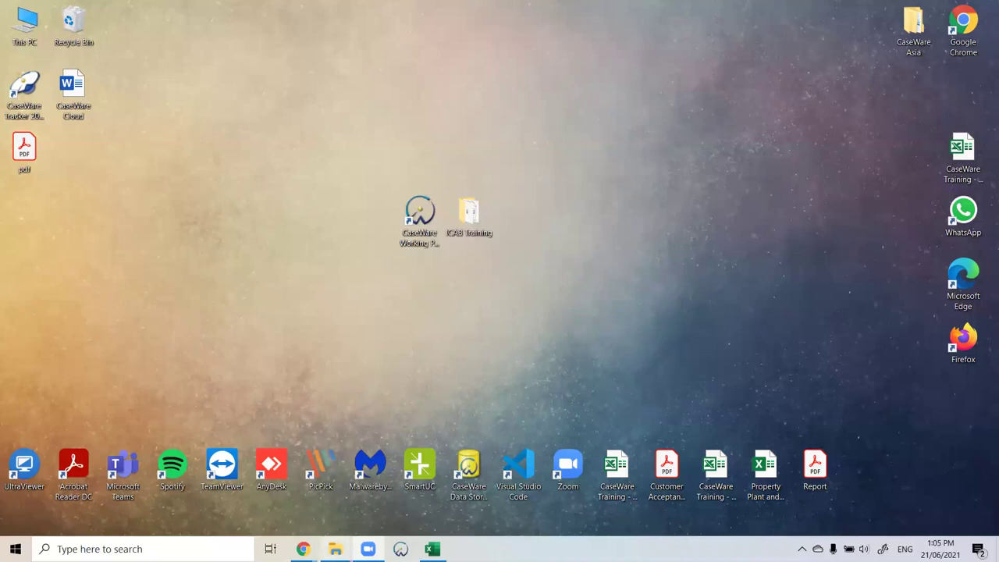
Step: Open the folder C:\Program Files (x86)\CaseWare\Data in a maximized File Explorer window
mouse_move(335, 549)
key("super+e")
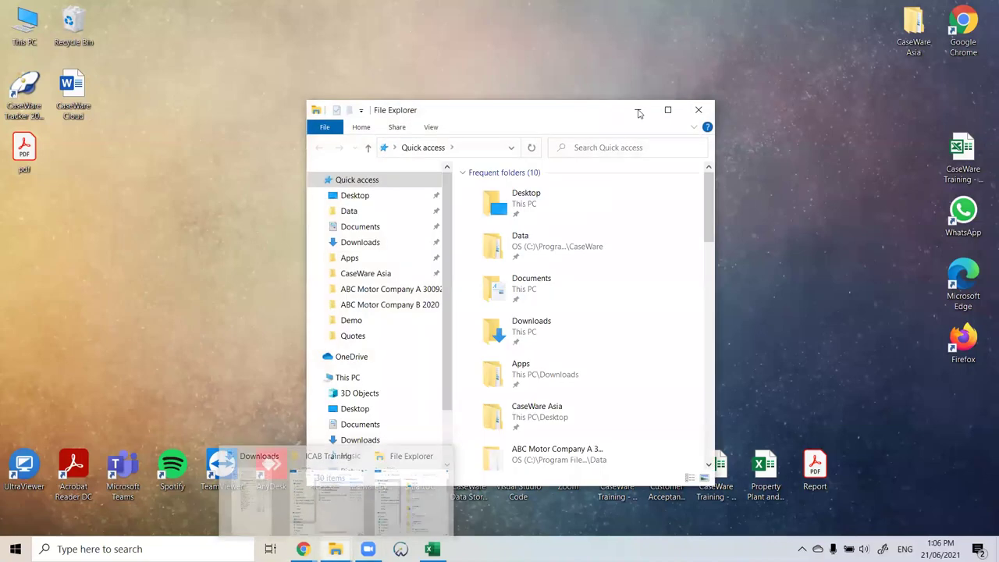
left_click(667, 107)
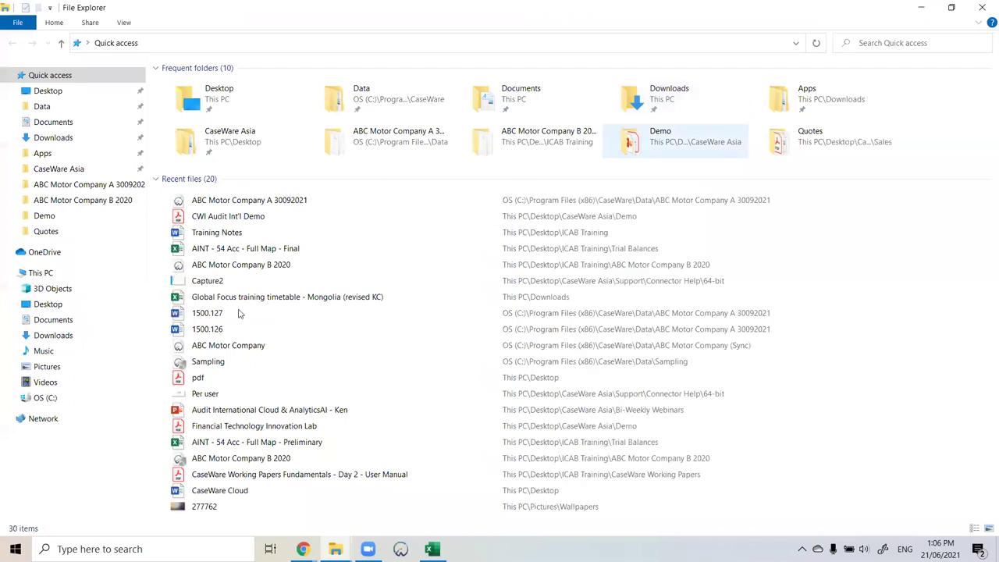
double_click(254, 241)
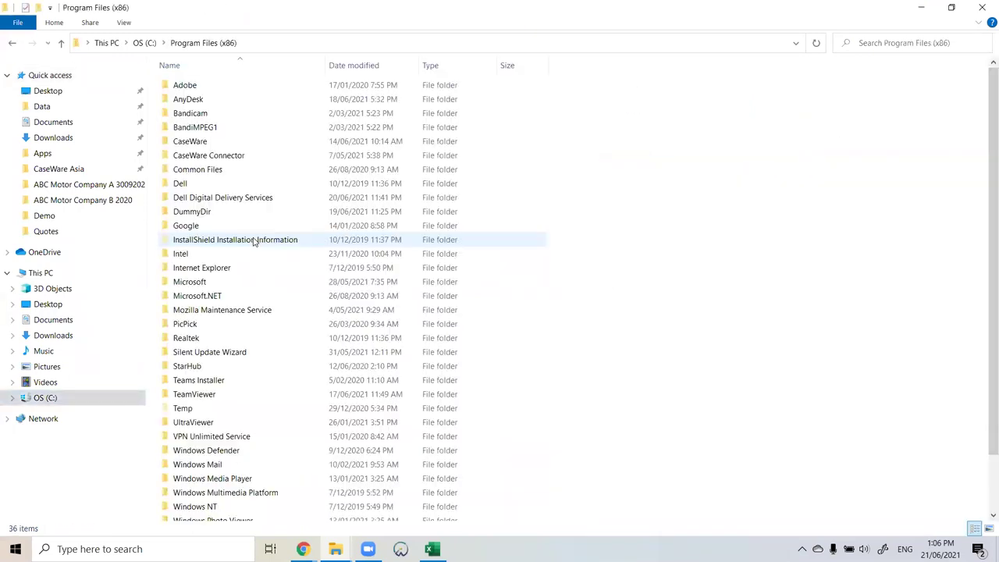
left_click(229, 146)
double_click(207, 139)
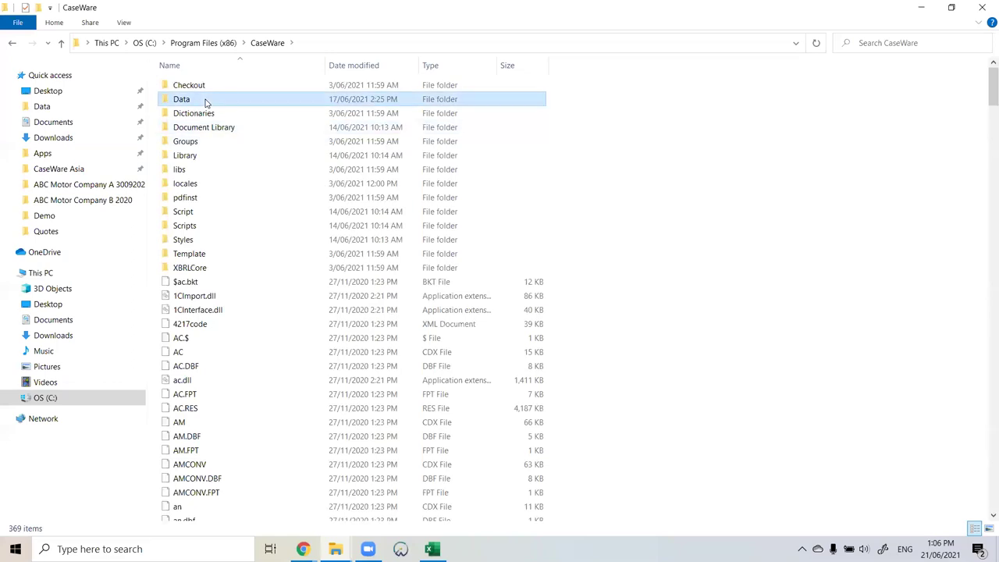
double_click(206, 100)
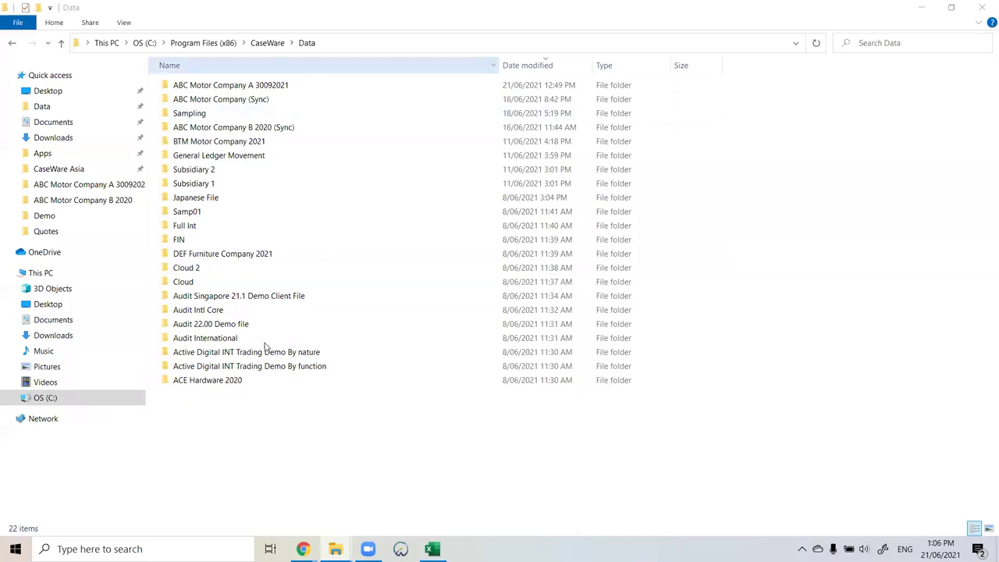
Step: Examine the client file folders in Data and the folder's full path, and return to the desktop
left_click(263, 382, "shift")
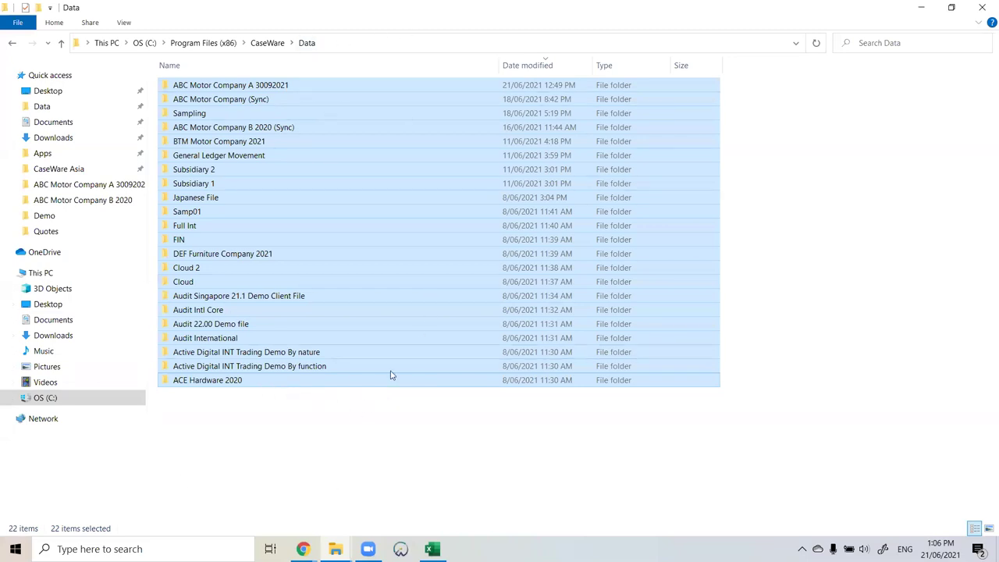
left_click(440, 449)
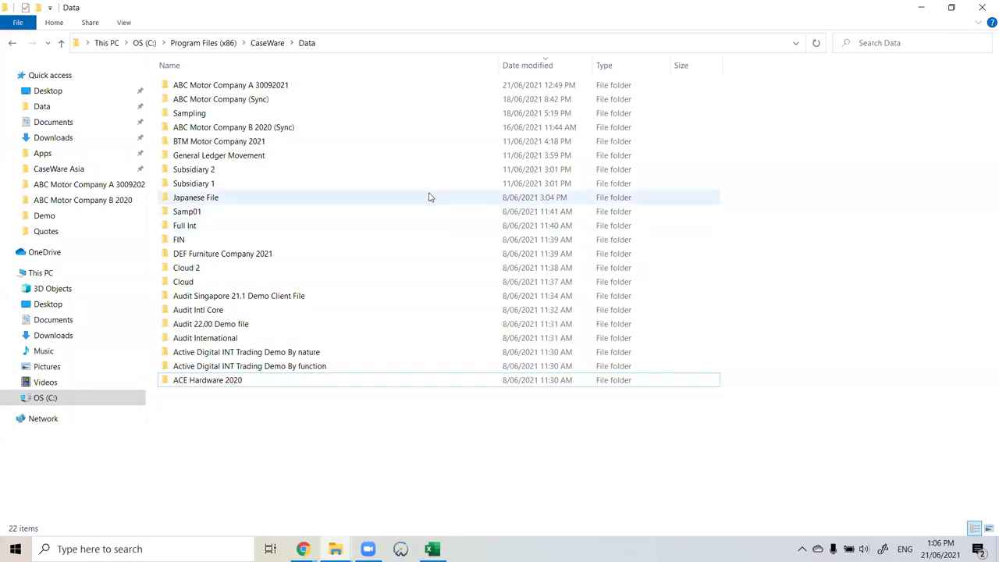
left_click(349, 43)
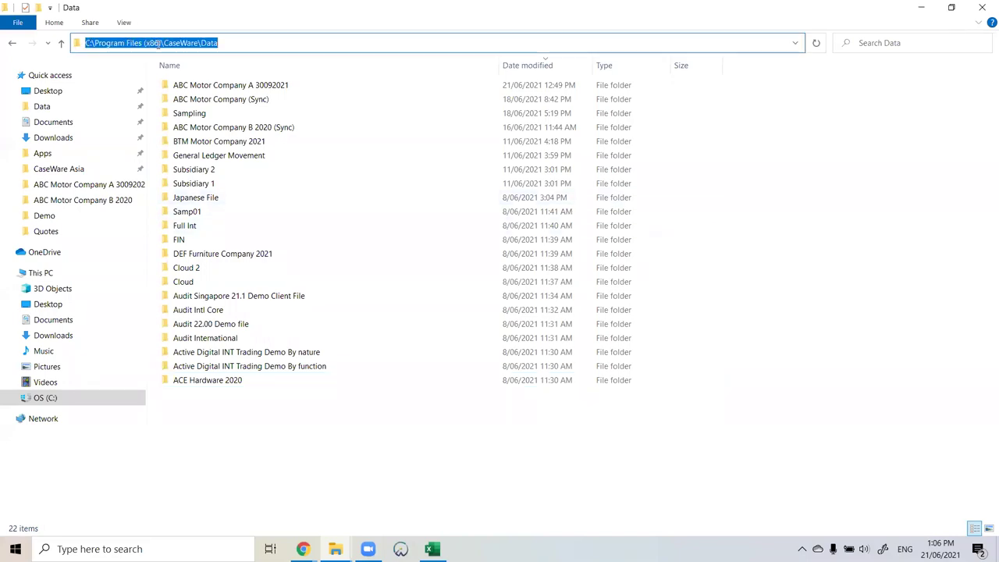
left_click(228, 43)
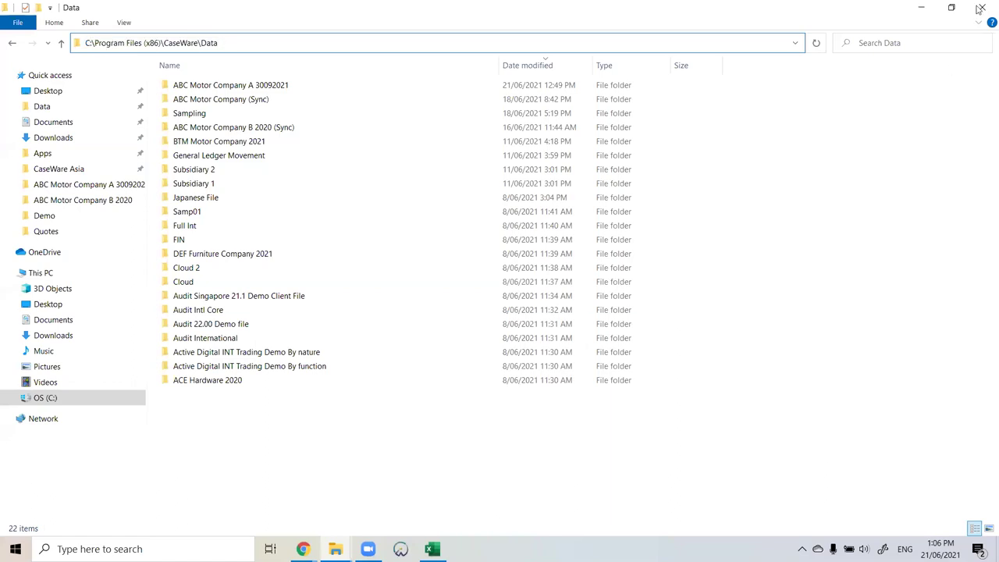
key("super+d")
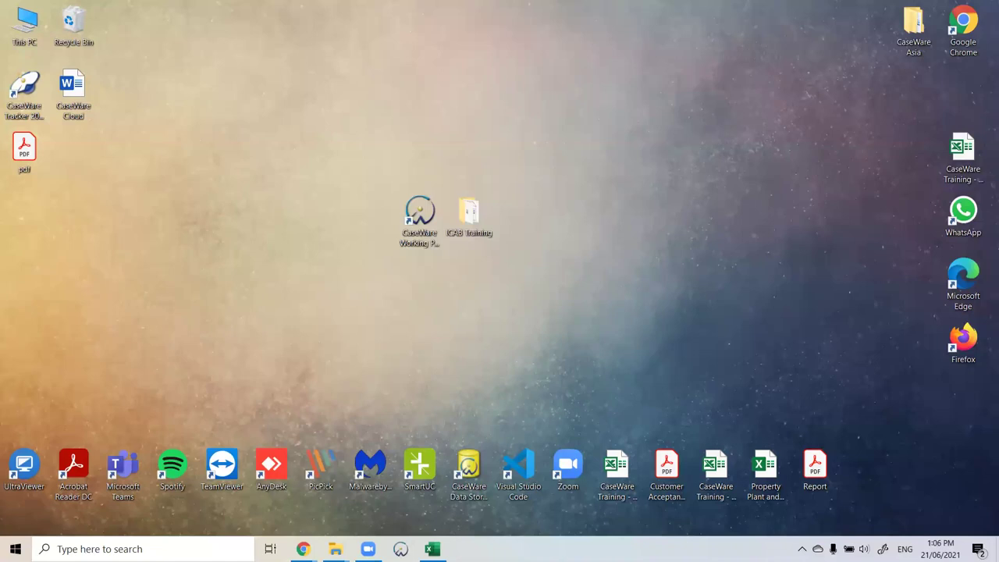
Step: Open the ICAB Training folder on the desktop, look inside its ABC Motor Company B 2020 subfolder and go back
left_click(479, 218)
double_click(470, 225)
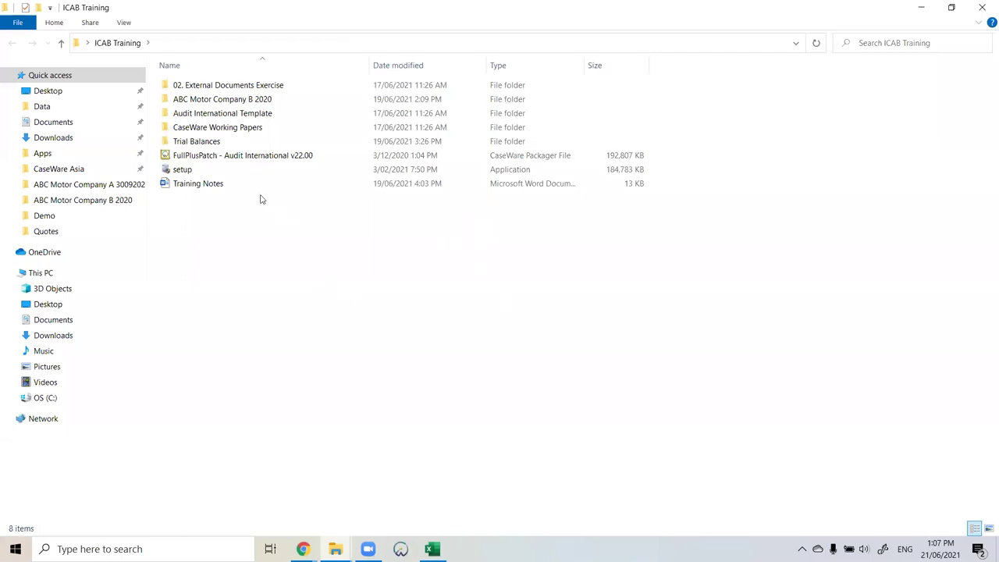
left_click(264, 101)
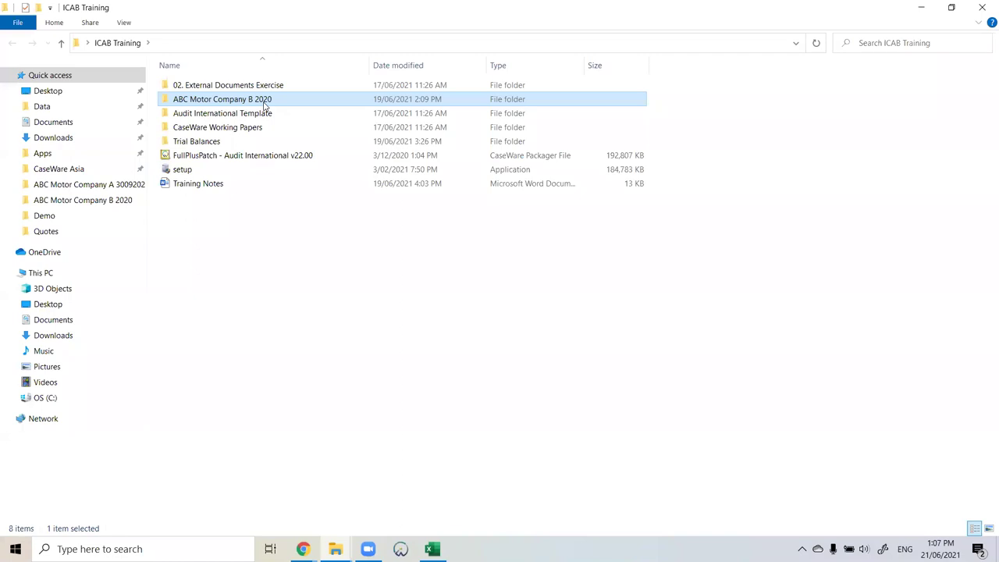
double_click(266, 104)
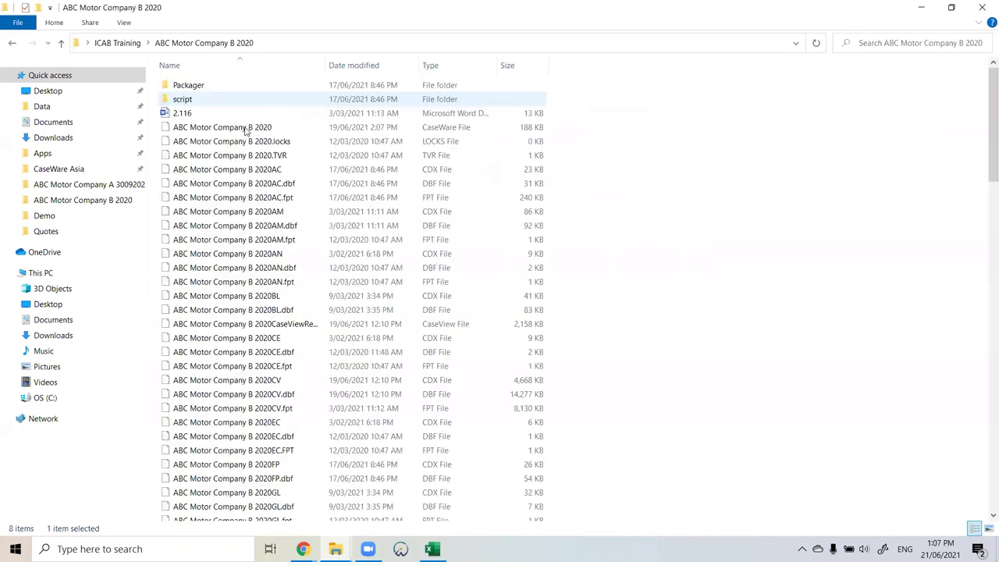
left_click(13, 43)
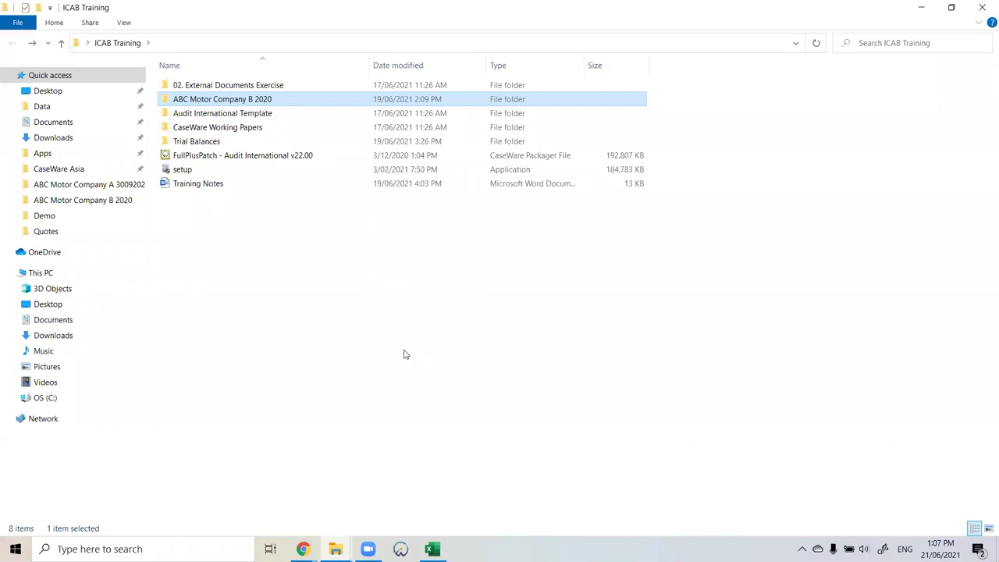
Step: Delete the trial balance workbooks Final Version 1, 2 and 3 from the Trial Balances folder and return to ICAB Training
left_click(260, 145)
double_click(260, 145)
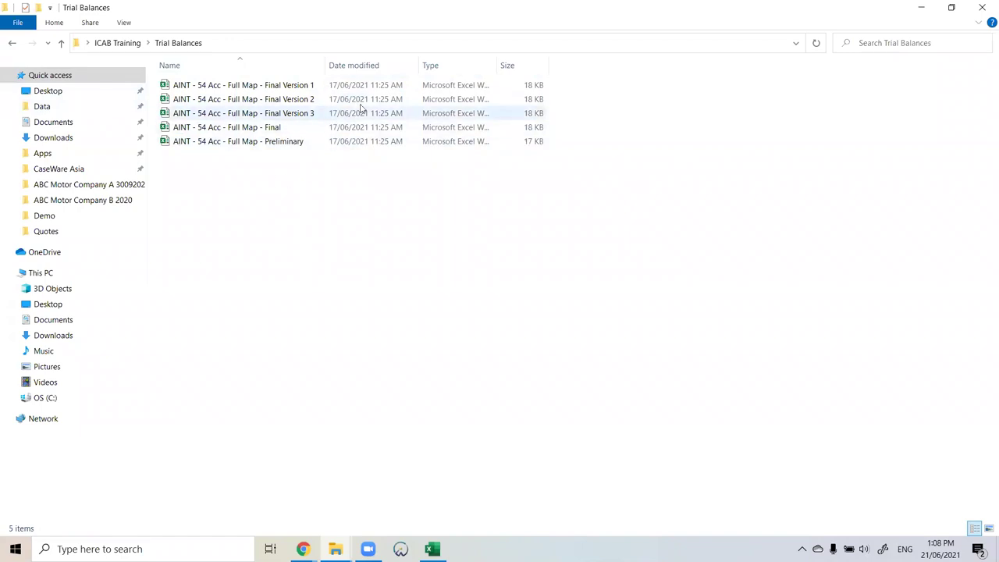
left_click(334, 85)
left_click(309, 117, "shift")
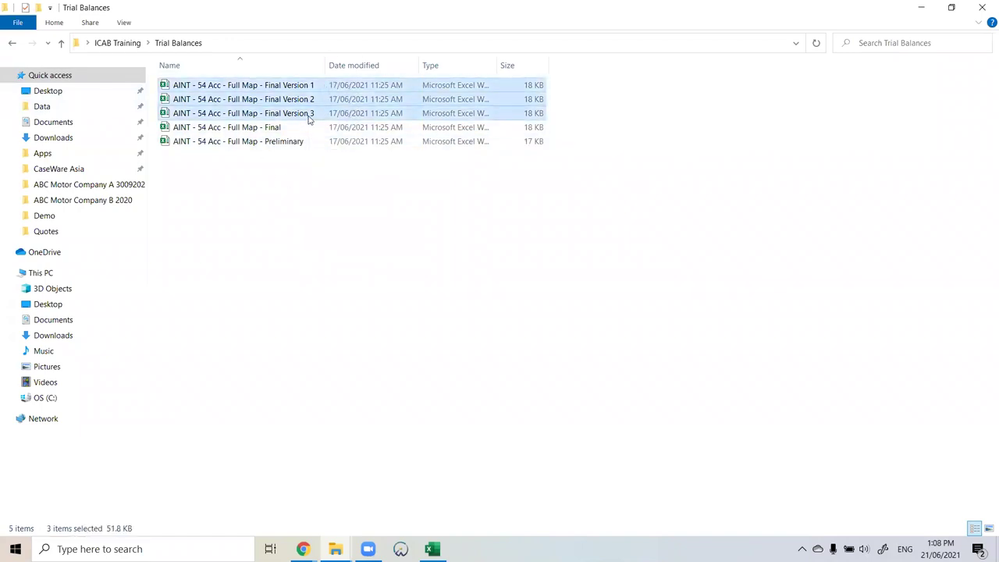
key("Delete")
left_click(568, 293)
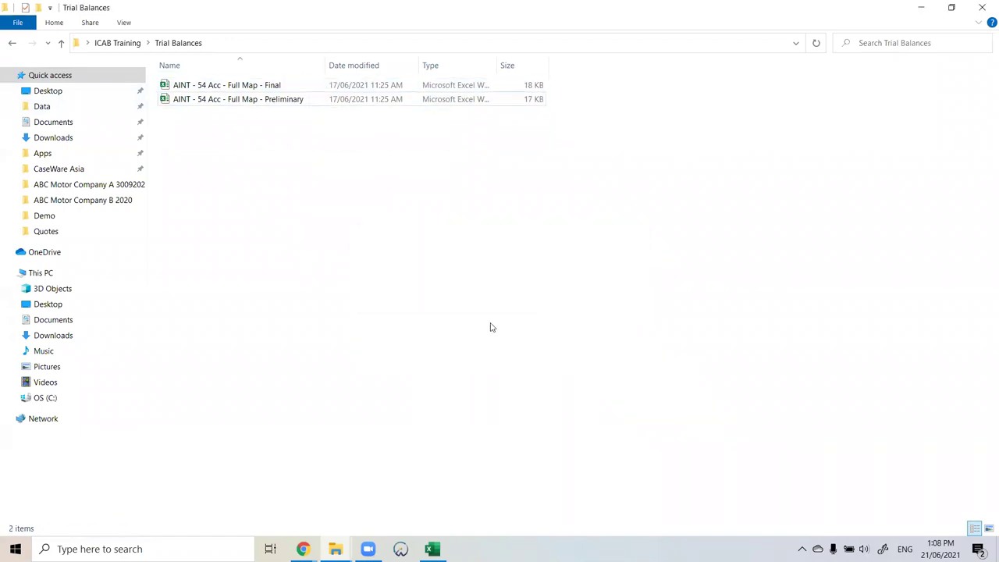
key("BackSpace")
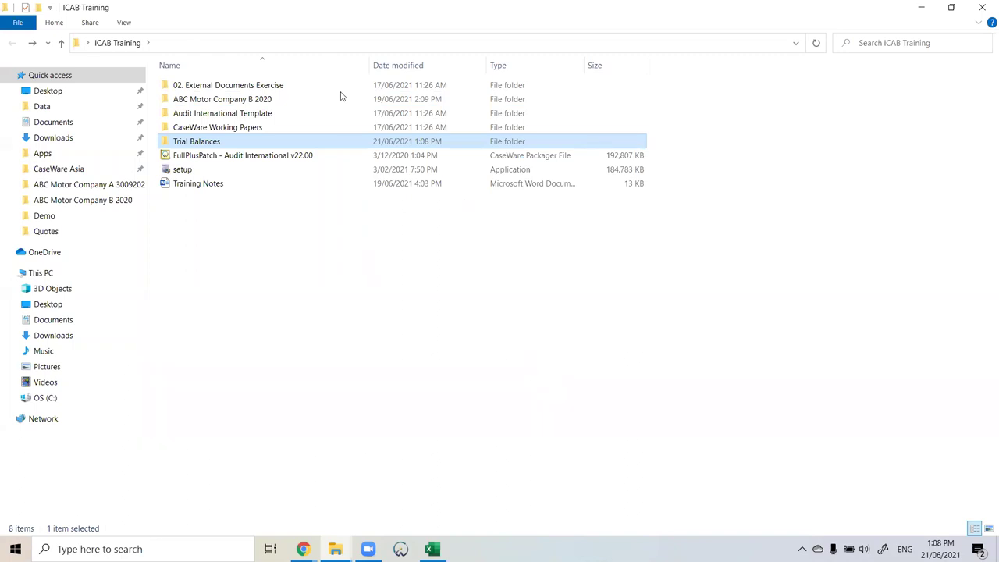
Step: Close the ICAB Training folder window and move the desktop file named pdf to the Recycle Bin
left_click(273, 101)
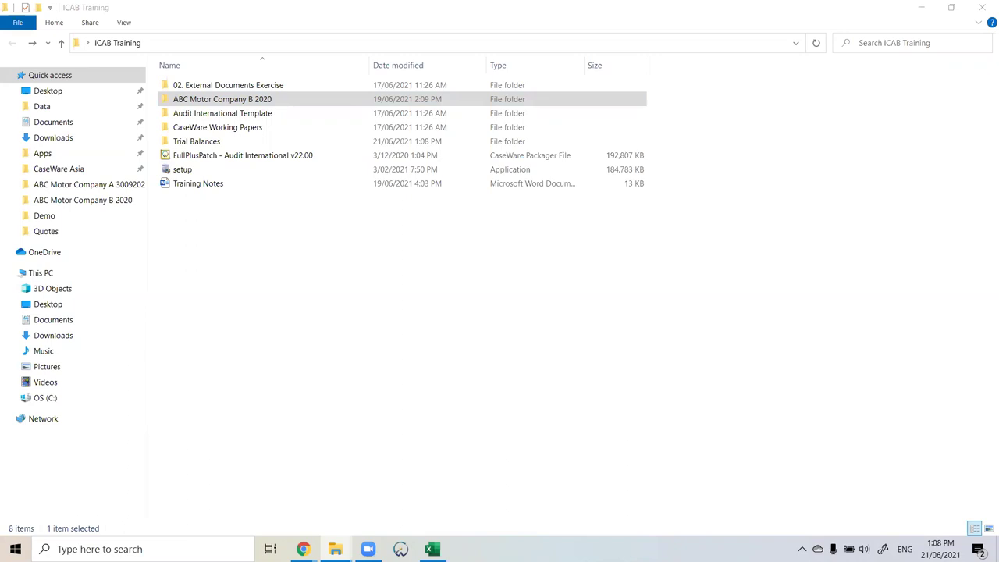
left_click(983, 8)
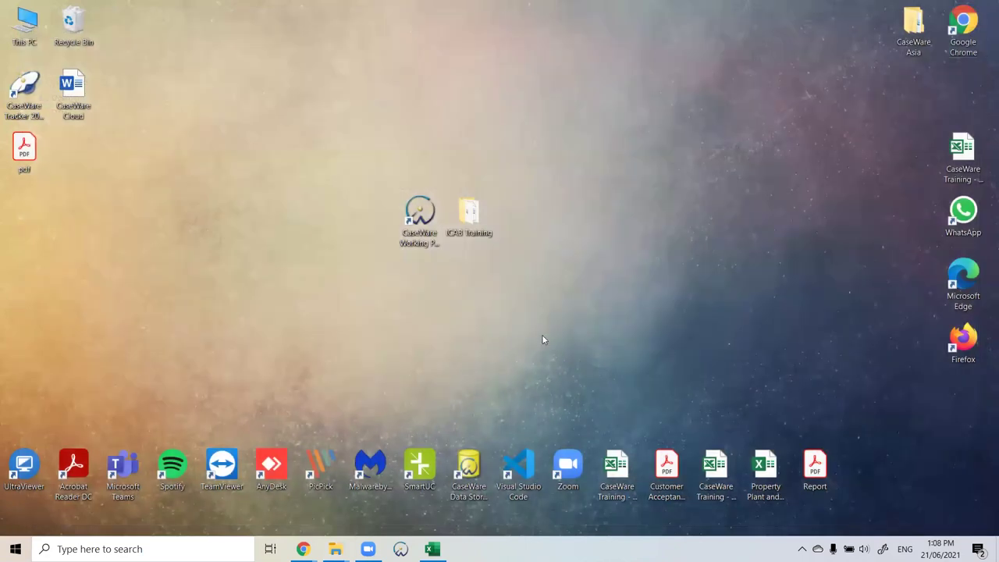
left_click(578, 315)
left_click_drag(34, 146, 75, 20)
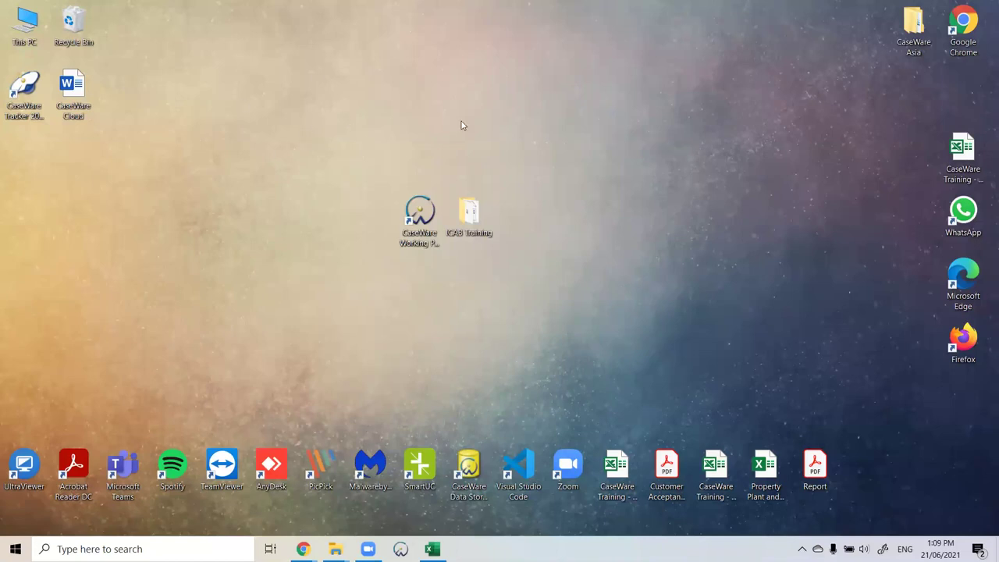
Step: Launch CaseWare Working Papers 2020 and open the recent file ABC Motor Company A with year end 30/09/2021
left_click(417, 226)
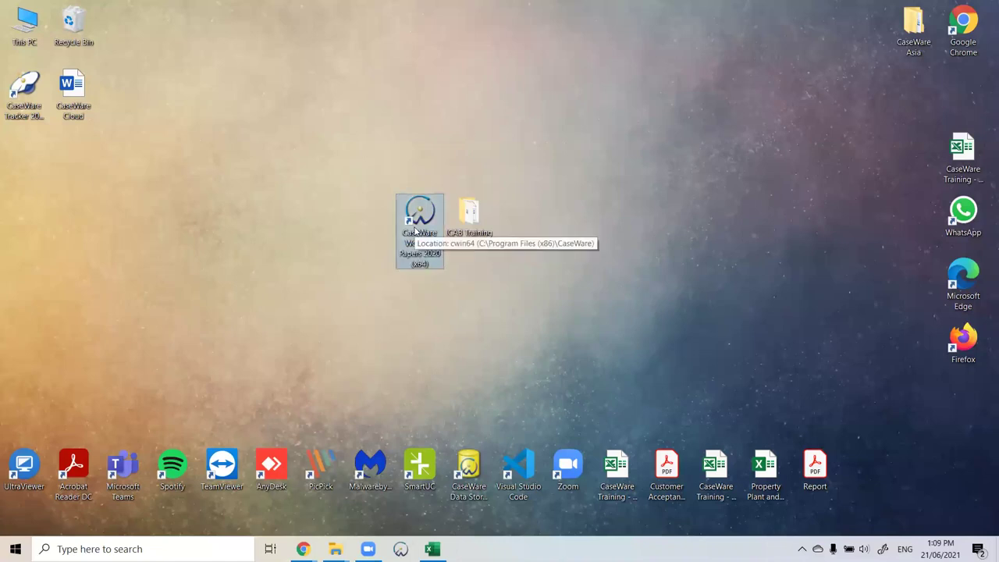
double_click(416, 229)
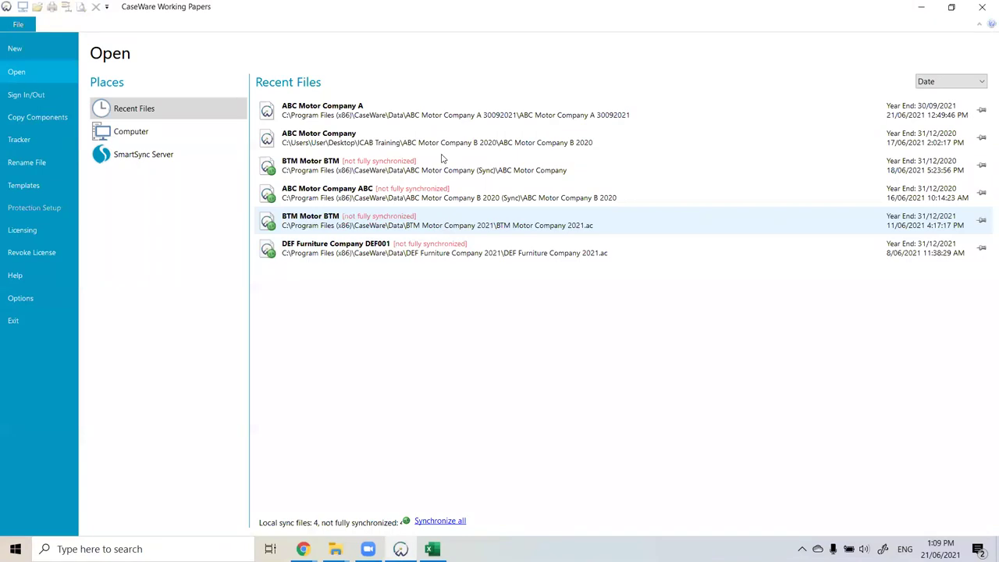
left_click(443, 117)
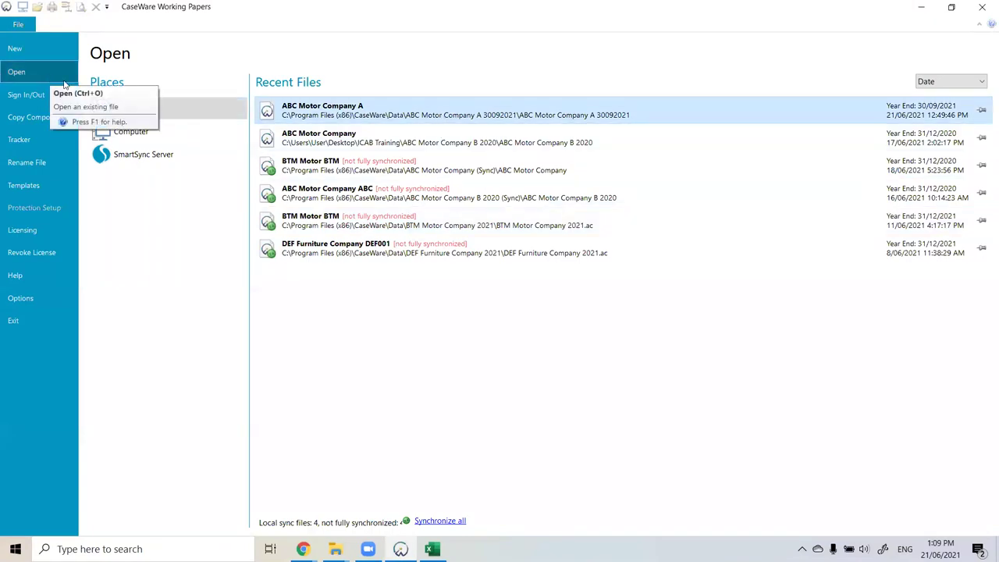
double_click(395, 112)
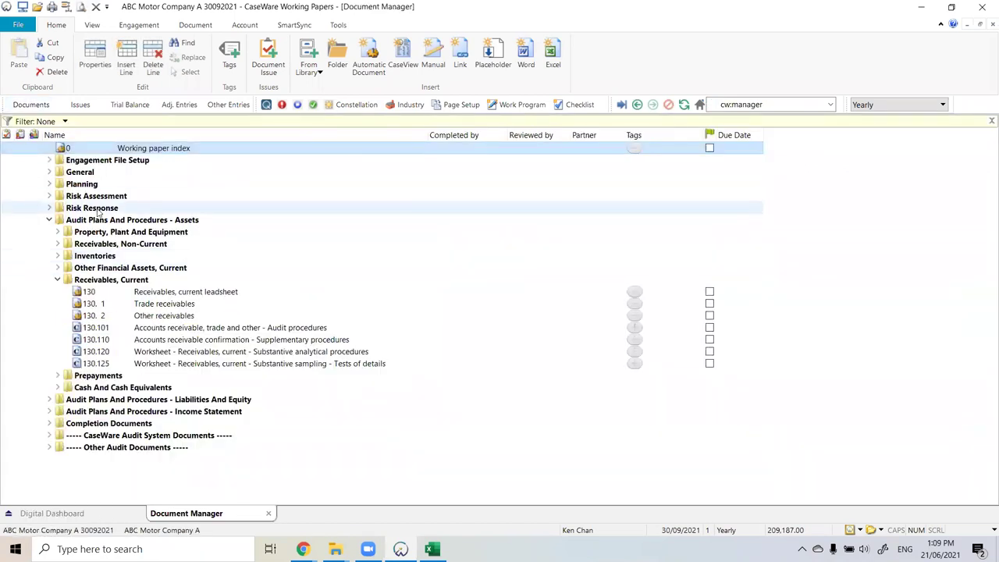
Step: Expand the Risk Assessment folder and open the FSA Financial statement areas worksheet (Core)
left_click(49, 196)
left_click(99, 221)
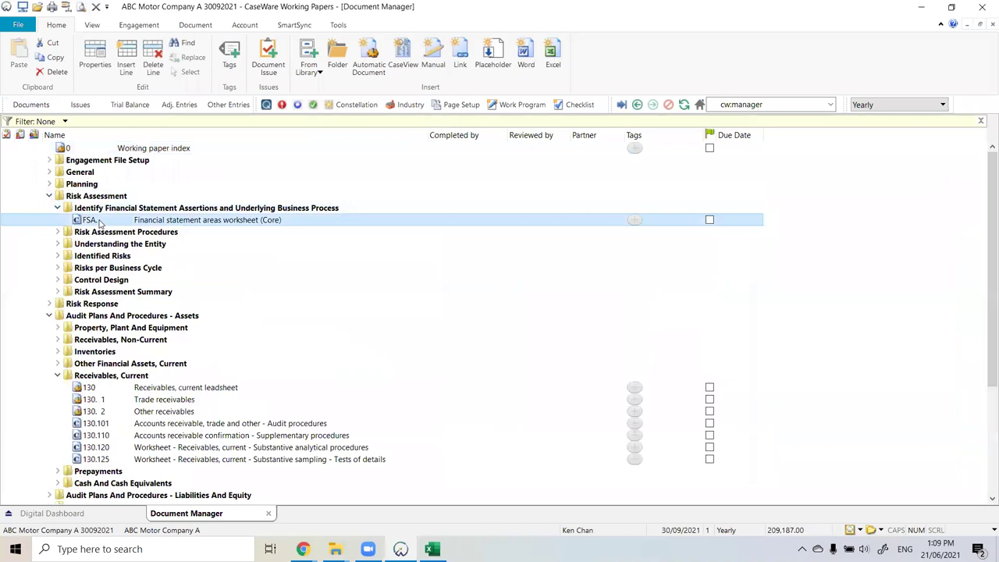
double_click(99, 221)
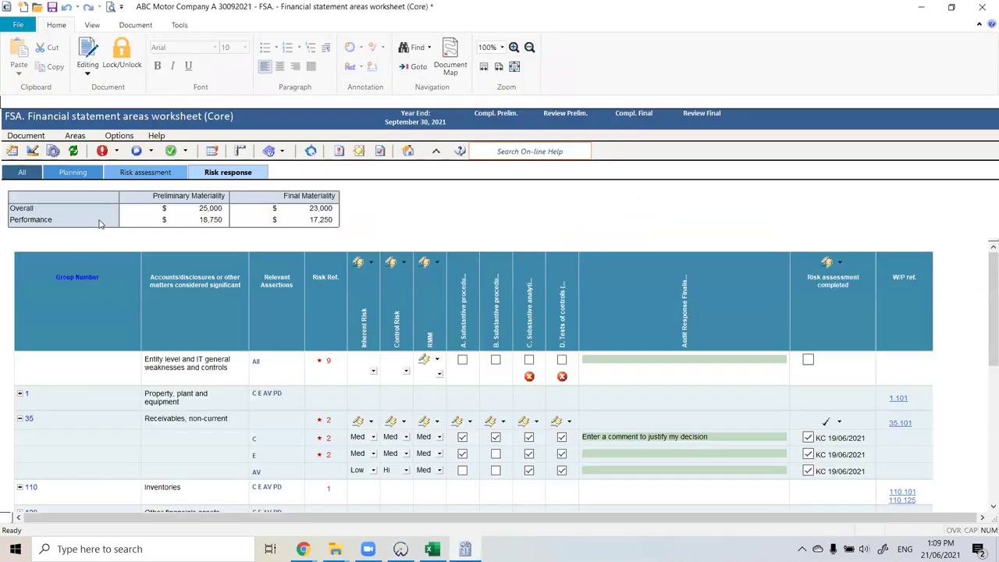
Step: Examine the assertion risk levels, planned procedures and justification comment for Receivables, non-current
scroll(271, 402, "down", 1)
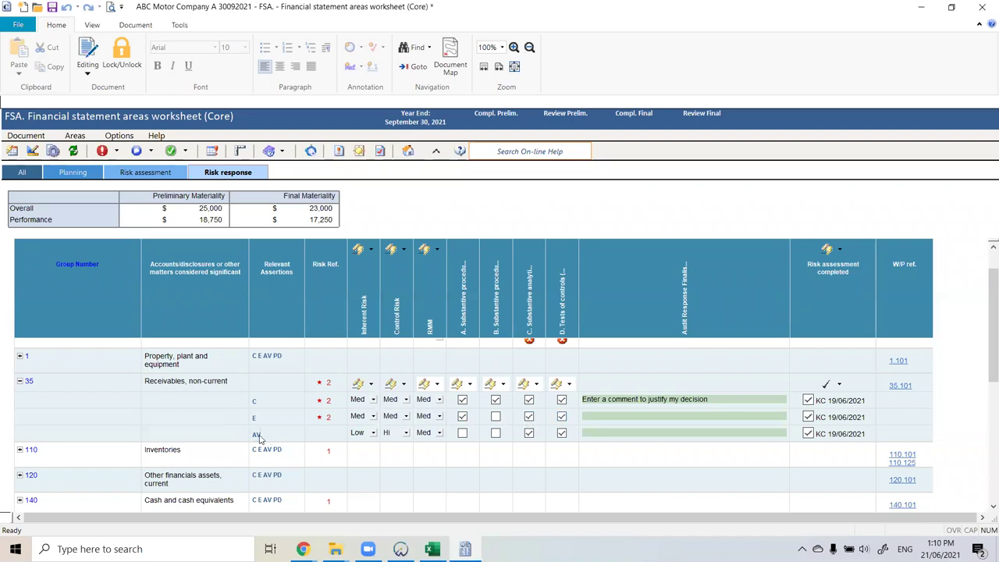
mouse_move(260, 439)
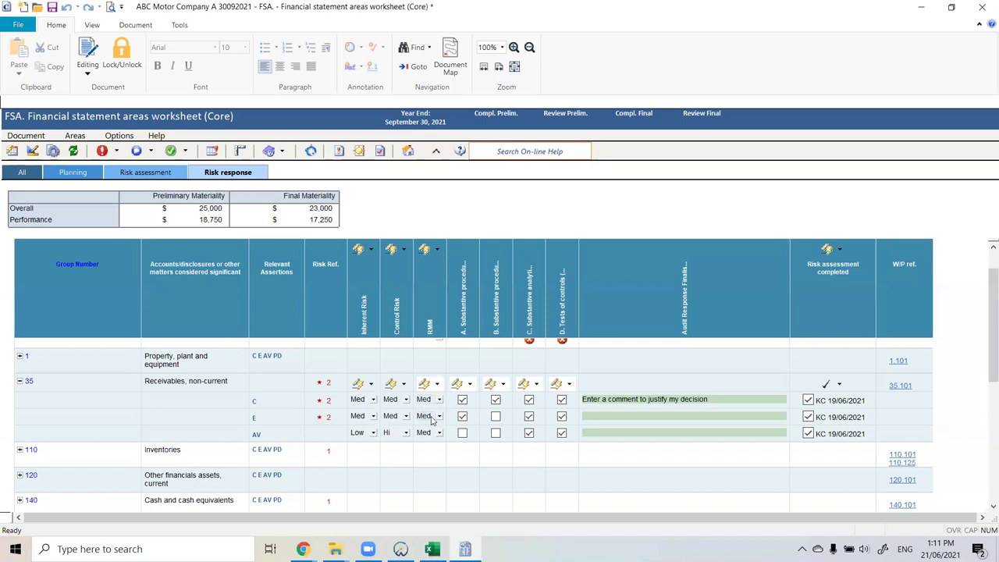
left_click(726, 402)
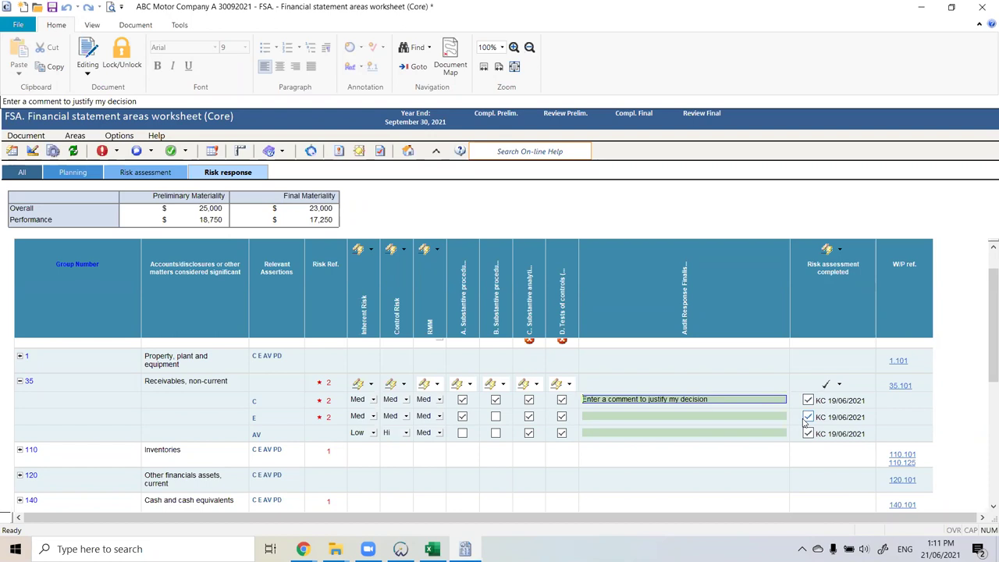
Step: Open the linked working paper 35.101 and review its addressed risks, detailed audit response and basic substantive procedures
left_click(901, 386)
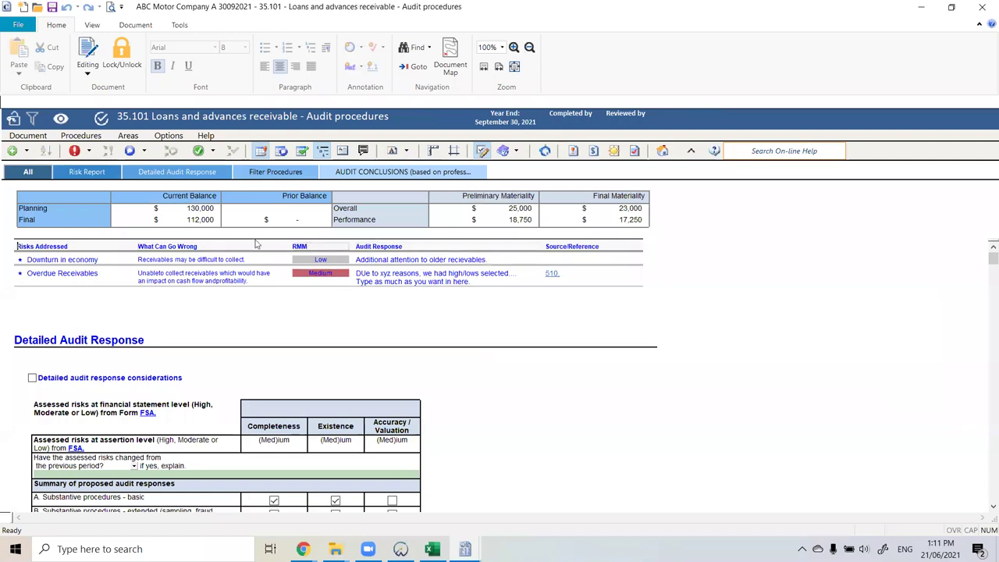
scroll(394, 275, "down", 3)
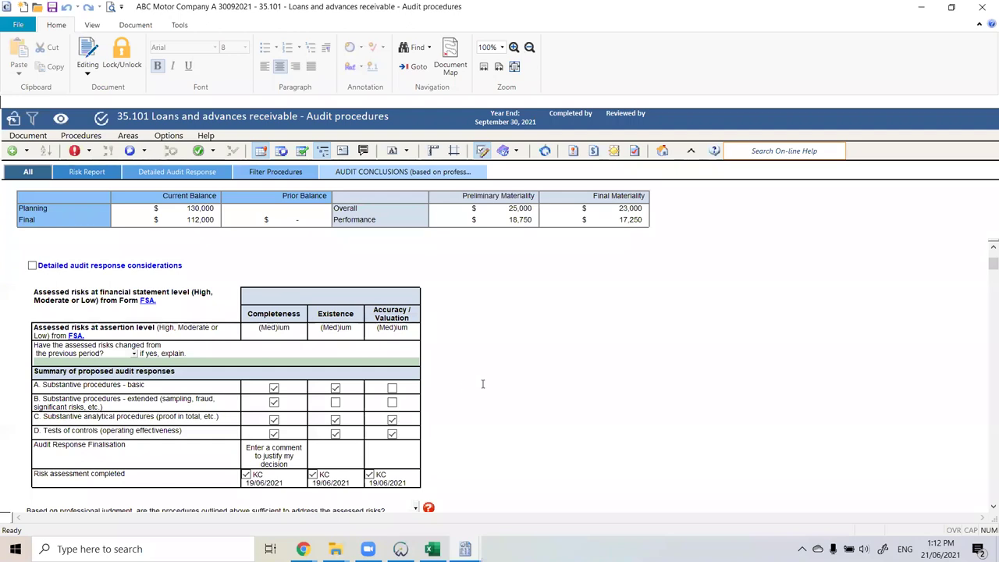
scroll(493, 384, "down", 10)
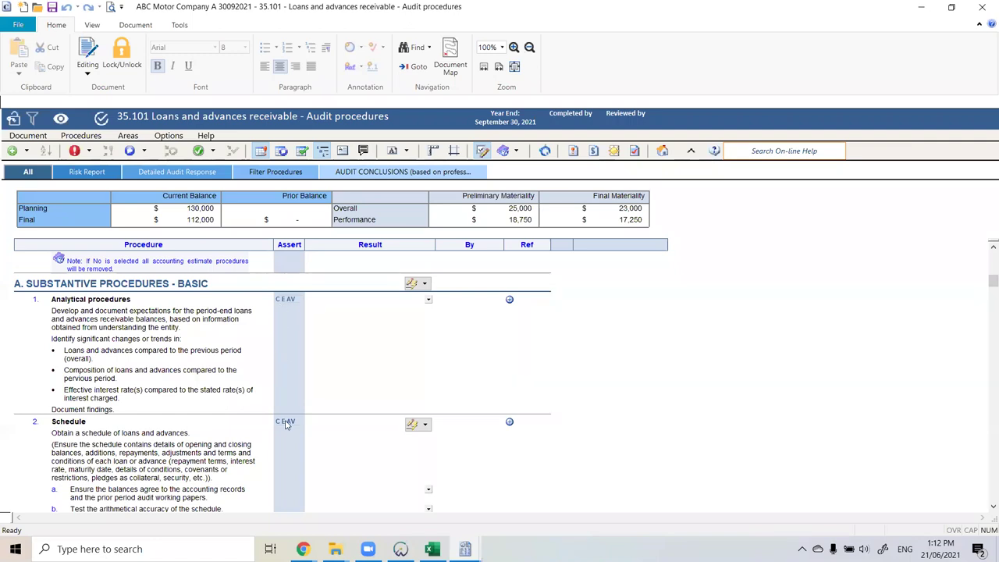
scroll(286, 424, "down", 4)
scroll(286, 424, "up", 4)
Step: Return to the ABC Motor Company A engagement file and display its Digital Dashboard
left_click(400, 549)
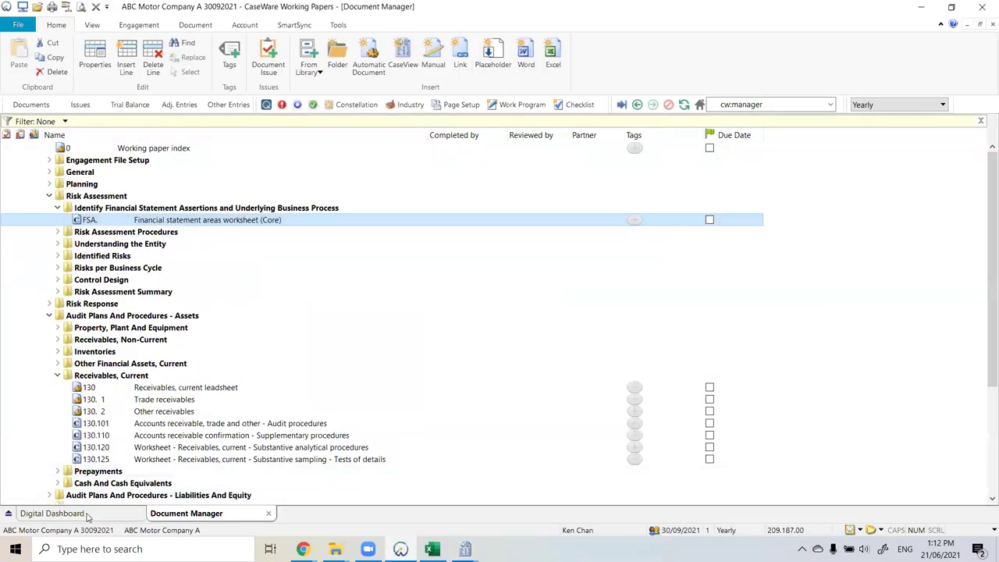
left_click(53, 513)
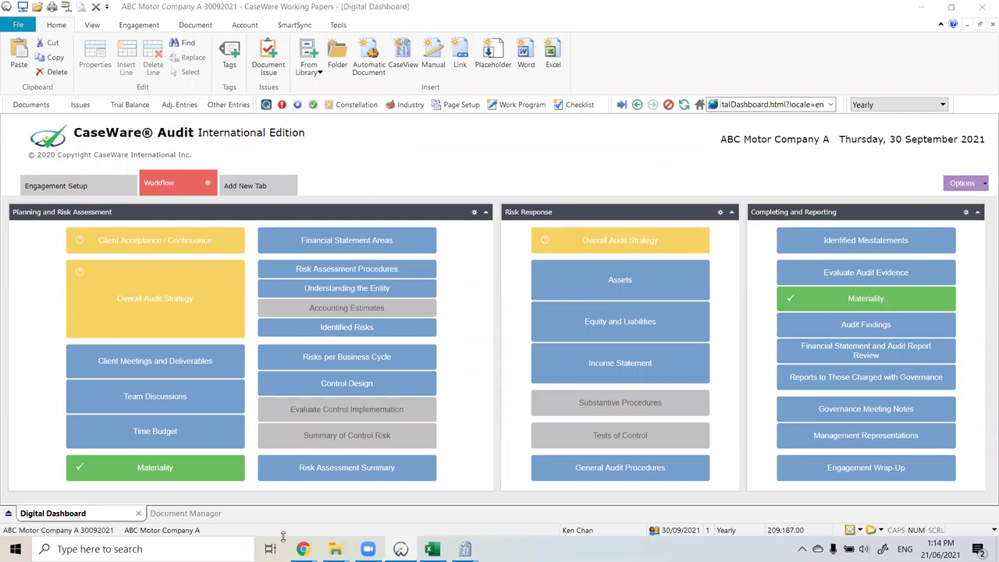
Step: Switch to File Explorer and open the CaseWare program folder that holds the Data folder
middle_click(347, 548)
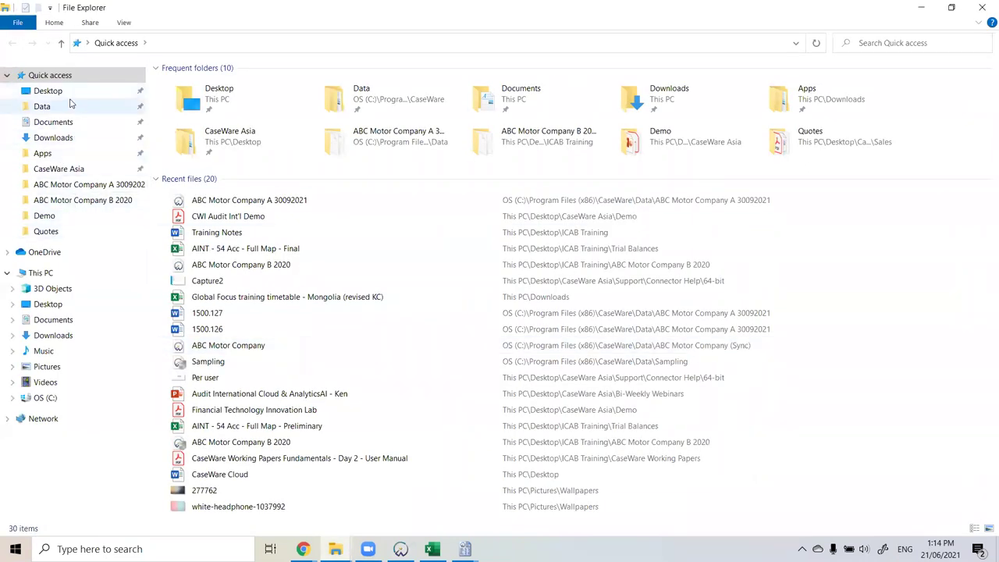
left_click(116, 107)
left_click(269, 45)
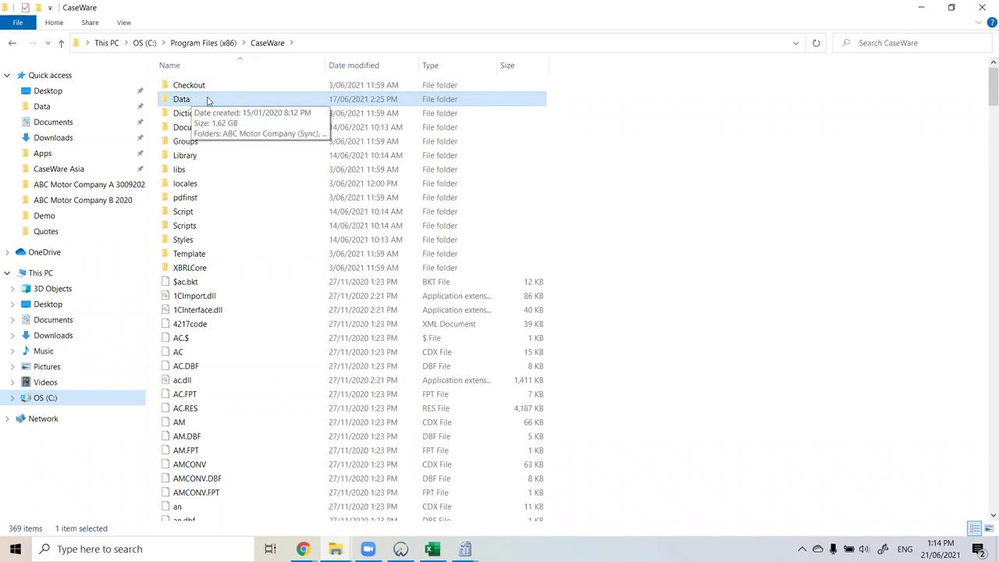
Step: Examine the previous versions of the Data folder in its properties, then close the properties without changes
right_click(200, 103)
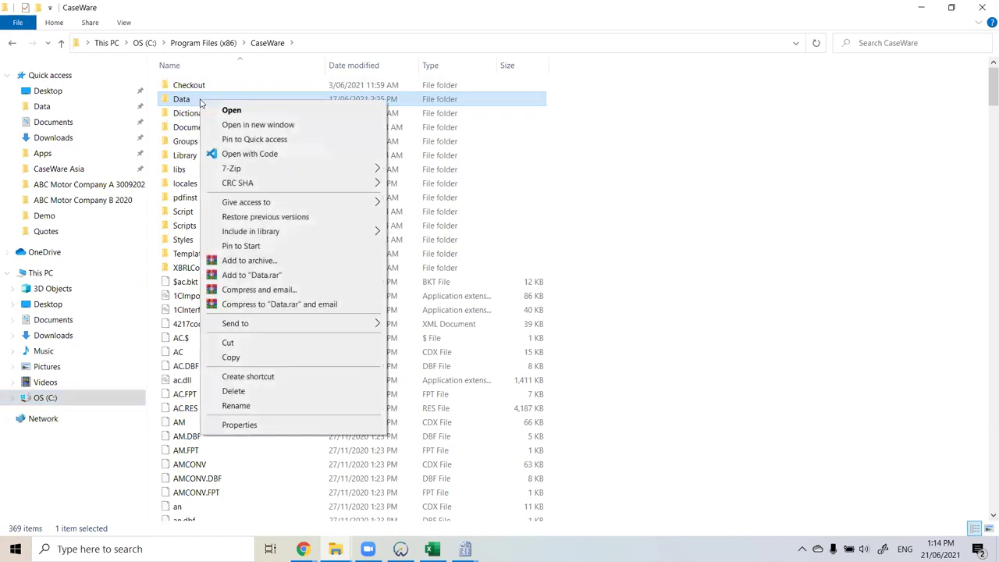
left_click(348, 426)
left_click(338, 134)
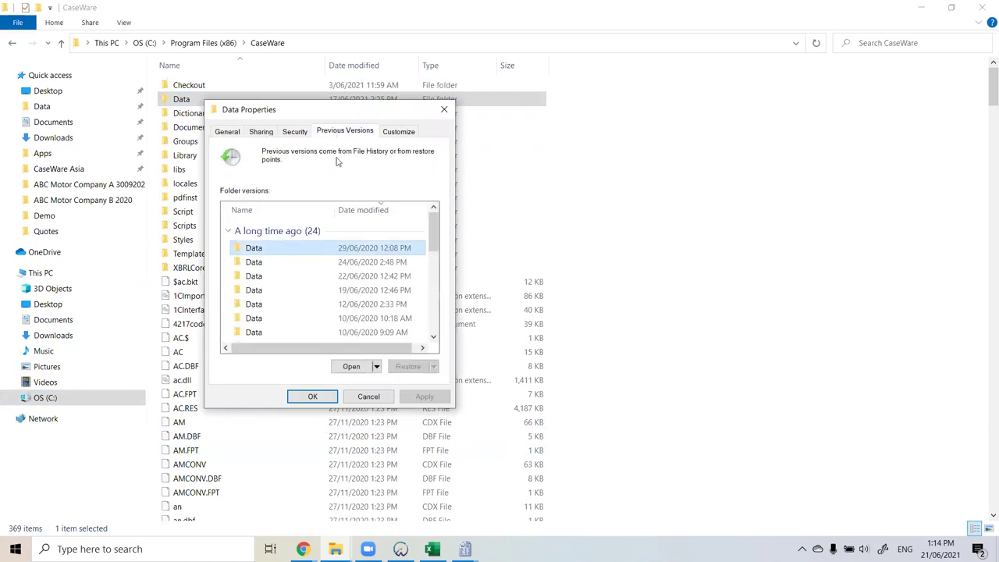
mouse_move(432, 240)
left_mouse_down()
mouse_move(433, 317)
mouse_move(433, 238)
left_mouse_up()
left_click(371, 398)
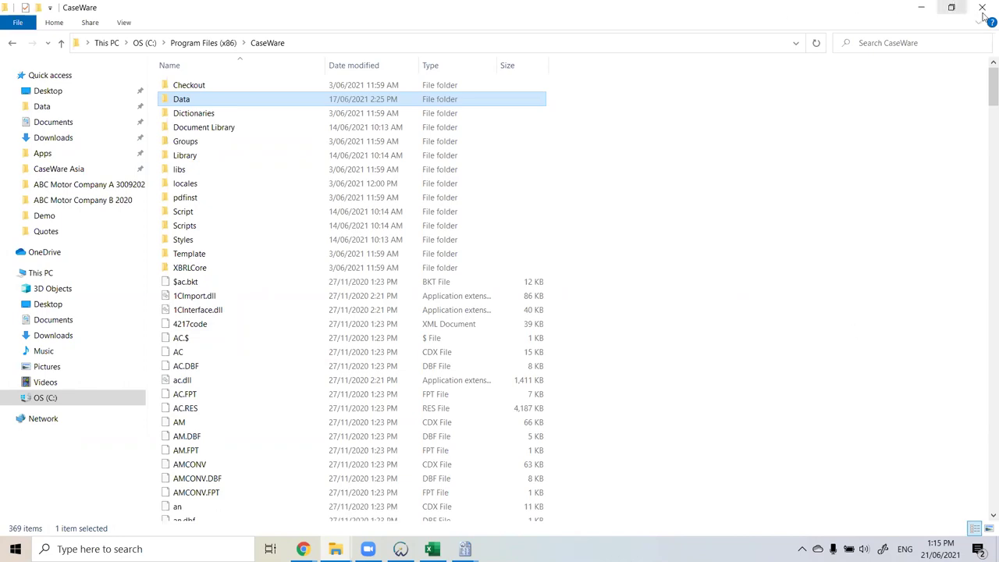
Step: Return to the open 35.101 Loans and advances receivable audit procedures working paper
key("alt+Tab")
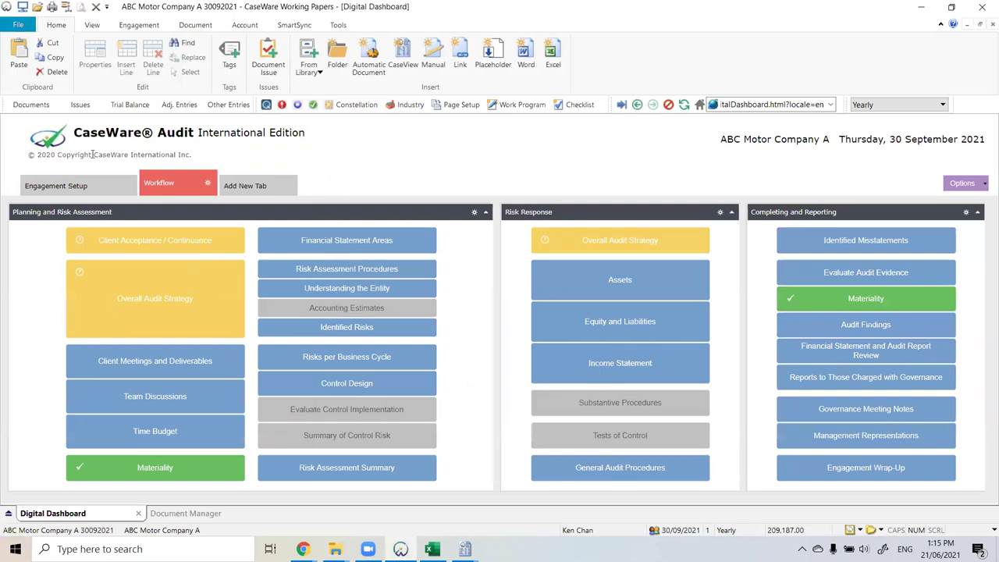
mouse_move(465, 549)
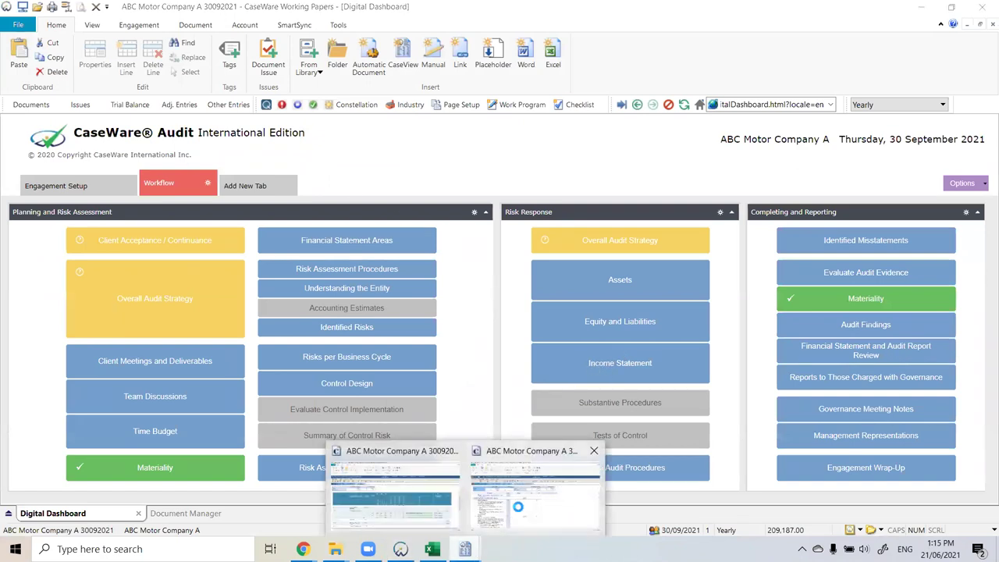
left_click(518, 506)
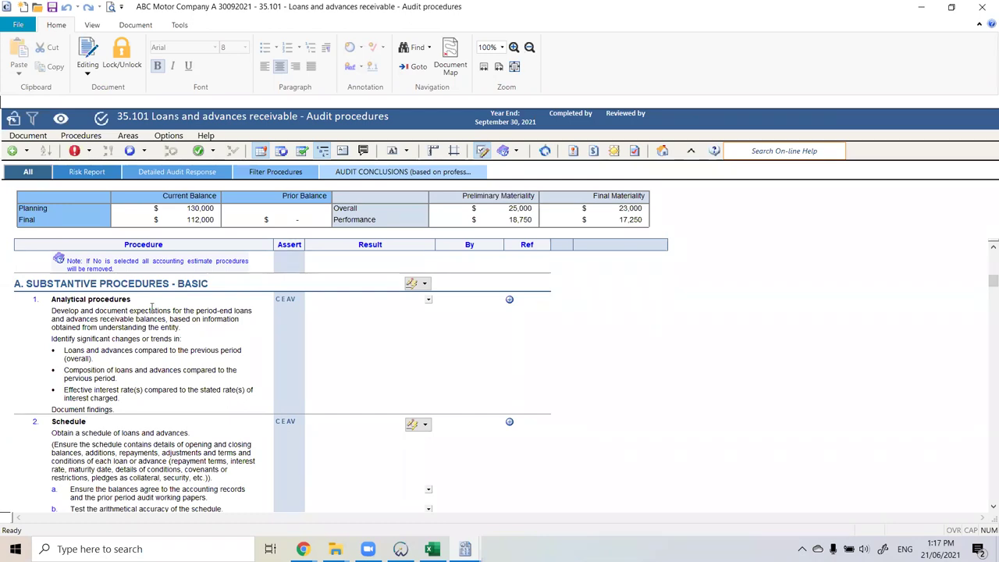
Step: Make the Analytical procedures item under basic substantive procedures modifiable
right_click(216, 337)
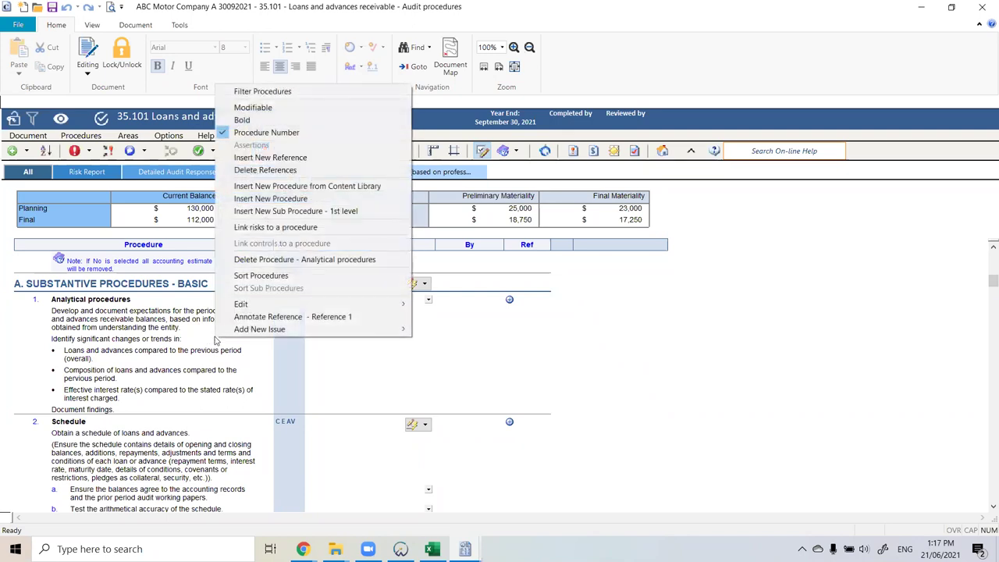
left_click(310, 116)
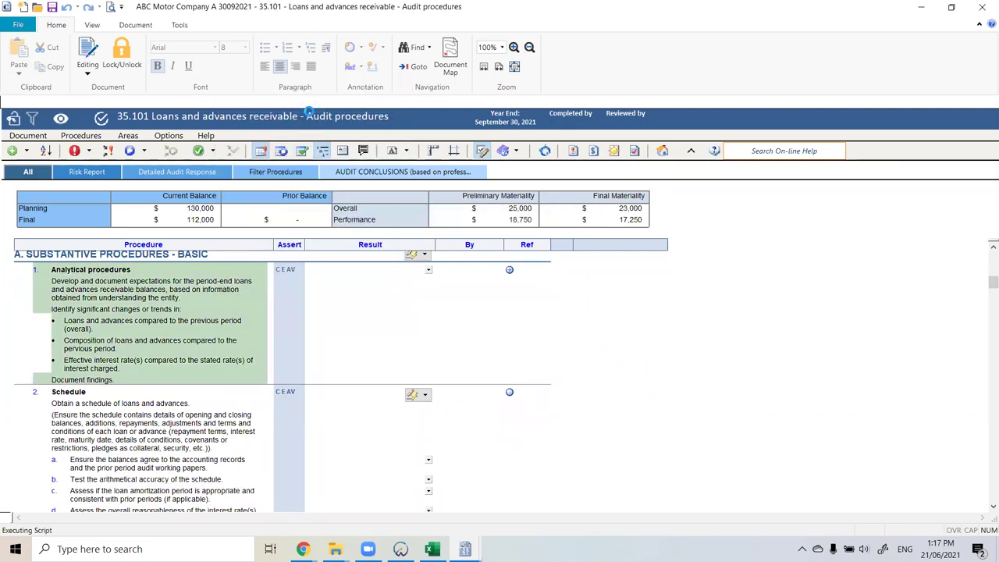
scroll(125, 336, "up", 1)
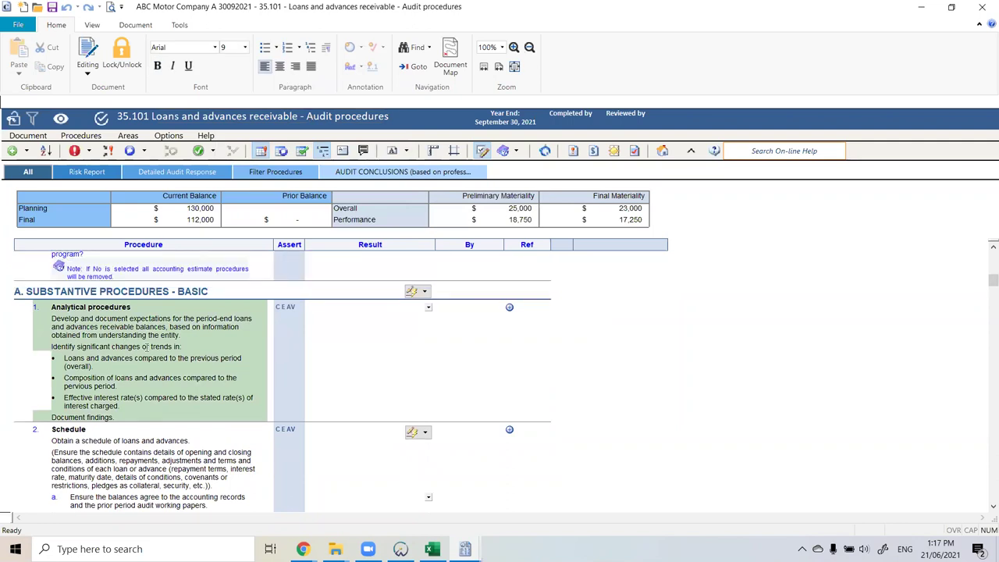
Step: Add the line "1. Step 1 - Do this" below "Document findings." in the Analytical procedures text
left_click(131, 415)
key("Return")
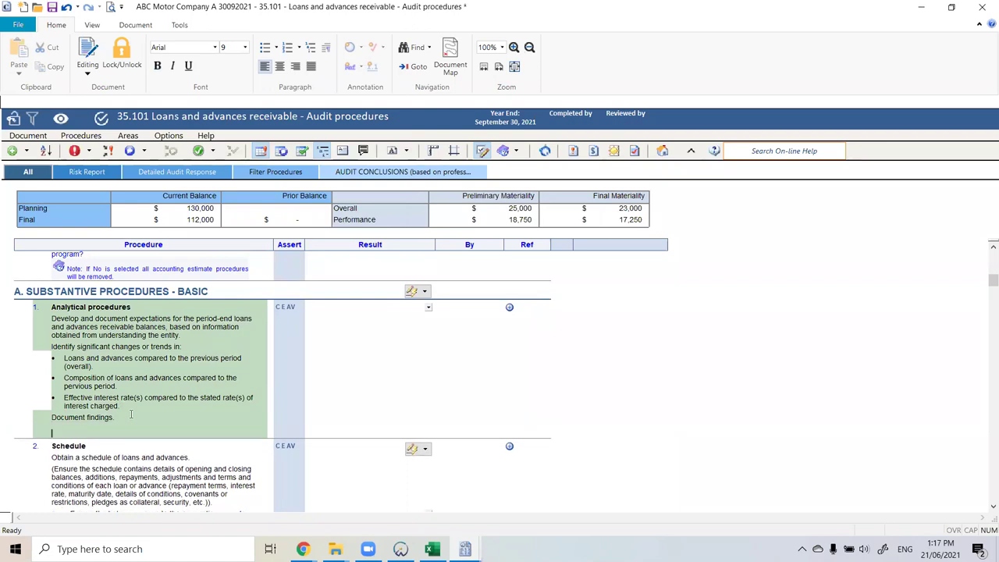
type("1. Steps 1")
key("BackSpace")
type("1 - Do this")
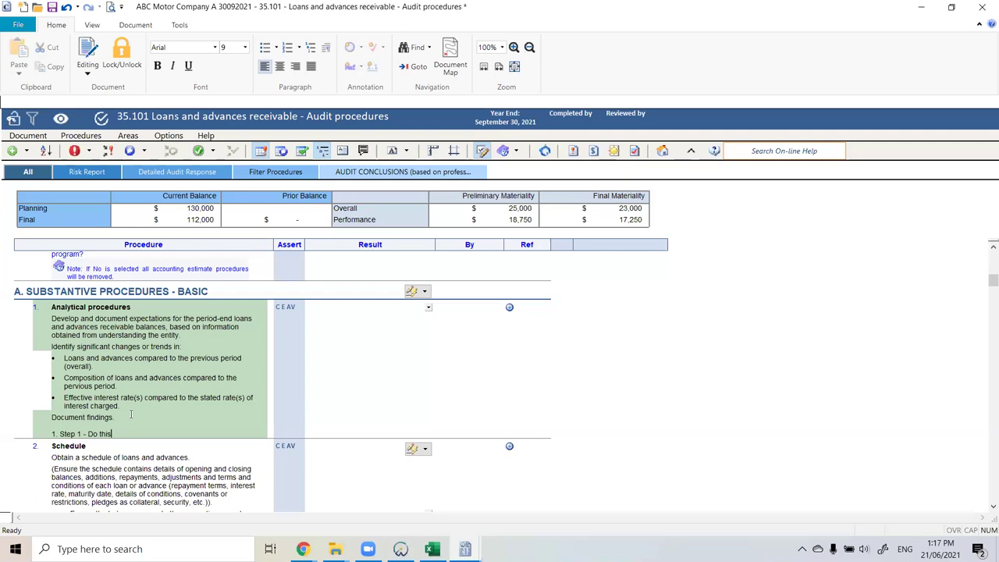
key("Tab")
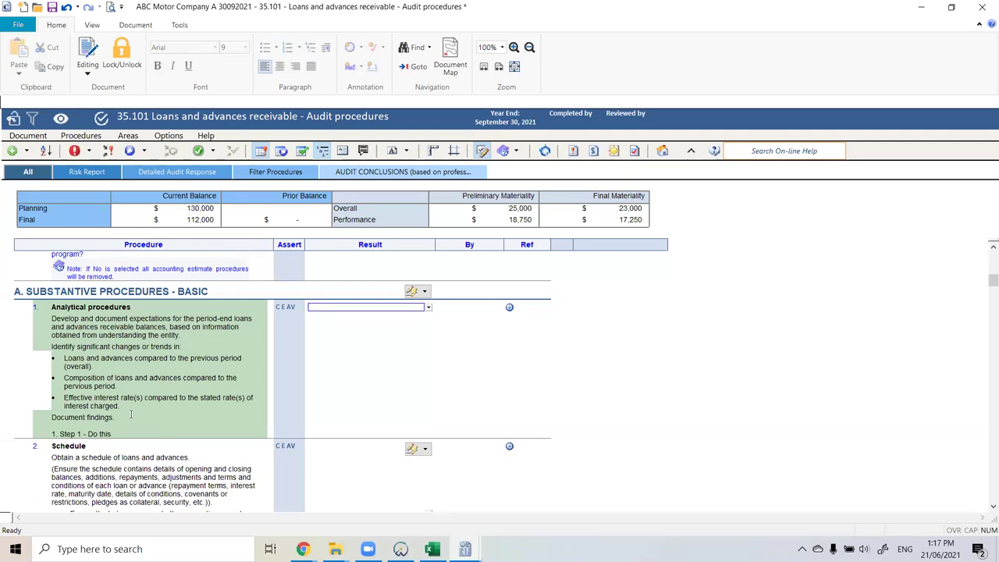
left_click(137, 434)
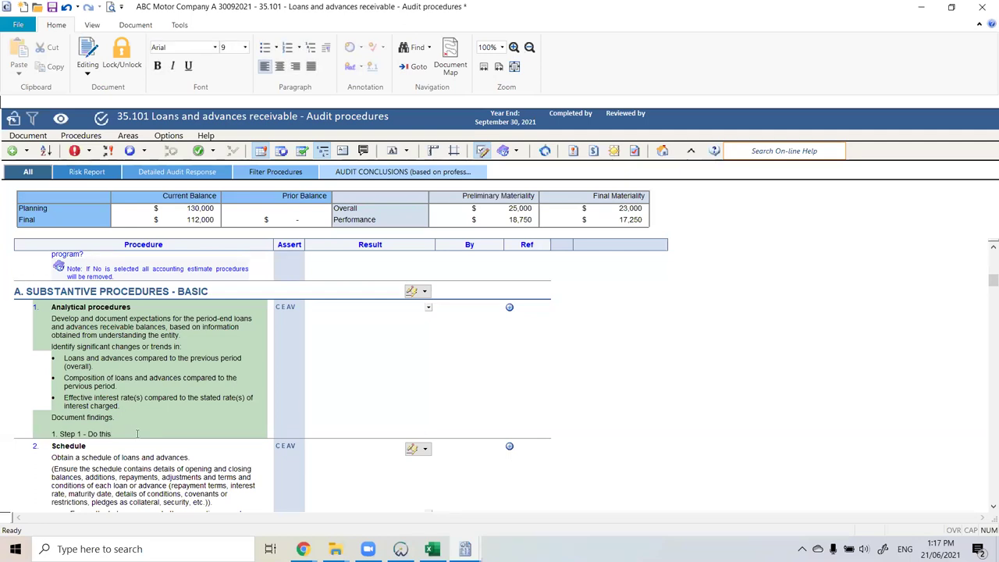
Step: Add the lines "2. Do this" and "Do this" below the first custom step in Analytical procedures
key("Return")
type("2. Do this")
key("Return")
type("Do this")
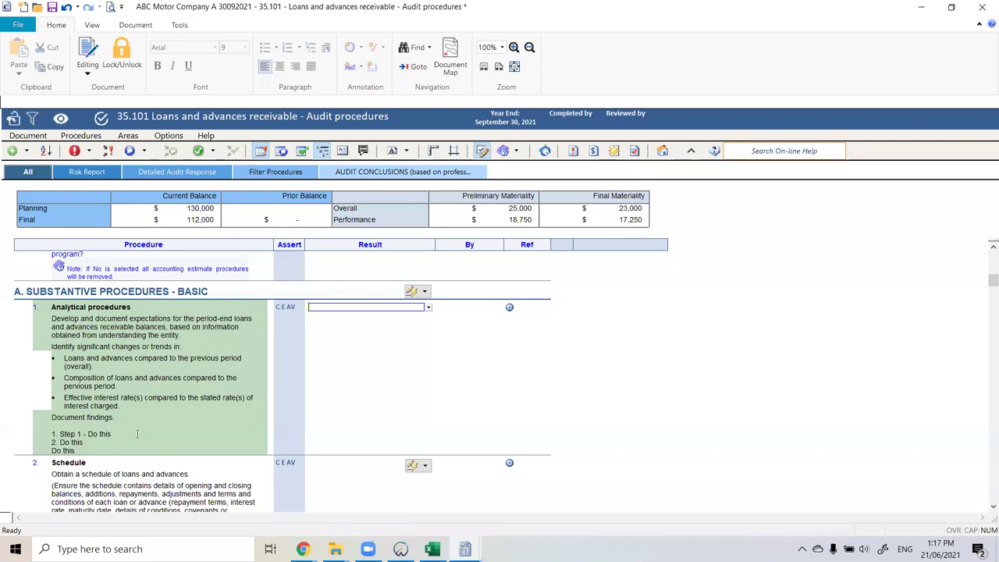
key("Tab")
key("Tab")
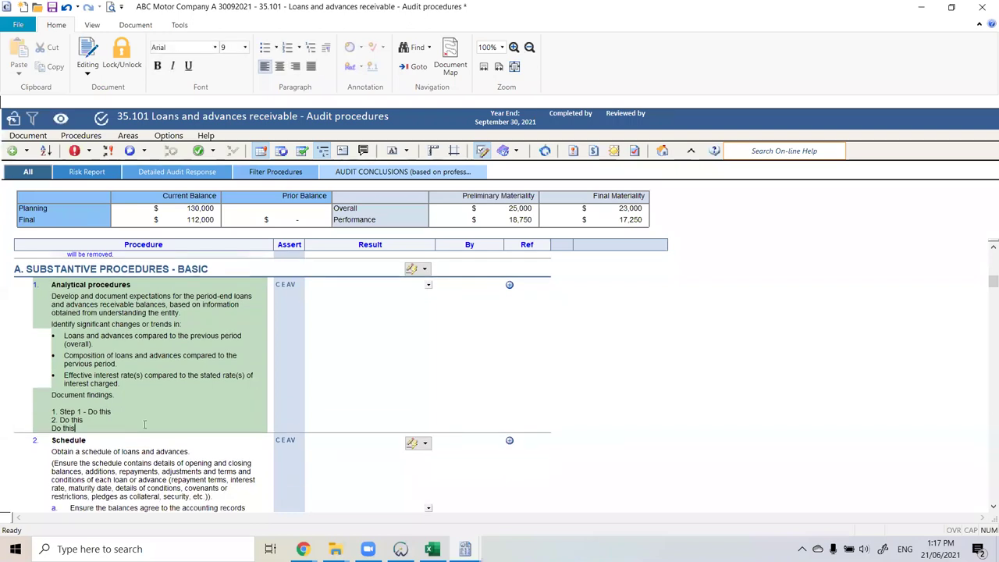
Step: Add the closing note "Make sure you call up XYZ, and get XYZ info." to the Analytical procedures text
left_click(144, 425)
type("Make sure ")
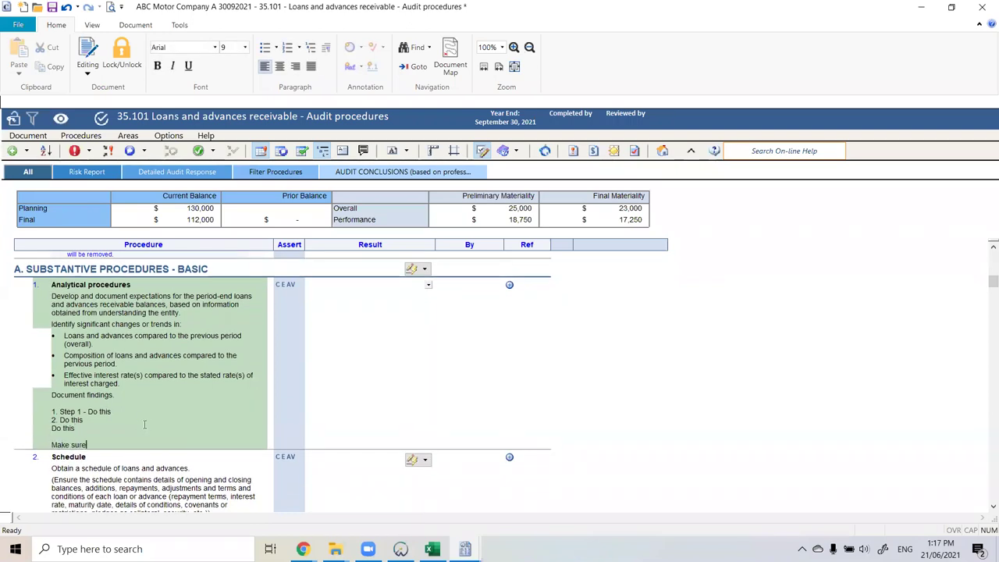
type("you call up XYZ, and get XYZ info")
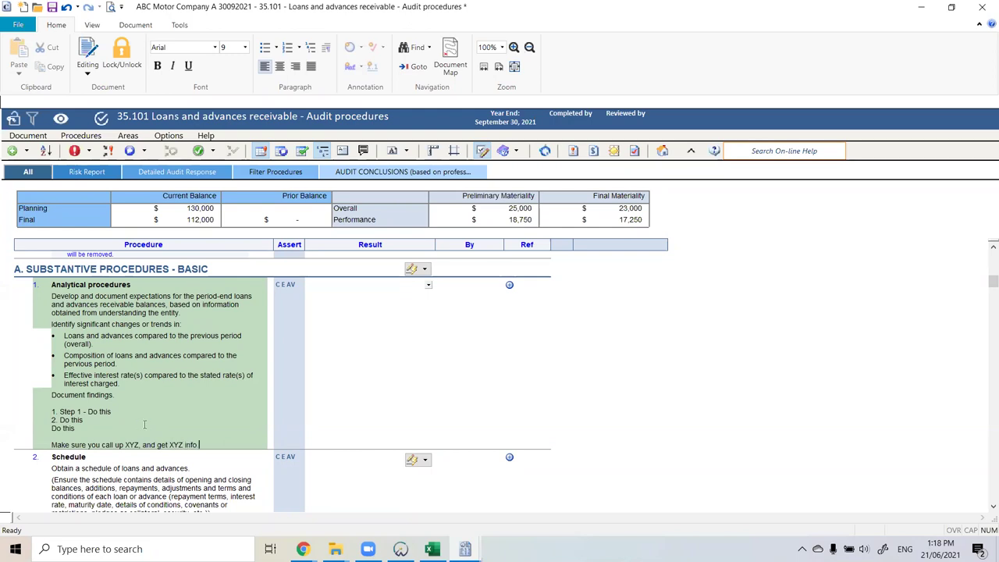
right_click(236, 413)
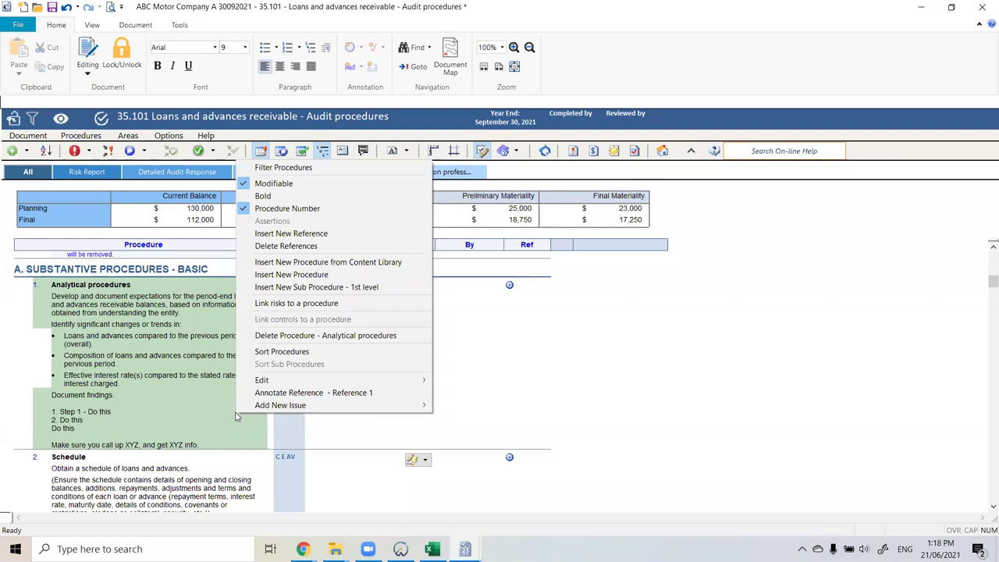
left_click(646, 362)
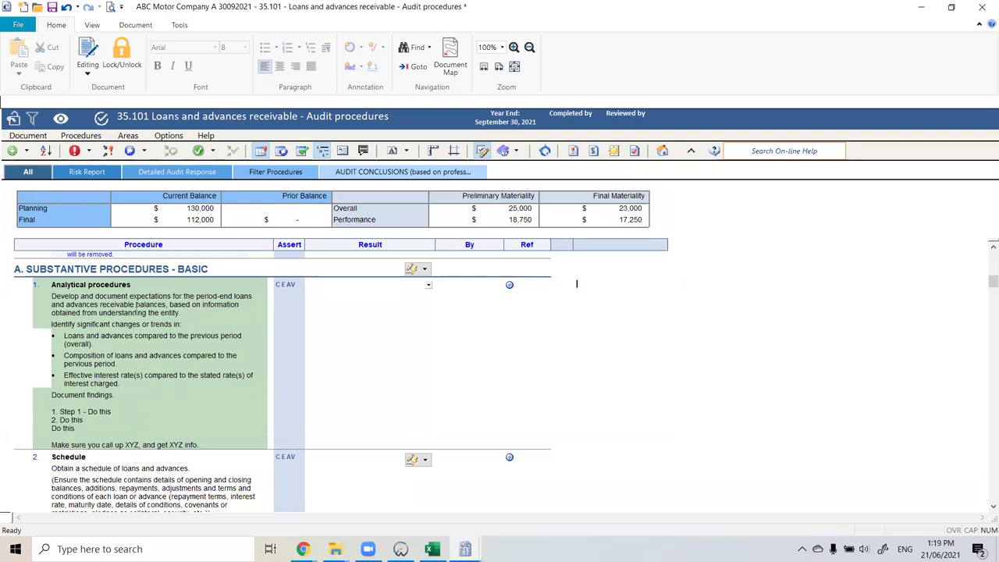
scroll(152, 387, "down", 3)
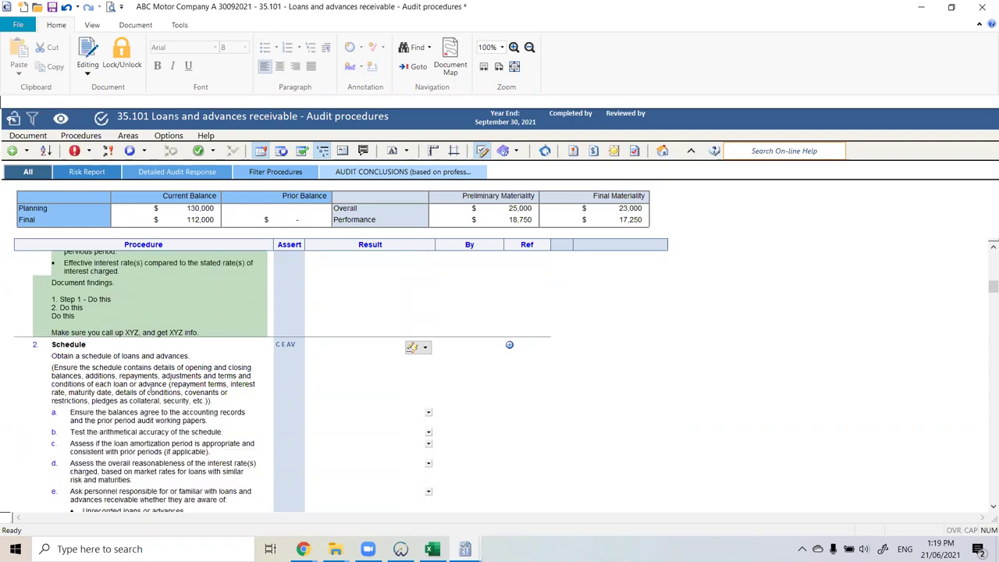
scroll(152, 387, "down", 1)
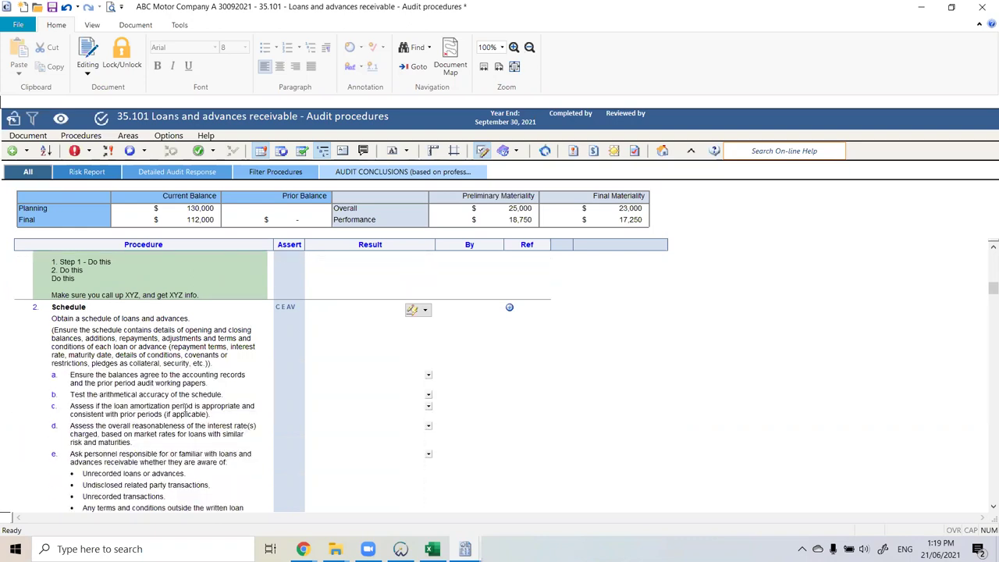
scroll(186, 407, "up", 4)
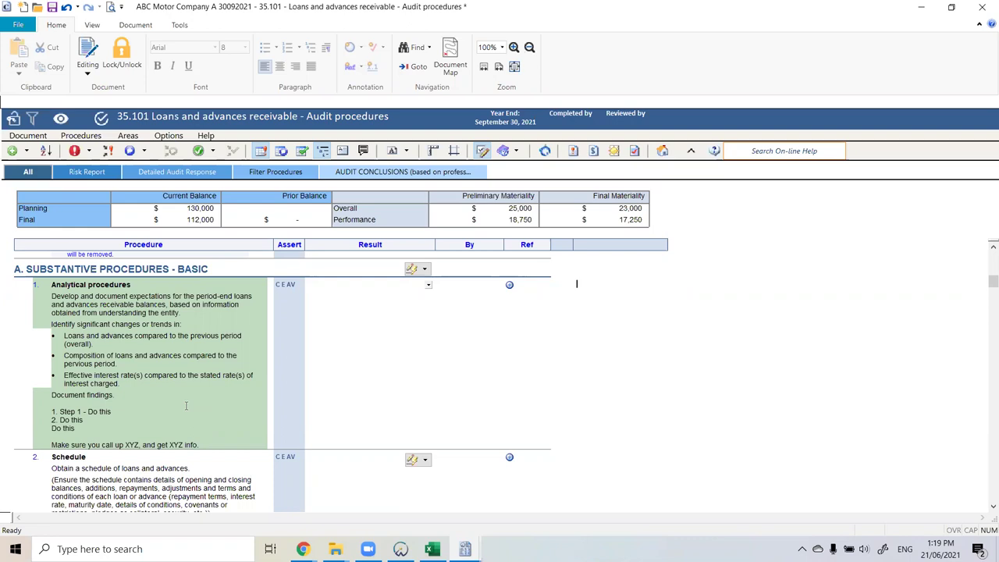
Step: Insert 1 new procedure directly after Analytical procedures
right_click(186, 406)
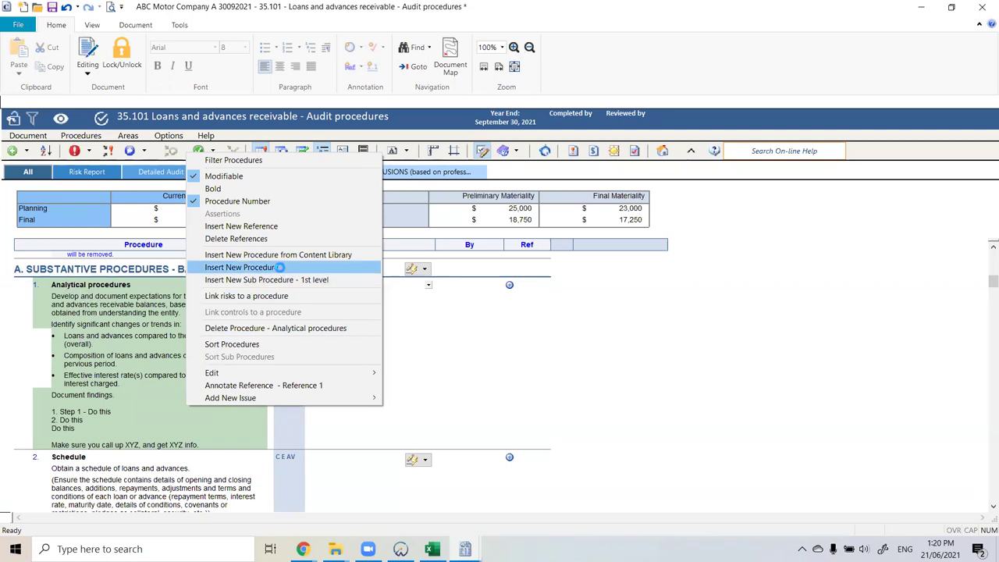
left_click(279, 268)
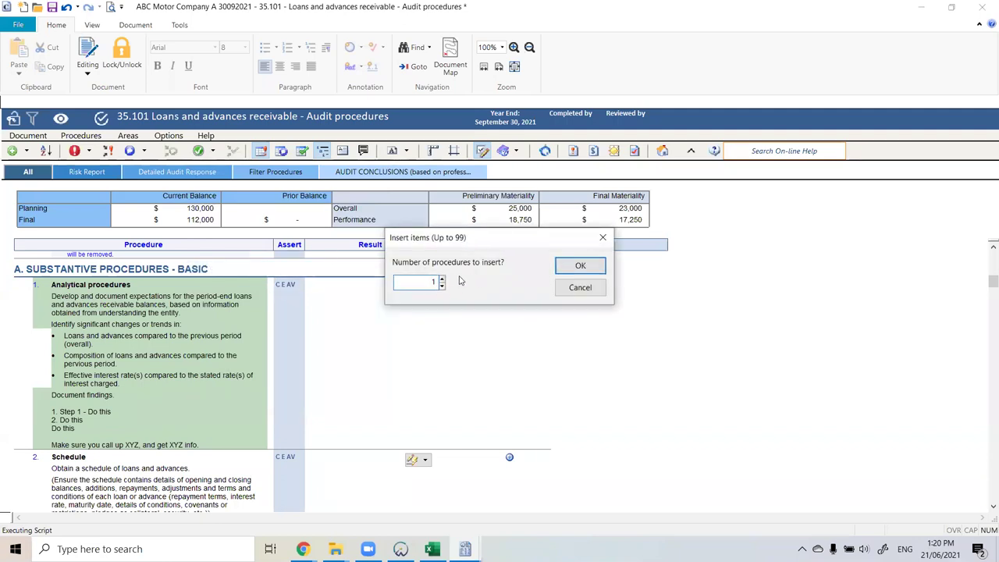
left_click(576, 269)
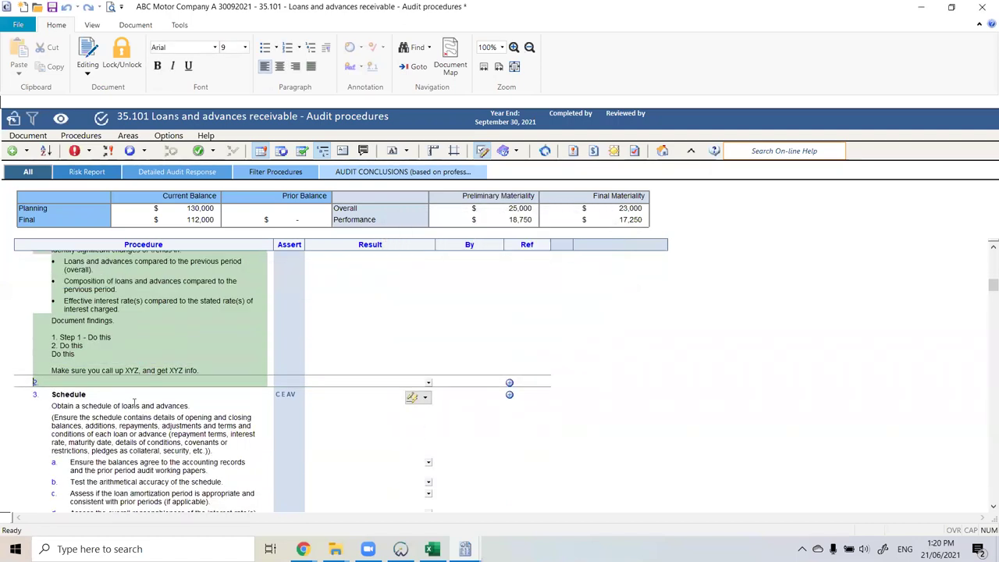
Step: Enter "This is my new procedure, go and take a listing of debtors and test against ABC records." as the blank procedure 2's text
left_click(71, 394)
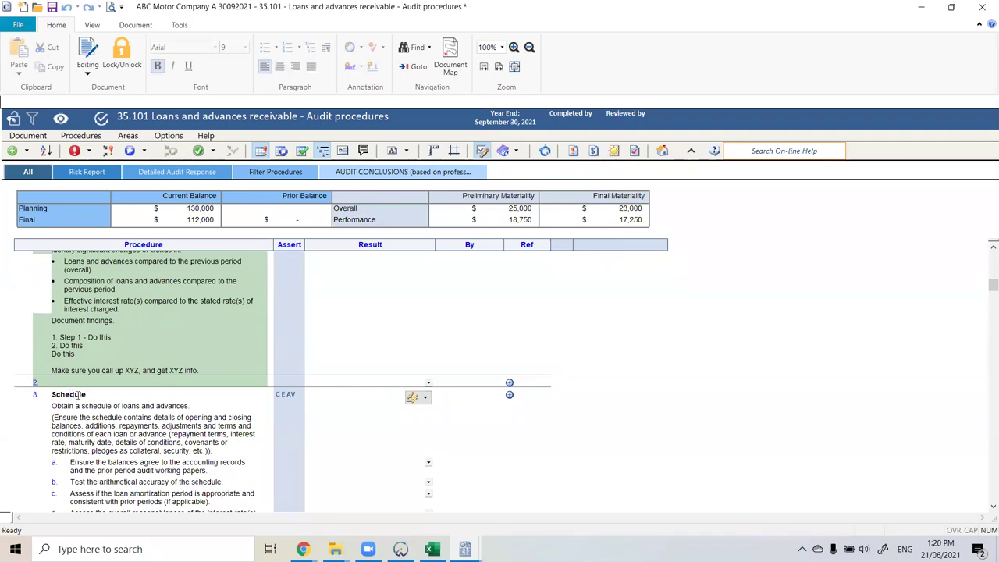
left_click(100, 382)
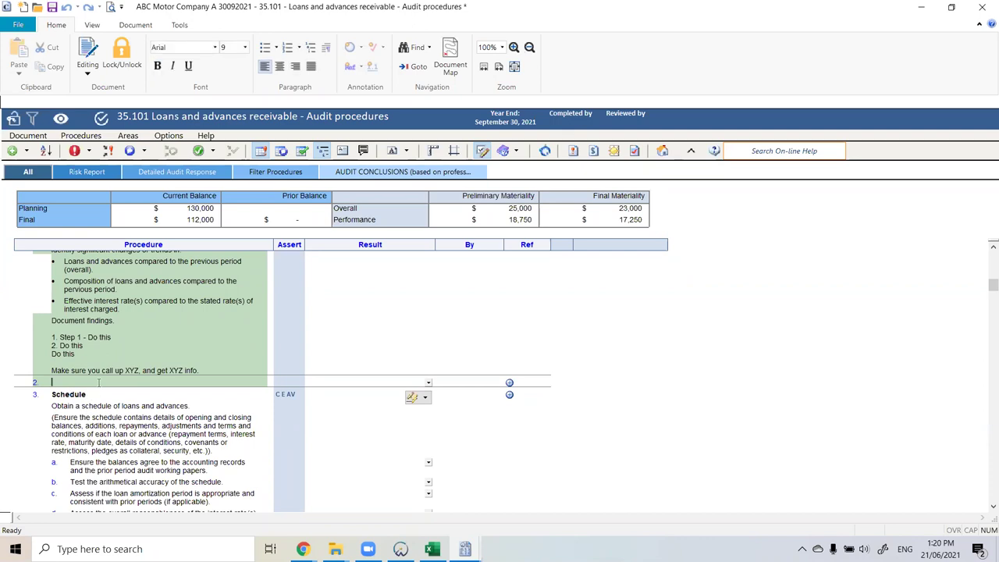
type("This is nm")
key("BackSpace")
key("BackSpace")
type("my new procedure, ")
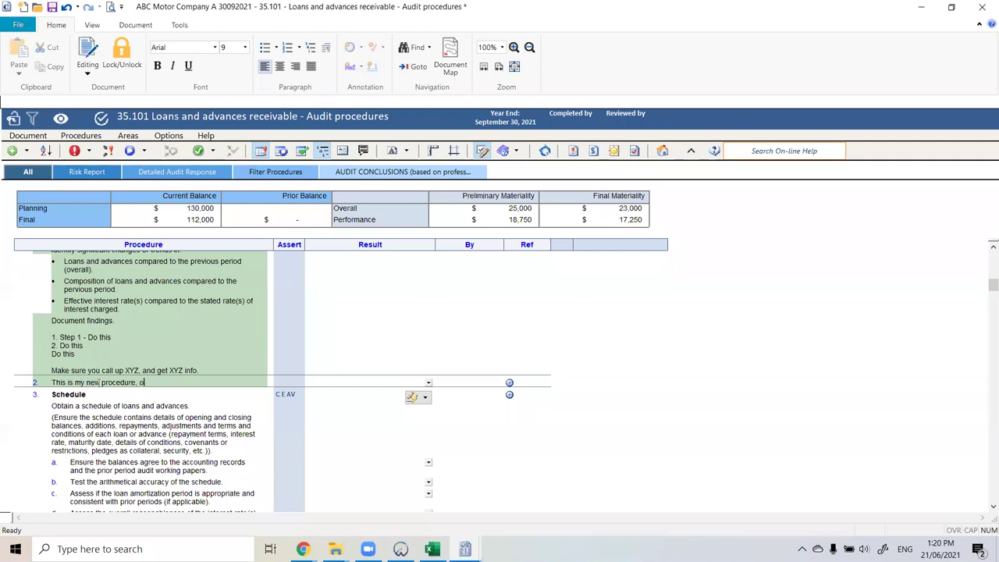
type("go and take a listing of ")
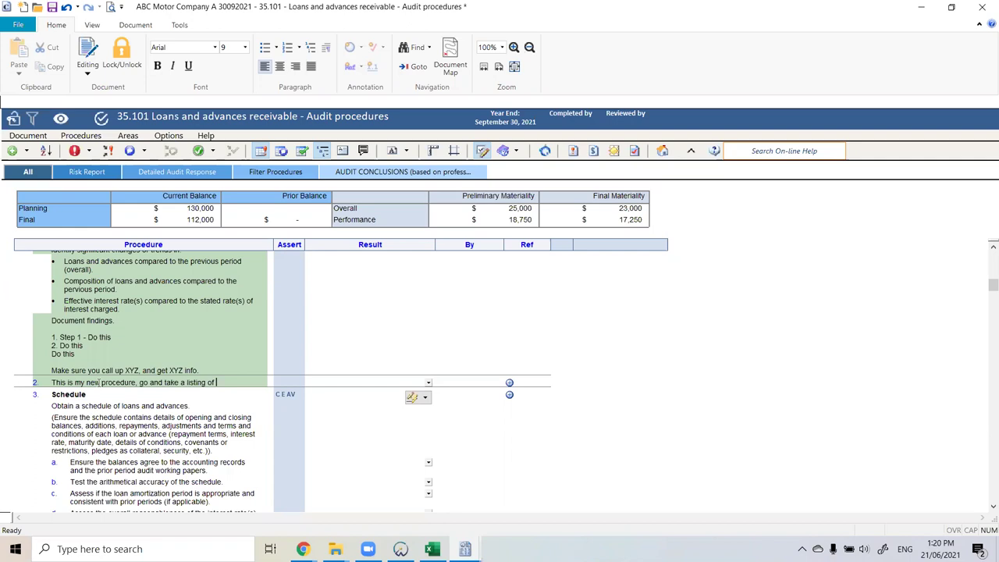
type("debtors")
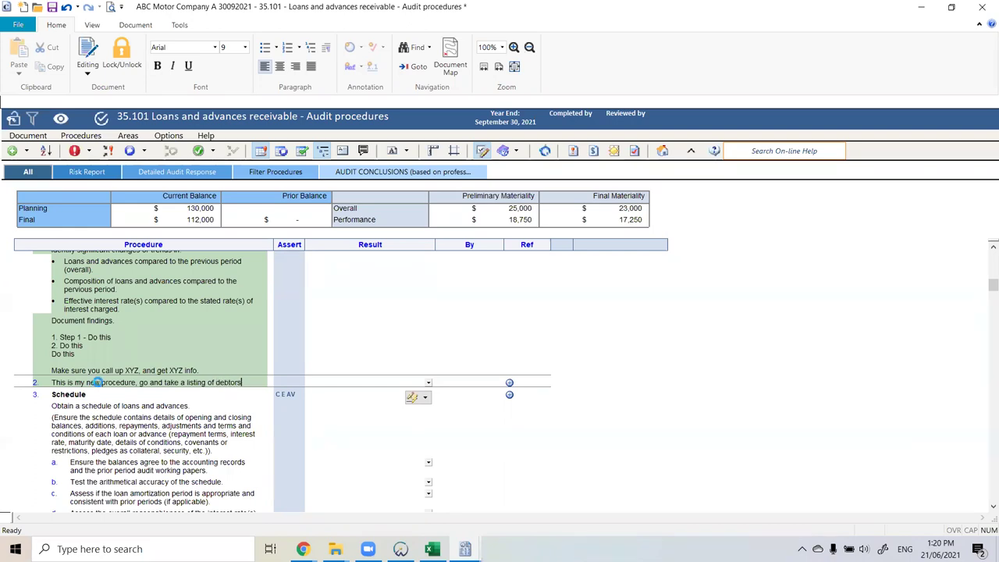
type(" and test")
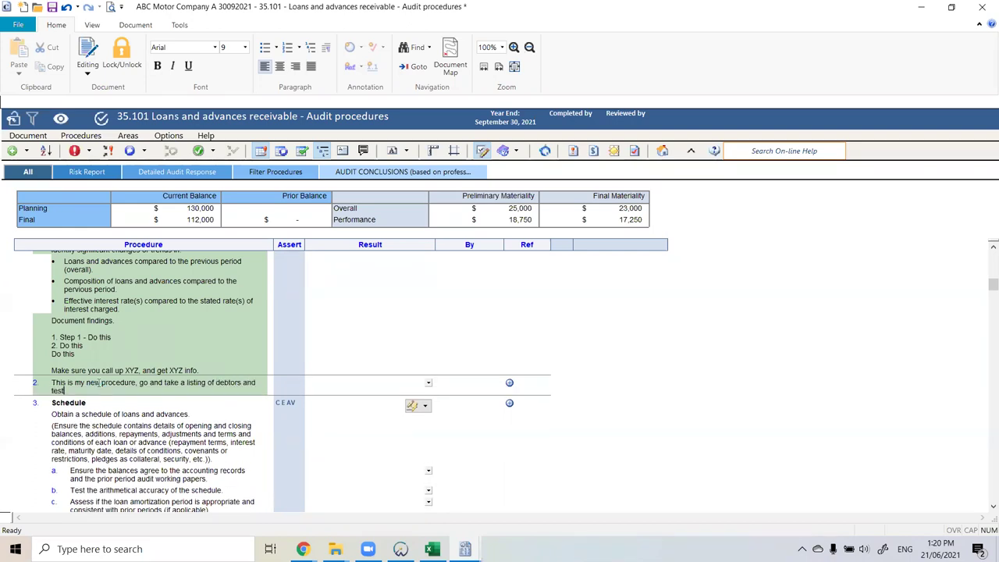
type(" against ABC recrods")
key("BackSpace")
key("BackSpace")
key("BackSpace")
key("BackSpace")
key("BackSpace")
type("cords.")
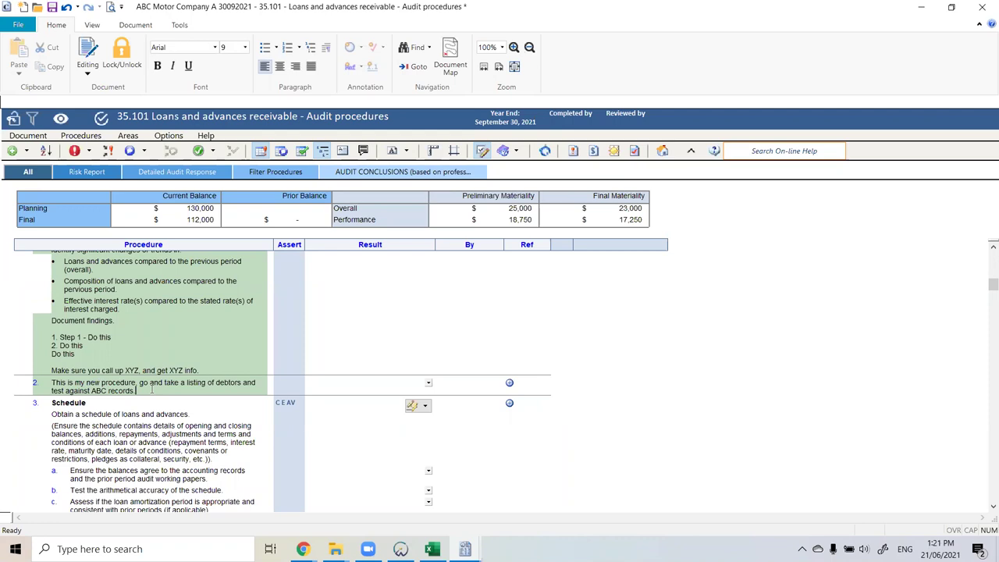
scroll(152, 390, "down", 7)
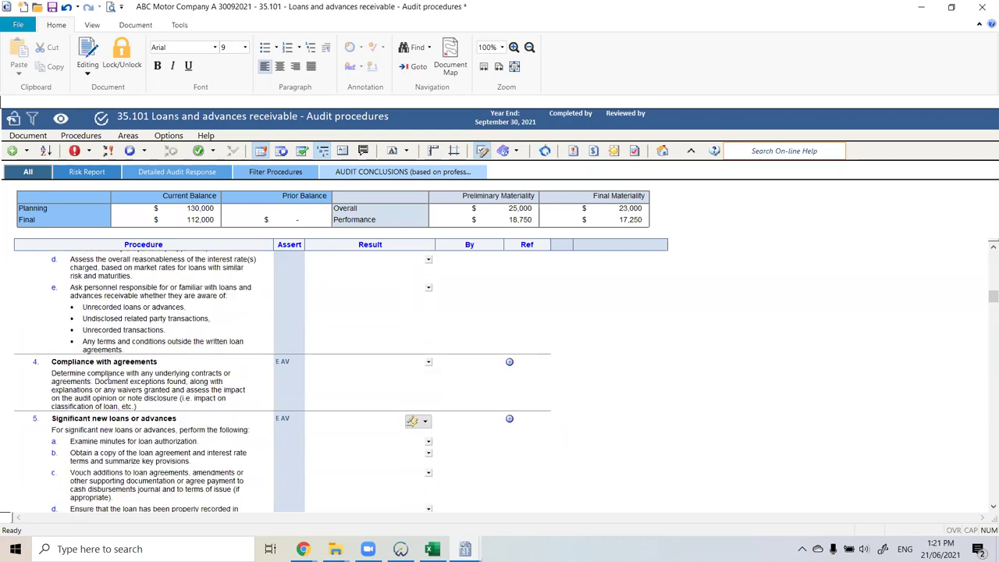
Step: Insert a new first-level sub procedure under Compliance with agreements
right_click(141, 383)
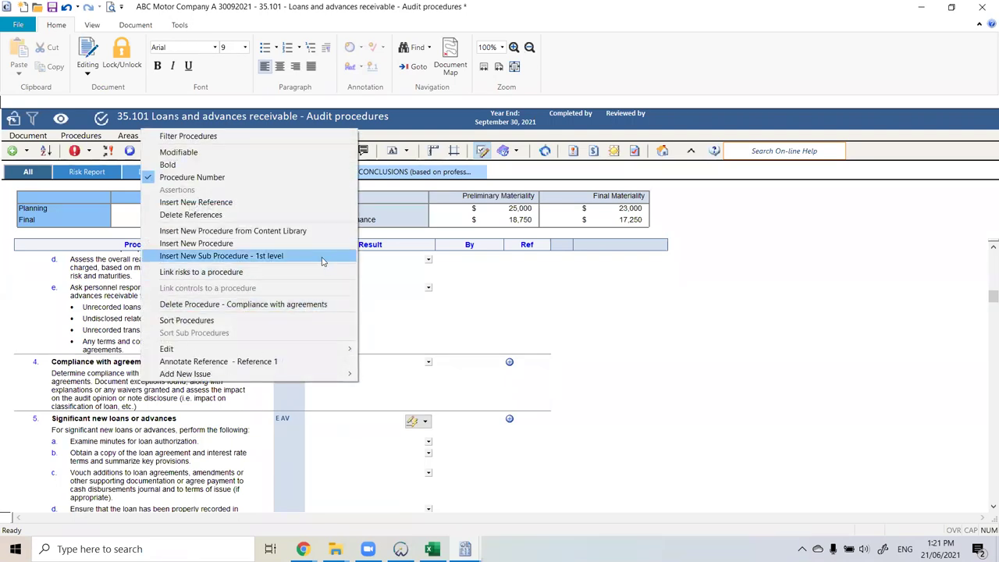
left_click(324, 258)
left_click(579, 266)
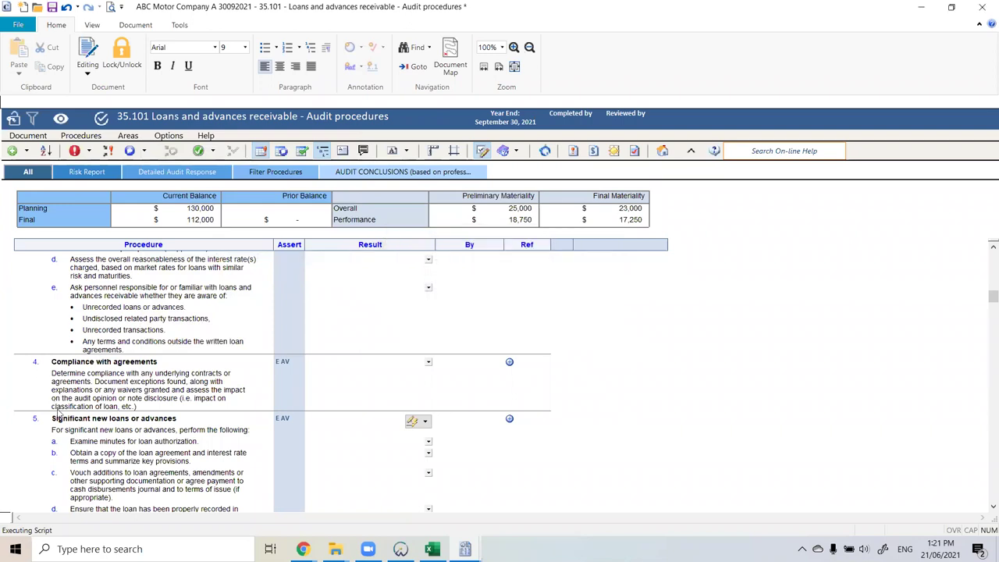
scroll(85, 352, "up", 3)
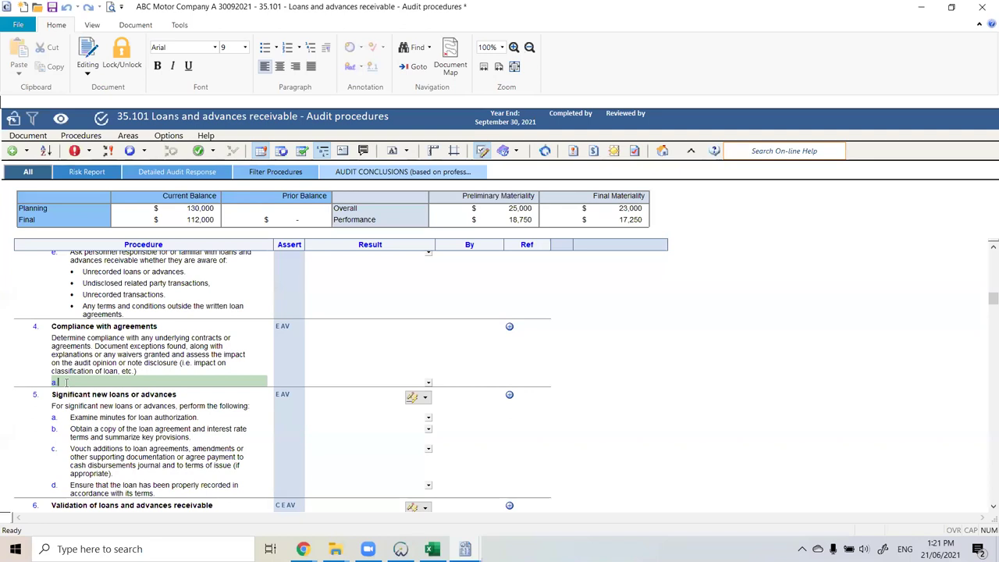
Step: Enter "This is a sub procedure" as the text of sub procedure a under Compliance with agreements
type("This is a sub procedure")
left_click(59, 383)
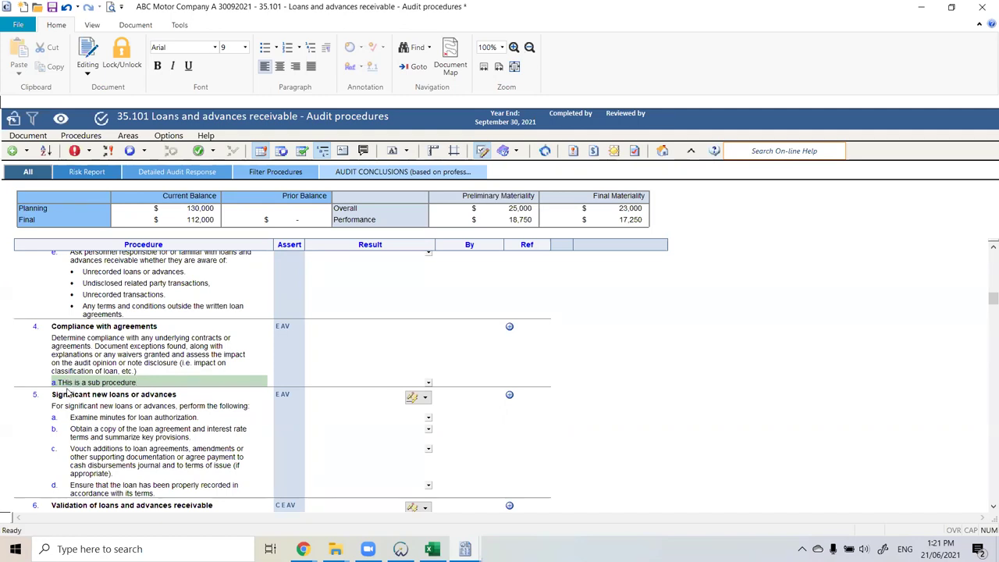
key("Delete")
key("Delete")
type("hi")
left_click(143, 394)
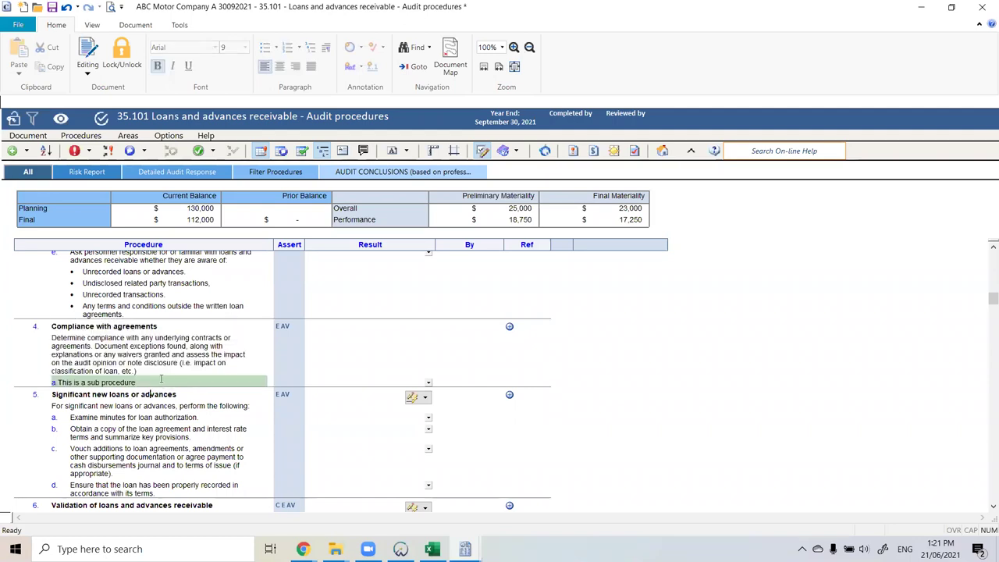
Step: Insert a new second-level sub procedure beneath sub procedure a of Compliance with agreements
left_click(162, 382)
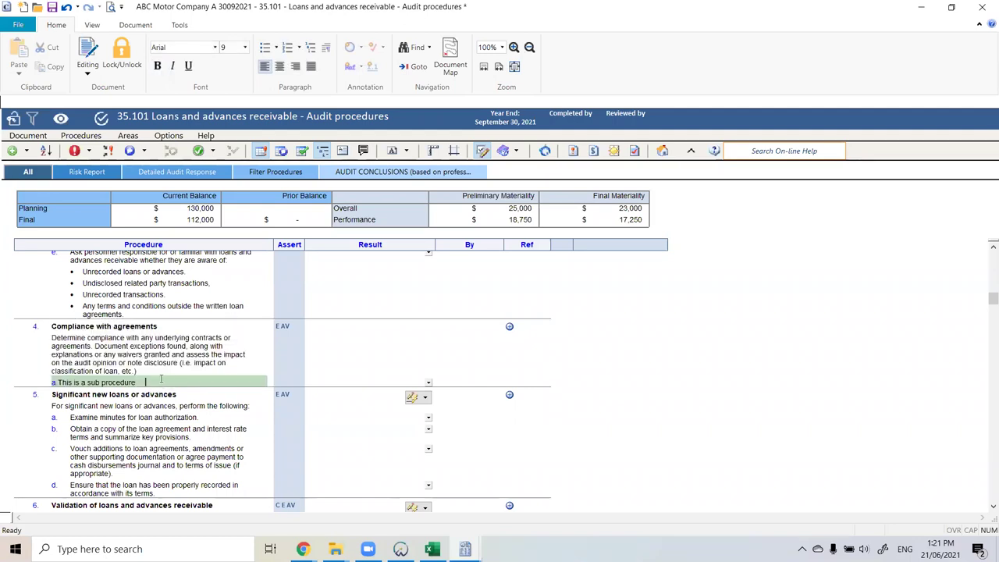
right_click(161, 380)
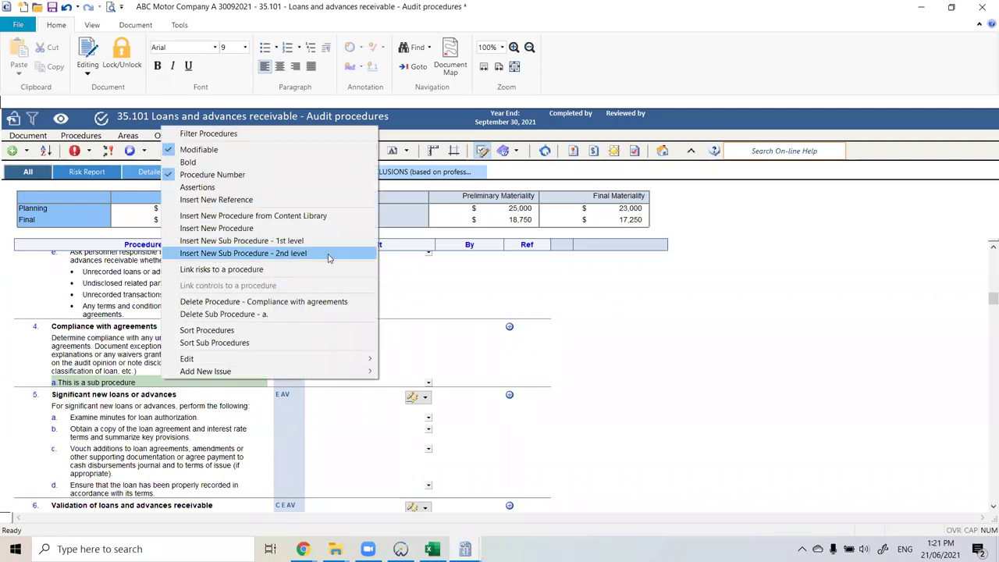
left_click(328, 255)
left_click(575, 265)
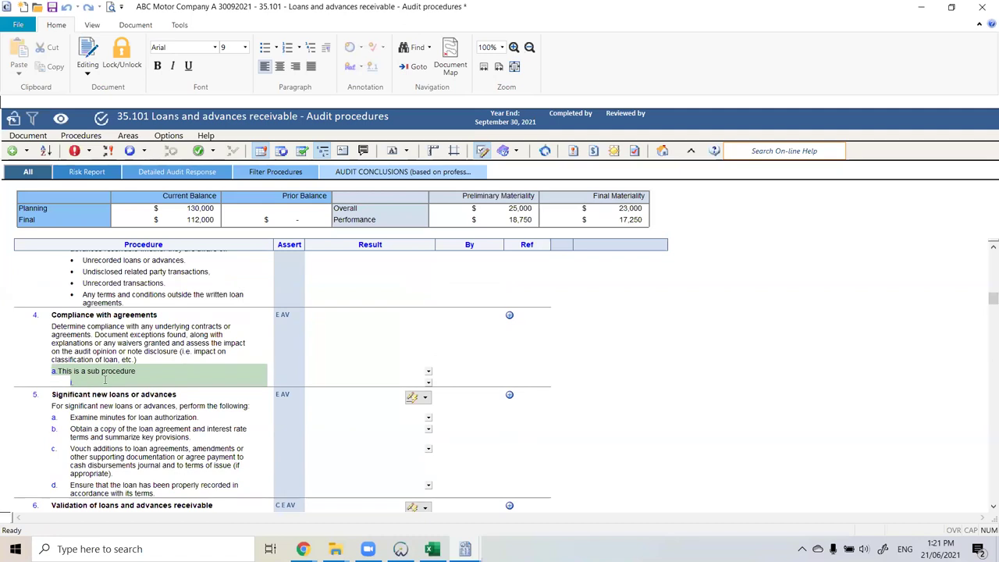
right_click(105, 380)
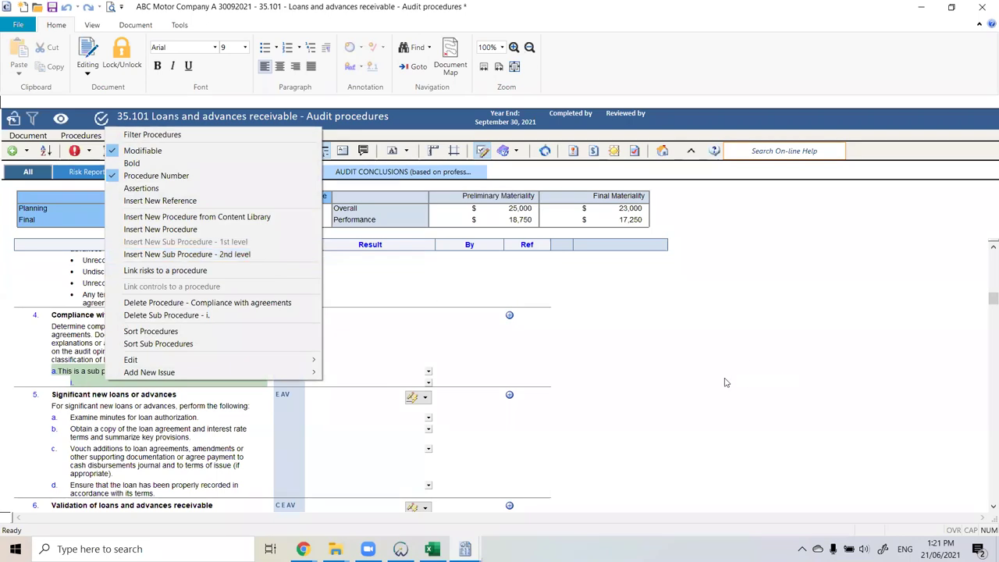
Step: Open the content library from Analytical procedures, preview Translation under A. Substantive Procedures - Basic, and select it for insertion
scroll(346, 343, "up", 3)
scroll(258, 336, "up", 7)
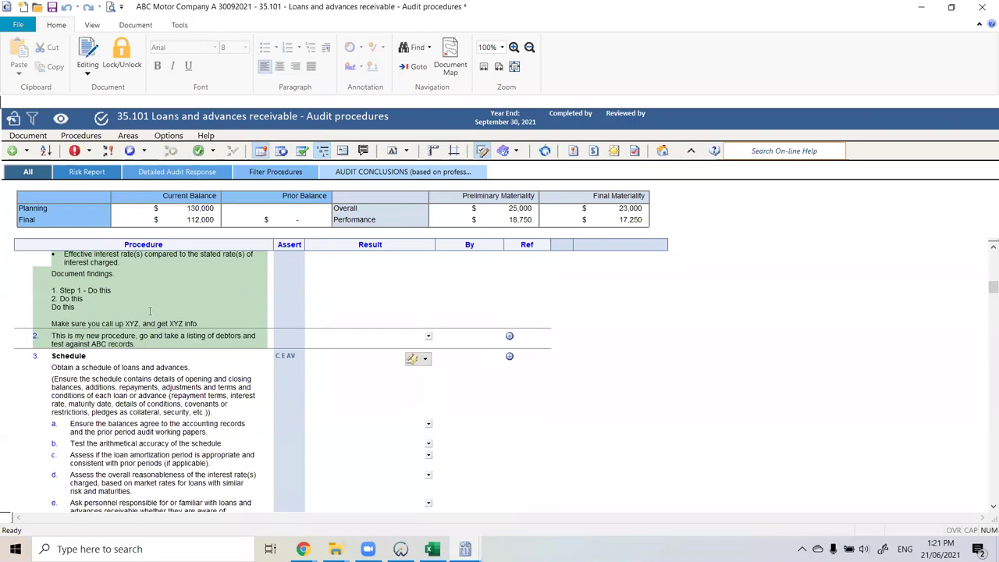
right_click(170, 321)
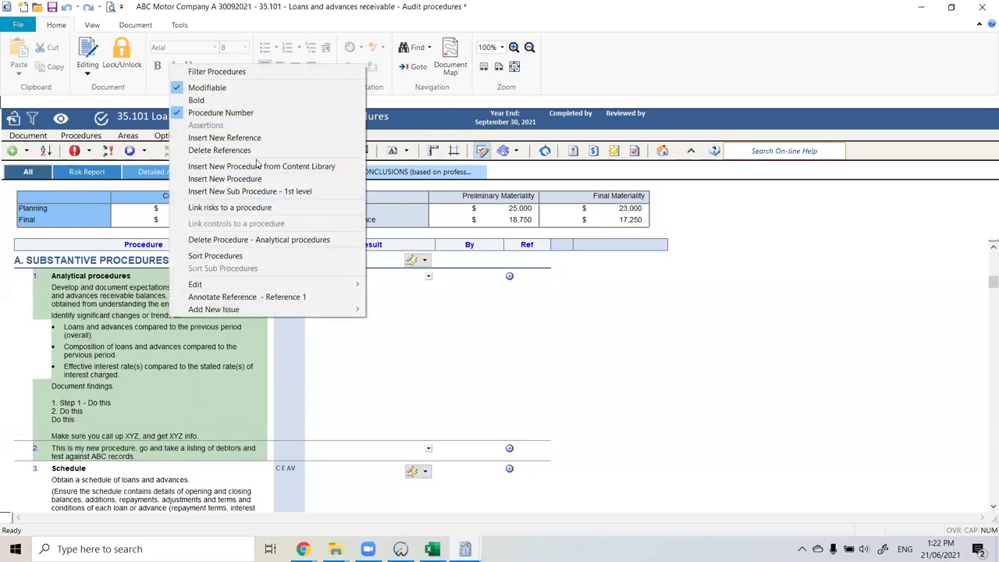
left_click(318, 167)
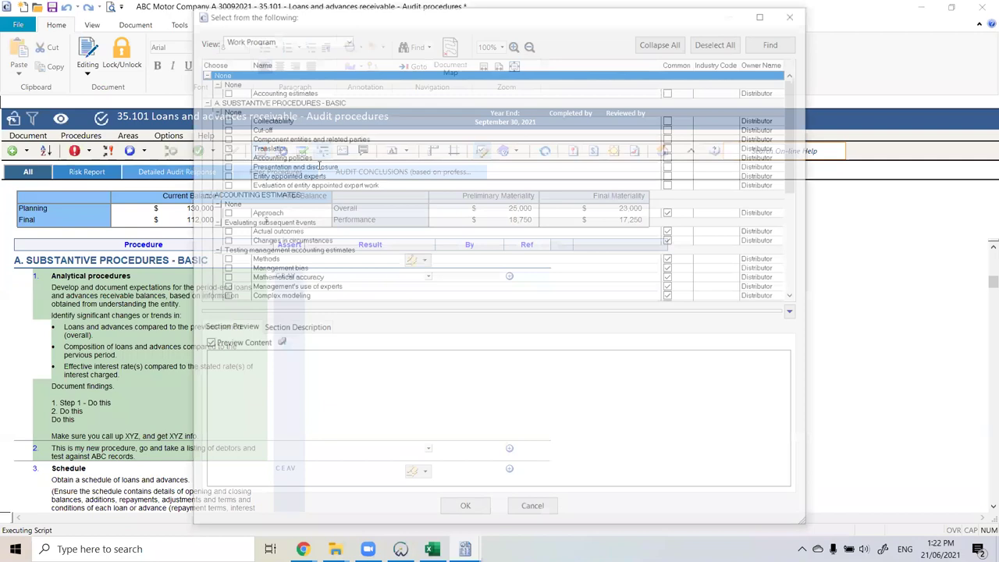
left_click(202, 71)
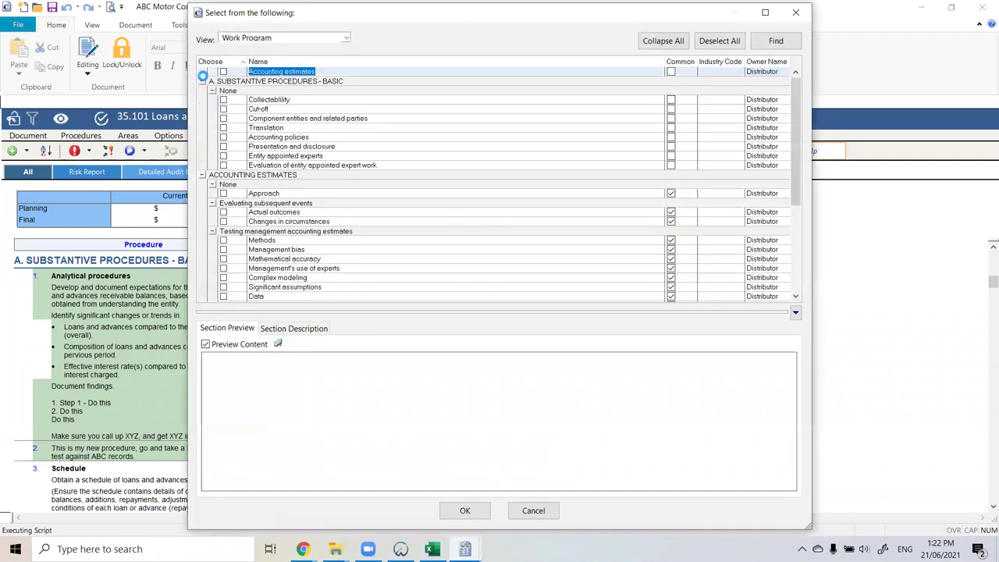
left_click(201, 83)
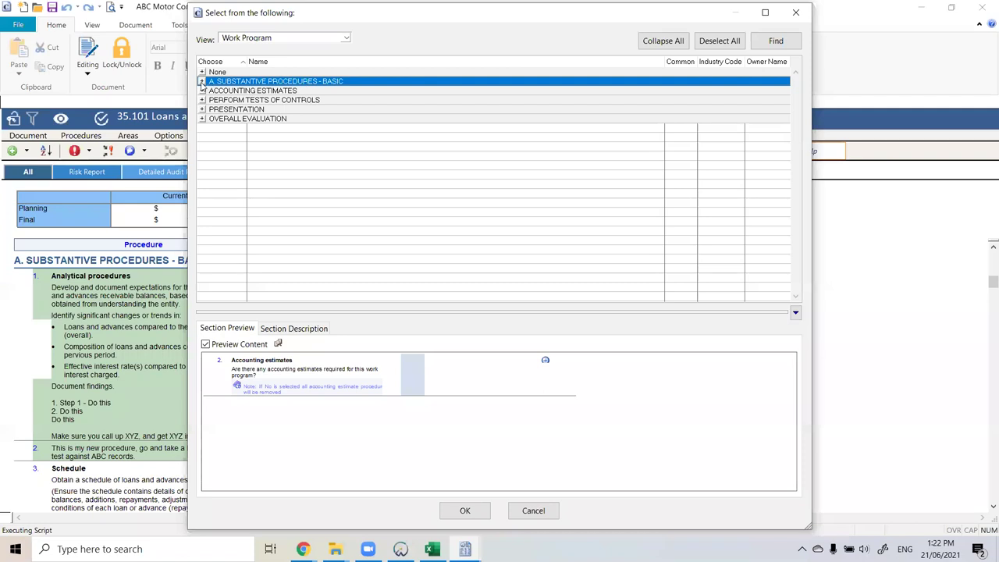
left_click(201, 81)
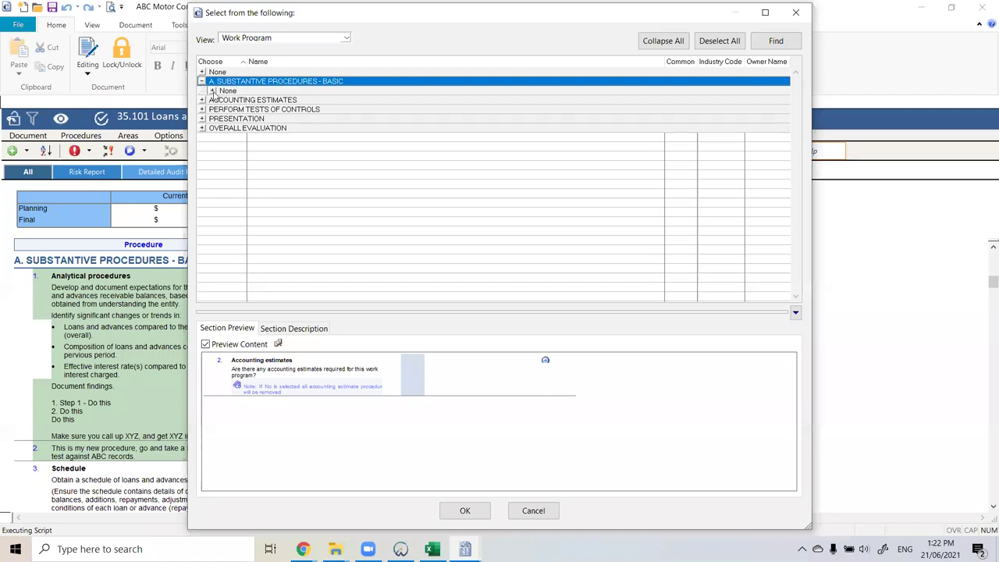
left_click(212, 91)
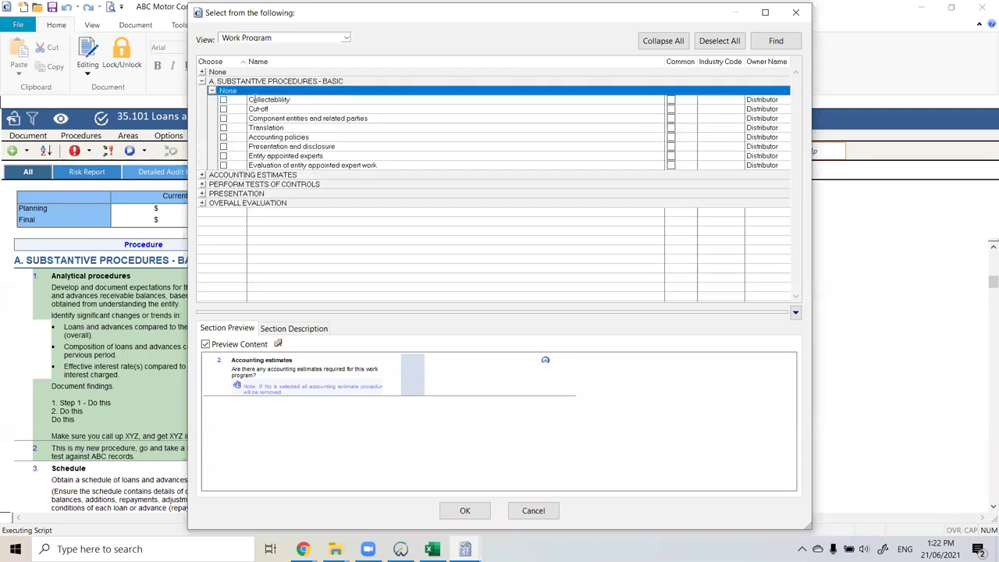
left_click(316, 127)
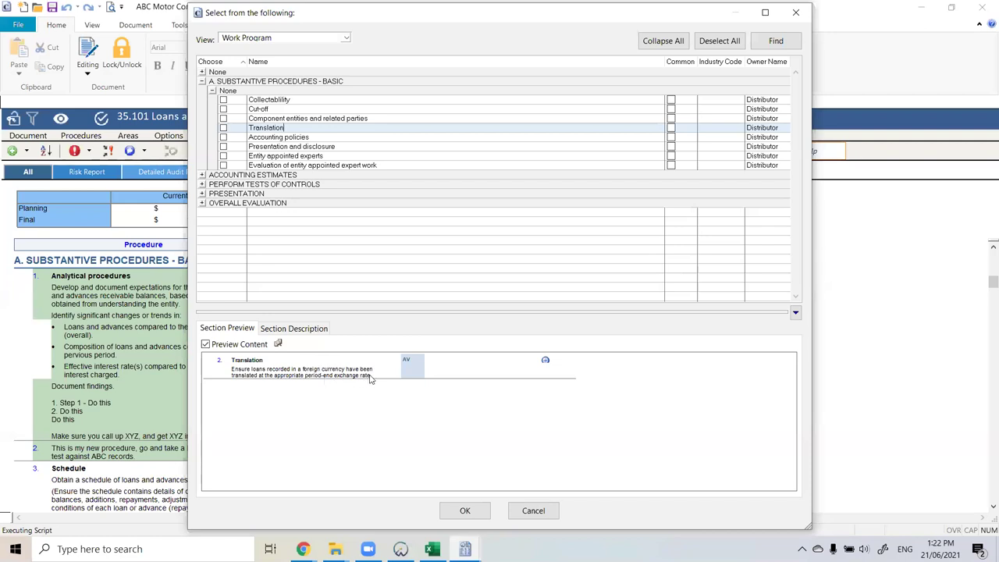
left_click(223, 128)
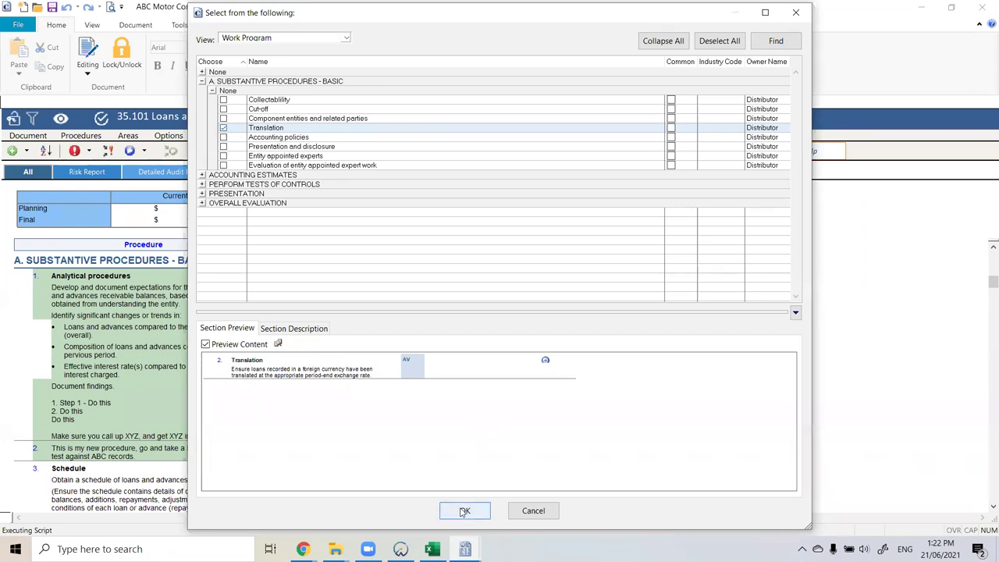
Step: Browse the library's tests of controls, presentation and overall evaluation groups, select Indicators of management bias, and cancel the insertion
left_click(201, 81)
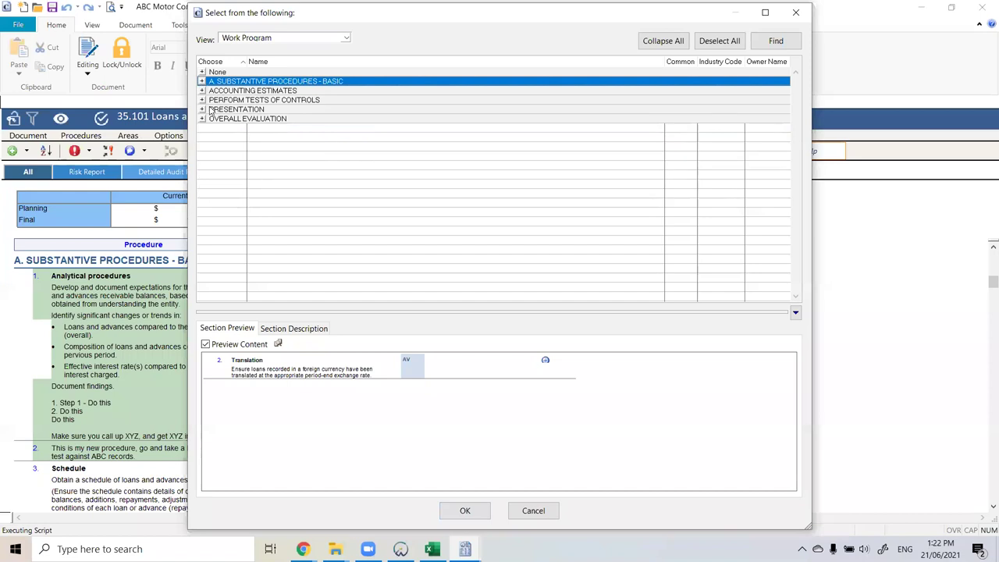
left_click(202, 100)
left_click(202, 100)
left_click(202, 128)
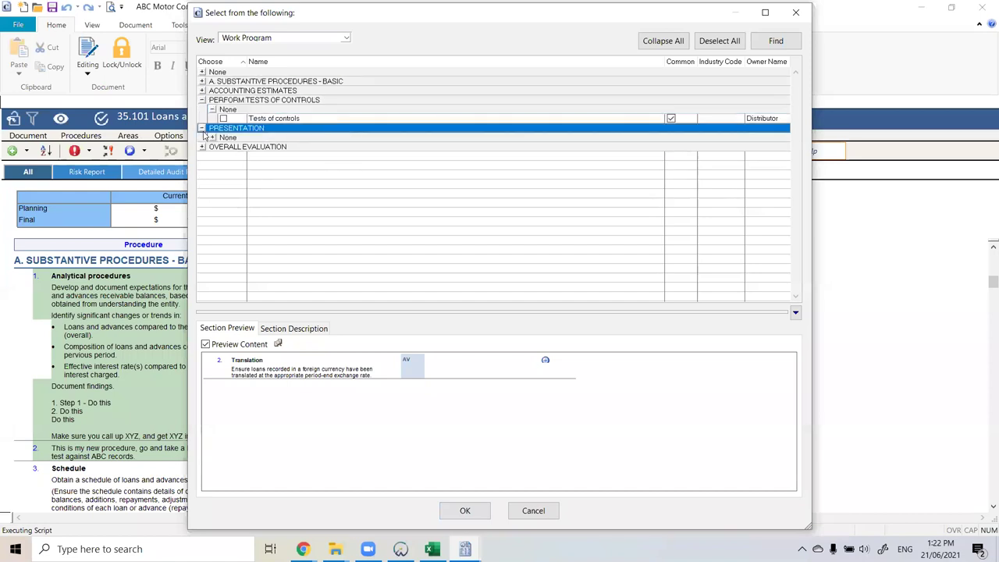
left_click(212, 137)
left_click(201, 175)
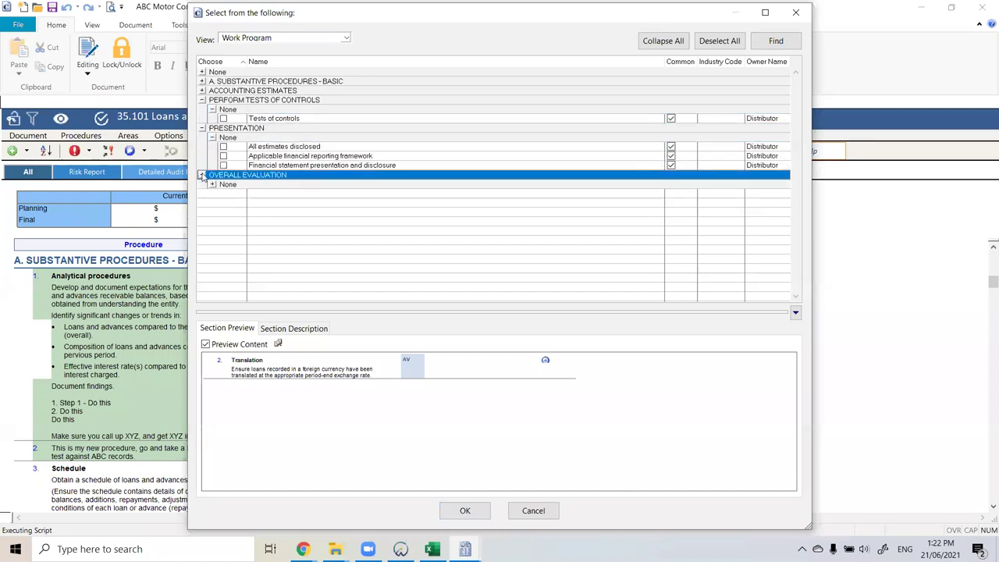
left_click(212, 184)
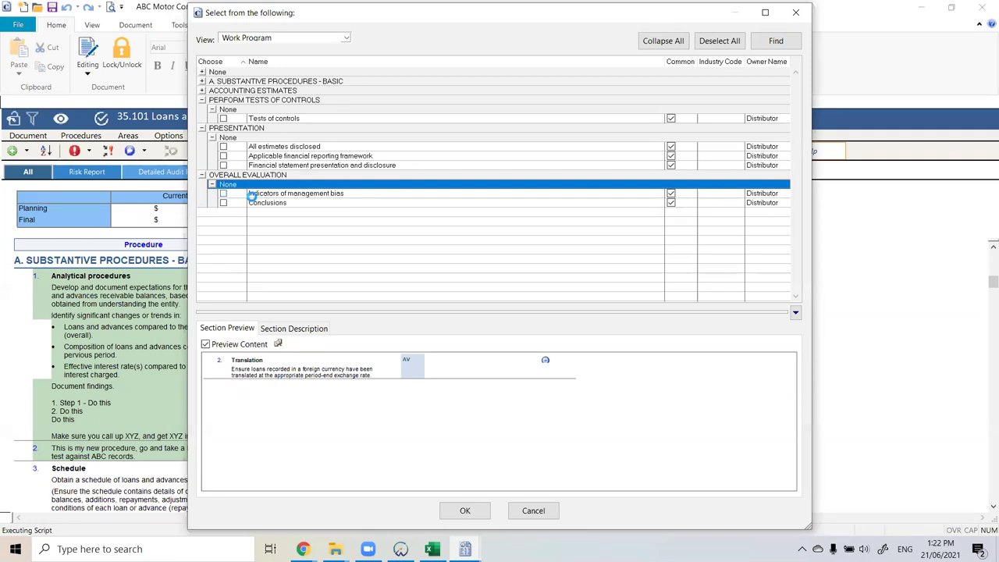
left_click(224, 193)
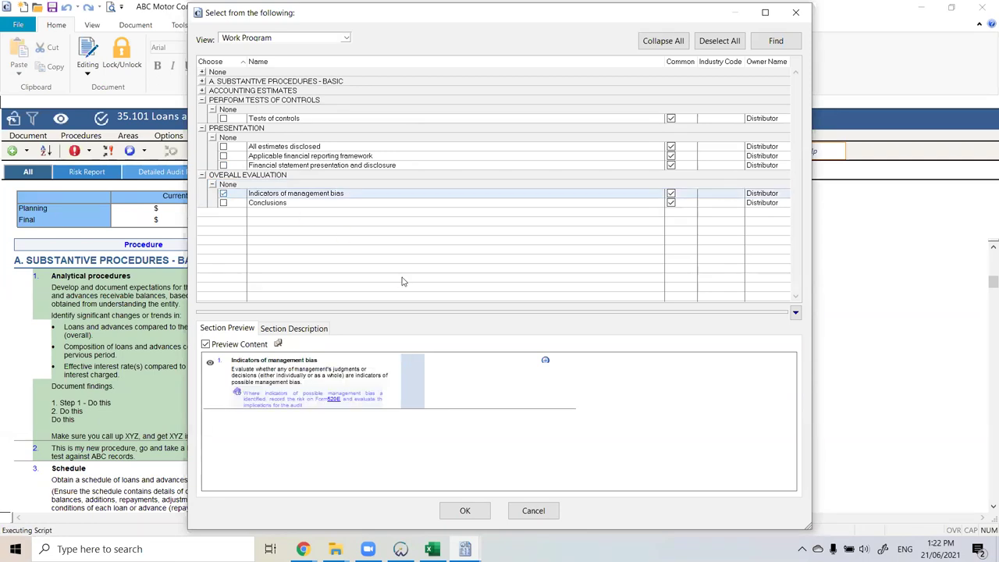
left_click(534, 512)
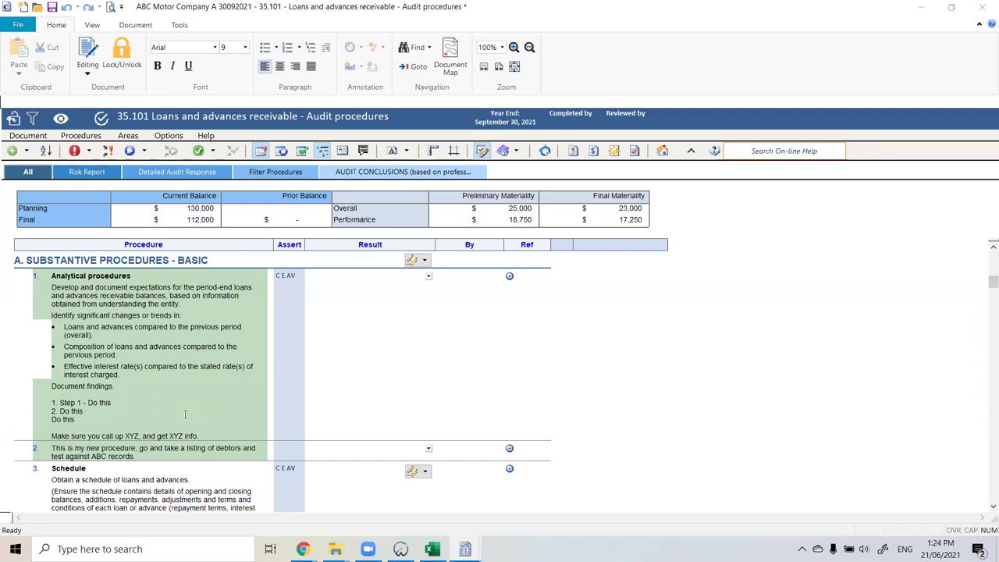
right_click(194, 456)
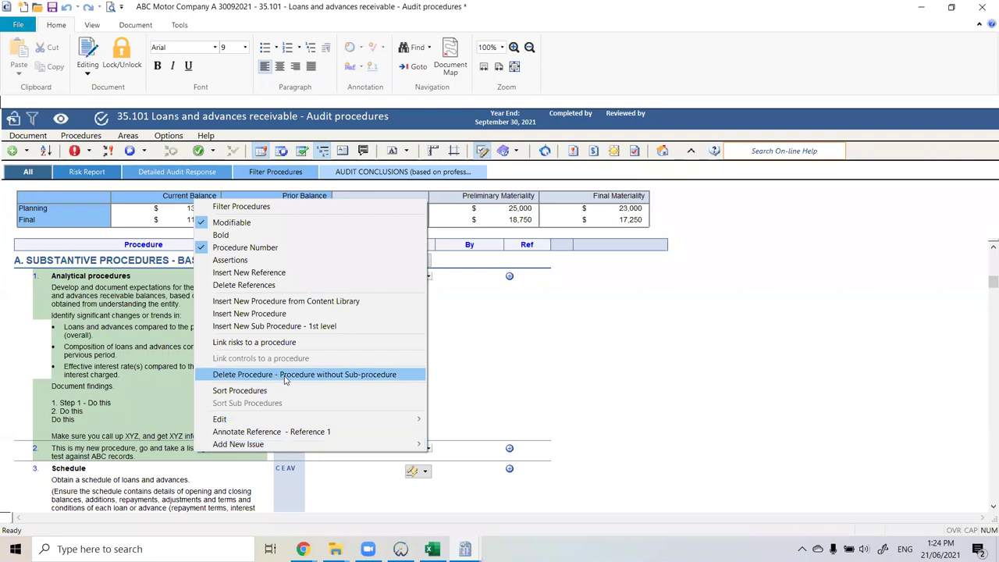
left_click(842, 369)
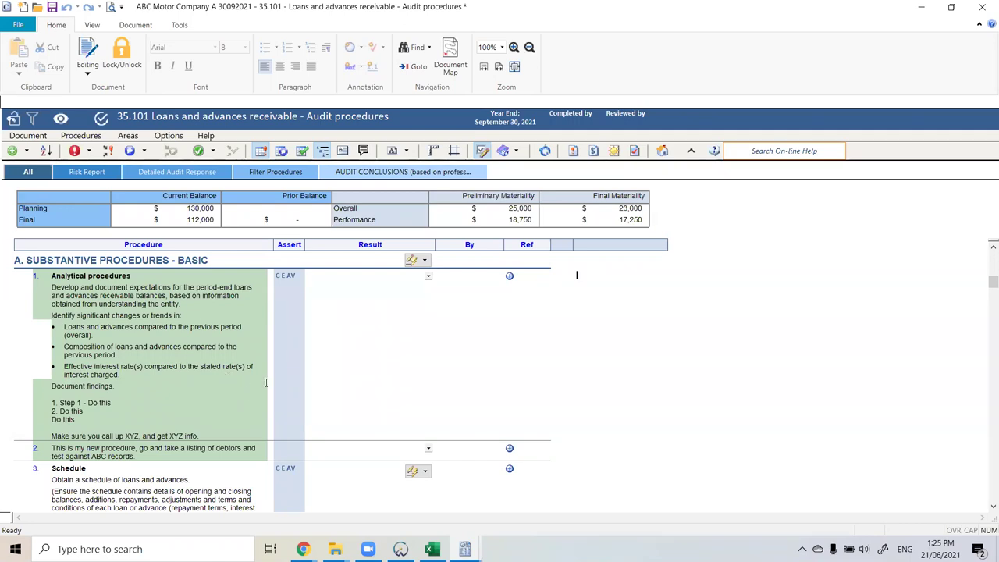
scroll(266, 382, "up", 1)
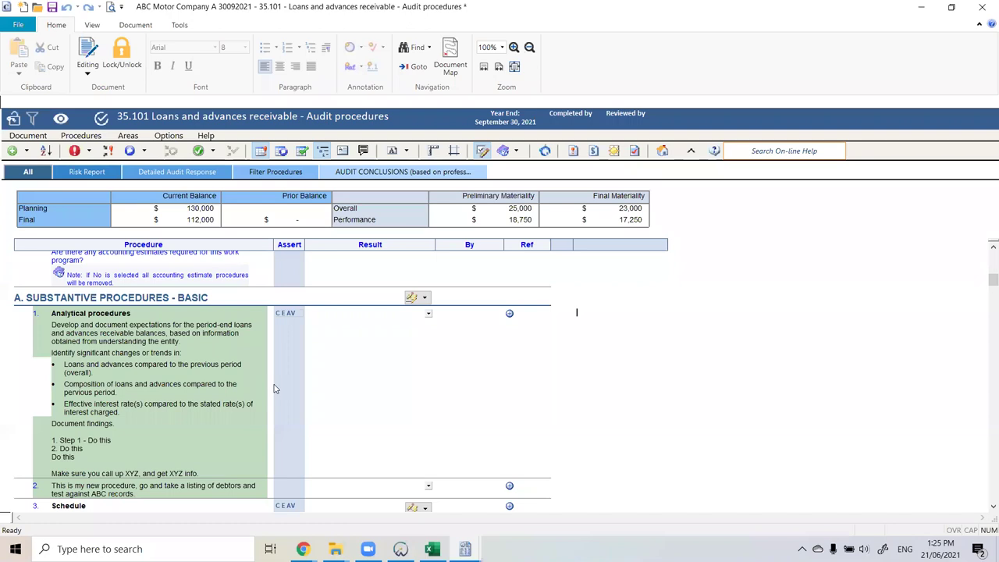
scroll(274, 388, "up", 2)
left_click(66, 136)
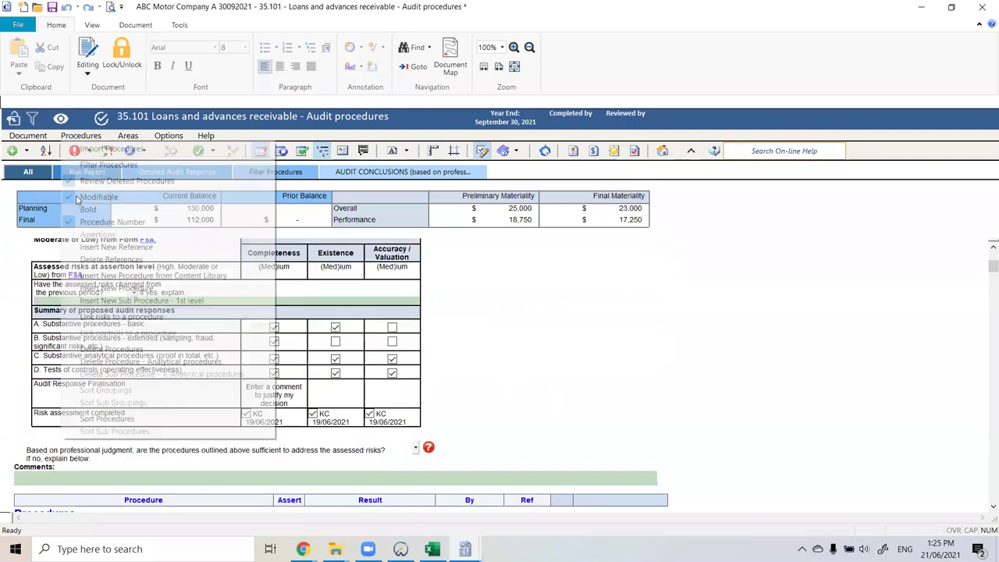
left_click(493, 308)
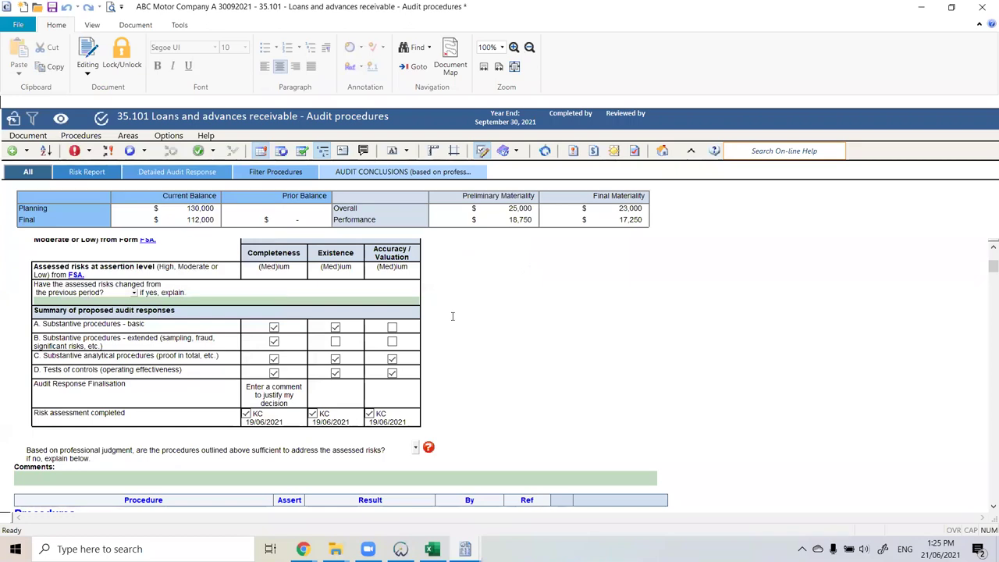
scroll(452, 316, "down", 5)
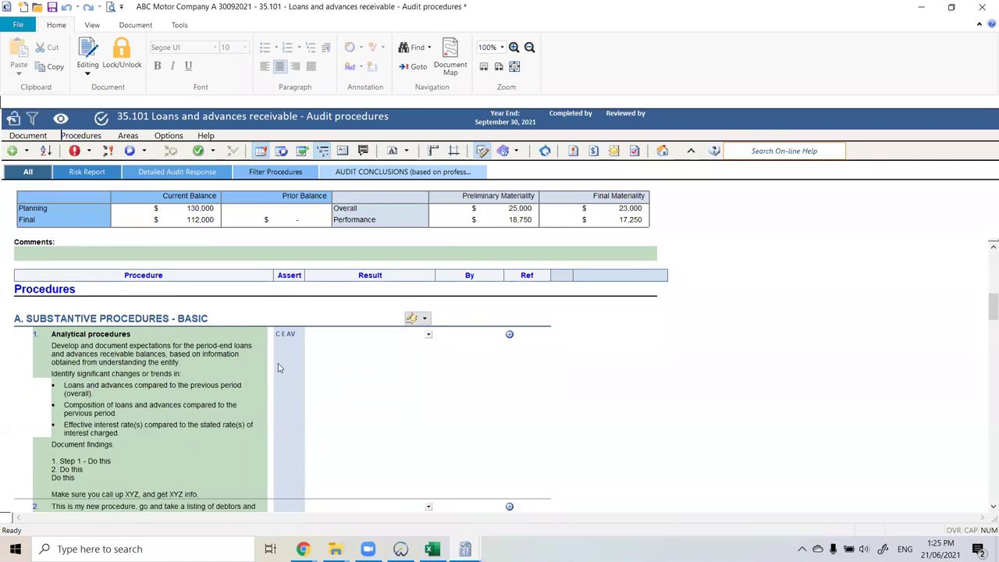
Step: Open the Overdue Receivables risk and examine its risk response and the working papers where it is addressed
scroll(266, 390, "up", 7)
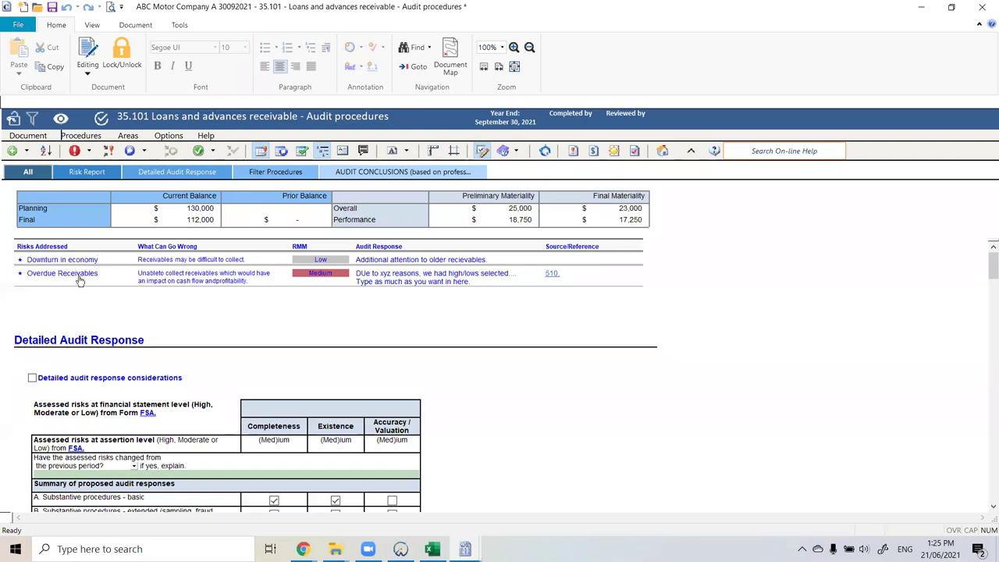
left_click(78, 279)
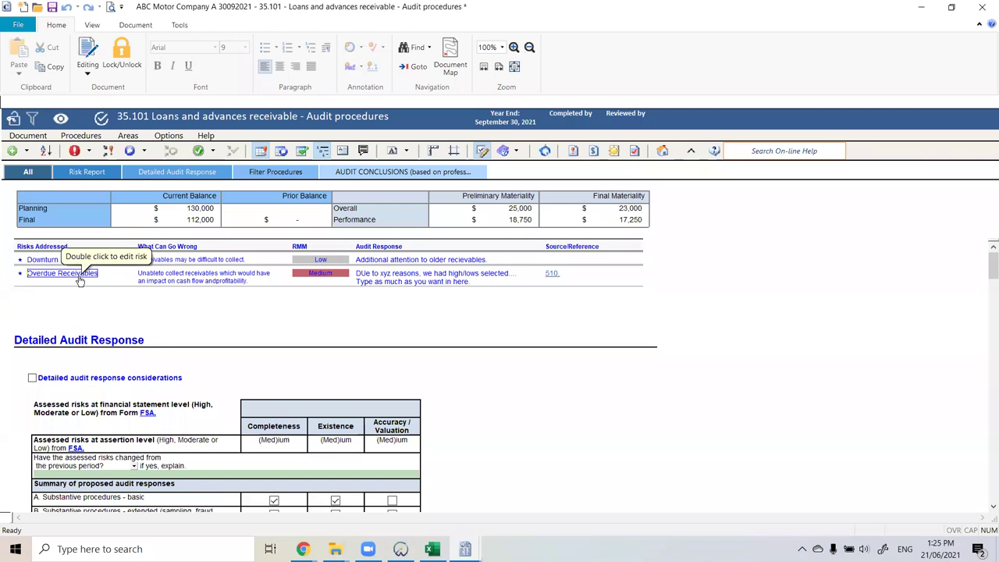
double_click(79, 278)
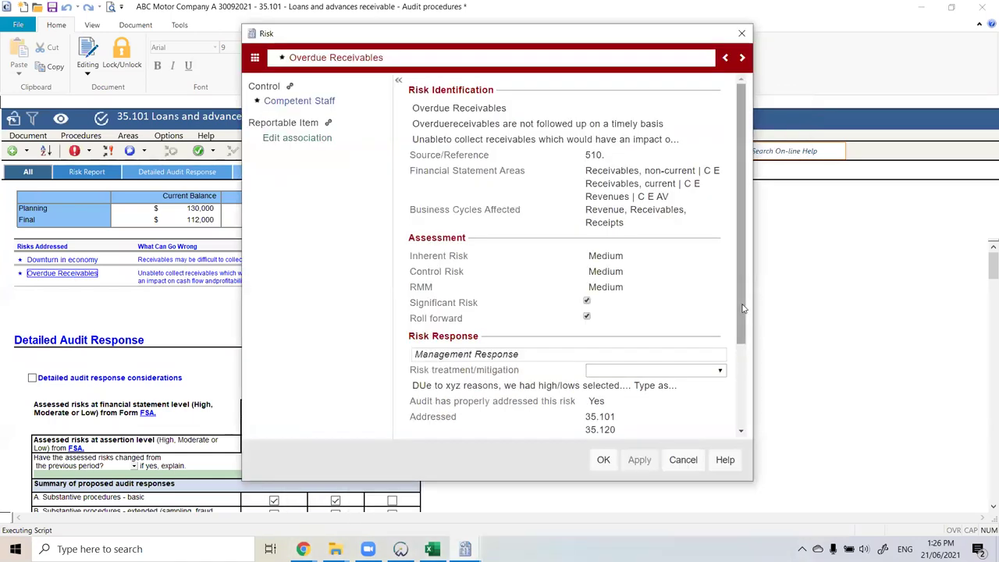
left_click_drag(744, 308, 747, 380)
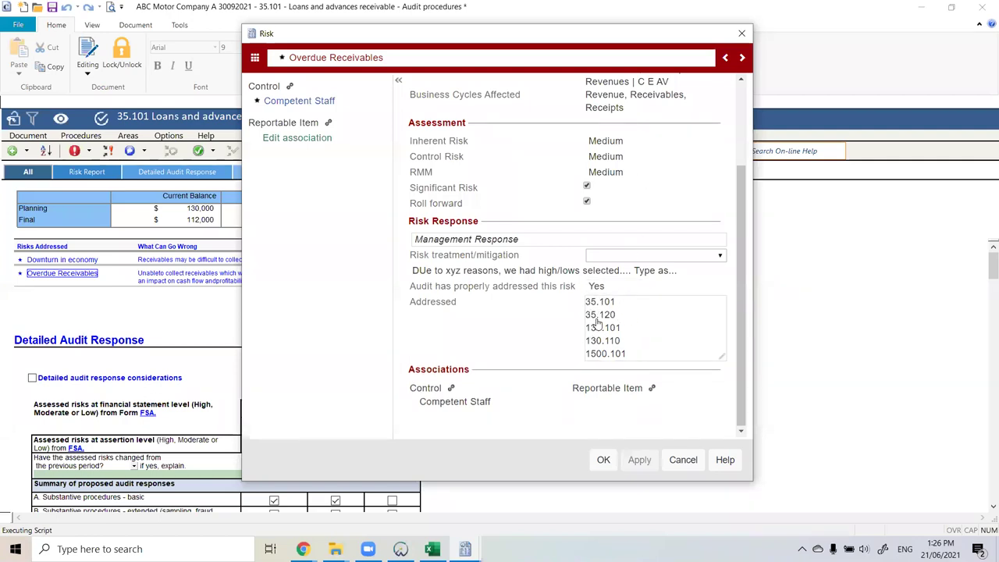
left_click_drag(609, 48, 790, 47)
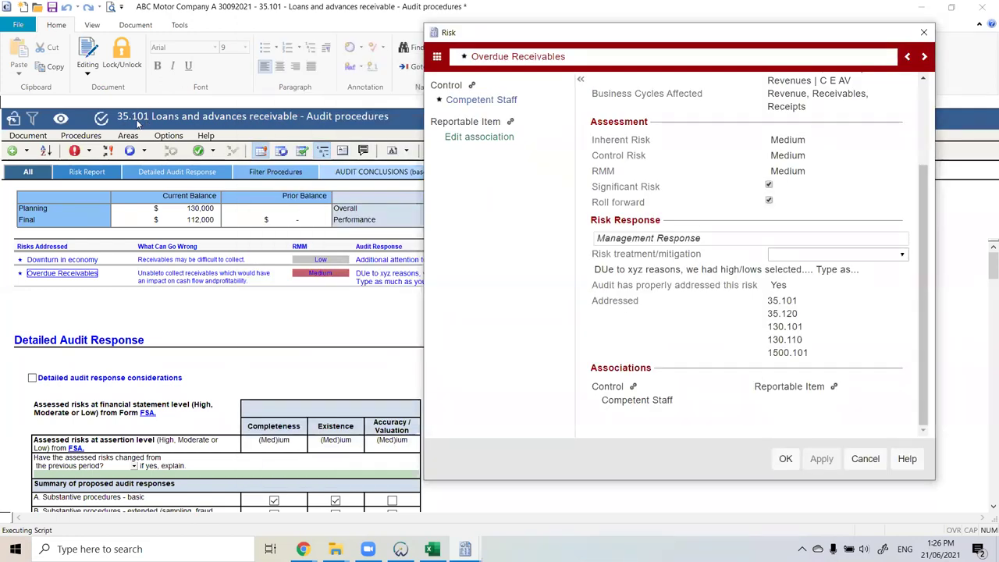
left_click(804, 322)
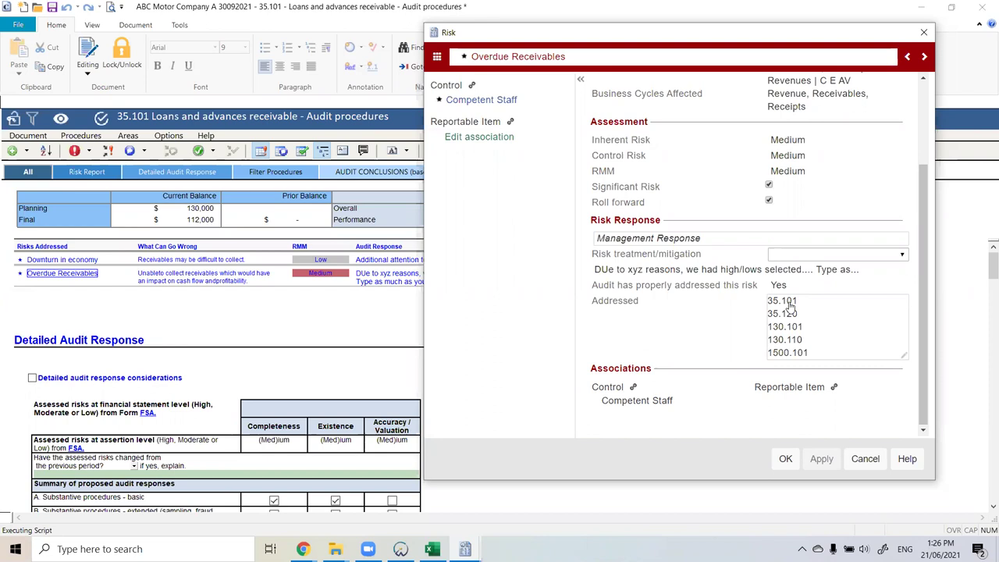
double_click(790, 306)
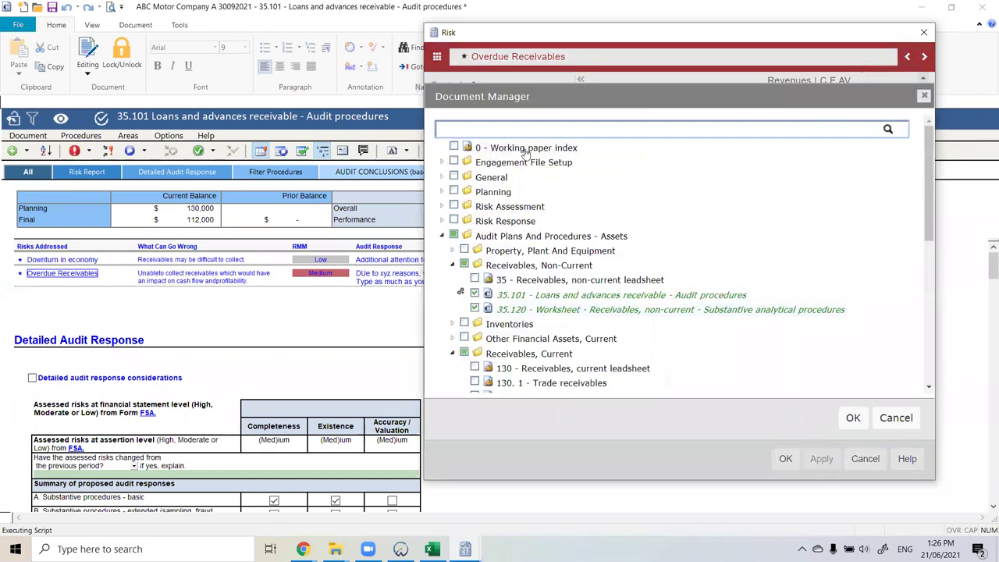
left_click(925, 95)
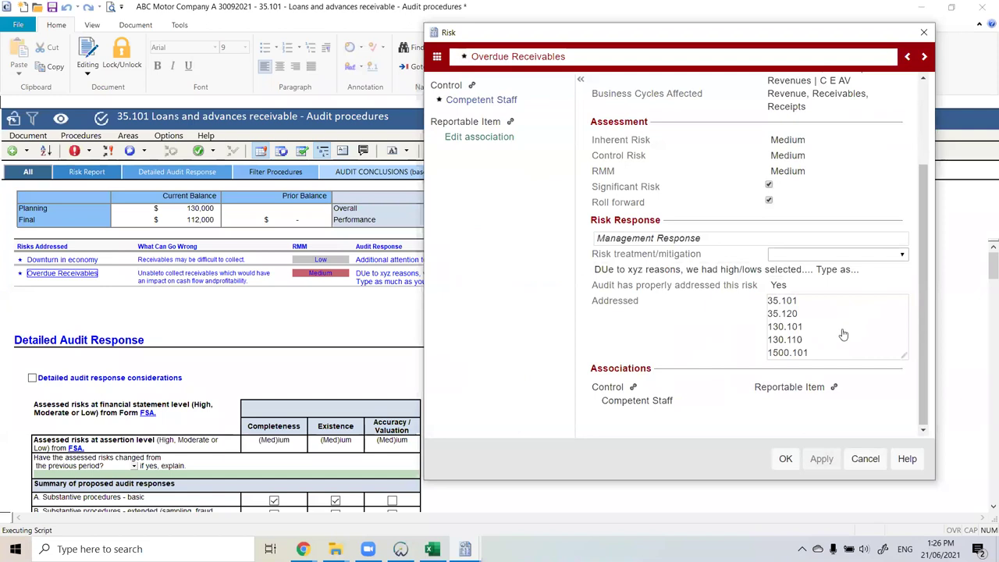
Step: Open the procedures of working paper 35.101 for linking to the Overdue Receivables risk and expand A. Substantive Procedures - Basic
left_click(843, 334)
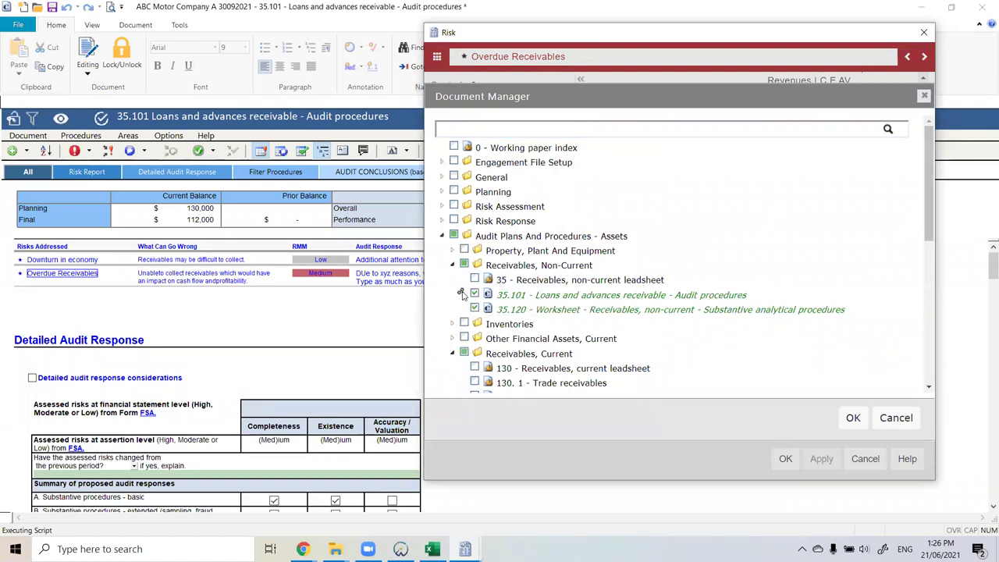
left_click(461, 294)
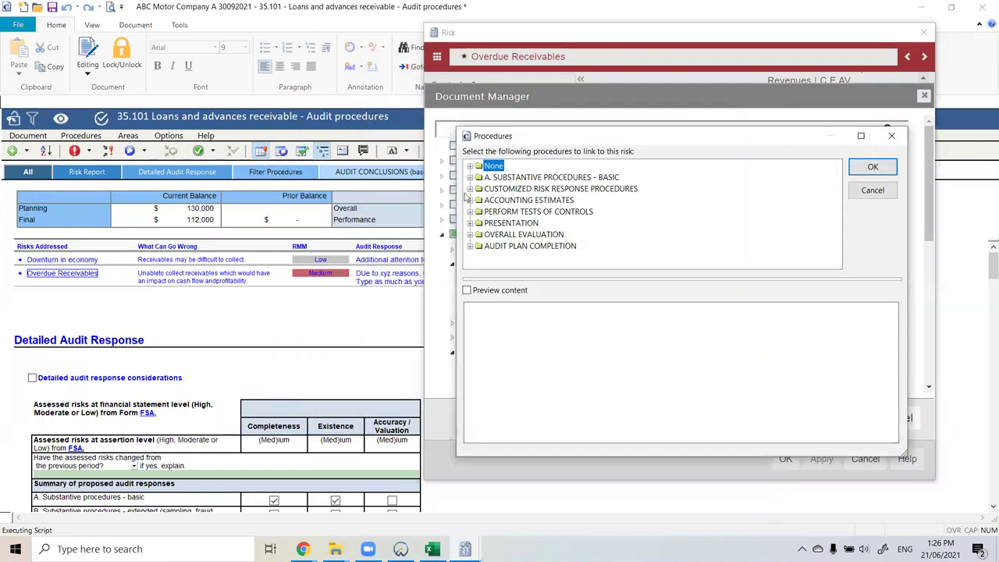
left_click(470, 177)
left_click(479, 189)
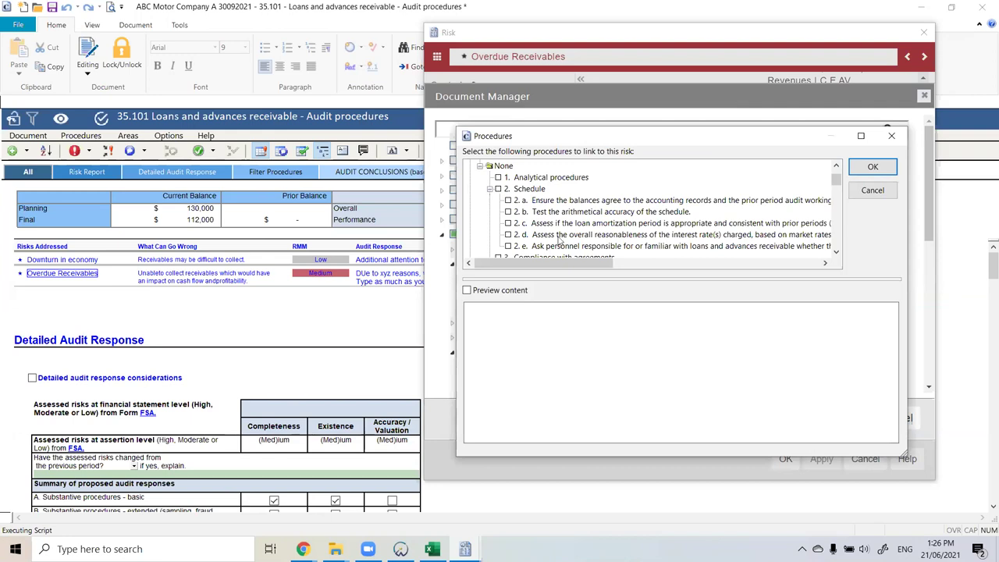
scroll(530, 194, "down", 1)
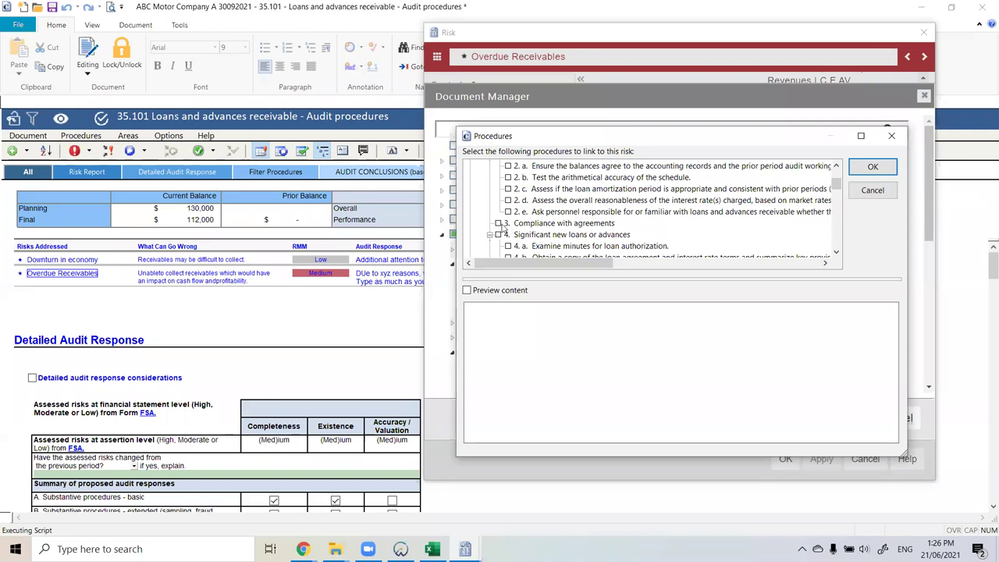
scroll(560, 241, "up", 2)
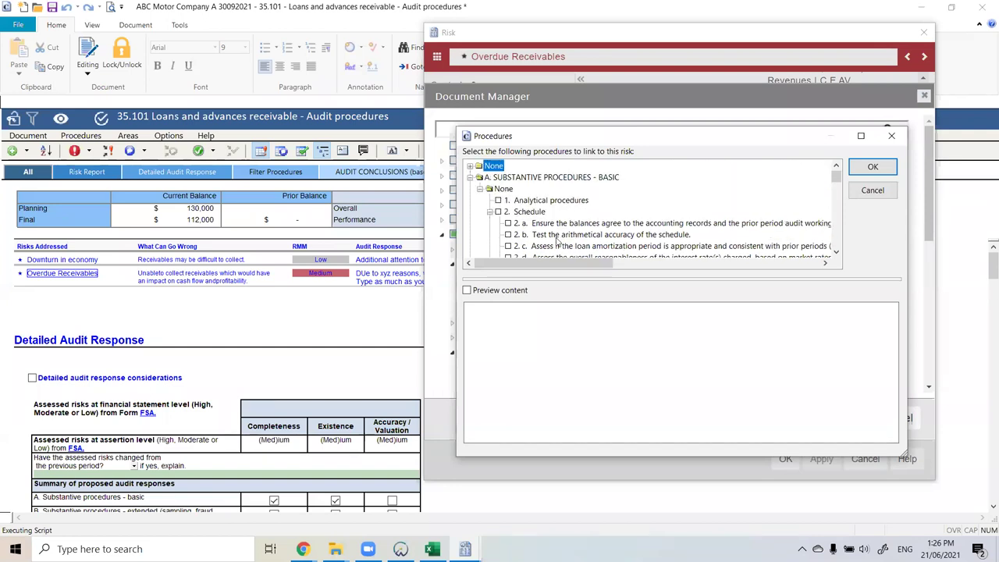
Step: Link Schedule procedures 2.a, 2.b and 2.c of 35.101 to the Overdue Receivables risk and save the risk
left_click(508, 224)
left_click(508, 234)
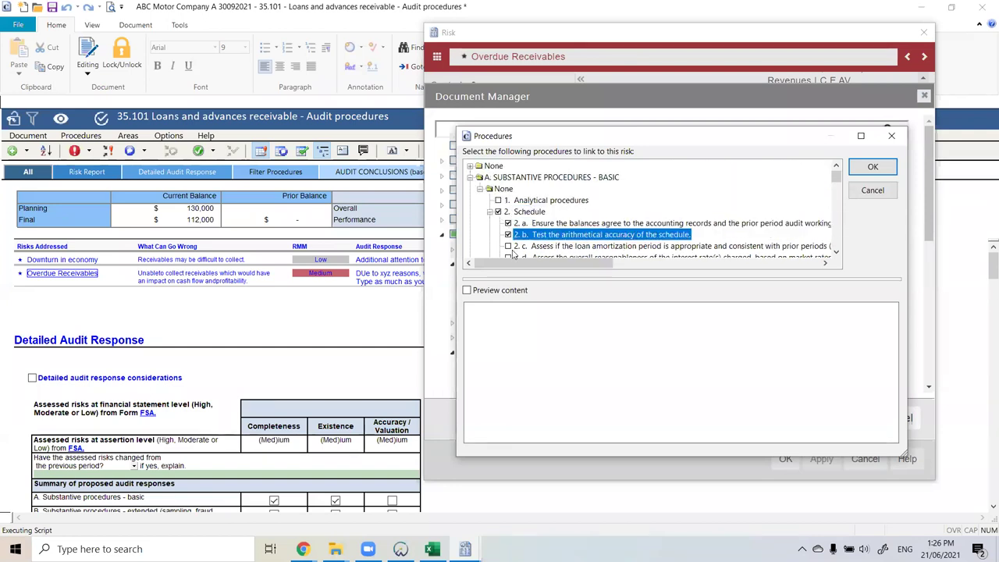
left_click(508, 246)
scroll(630, 217, "down", 1)
left_click(629, 213)
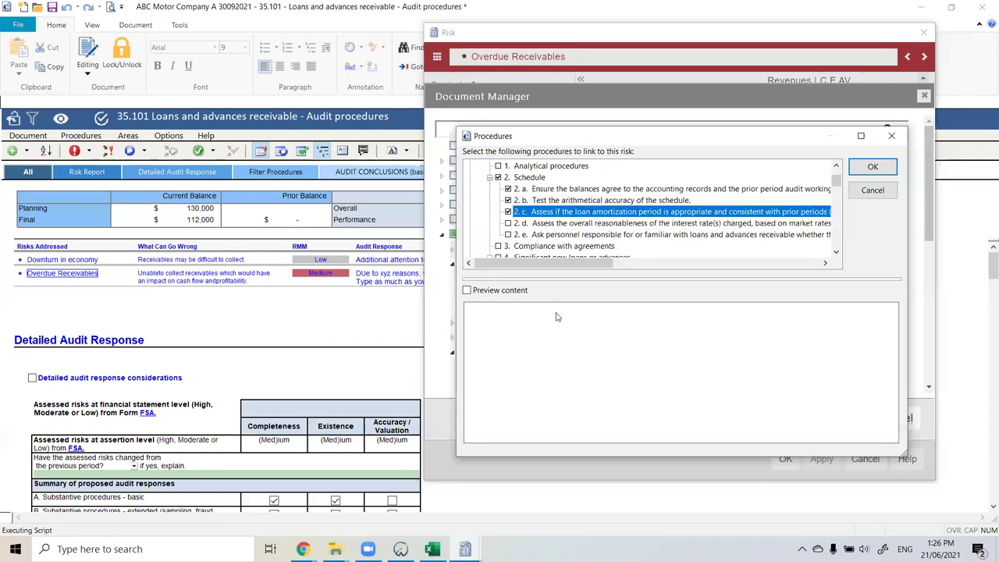
left_click(548, 216)
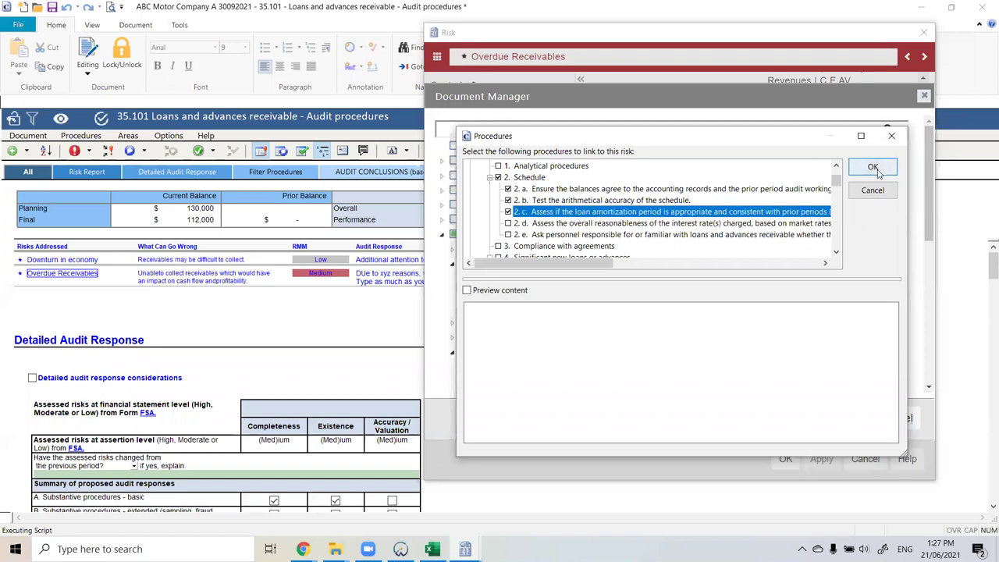
left_click(875, 167)
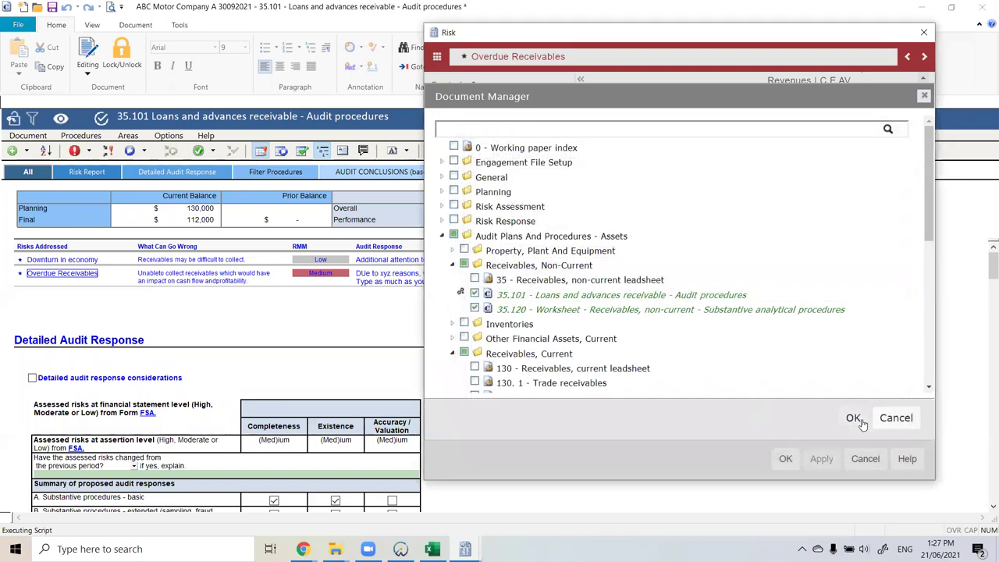
left_click(853, 417)
scroll(781, 328, "down", 1)
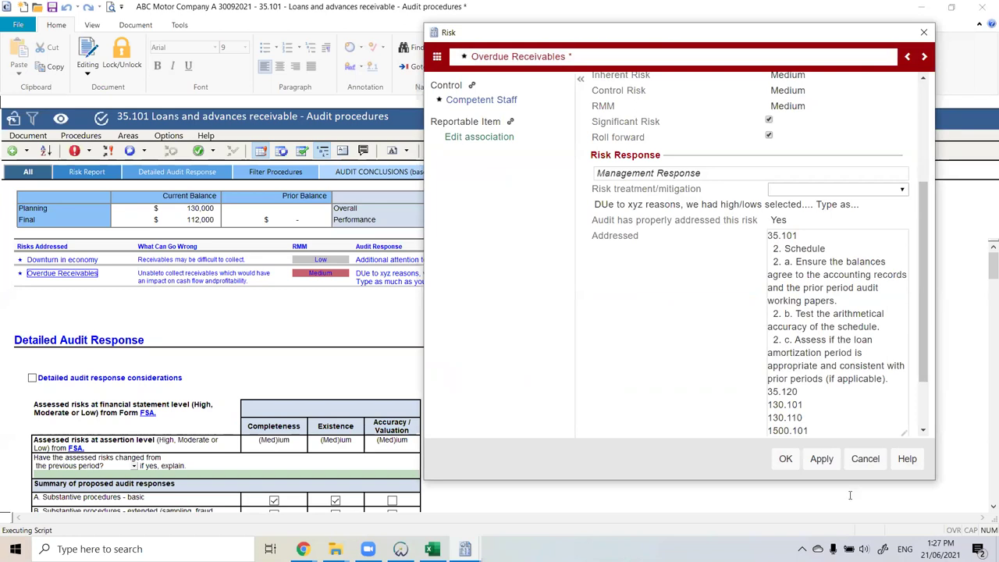
left_click(786, 459)
Step: Close working paper 35.101, reopen it from the Receivables, Non-Current folder, and check the risk links beside its Schedule procedures
scroll(737, 415, "down", 15)
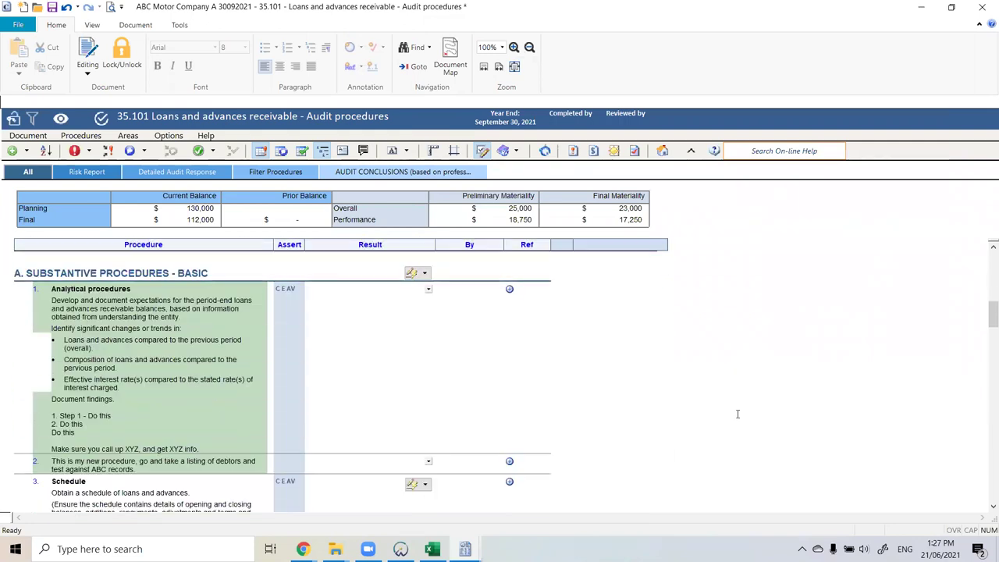
scroll(737, 415, "down", 6)
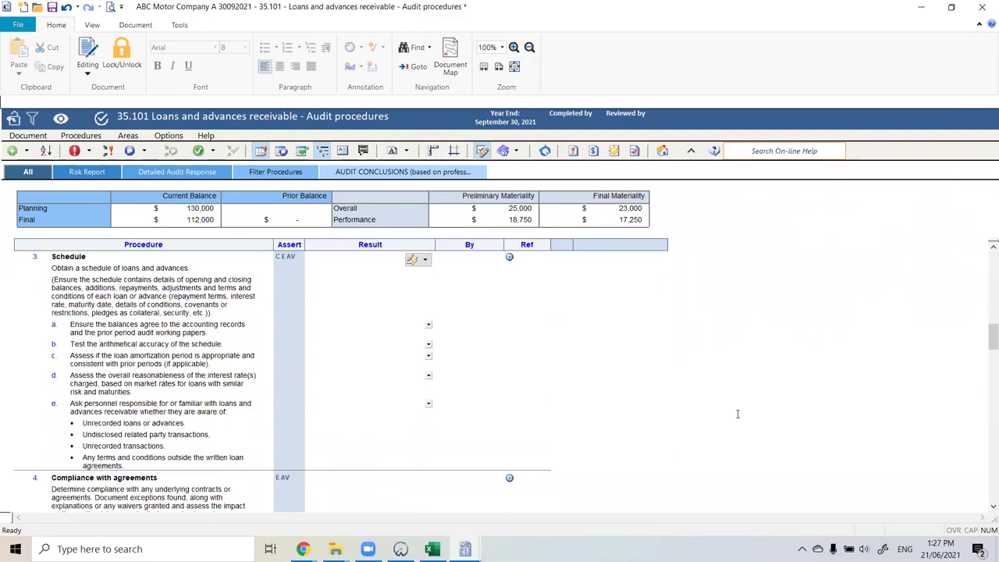
left_click(663, 151)
left_click(499, 335)
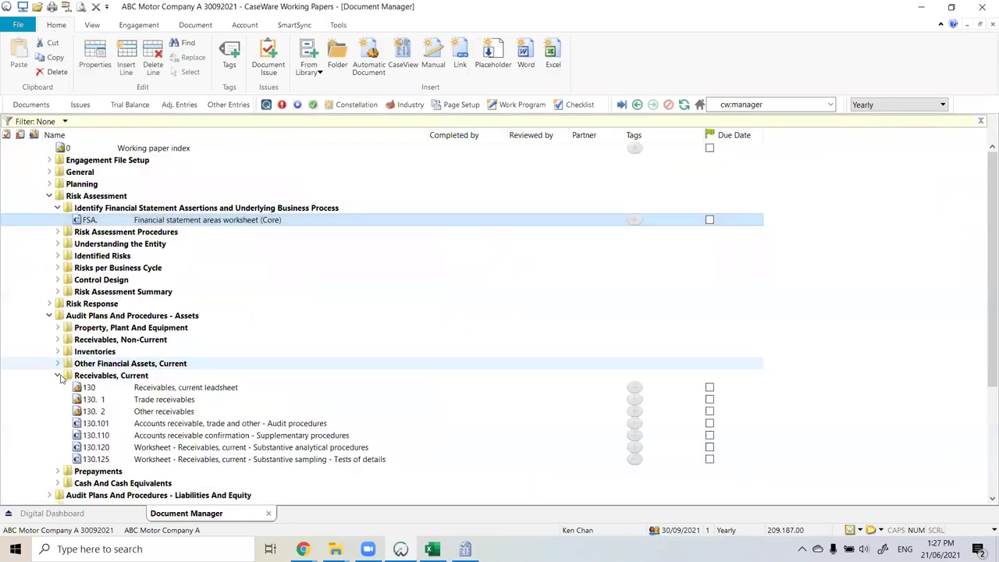
left_click(58, 376)
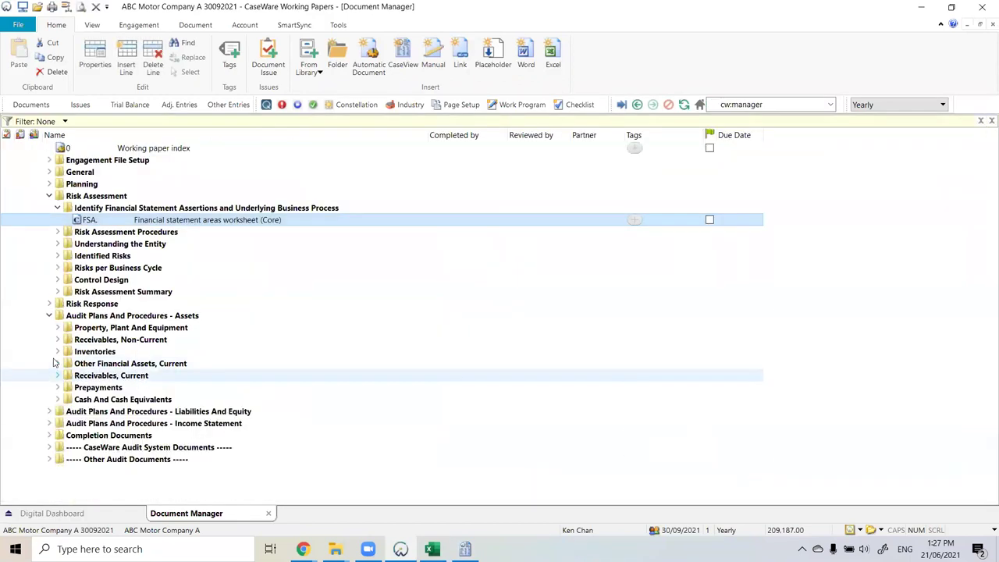
left_click(57, 341)
left_click(98, 364)
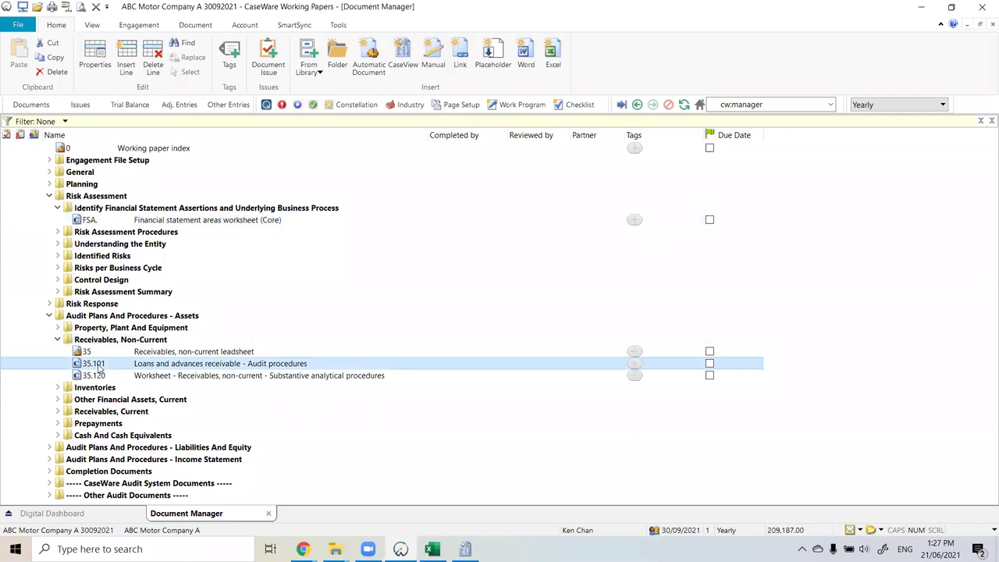
double_click(98, 365)
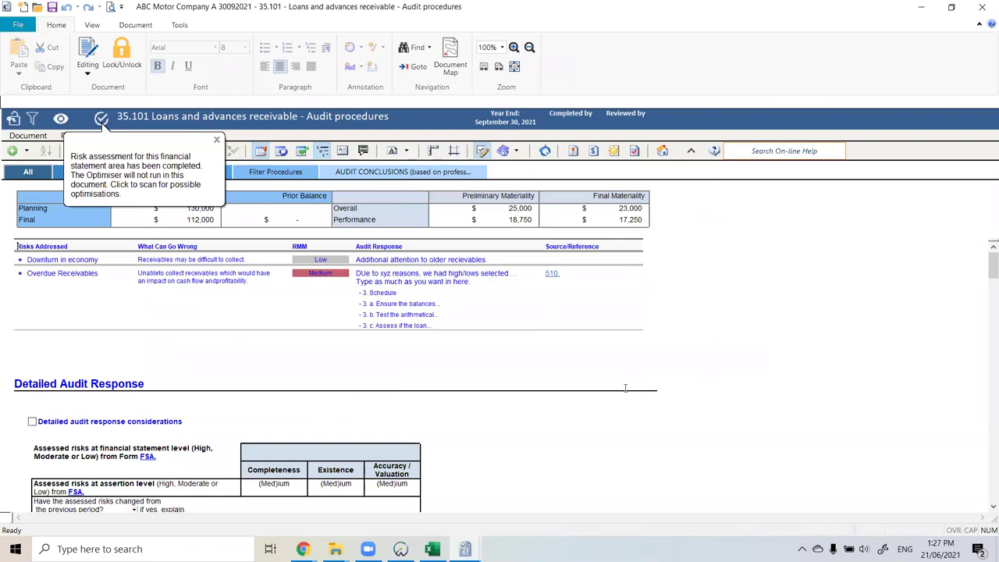
scroll(625, 389, "down", 5)
scroll(690, 389, "down", 5)
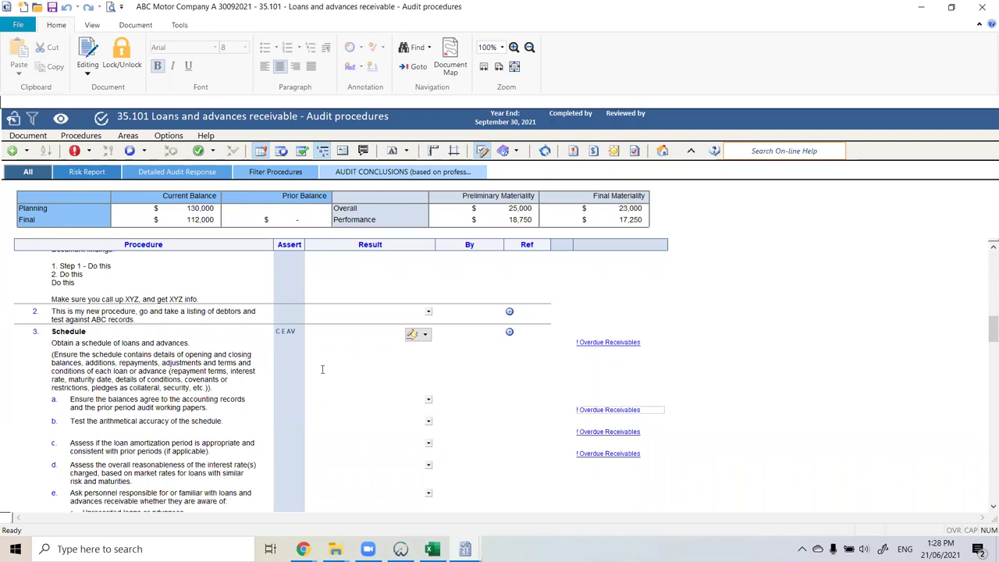
scroll(184, 364, "up", 1)
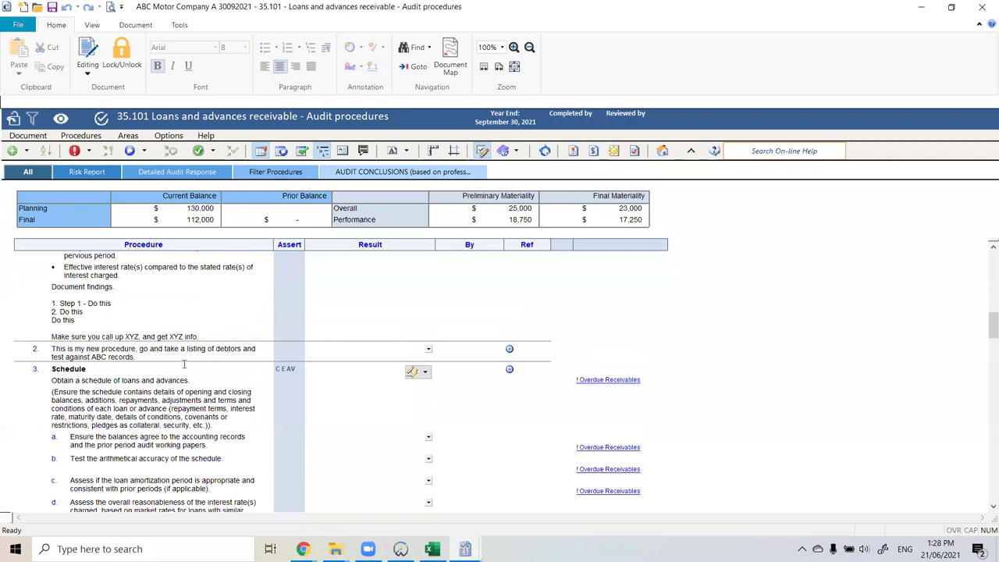
scroll(185, 364, "up", 2)
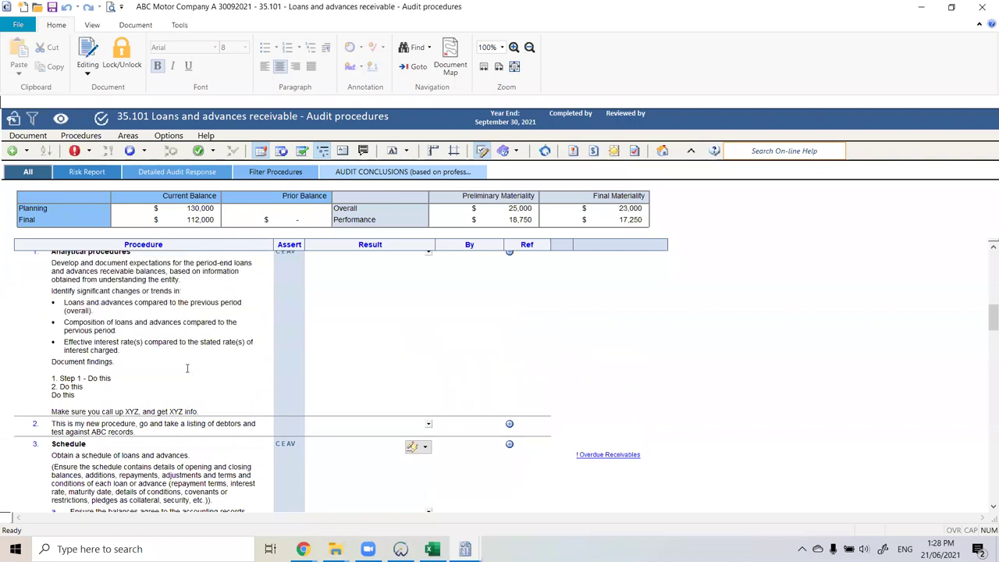
Step: Delete the empty second-level sub procedure i beneath sub procedure a of Compliance with agreements
scroll(187, 368, "down", 10)
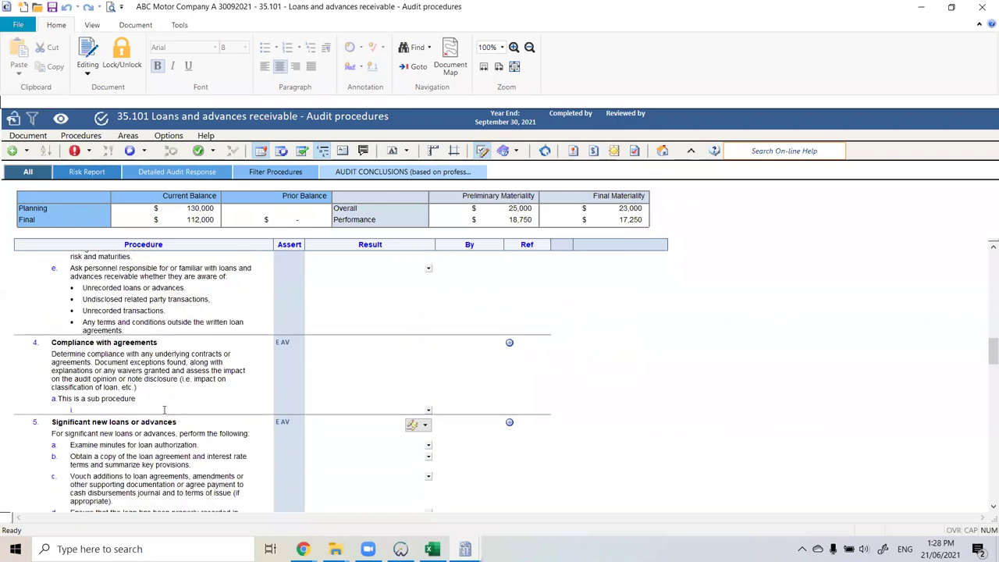
left_click(168, 407)
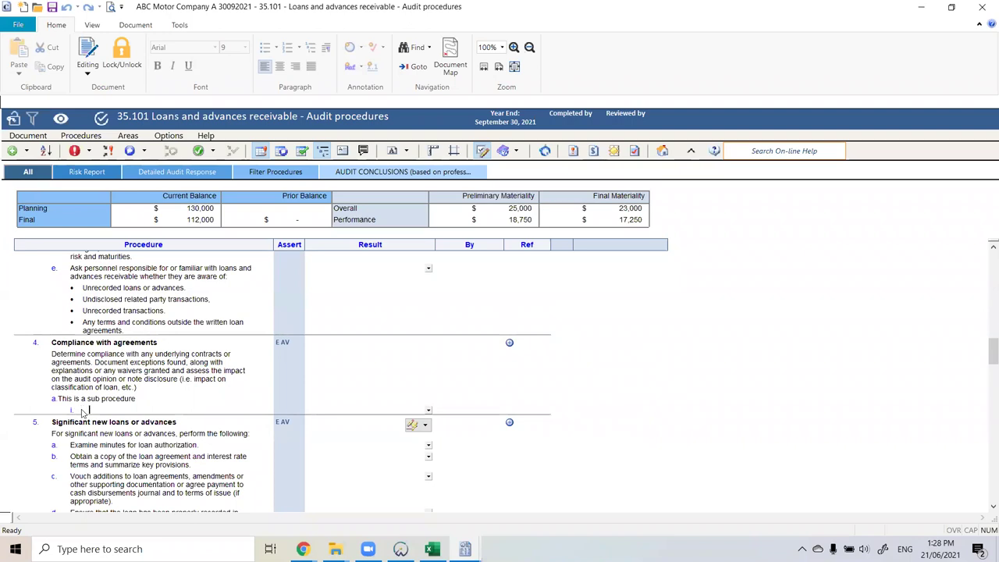
right_click(82, 412)
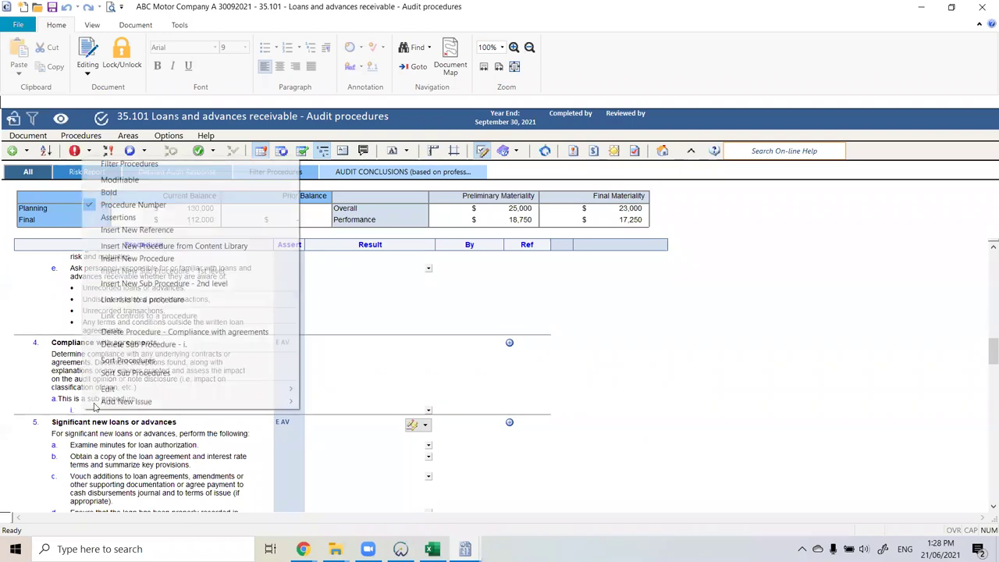
left_click(191, 344)
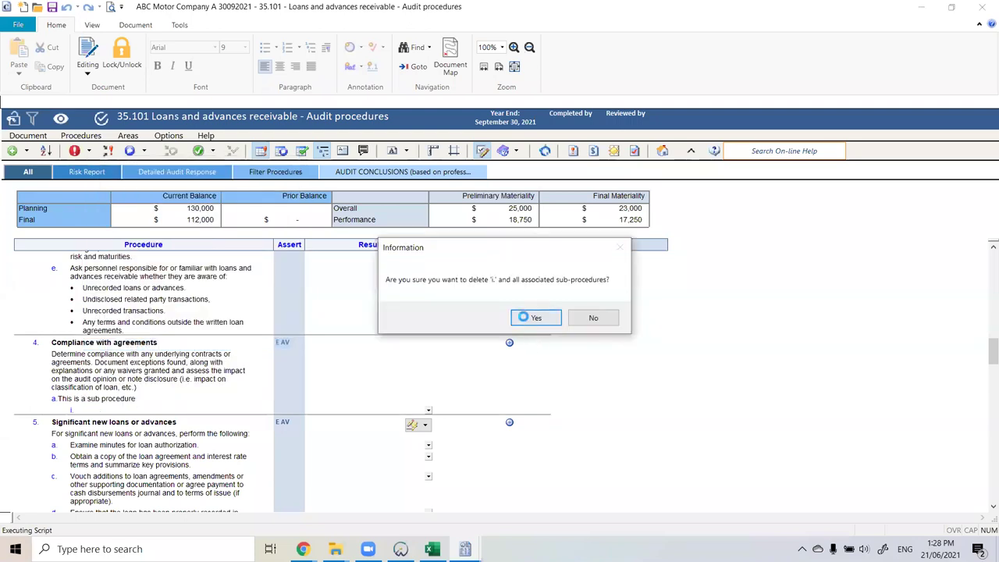
left_click(531, 317)
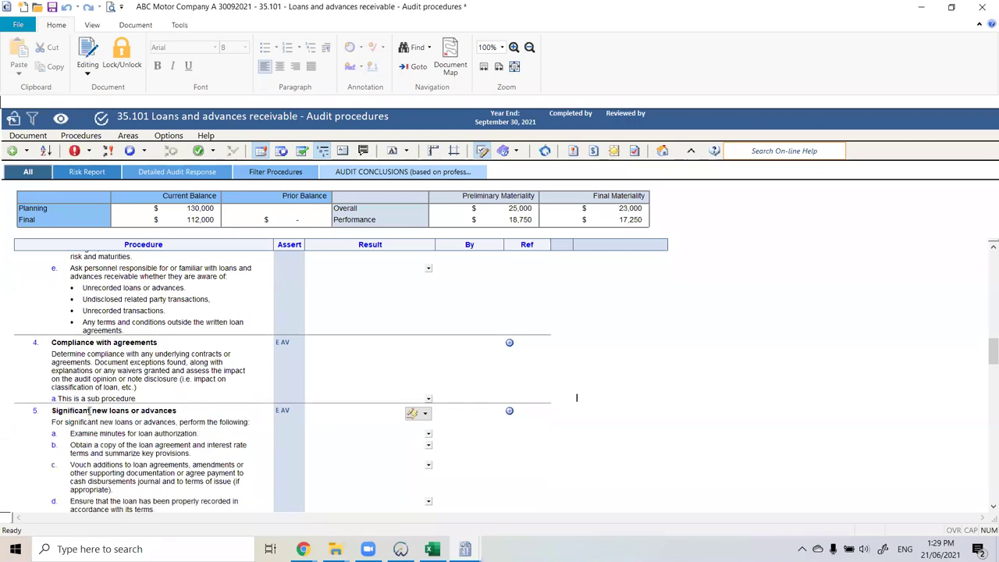
Step: Compare the deletion options available for the Compliance with agreements and Schedule procedures without applying any of them
scroll(90, 410, "up", 2)
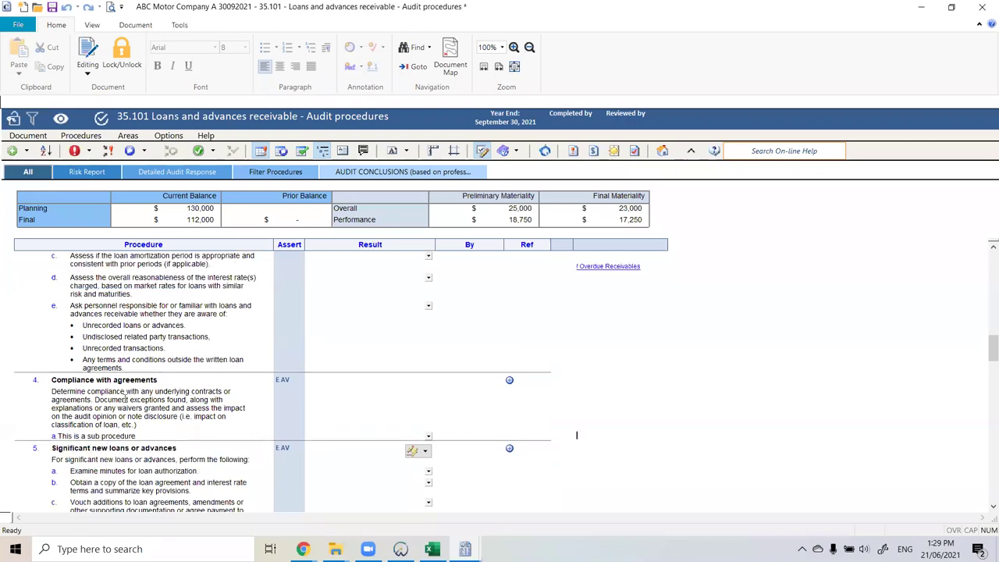
scroll(133, 397, "down", 2)
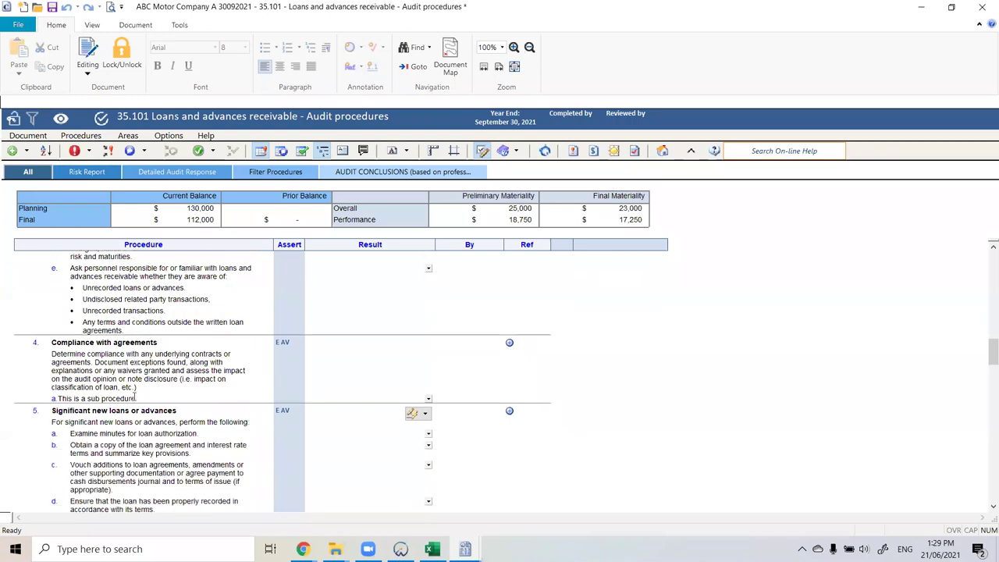
right_click(147, 373)
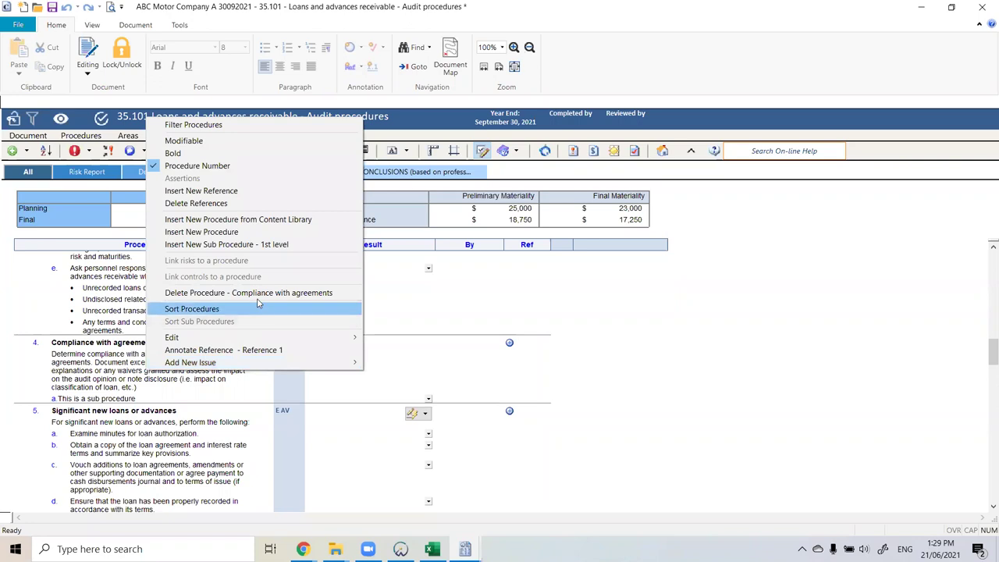
left_click(705, 330)
scroll(676, 345, "up", 2)
scroll(668, 346, "up", 1)
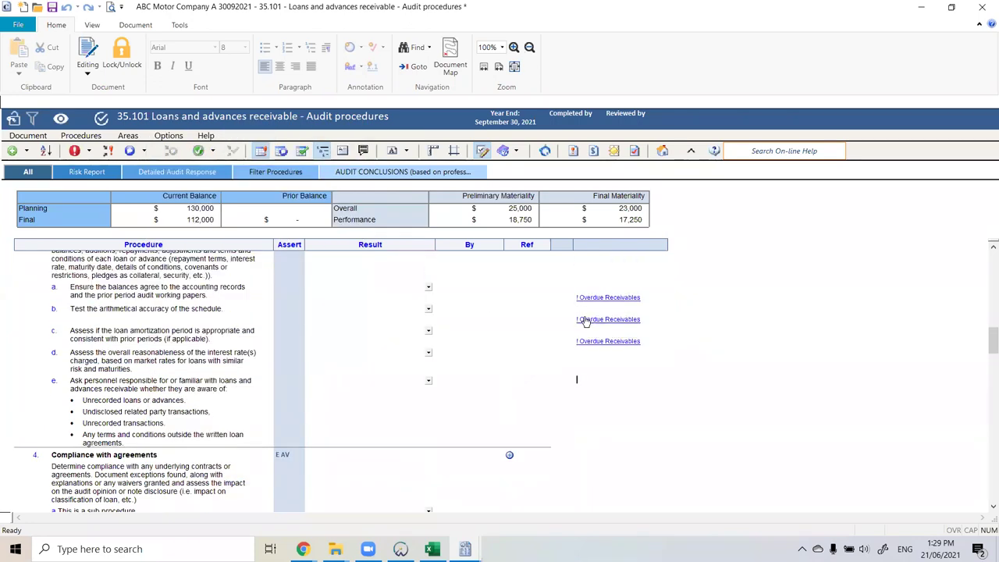
scroll(582, 320, "up", 2)
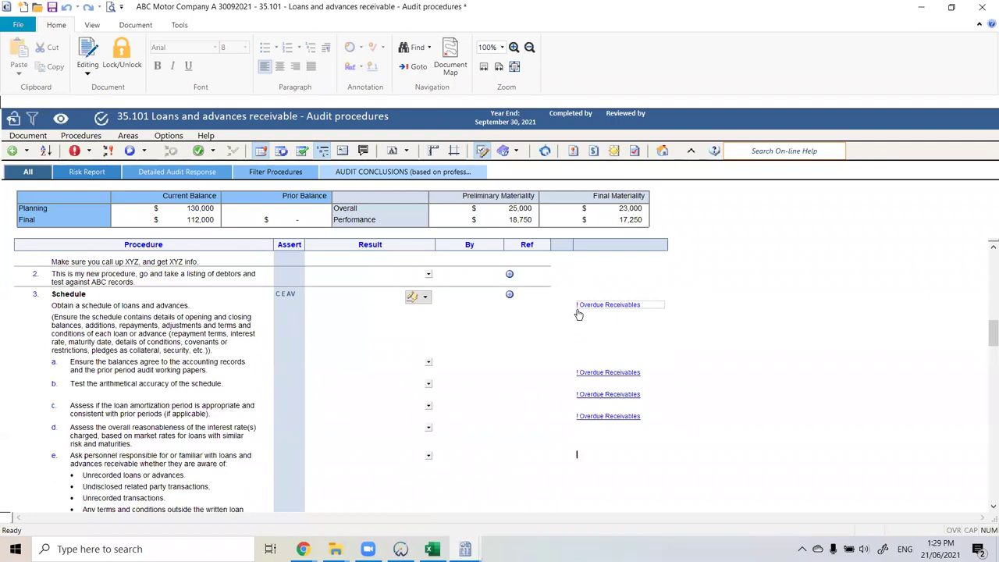
right_click(196, 329)
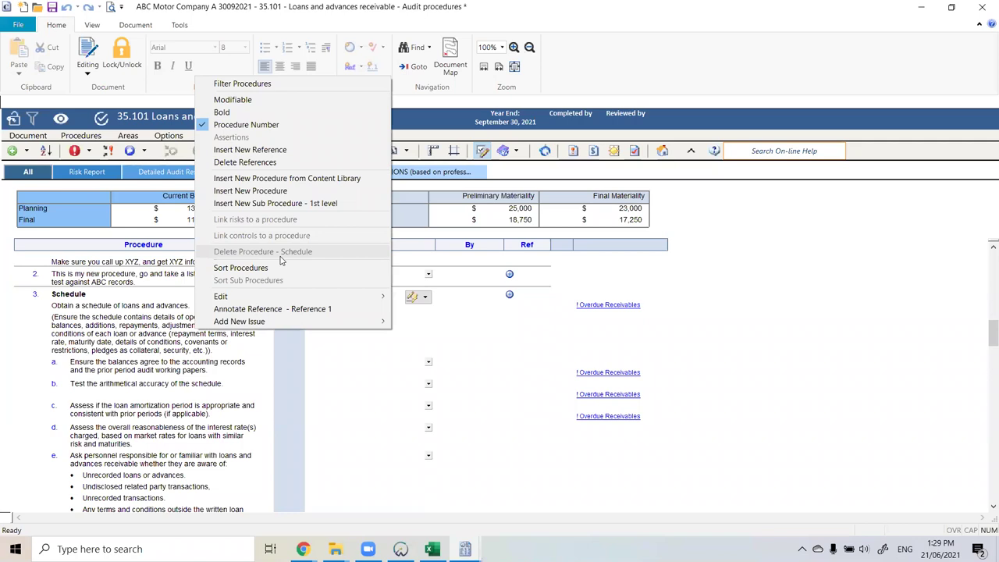
left_click(791, 310)
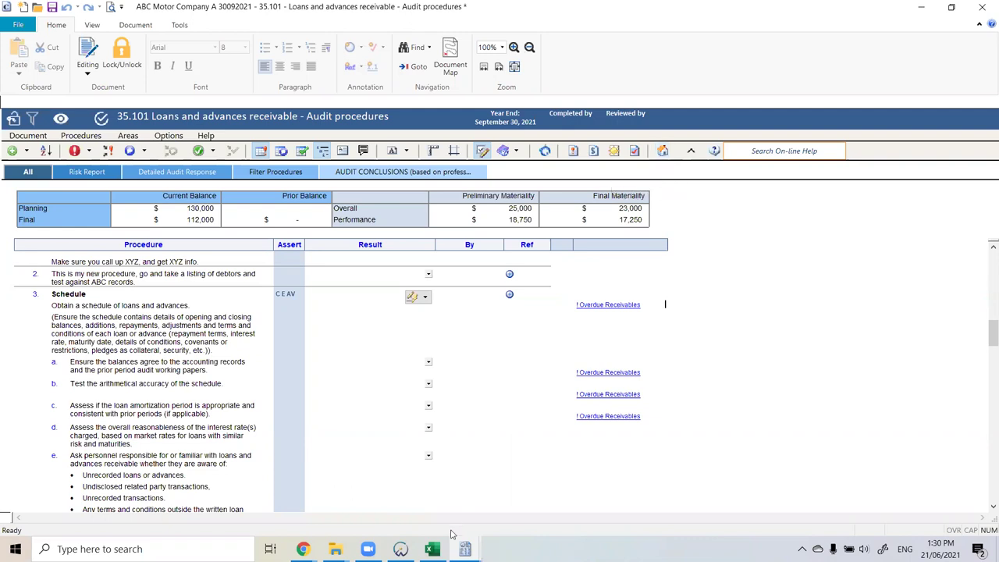
Step: Switch to the FSA financial statement areas worksheet and expand the assertions of group 110 Inventories
mouse_move(456, 544)
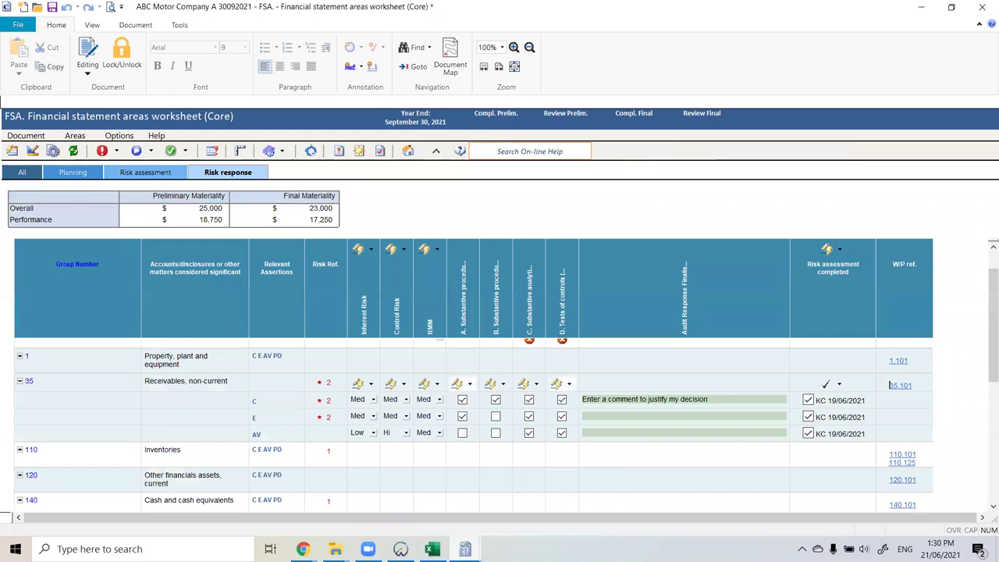
left_click(543, 508)
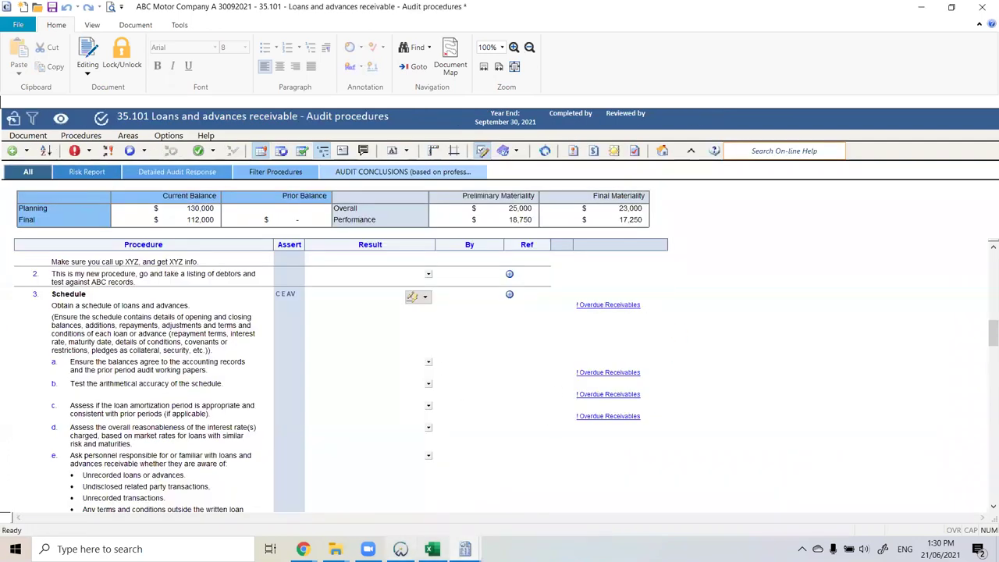
mouse_move(466, 549)
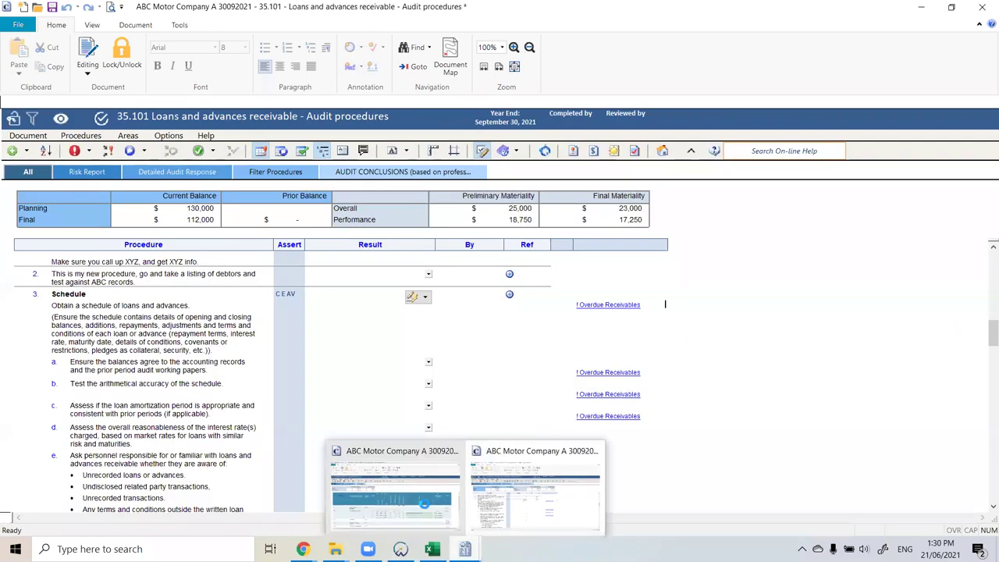
left_click(398, 488)
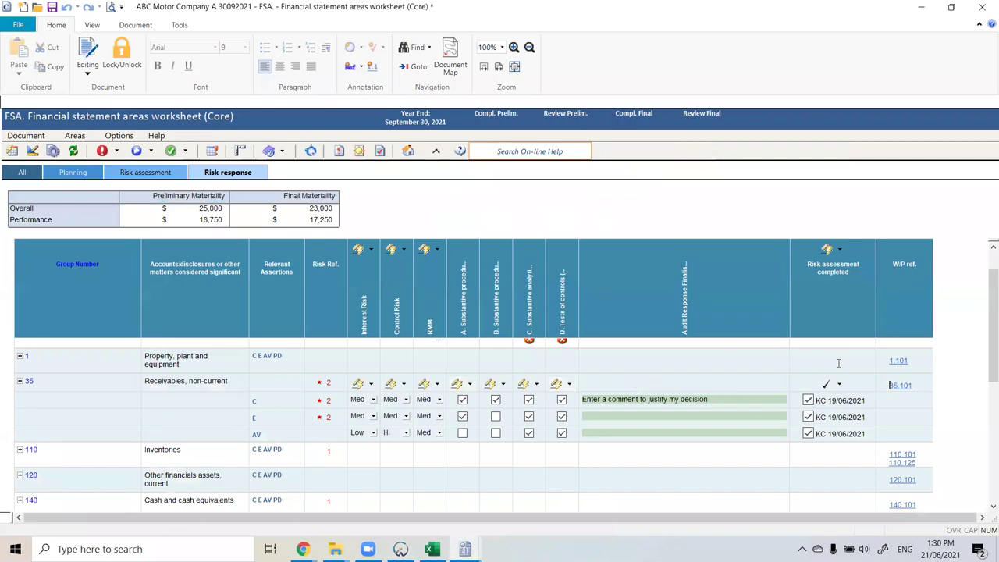
left_click(901, 388)
left_click(19, 451)
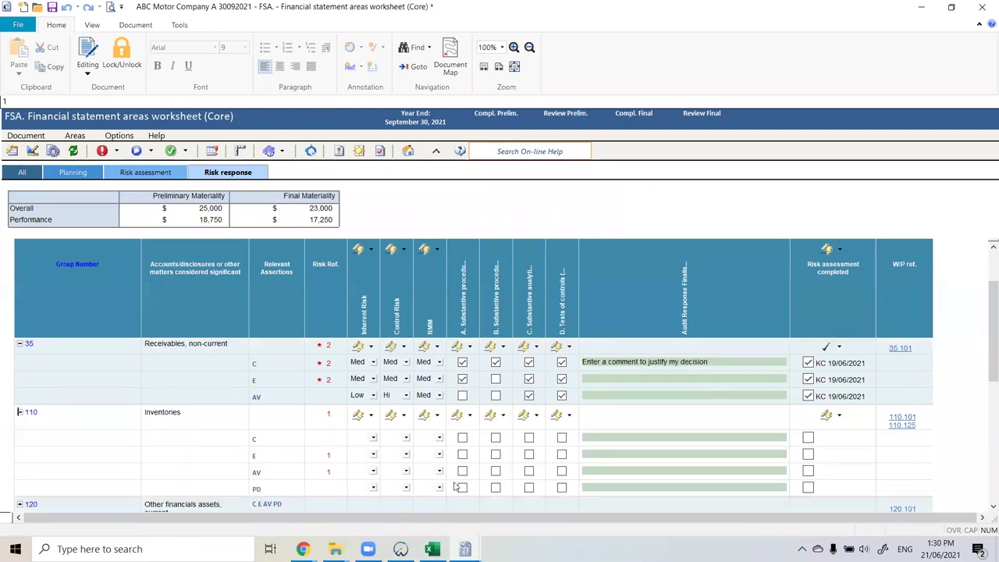
Step: Set the risks for all Inventories assertions: inherent risk to Proposed, control risk to Low and RMM to Proposed
left_click(372, 417)
left_click(372, 417)
left_click(365, 417)
left_click(390, 448)
left_click(403, 415)
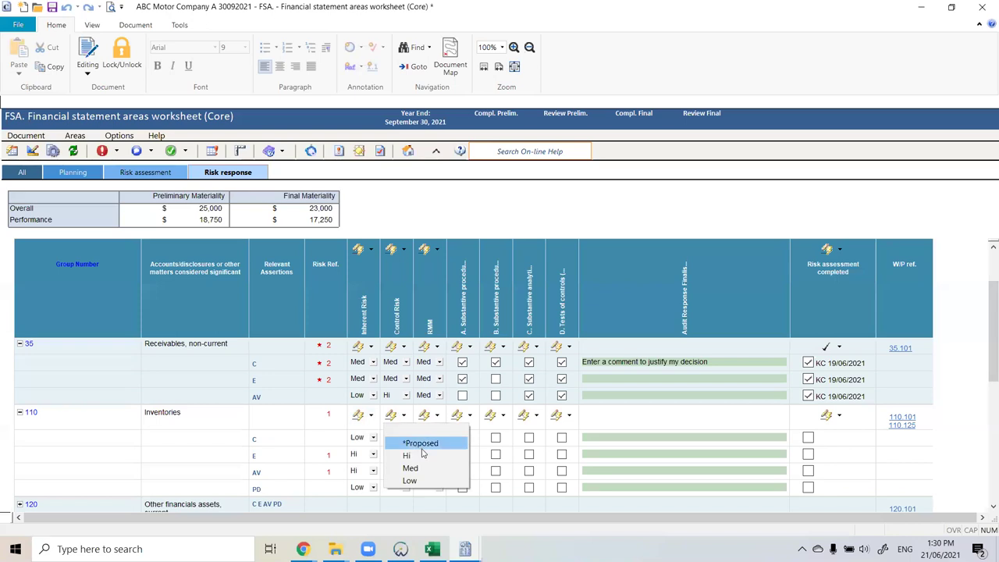
left_click(410, 479)
left_click(437, 415)
left_click(450, 443)
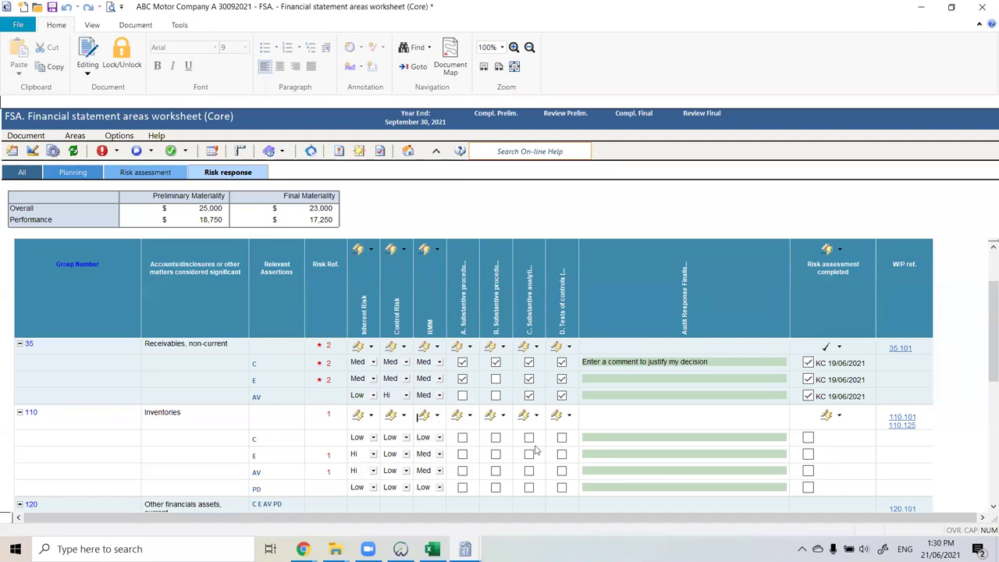
Step: Select response A for Inventories assertions E and AV, and responses C and D for all four Inventories assertions
left_click(462, 437)
left_click(462, 453)
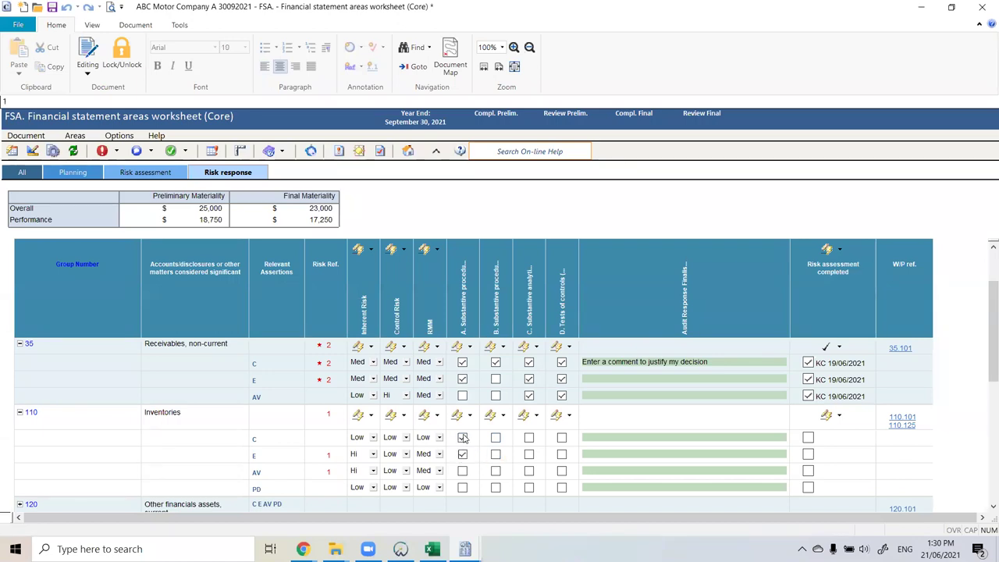
left_click(462, 470)
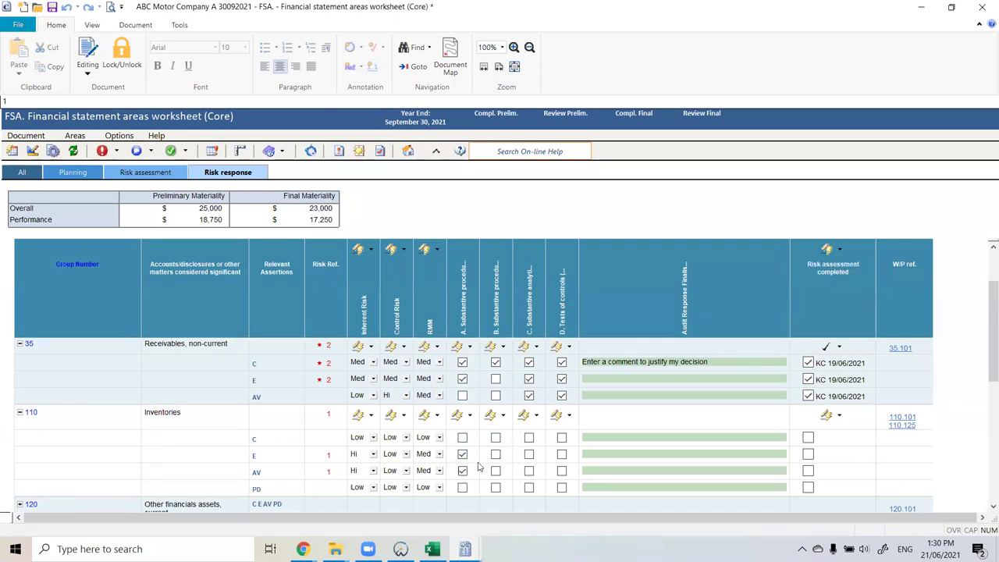
left_click(528, 437)
left_click(561, 437)
left_click(561, 454)
left_click(562, 471)
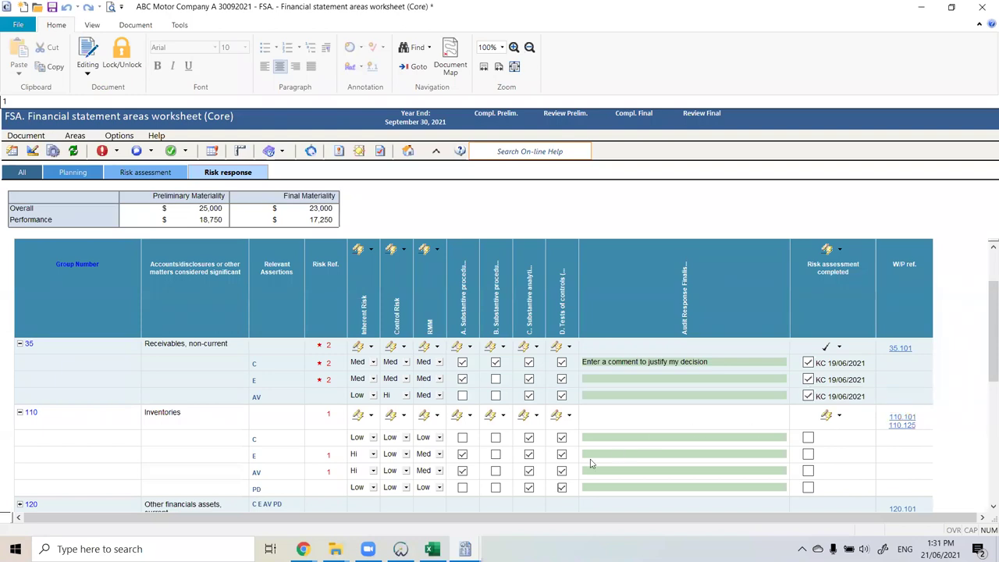
Step: Review the working papers in the Inventories folder of the Document Manager, and collapse the Inventories and Receivables, Non-Current folders
left_click(399, 547)
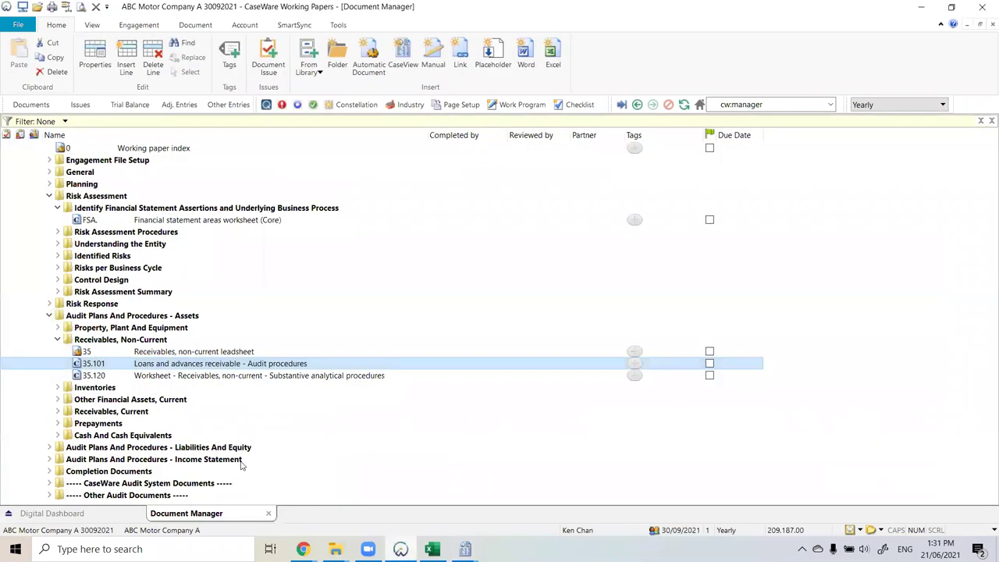
left_click(58, 388)
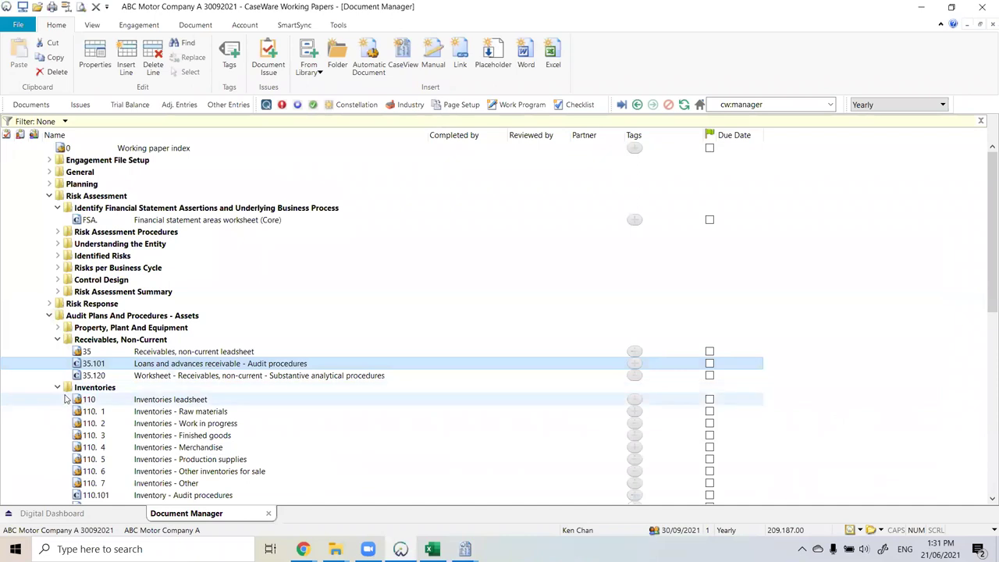
scroll(93, 410, "down", 2)
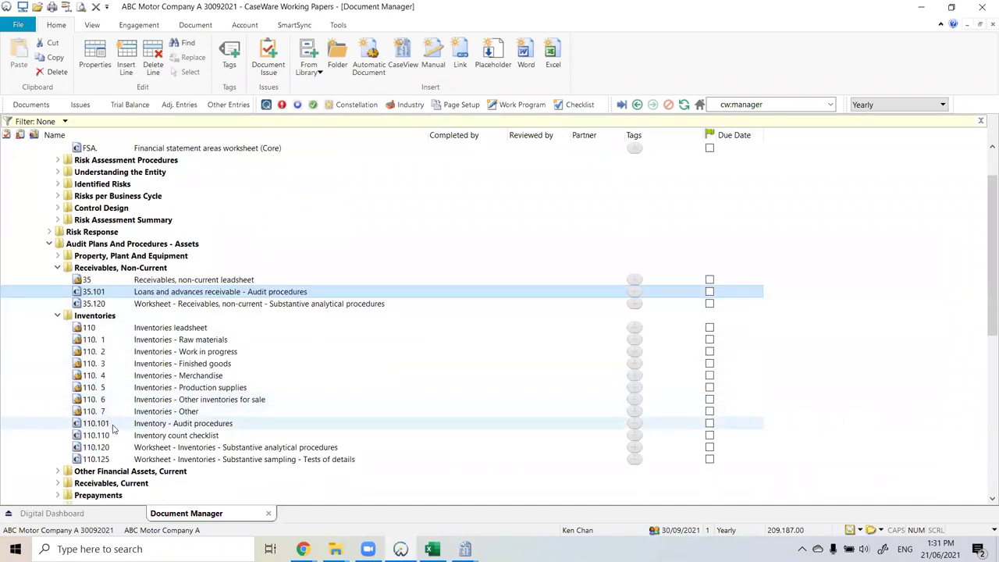
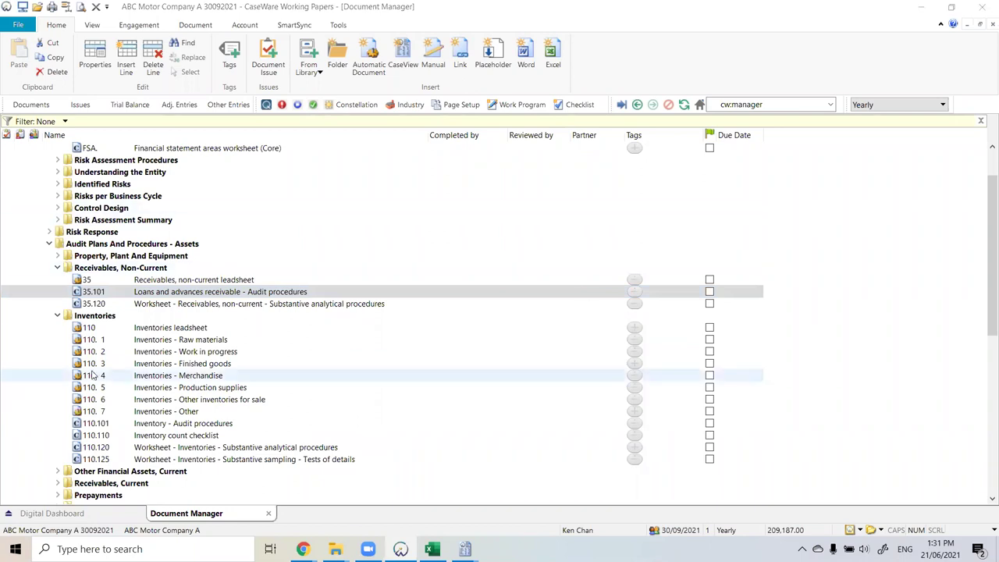
left_click(57, 315)
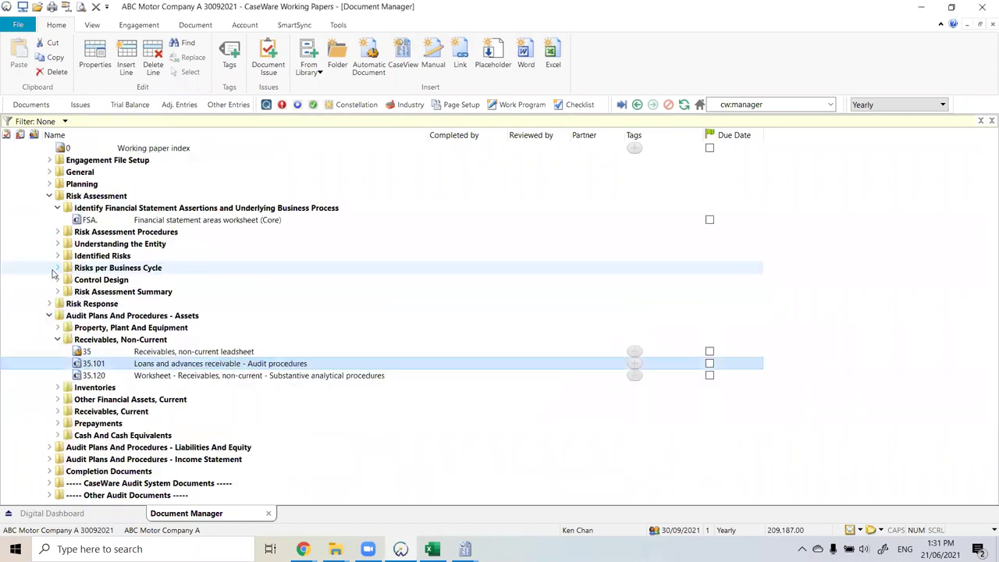
left_click(57, 340)
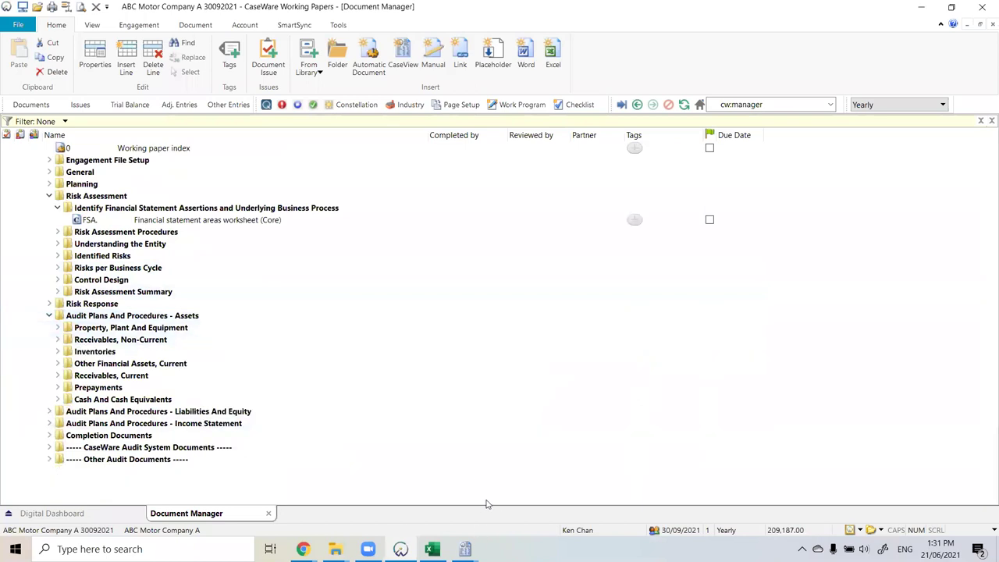
Step: Return to working paper 35.101 and set the result of the Analytical procedures to Completed, no exceptions
mouse_move(466, 549)
left_click(550, 494)
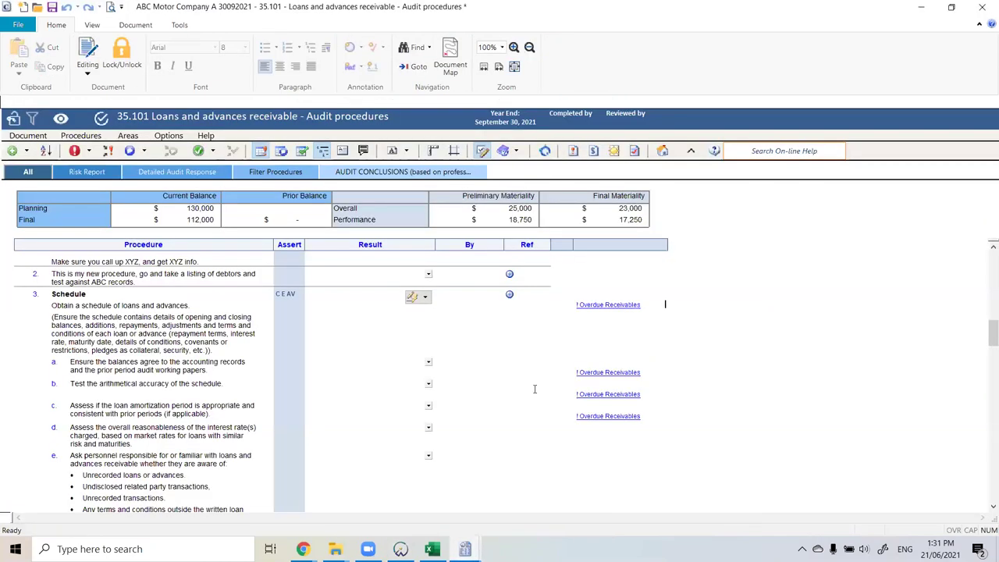
scroll(534, 389, "up", 2)
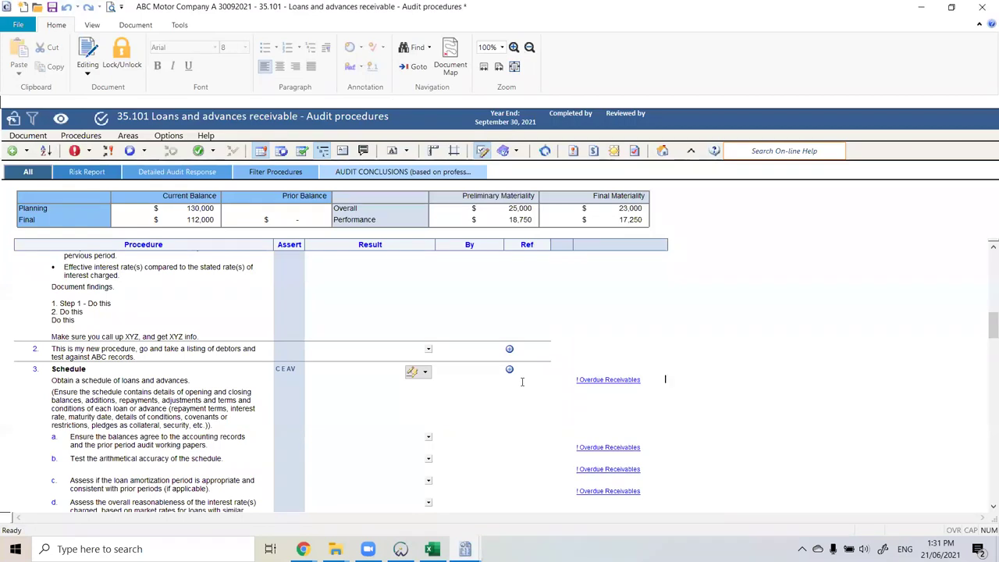
scroll(523, 381, "up", 2)
scroll(523, 381, "up", 2)
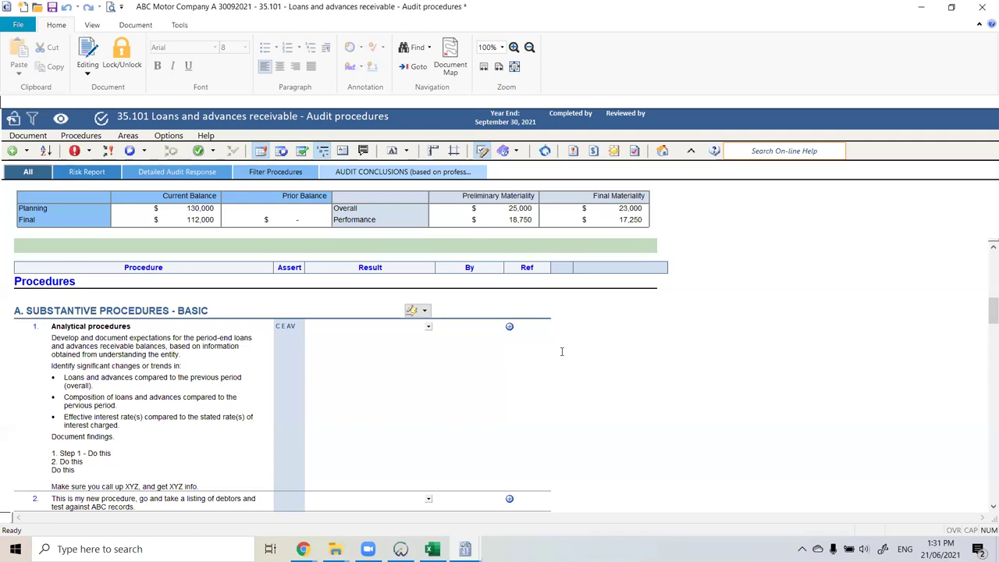
scroll(546, 382, "up", 2)
scroll(545, 387, "down", 3)
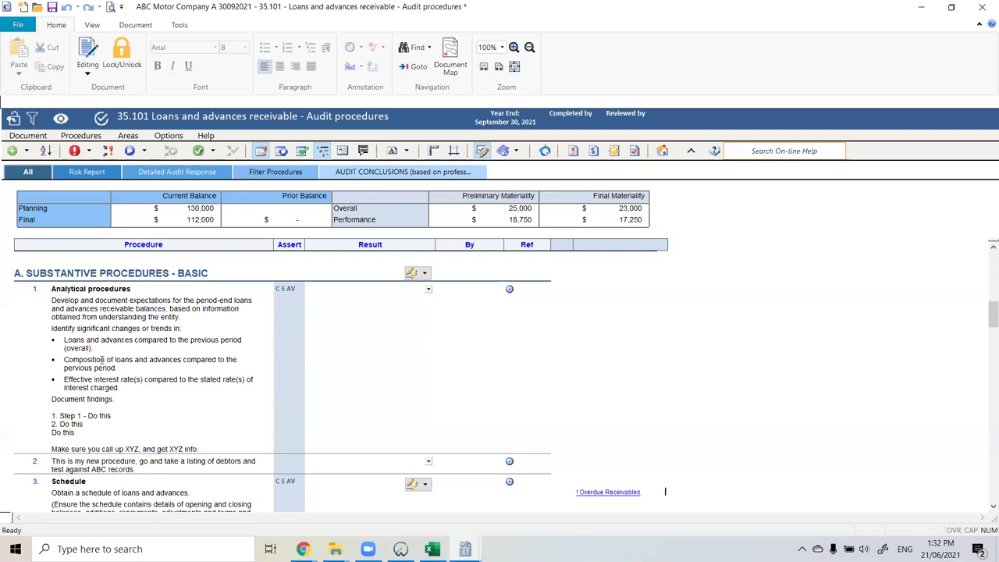
left_click(428, 289)
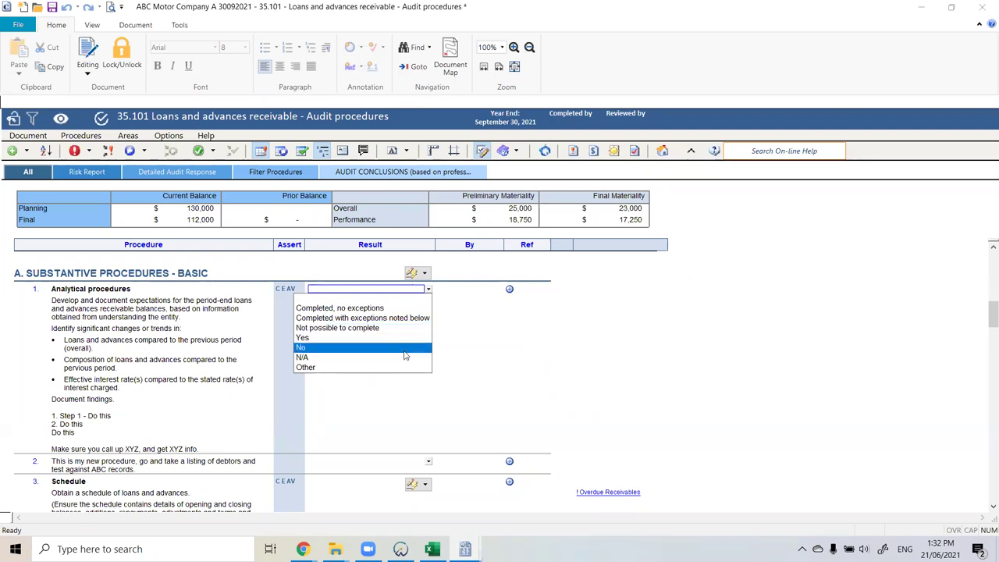
left_click(375, 308)
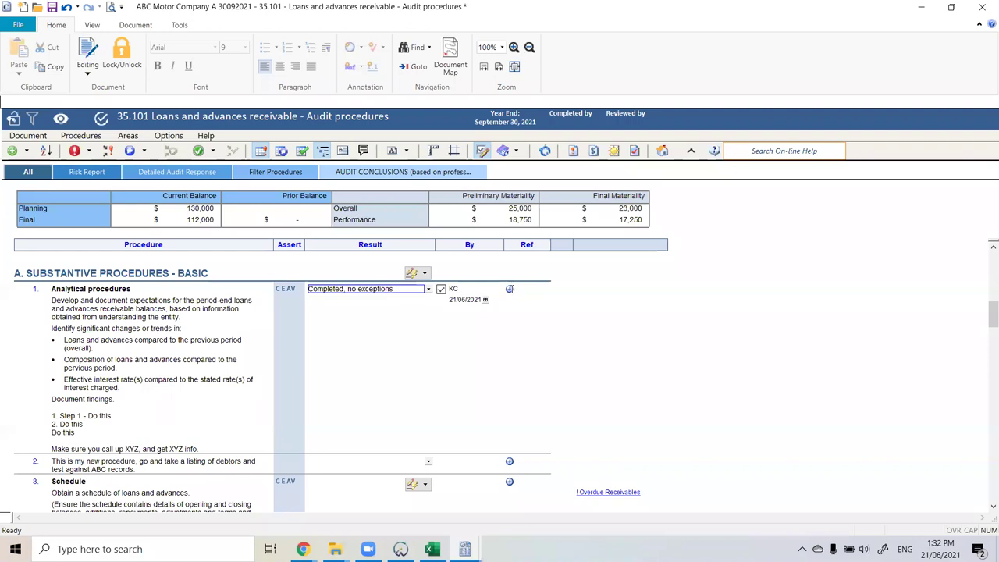
Step: Examine the documents that can be referenced from the Analytical procedures, closing the annotation without adding a reference
left_click(509, 289)
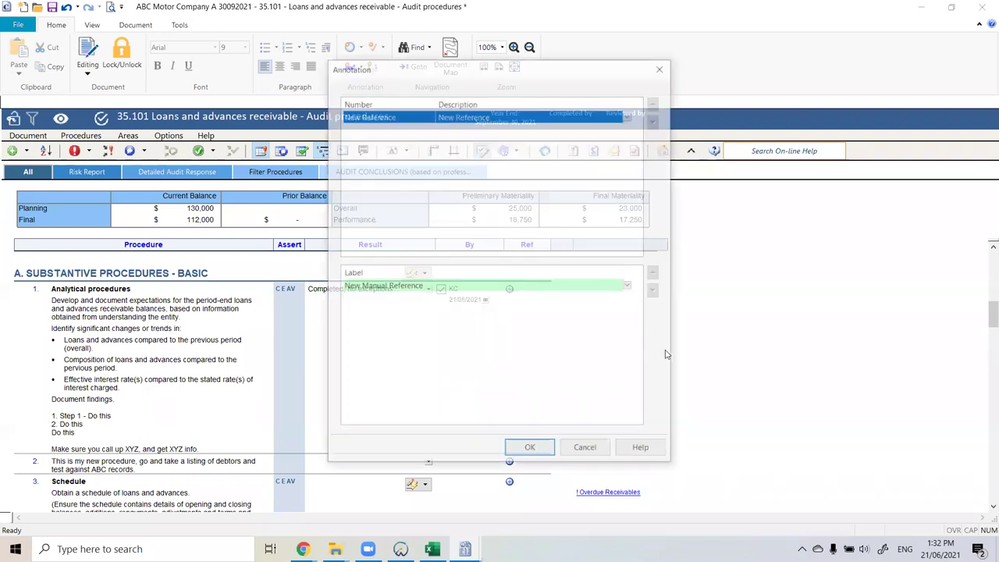
left_click(629, 115)
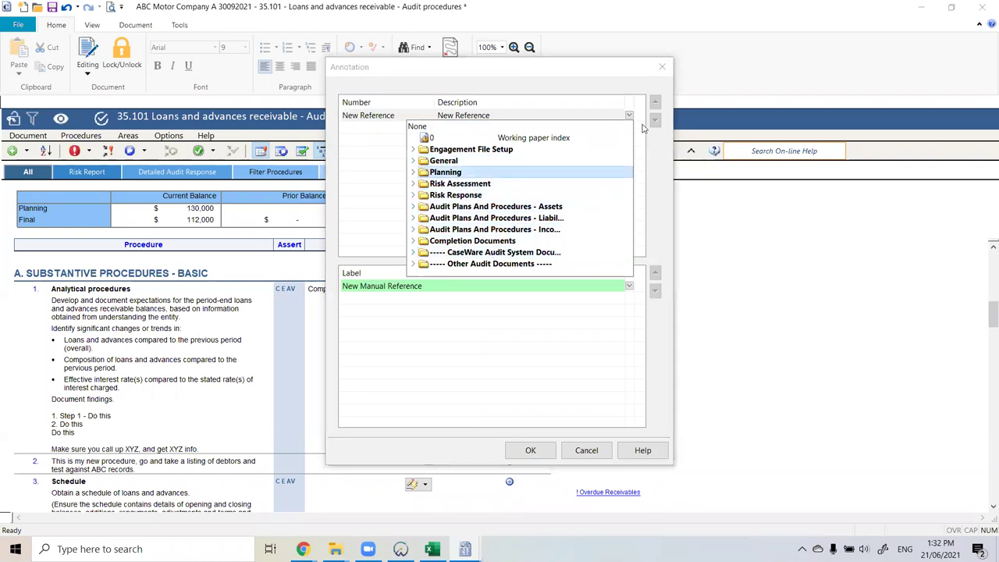
left_click(663, 71)
left_click(663, 70)
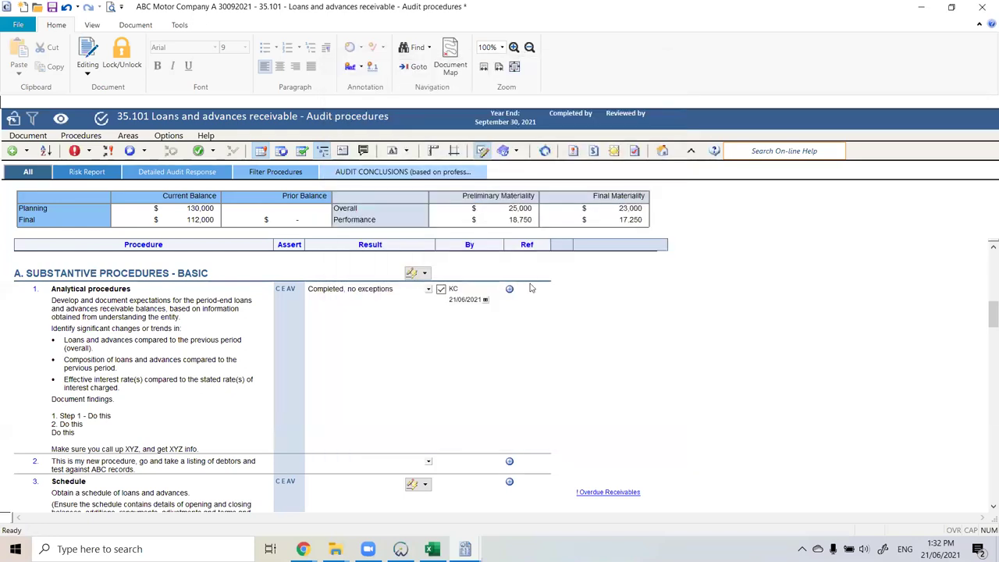
scroll(424, 313, "down", 1)
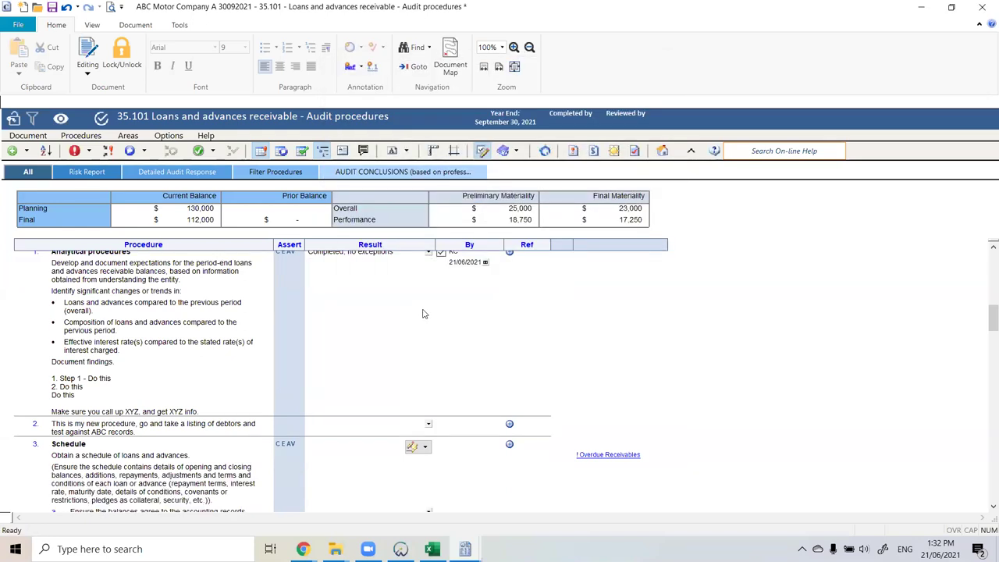
scroll(406, 367, "up", 1)
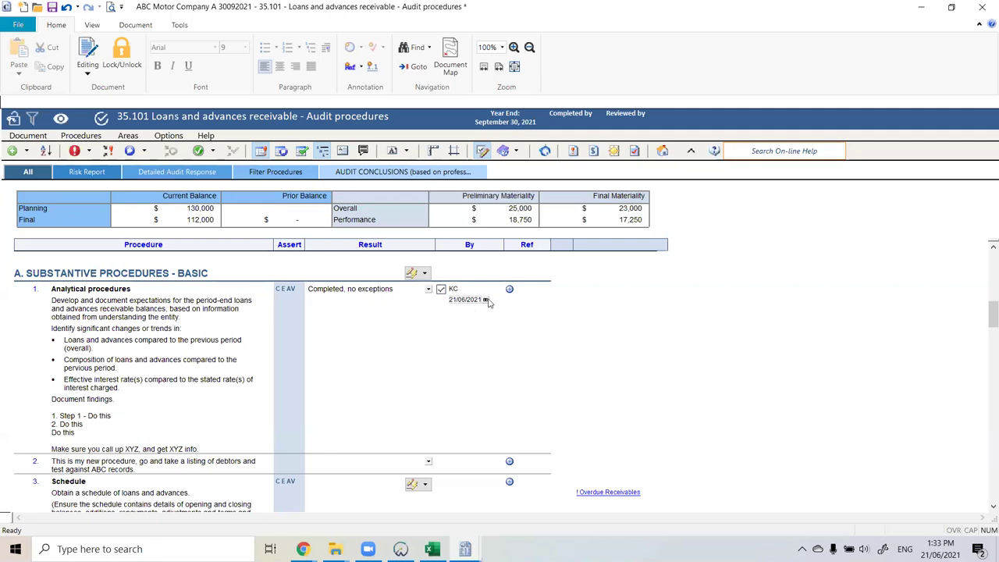
Step: Set the result of procedure 2, the debtors listing test, to Completed with exceptions noted below
scroll(418, 465, "down", 1)
left_click(428, 424)
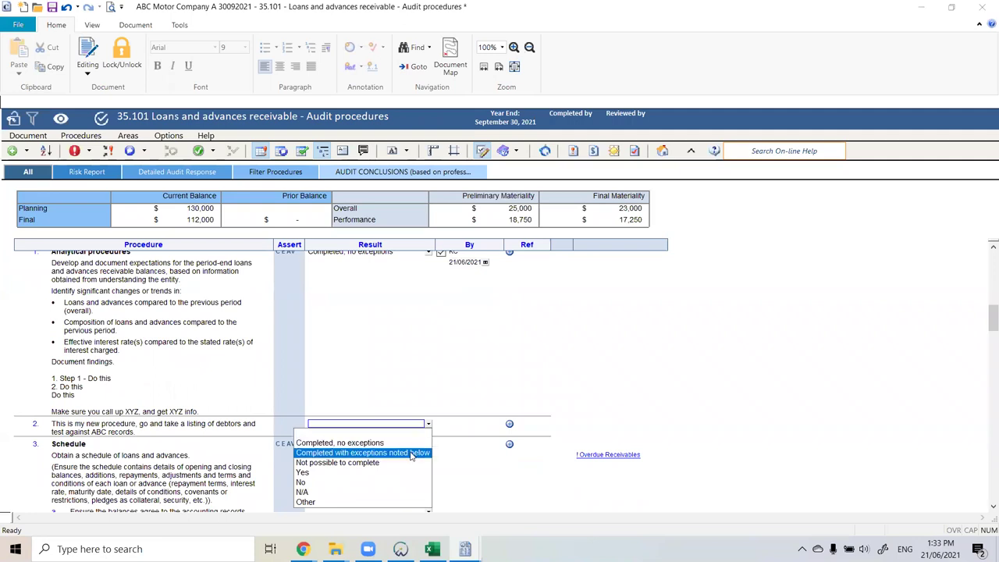
left_click(411, 453)
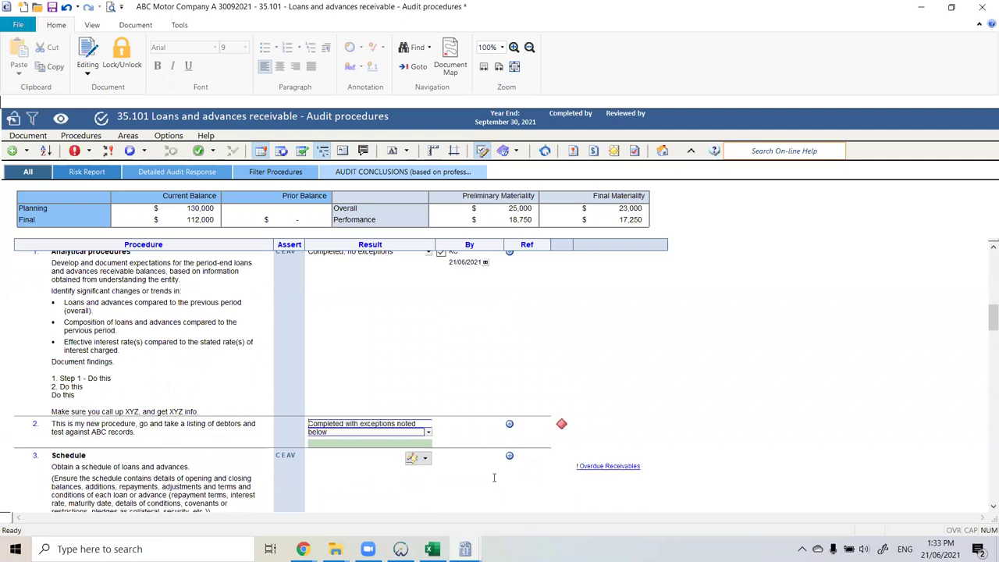
Step: Enter the comment "Cell, that I can enter comments into" for procedure 2 and sign the procedure off
left_click(372, 443)
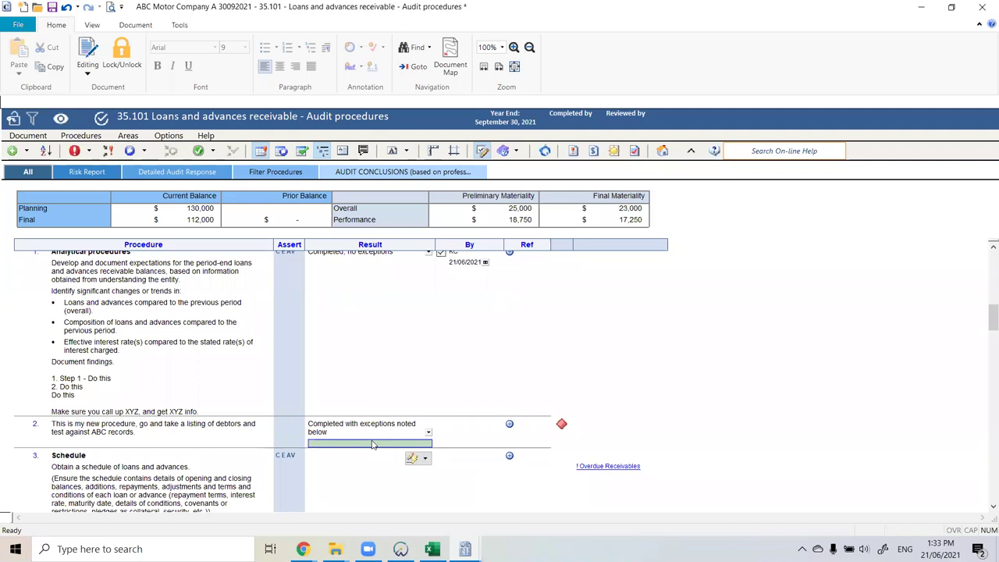
type("Cell, that I")
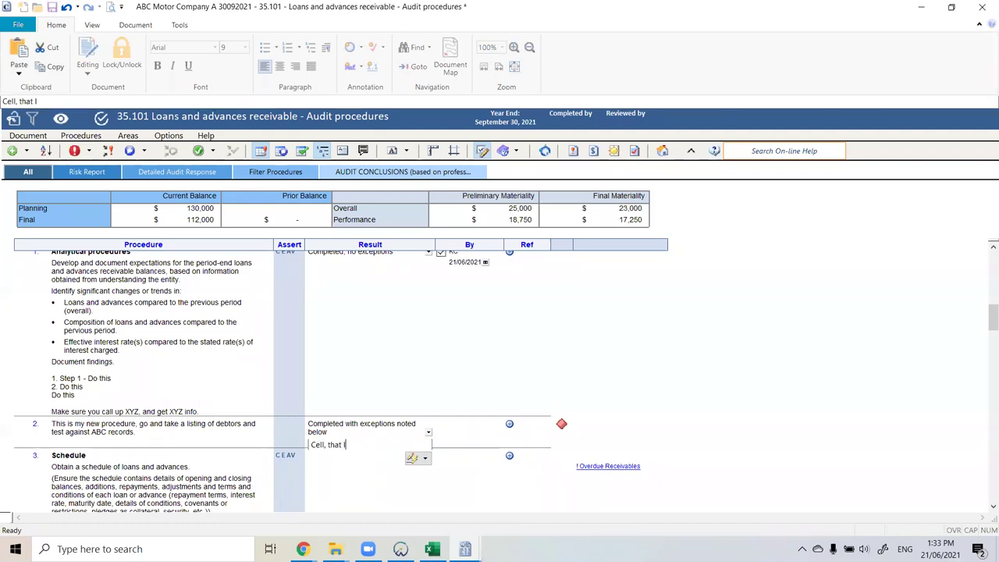
type(" can enter commetns")
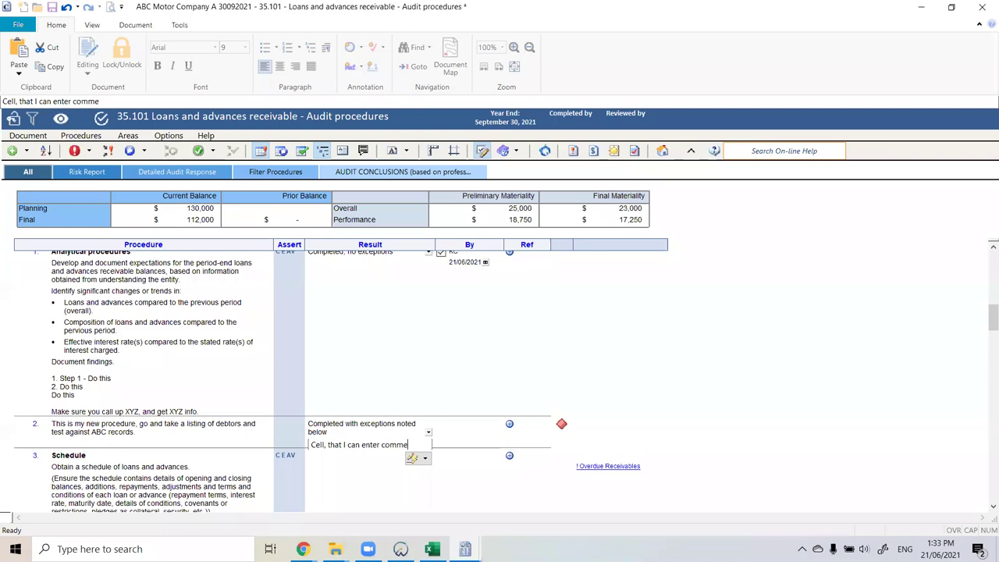
key("BackSpace")
key("BackSpace")
type("ts into")
key("Return")
scroll(406, 394, "down", 1)
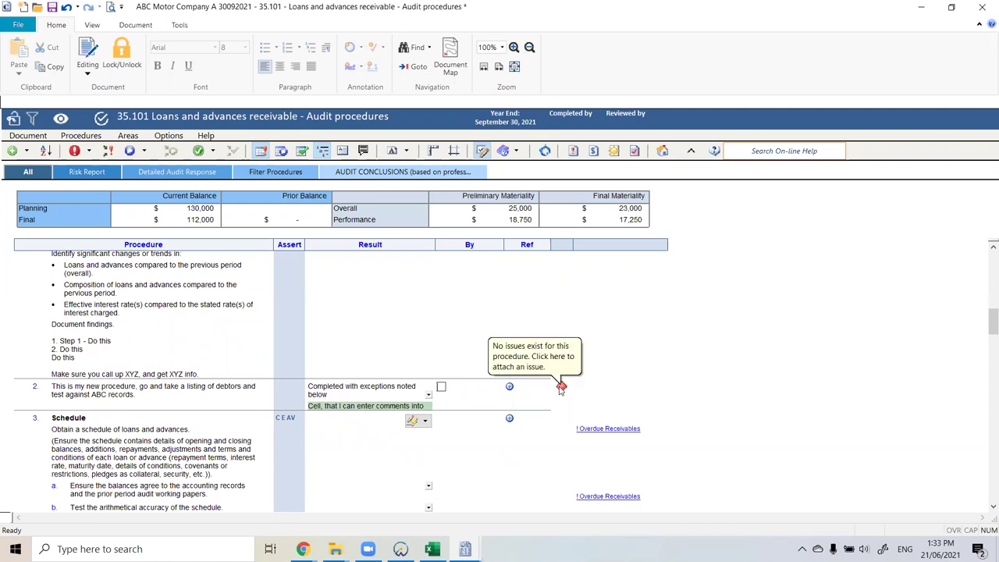
left_click(442, 388)
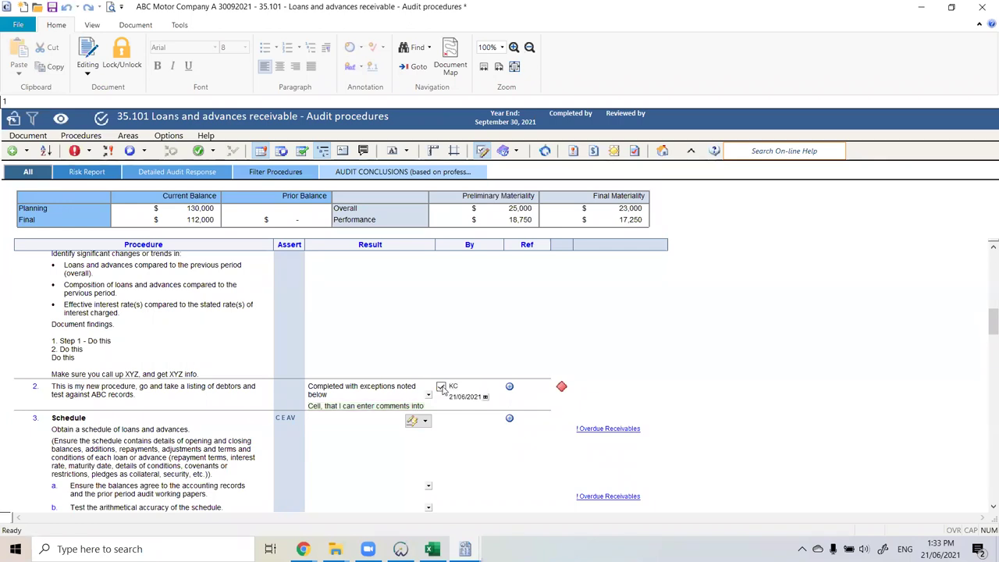
Step: Set the result of Schedule procedure 3a to Not possible to complete and of procedure 3b to Yes
scroll(442, 390, "down", 3)
left_click(367, 411)
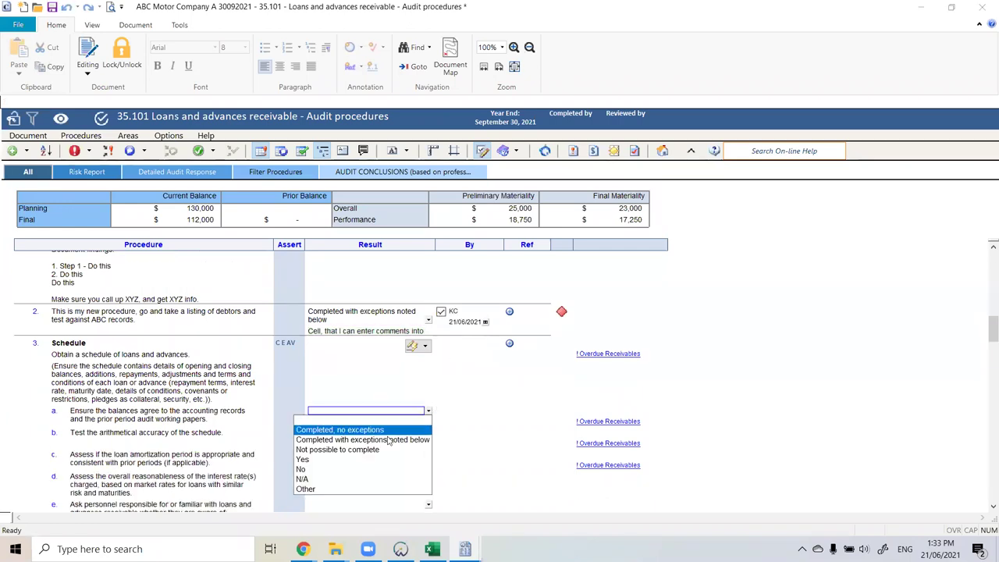
left_click(376, 450)
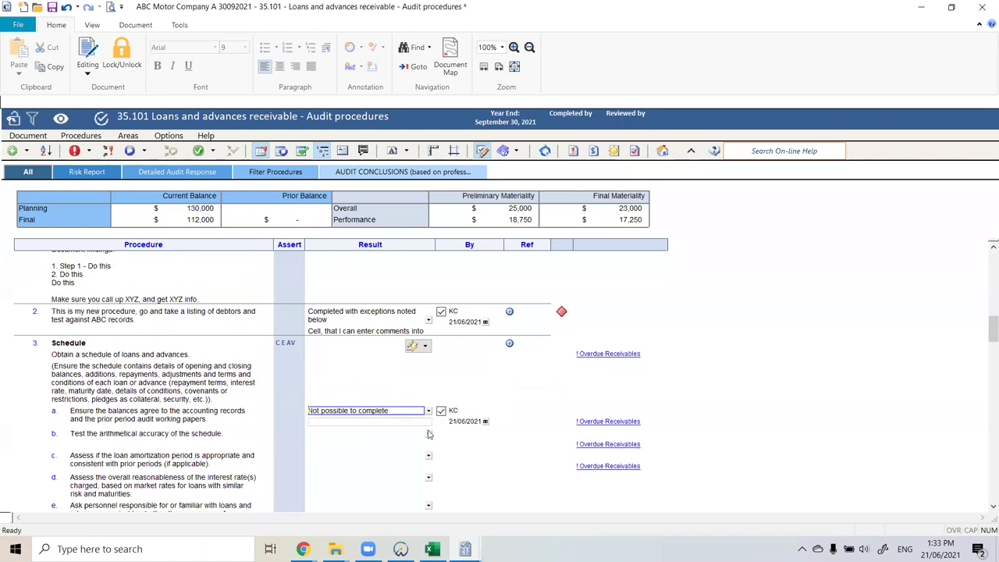
left_click(367, 434)
left_click(372, 483)
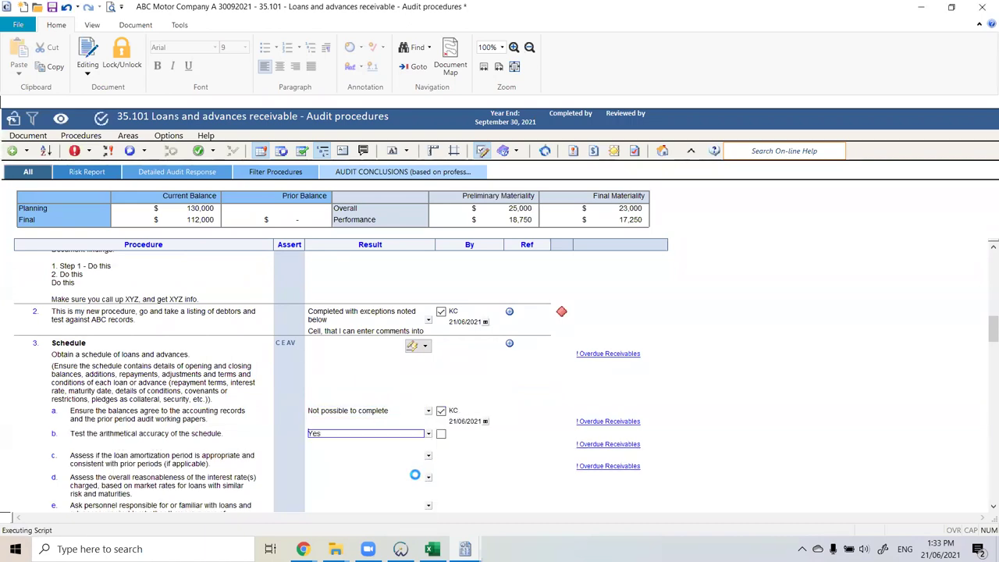
Step: Set the results of Schedule procedures 3c, 3d and 3e to No, N/A and Other
left_click(428, 457)
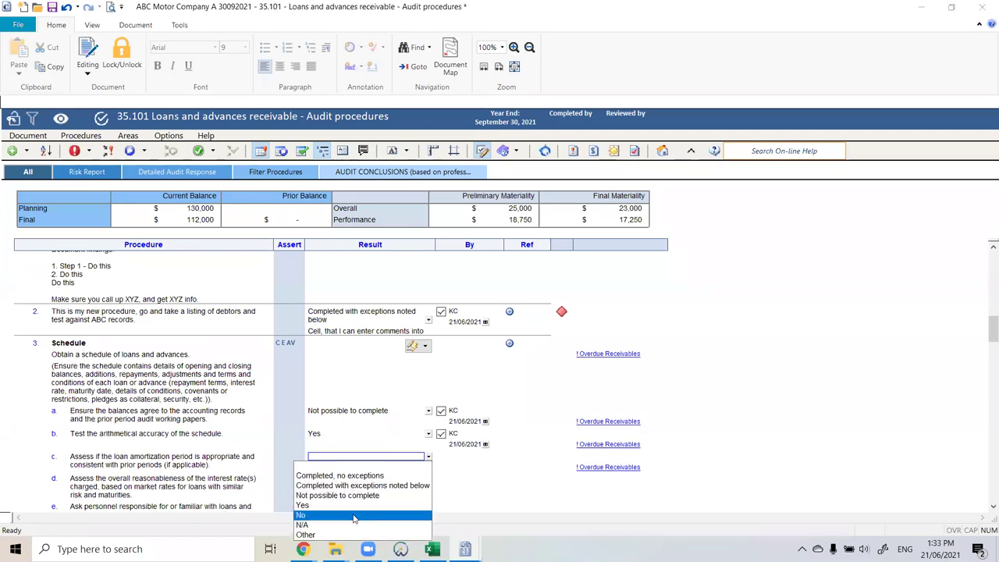
left_click(352, 513)
scroll(429, 414, "down", 2)
left_click(427, 406)
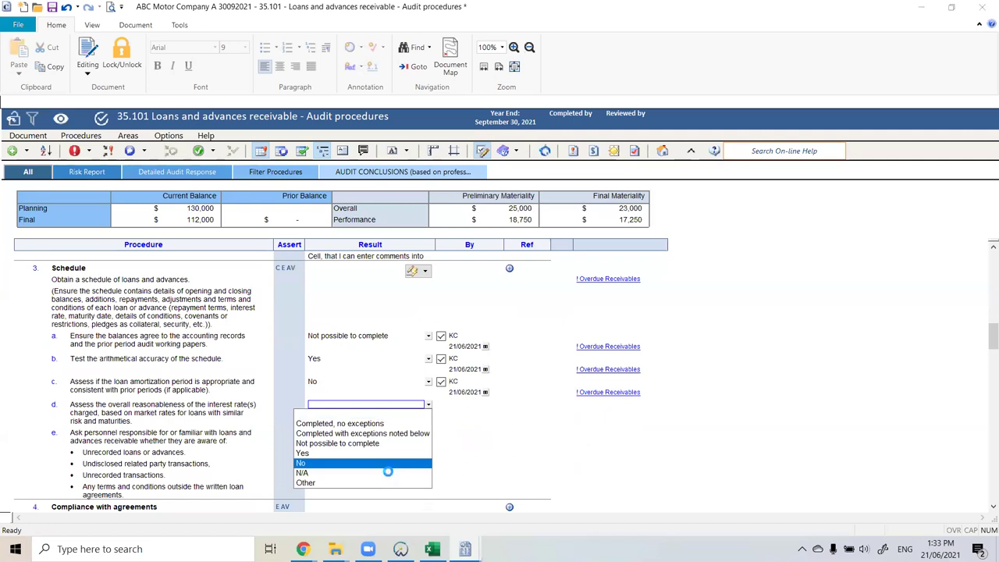
left_click(390, 471)
left_click(428, 433)
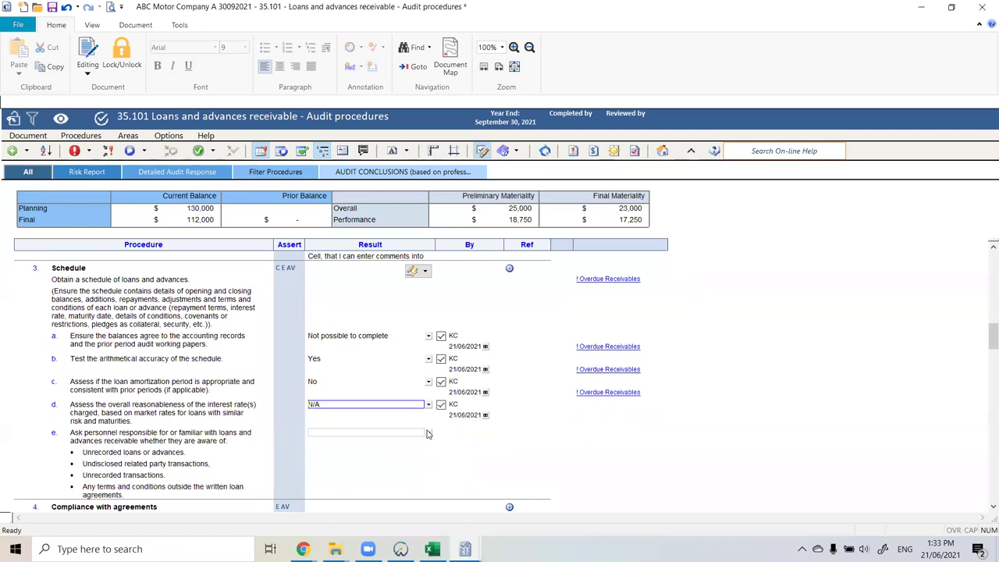
left_click(368, 513)
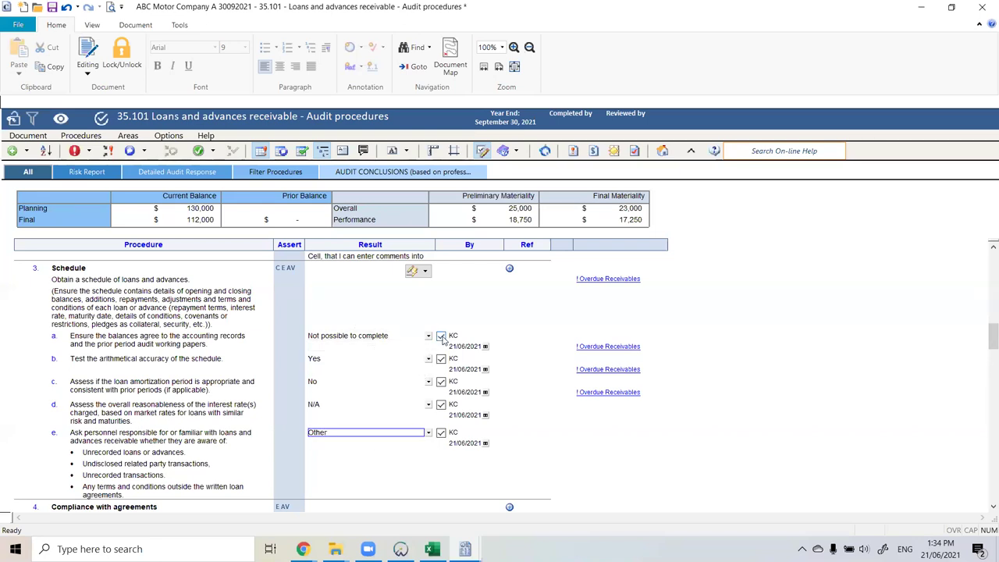
Step: Clear the sign-off on procedure 3a, enter the comment "I can enter my comments or reason why", and sign the procedure off again
left_click(441, 336)
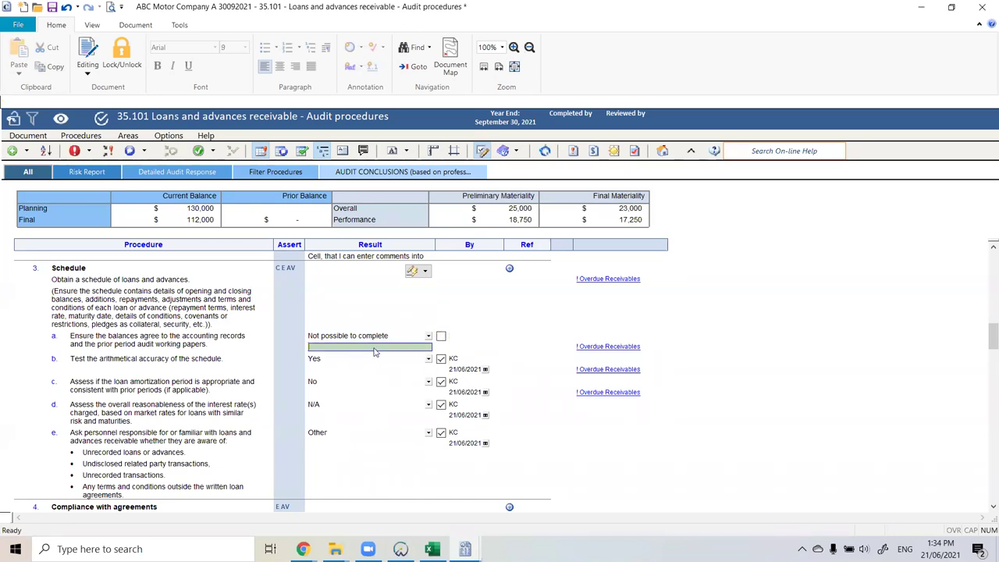
left_click(374, 349)
type("I c")
type("an enter m")
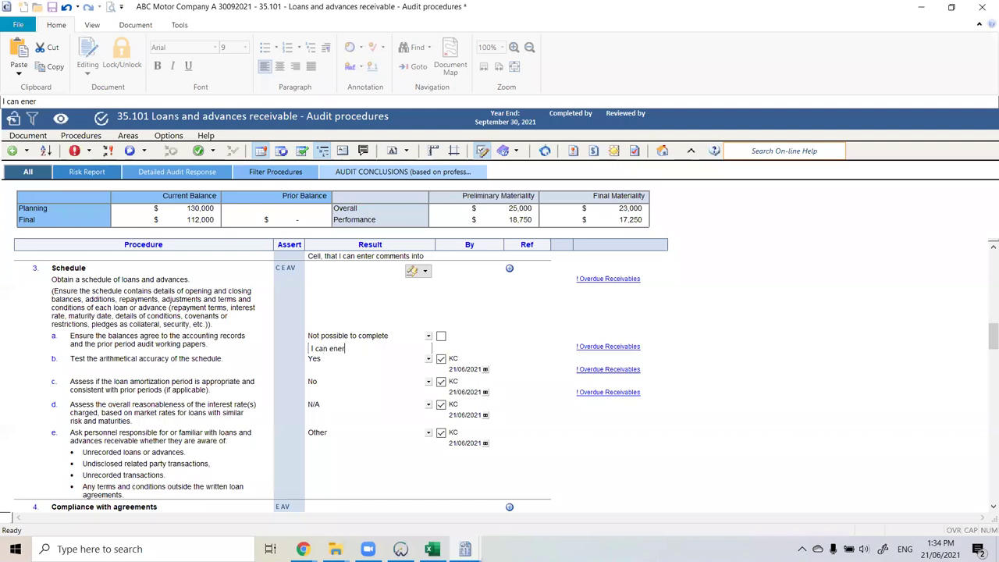
type("y comments")
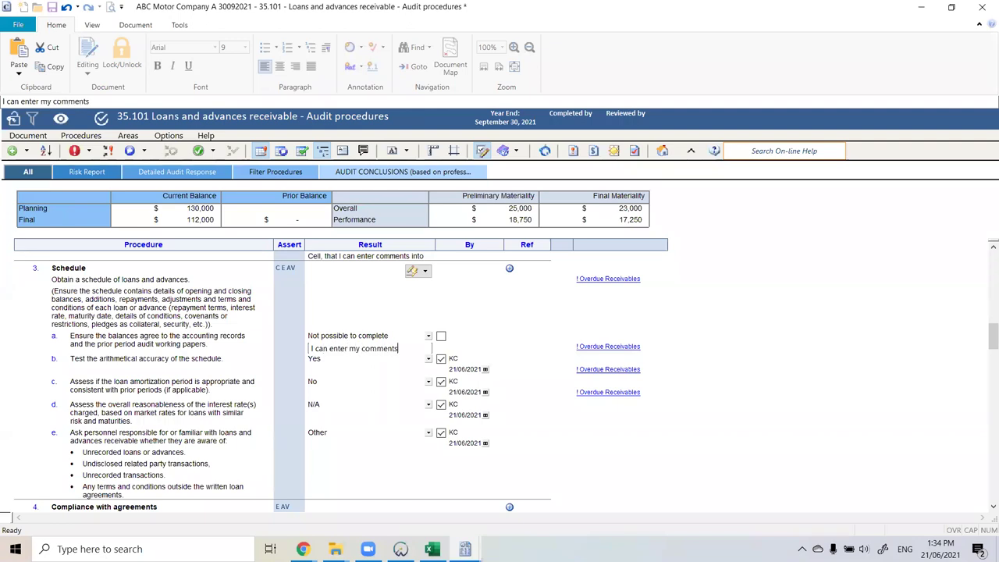
type(" or reason why")
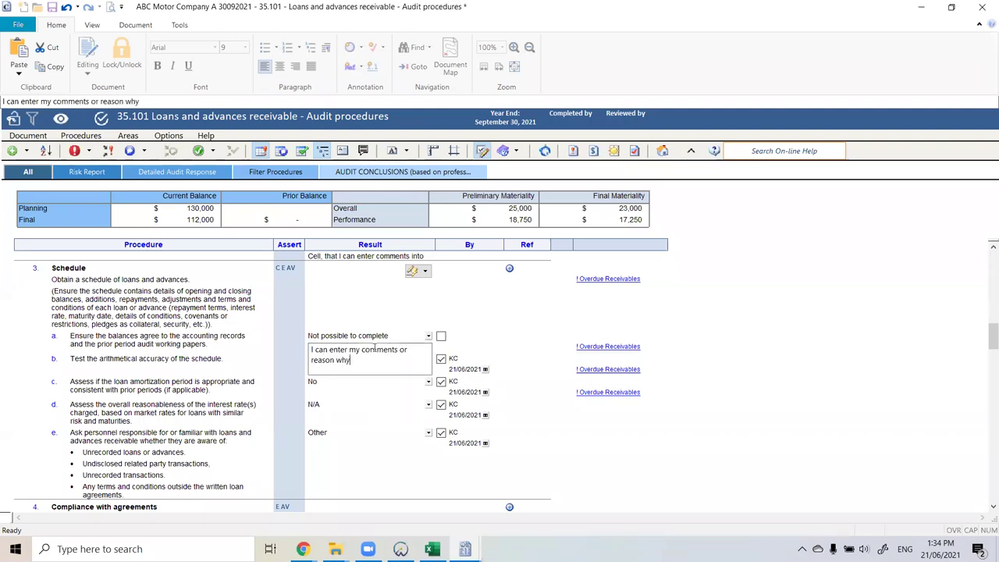
key("Return")
left_click(440, 336)
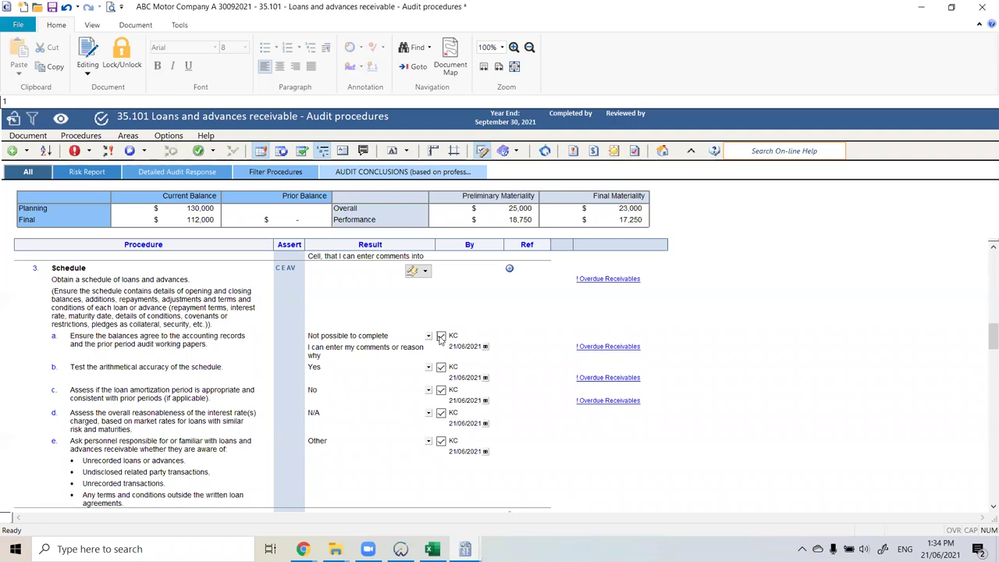
scroll(461, 330, "up", 2)
scroll(458, 344, "down", 4)
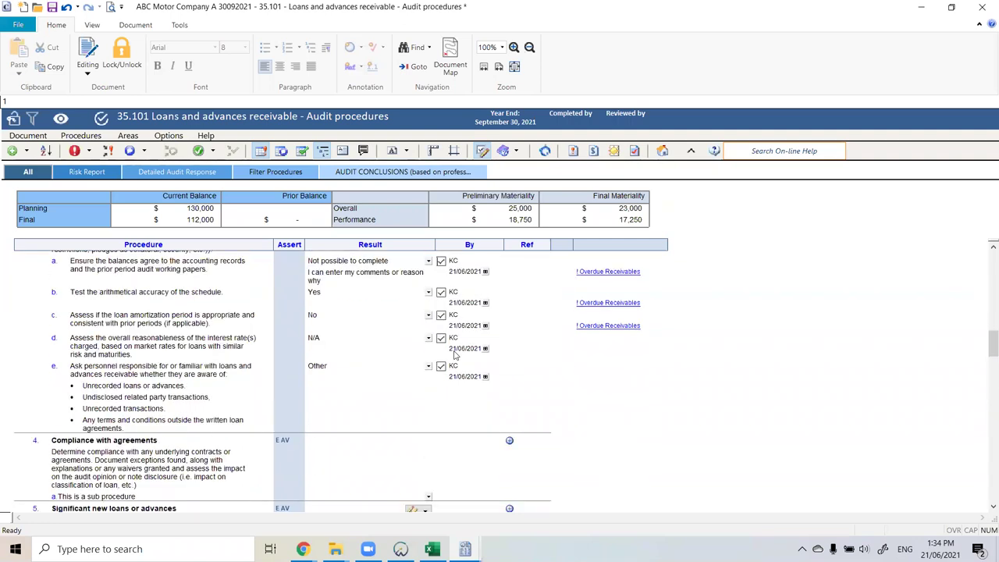
scroll(456, 356, "down", 2)
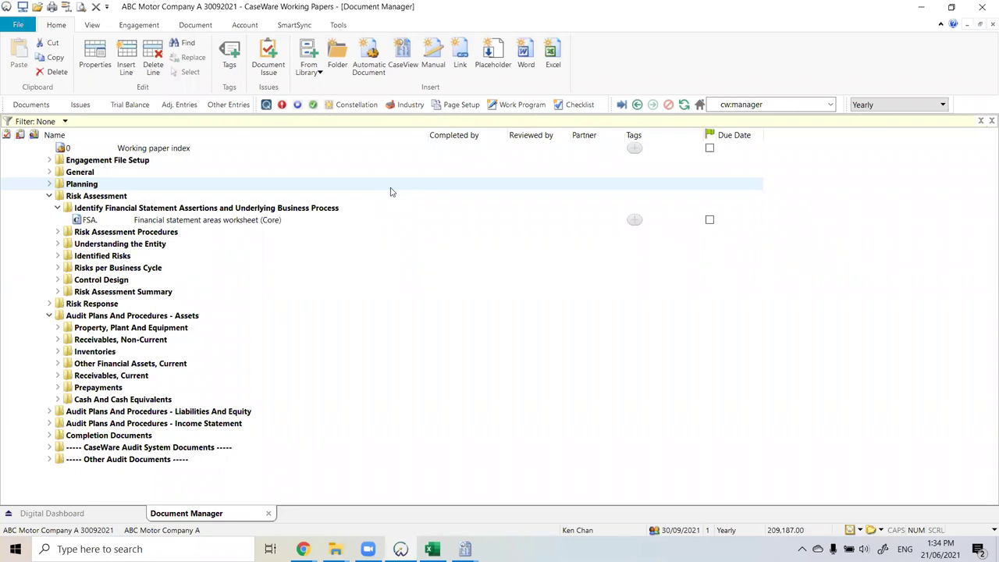
Step: Switch to the ICAB Training window in File Explorer, place it beside the document list, and open the 02. External Documents Exercise folder
mouse_move(336, 549)
left_click(379, 514)
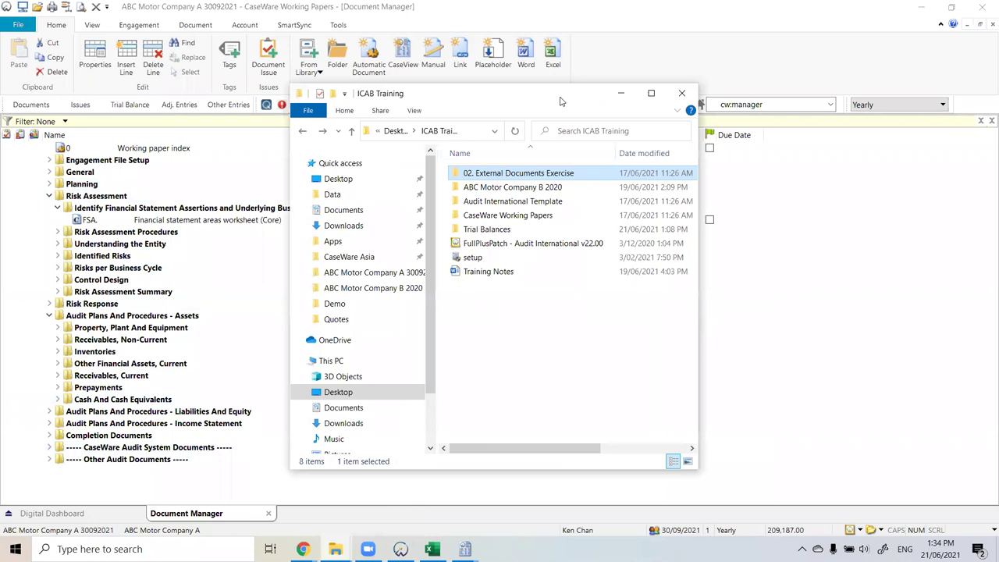
left_click_drag(560, 99, 804, 109)
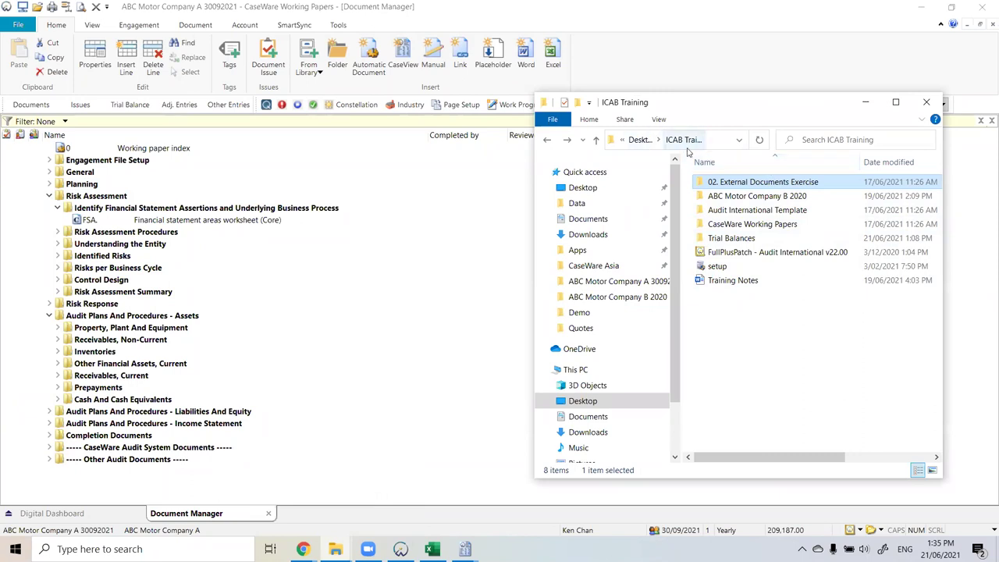
double_click(715, 182)
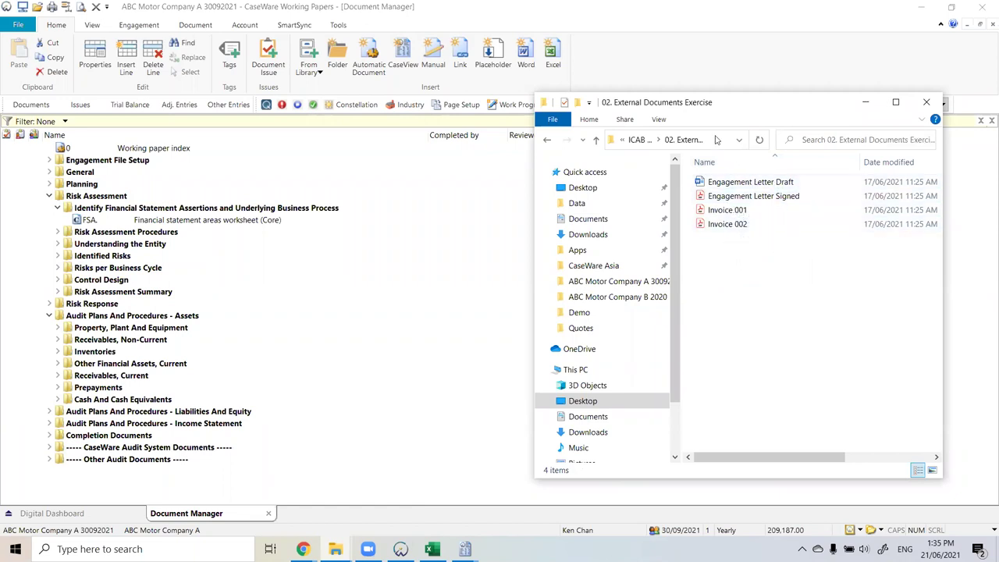
left_click(722, 182)
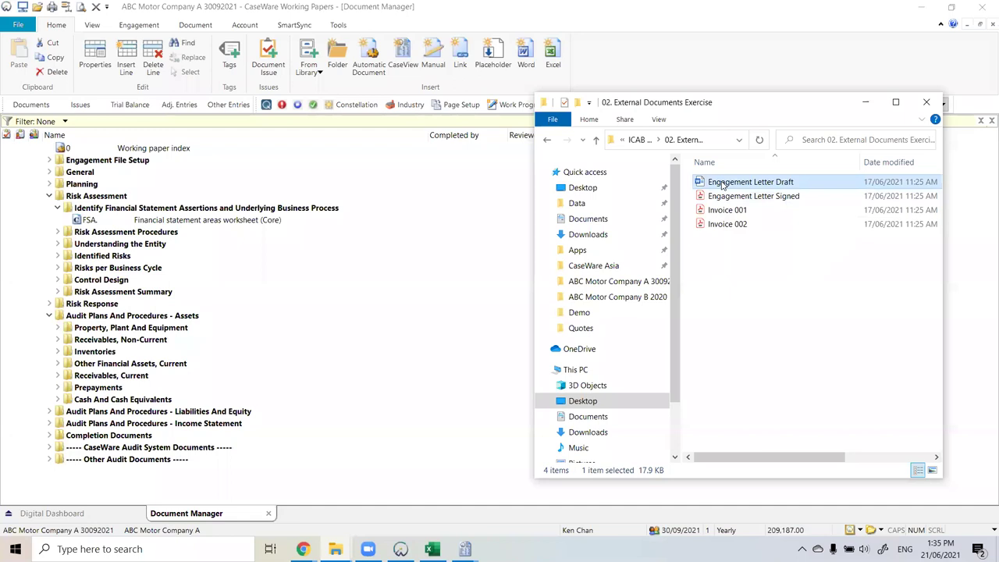
left_click(725, 200)
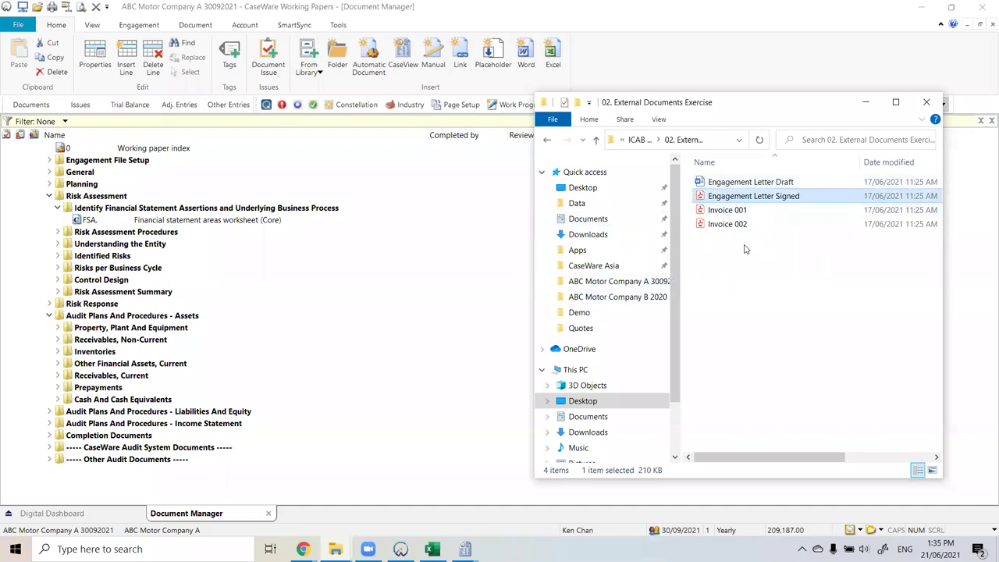
Step: Return to CaseWare's Document Manager, collapse the other open folders, and expand Client Acceptance/Continuance under Planning
left_click(59, 210)
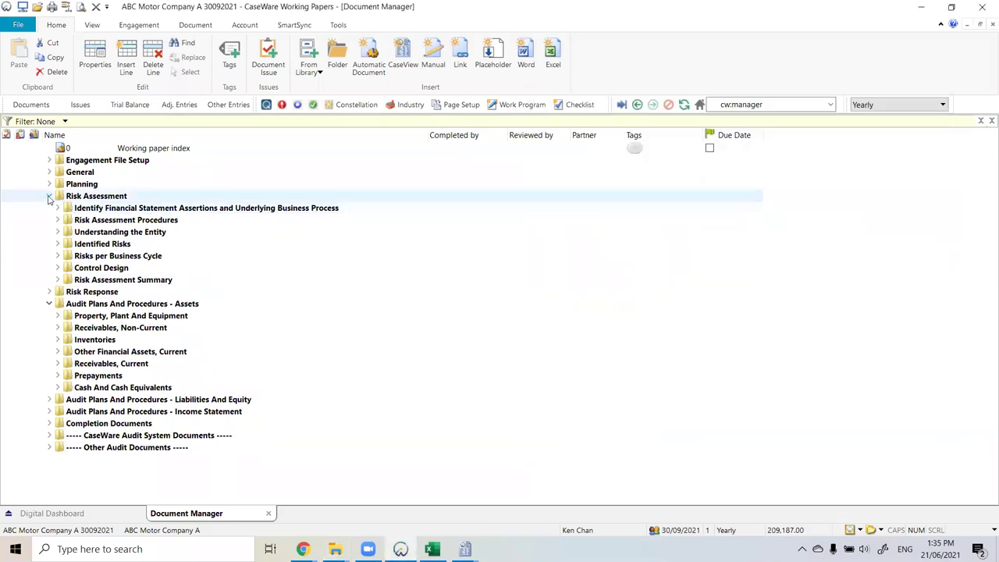
left_click(49, 196)
left_click(50, 172)
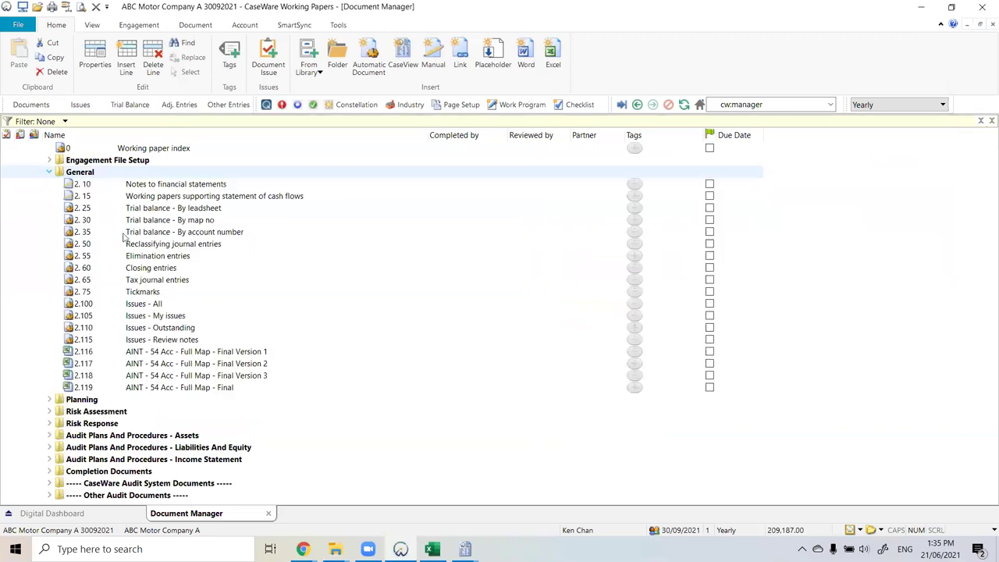
left_click(49, 172)
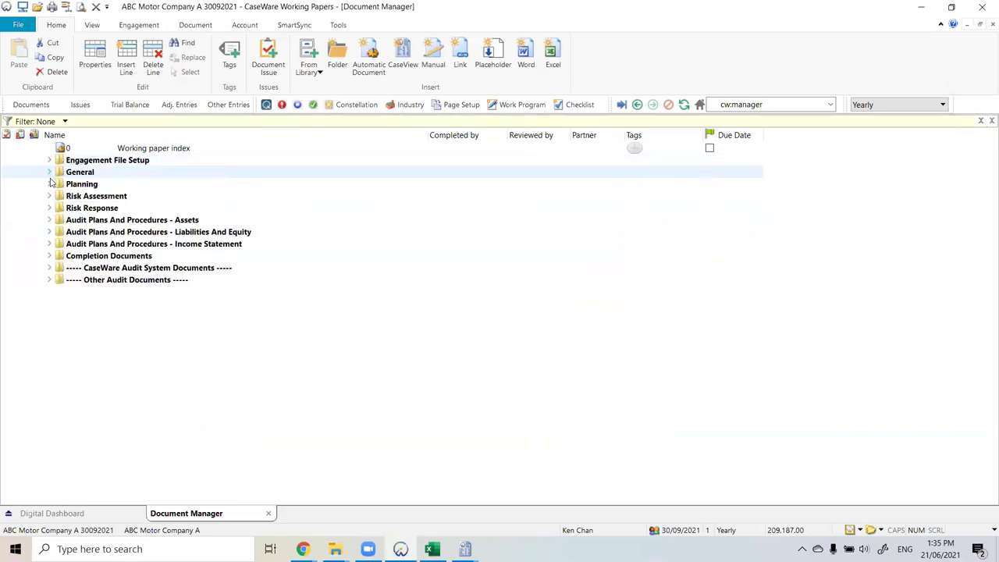
left_click(49, 183)
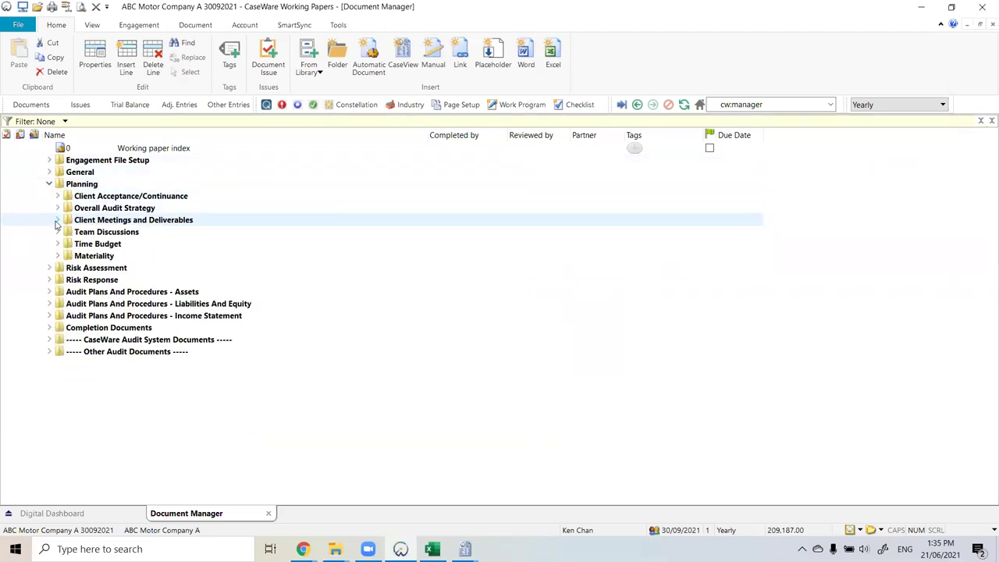
left_click(57, 221)
left_click(57, 207)
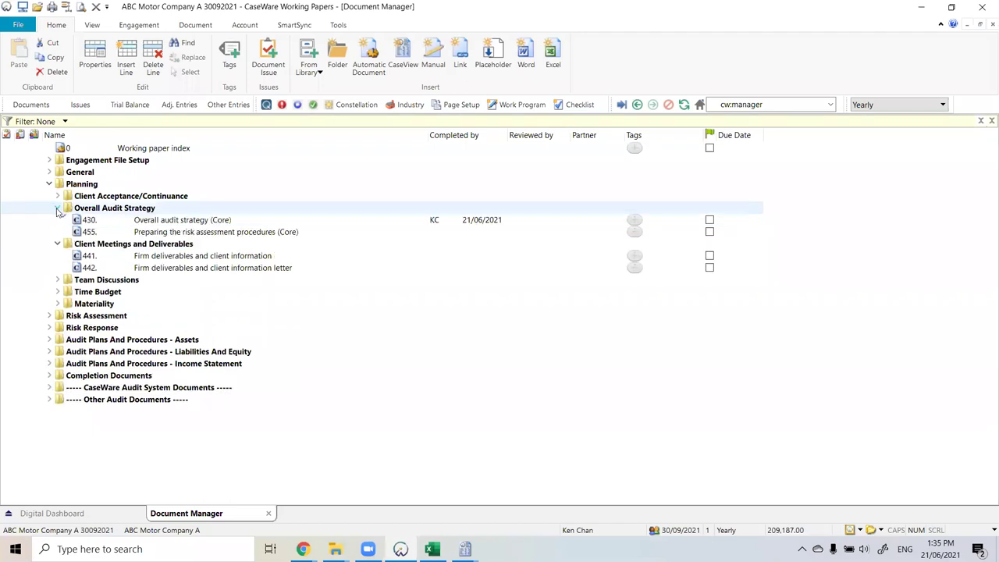
left_click(57, 208)
left_click(57, 196)
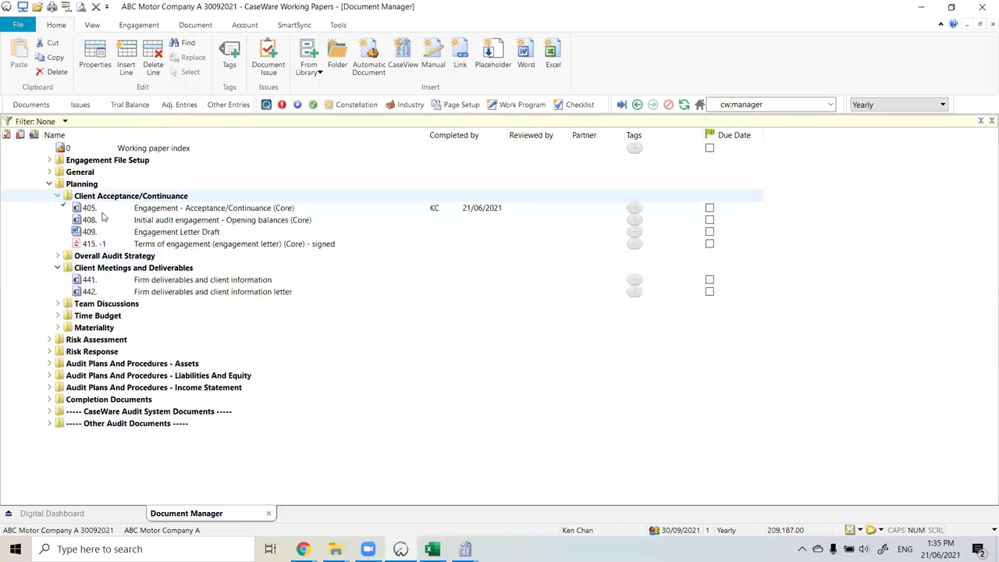
left_click(57, 268)
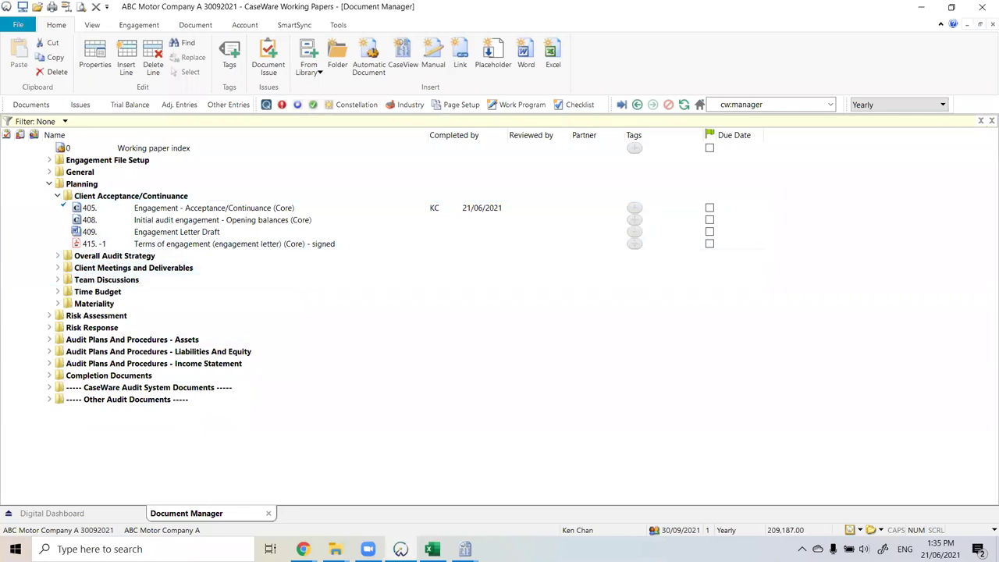
Step: Delete the existing document 409, Engagement Letter Draft, from the Client Acceptance/Continuance folder
mouse_move(336, 549)
left_click(397, 509)
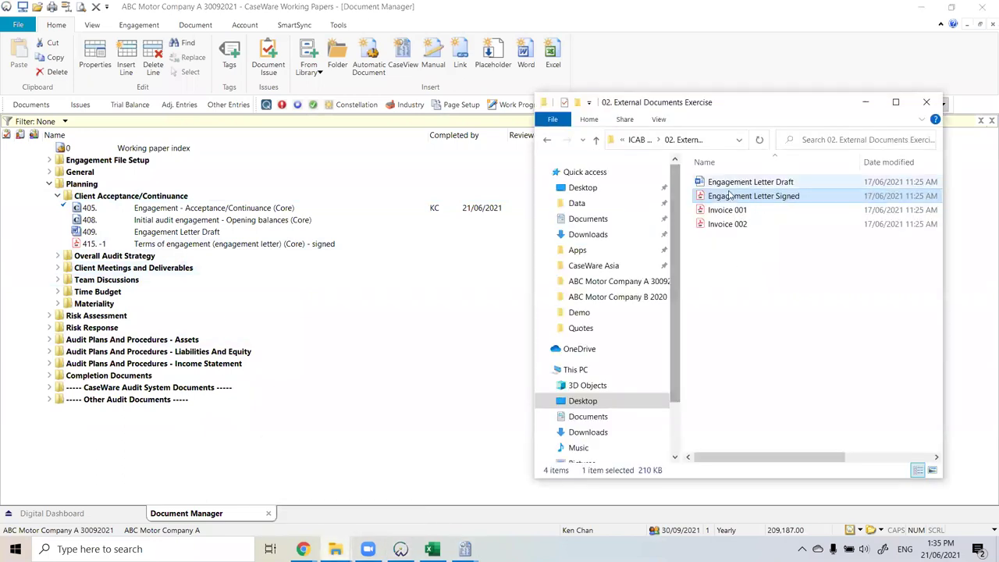
left_click_drag(737, 196, 245, 238)
right_click(245, 238)
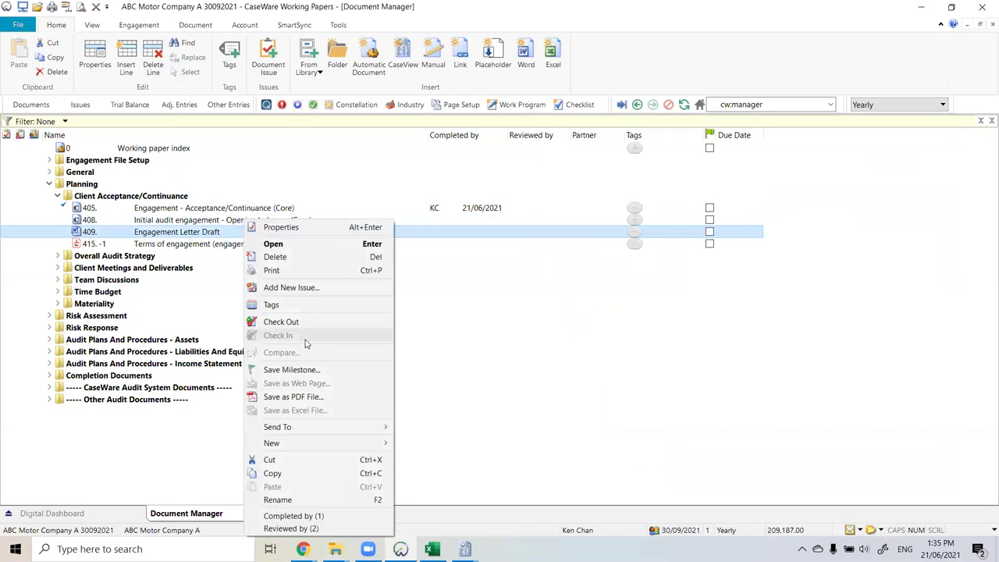
left_click(314, 260)
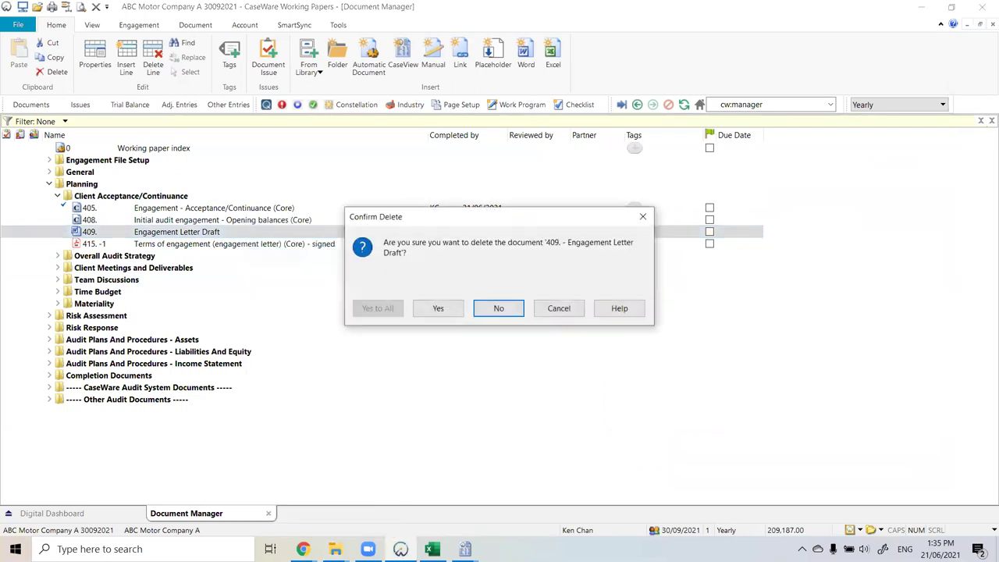
left_click(438, 309)
Step: Copy the Engagement Letter Draft file from File Explorer into Client Acceptance/Continuance, directly after document 408
mouse_move(335, 549)
left_click(384, 509)
left_click_drag(810, 182, 209, 223)
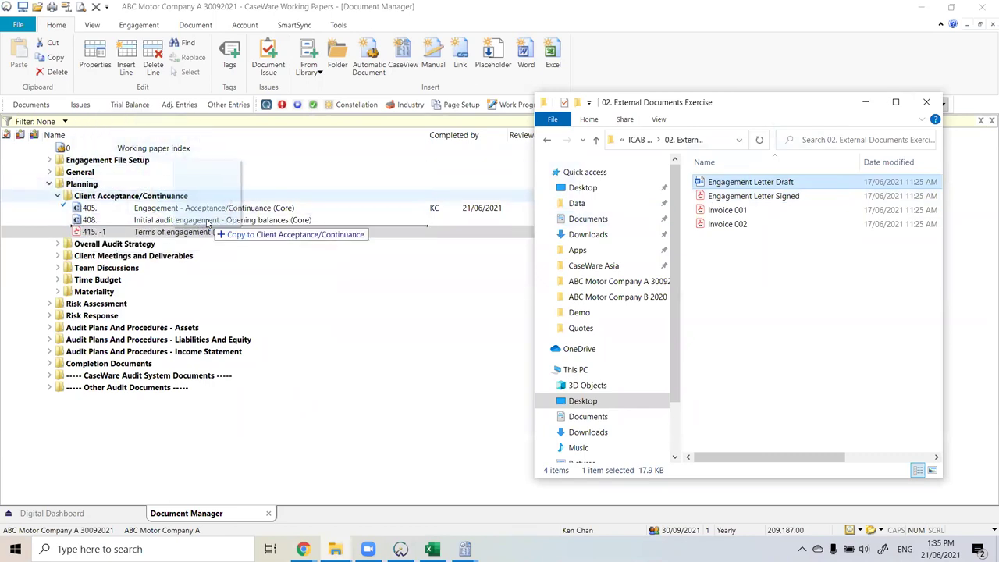
mouse_move(208, 223)
left_mouse_down()
mouse_move(209, 238)
mouse_move(221, 215)
mouse_move(217, 228)
mouse_move(225, 223)
left_mouse_up()
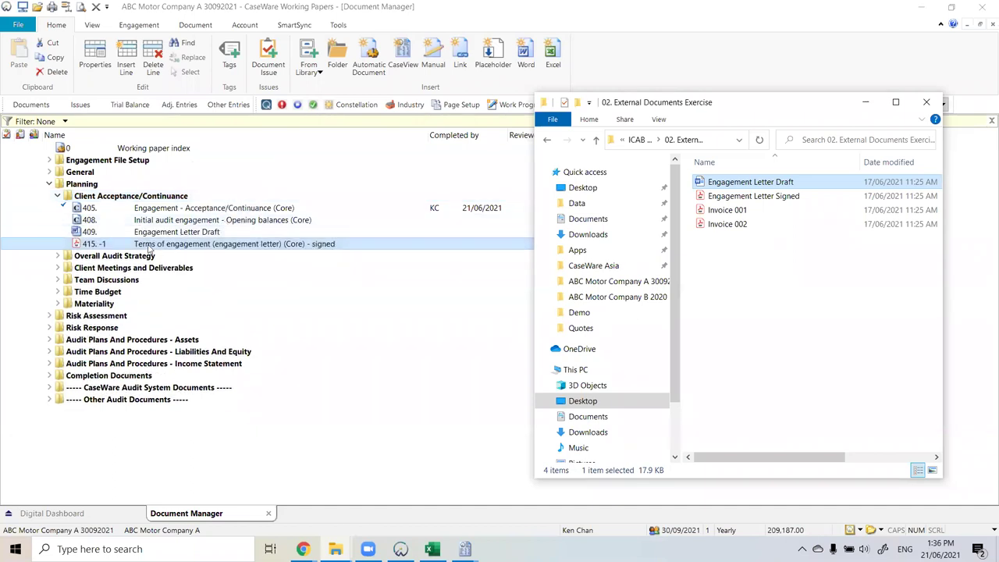
left_click(91, 223)
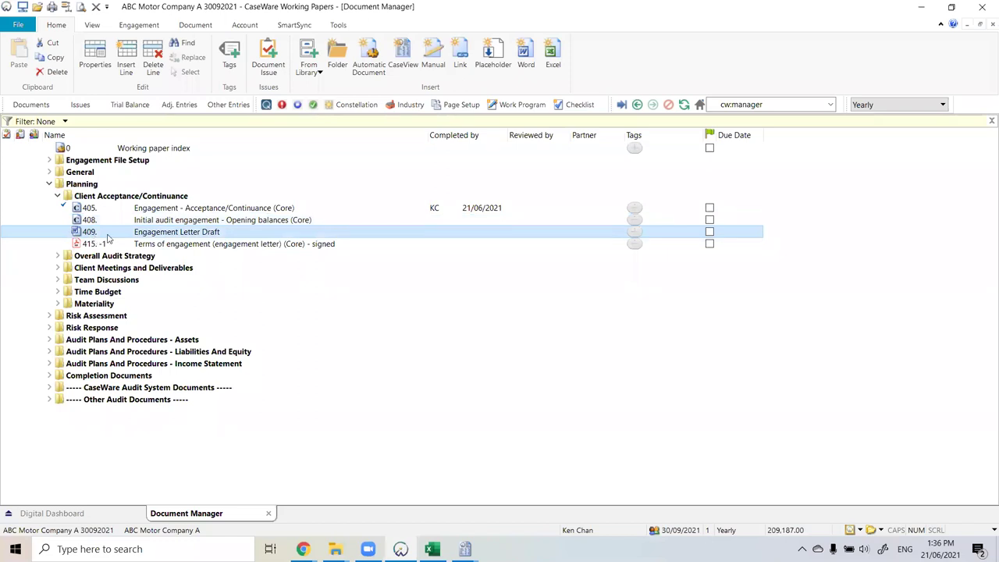
Step: Add a second copy of the Engagement Letter Draft file from File Explorer directly after document 409
left_click(336, 549)
left_click(396, 498)
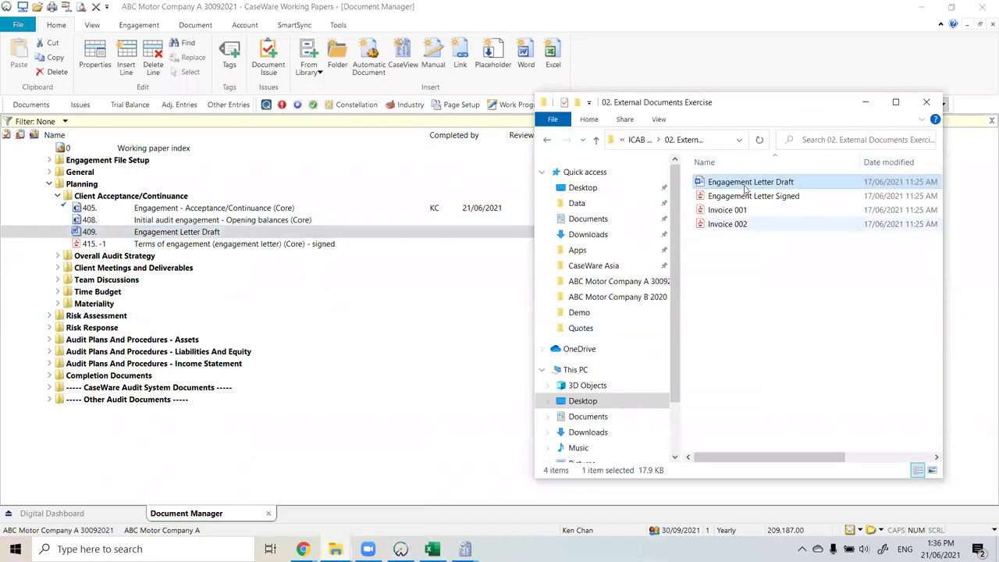
left_click_drag(746, 182, 201, 240)
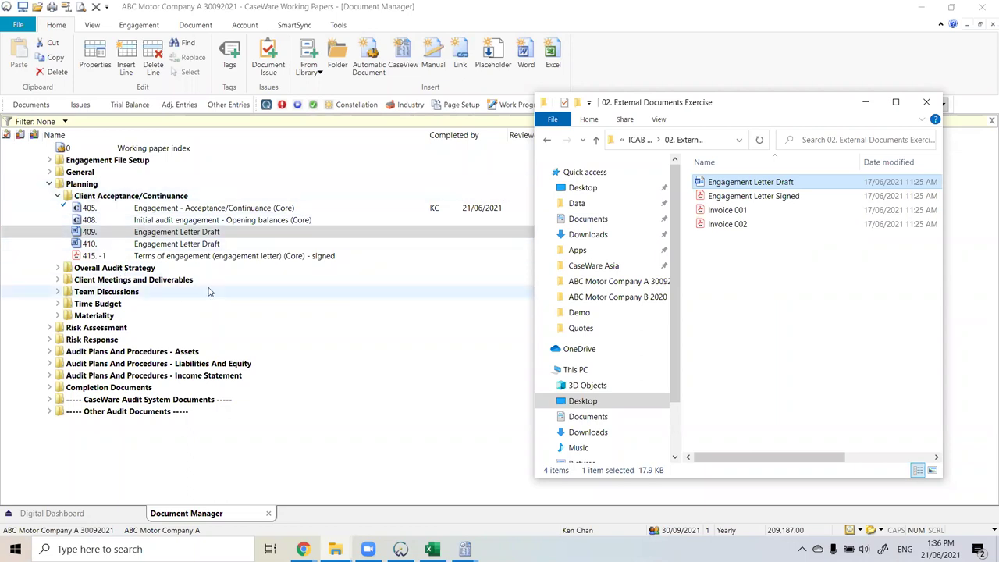
Step: Delete both Engagement Letter Draft documents, 409 and 410, from the Client Acceptance/Continuance folder
left_click(195, 247)
left_click(207, 234, "ctrl")
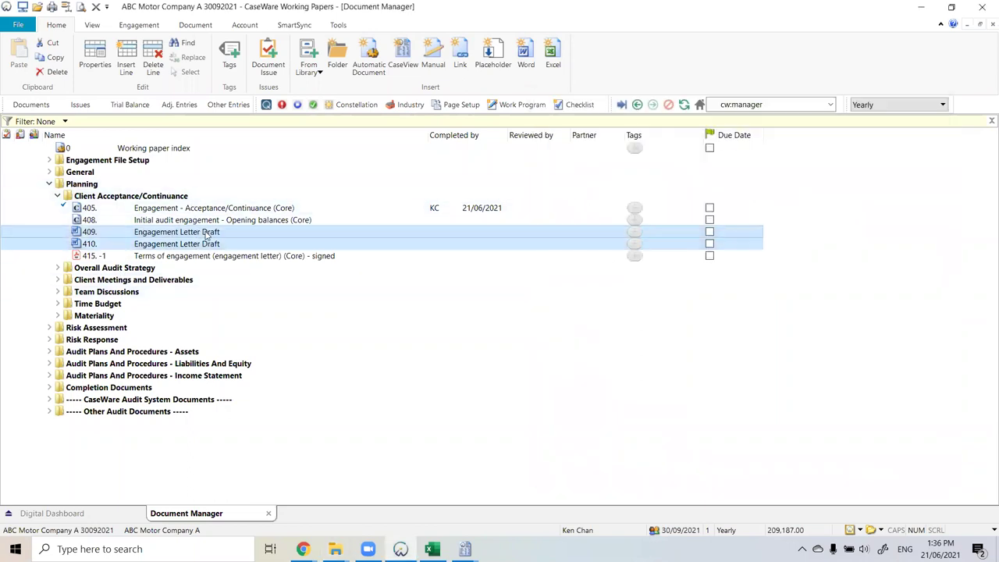
key("Delete")
left_click(376, 308)
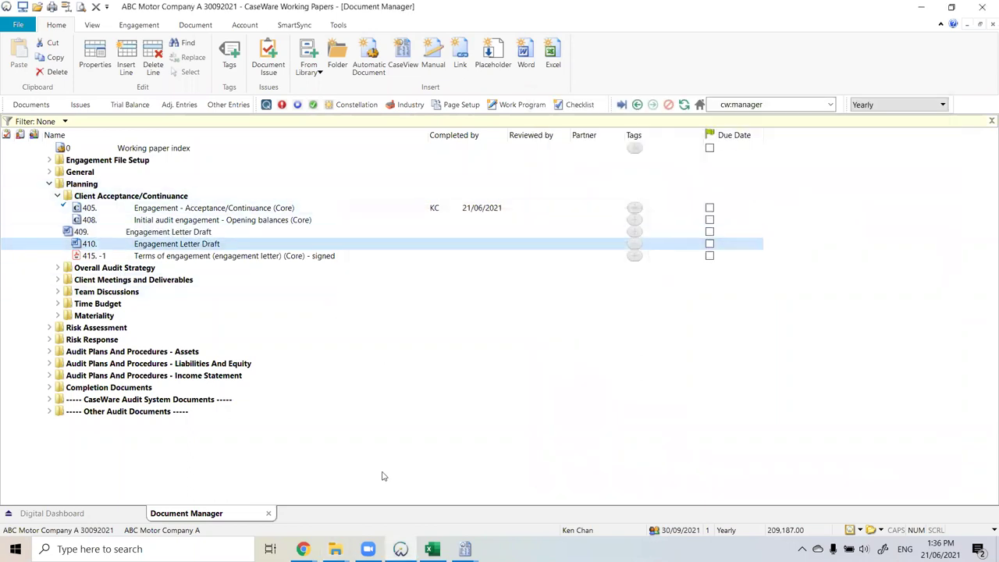
Step: Switch to File Explorer and browse the files in the ABC Motor Company A 30092021 folder under Data
mouse_move(335, 549)
left_click(397, 451)
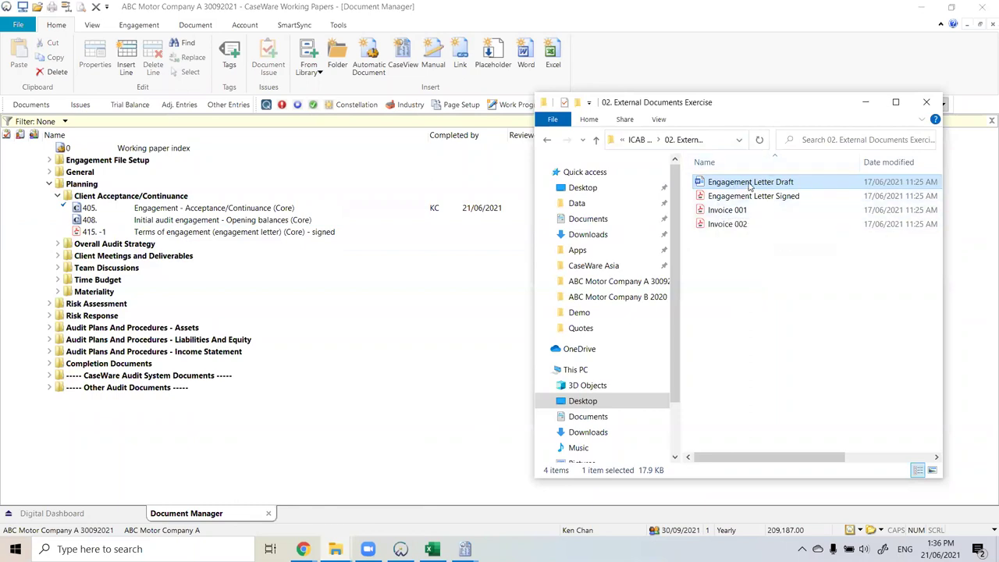
left_click(602, 205)
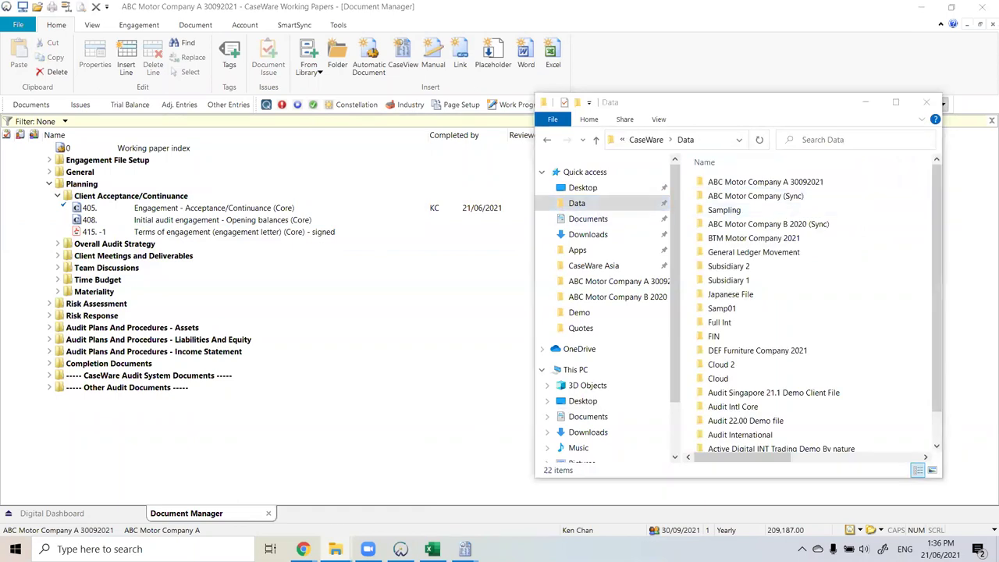
double_click(785, 182)
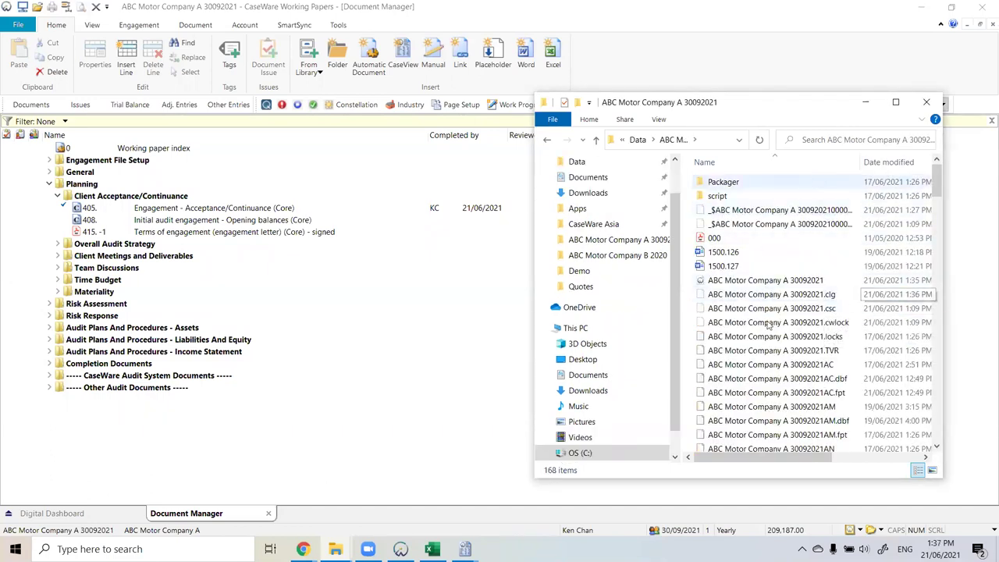
scroll(812, 328, "down", 12)
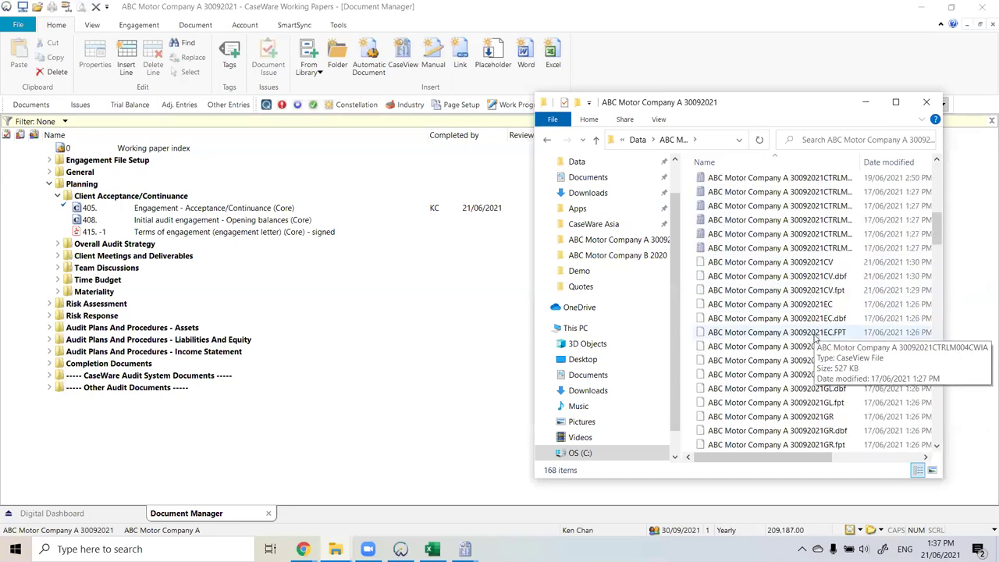
scroll(816, 336, "up", 12)
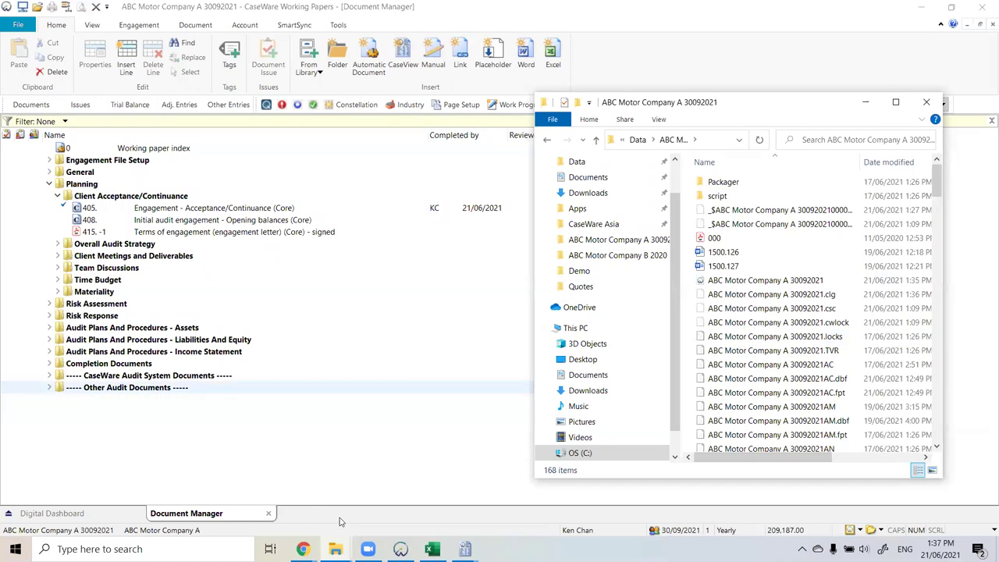
Step: Open another File Explorer window at the 02. External Documents Exercise folder inside ICAB Training on the Desktop
left_click(335, 548)
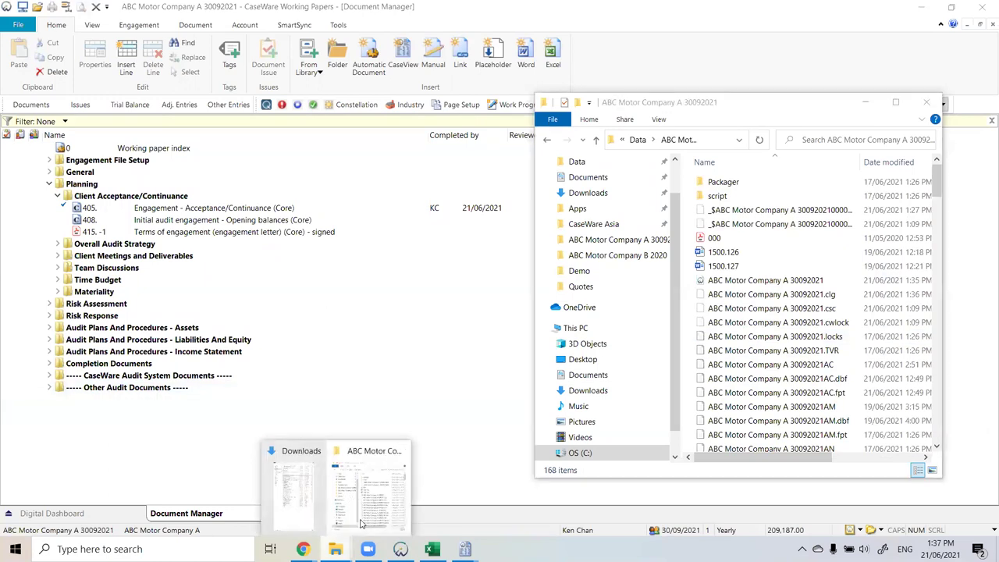
left_click(369, 499)
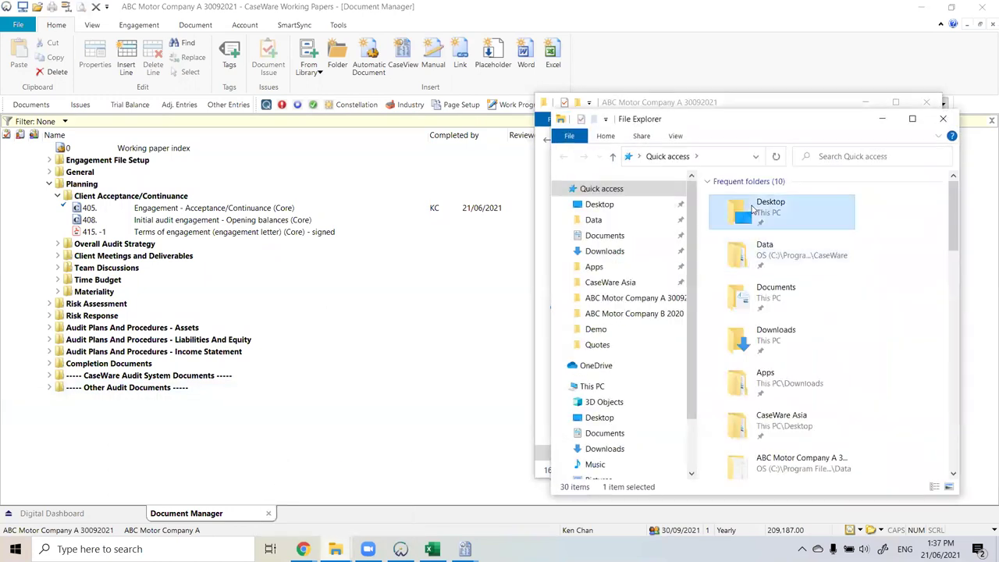
double_click(765, 206)
left_click(770, 200)
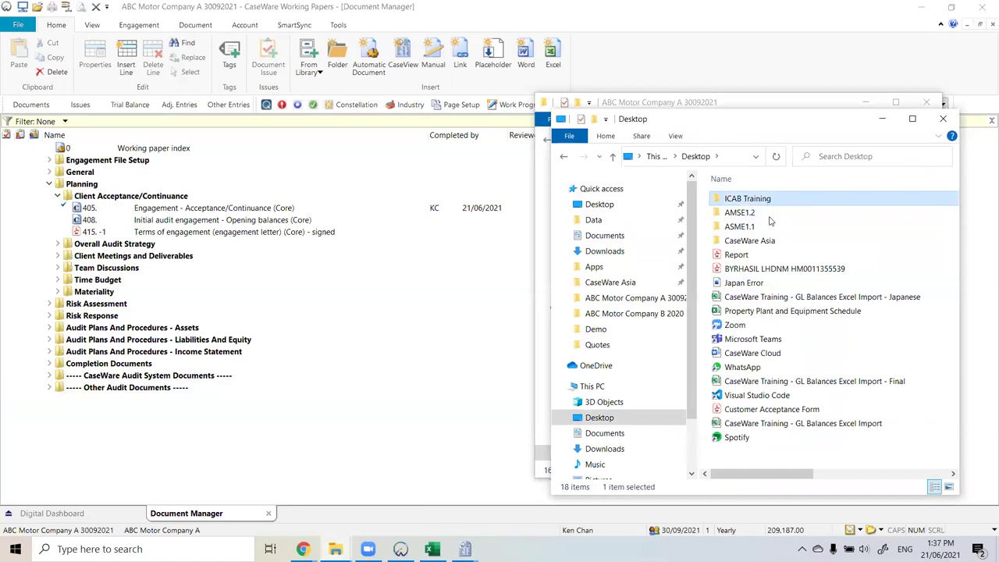
double_click(771, 200)
double_click(773, 199)
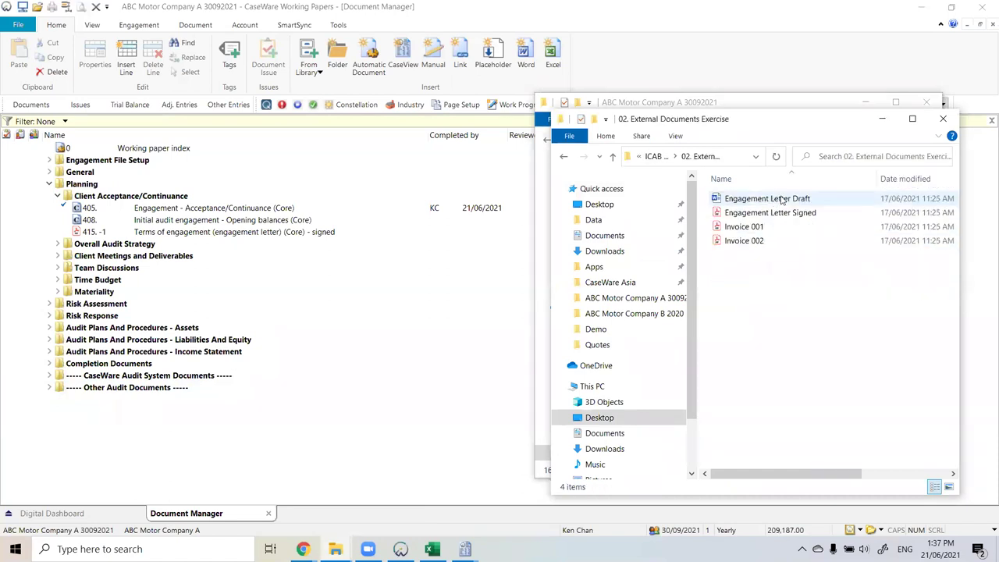
Step: Copy the Engagement Letter Draft file from File Explorer into Client Acceptance/Continuance, directly after document 408
left_click(788, 200)
left_click_drag(749, 200, 305, 230)
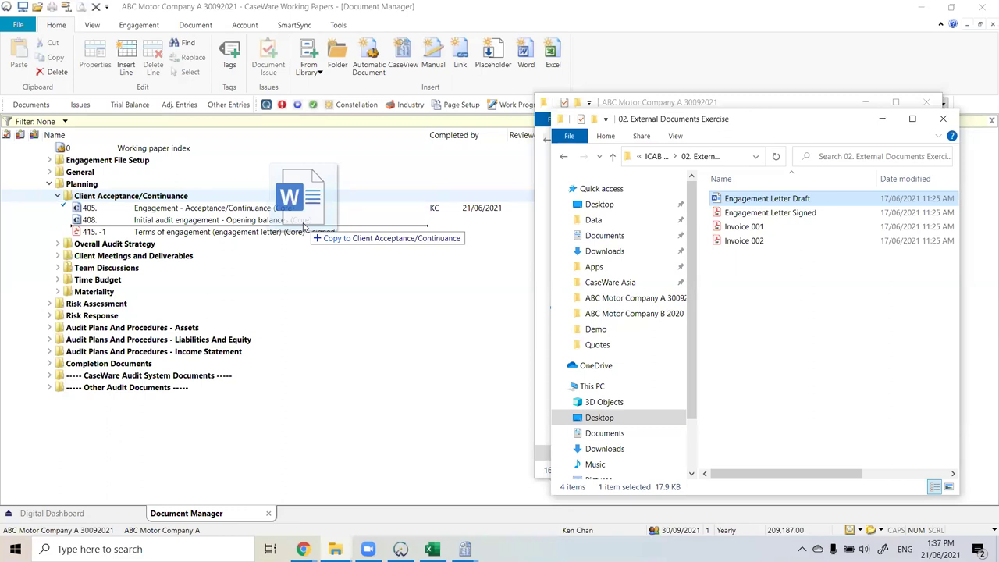
left_click_drag(304, 226, 303, 226)
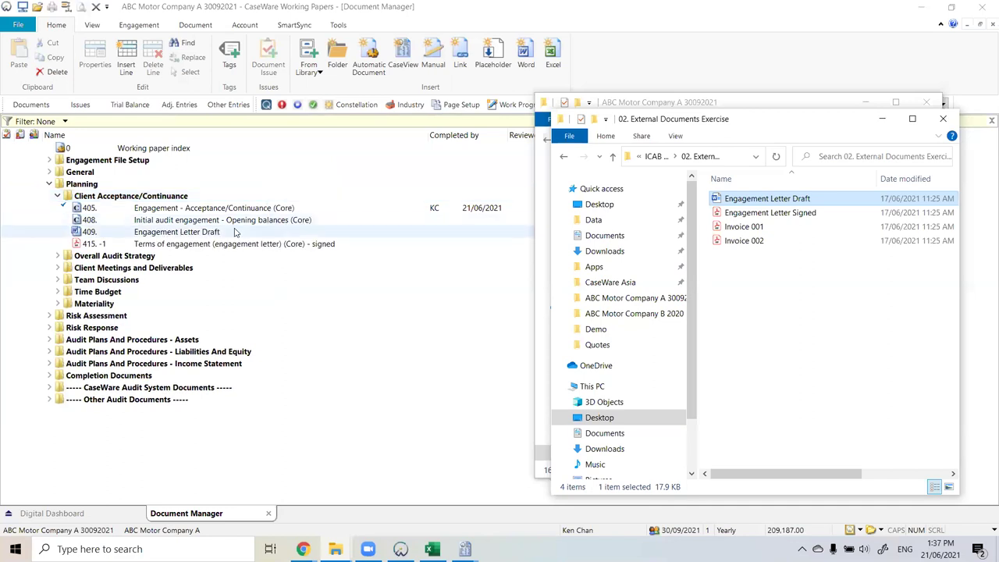
Step: Sort the ABC Motor Company A 30092021 data folder by date modified, newest first, and locate the copied Engagement Letter Draft
left_click(797, 103)
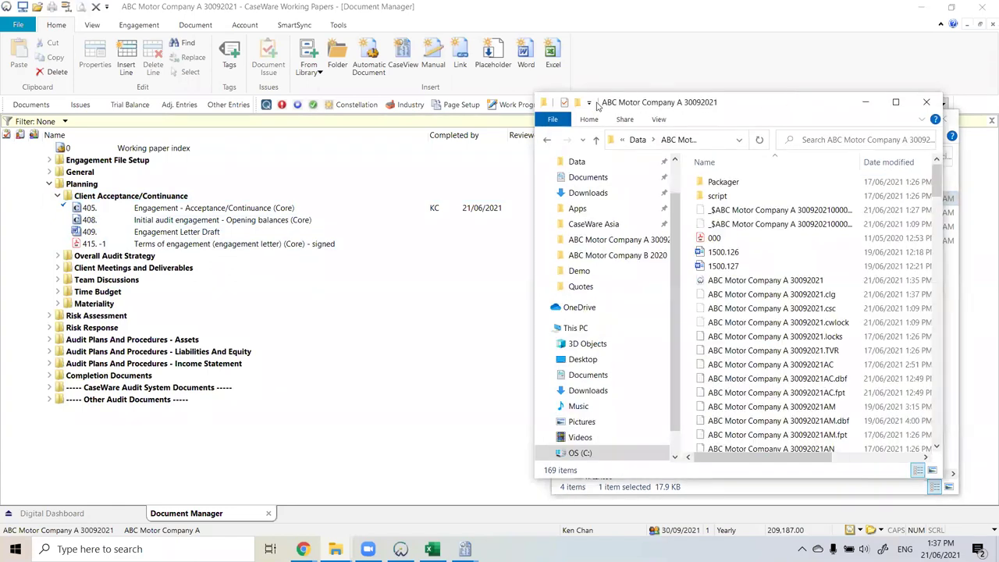
left_click(898, 164)
left_click(897, 164)
left_click(898, 164)
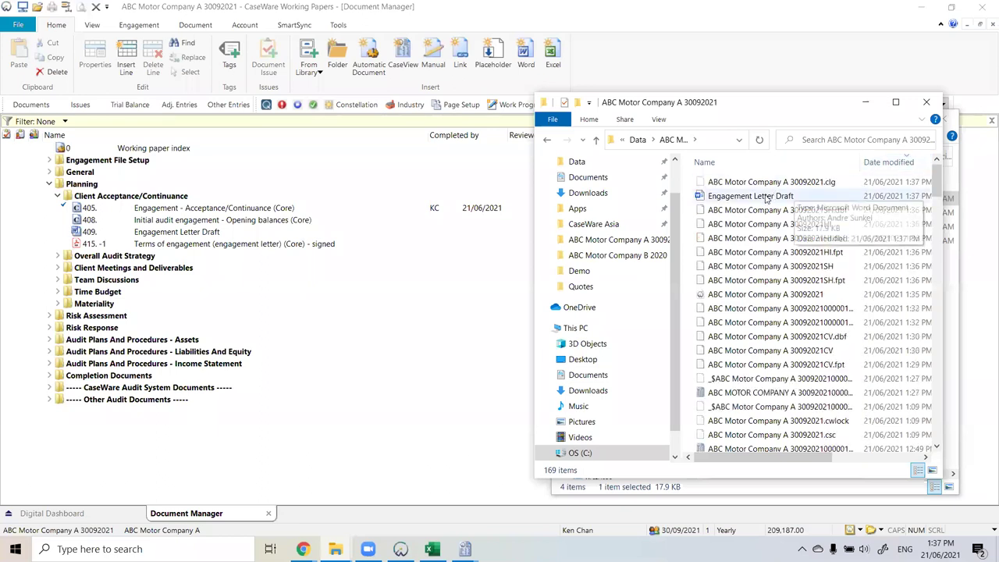
left_click(845, 200)
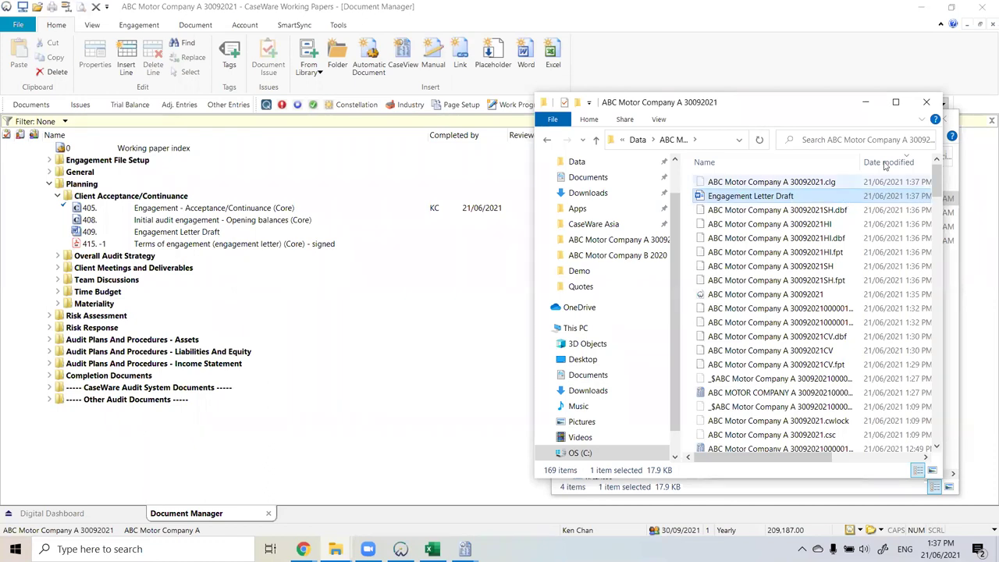
Step: Minimize both File Explorer windows, open document 409, Engagement Letter Draft, in Word to view it, and close it again
left_click(869, 103)
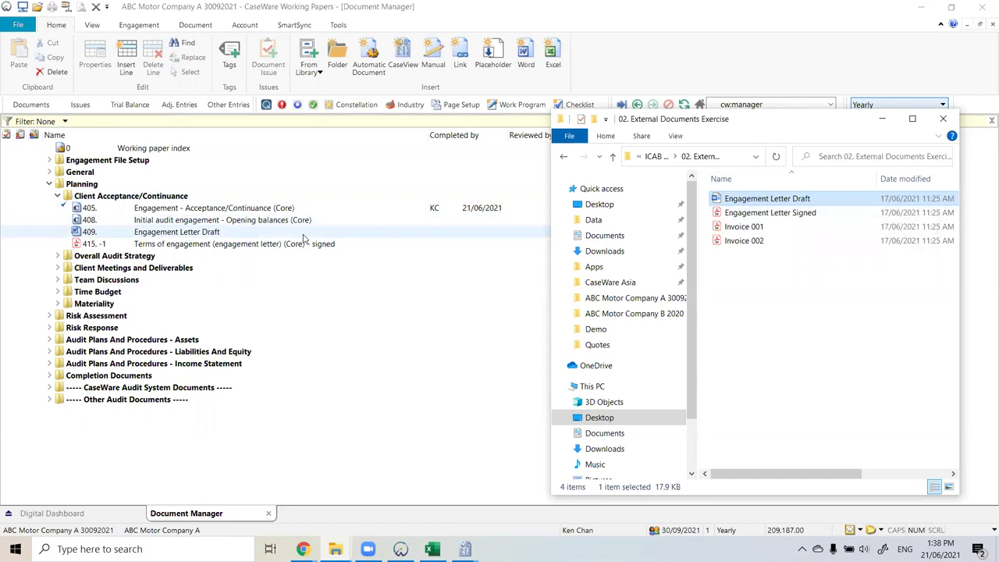
left_click(882, 119)
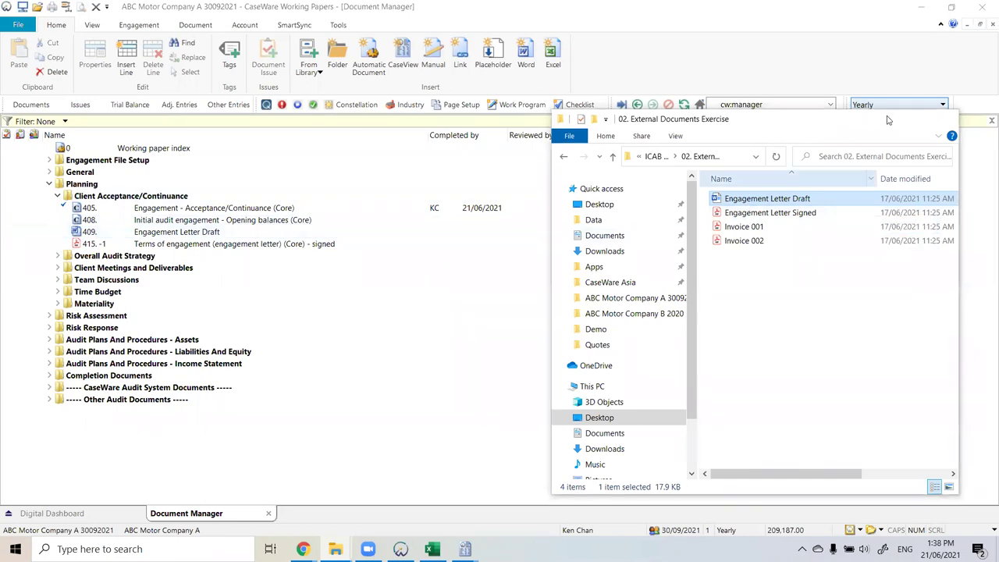
left_click(202, 233)
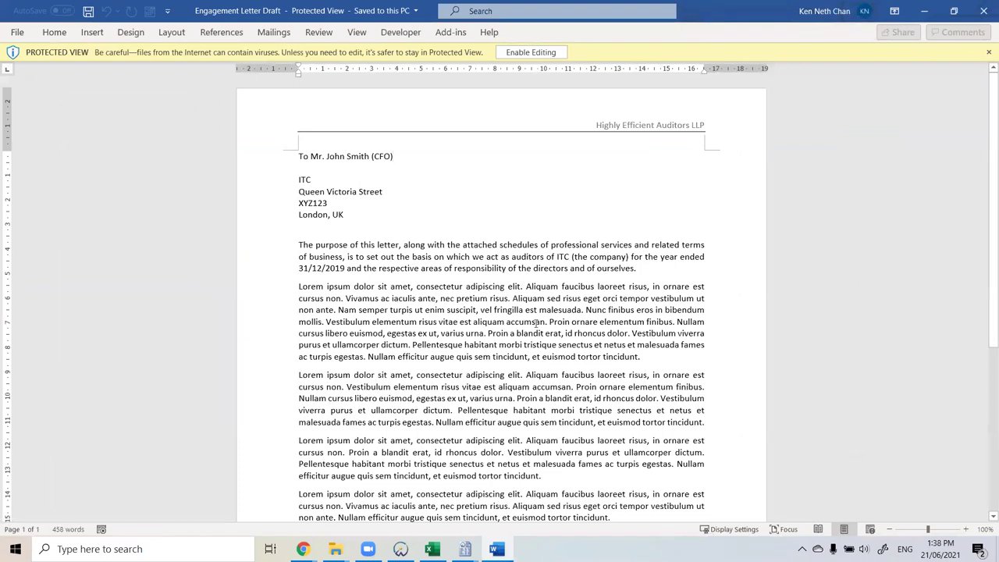
left_click(984, 11)
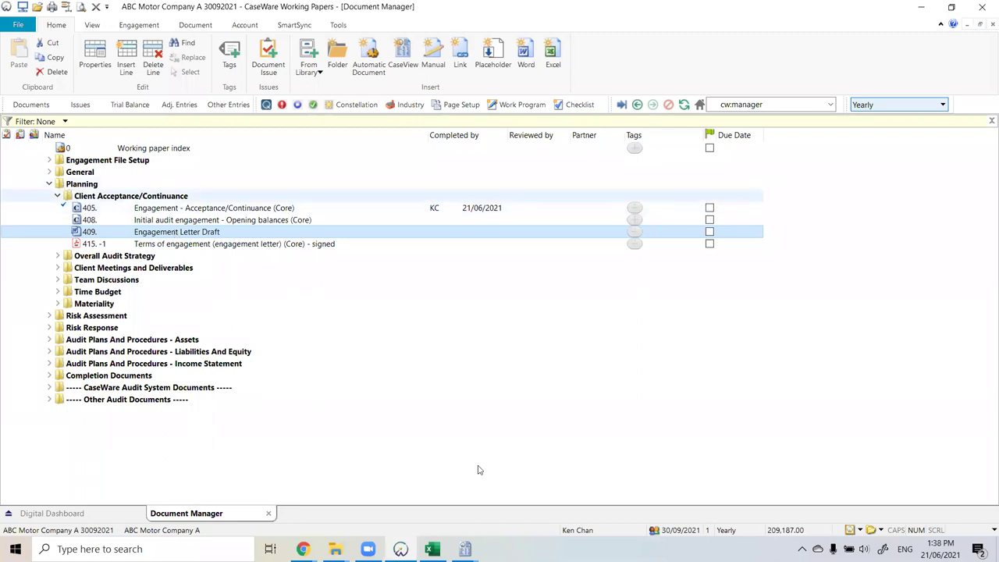
Step: Copy AINT - 54 Acc - Full Map - Final from ICAB Training's Trial Balances folder into Client Acceptance/Continuance, directly after document 415.-1
mouse_move(336, 548)
left_click(391, 488)
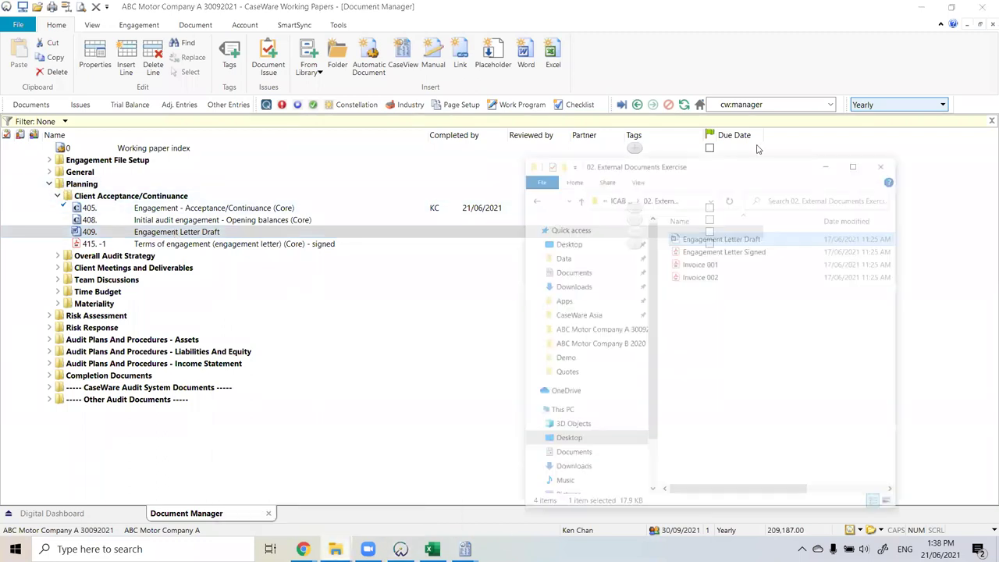
left_click(656, 157)
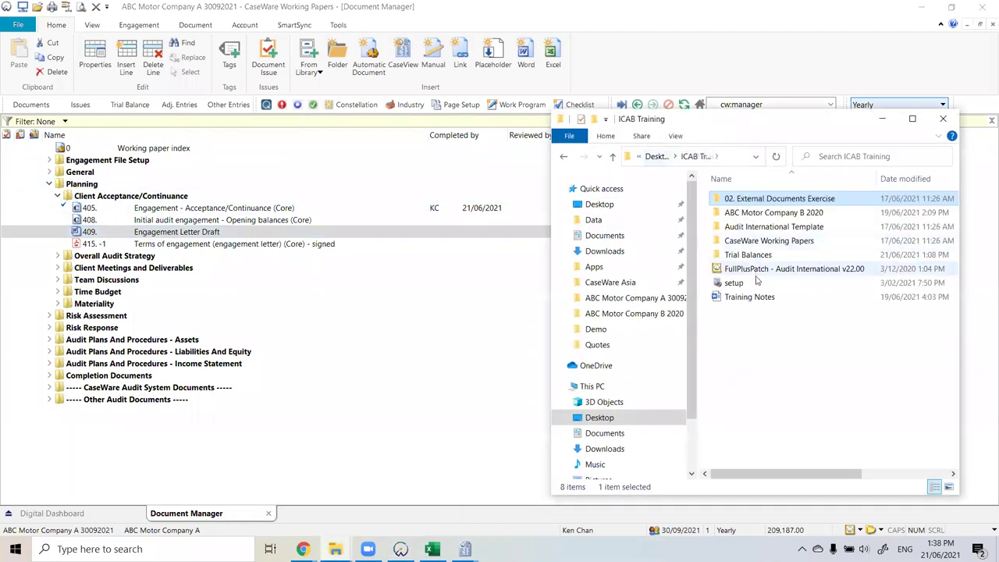
double_click(750, 256)
left_click_drag(826, 200, 265, 252)
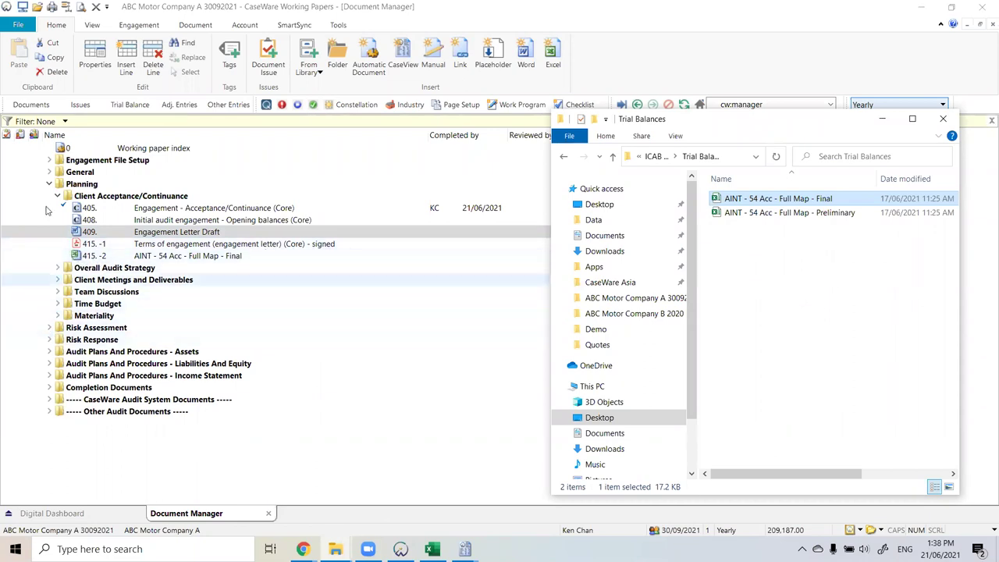
Step: Look briefly into the Risk Assessment folder, and collapse Client Acceptance/Continuance and the Planning folder
left_click(50, 328)
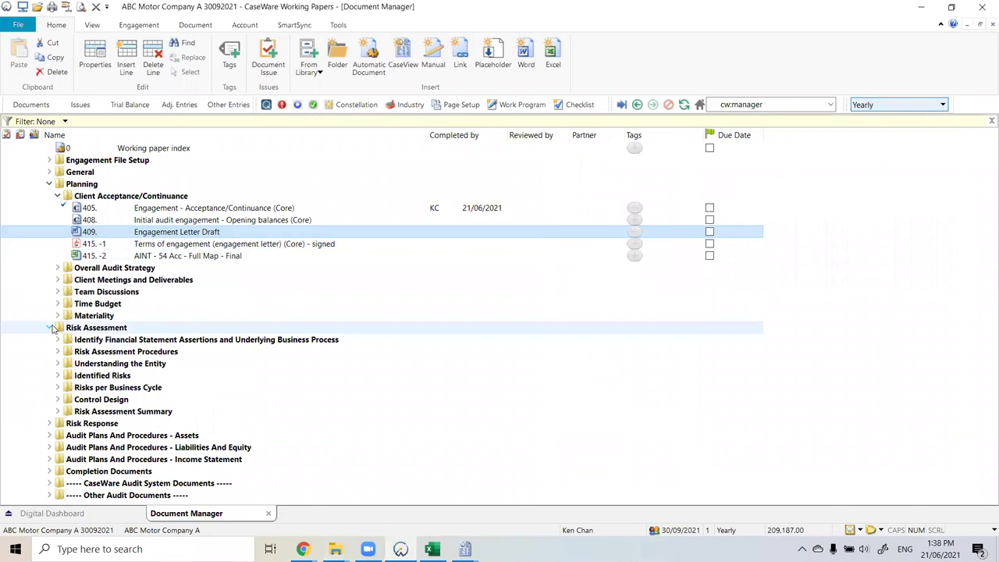
left_click(50, 328)
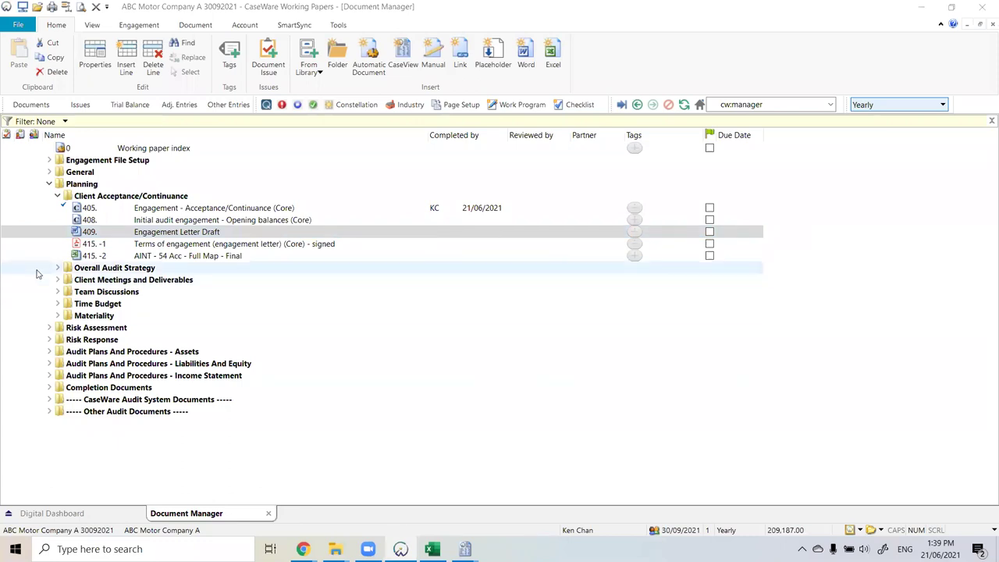
left_click(57, 196)
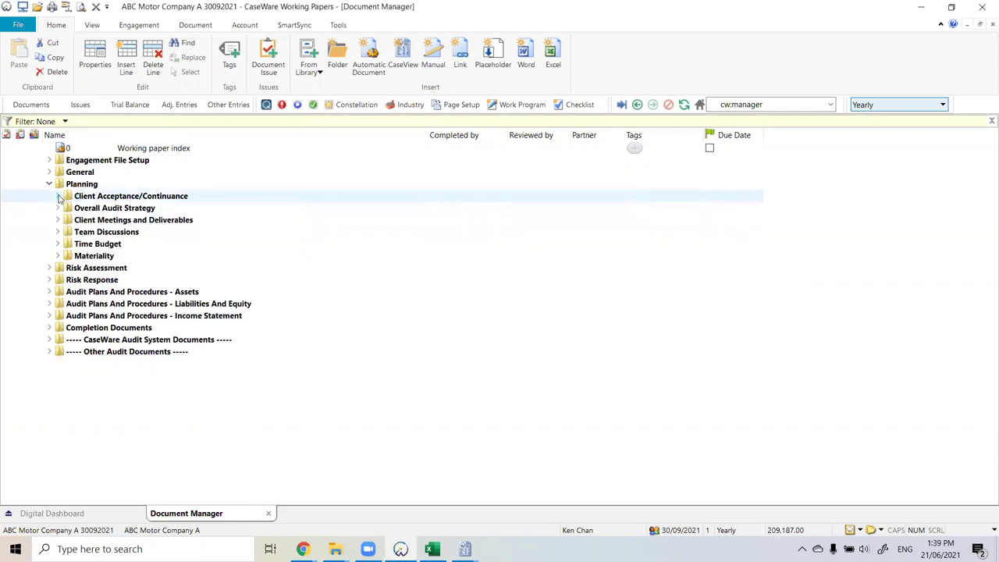
left_click(49, 185)
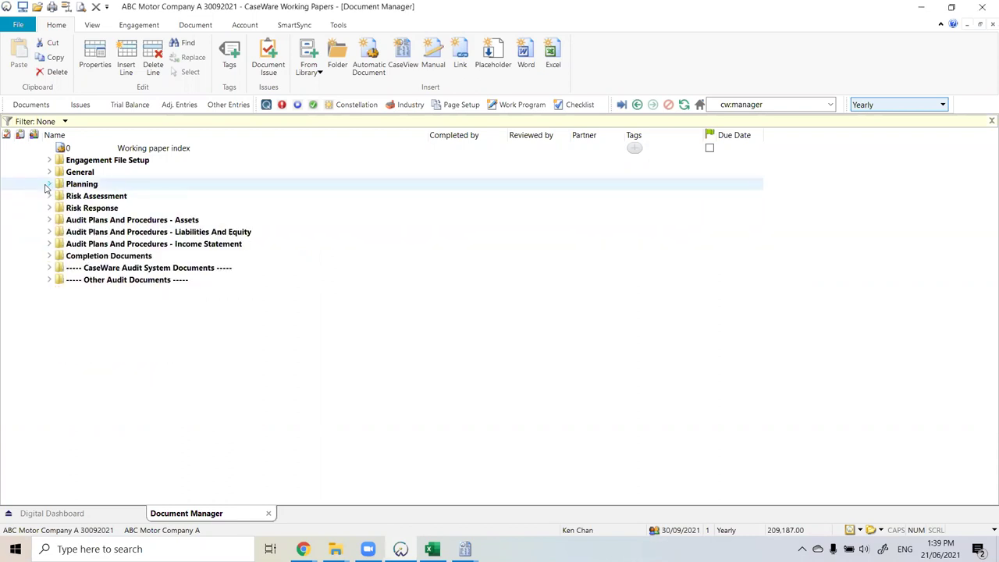
left_click(58, 187)
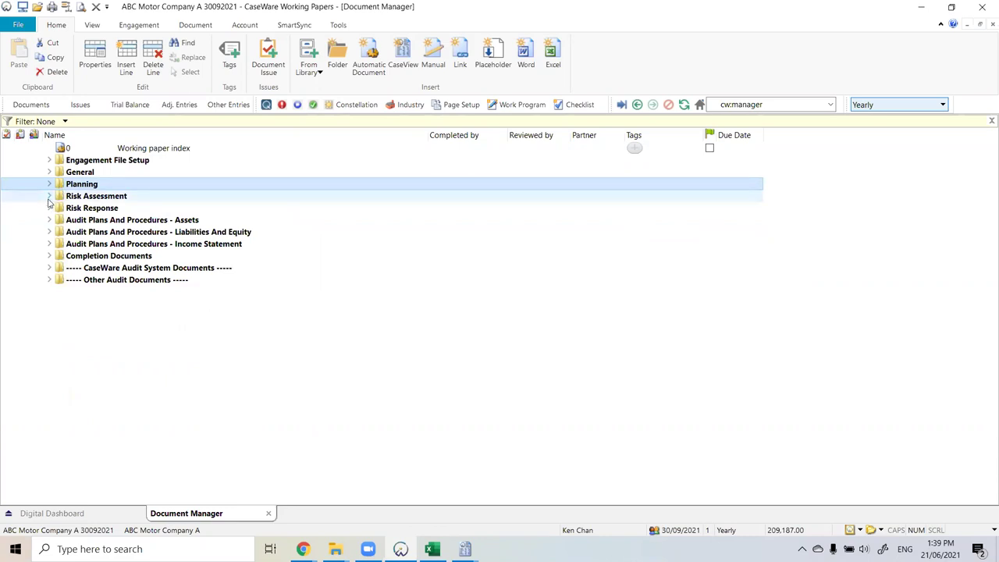
Step: Expand Planning and its Client Acceptance/Continuance, Overall Audit Strategy, and Client Meetings and Deliverables subfolders
left_click(50, 185)
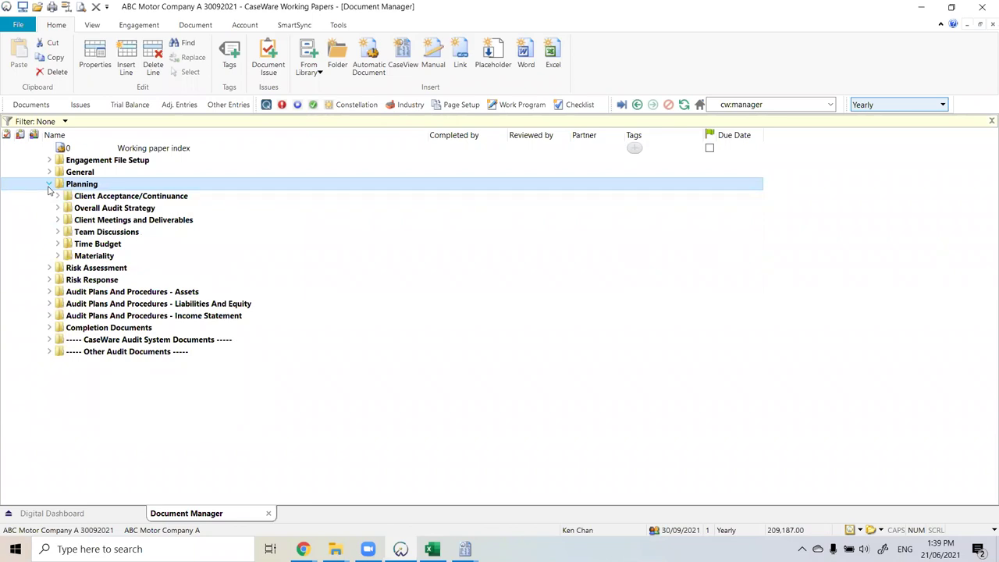
left_click(57, 196)
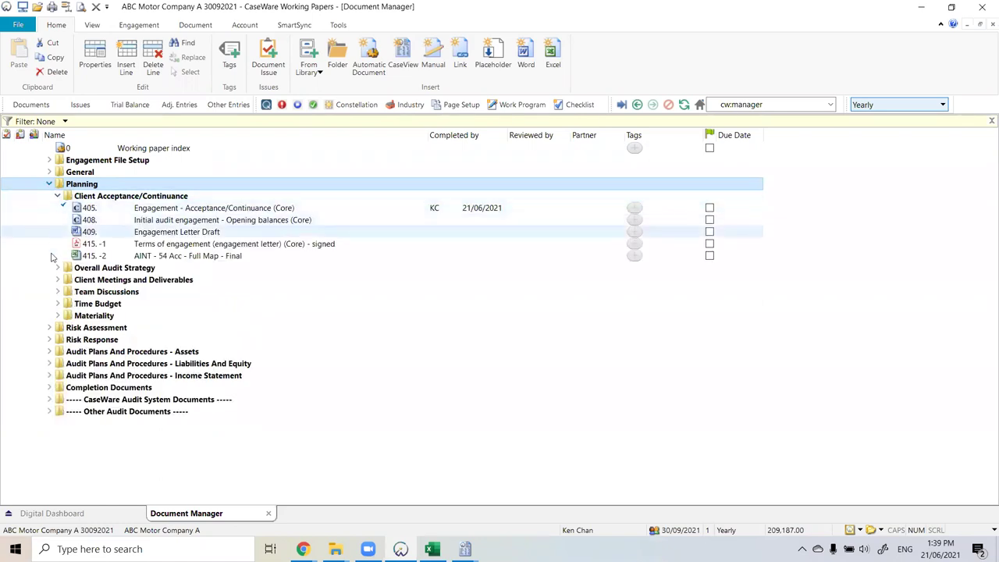
left_click(57, 268)
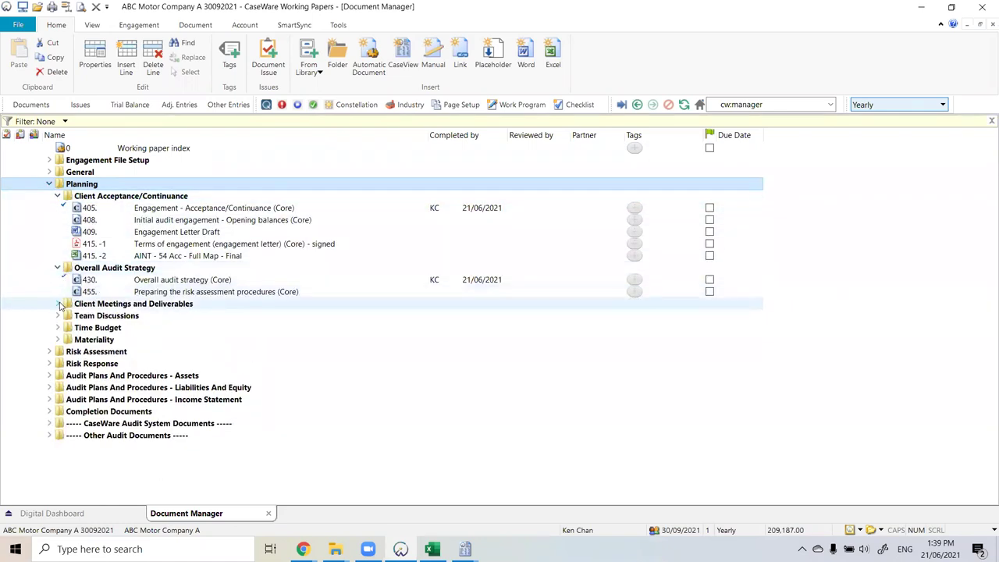
left_click(58, 304)
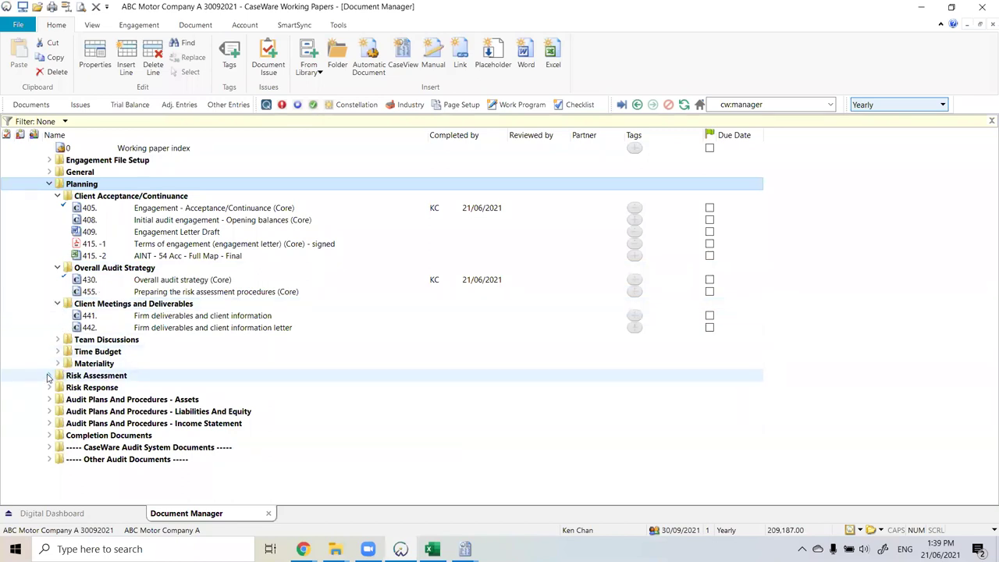
Step: Expand the Risk Assessment folder and look briefly into Risk Response, leaving Risk Response collapsed
left_click(49, 375)
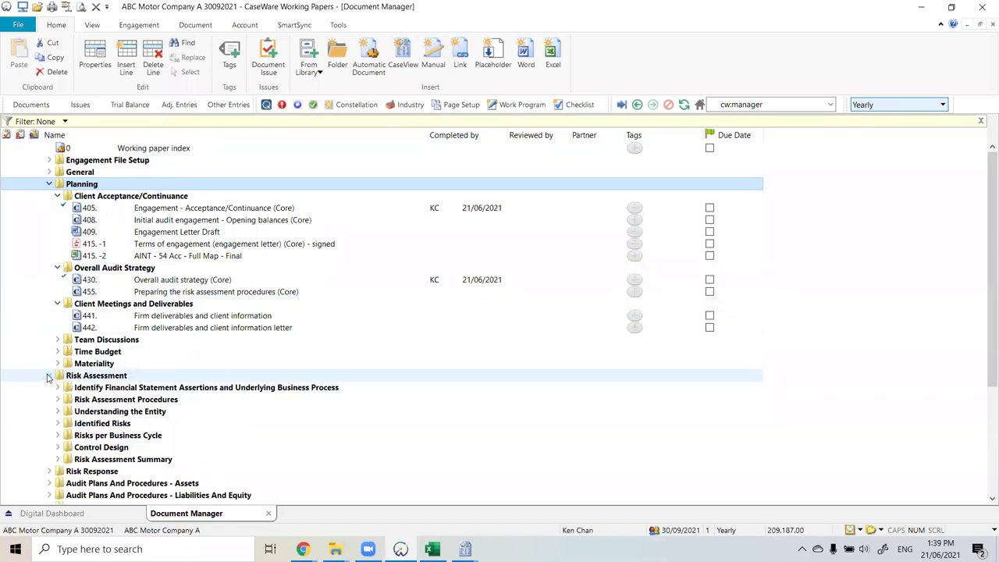
scroll(51, 434, "down", 1)
left_click(49, 436)
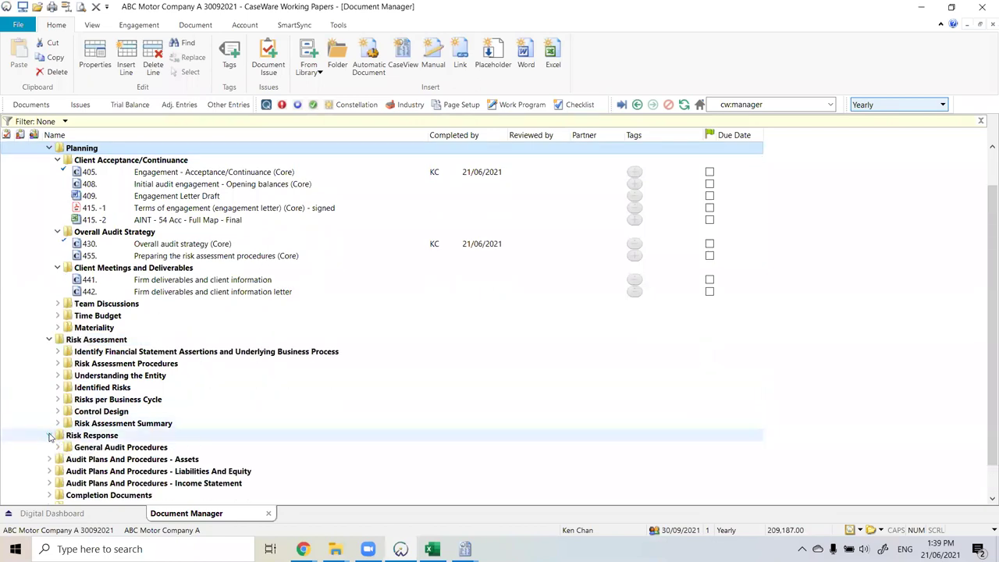
left_click(50, 435)
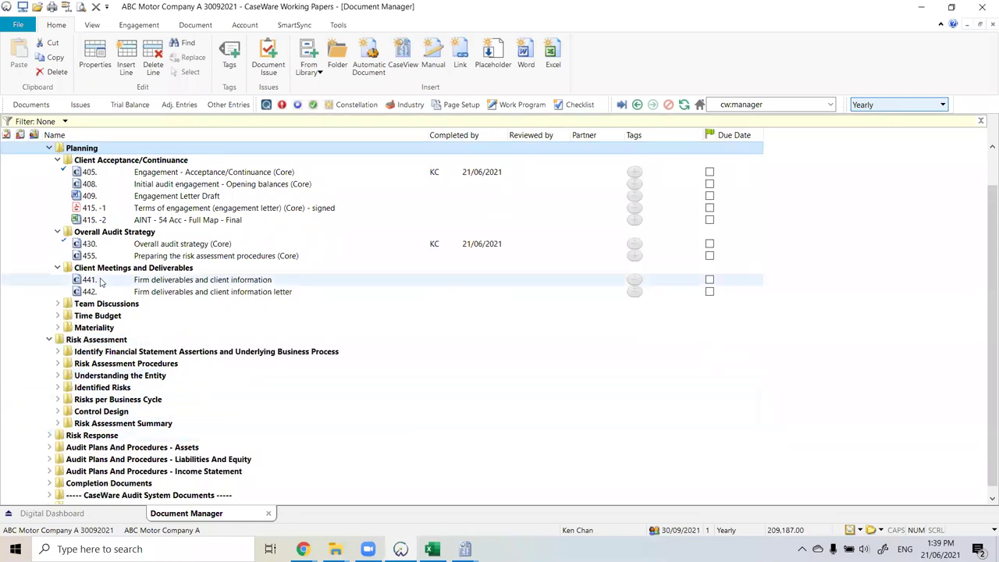
Step: Look briefly into the General folder and collapse the three open subfolders under Planning
scroll(100, 284, "up", 1)
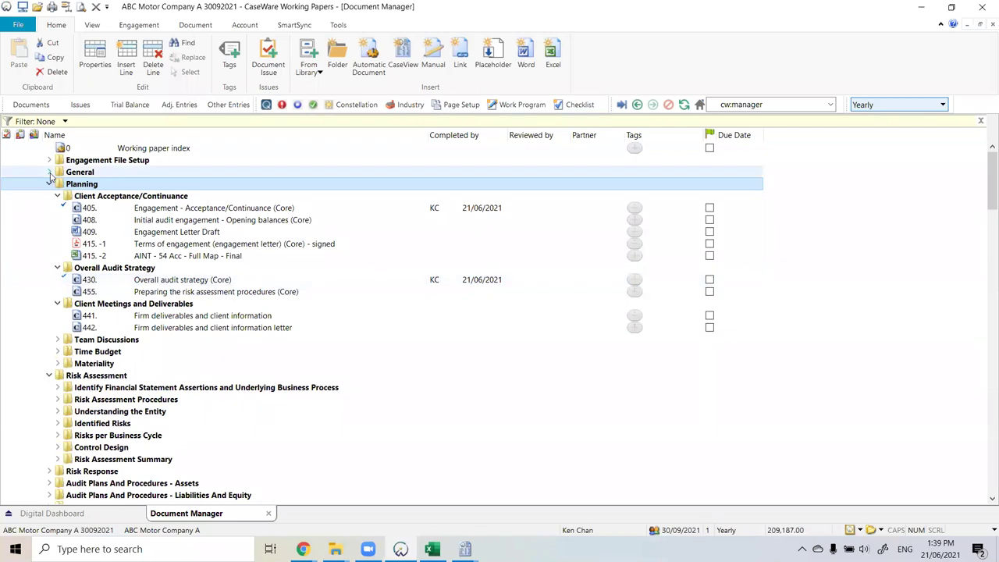
left_click(49, 172)
left_click(49, 173)
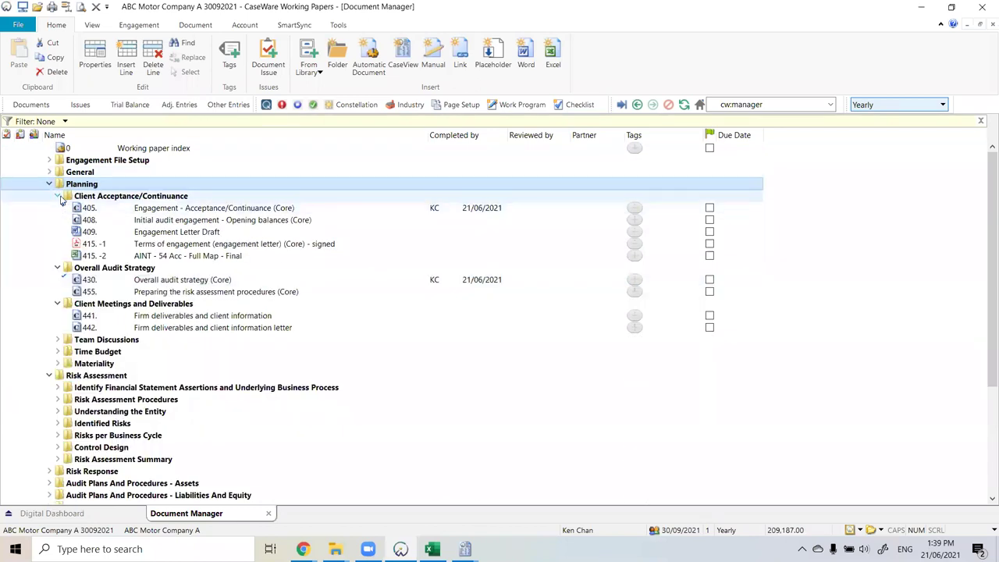
left_click(60, 198)
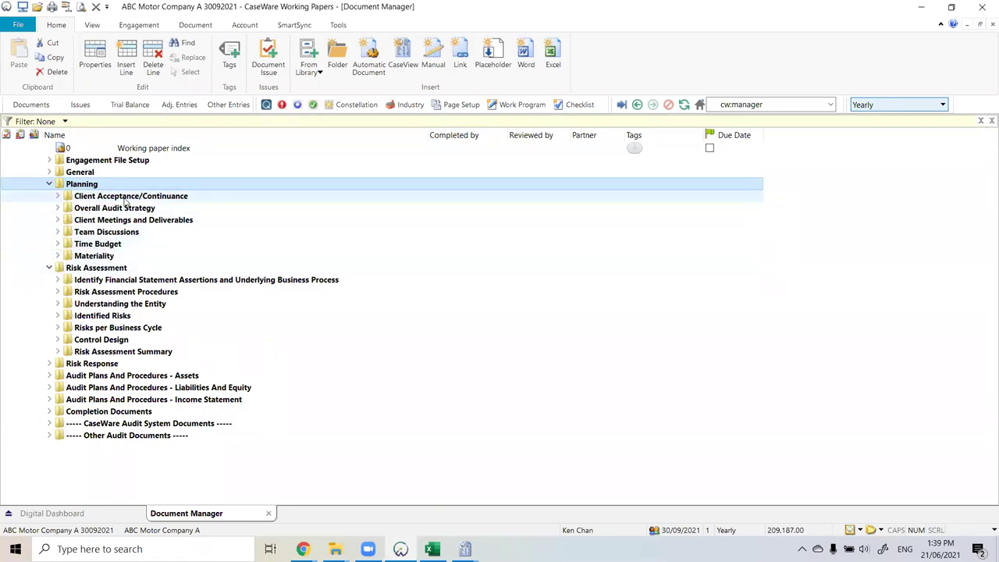
Step: Create a new folder named Independence directly after Materiality in the Planning folder
right_click(143, 257)
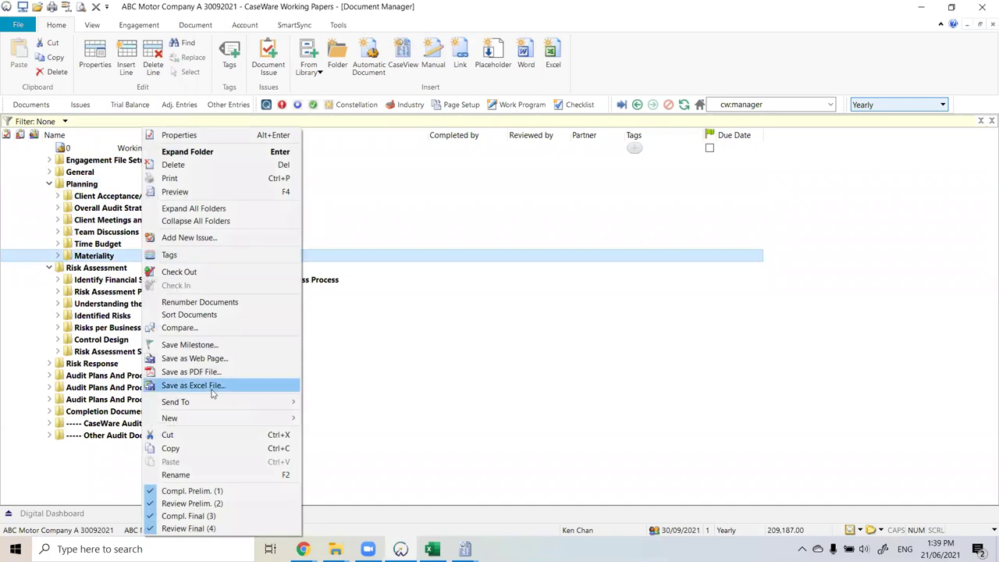
mouse_move(211, 418)
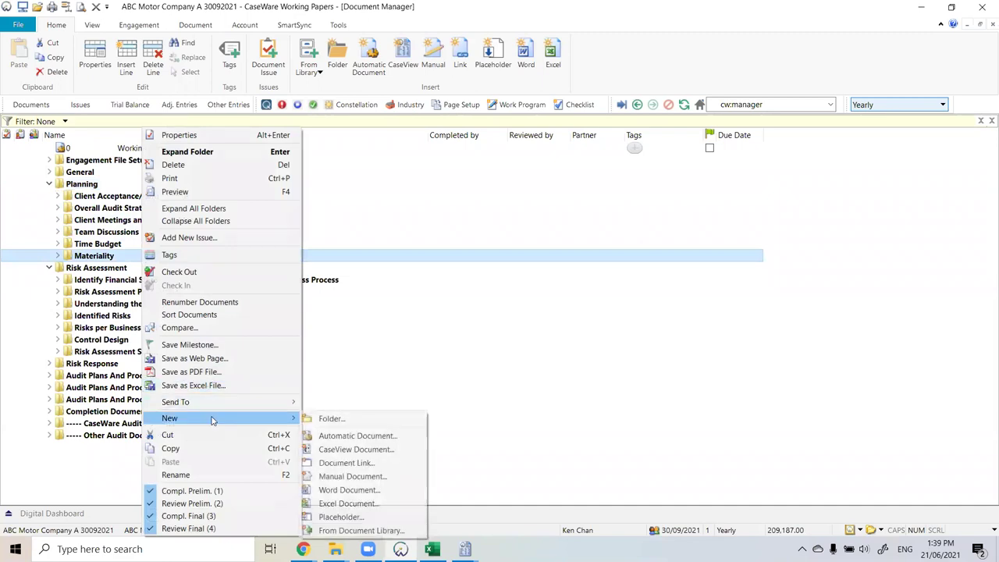
left_click(331, 420)
type("Independe")
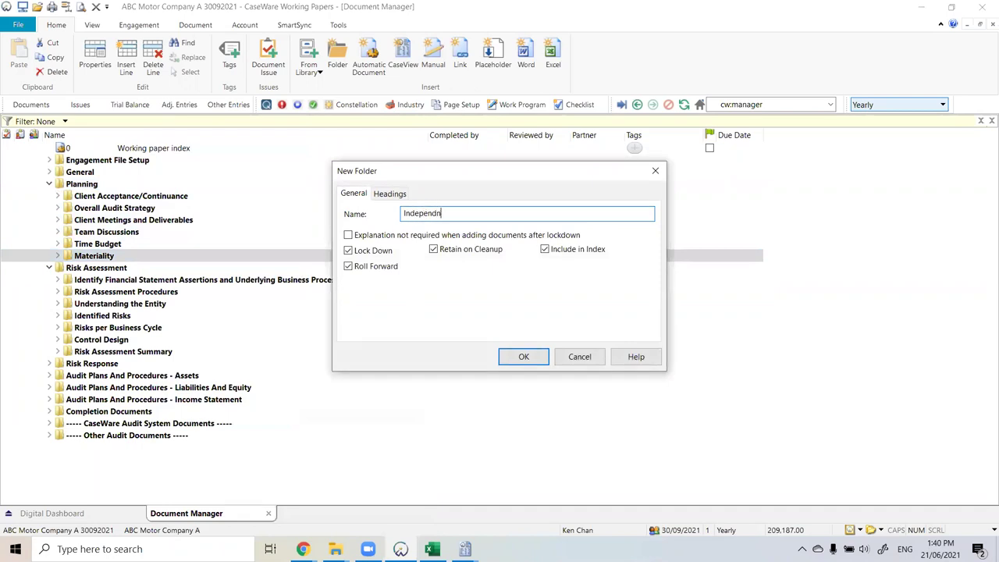
type("nce")
left_click(516, 356)
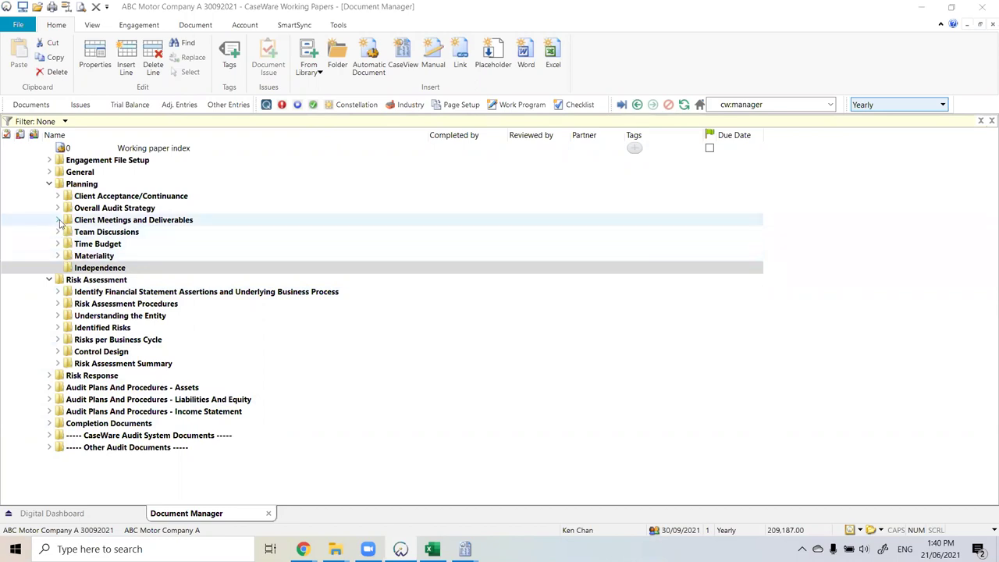
Step: Expand Planning's Client Meetings and Deliverables, Overall Audit Strategy, and Client Acceptance/Continuance subfolders
left_click(59, 220)
left_click(57, 208)
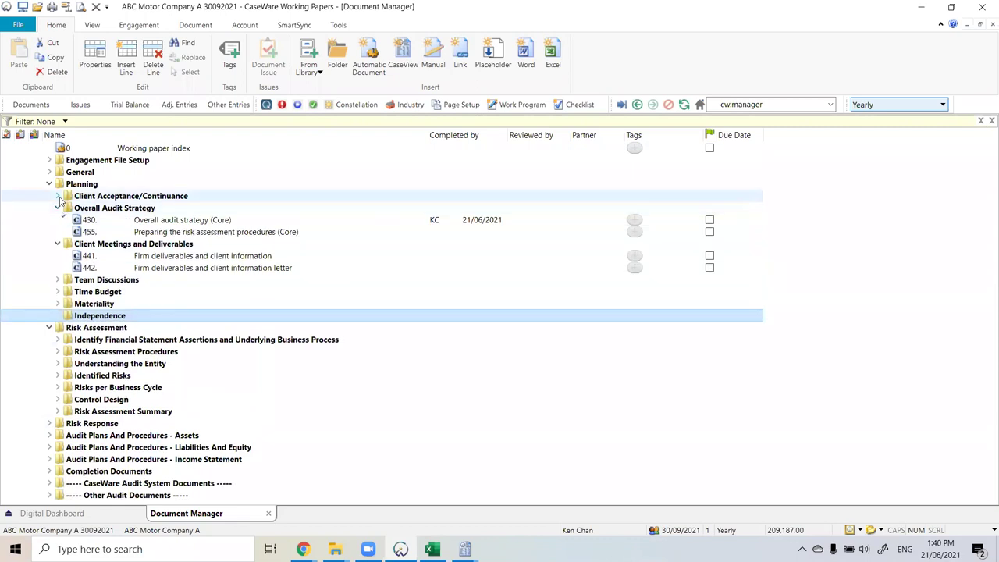
left_click(57, 196)
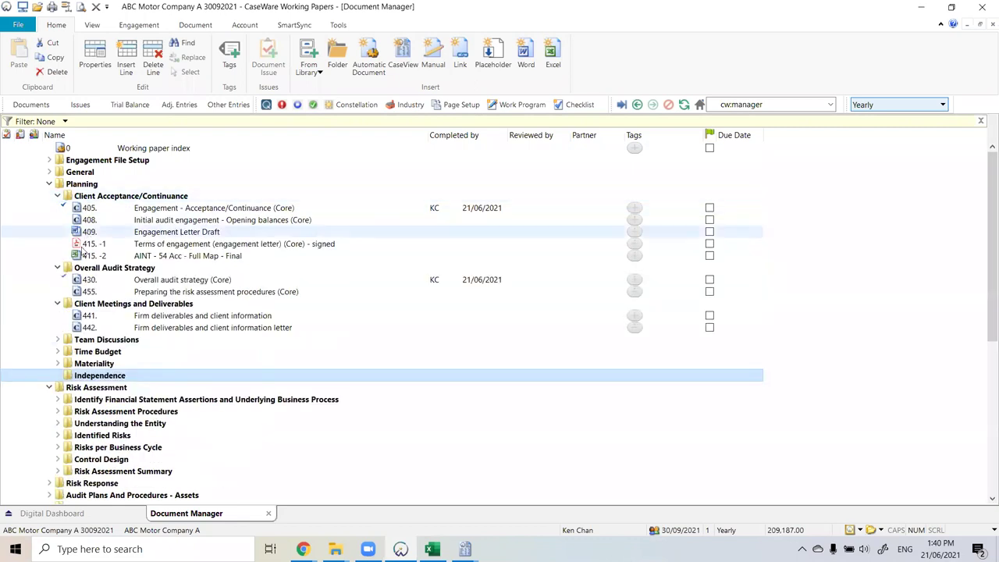
Step: Try to renumber the Engagement Letter Draft document as 408, and leave its properties without saving
left_click(95, 233)
right_click(107, 232)
left_click(129, 223)
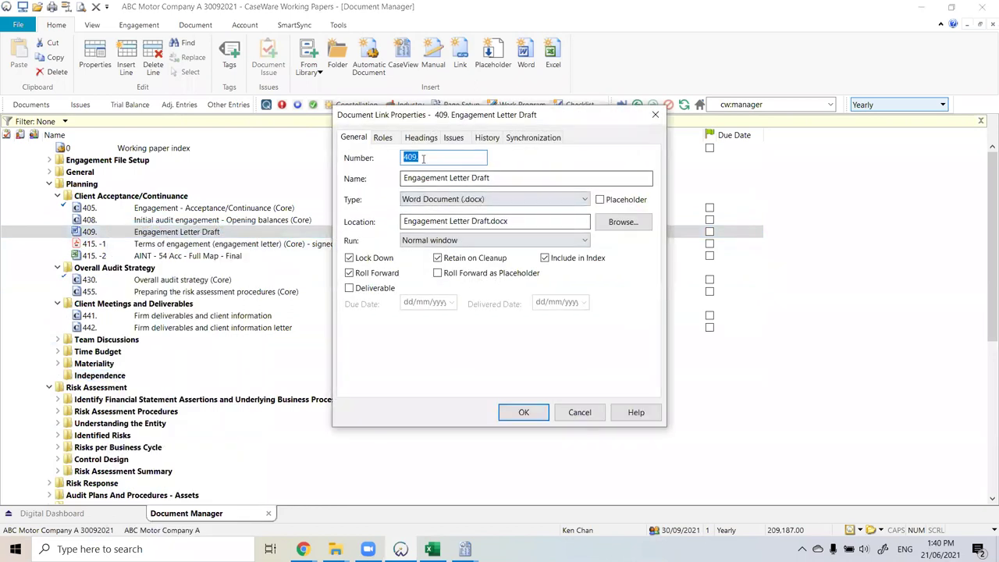
left_click(461, 164)
key("BackSpace")
type("8")
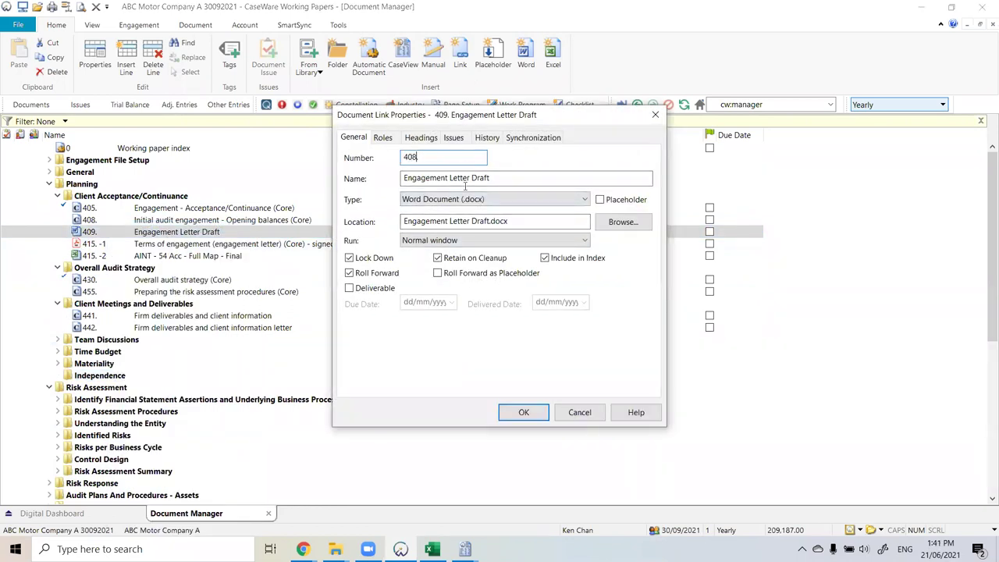
left_click(524, 413)
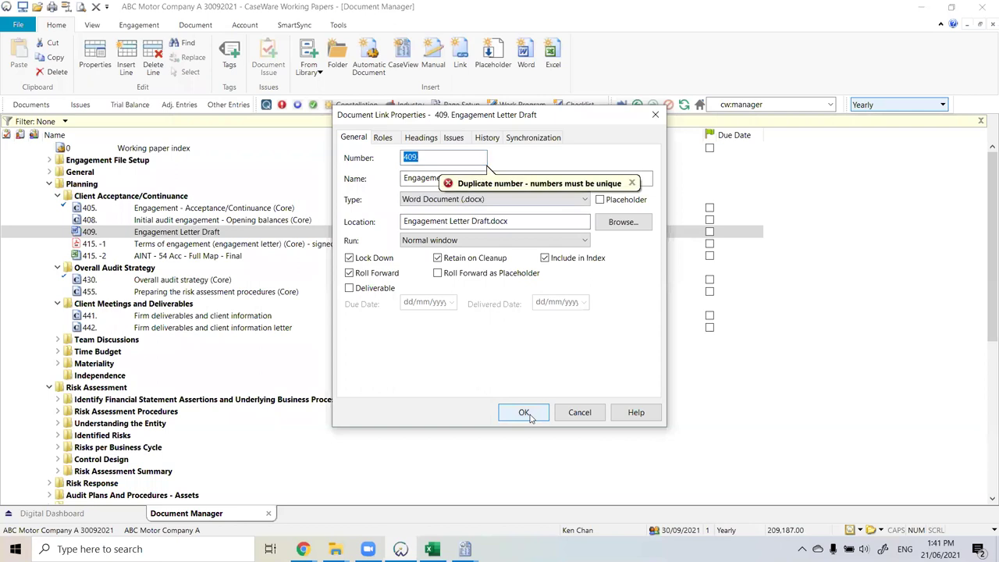
left_click(432, 160)
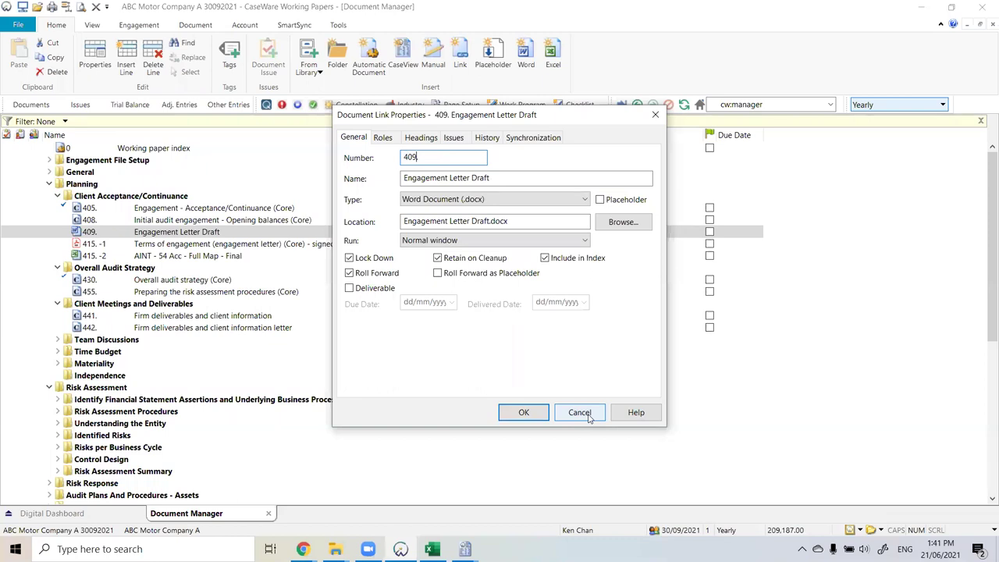
key("BackSpace")
type("8")
left_click(517, 413)
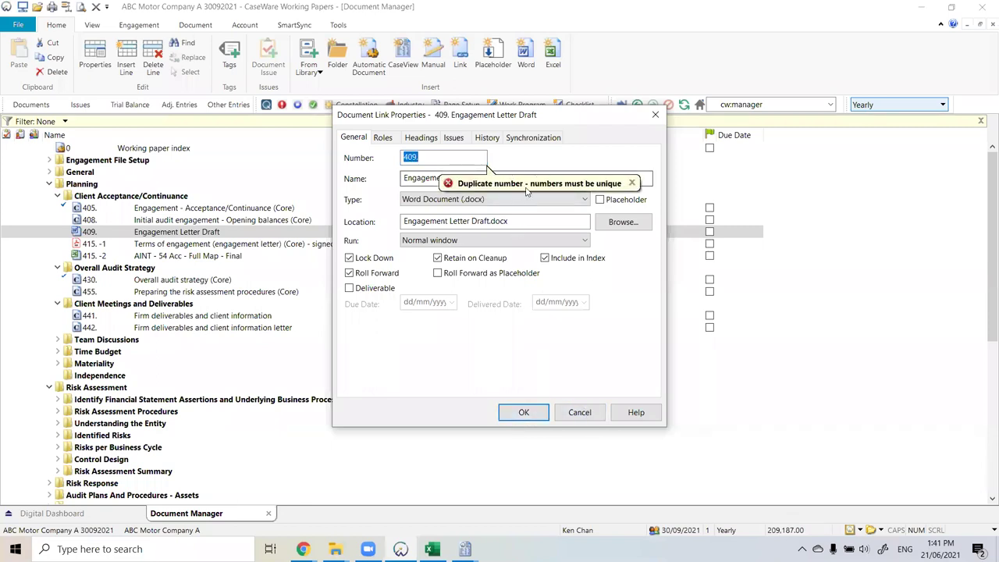
left_click(580, 412)
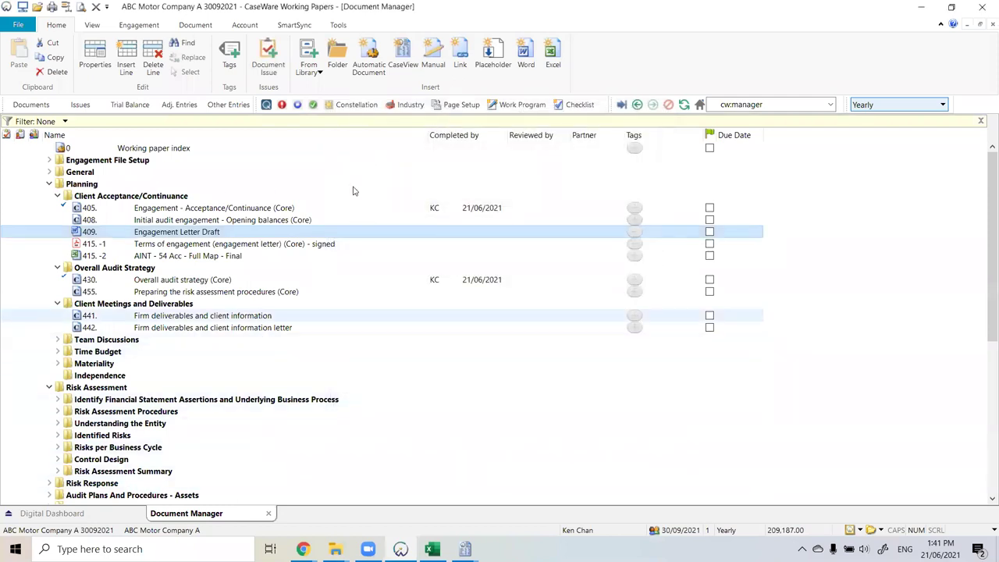
Step: Open the AINT - 54 Acc - Full Map - Final workbook to view its contents, and close it
double_click(170, 256)
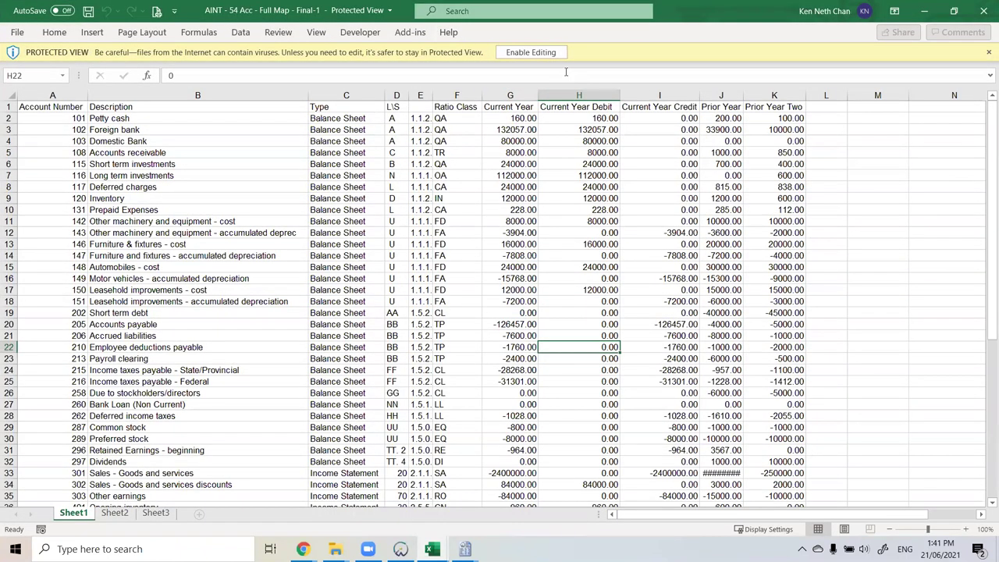
left_click(984, 10)
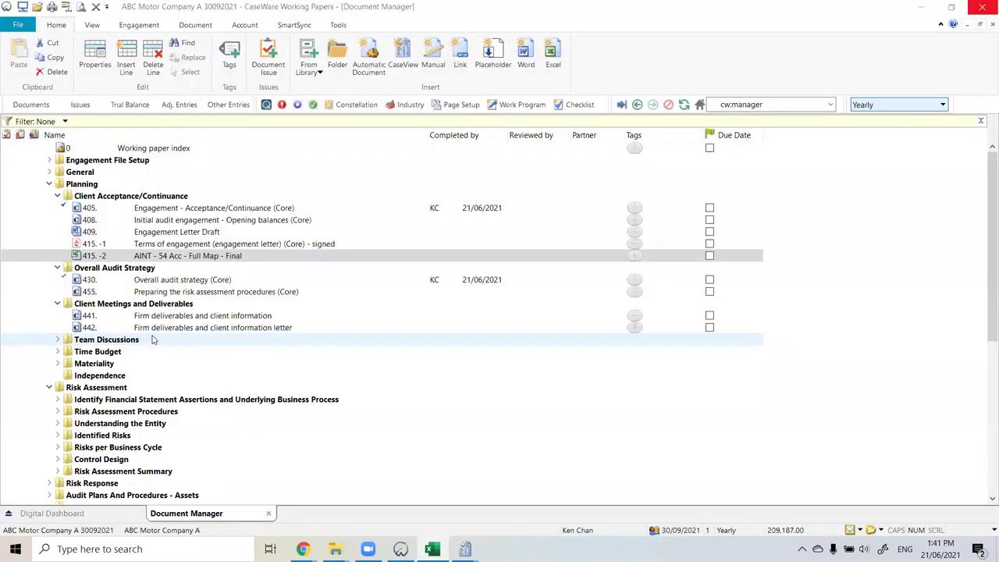
Step: Set the viewer of the signed Terms of engagement document 415.-1 to External viewer - normal window
left_click(233, 246)
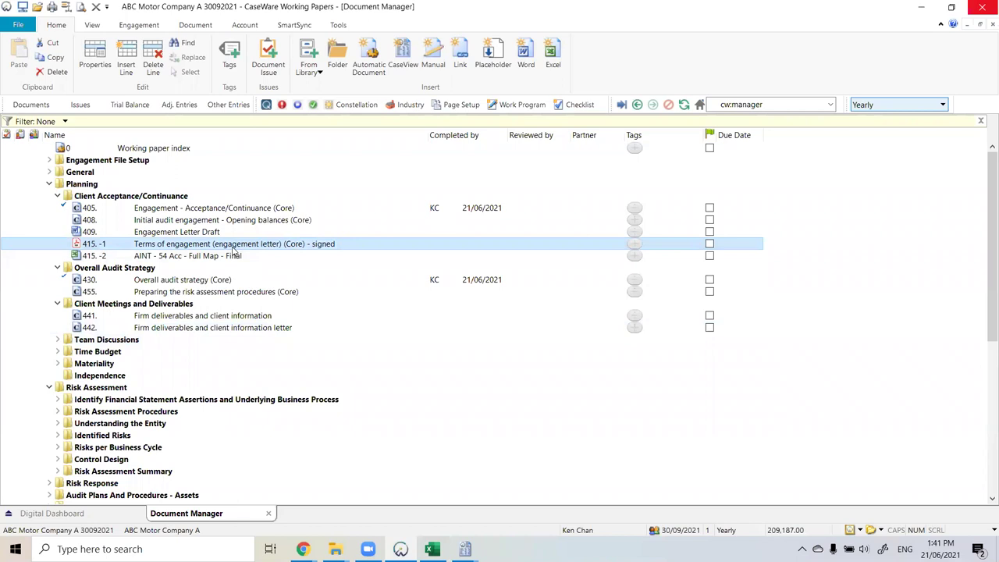
right_click(233, 249)
left_click(254, 225)
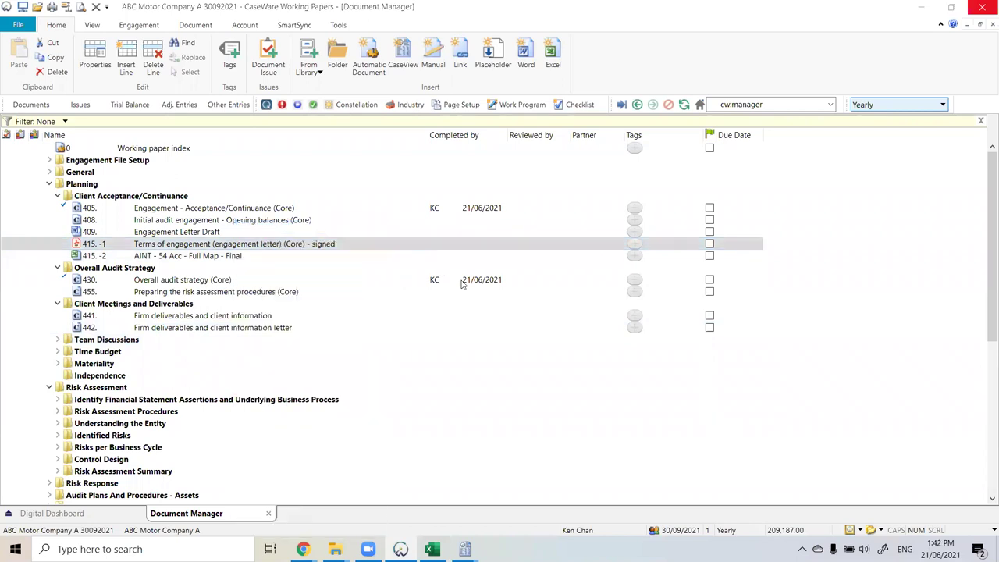
left_click(500, 241)
left_click(460, 258)
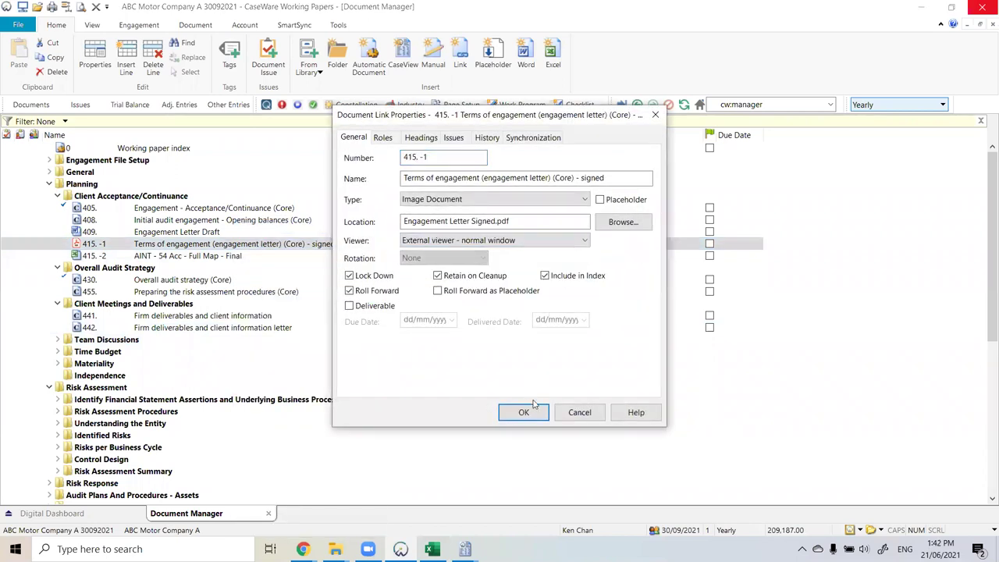
left_click(524, 412)
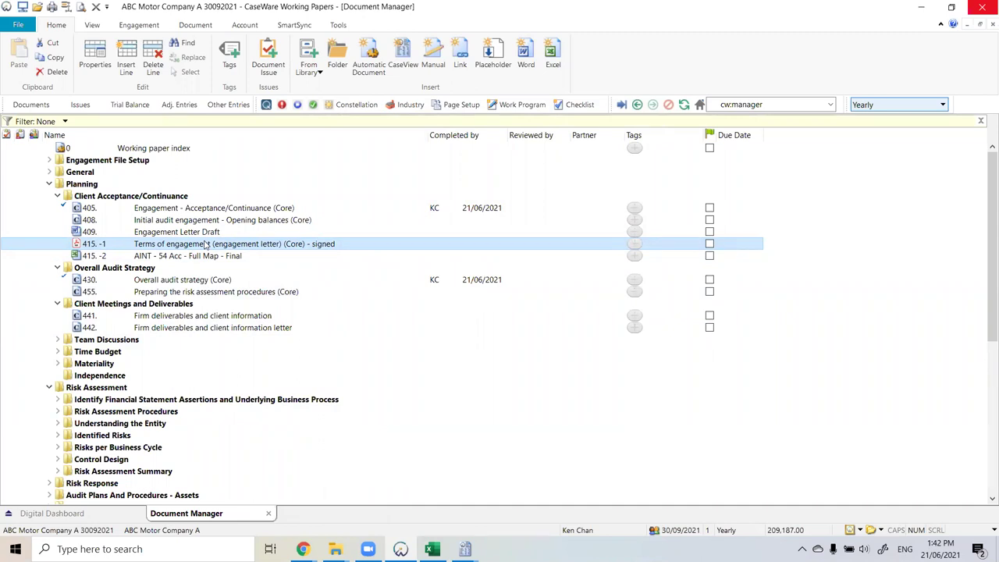
Step: Open the signed Terms of engagement PDF in Adobe Acrobat Reader, examine its opening paragraph, and close it
double_click(205, 243)
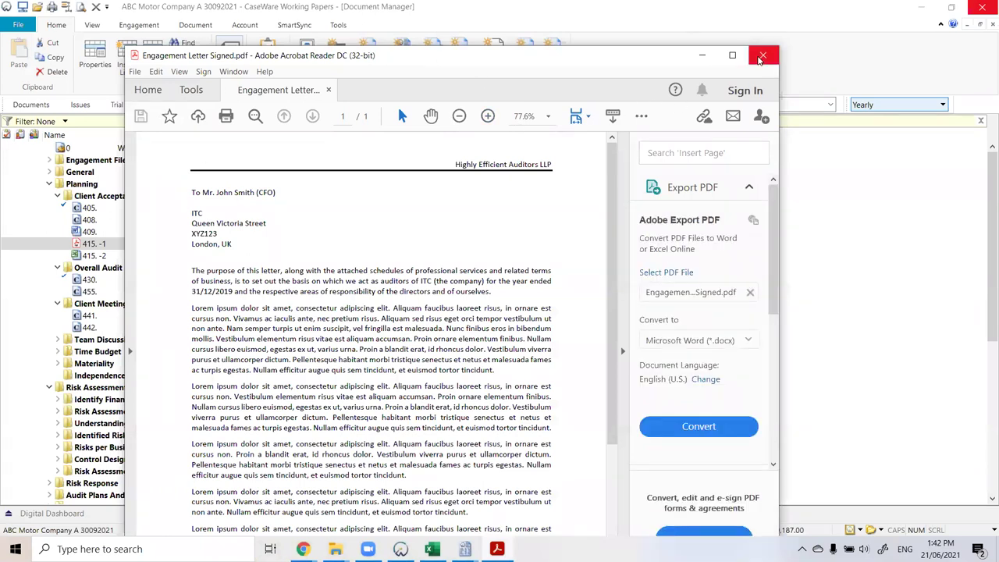
scroll(611, 466, "down", 3)
left_click_drag(611, 467, 614, 203)
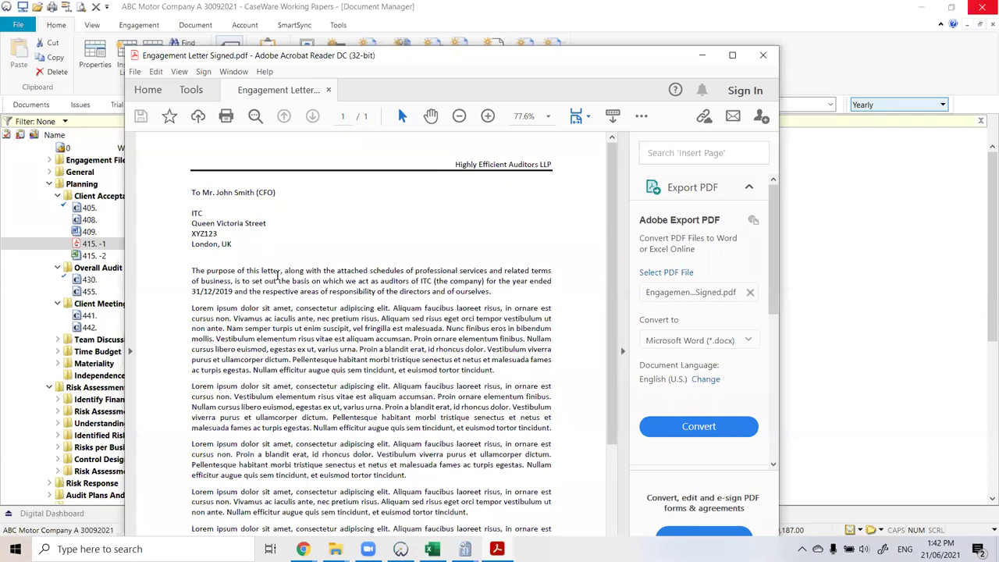
left_click_drag(284, 271, 368, 271)
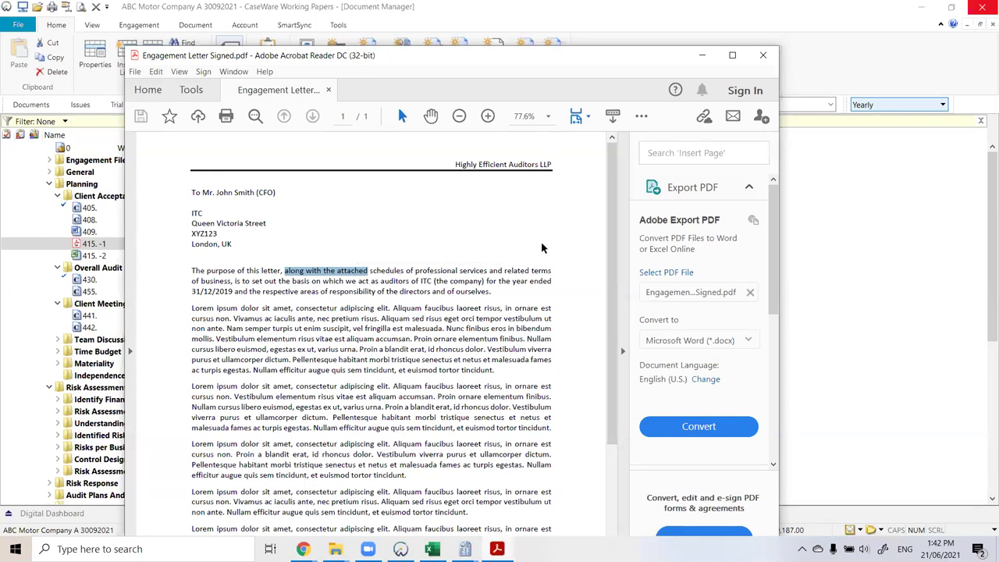
left_click(764, 55)
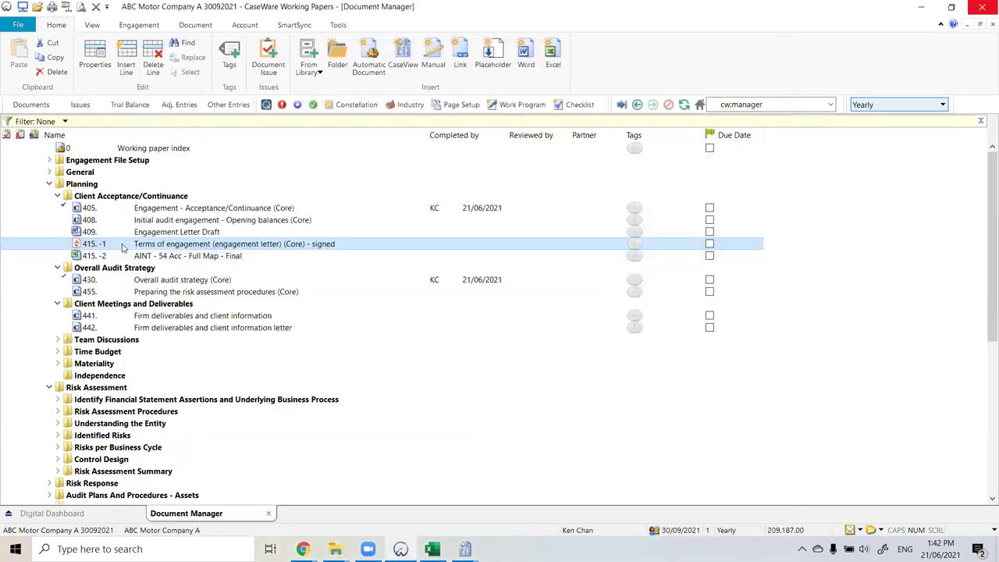
Step: Change the viewer of the signed Terms of engagement document 415.-1 to Internal image viewer
right_click(122, 248)
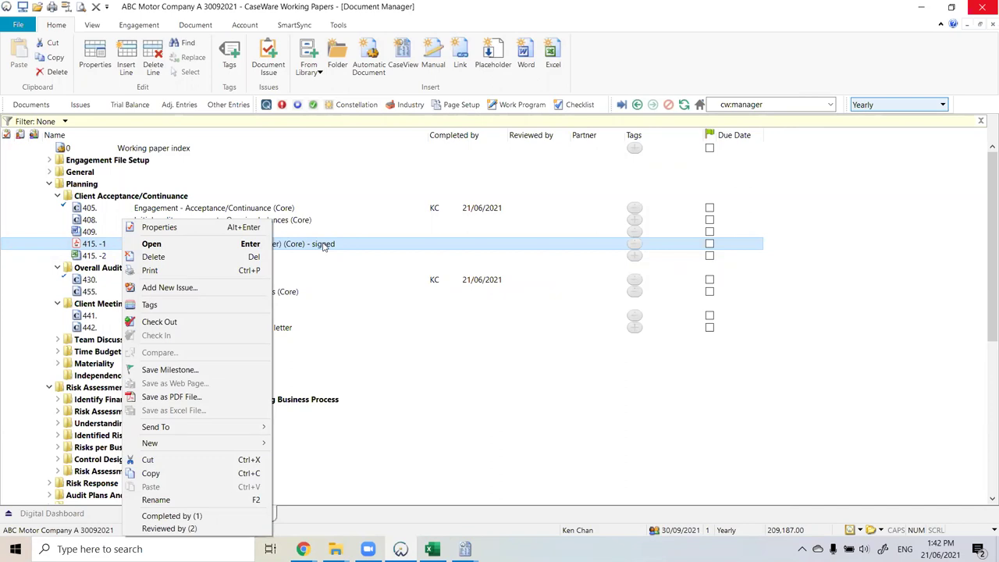
left_click(238, 227)
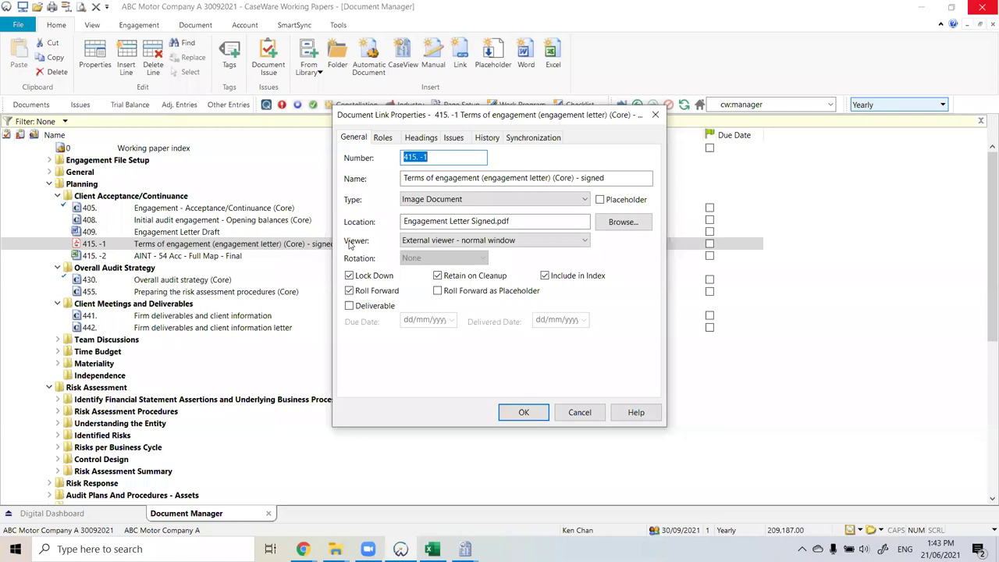
left_click(519, 241)
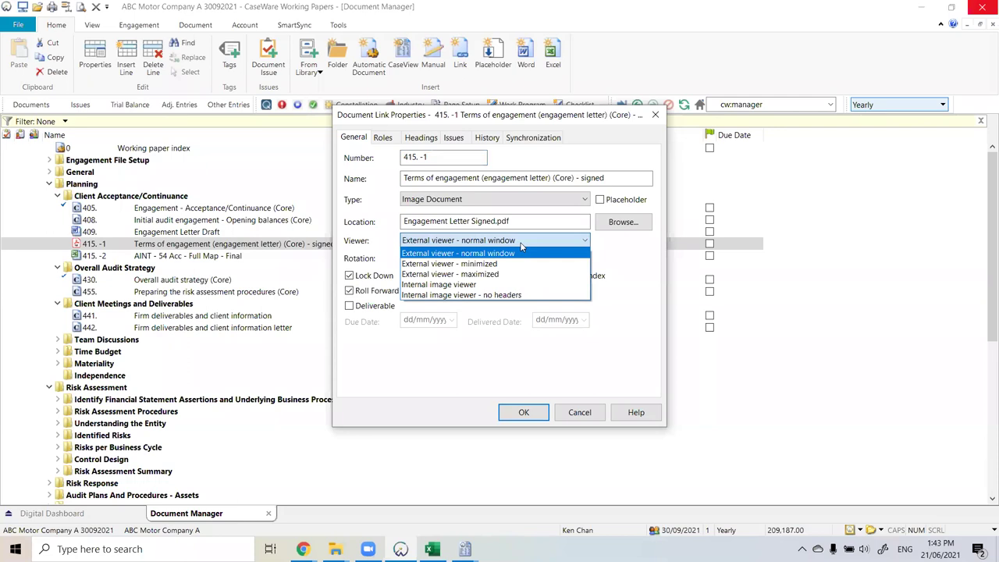
left_click(490, 287)
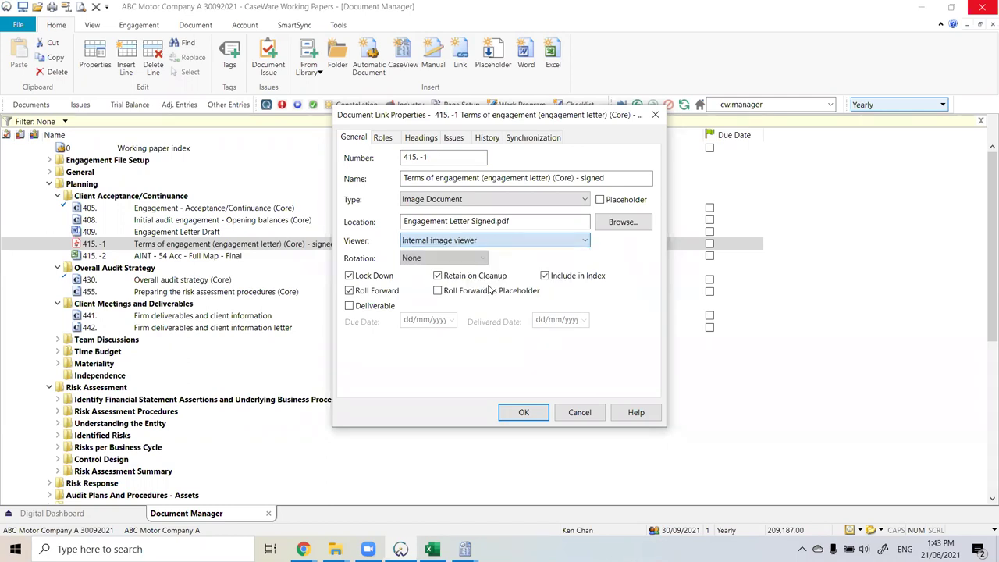
left_click(534, 418)
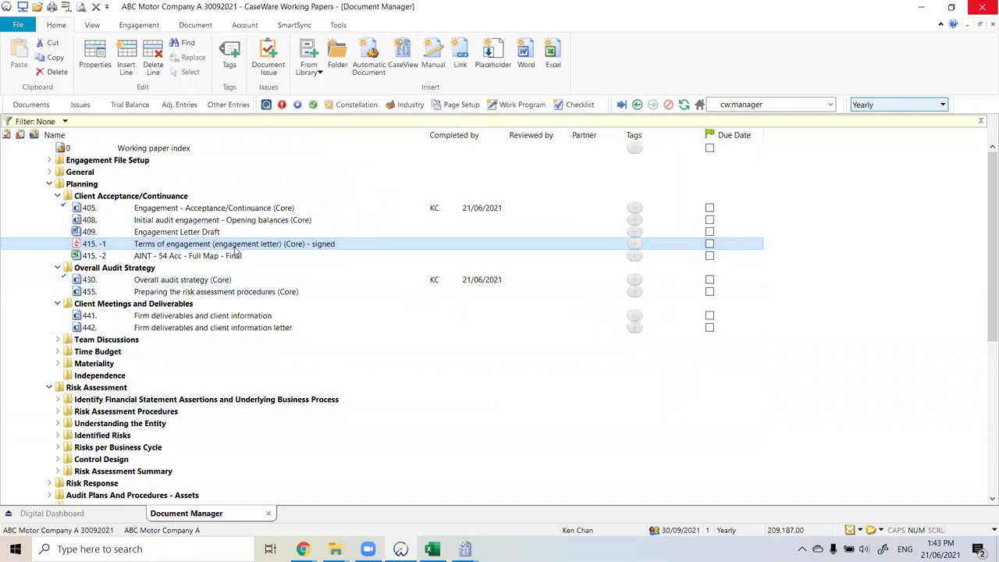
Step: Open document 415.-1 in the internal viewer, glance at the Digital Dashboard, and return to the letter
double_click(234, 247)
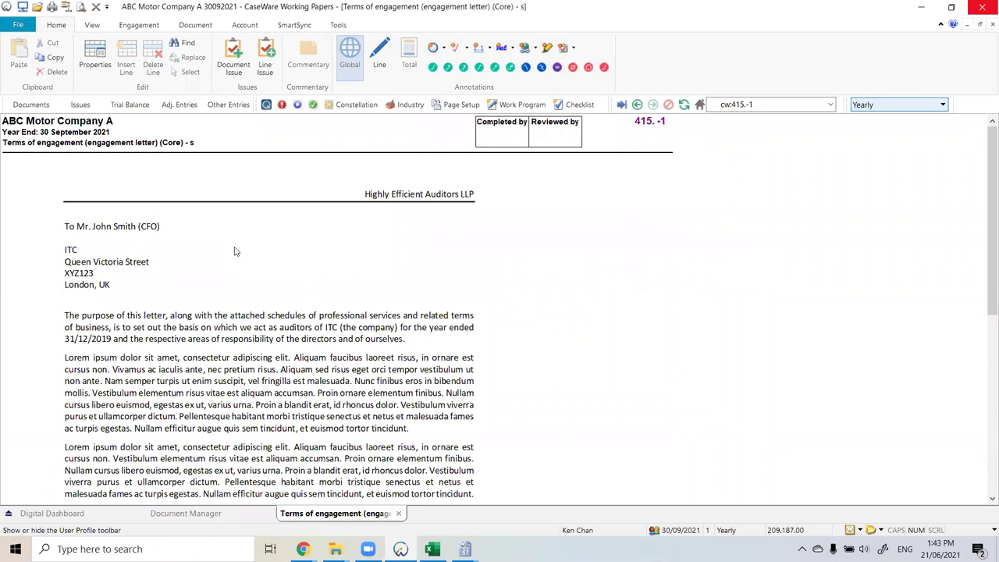
left_click(91, 516)
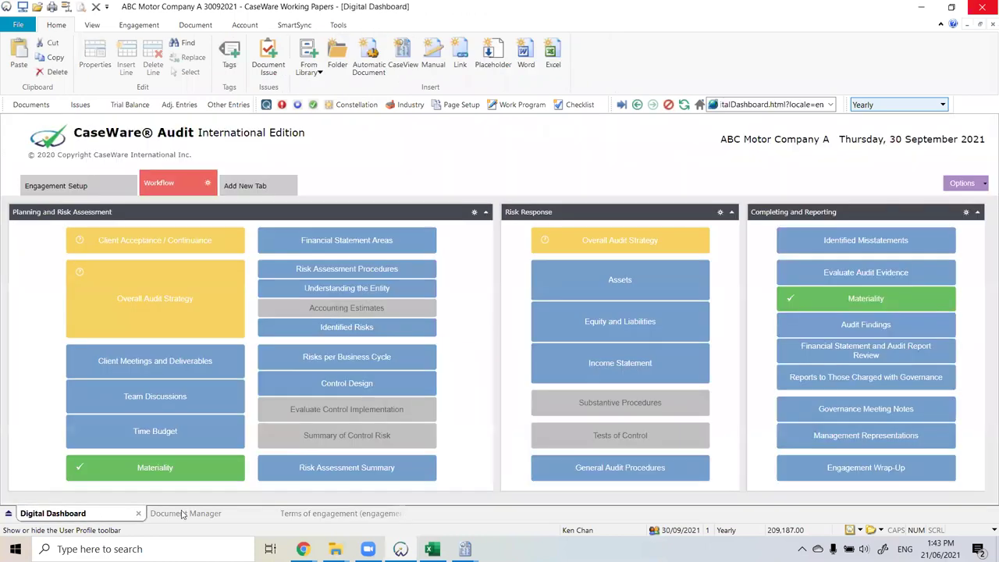
left_click(336, 517)
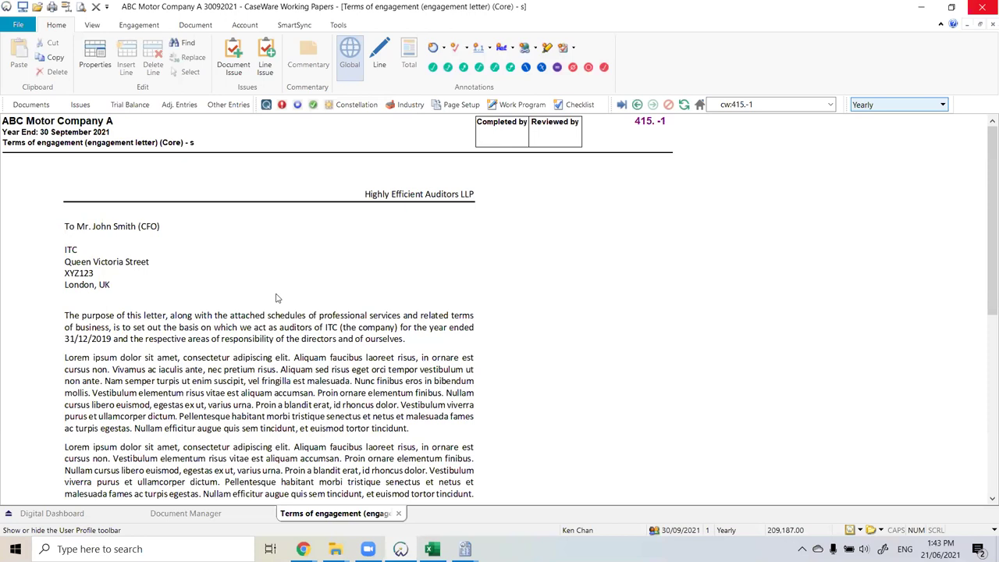
Step: Place two green tickmarks beside the letter's addressee line and a blue tickmark after the Highly Efficient Auditors LLP header
double_click(434, 68)
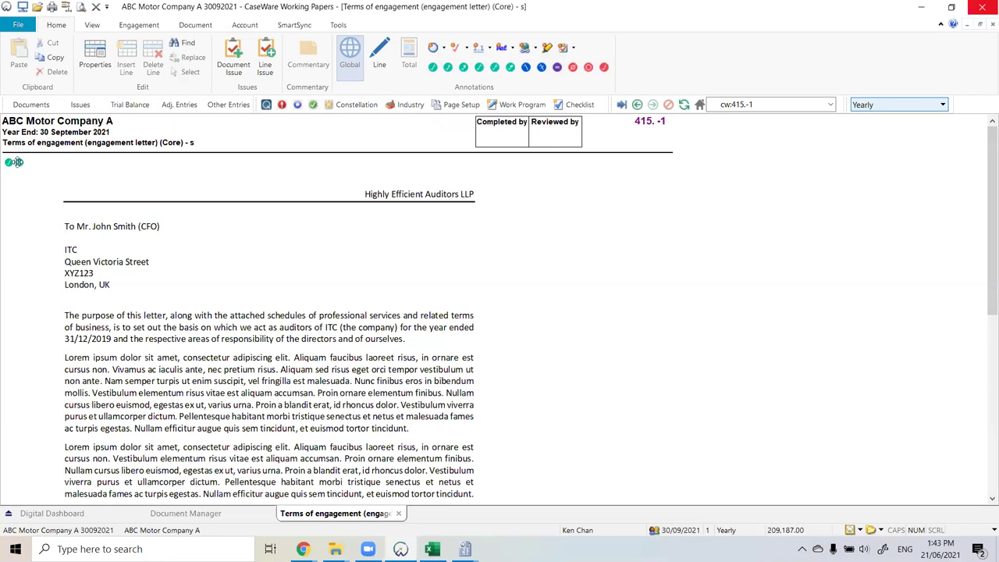
mouse_move(142, 214)
left_mouse_down()
mouse_move(181, 239)
mouse_move(171, 225)
left_mouse_up()
left_click(393, 149)
mouse_move(8, 161)
left_mouse_down()
mouse_move(308, 230)
mouse_move(484, 195)
left_mouse_up()
left_click(537, 228)
Step: Enlarge the letter view to 150% and check the details of the green and blue tickmarks
left_click(93, 25)
left_click(435, 43)
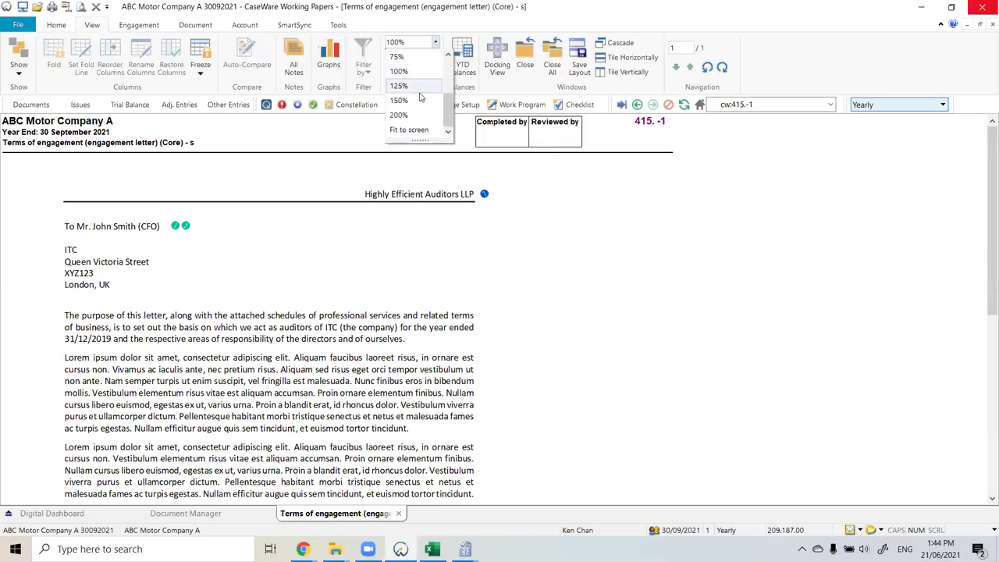
left_click(420, 99)
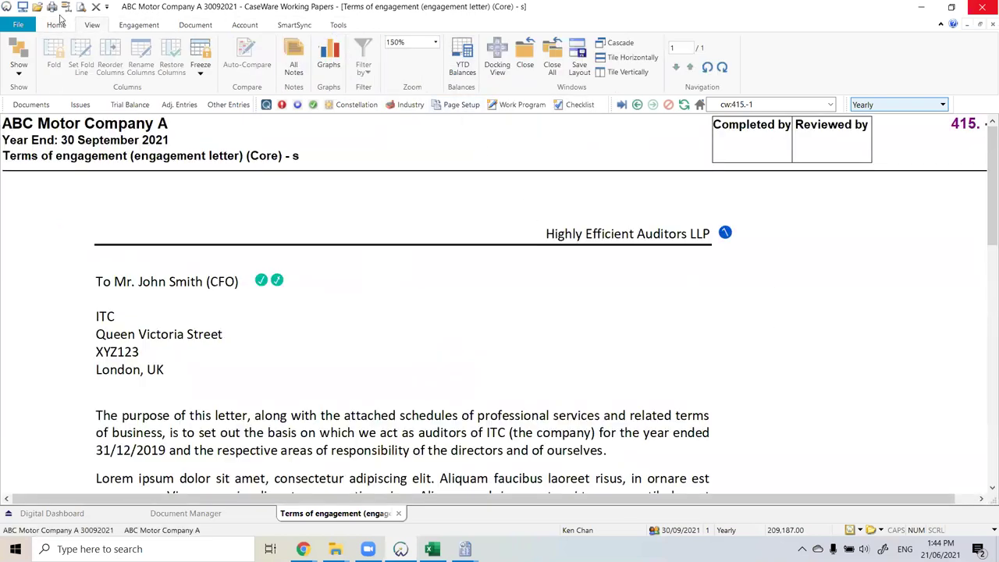
left_click(60, 25)
mouse_move(264, 288)
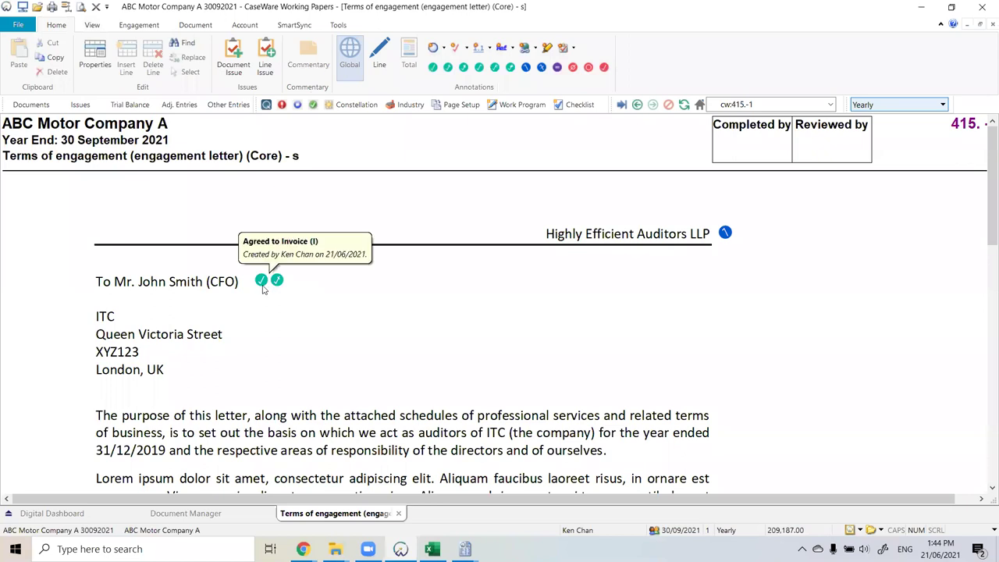
mouse_move(726, 235)
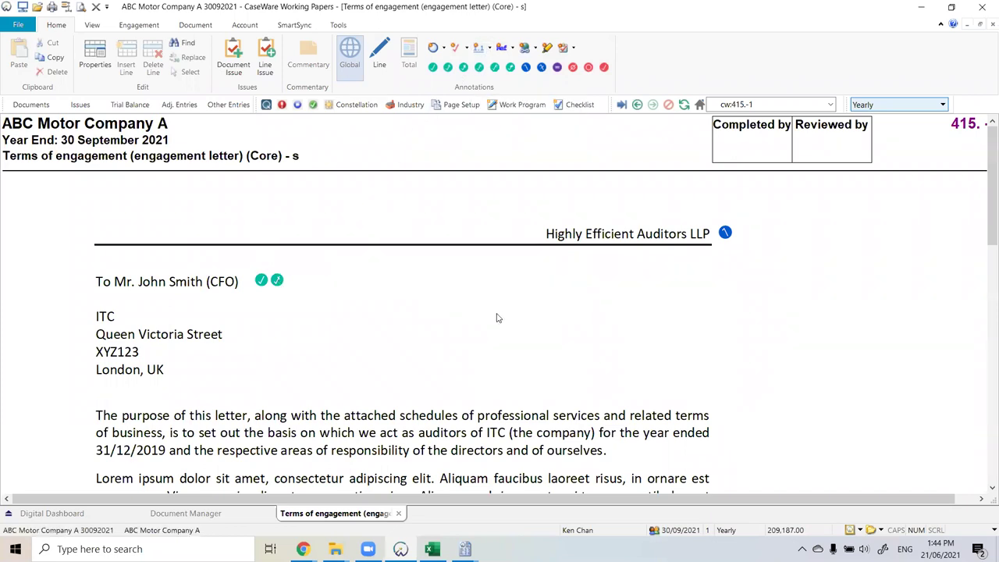
Step: Insert a reference to document 409 Engagement Letter Draft from the Client Acceptance/Continuance folder and place it above the letter's header line
left_click(328, 193)
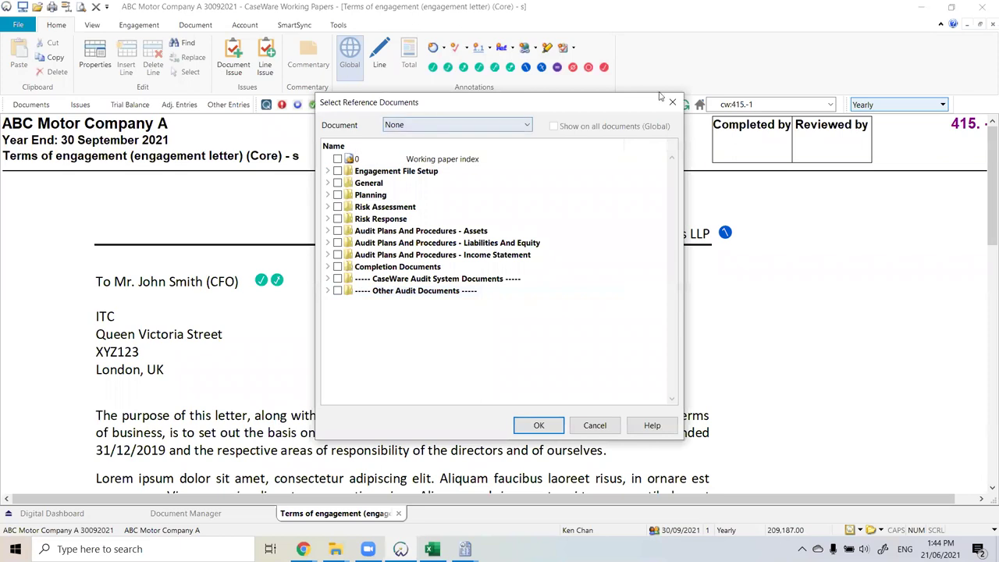
left_click(580, 140)
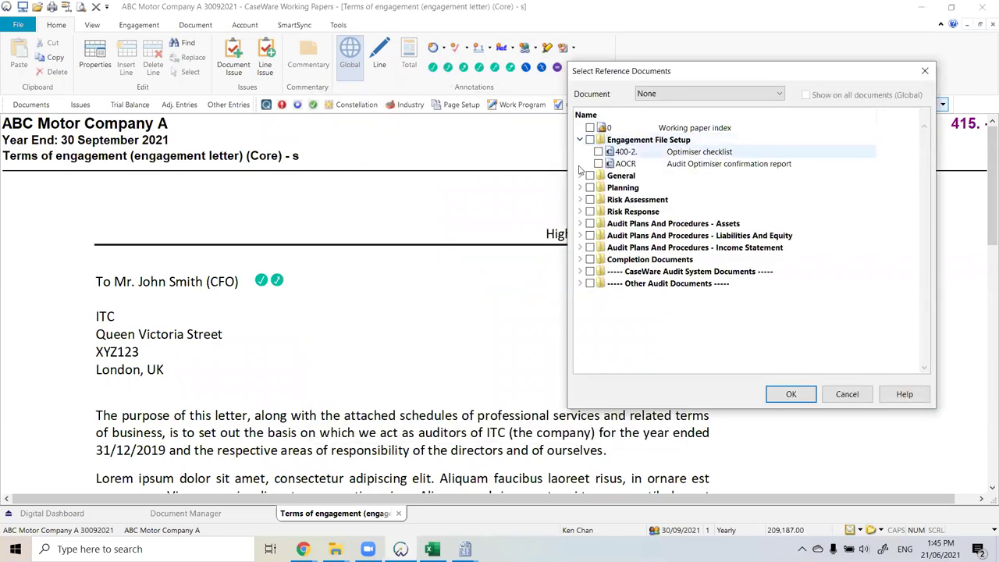
left_click(580, 140)
left_click(580, 164)
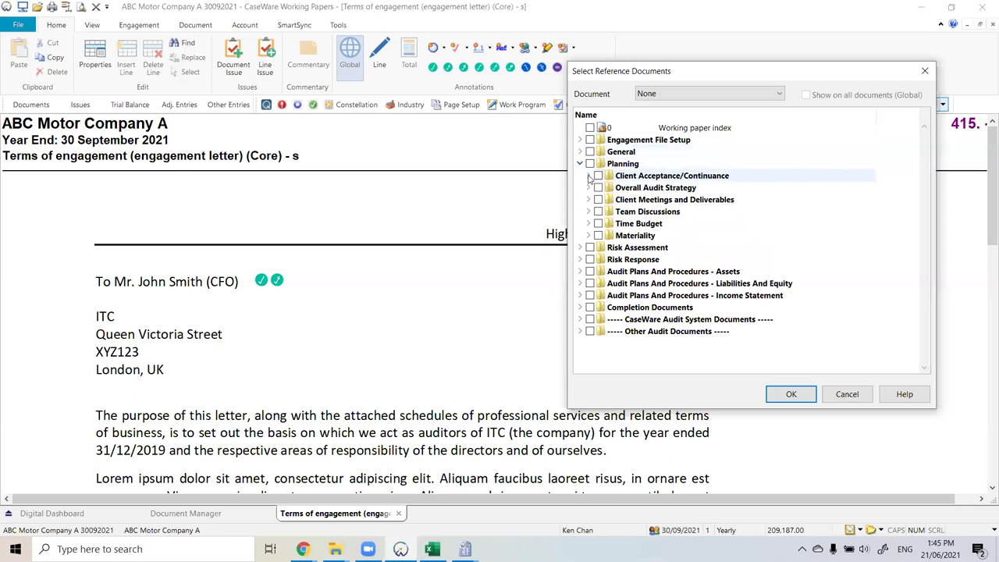
left_click(588, 176)
left_click(607, 211)
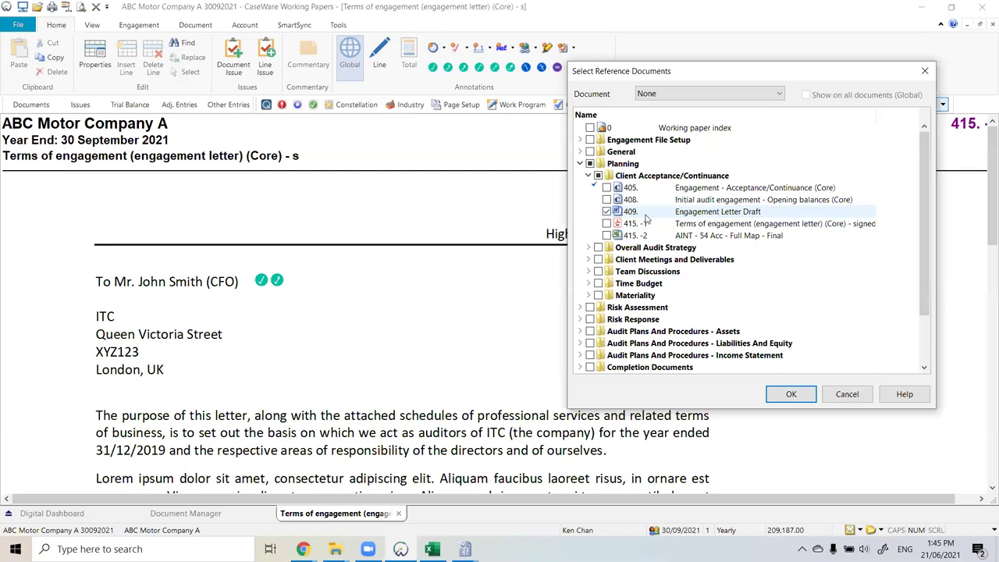
left_click(777, 397)
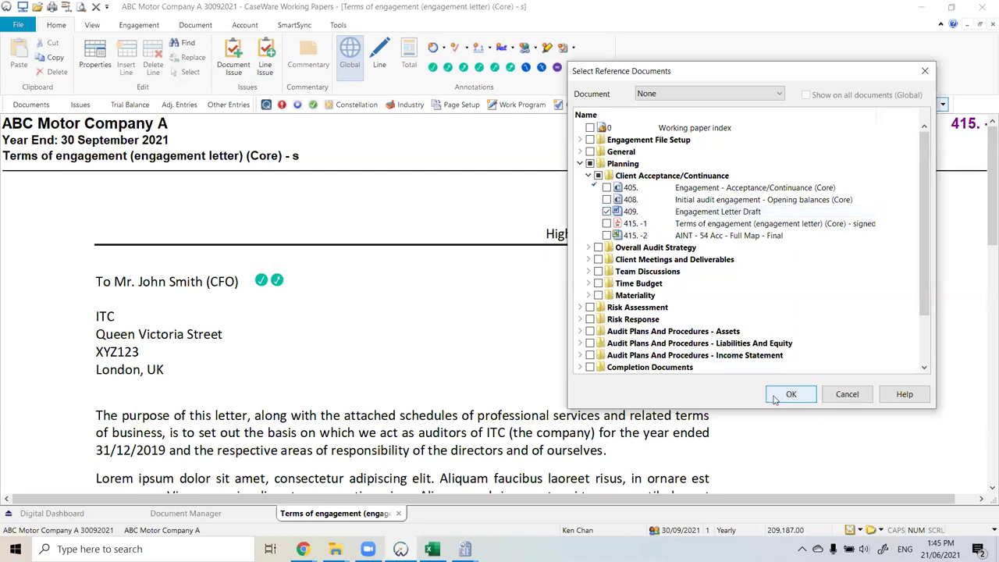
left_click(23, 196)
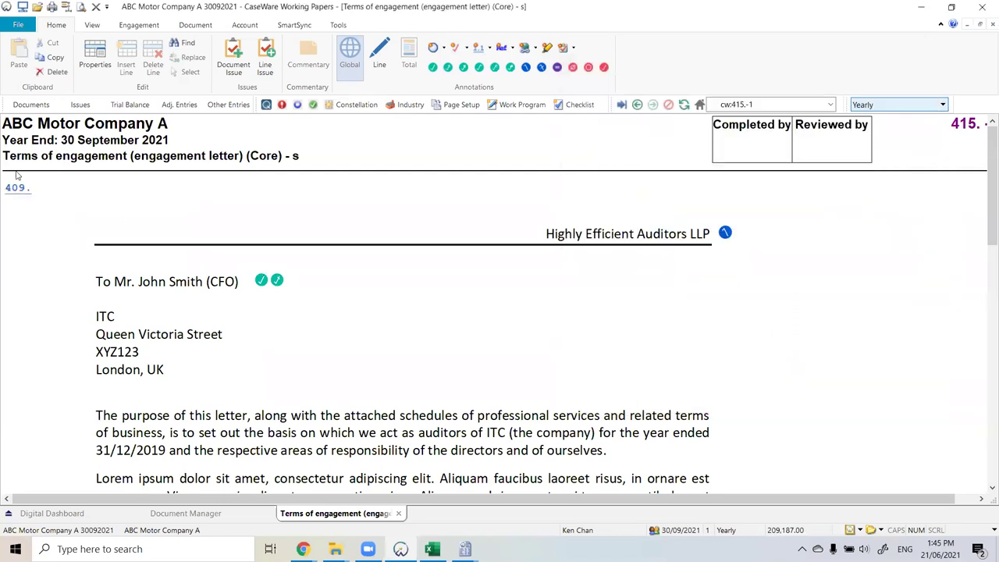
left_click_drag(279, 292, 460, 217)
Step: Add the text-box note "This is the original Draft letter" just before the 409 reference, and close and reopen the letter
left_click(434, 53)
type("This is")
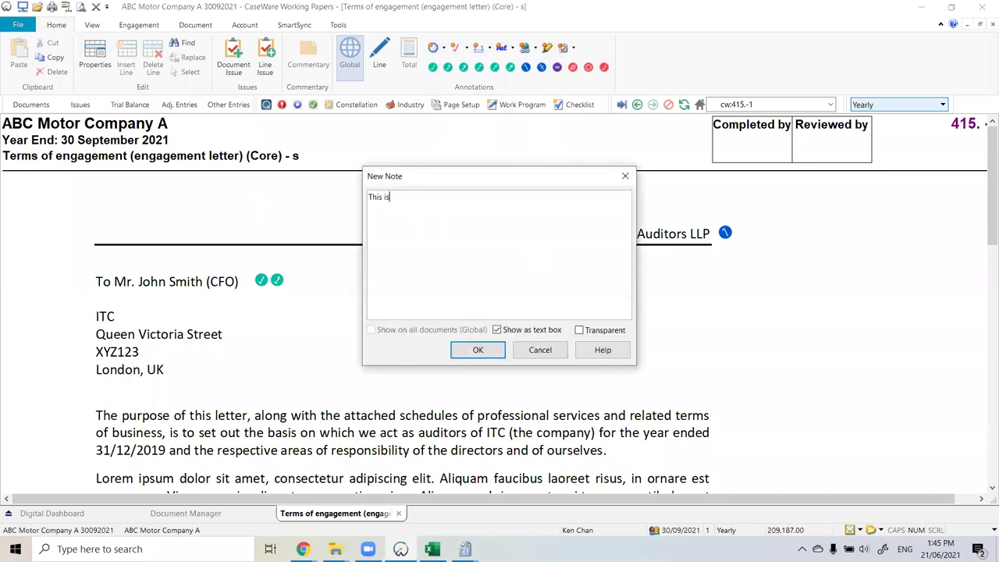
type(" the original Draft letter")
left_click(477, 350)
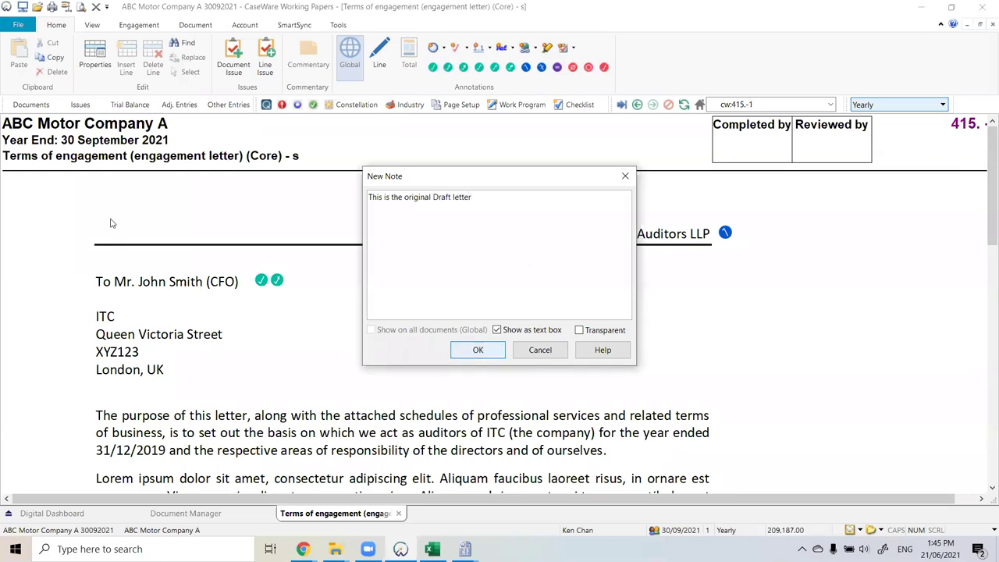
left_click_drag(169, 189, 408, 213)
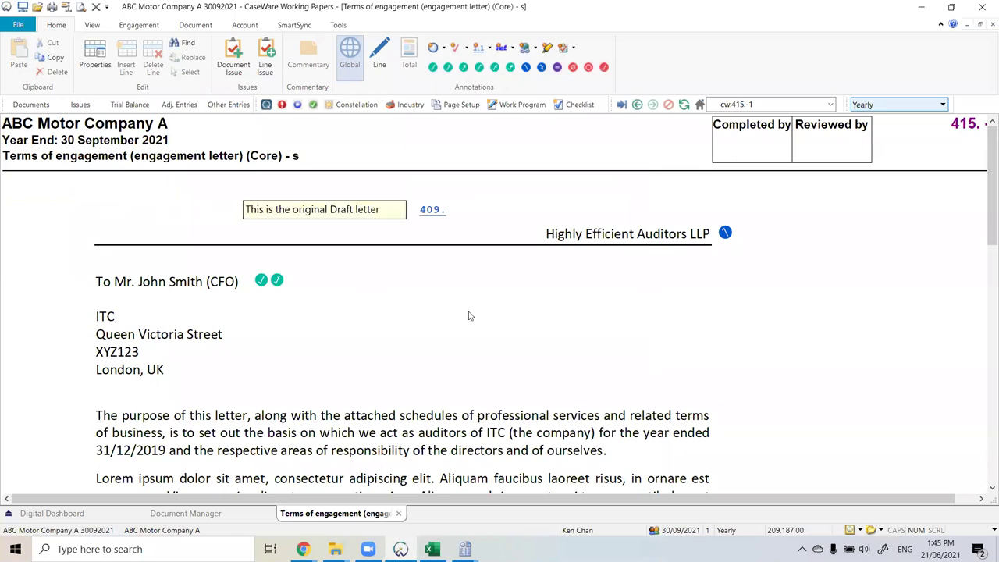
left_click(399, 514)
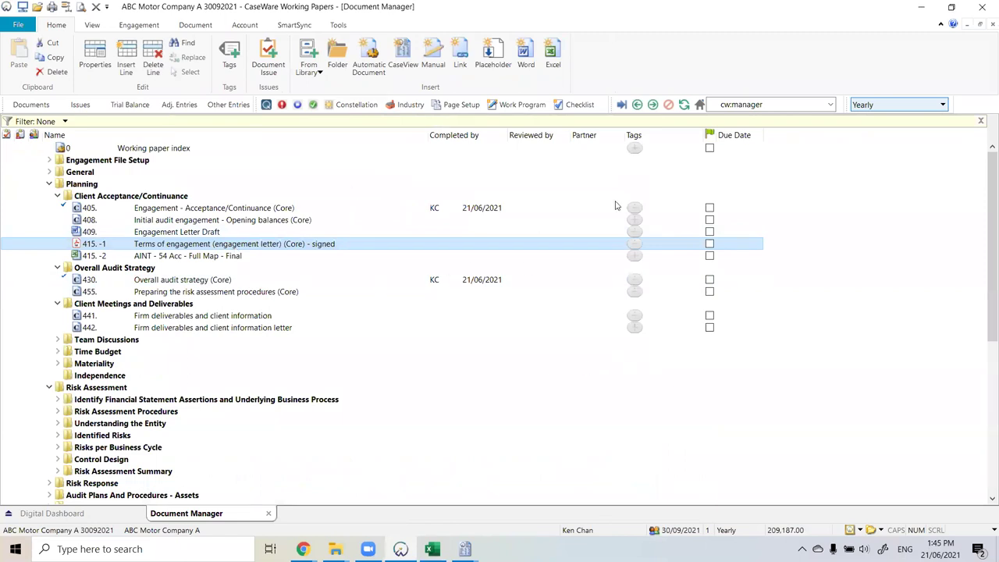
key("Return")
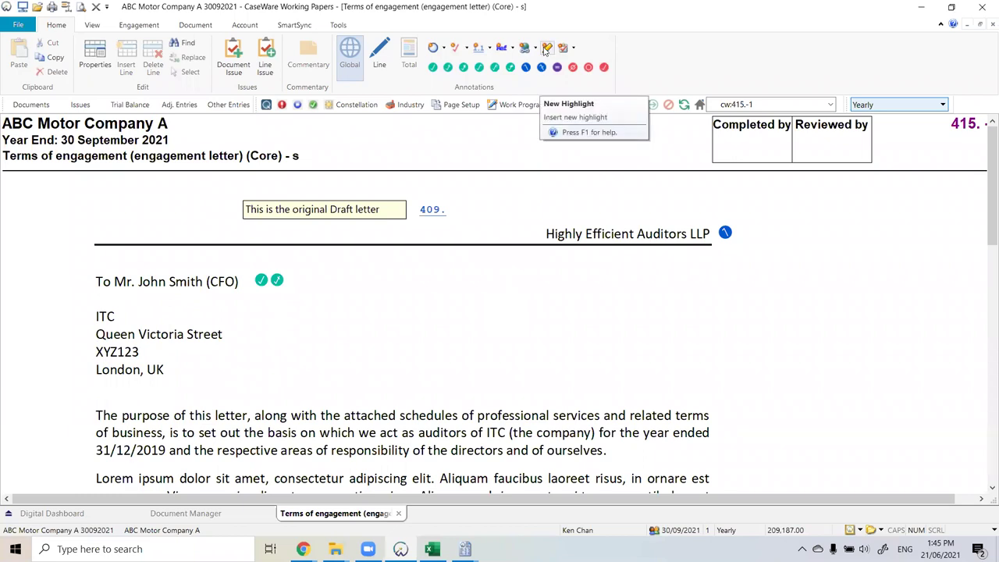
Step: Highlight the date 31/12/2019 in the opening paragraph in yellow with the comment "Please note the date"
left_click(545, 48)
scroll(265, 379, "down", 1)
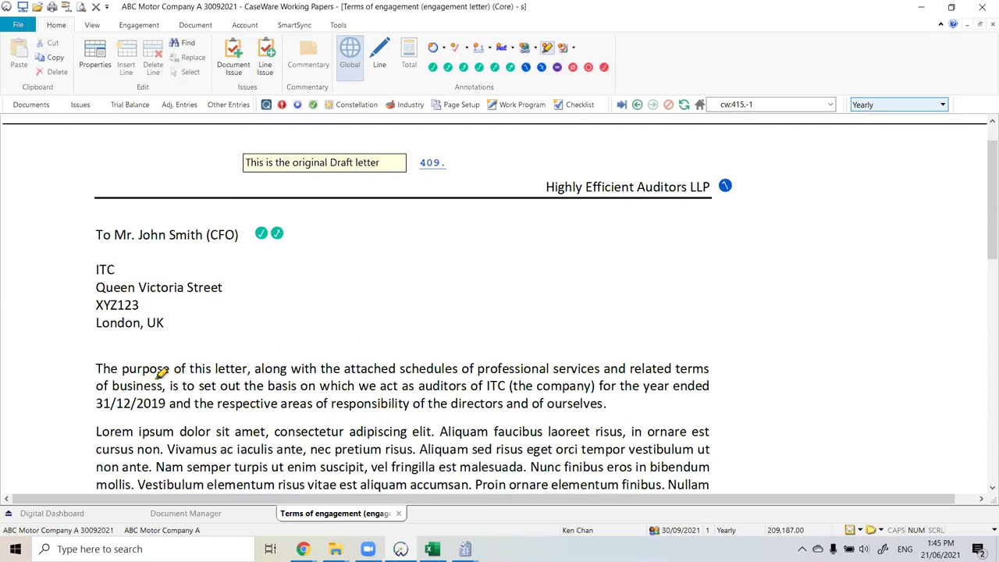
left_click(176, 418)
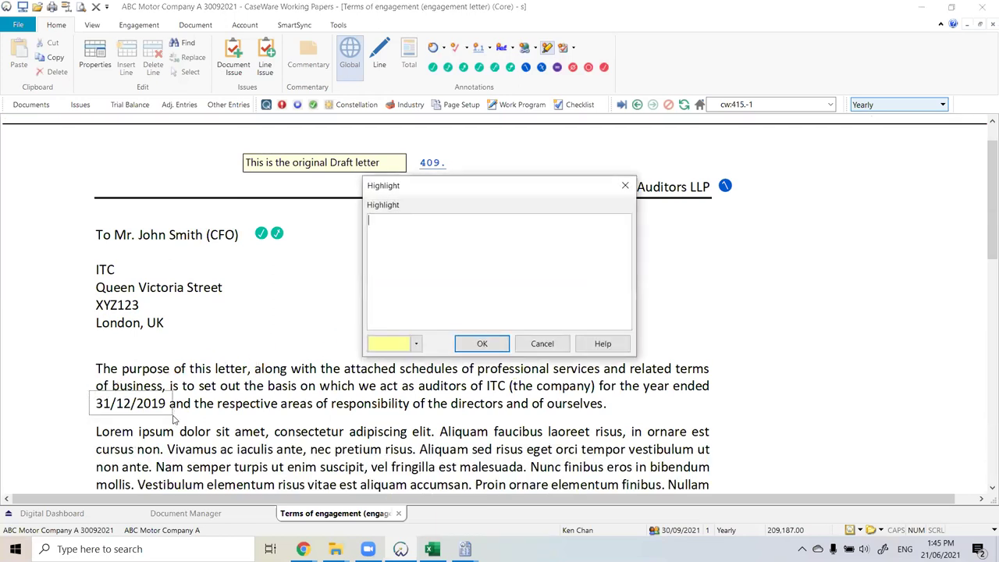
type("T")
key("BackSpace")
type("Please note the date")
left_click(482, 345)
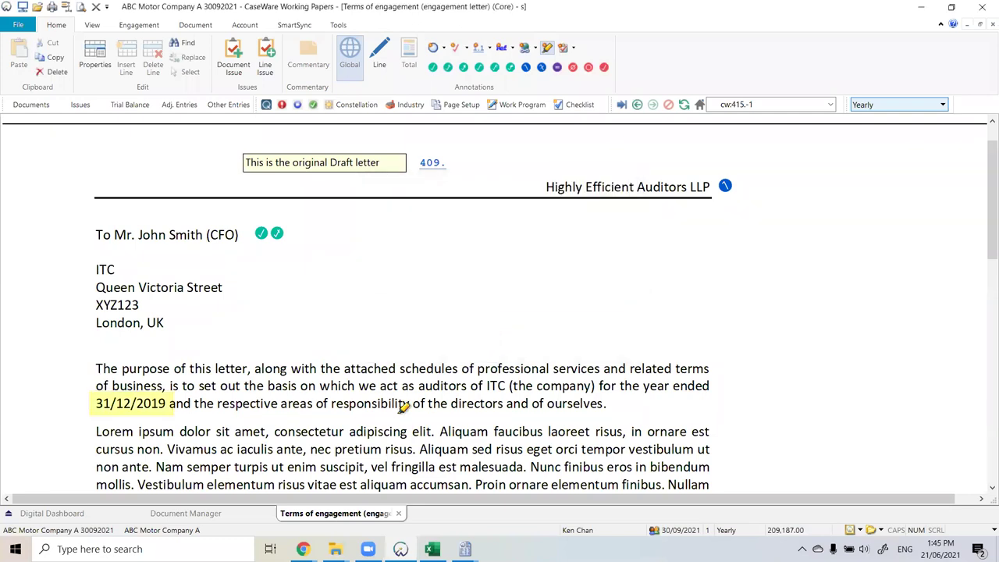
Step: Leave highlighting mode and shift the yellow highlight slightly to the left over the 31/12/2019 date
left_click(547, 49)
left_click(146, 397)
mouse_move(146, 398)
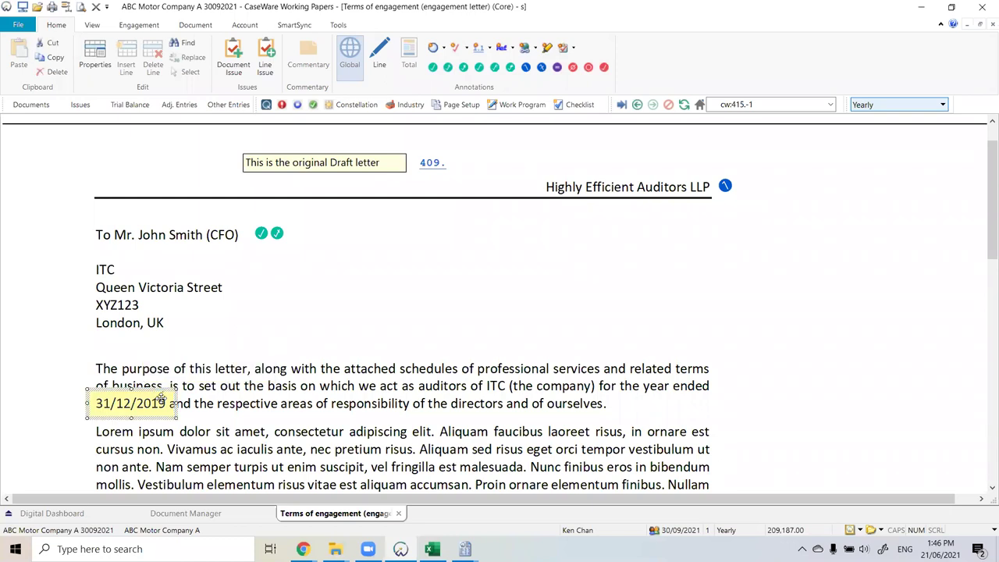
left_click(153, 395)
mouse_move(154, 394)
left_mouse_down()
mouse_move(546, 382)
mouse_move(558, 360)
mouse_move(149, 379)
mouse_move(132, 398)
left_mouse_up()
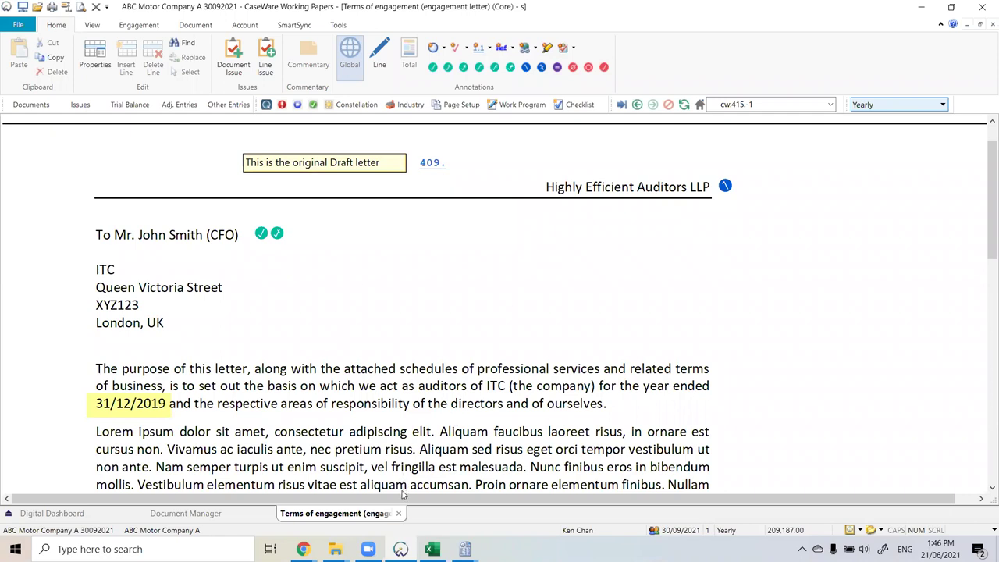
Step: Close the letter and check the viewer setting in the properties of document 415.-1 without changing it
left_click(398, 513)
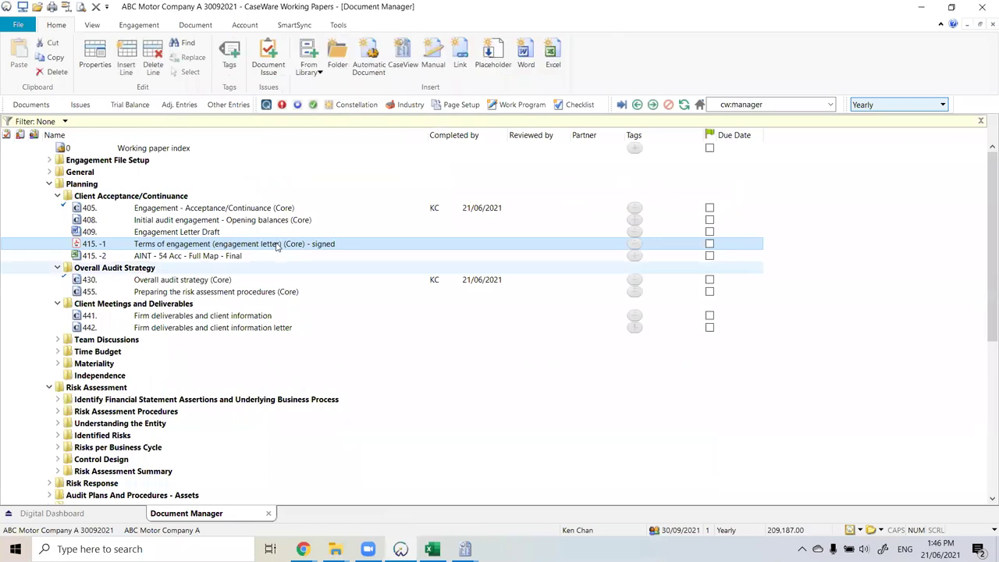
double_click(466, 243)
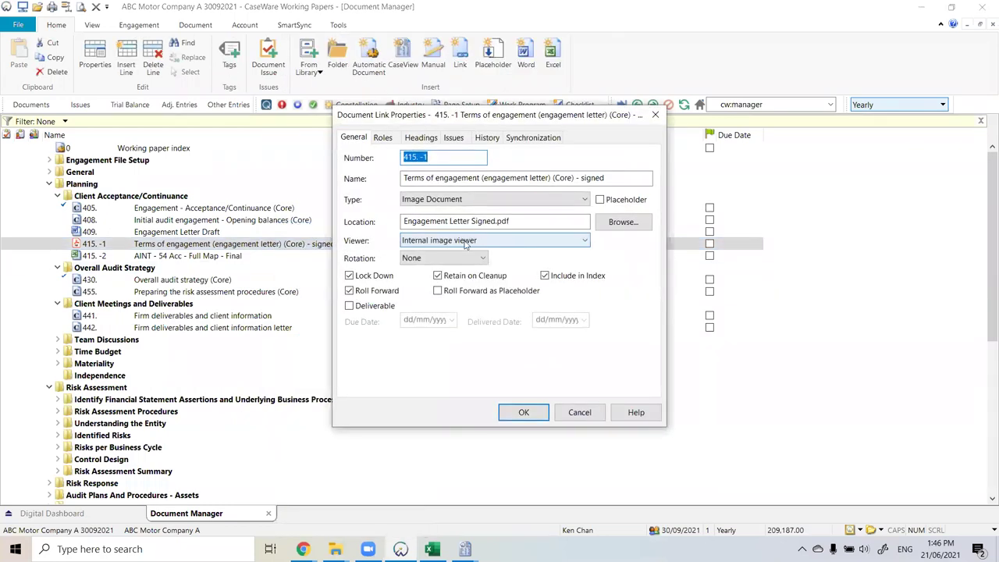
left_click(587, 415)
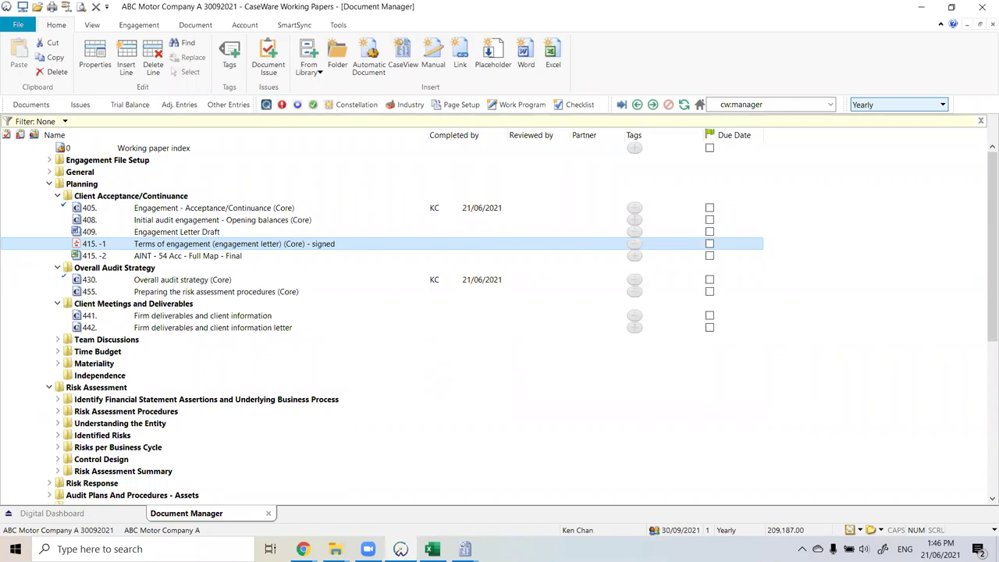
Step: Collapse the Client Acceptance/Continuance, Planning and Risk Assessment folders in the Document Manager
left_click(57, 196)
left_click(49, 184)
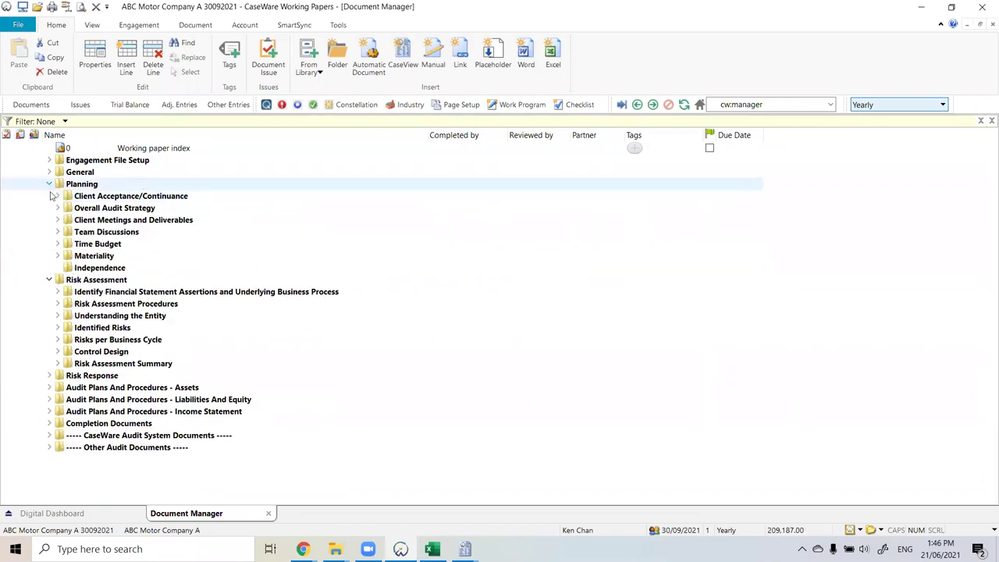
left_click(50, 196)
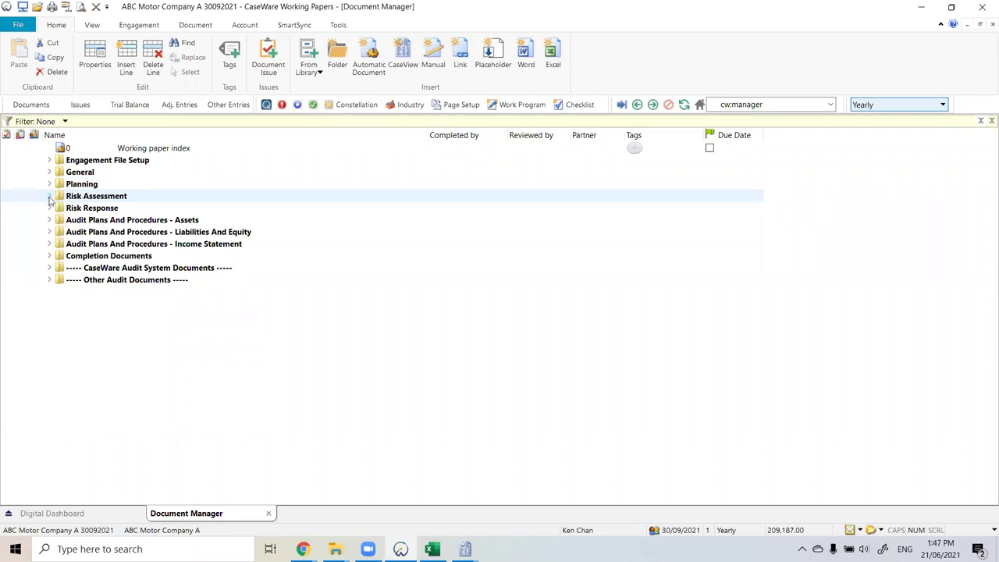
Step: Expand Audit Plans And Procedures - Assets and its Receivables, Non-Current folder, and open leadsheet 35 to examine it
left_click(49, 220)
left_click(57, 244)
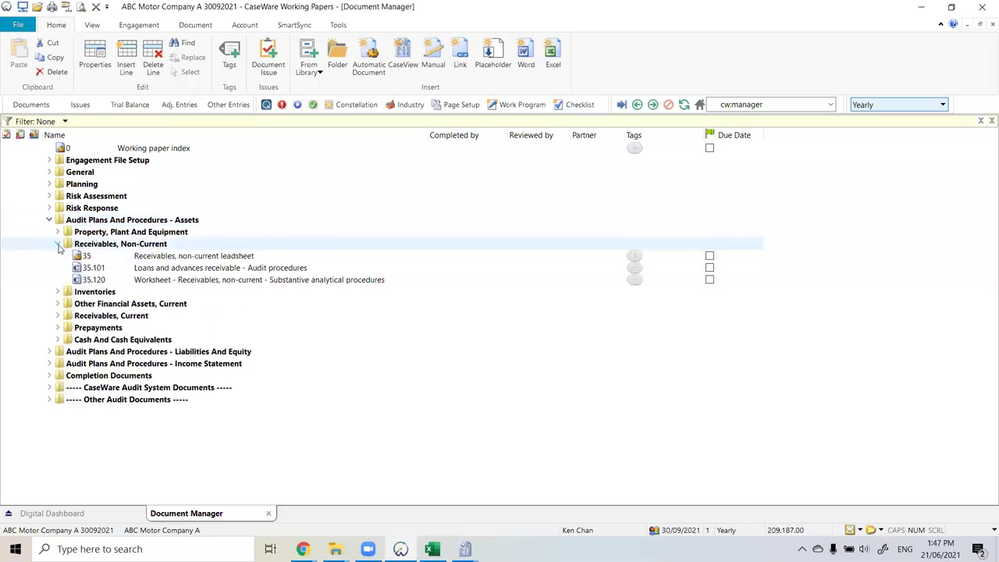
double_click(113, 262)
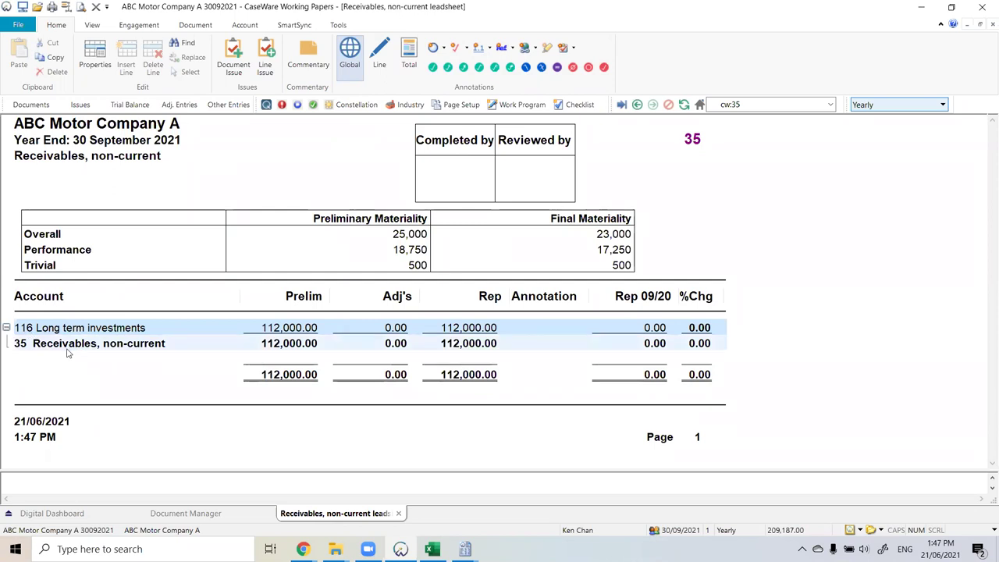
Step: Expand the Property, Plant And Equipment folder in the Document Manager and examine leadsheet 1's cost and depreciation accounts
left_click(31, 105)
left_click(57, 232)
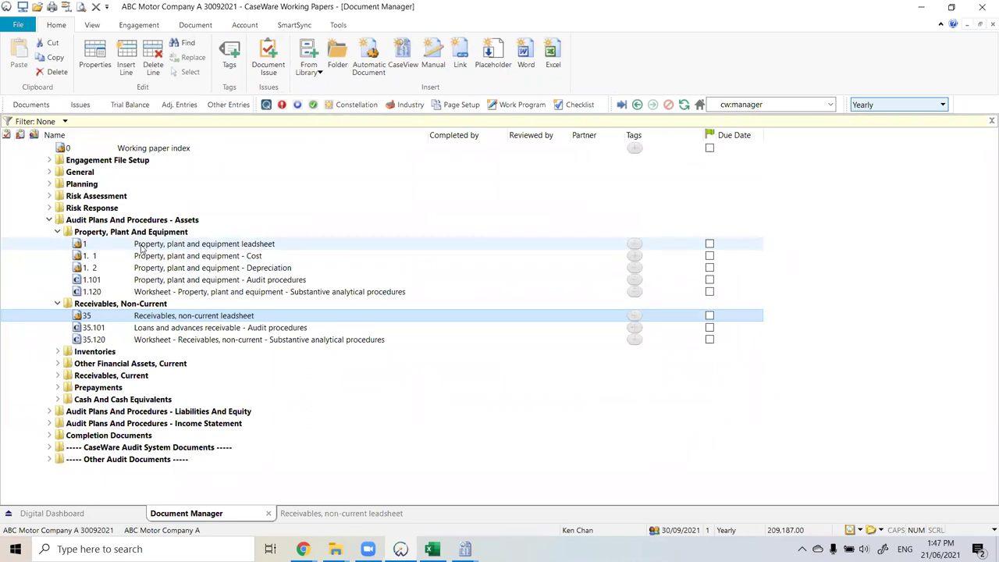
left_click(142, 246)
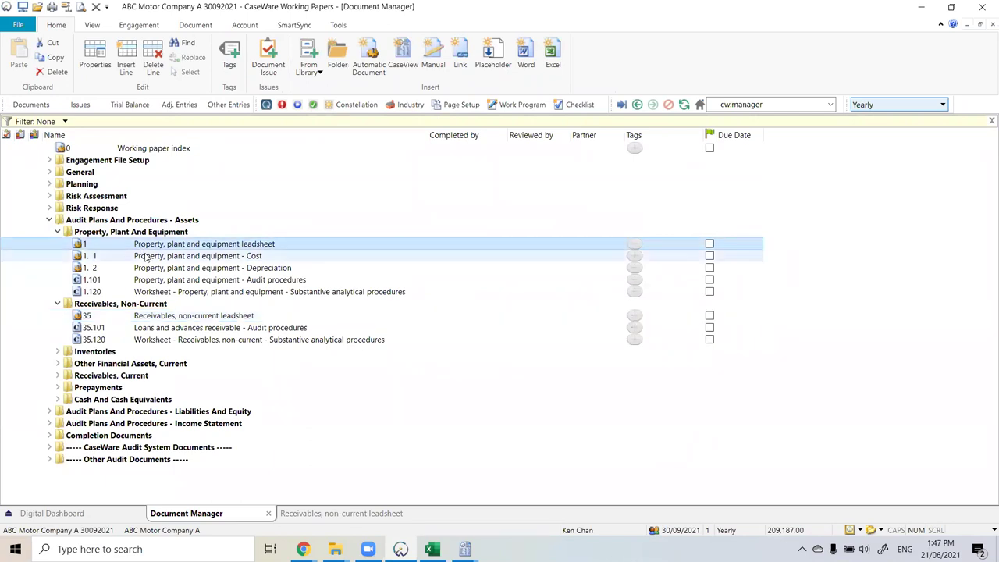
left_click(145, 256)
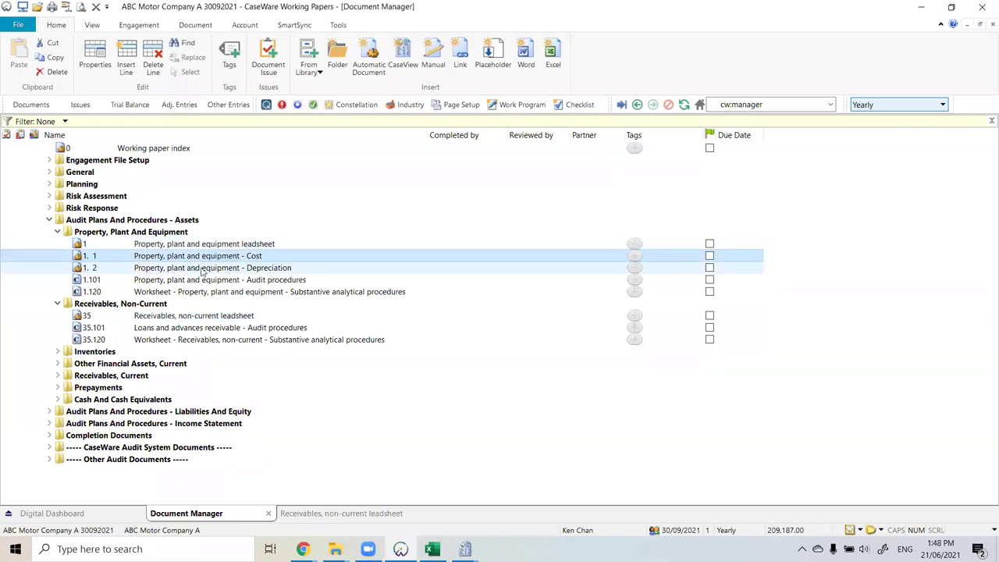
double_click(247, 244)
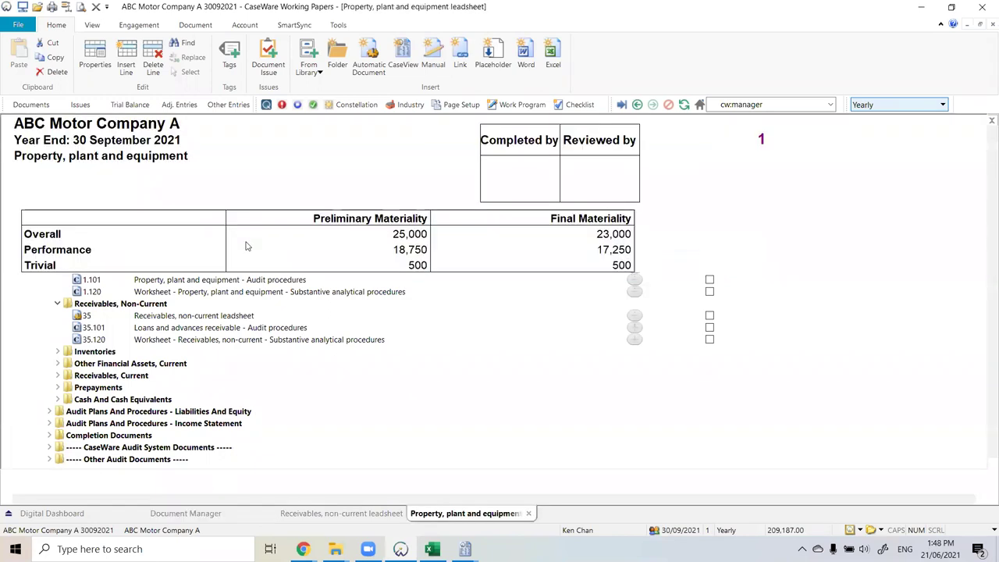
scroll(290, 254, "down", 3)
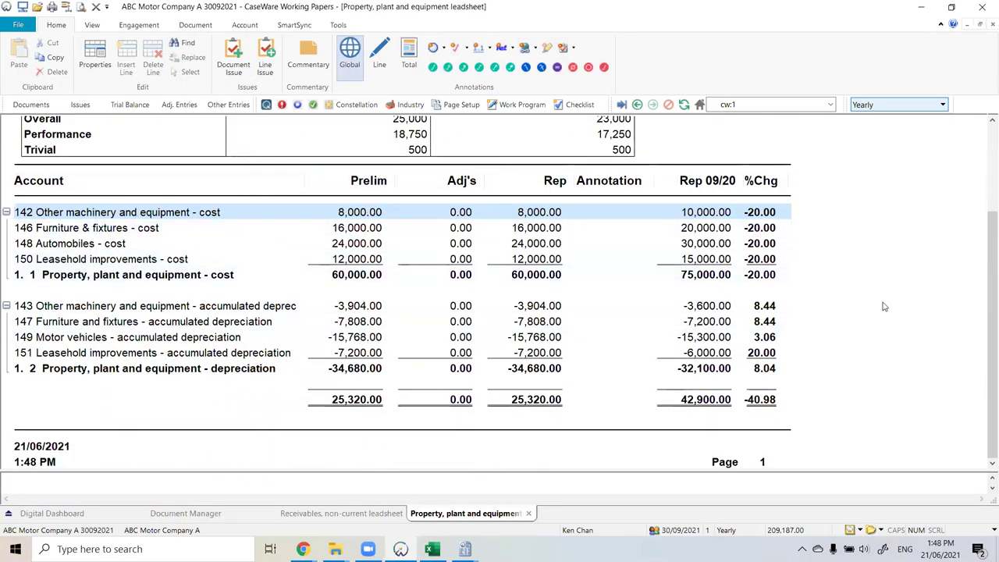
Step: Return to the Document Manager and open document 1.1 Property, plant and equipment - Cost to examine its account lines
left_click(31, 104)
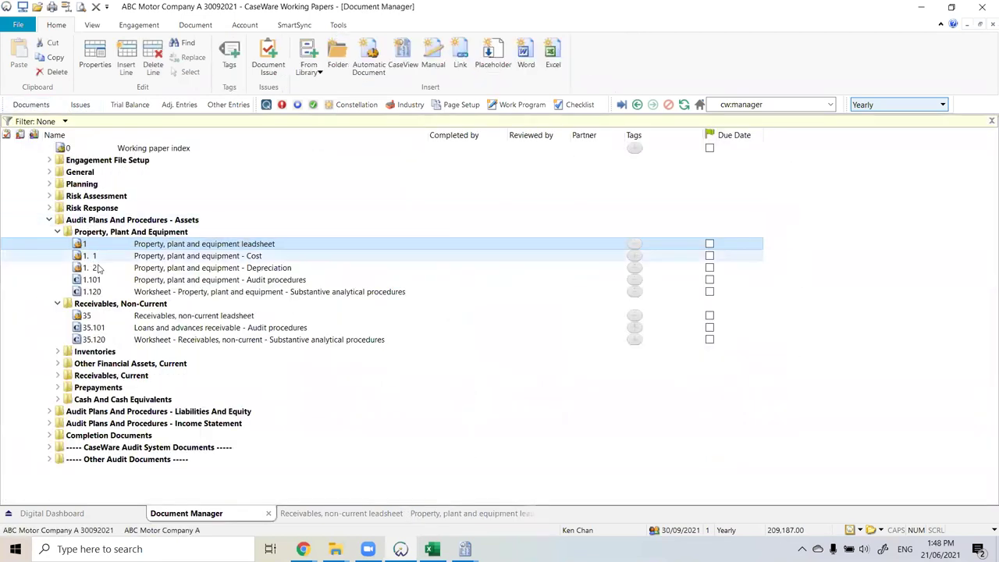
double_click(97, 257)
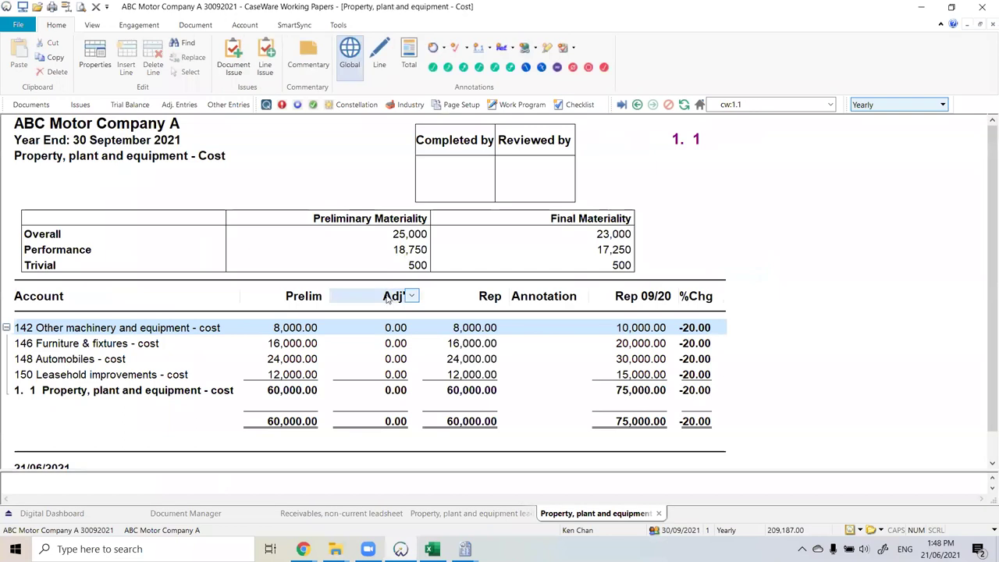
scroll(392, 289, "down", 1)
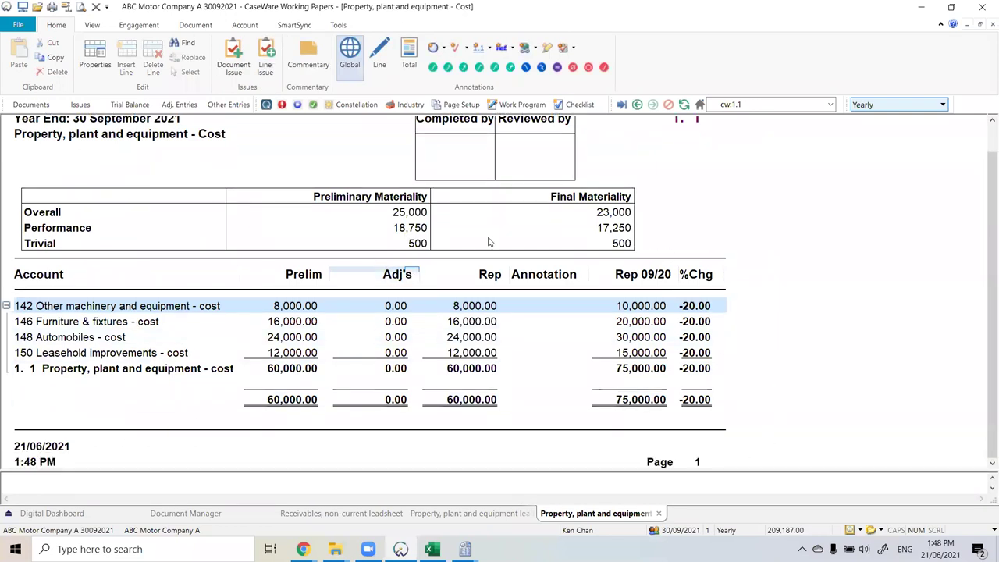
Step: Open document 1.2 Property, plant and equipment - Depreciation to examine its account lines, and close the Depreciation and Cost documents
left_click(41, 109)
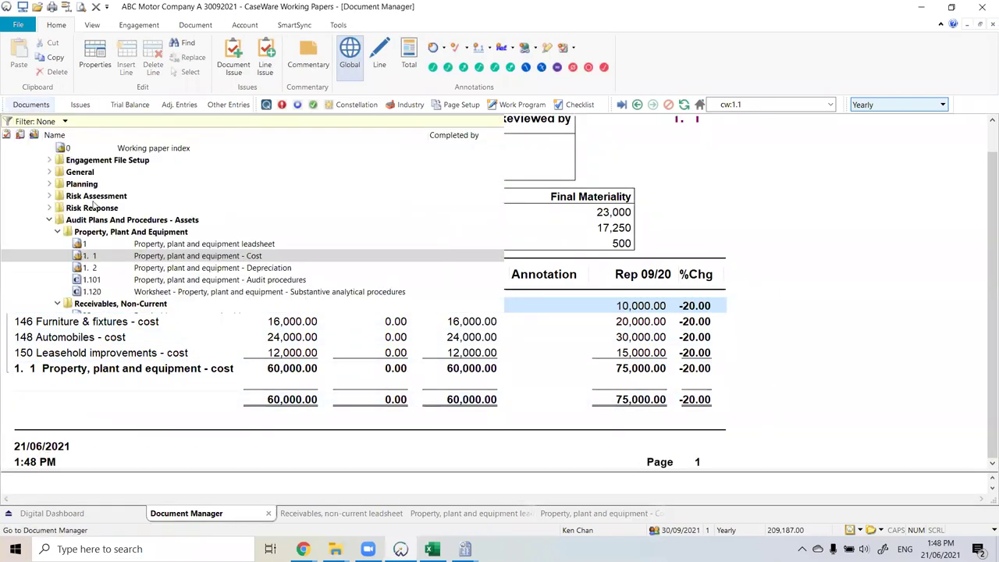
double_click(344, 267)
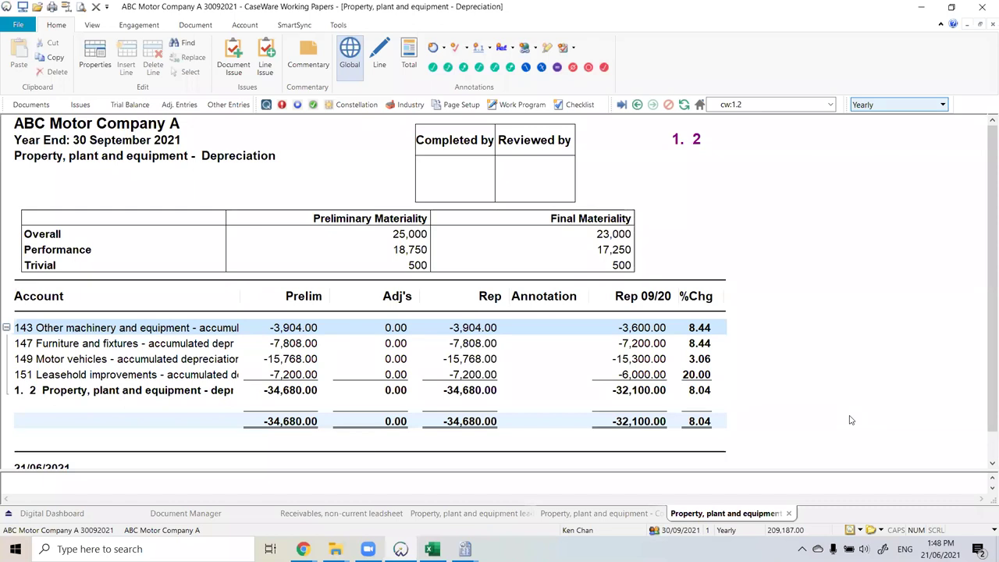
left_click(789, 514)
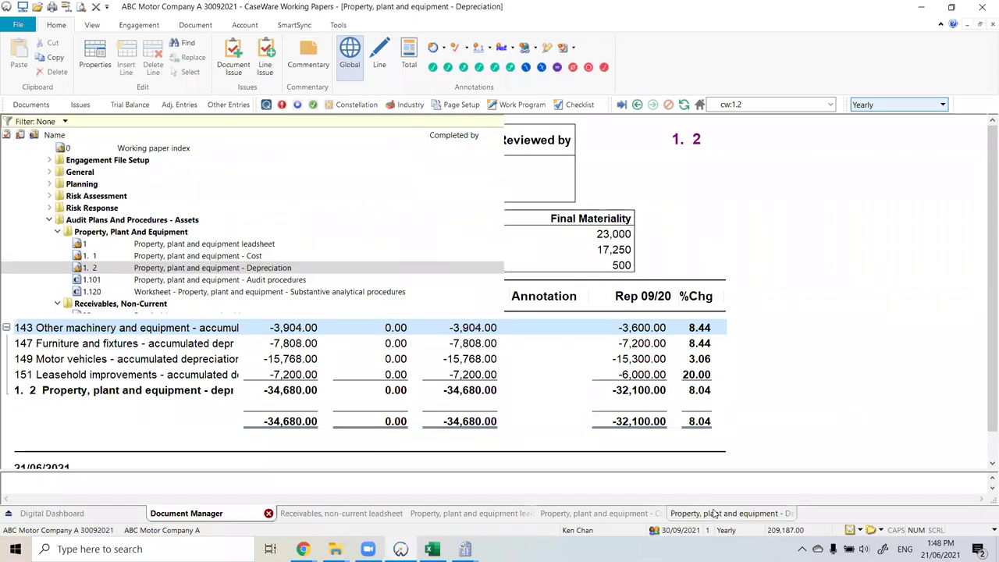
left_click(656, 514)
left_click(659, 513)
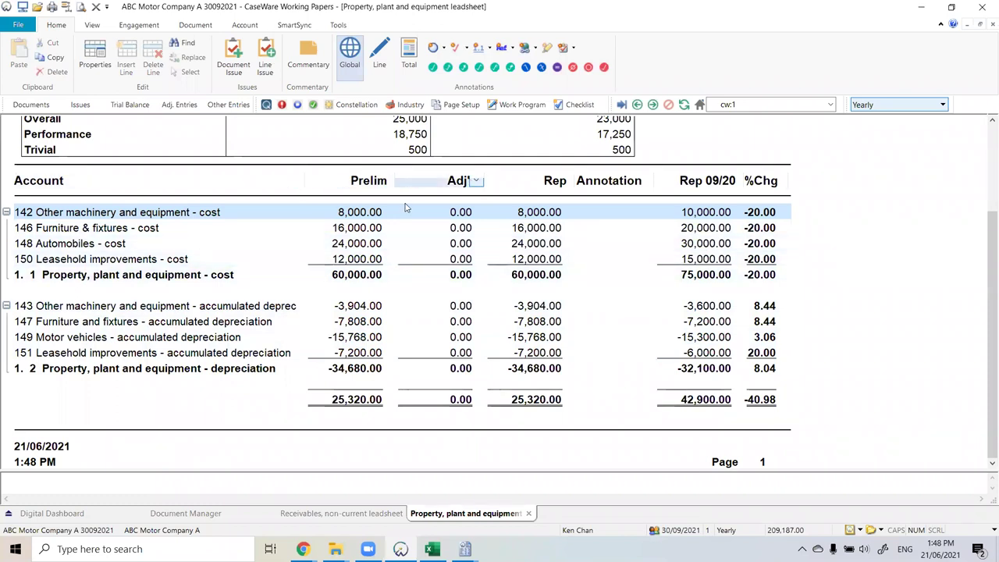
Step: Try the leadsheet's ascending and descending sorts by account name and restore its original line order
left_click(187, 182)
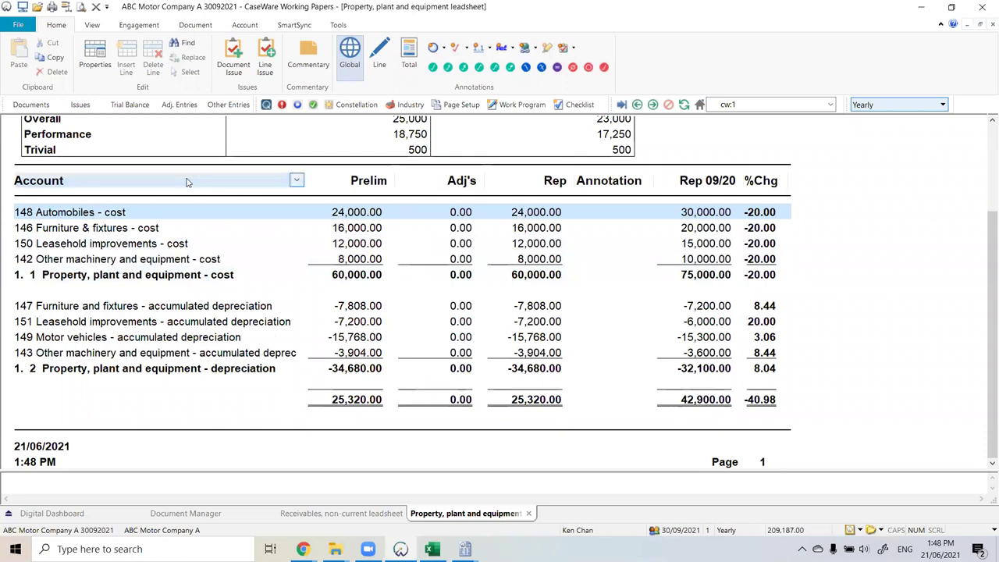
left_click(186, 182)
left_click(187, 182)
left_click(186, 182)
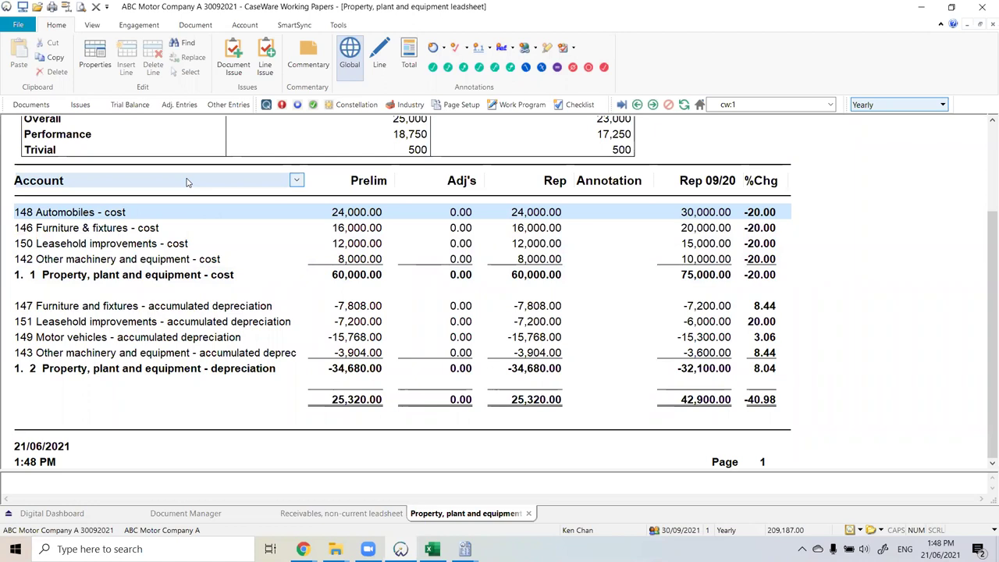
left_click(187, 182)
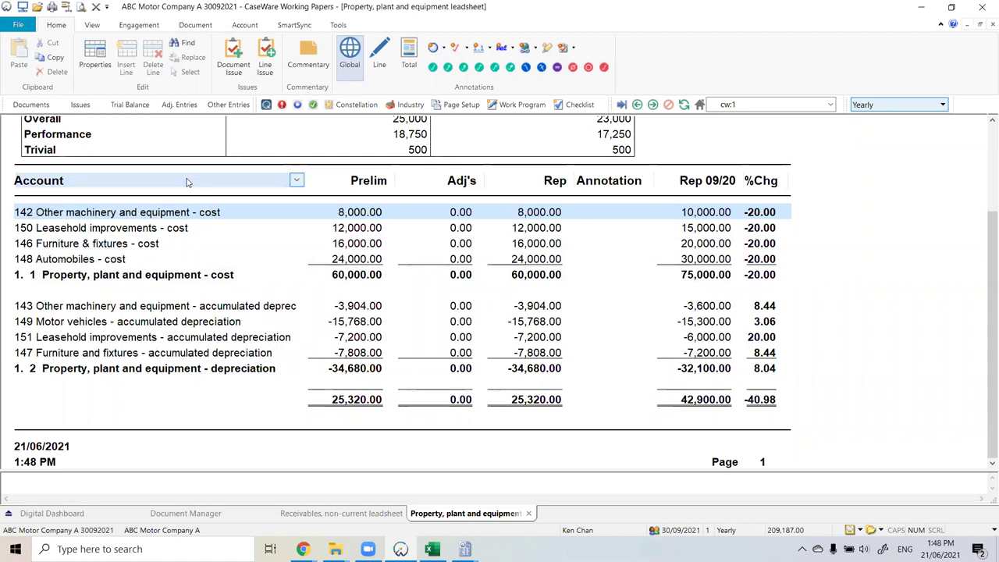
left_click(187, 182)
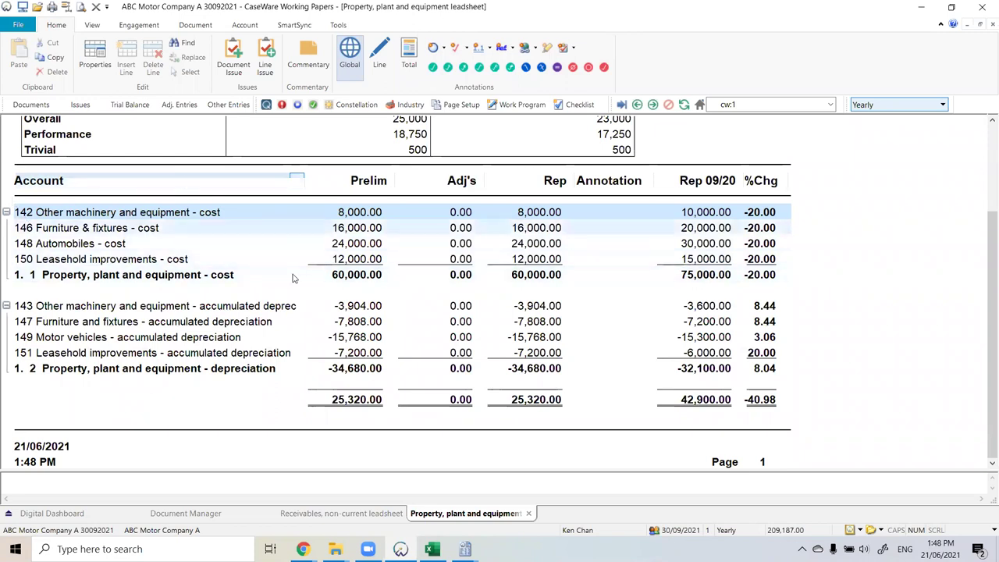
Step: Sort the leadsheet by preliminary balance in descending order and look through the cost account lines
left_click(362, 181)
left_click(362, 182)
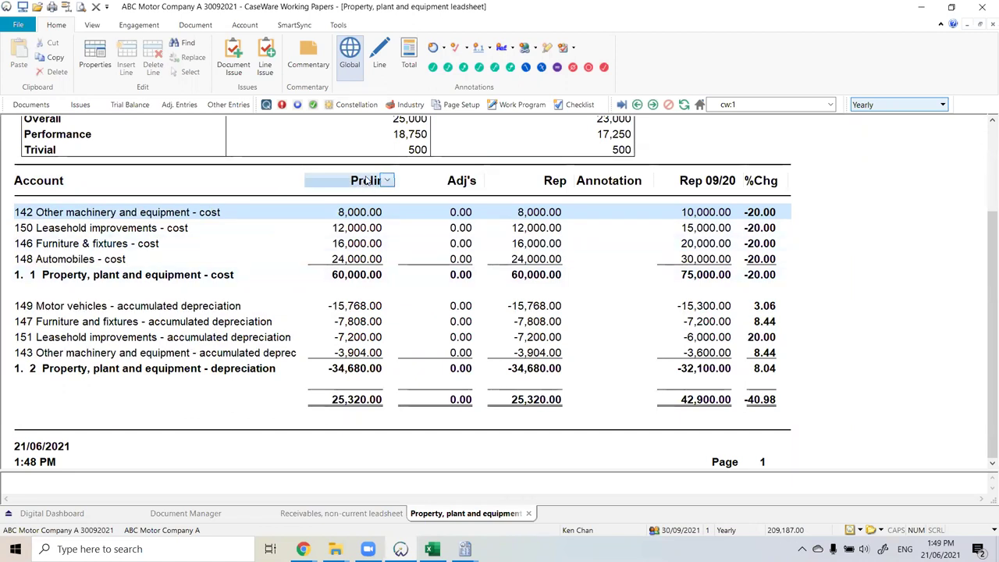
left_click(337, 181)
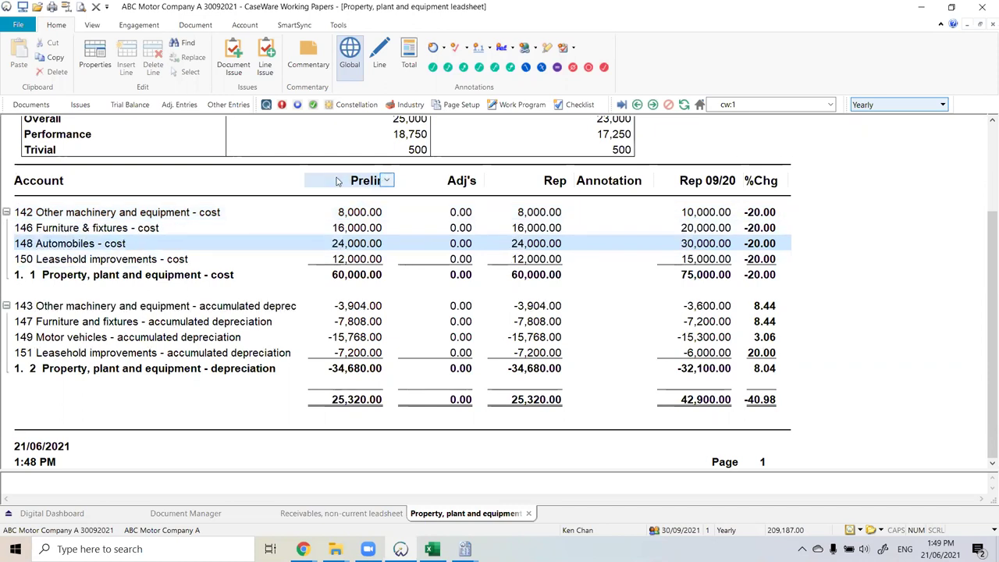
left_click(357, 183)
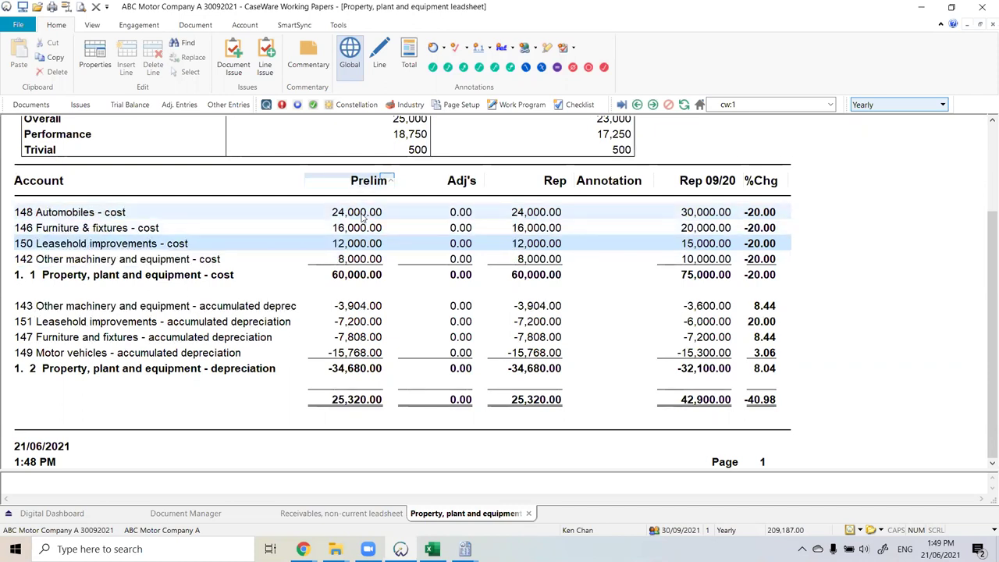
left_click(361, 217)
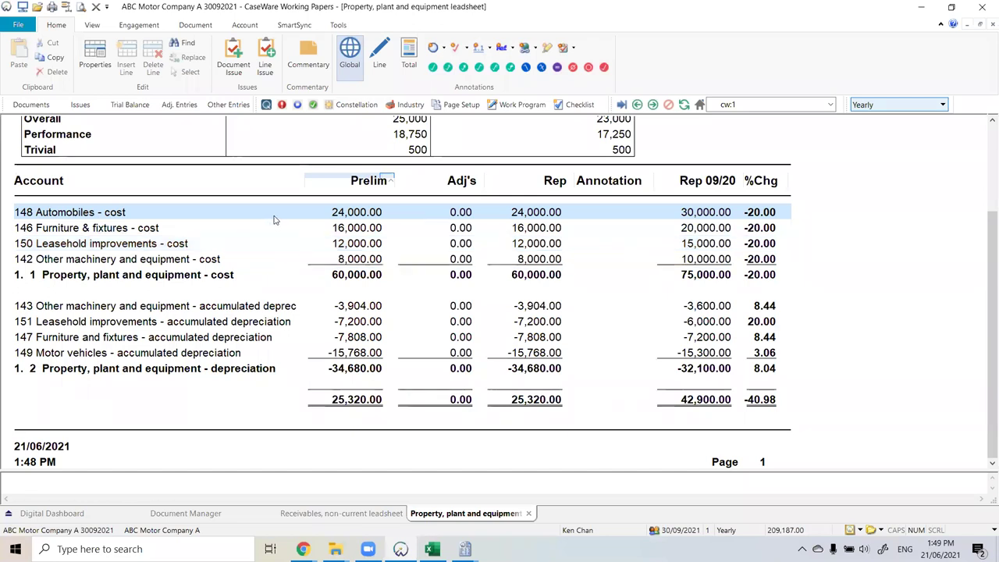
left_click(260, 227)
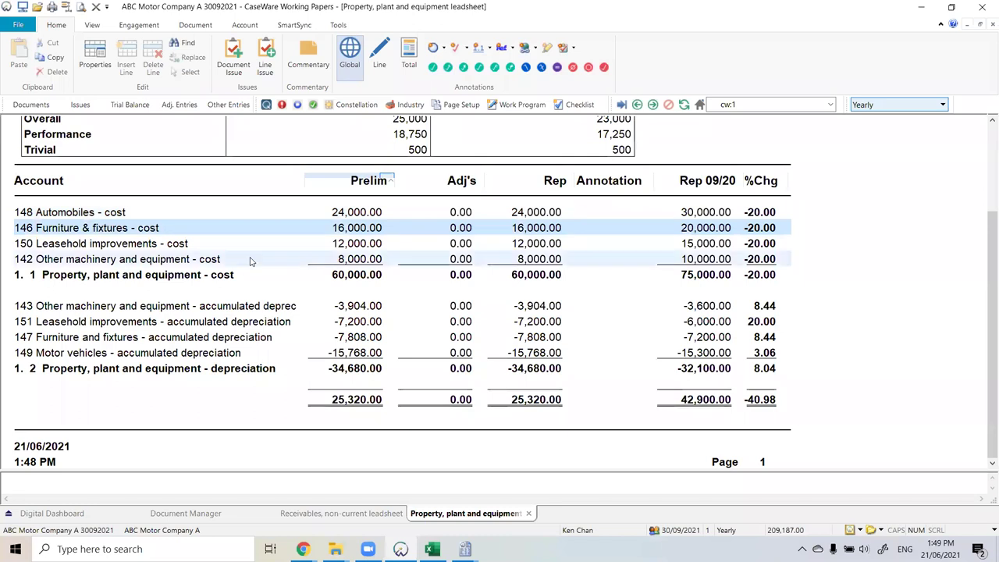
left_click(251, 260, "ctrl")
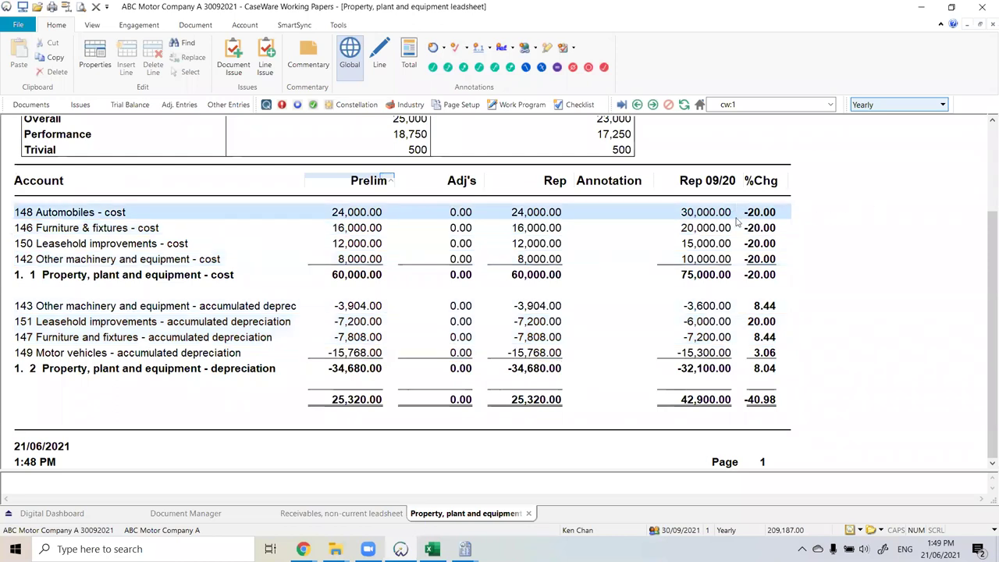
Step: Add the Agreed to Invoice, Agreed to Account and Agreed to Statement tickmarks to the 148 Automobiles - cost line
scroll(586, 257, "up", 2)
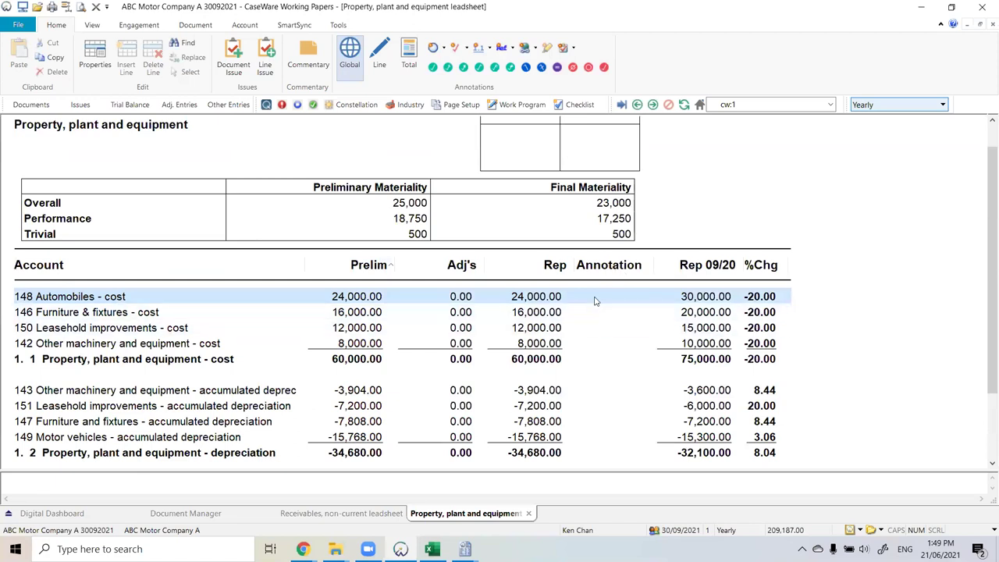
left_click(433, 67)
left_click(448, 68)
left_click(464, 67)
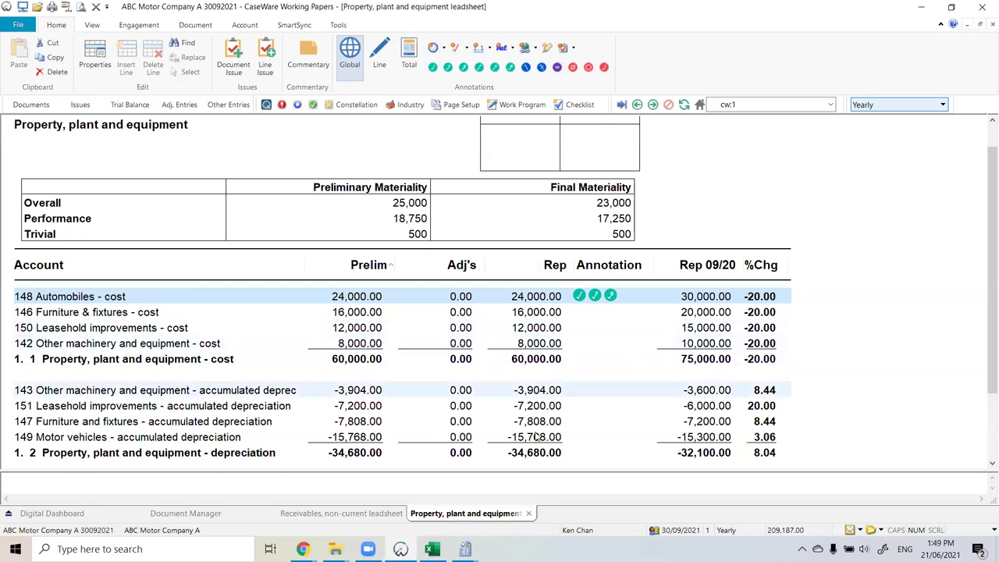
mouse_move(579, 303)
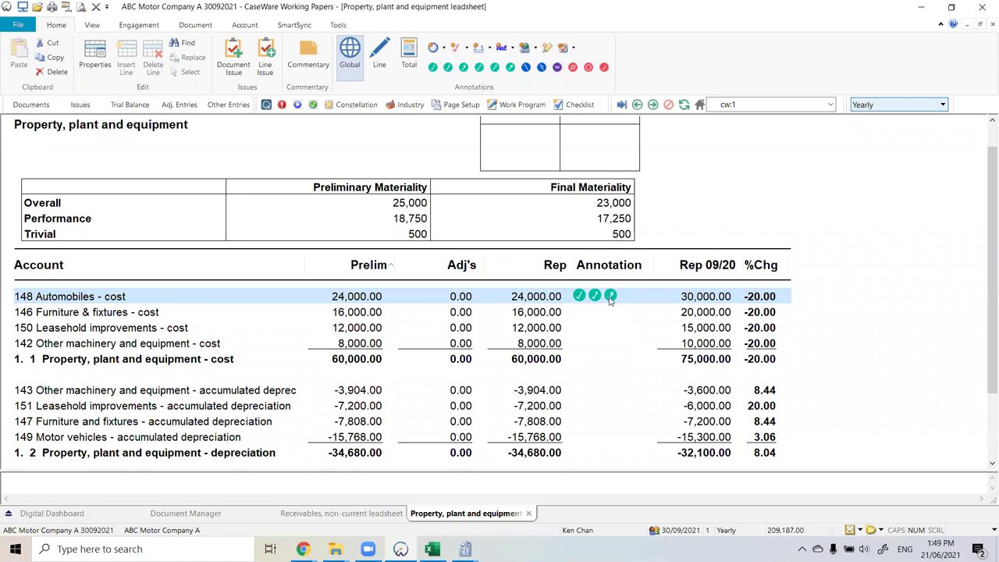
mouse_move(612, 301)
Step: Annotate the 148 Automobiles - cost line with a global note reading "Make a comment in here"
right_click(634, 301)
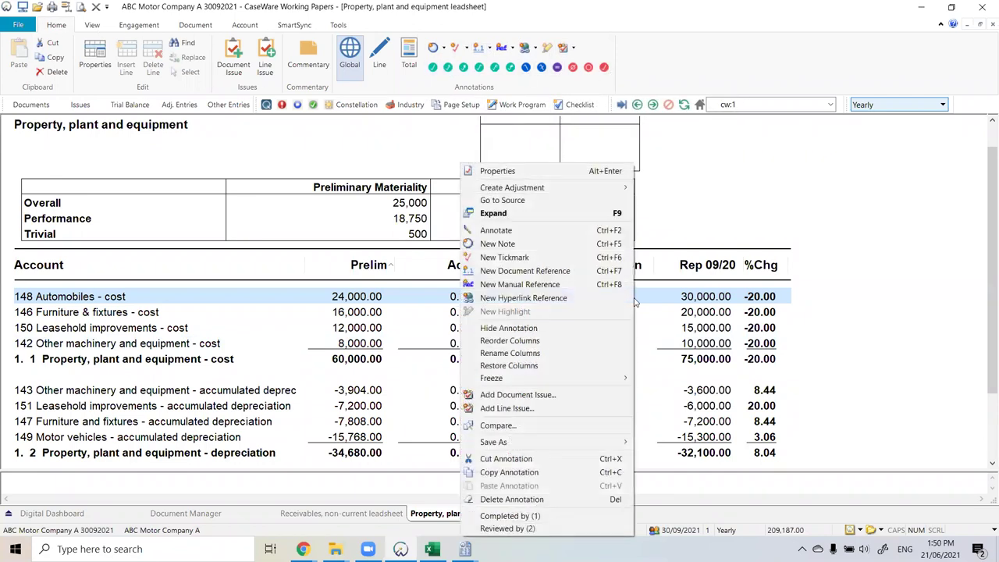
left_click(509, 232)
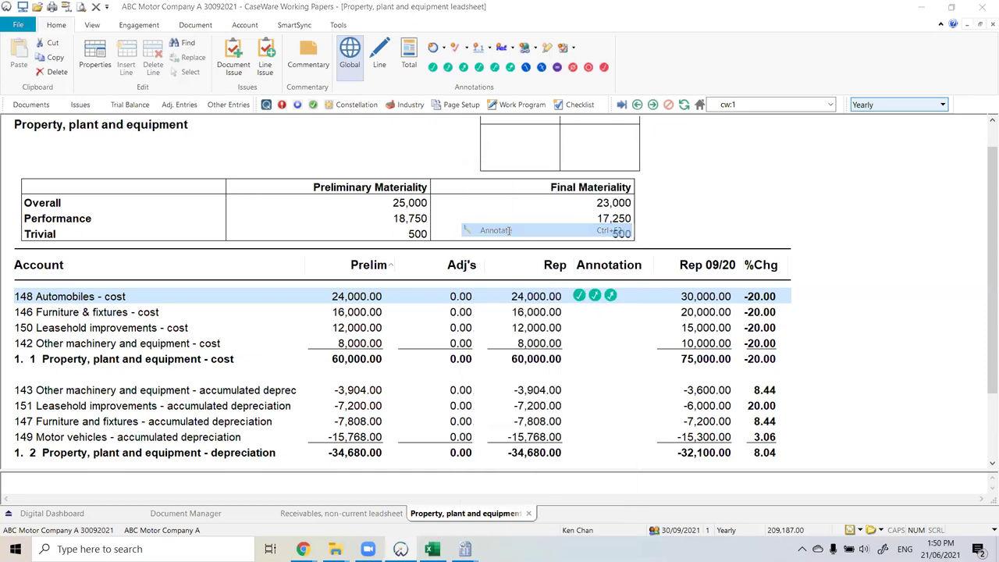
left_click(498, 231)
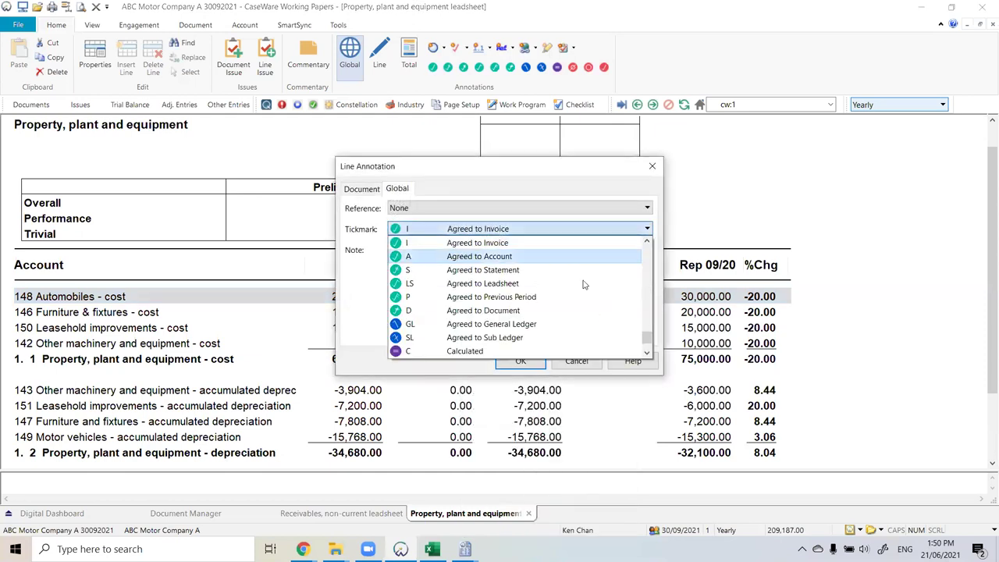
key("Escape")
left_click(483, 281)
type("M")
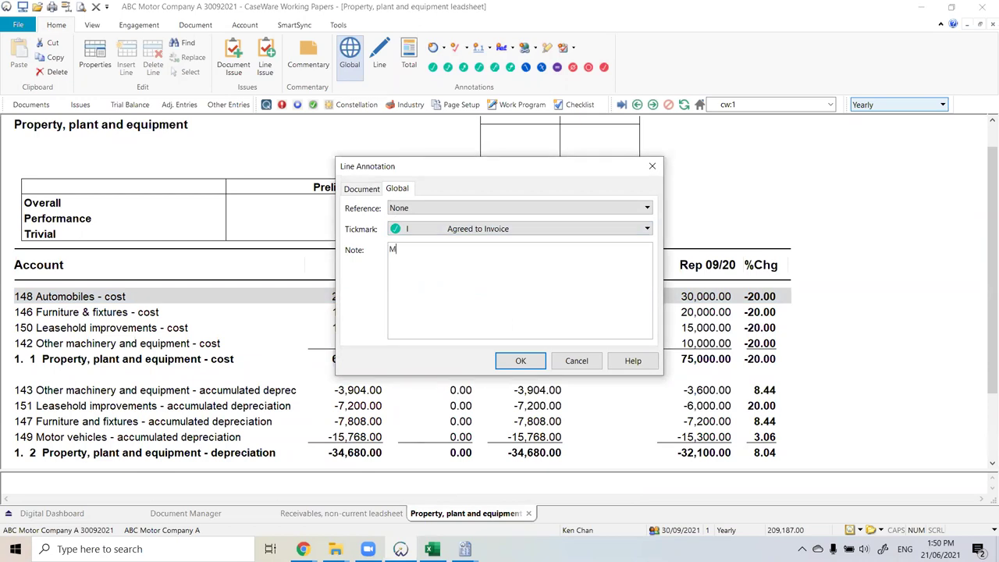
type("ake a comment in here")
left_click(521, 361)
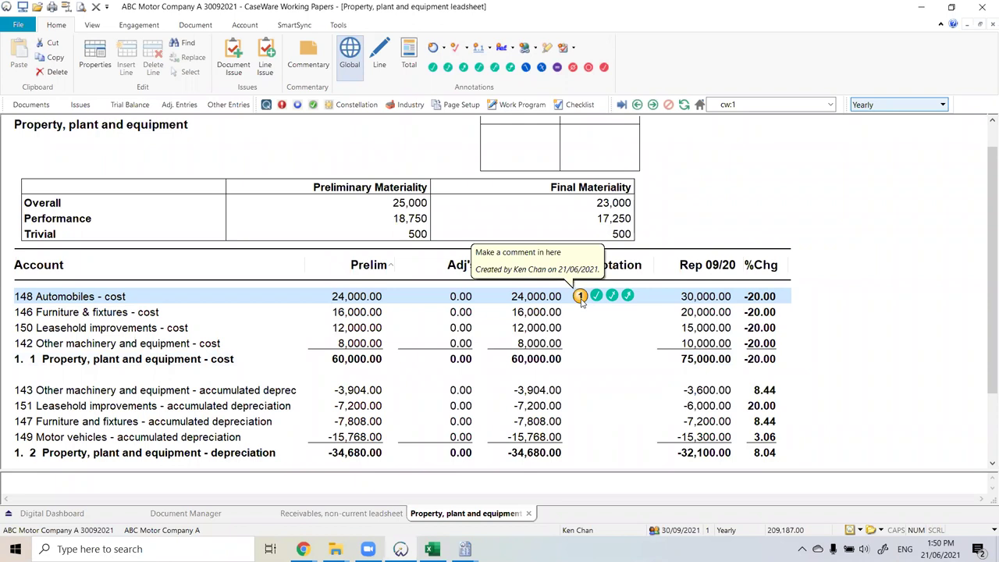
Step: Delete the comment note from the 148 Automobiles - cost line
right_click(581, 298)
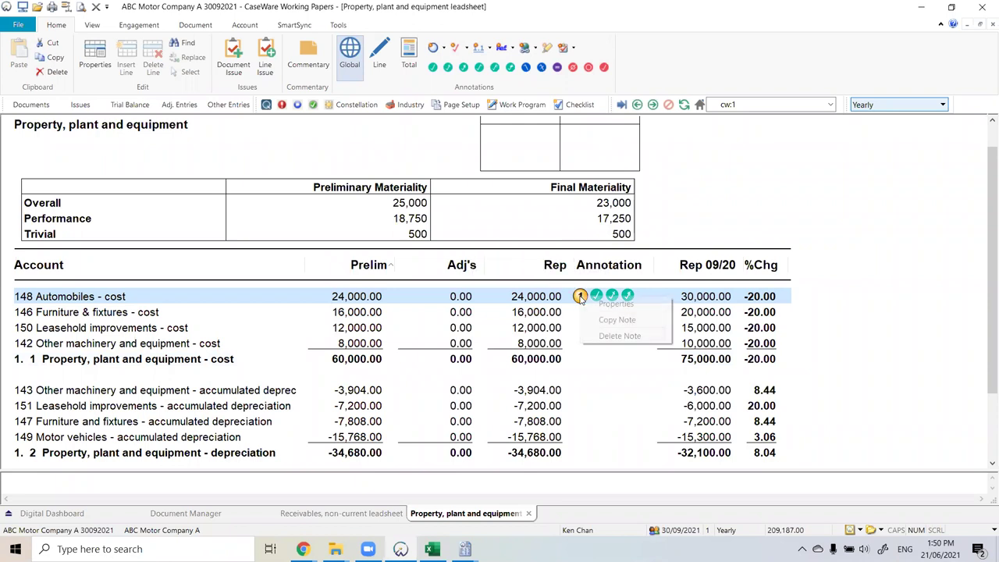
left_click(606, 332)
left_click(514, 322)
Step: Delete the first tickmark from the 148 Automobiles - cost line's annotations
right_click(579, 300)
left_click(614, 339)
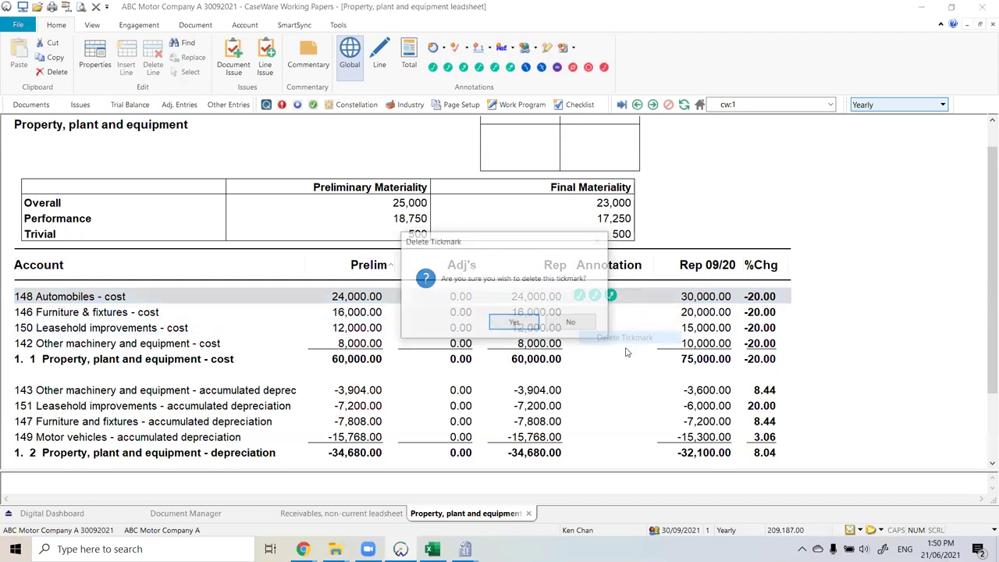
left_click(512, 324)
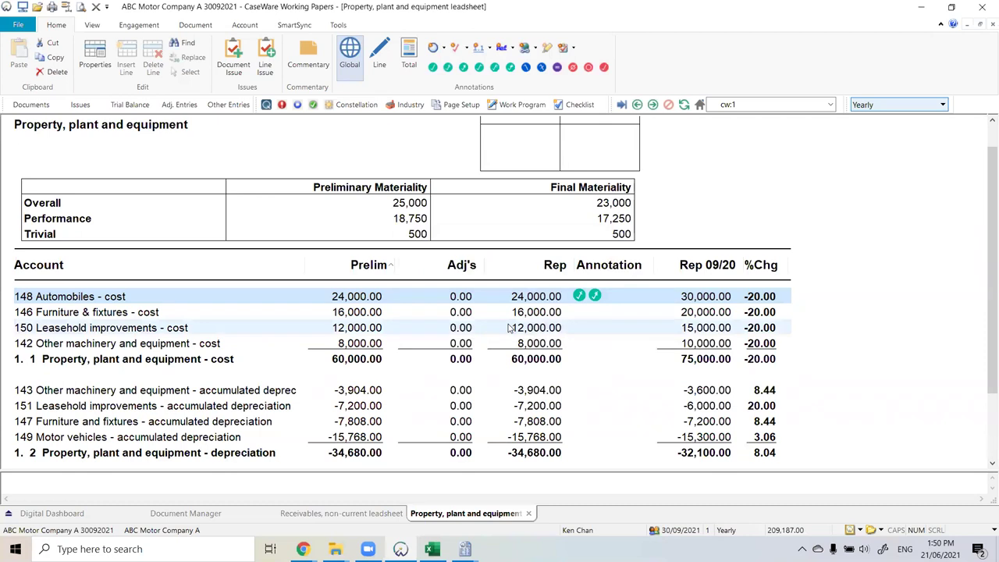
Step: Look through the available tickmark types for the 148 Automobiles - cost line, down to Agreed to Sub Ledger and Calculated
left_click(467, 49)
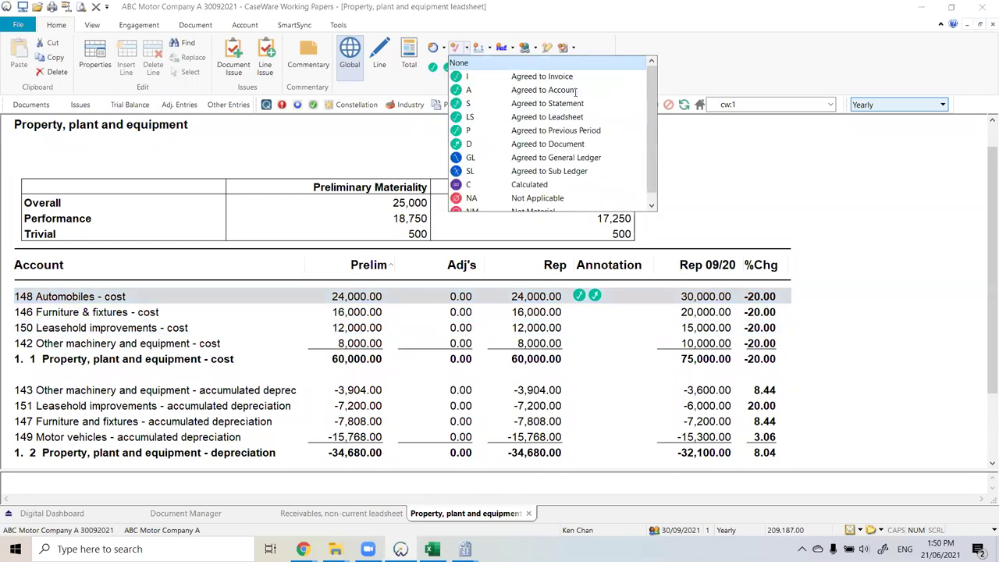
scroll(582, 141, "down", 1)
scroll(591, 154, "up", 1)
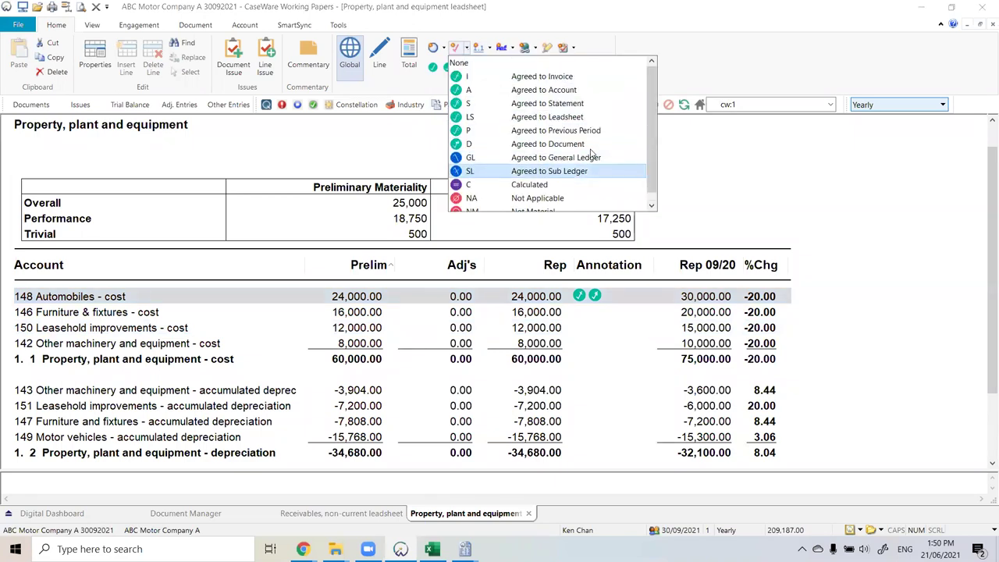
left_click(591, 144)
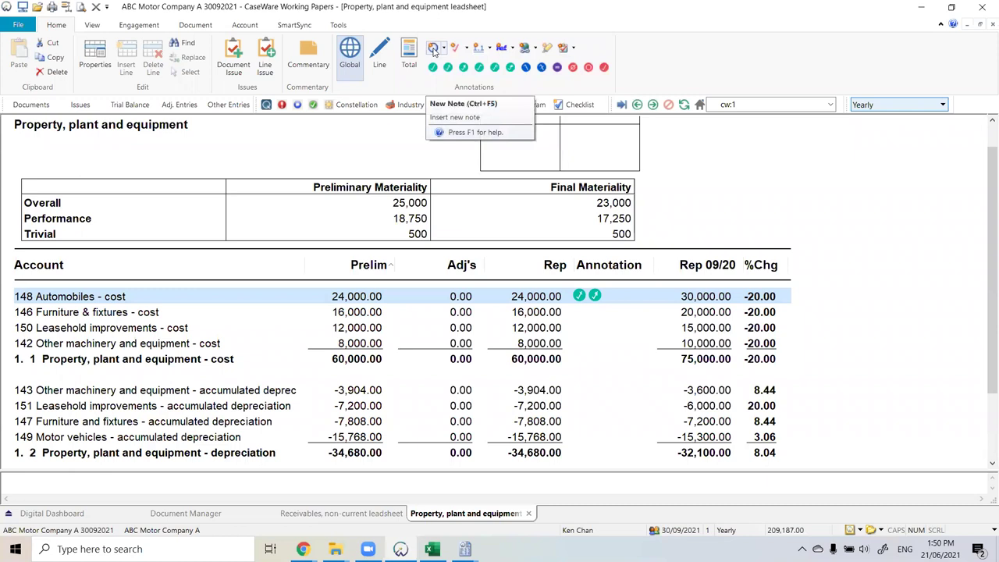
Step: Add a global note to the 148 Automobiles - cost line reading "This is a note from" followed by the author's name
left_click(434, 49)
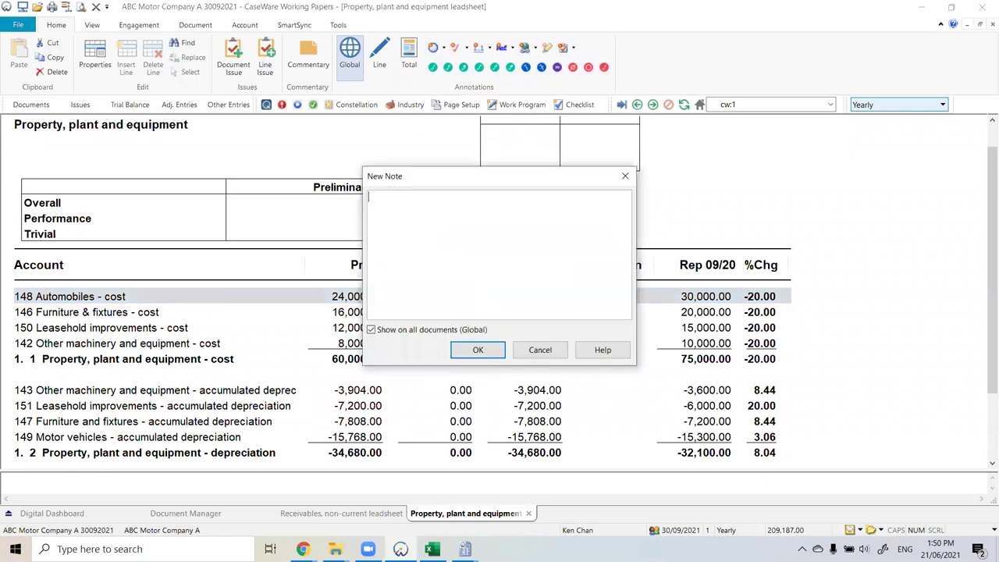
type("This is a note from k")
left_click(478, 349)
mouse_move(584, 301)
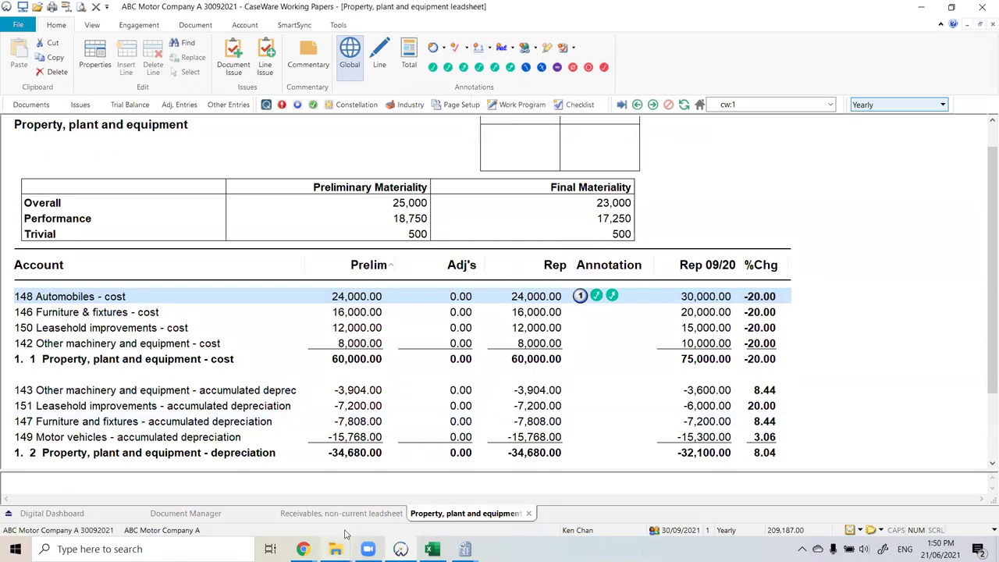
left_click(478, 48)
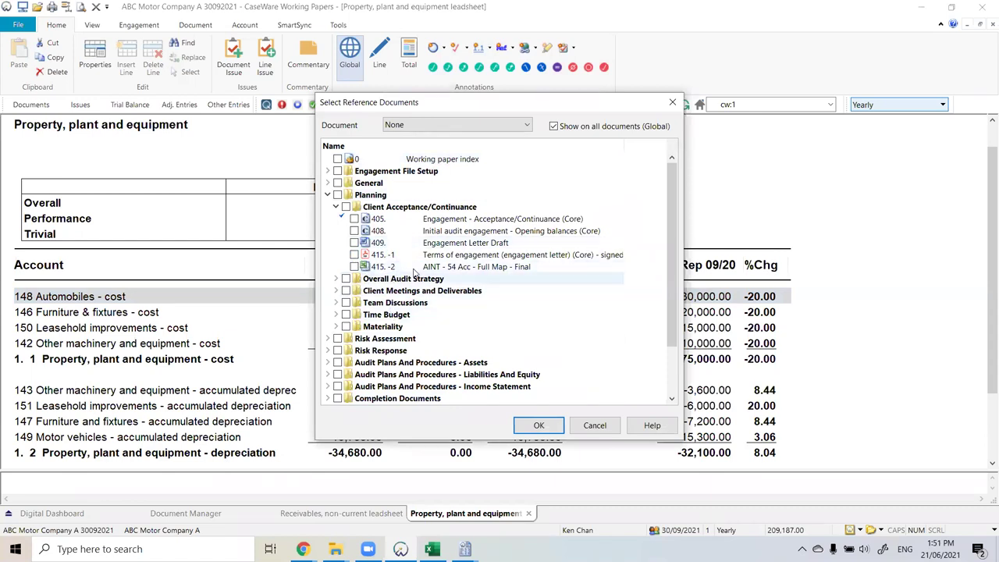
scroll(408, 291, "down", 1)
left_click(327, 315)
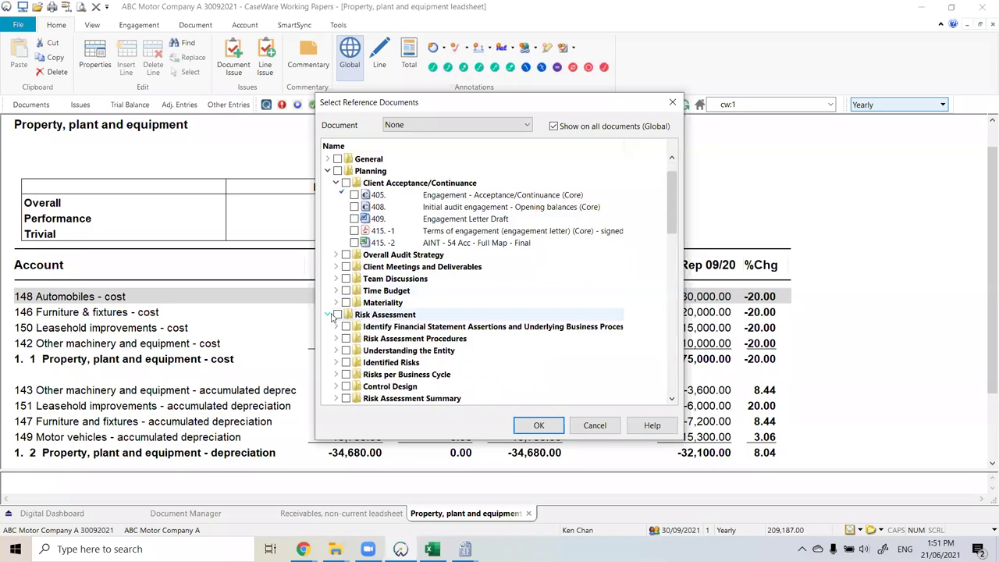
left_click(328, 314)
left_click(327, 326)
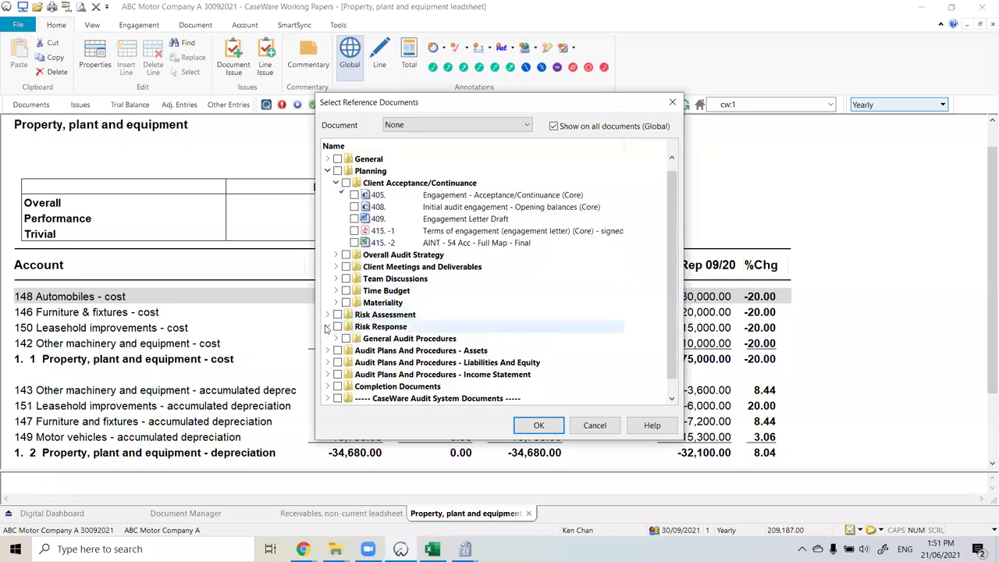
left_click(327, 327)
left_click(327, 338)
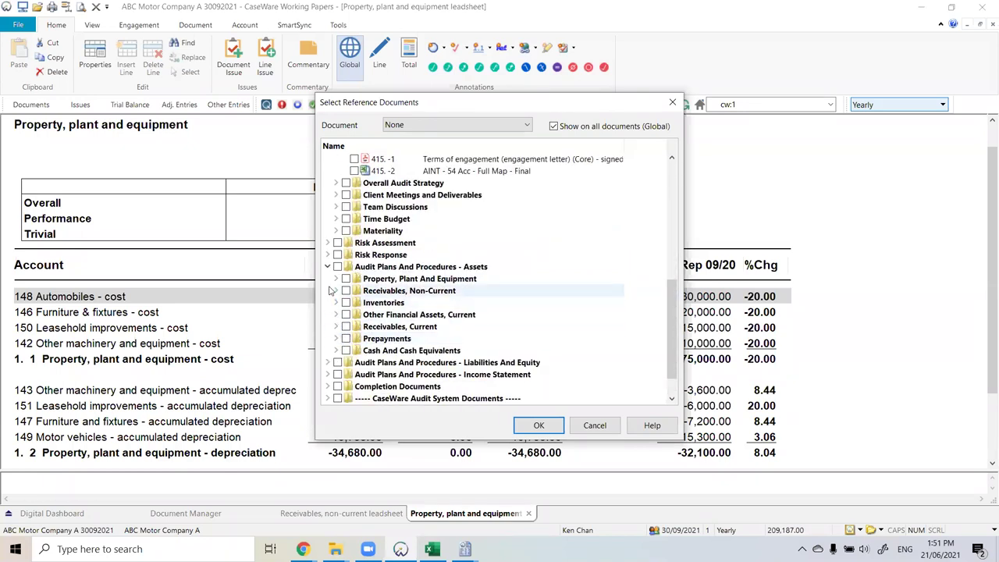
left_click(336, 279)
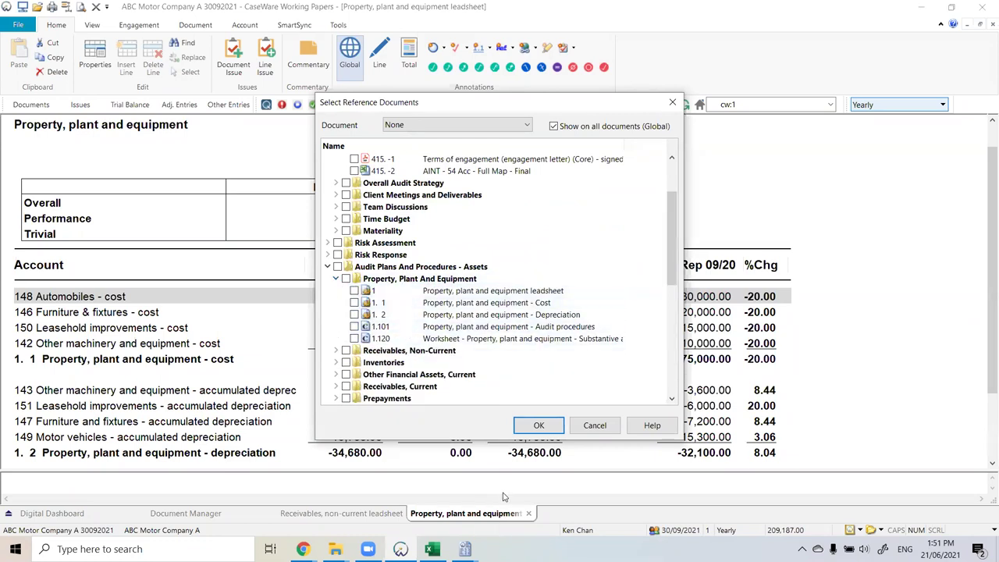
left_click(593, 428)
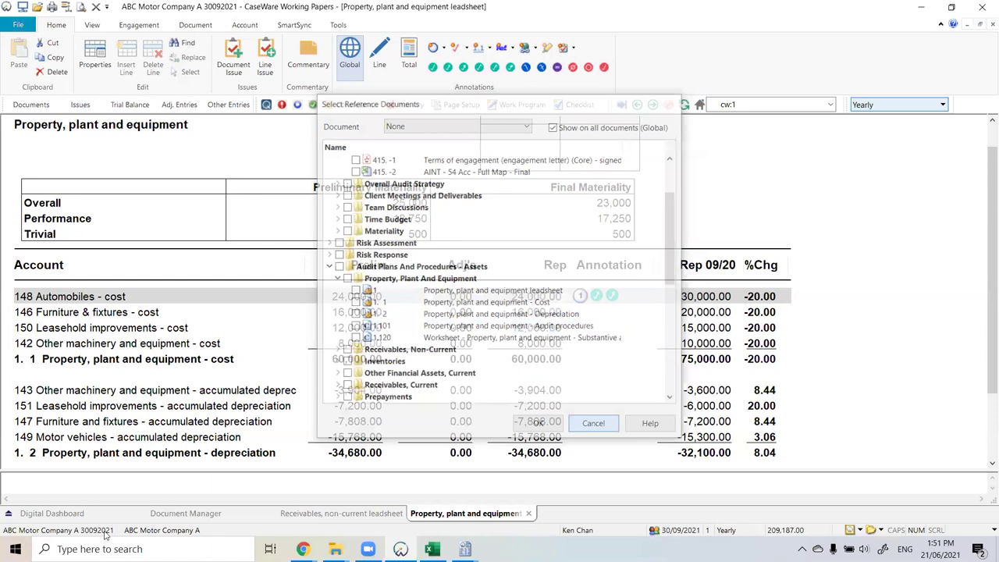
Step: Add the Property Plant and Equipment Schedule workbook from the Desktop to the Property, Plant And Equipment folder in the Document Manager
left_click(188, 514)
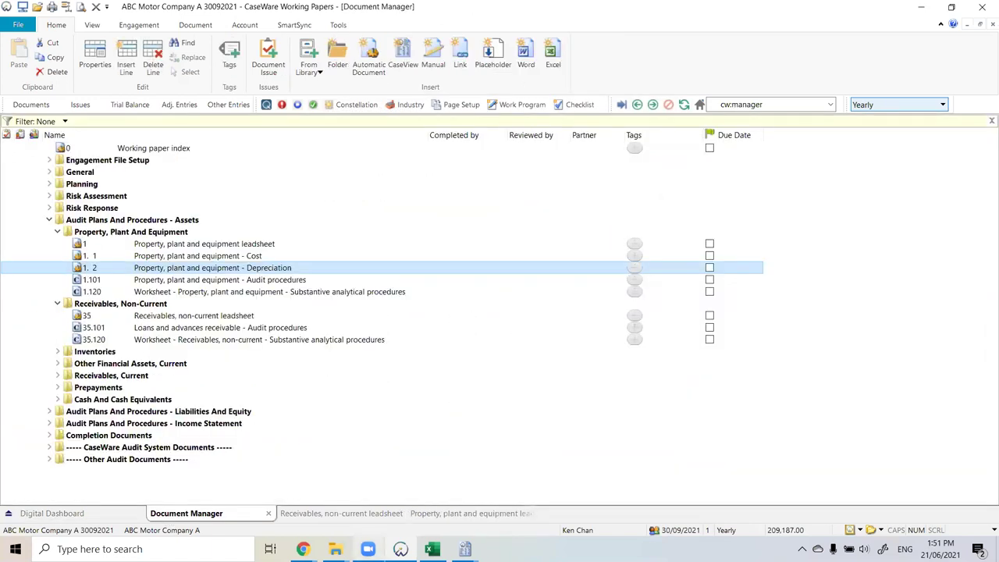
left_click(335, 549)
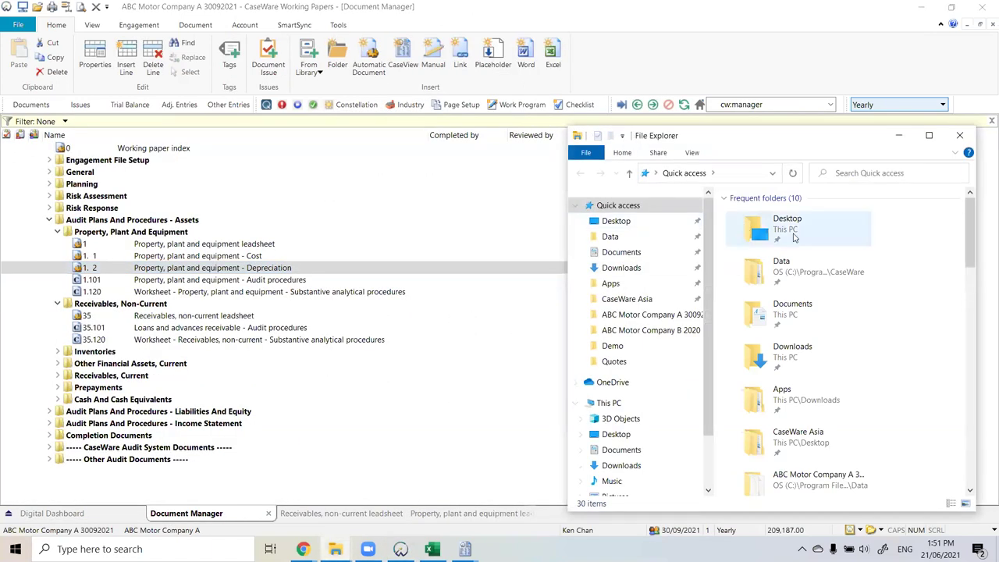
double_click(781, 228)
left_click(846, 329)
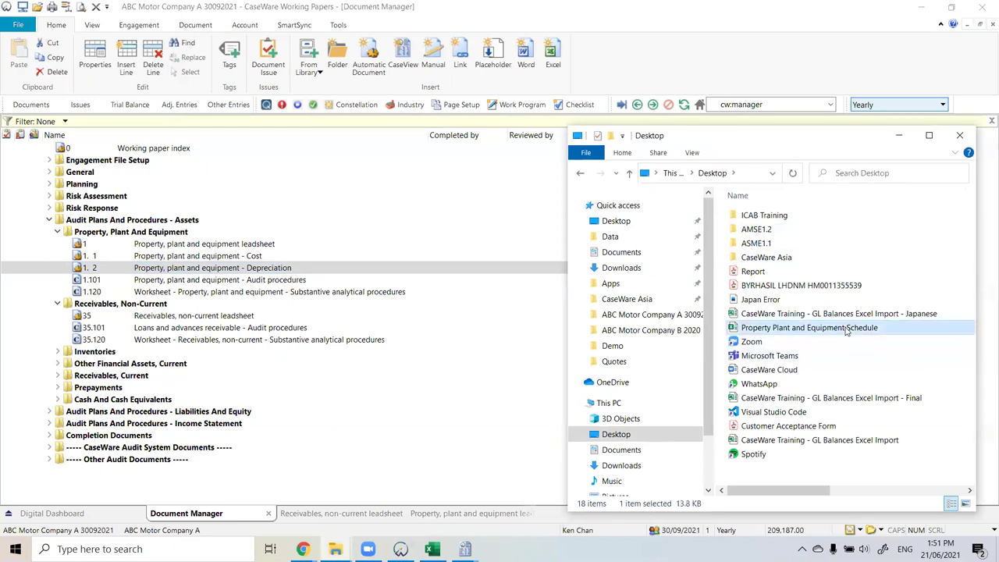
left_click_drag(846, 329, 275, 299)
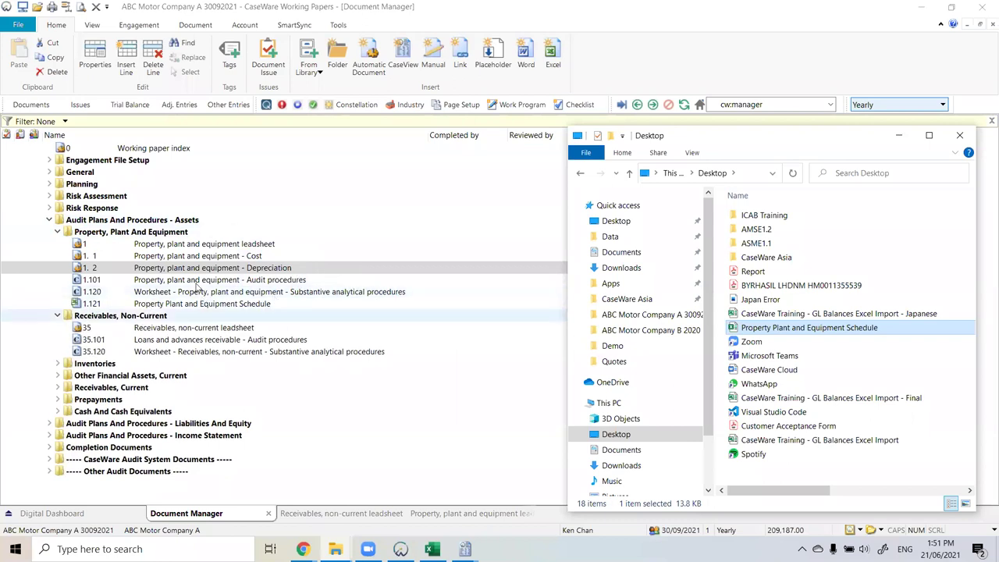
left_click(960, 136)
Step: On the Property, plant and equipment leadsheet, add a global document reference to 1.121 Property Plant and Equipment Schedule on the 146 Furniture & fixtures - cost line
double_click(240, 245)
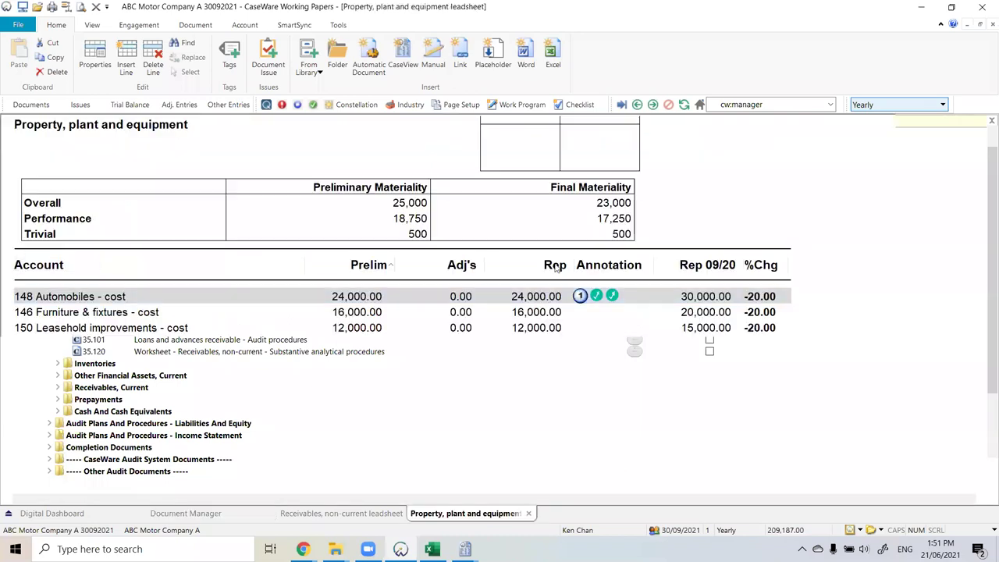
left_click(599, 316)
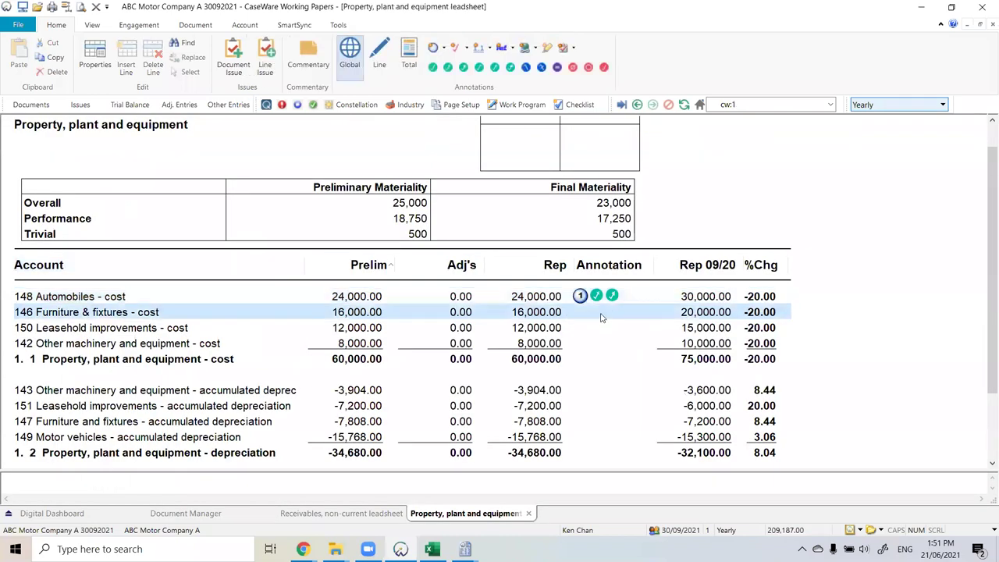
right_click(602, 317)
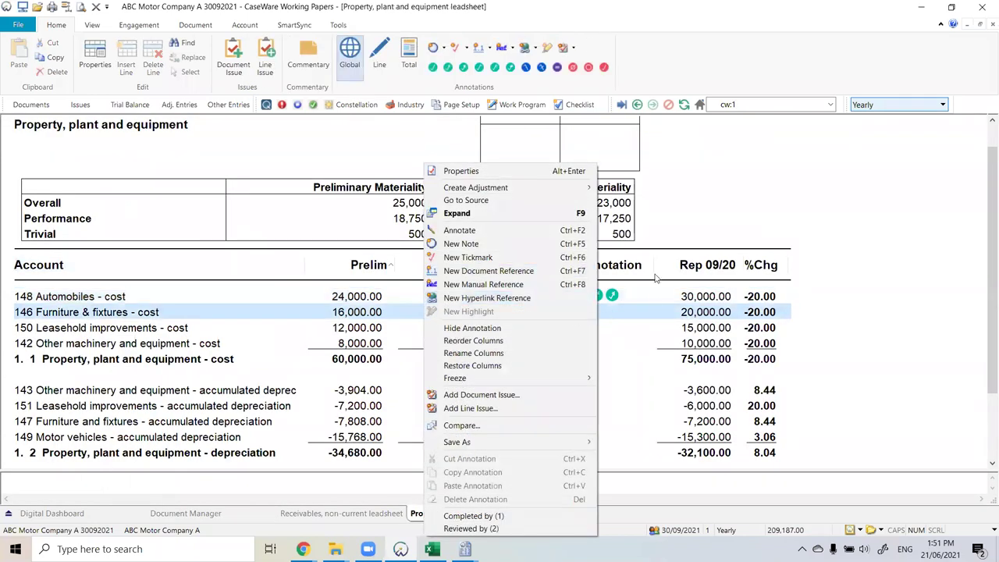
left_click(646, 314)
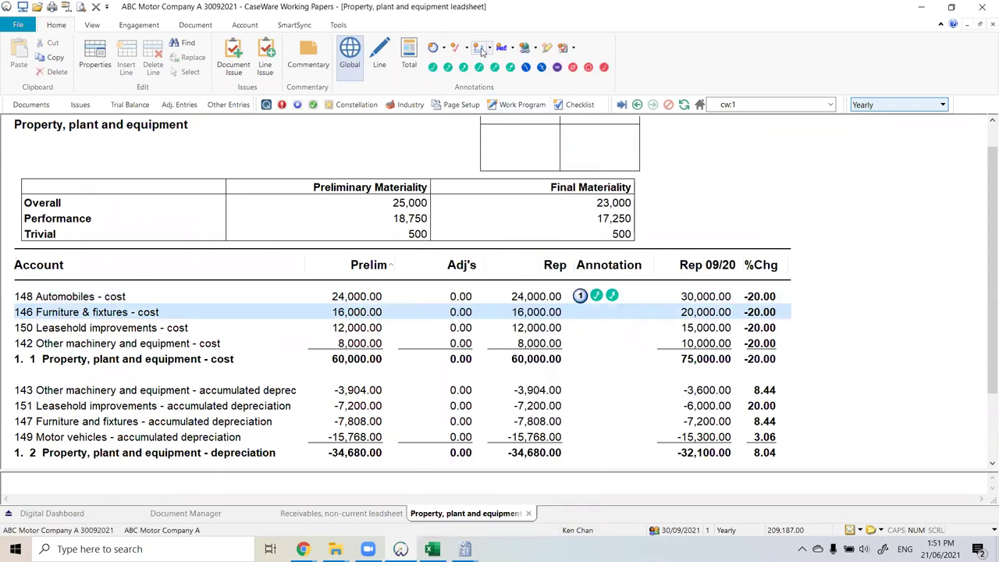
left_click(482, 50)
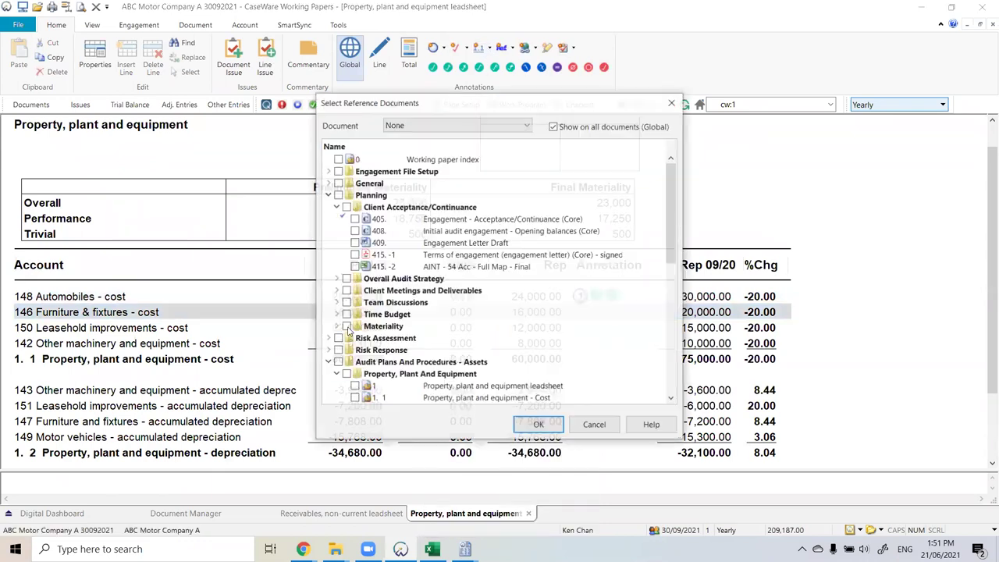
scroll(420, 346, "down", 3)
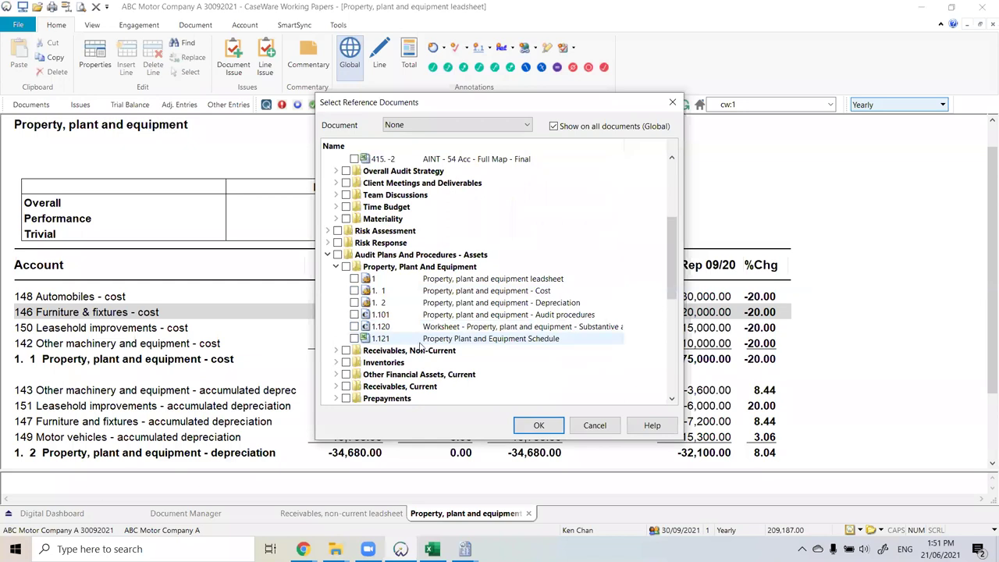
left_click(355, 339)
left_click(539, 426)
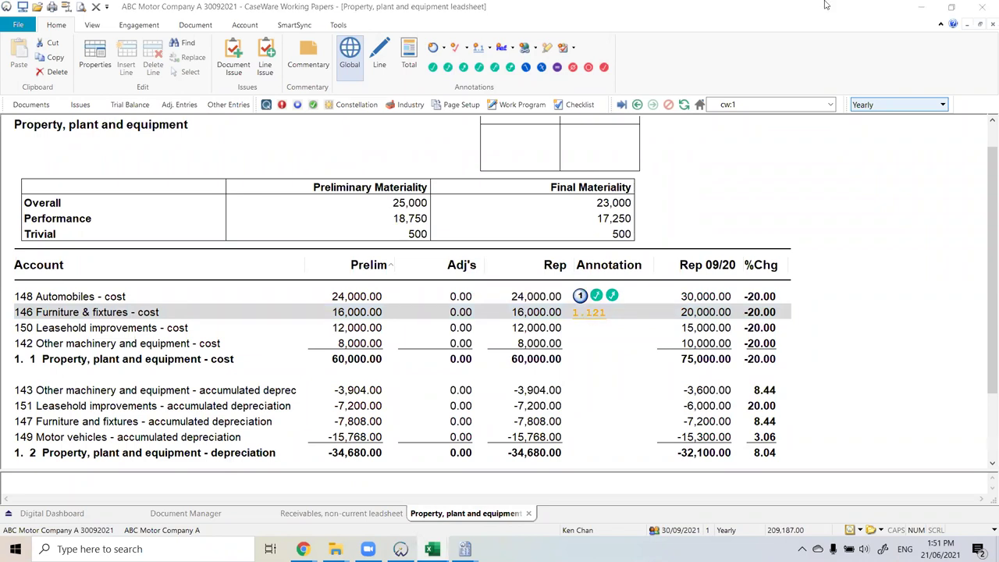
Step: View the referenced schedule in Excel and again through reference 1.121 in account 146's detail report, closing the report at the end
key("alt+Tab")
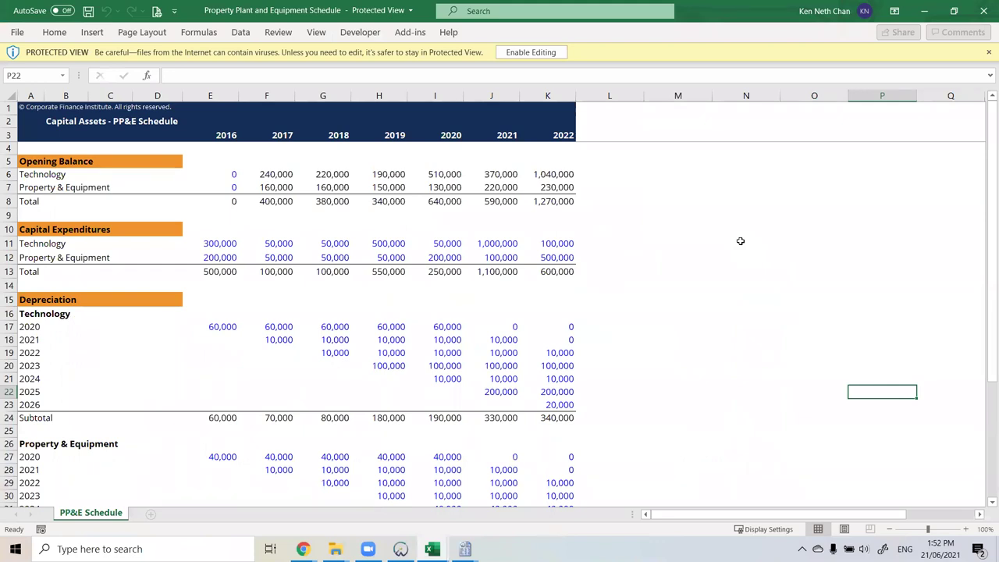
left_click(983, 14)
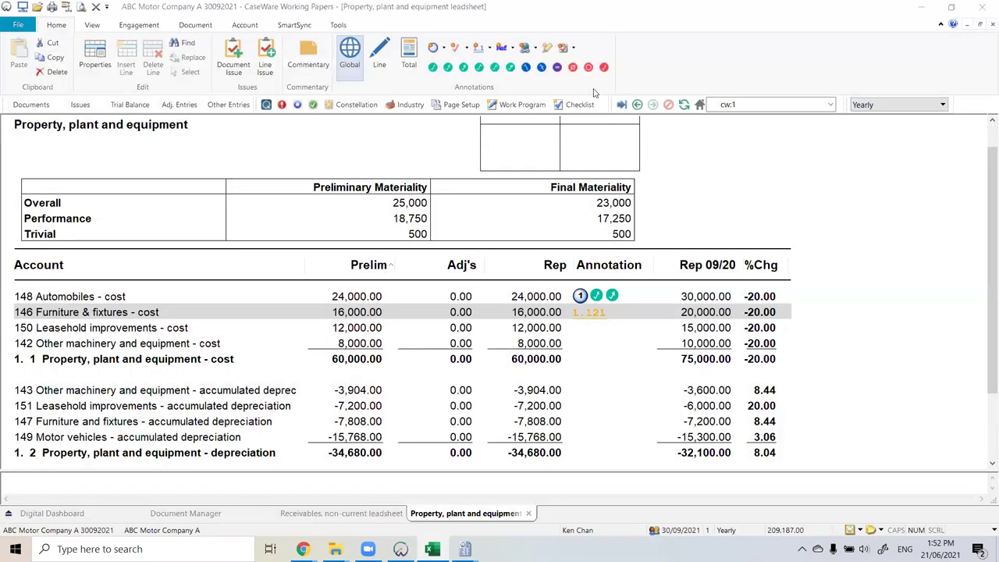
double_click(598, 313)
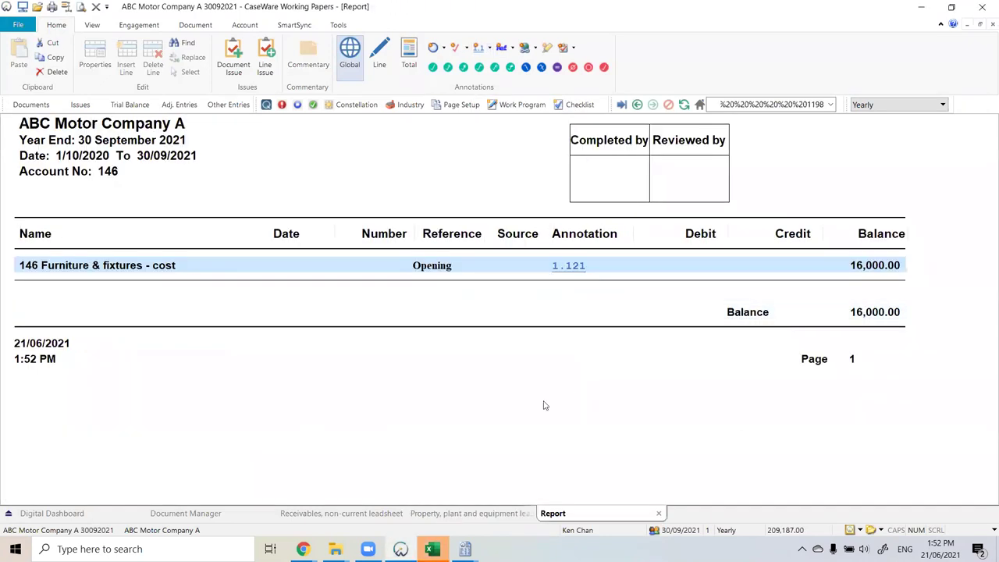
left_click(561, 270)
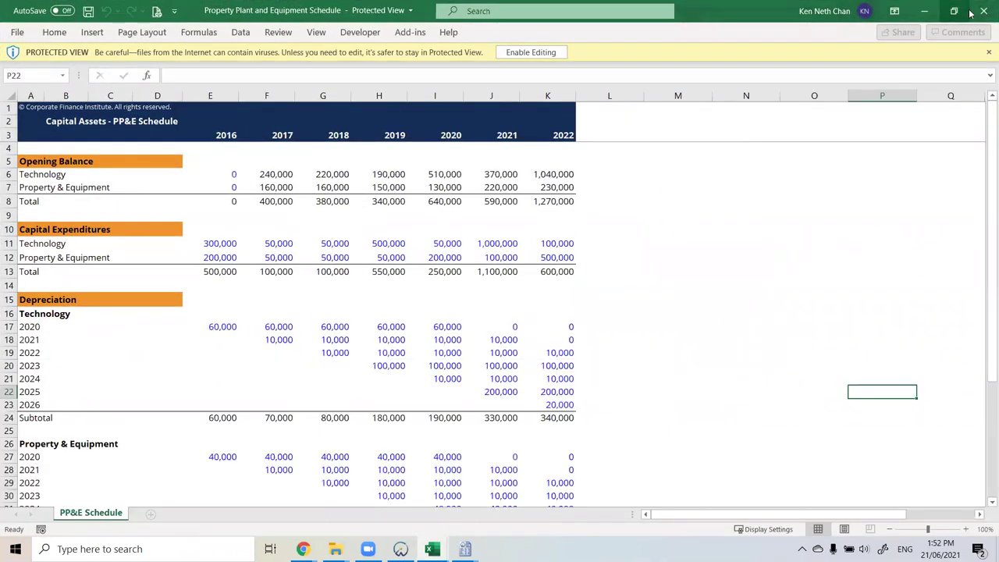
key("super+Down")
key("super+Down")
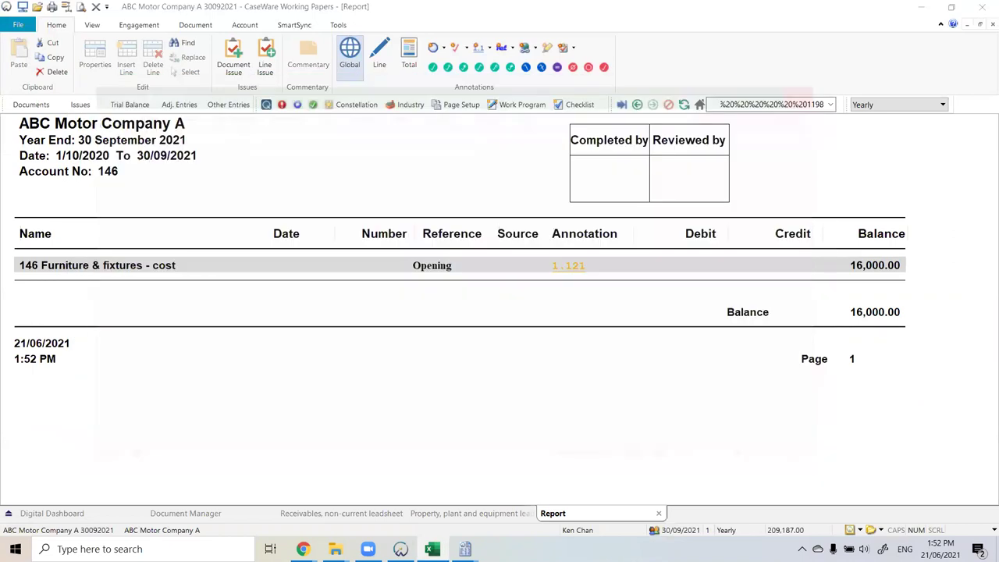
left_click(658, 513)
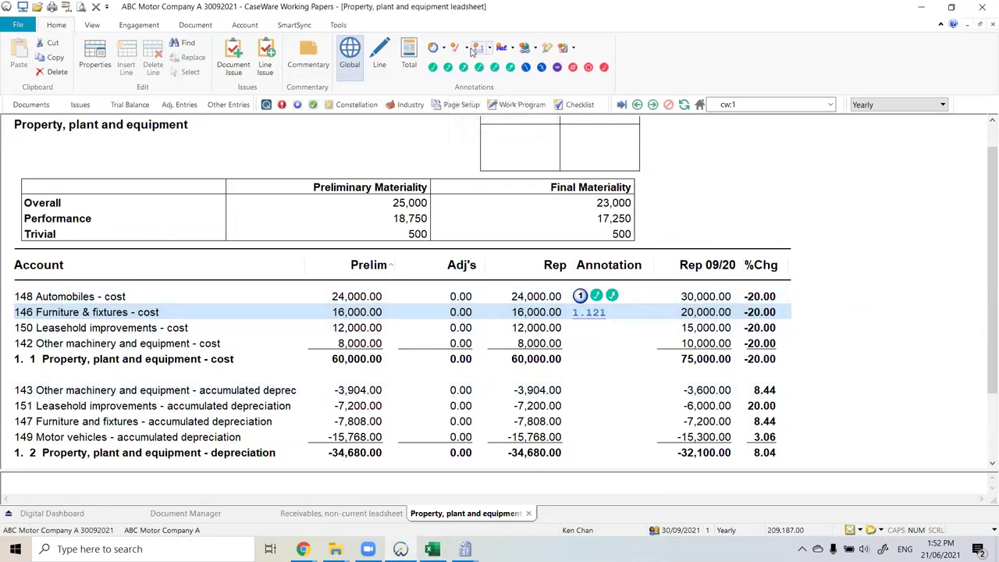
Step: Create a hyperlink reference on the 146 Furniture & fixtures - cost line labelled "Schedule", linking to Excel workbook 1.121 Property Plant and Equipment Schedule
left_click(524, 48)
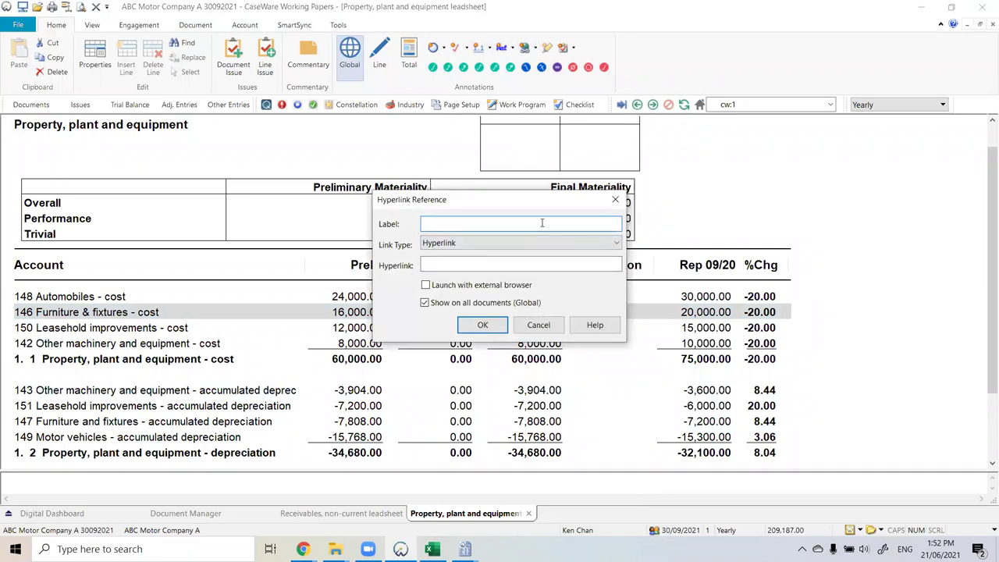
type("Schedule")
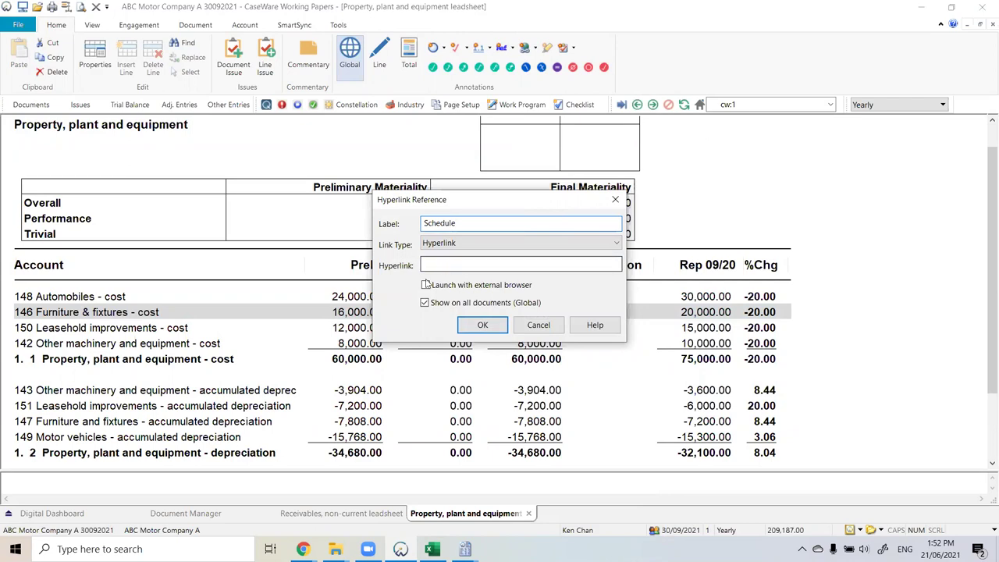
left_click(477, 244)
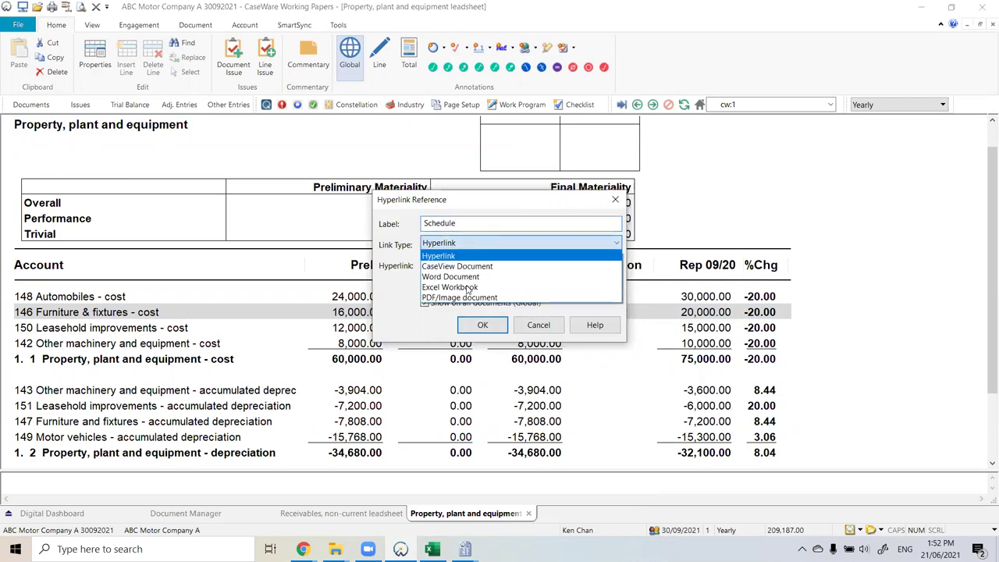
left_click(468, 288)
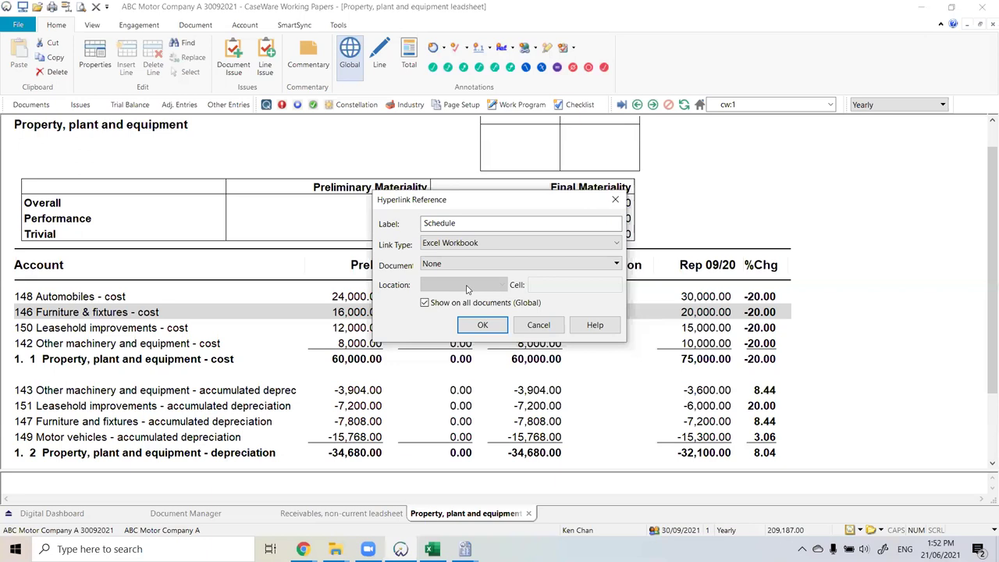
left_click(491, 265)
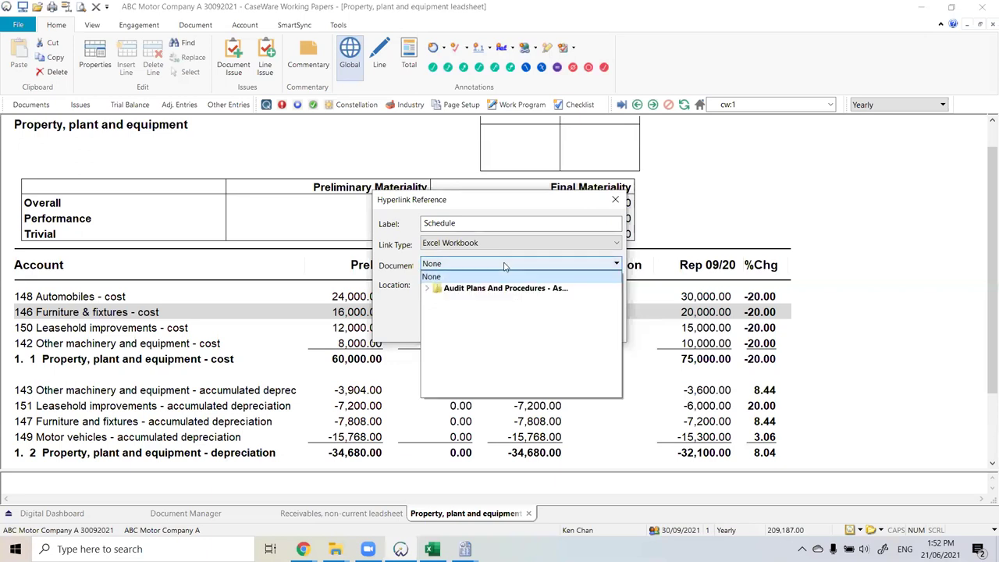
left_click(428, 288)
left_click(430, 324)
left_click(490, 334)
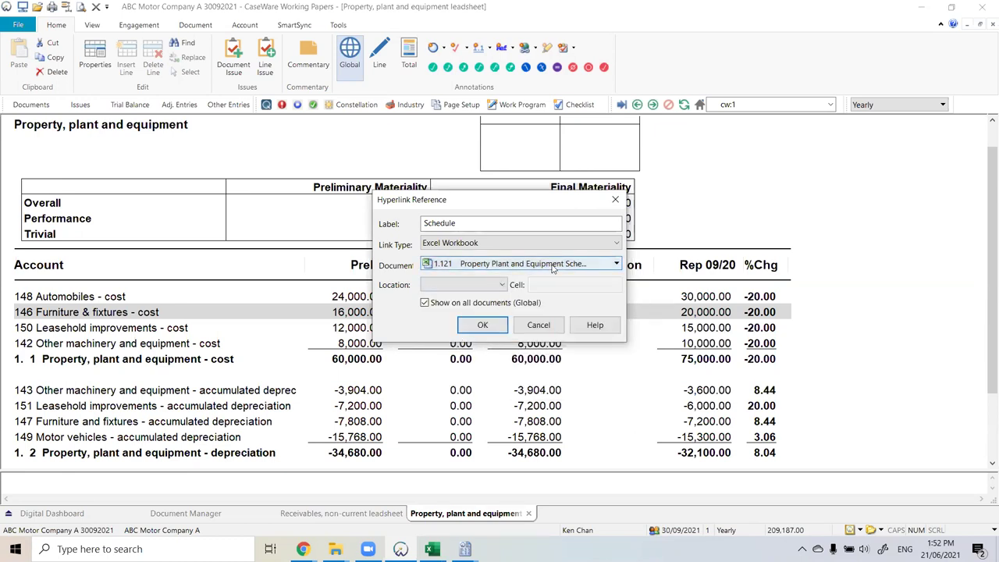
Step: Point the hyperlink reference to cell G15 on the PP&E Schedule sheet and save it
left_click(504, 284)
left_click(468, 308)
left_click(557, 286)
left_click(489, 286)
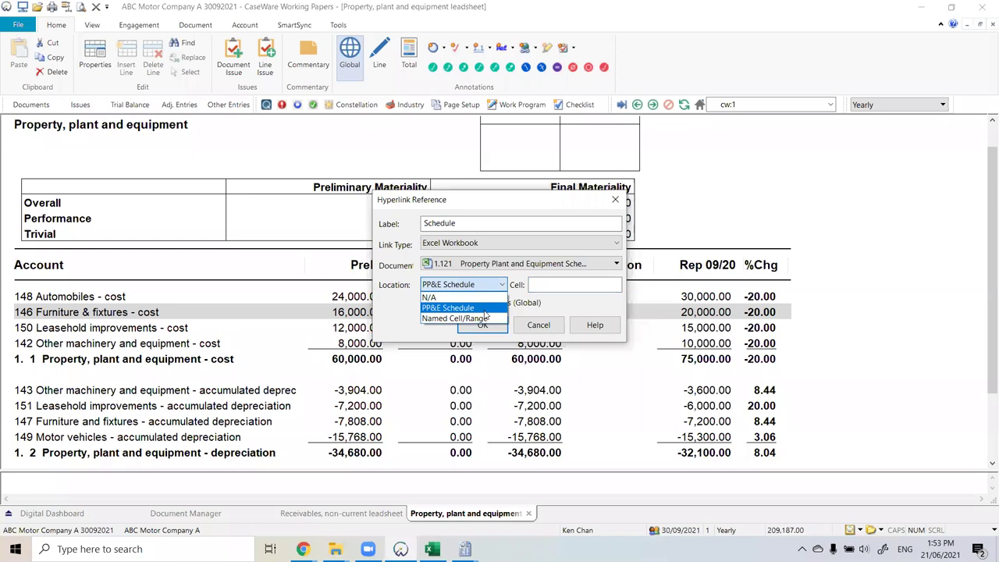
left_click(581, 285)
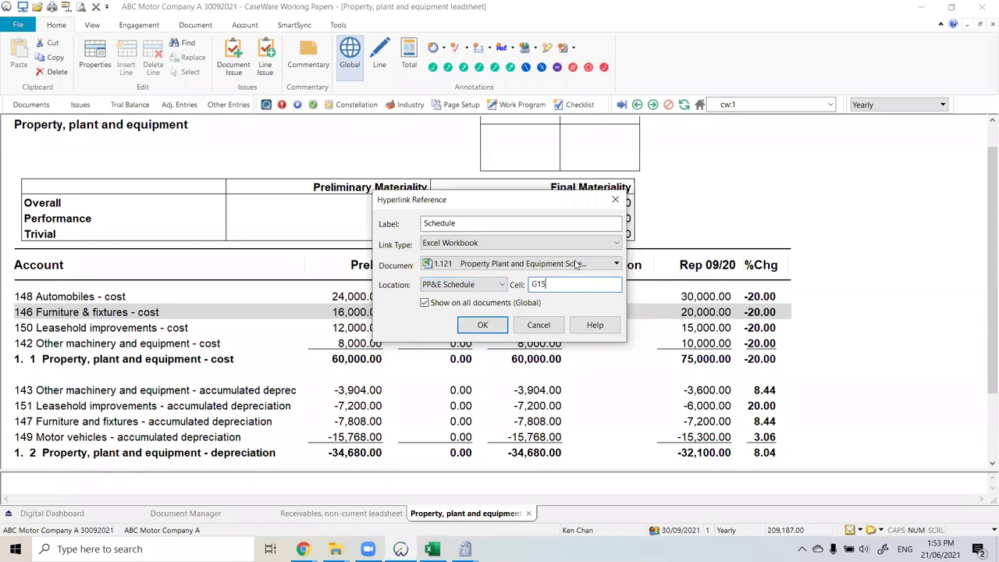
left_click(483, 328)
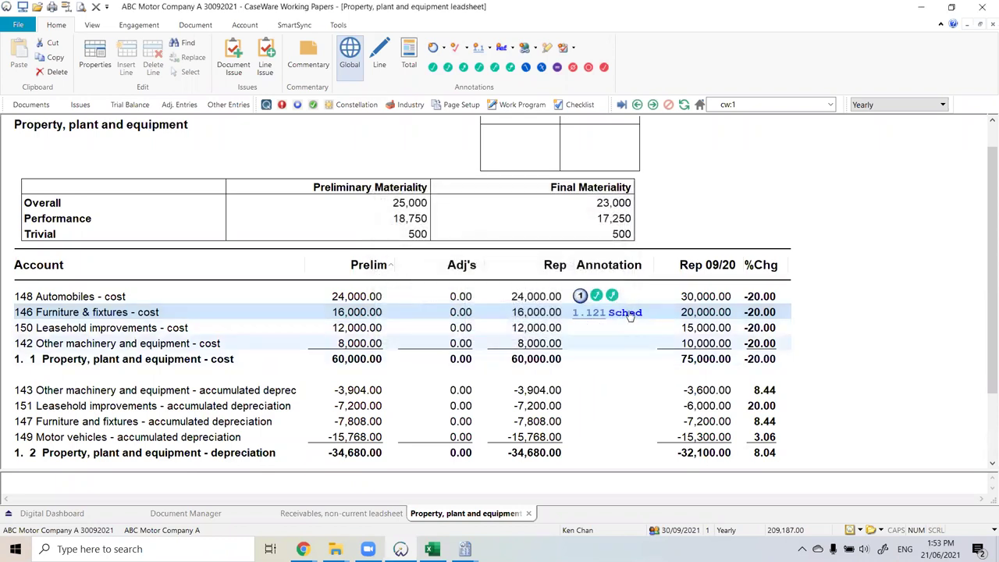
Step: Open the 1.121 Property Plant and Equipment Schedule from the document reference on the 146 Furniture & fixtures - cost line
mouse_move(629, 315)
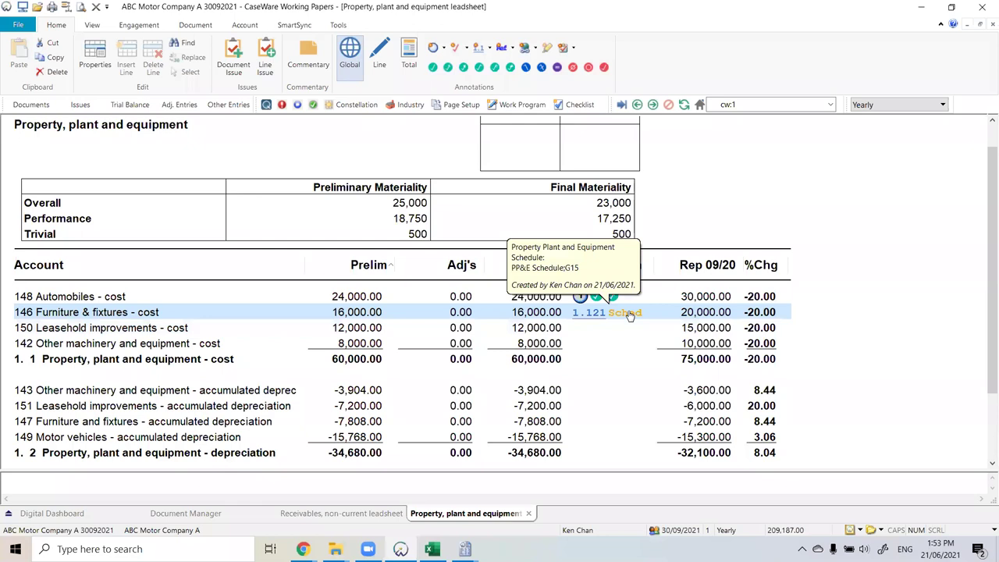
right_click(629, 315)
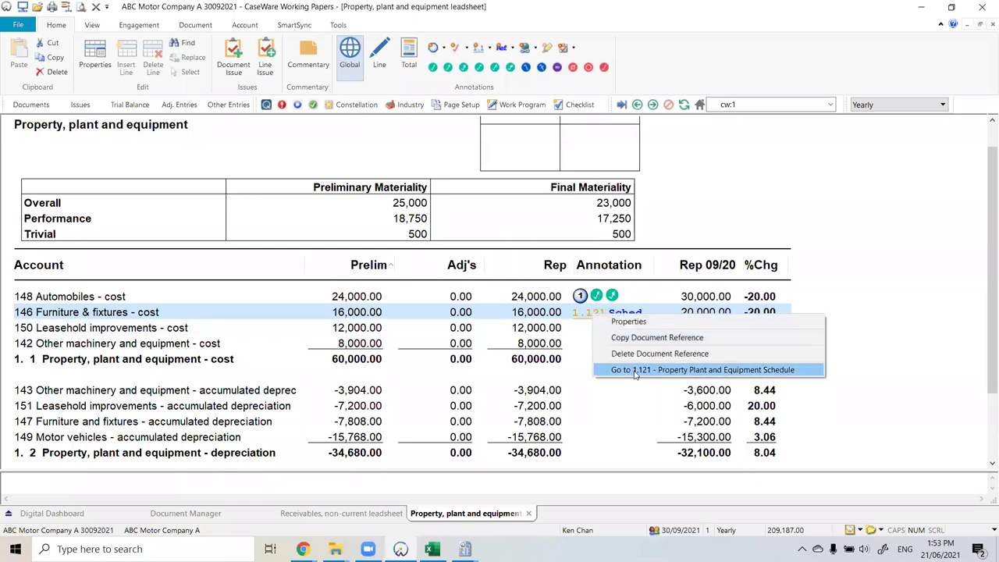
left_click(635, 372)
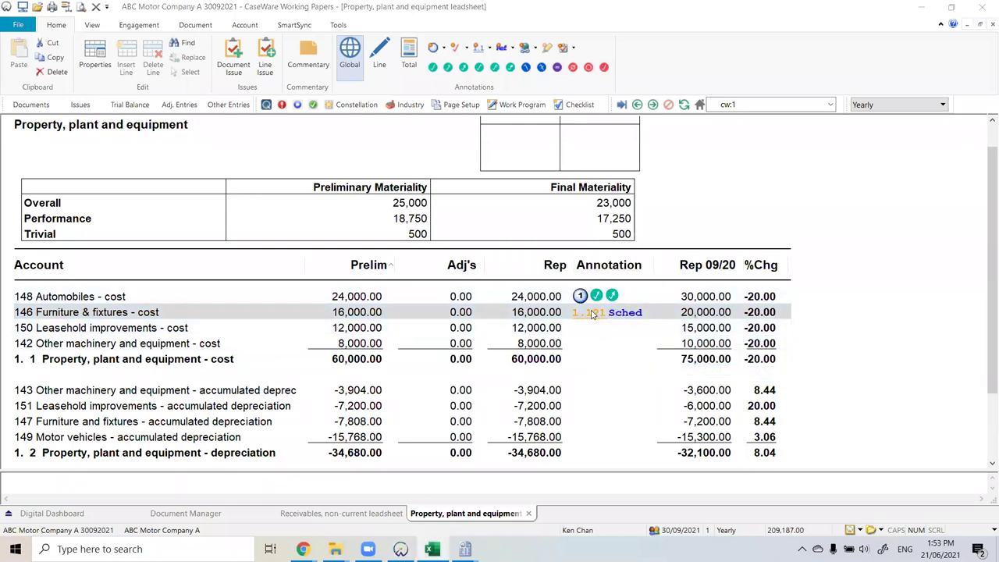
Step: Delete the 1.121 document reference from the 146 Furniture & fixtures - cost line and widen the Annotation column
right_click(592, 313)
left_click(613, 352)
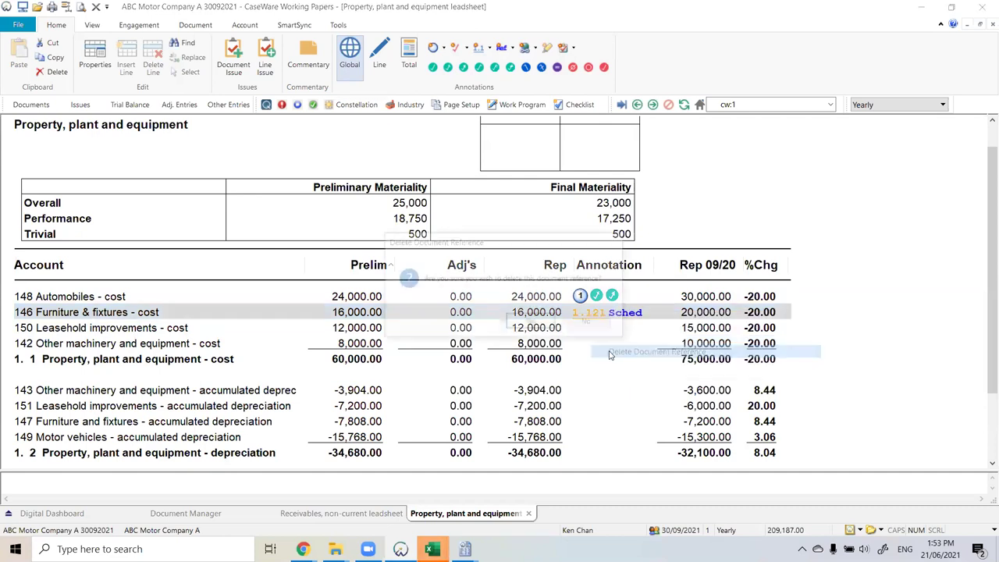
left_click(533, 324)
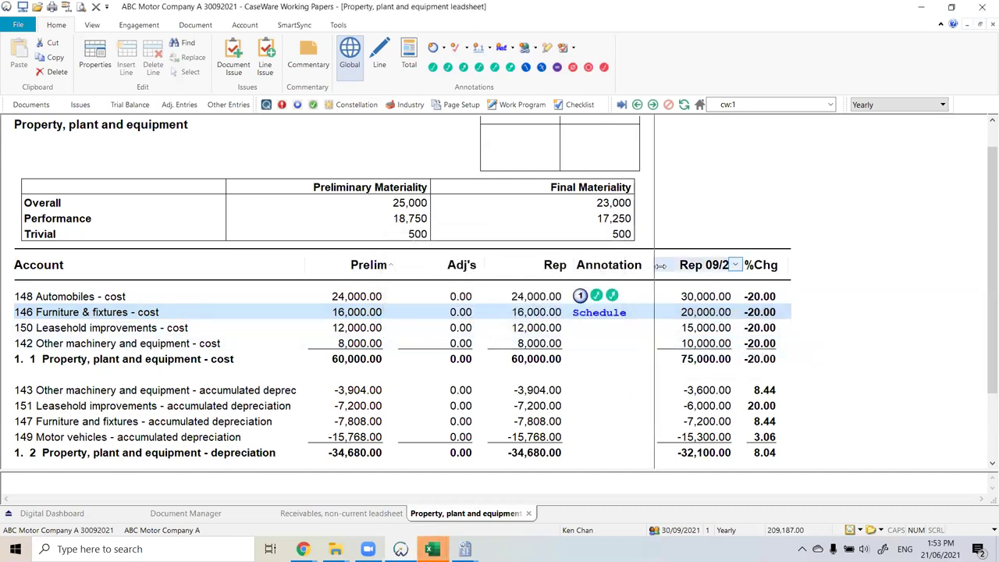
left_click_drag(660, 267, 738, 267)
mouse_move(619, 318)
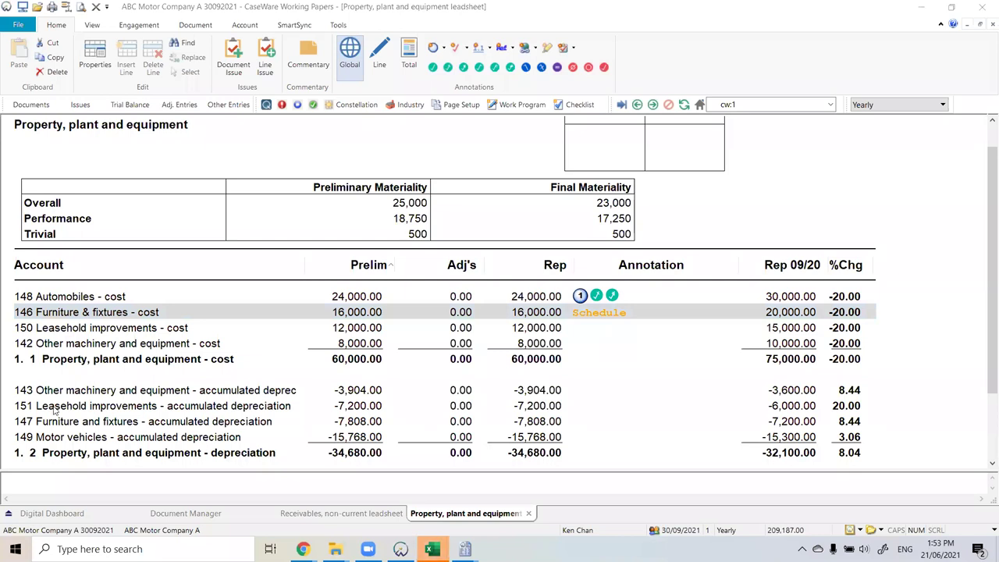
Step: Open the PP&E schedule through the Schedule hyperlink on the 146 Furniture & fixtures - cost line and enable editing of the workbook
left_click(608, 317)
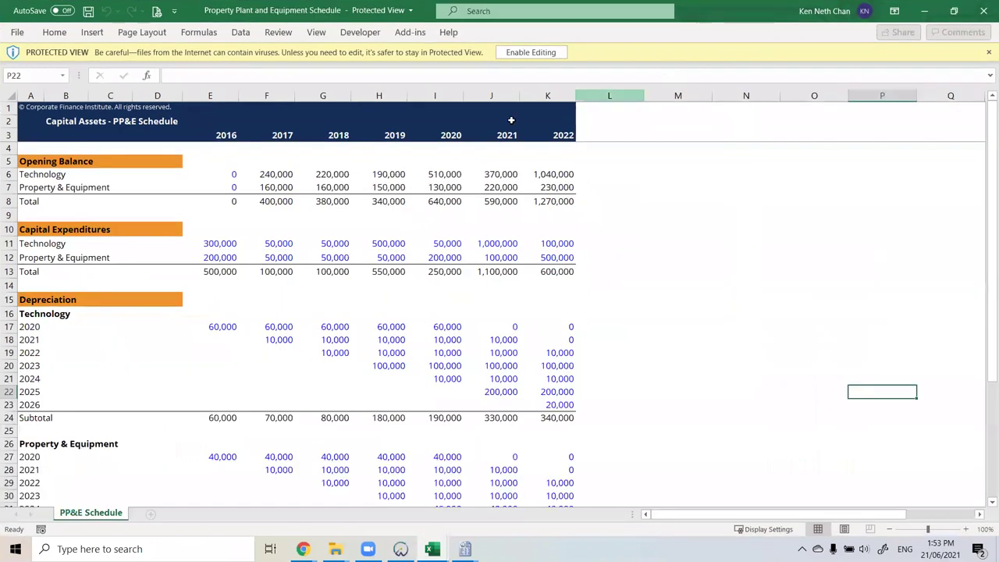
left_click(328, 300)
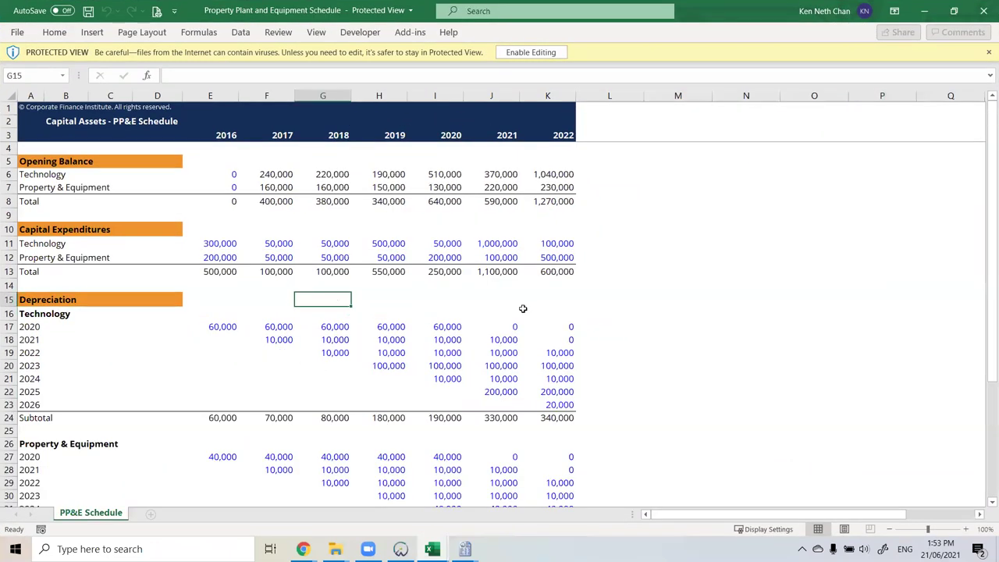
left_click(532, 52)
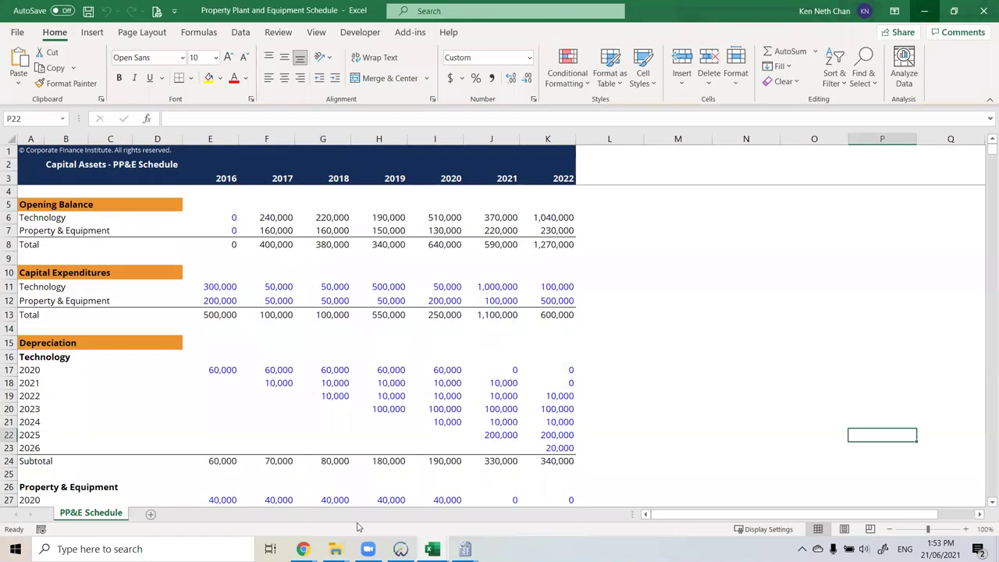
Step: Return to the leadsheet, view the hyperlink's target cell G15 on the PP&E Schedule sheet, and close the workbook
left_click(430, 547)
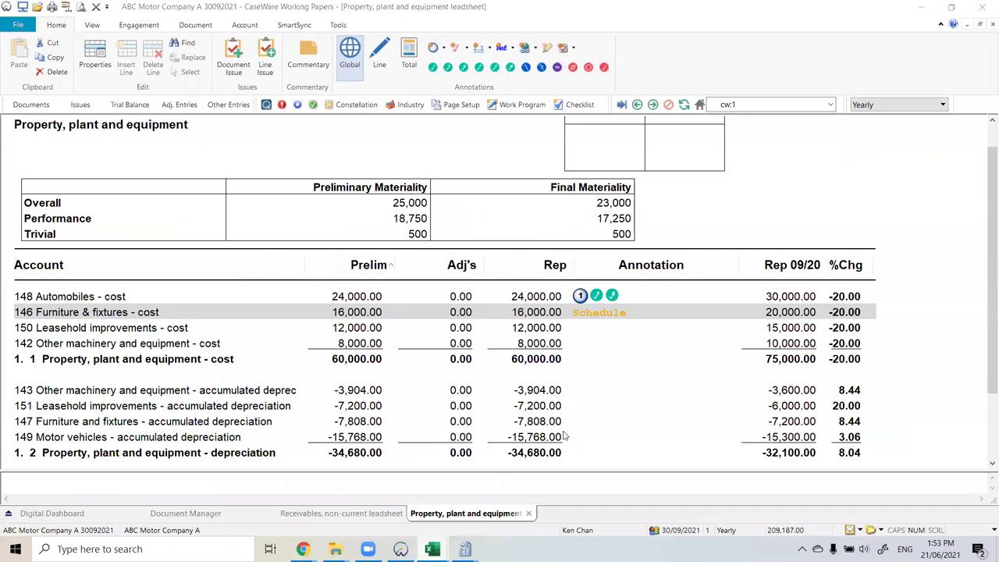
left_click(561, 451)
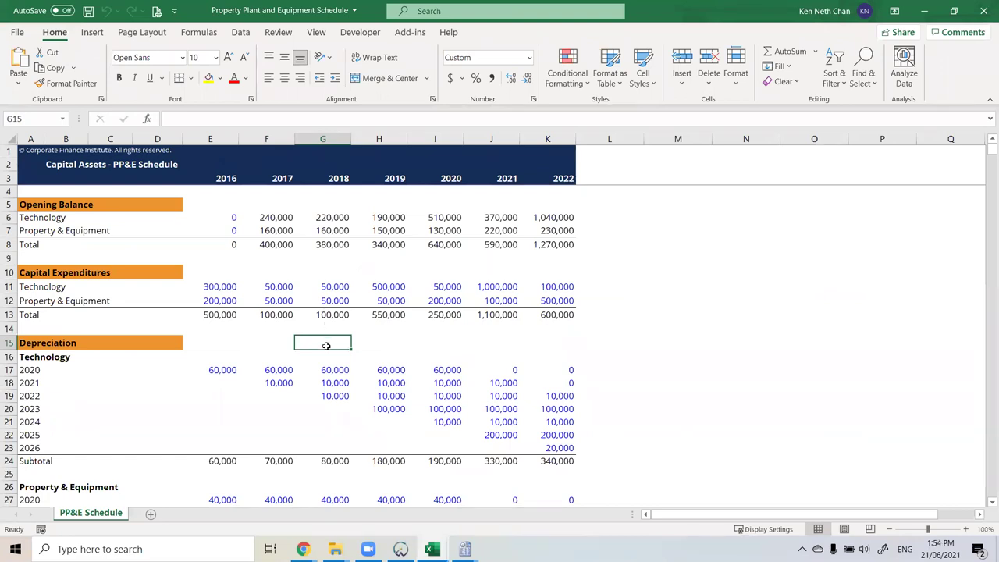
left_click(984, 11)
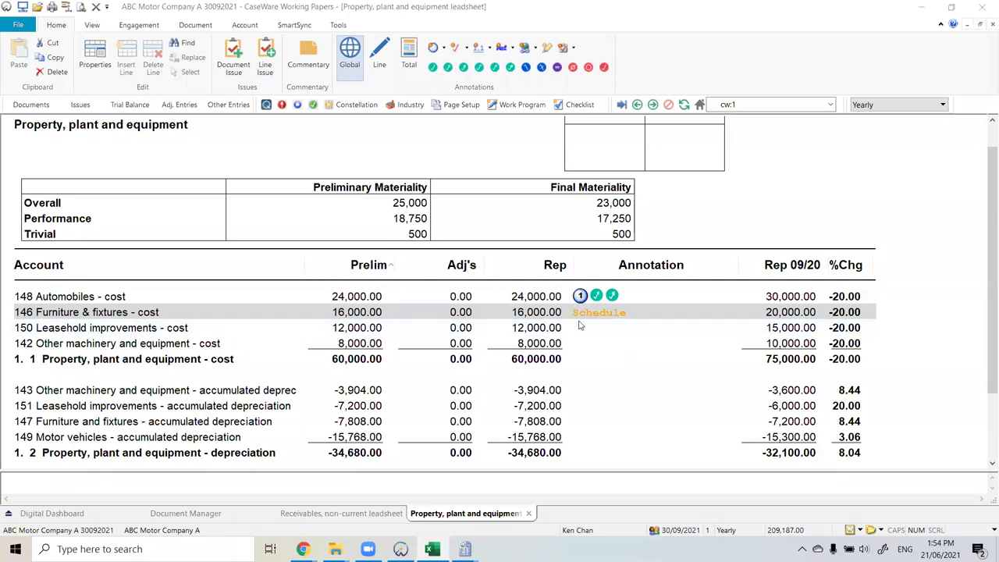
Step: Start a new hyperlink reference on the 146 Furniture & fixtures - cost line with Excel Workbook as the link type
left_click(525, 54)
left_click(546, 243)
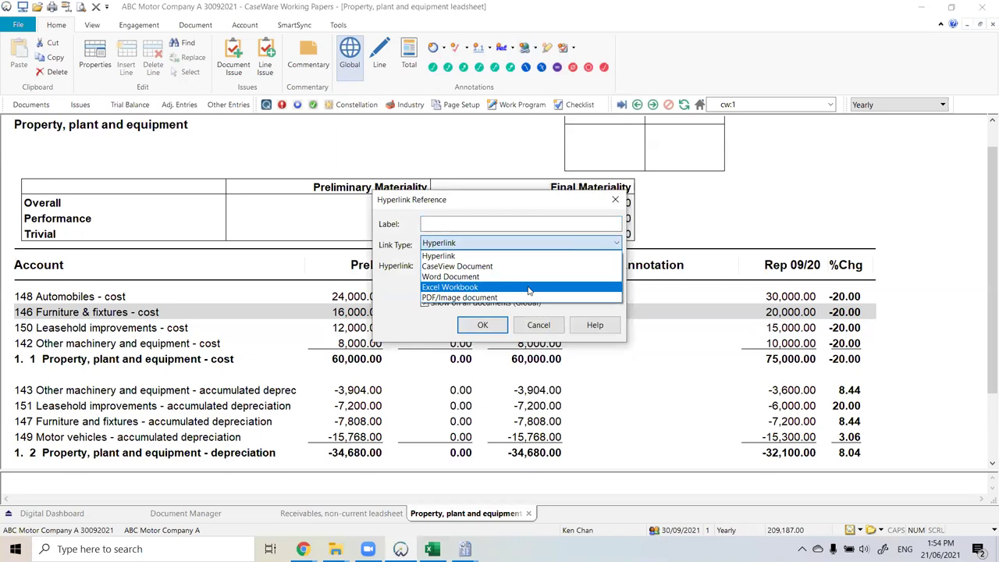
left_click(528, 289)
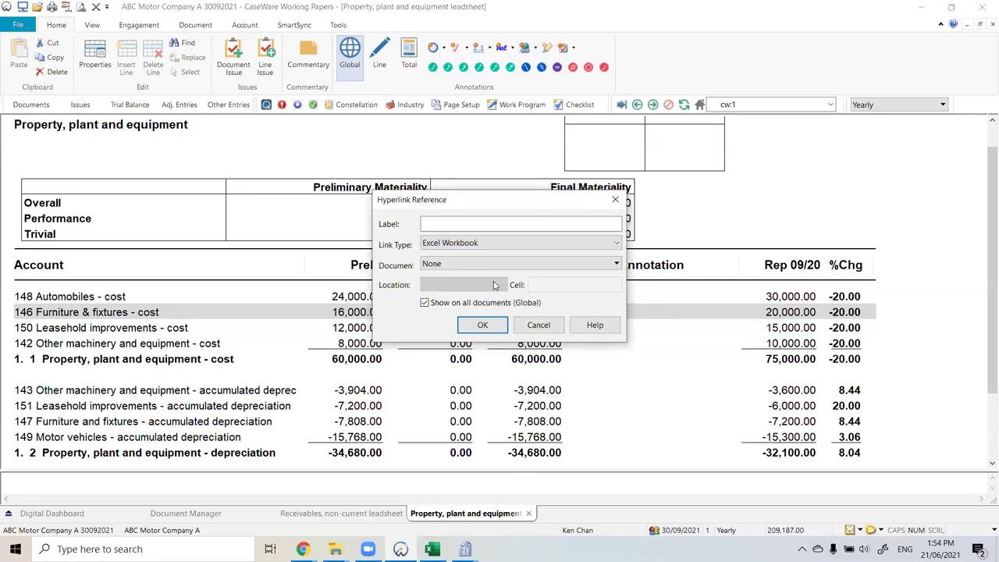
left_click(492, 265)
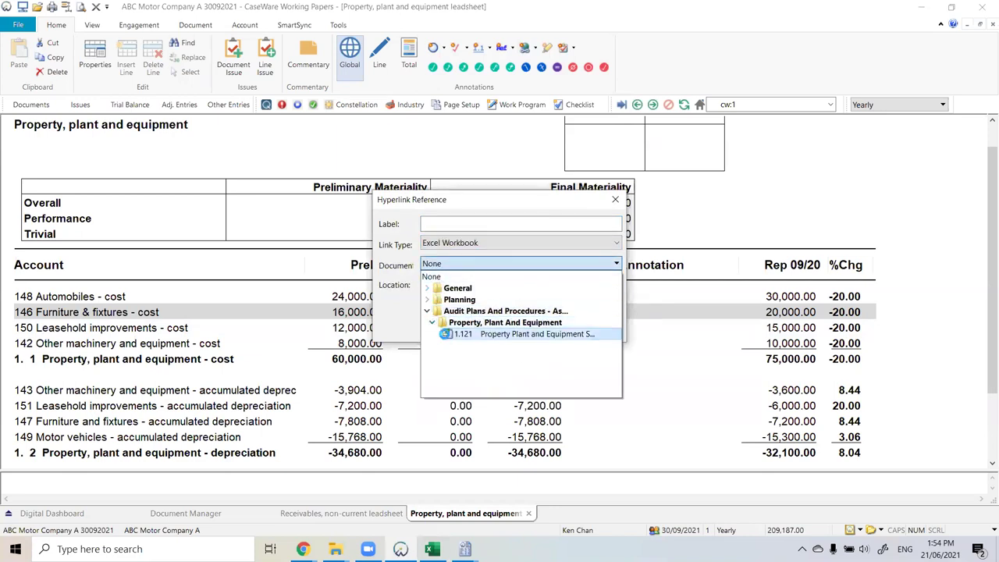
left_click(469, 335)
left_click(403, 311)
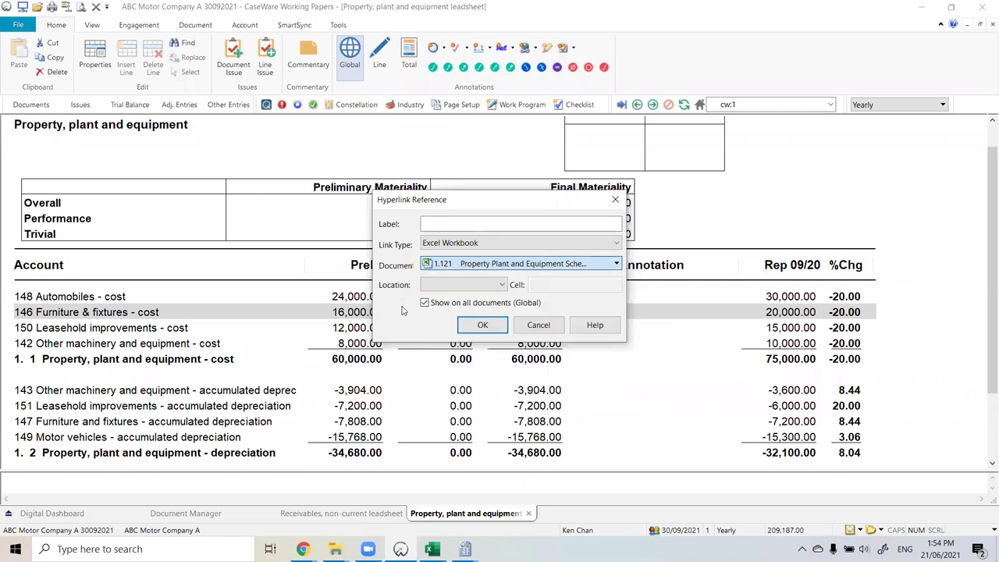
left_click(483, 285)
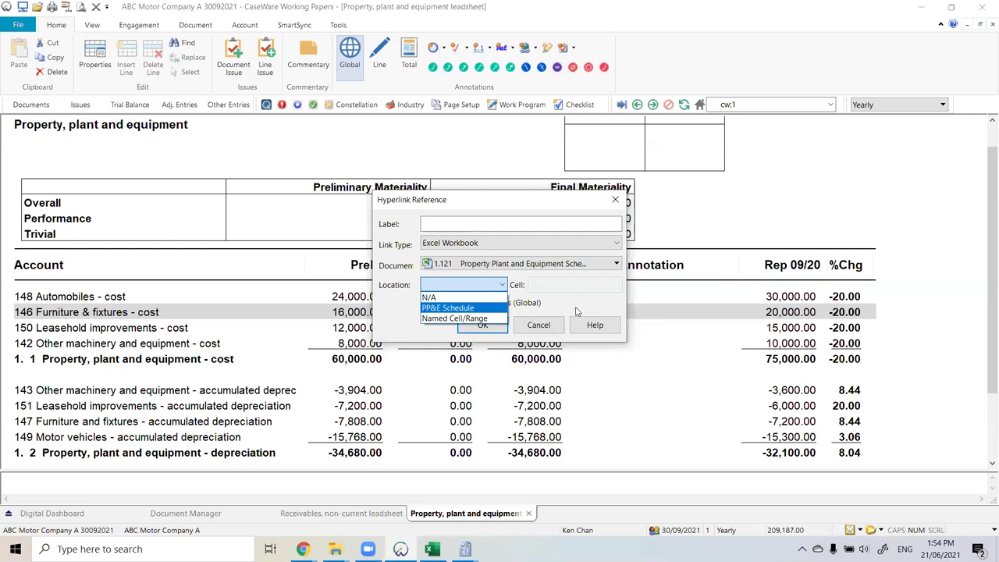
left_click(551, 326)
left_click(550, 326)
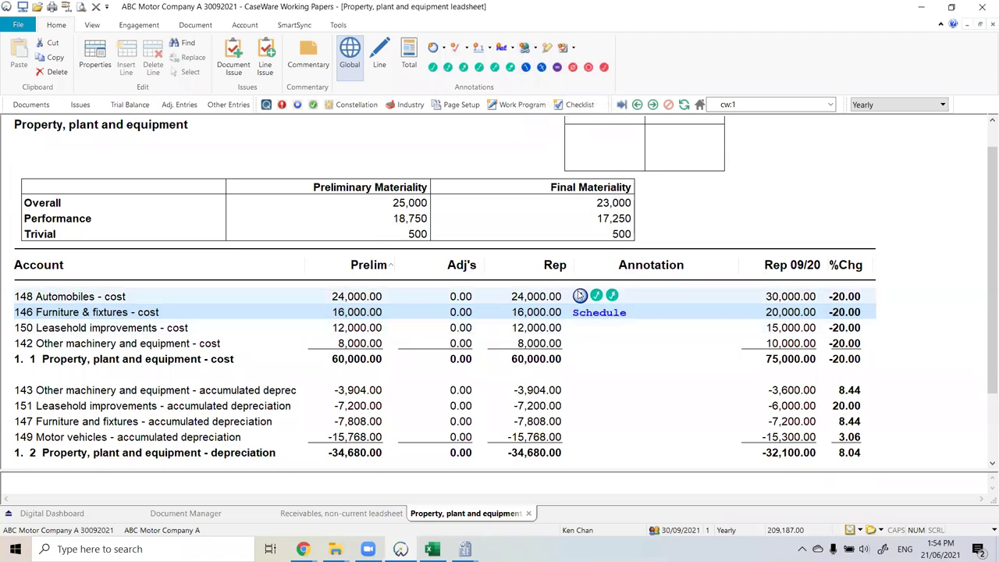
Step: Open the working trial balance and examine the annotations of account 146 Furniture & fixtures - cost and account 148 Automobiles - cost
left_click(356, 75)
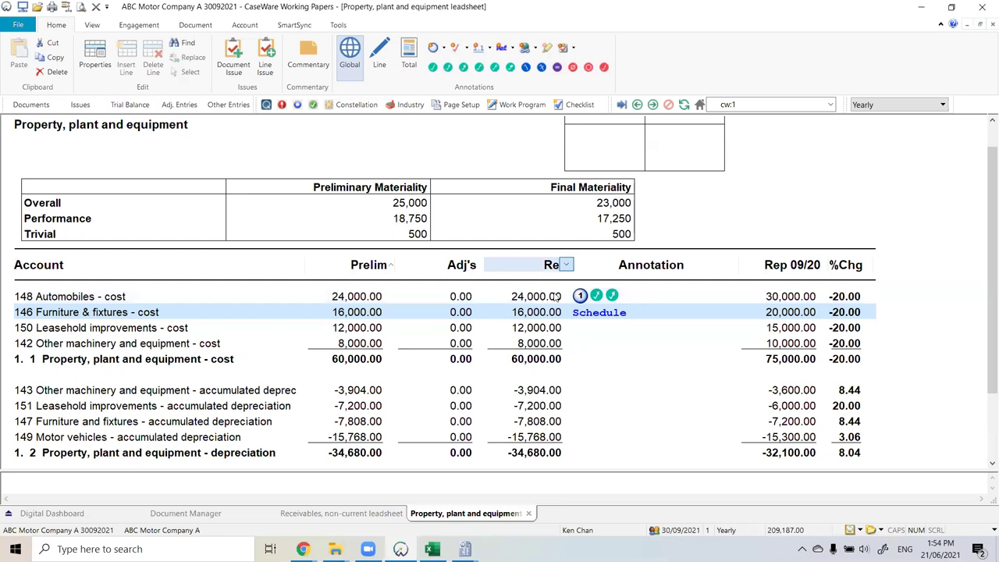
left_click(137, 111)
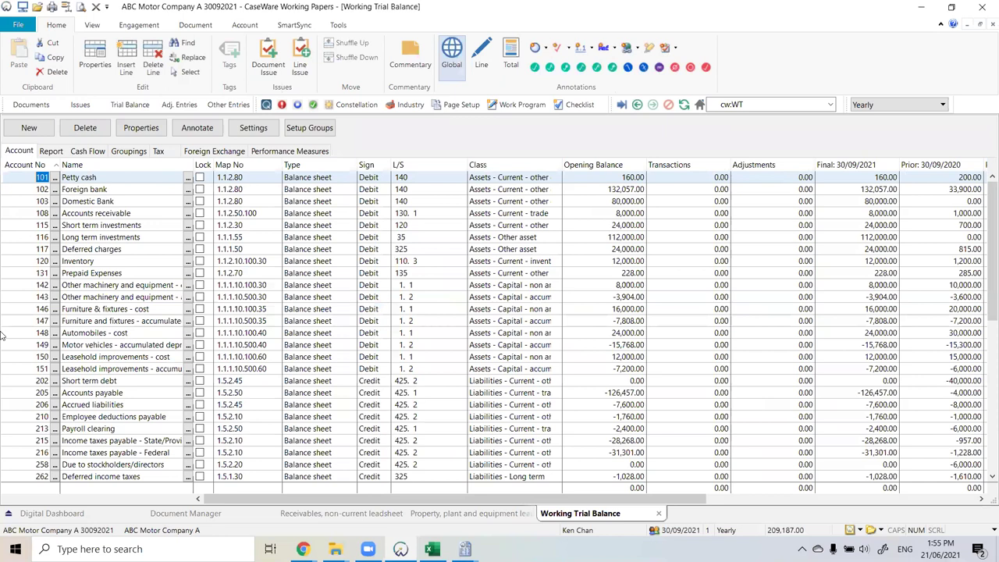
left_click_drag(4, 334, 3, 347)
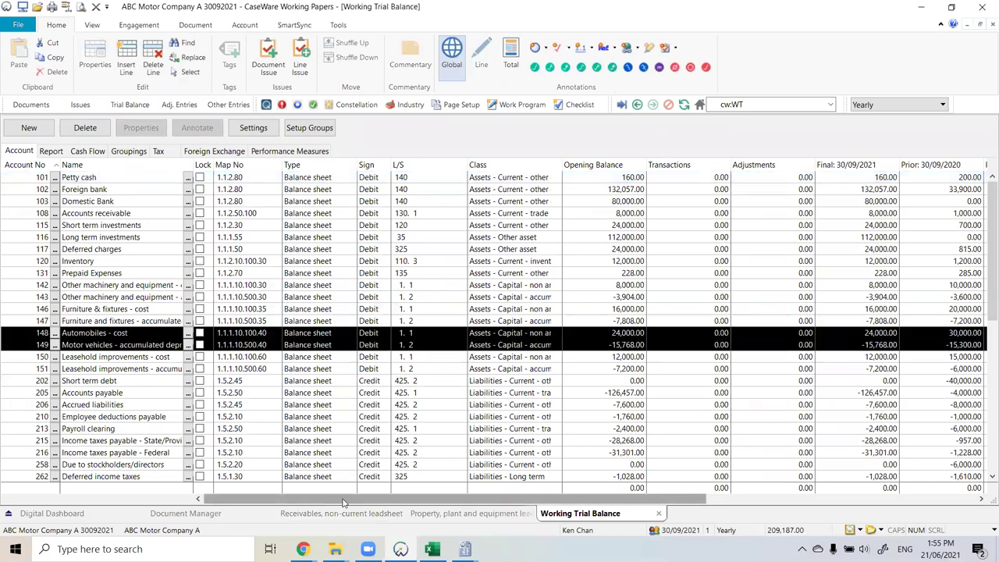
left_click_drag(426, 498, 694, 498)
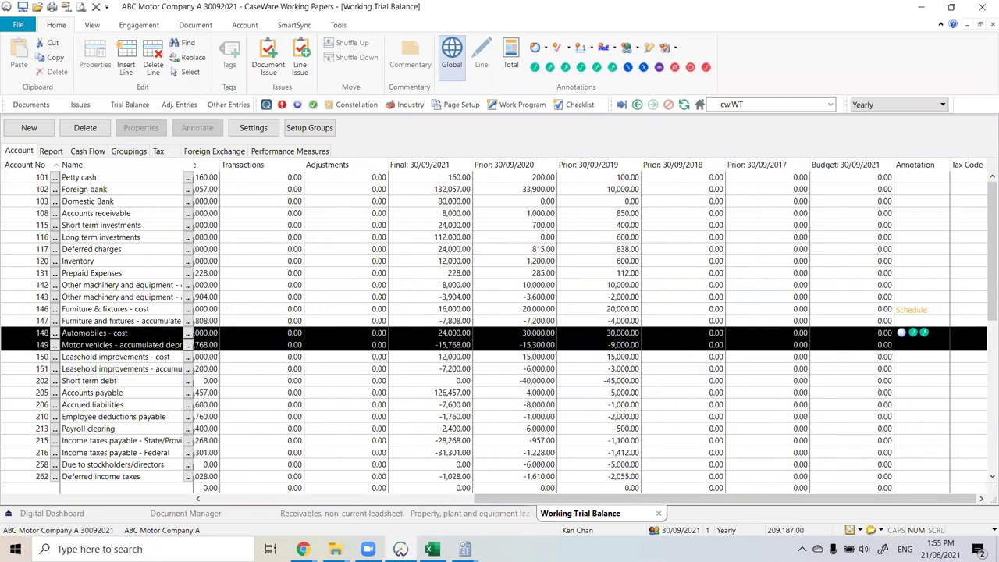
left_click(3, 311)
left_click(2, 334, "ctrl")
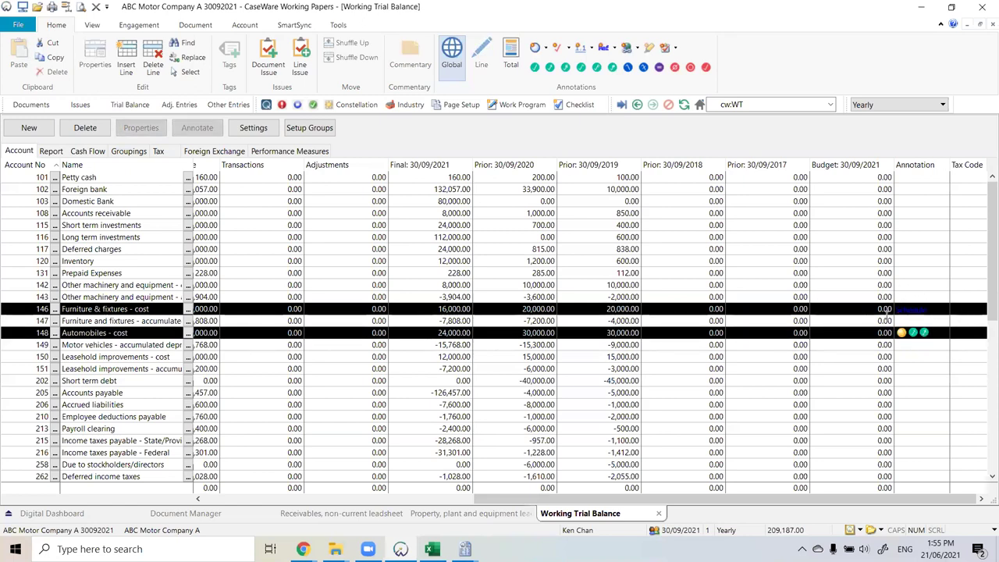
mouse_move(903, 334)
left_click(943, 311)
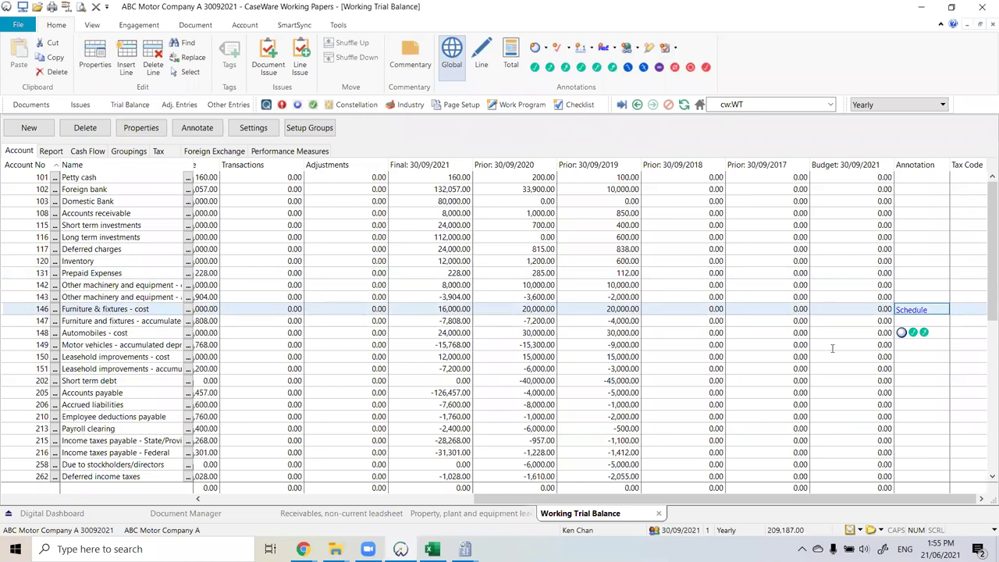
Step: Check the annotations of accounts 146 and 148 in Property, plant and equipment - Cost and in document 2.25, Trial balance - By leadsheet
left_click(30, 104)
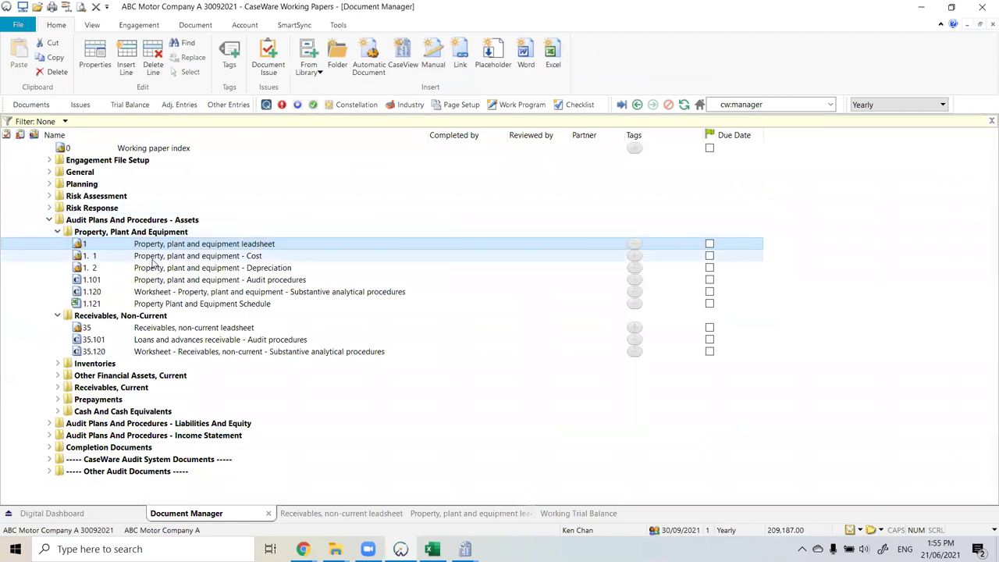
double_click(153, 261)
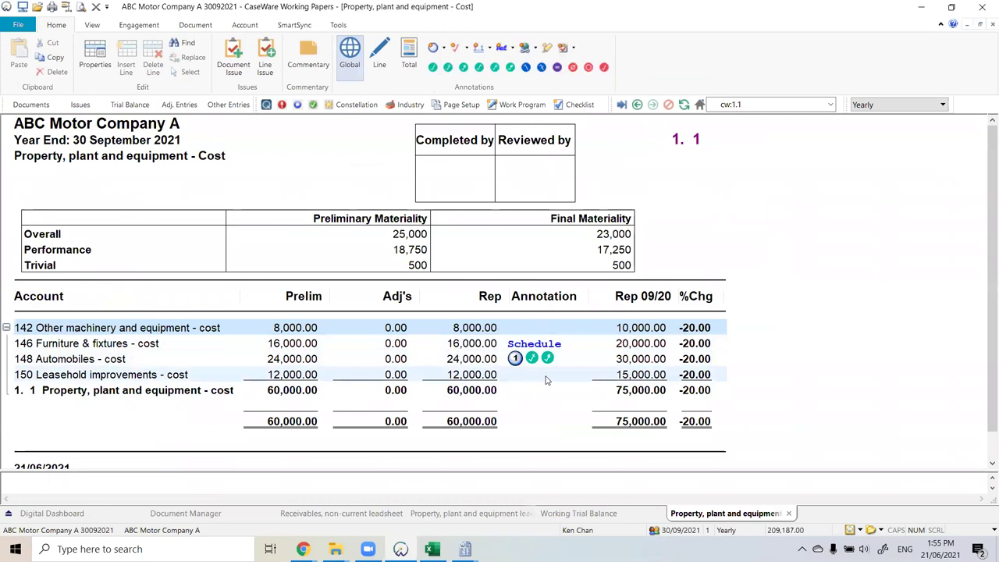
left_click(30, 104)
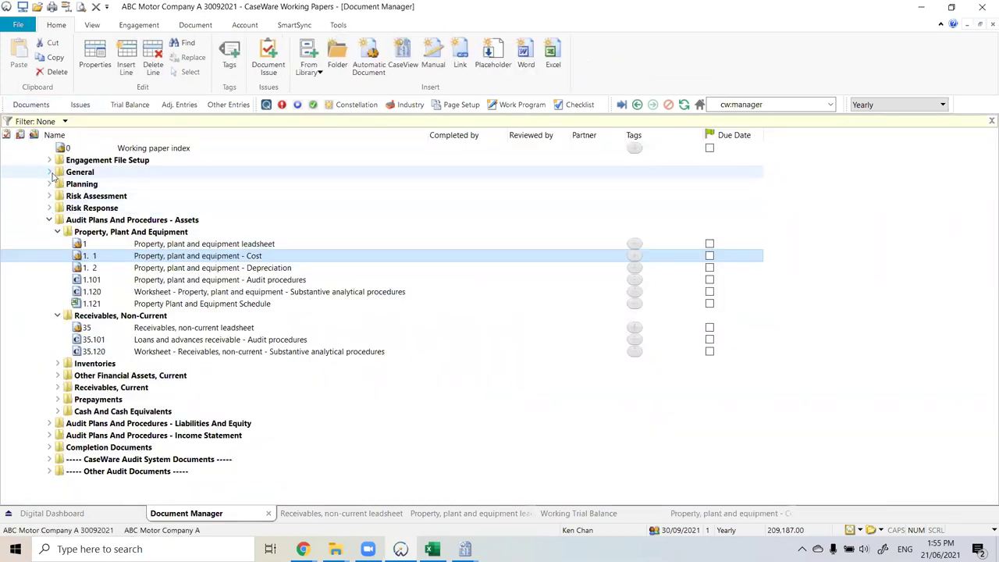
left_click(49, 172)
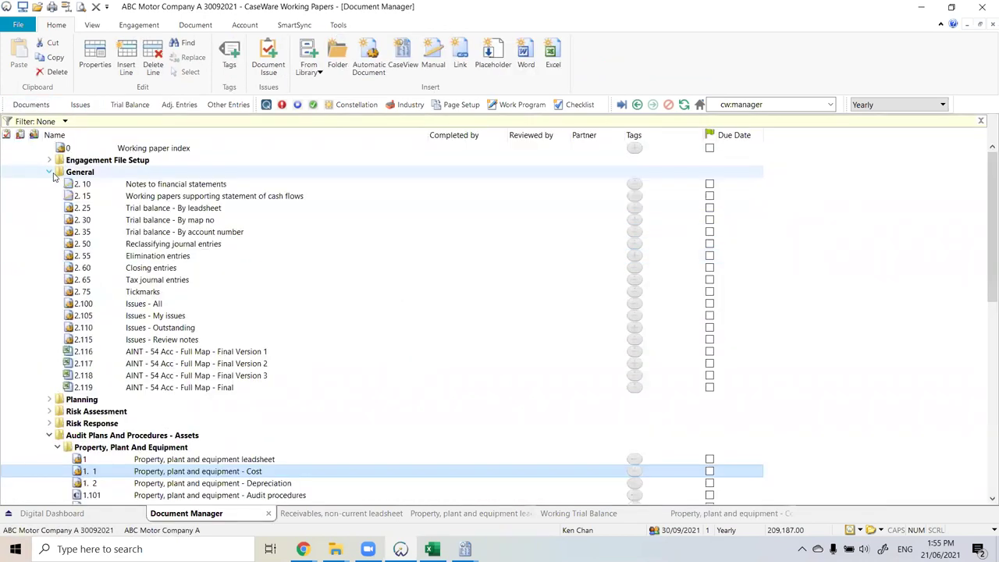
double_click(274, 212)
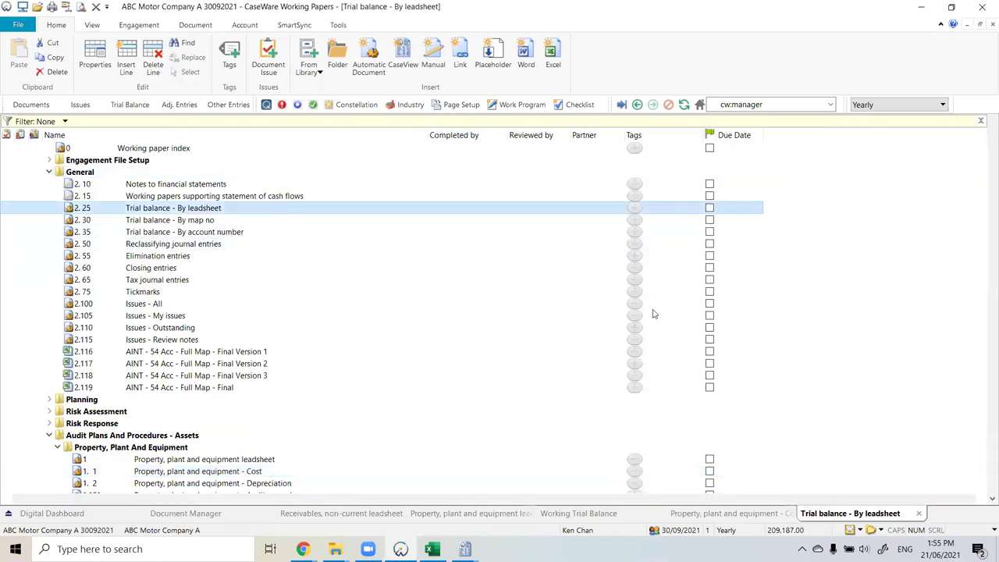
scroll(625, 273, "down", 2)
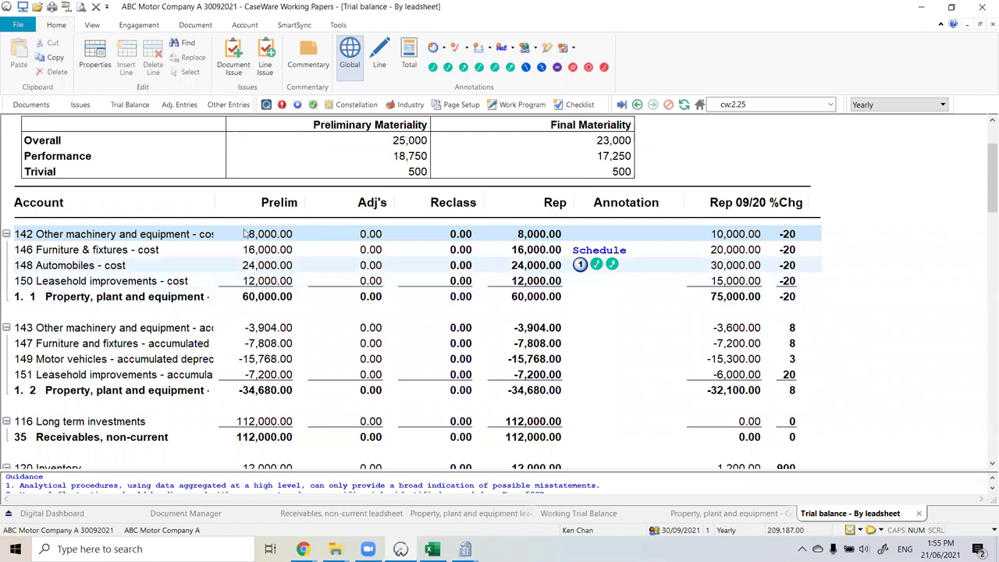
left_click(204, 249)
left_click(167, 267, "shift")
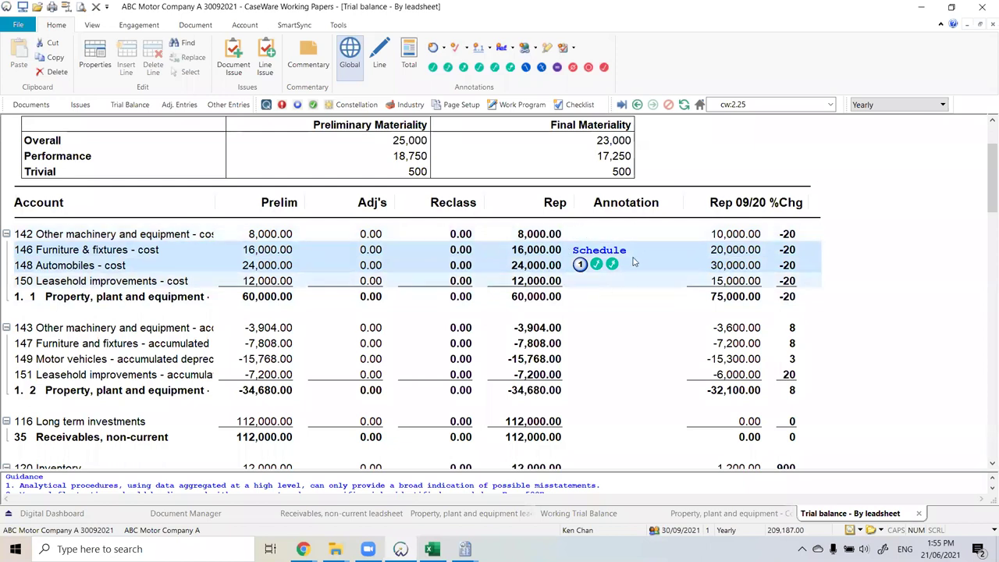
Step: Turn off global annotations and add the first three green tickmarks to account 142 Other machinery and equipment - cost
left_click(587, 237)
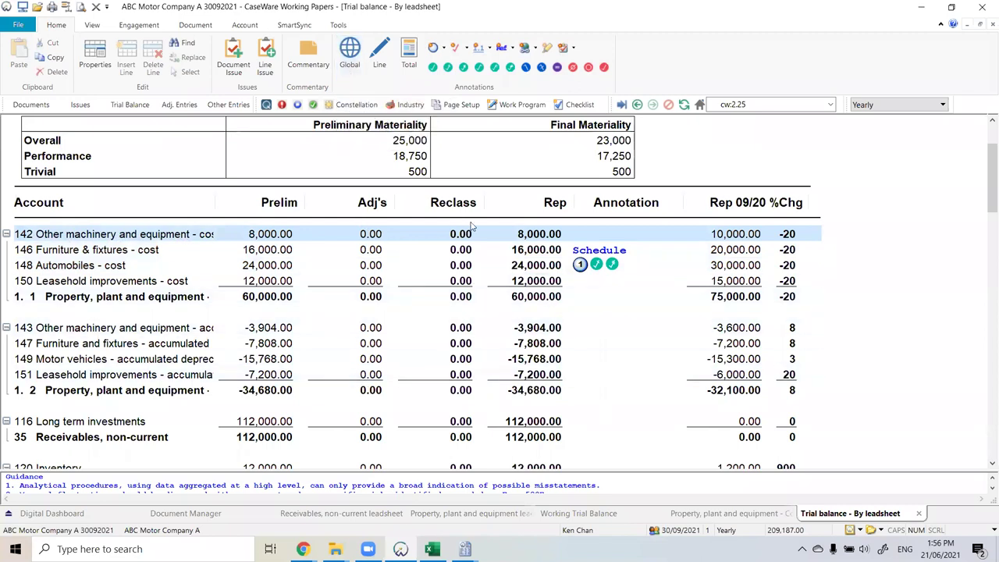
left_click(434, 68)
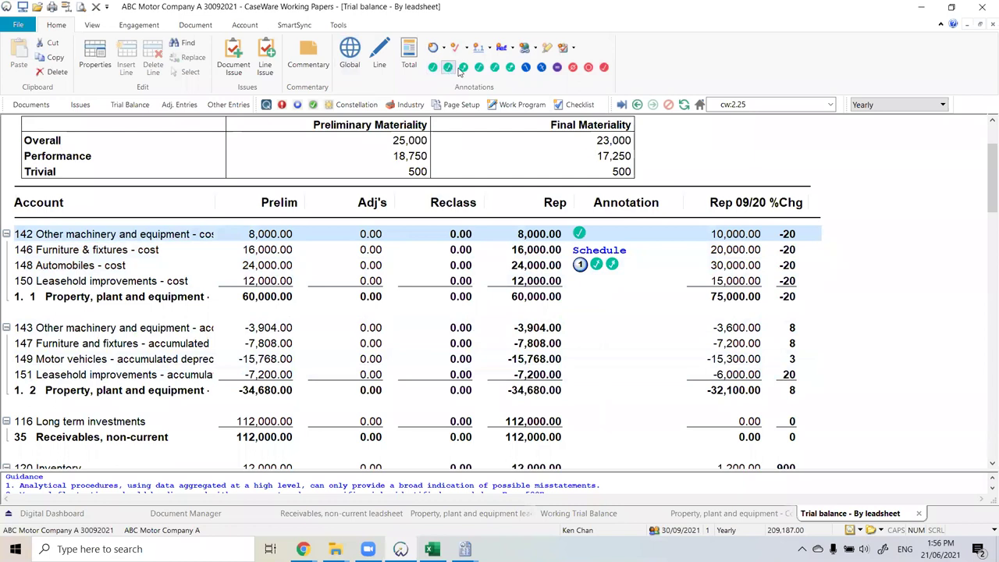
left_click(448, 67)
left_click(464, 67)
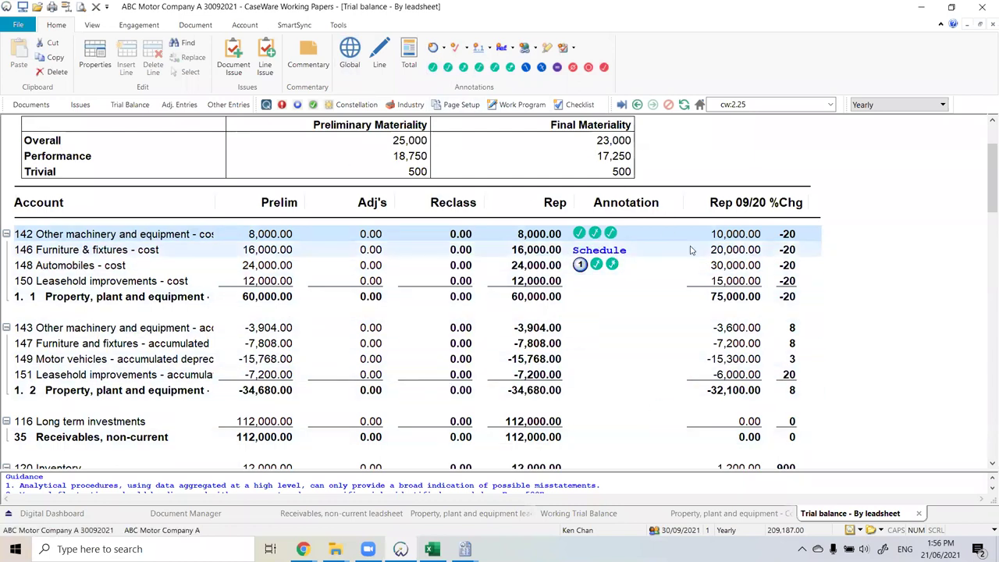
Step: Close the trial balance by leadsheet and check account 142's annotations in Property, plant and equipment - Cost, closing that document too
left_click(920, 514)
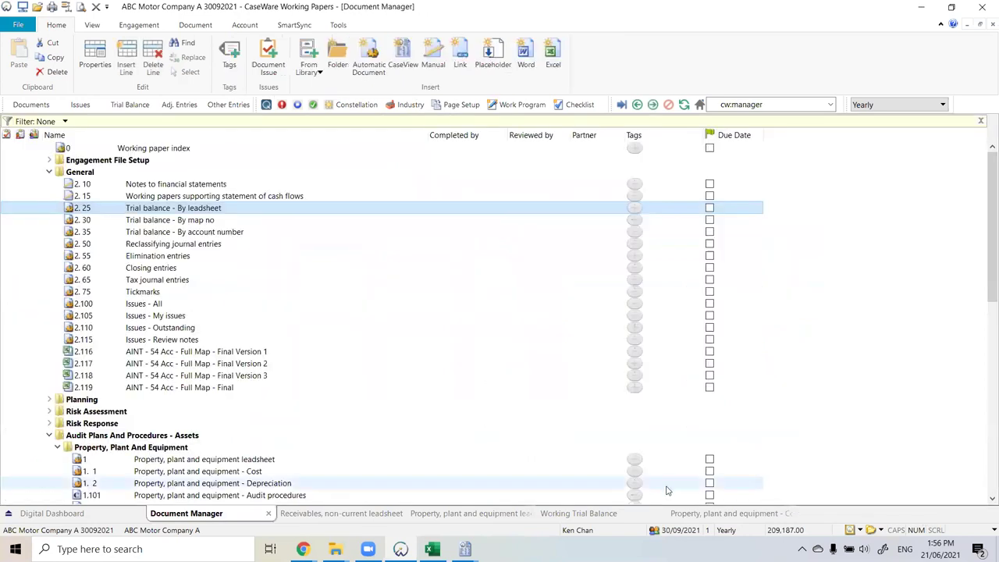
left_click(737, 513)
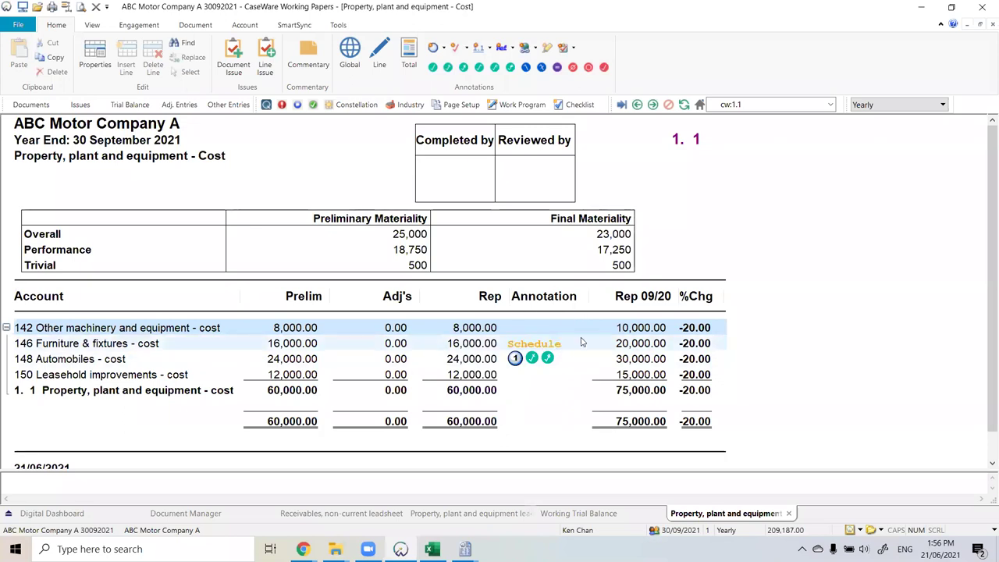
left_click(788, 513)
Step: In the working trial balance, turn on global annotations and add the red circle tickmark to account 142
left_click(598, 513)
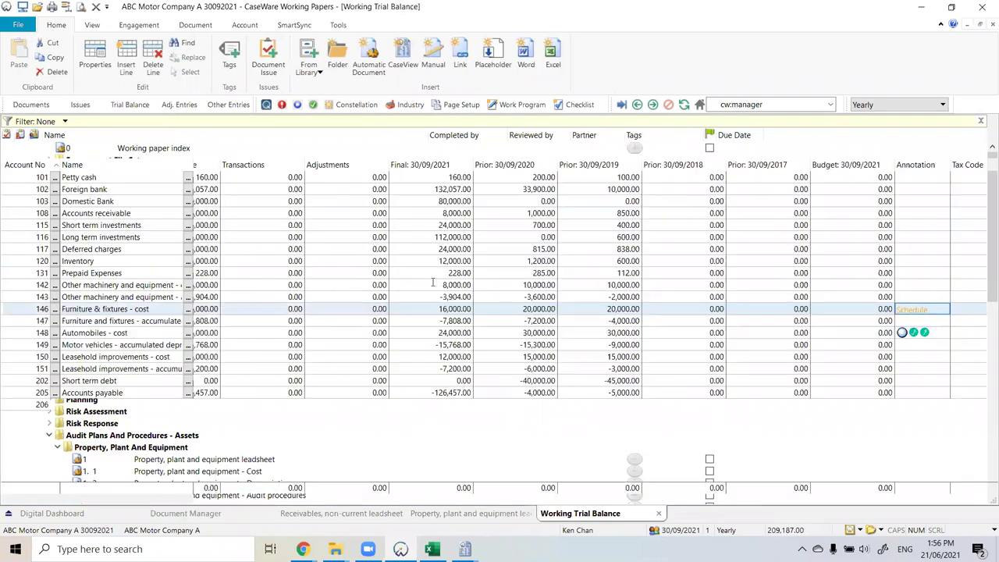
left_click(4, 286)
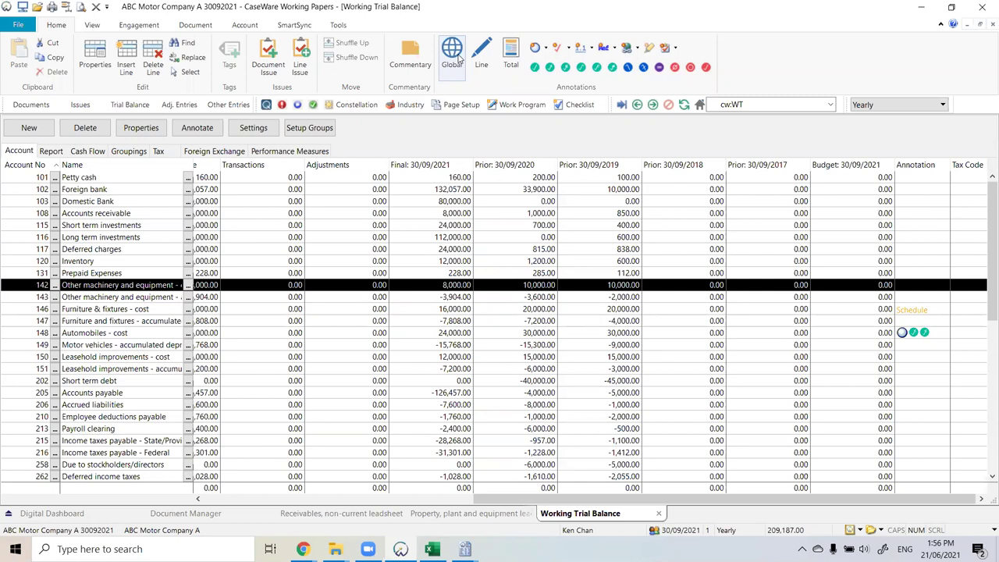
left_click(456, 56)
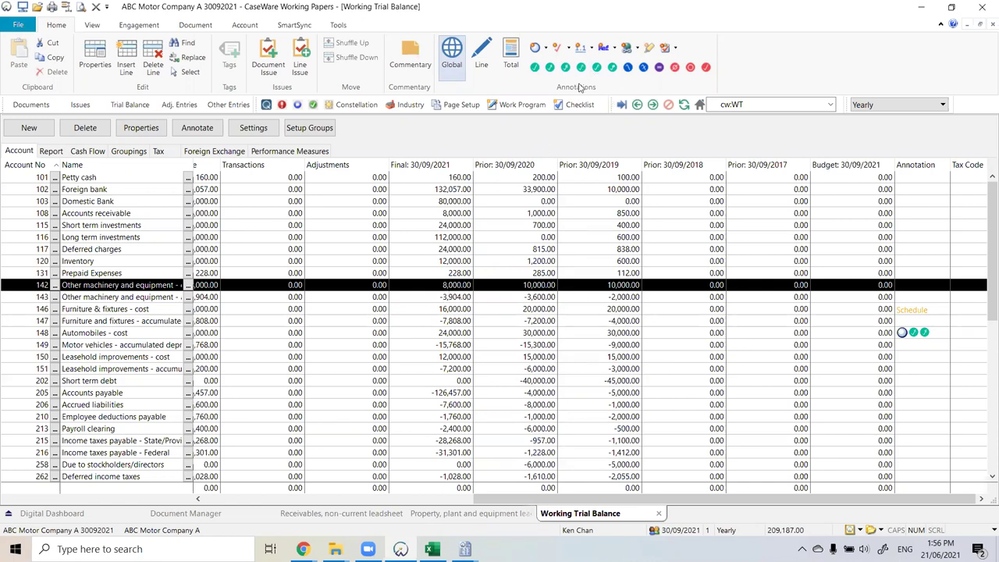
left_click(690, 69)
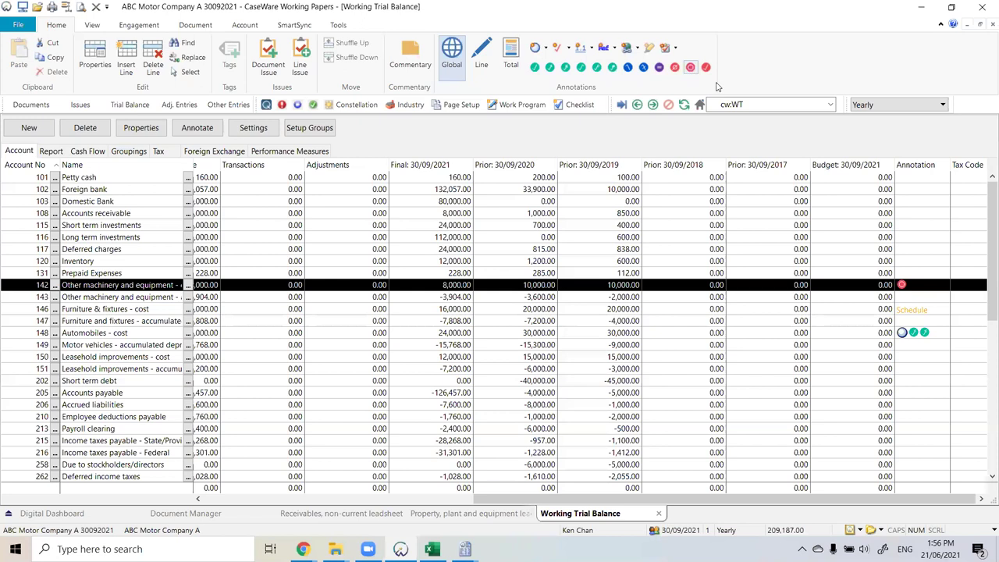
left_click(912, 287)
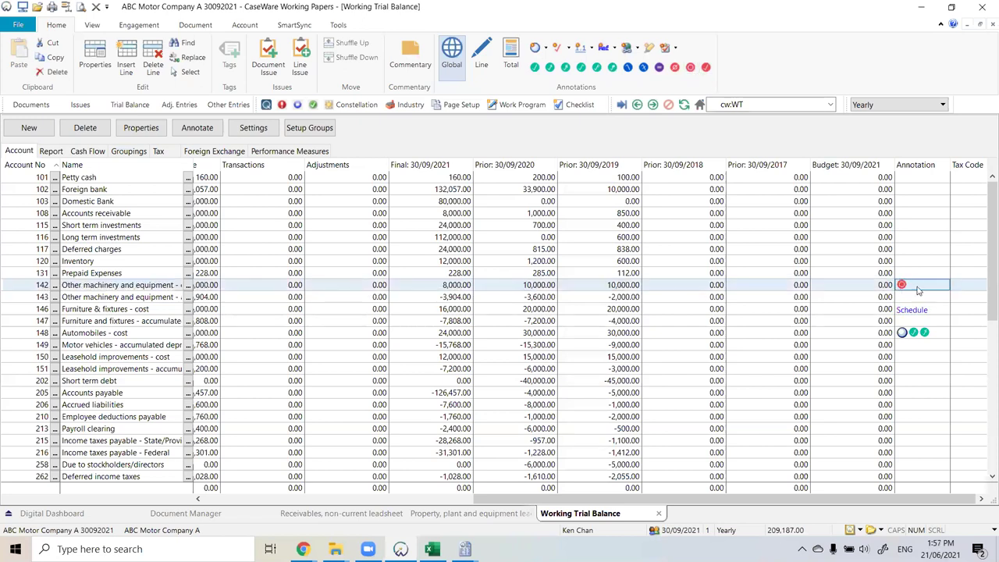
Step: Close the working trial balance and check account 142's annotation in the Property, plant and equipment leadsheet
left_click(659, 513)
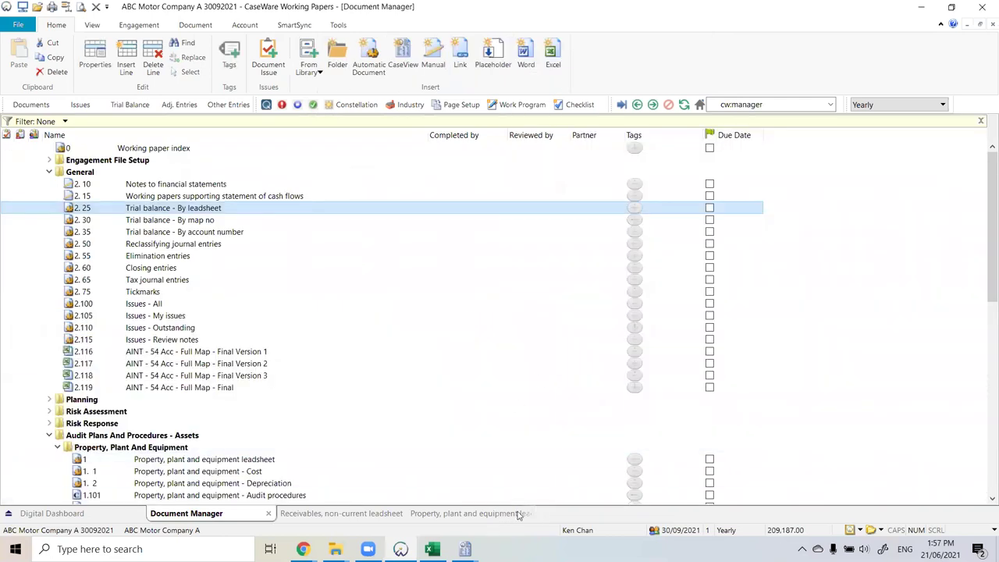
key("ctrl+Tab")
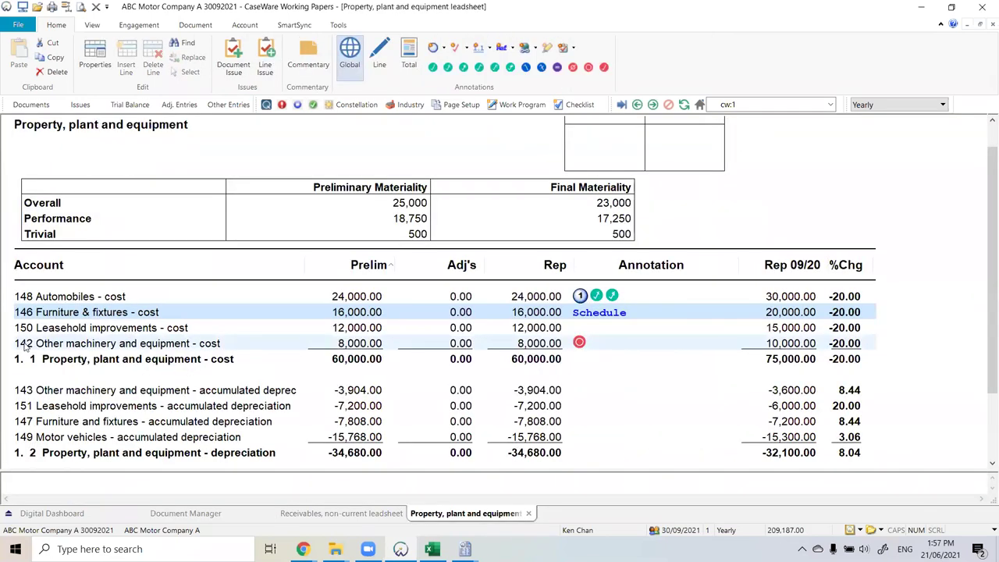
left_click(24, 349)
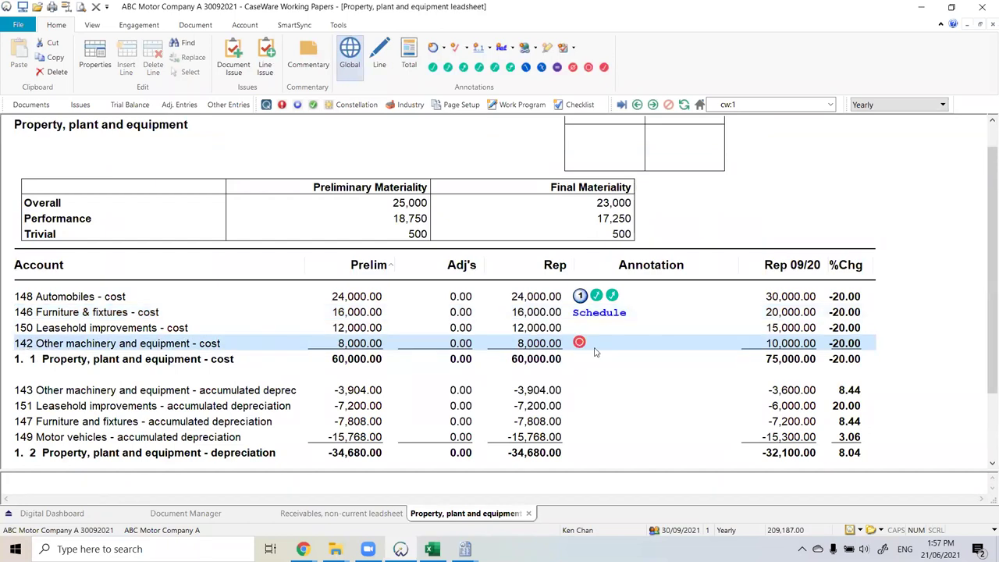
Step: Close the Property, plant and equipment leadsheet and the Receivables, non-current leadsheet
left_click(346, 67)
left_click(380, 515)
left_click(400, 514)
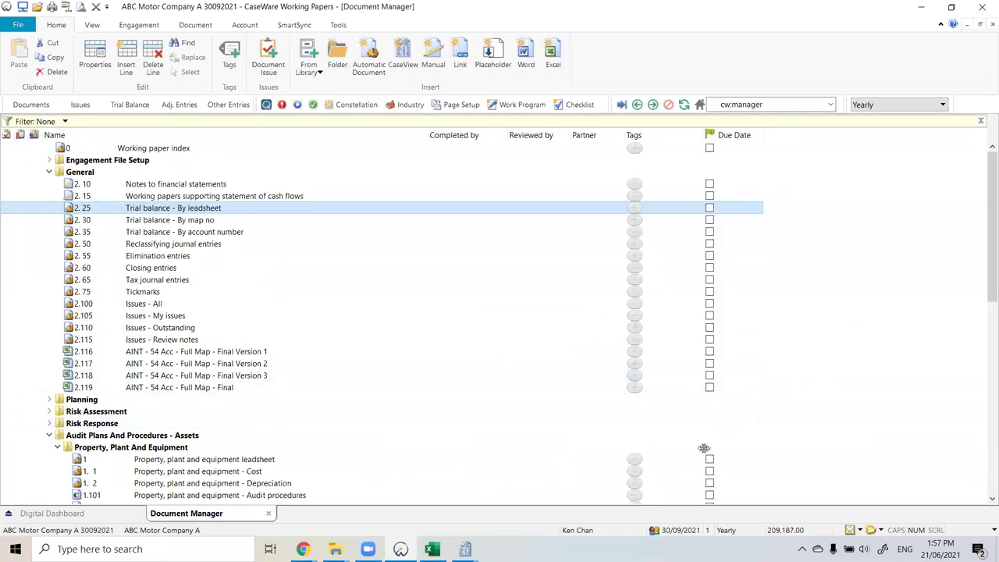
Step: Switch to document 35.101 Loans and advances receivable - Audit procedures and enlarge the Analytical procedures entry to 150%
mouse_move(465, 549)
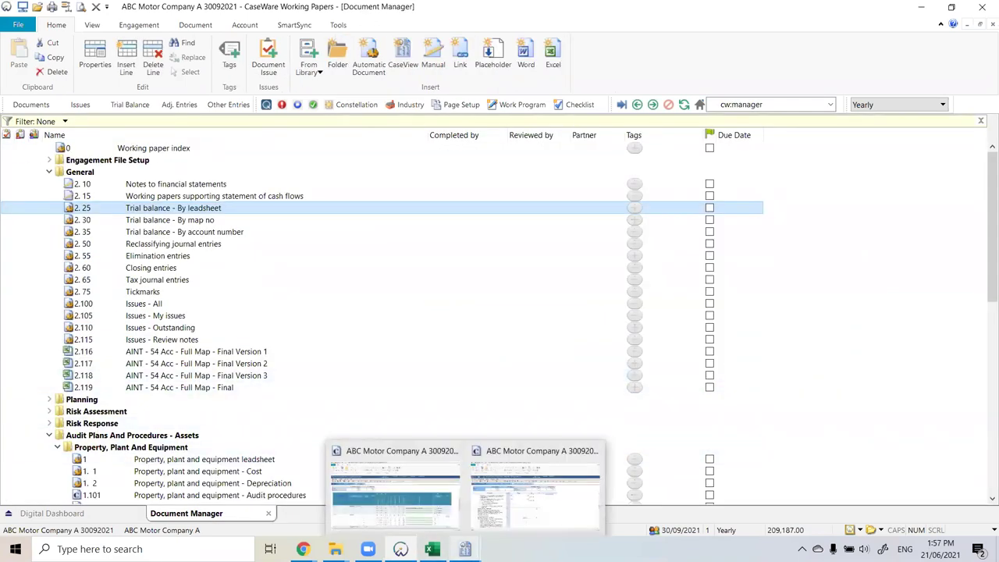
left_click(555, 514)
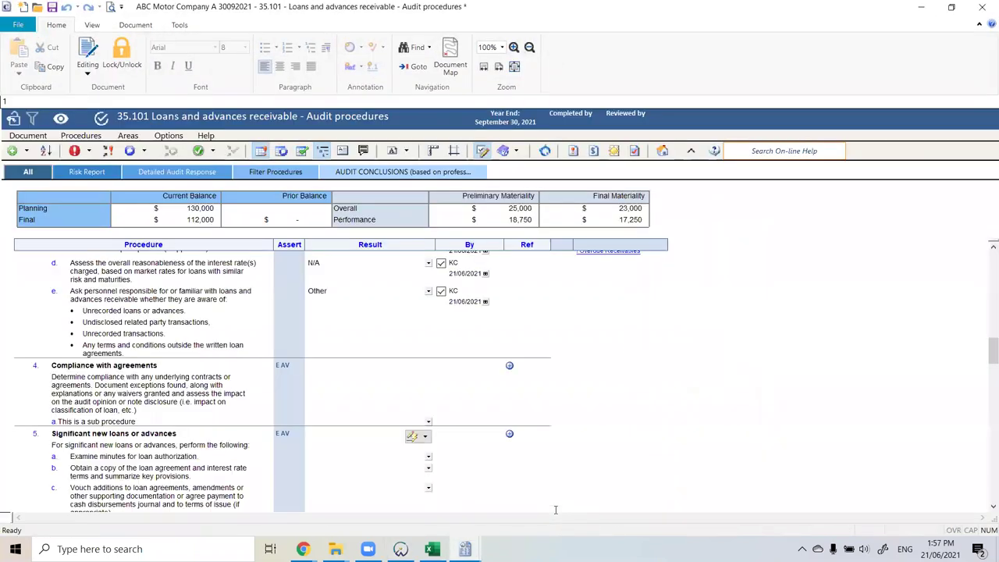
scroll(561, 397, "up", 5)
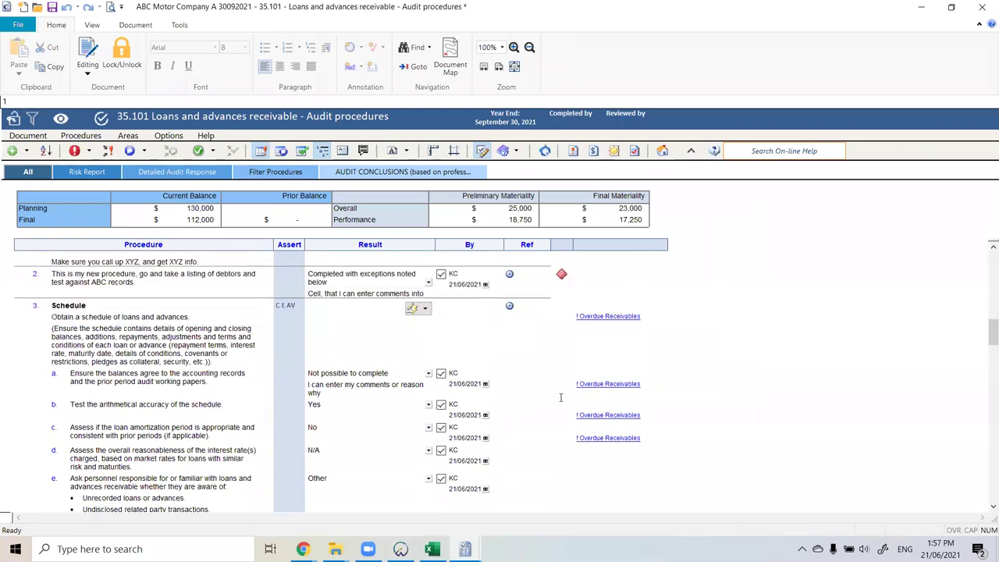
scroll(561, 397, "up", 3)
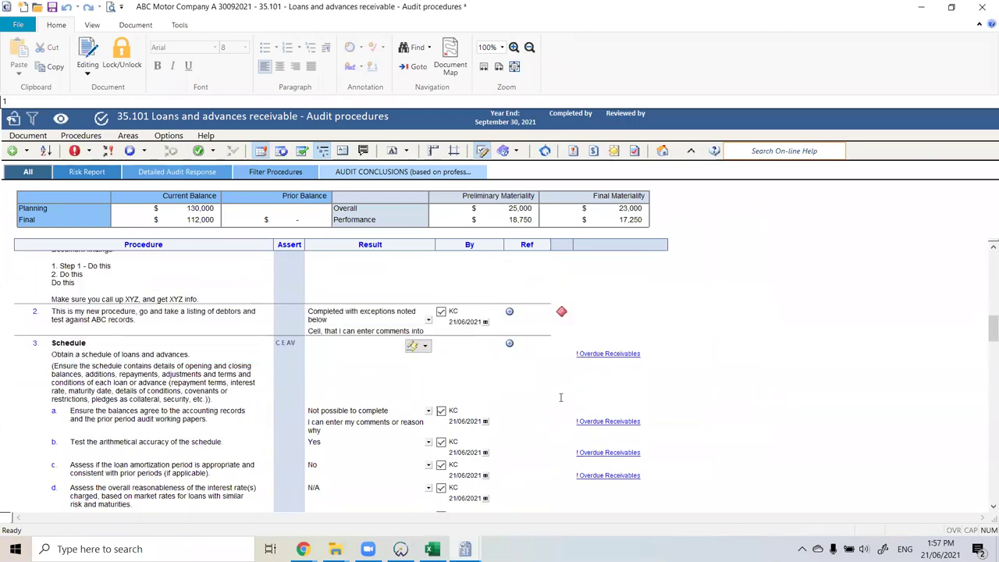
scroll(560, 398, "up", 4)
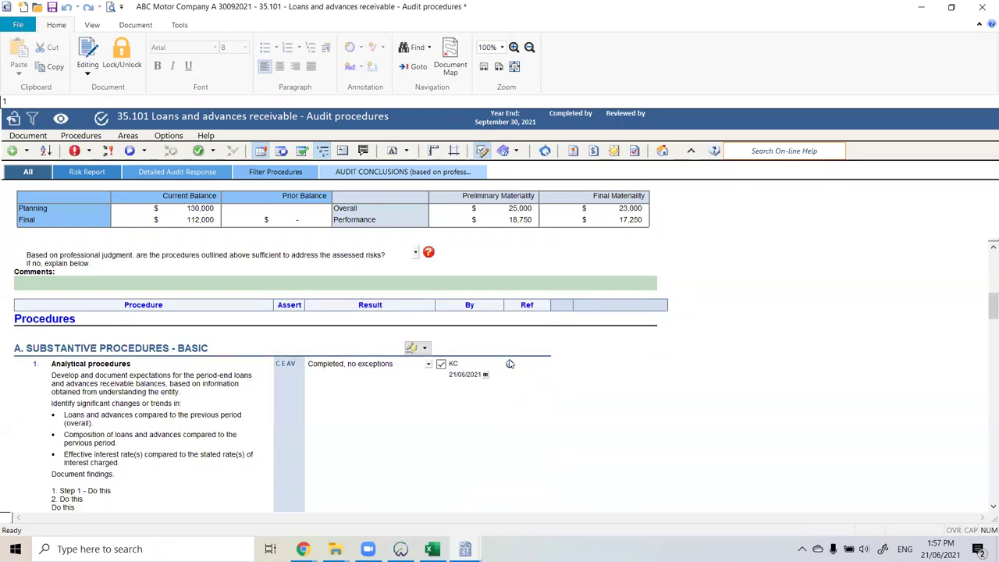
left_click(514, 47)
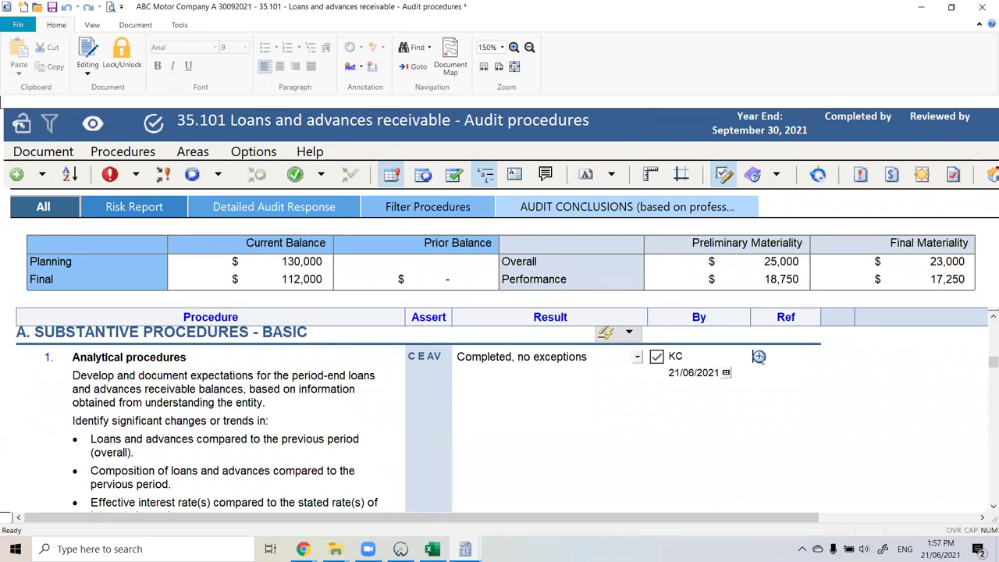
Step: Open the reference annotation for the Analytical procedures entry and browse the General and Planning folders for documents that can be referenced
left_click(760, 357)
left_click(628, 115)
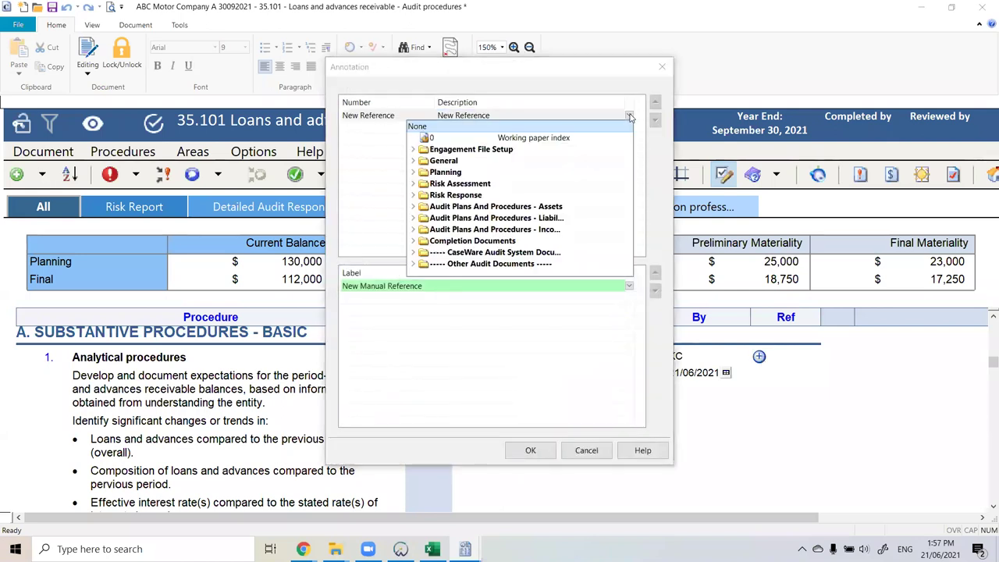
left_click(413, 161)
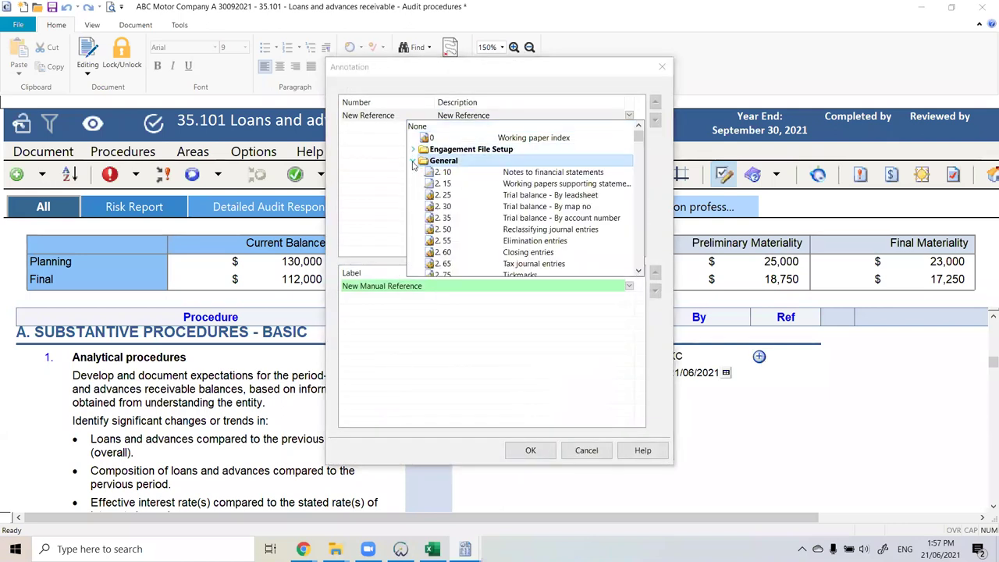
left_click(414, 161)
left_click(413, 172)
left_click(419, 183)
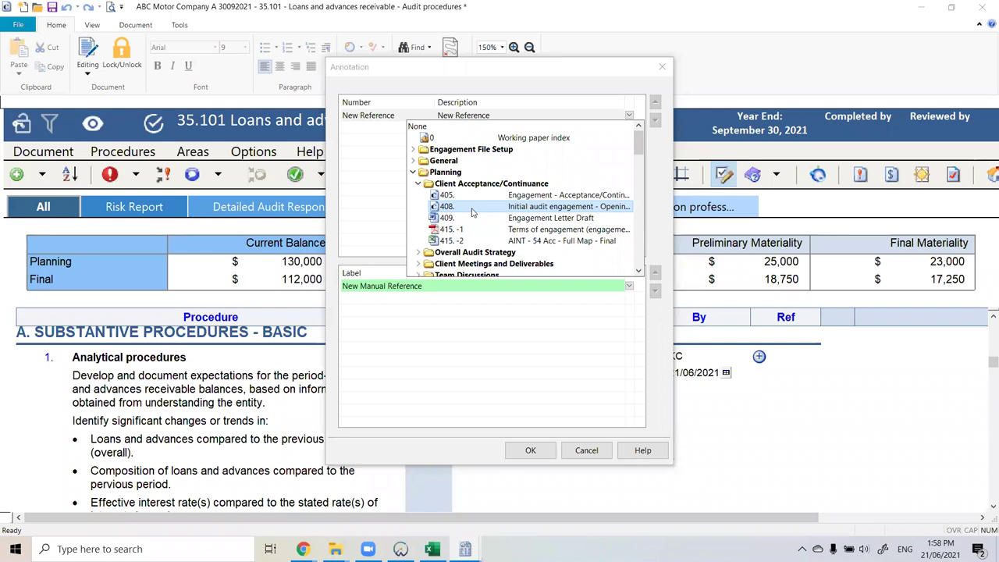
scroll(472, 212, "down", 4)
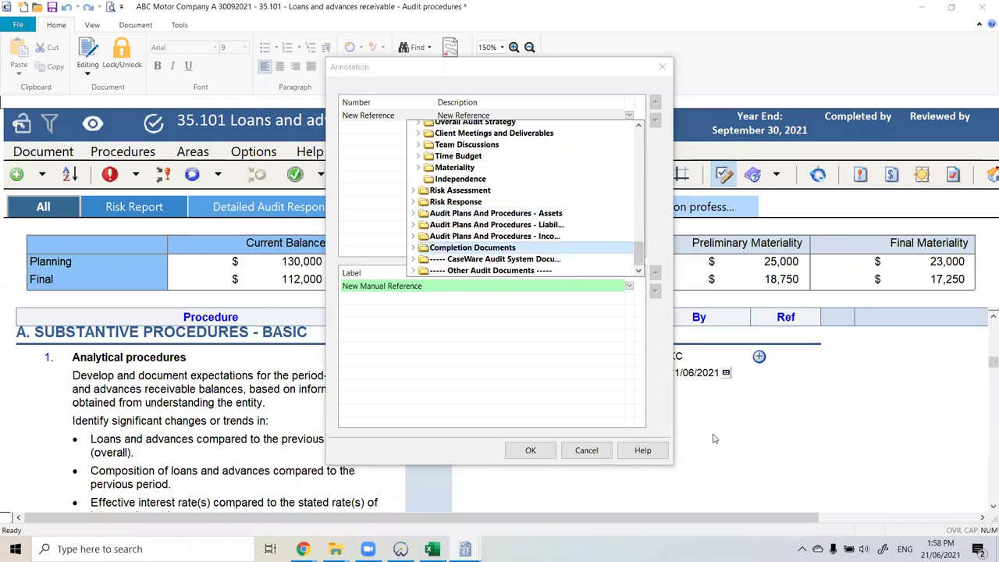
left_click(800, 402)
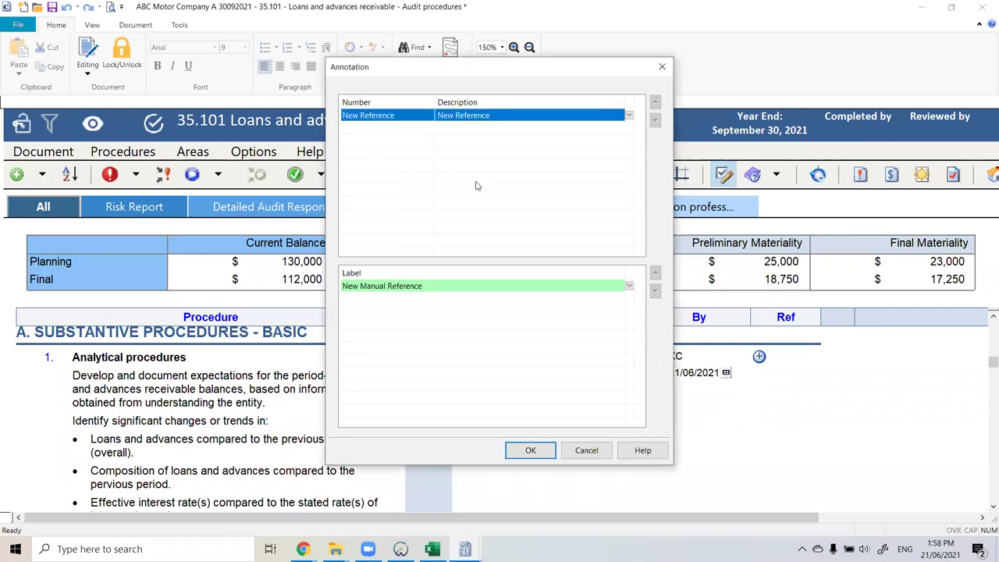
Step: Add document 35, Receivables, non-current leadsheet, from Audit Plans And Procedures - Assets as the reference for Analytical procedures
left_click(547, 117)
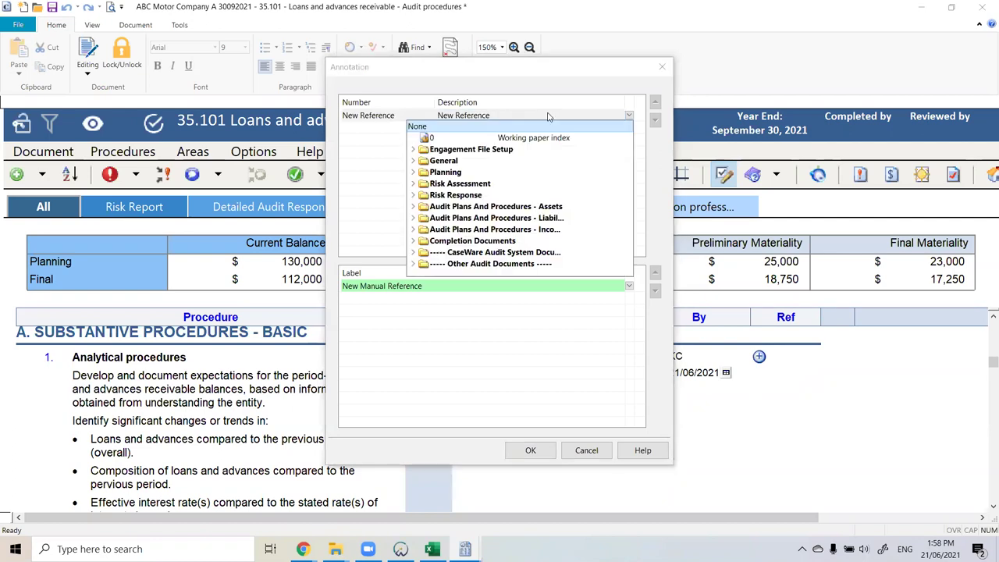
left_click(412, 207)
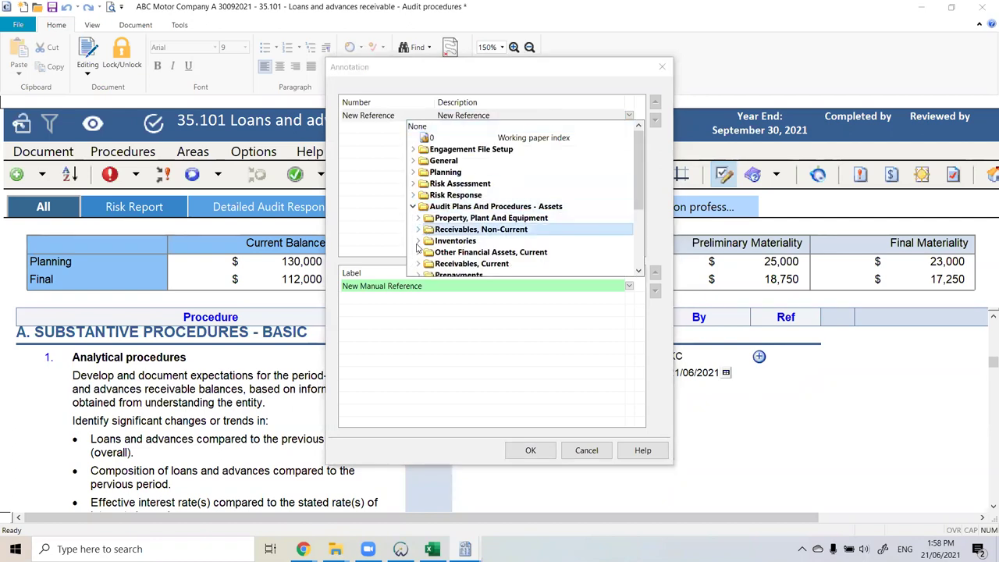
left_click(419, 230)
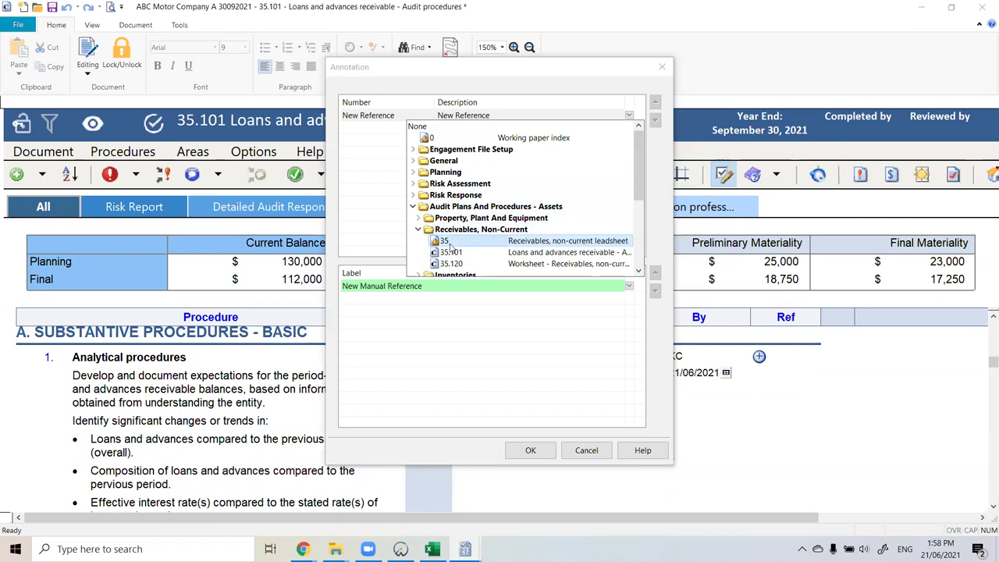
left_click(450, 244)
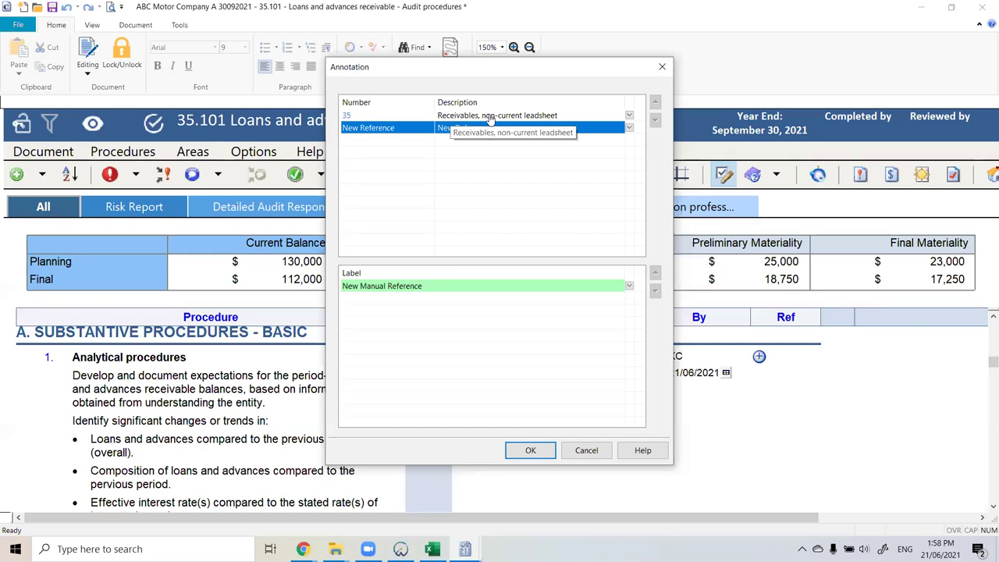
left_click(546, 451)
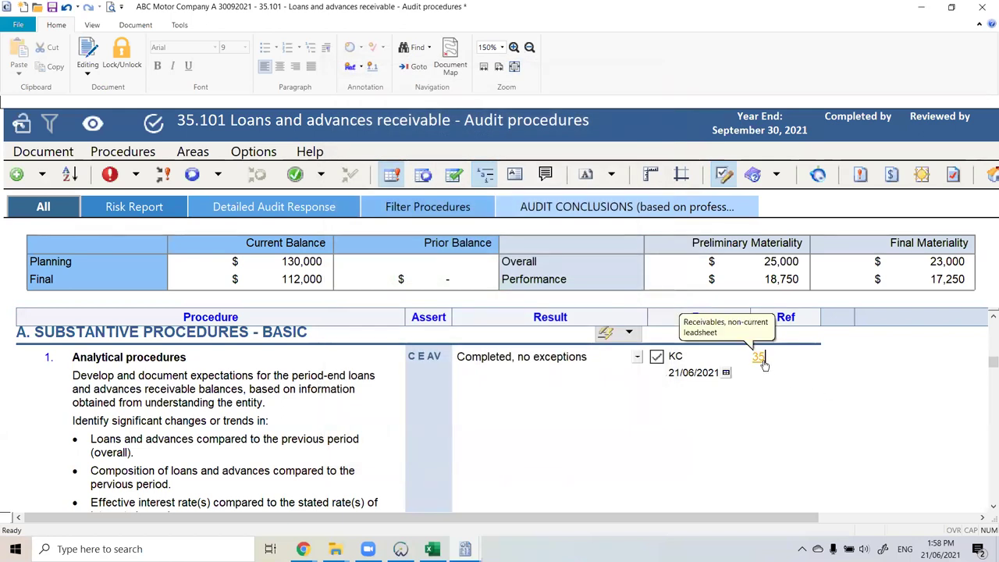
Step: Follow reference 35 to view the Receivables, non-current leadsheet and return to the loans and advances audit procedures
left_click(762, 360)
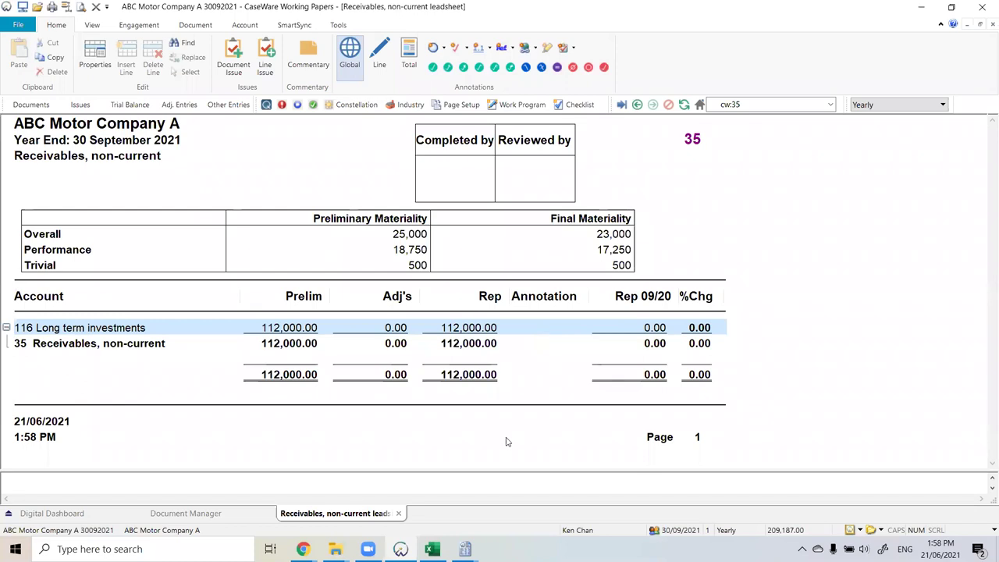
left_click(465, 548)
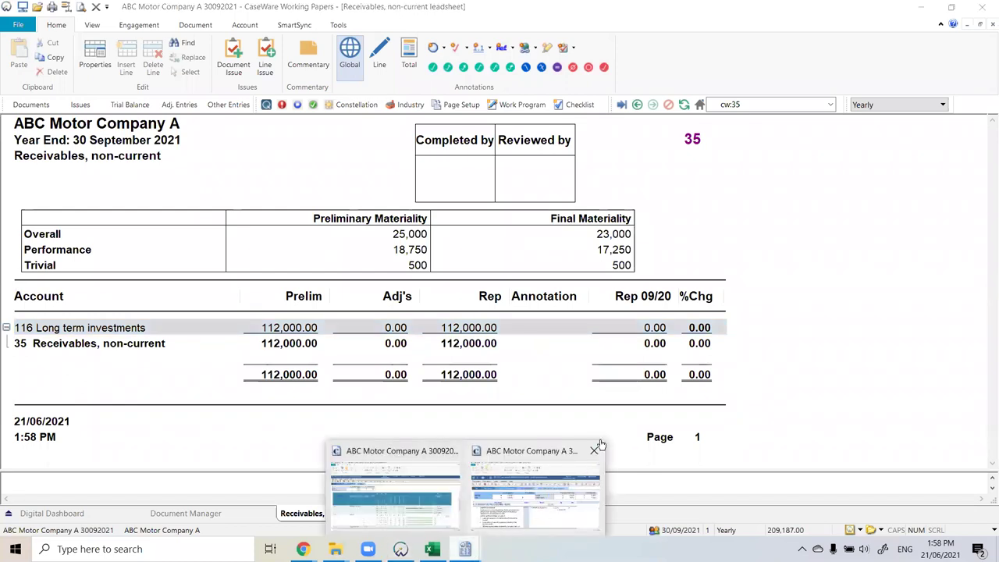
left_click(605, 442)
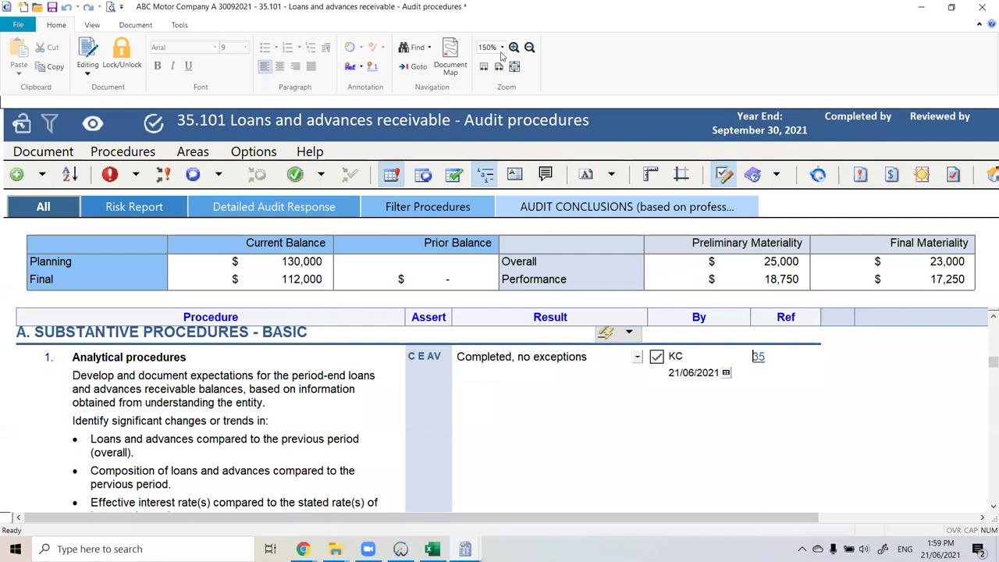
Step: Return the zoom to 100% and set the Compliance with agreements sub procedure's result to "Completed with exceptions noted below"
left_click(529, 47)
left_click(530, 47)
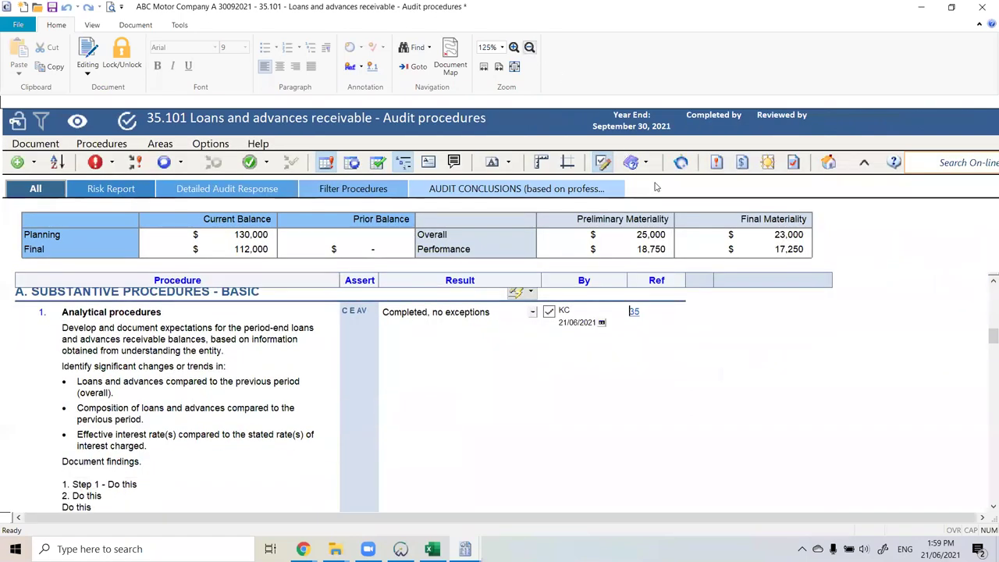
scroll(758, 275, "down", 3)
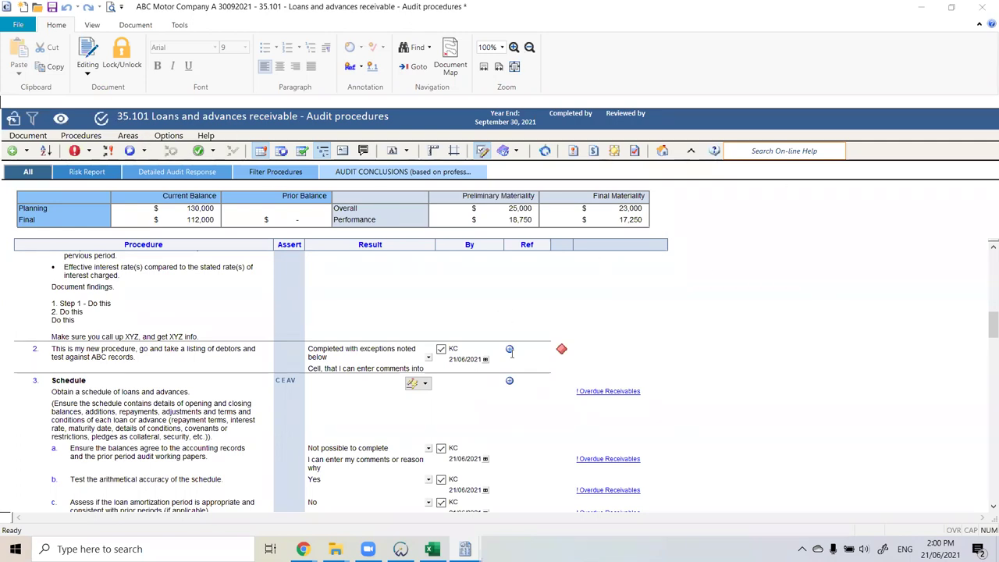
left_click(198, 152)
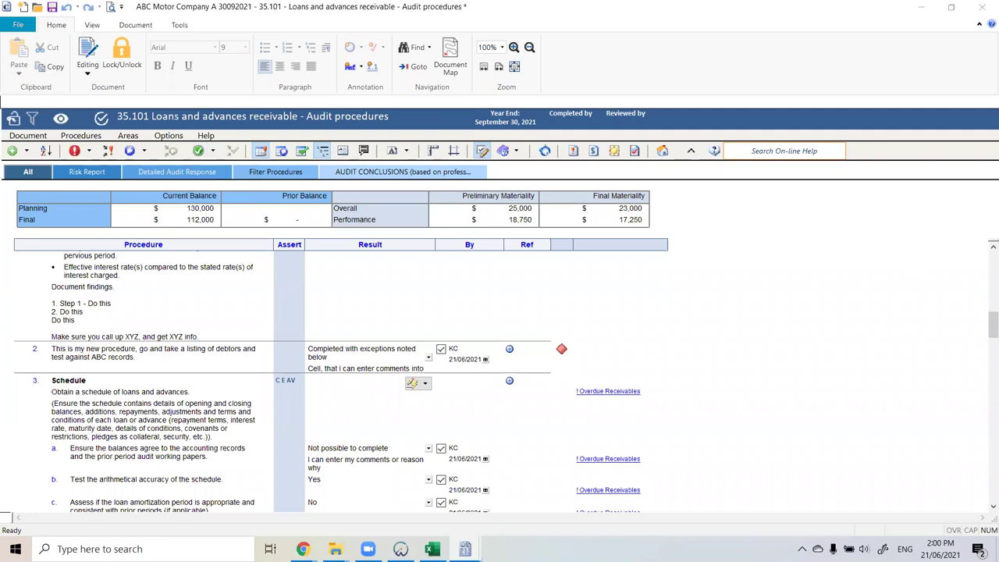
scroll(755, 373, "up", 1)
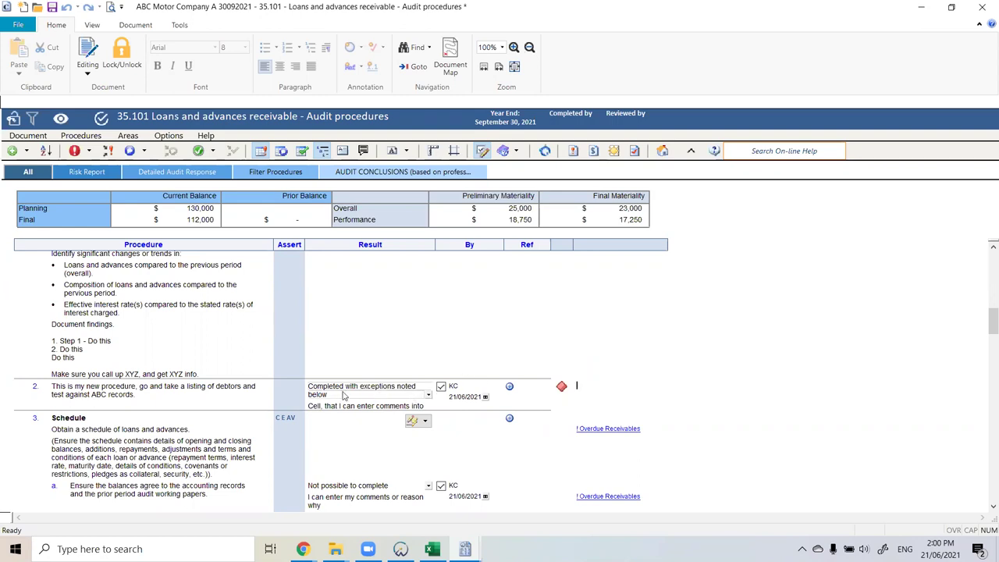
scroll(398, 392, "down", 8)
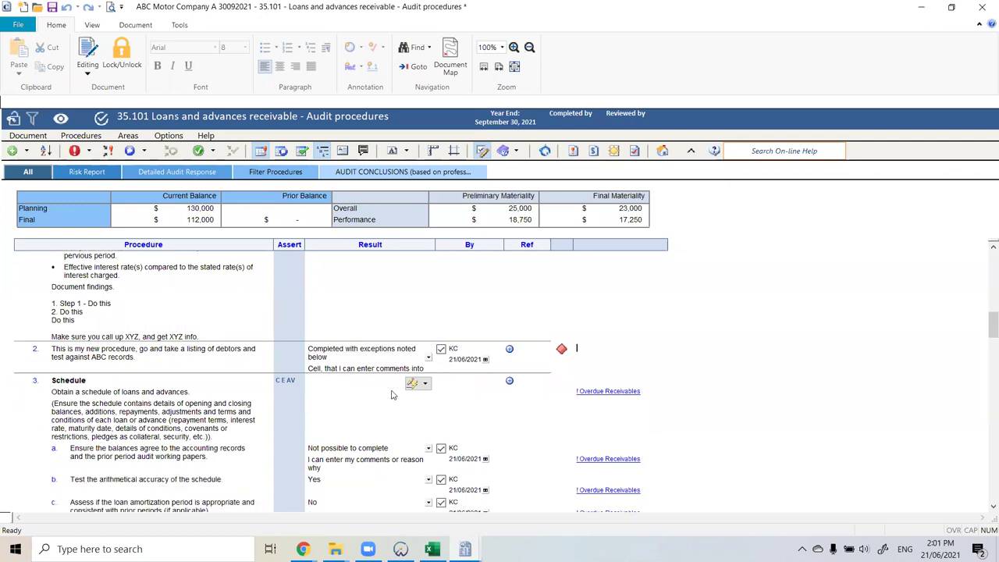
left_click(428, 384)
left_click(428, 384)
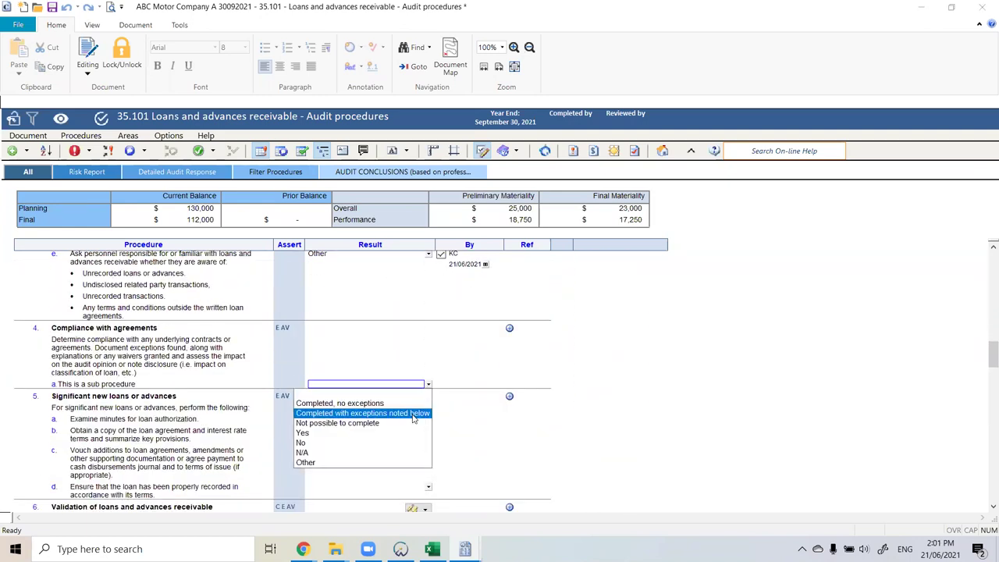
left_click(413, 419)
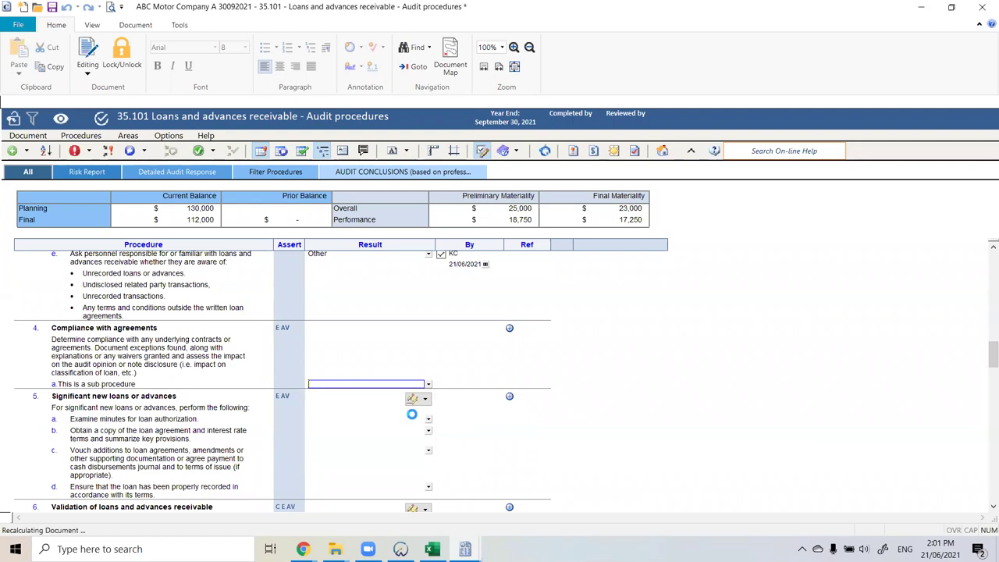
Step: Record "Enter your reason or comments" as the comment under the Compliance with agreements sub procedure's result
left_click(413, 404)
type("Enter")
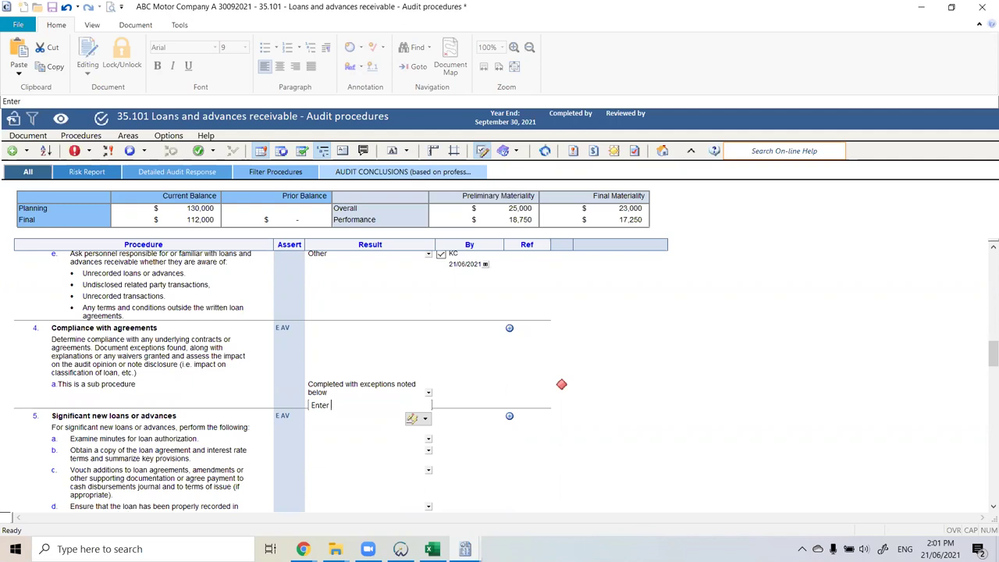
type(" your reason or comments")
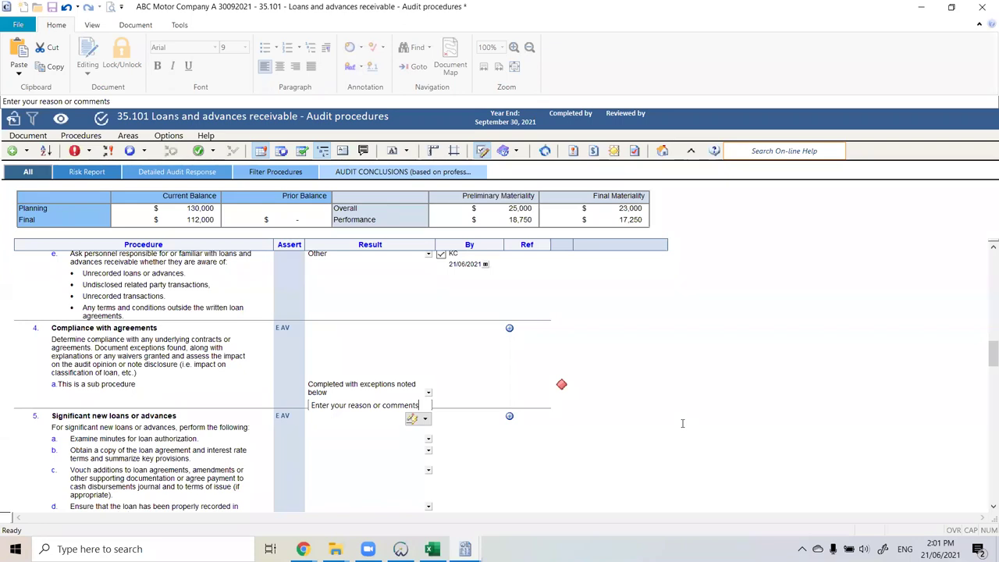
left_click(441, 390)
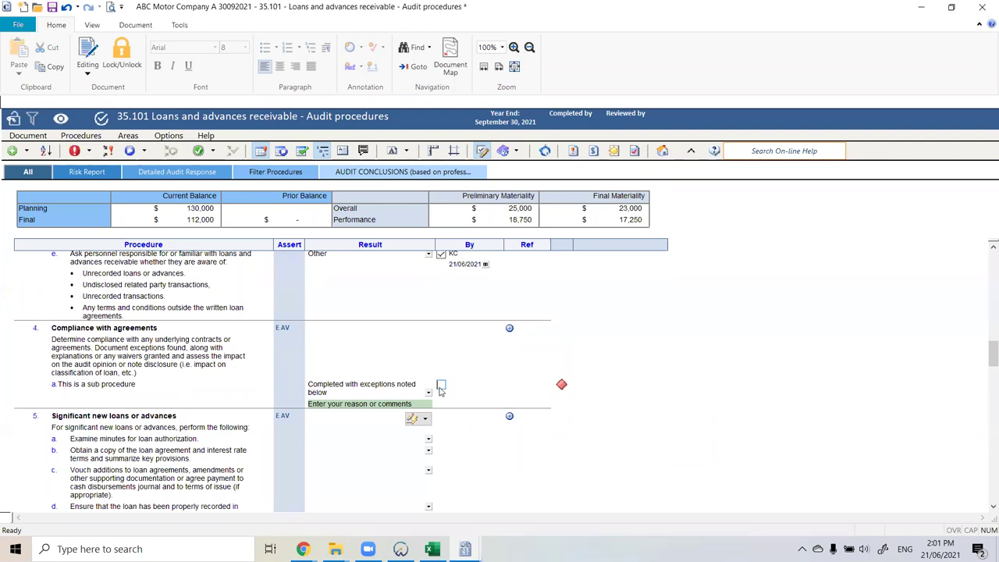
Step: Raise an issue for the Compliance with agreements sub procedure's exception and set its subject to "Exception noted in testing"
left_click(562, 390)
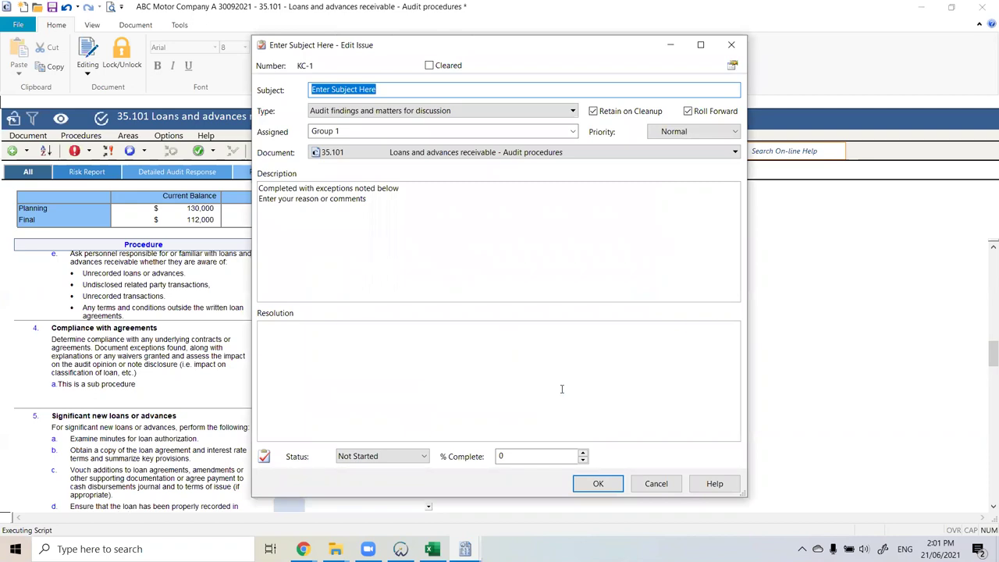
left_click_drag(377, 89, 327, 95)
key("BackSpace")
key("BackSpace")
key("BackSpace")
key("BackSpace")
key("BackSpace")
type("E")
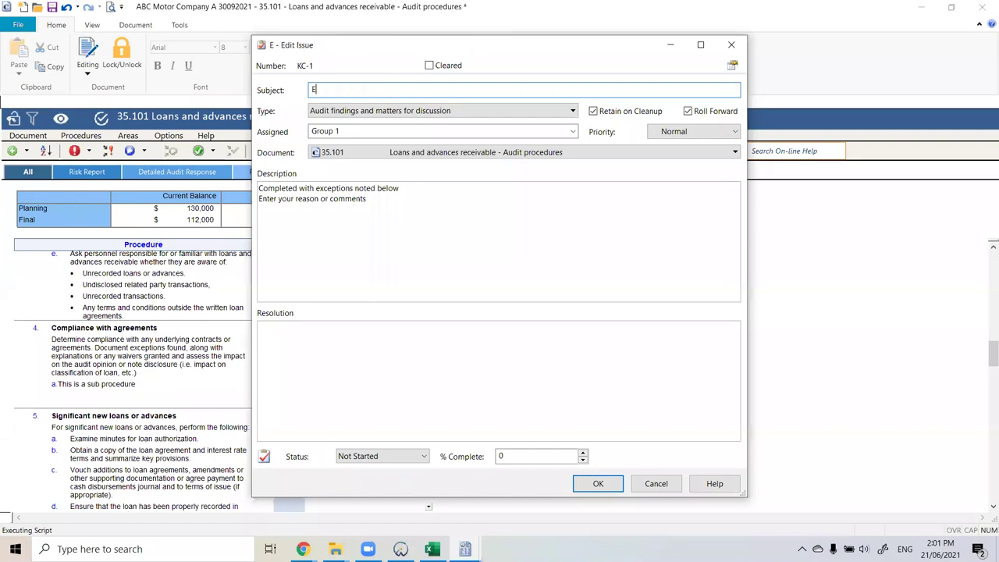
type("xception note")
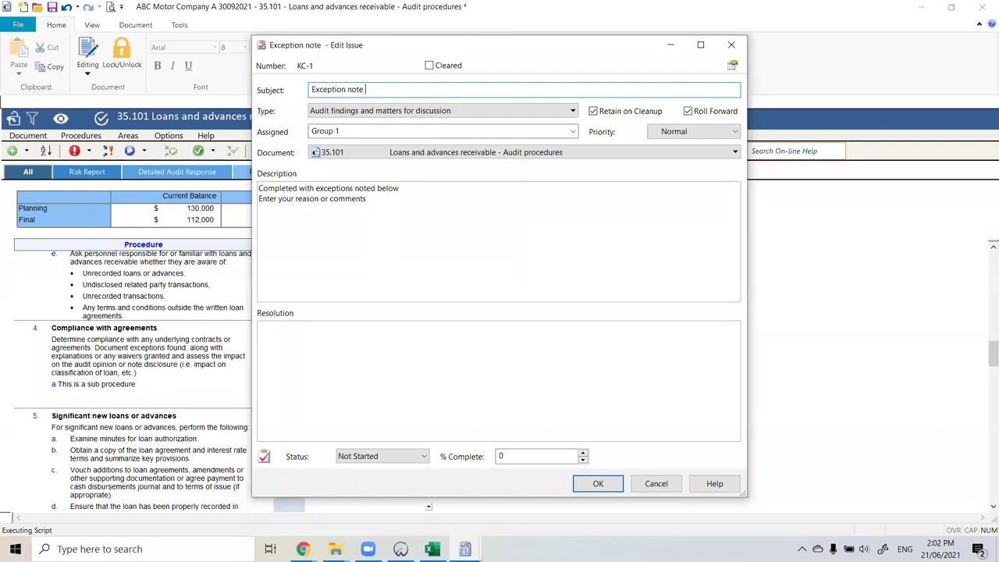
key("BackSpace")
type("d in testing")
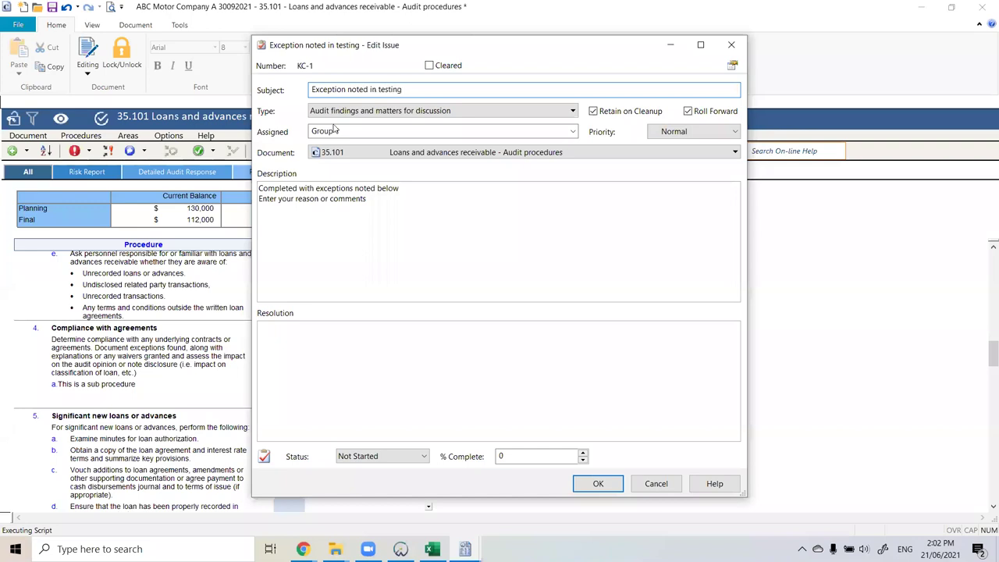
Step: Add the paragraph "AS part of our reading of the contracts, we found that...." to the exception issue's description
left_click(380, 201)
key("Return")
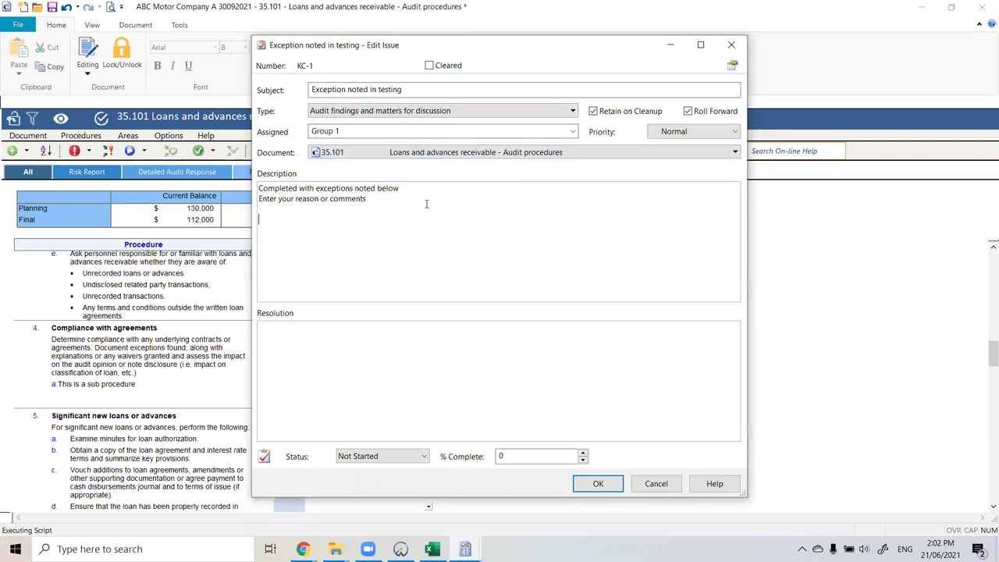
key("Return")
type("AS part of o")
type("ur te")
type("sting")
key("BackSpace")
key("BackSpace")
key("BackSpace")
key("BackSpace")
type("reading of the contracts, we ")
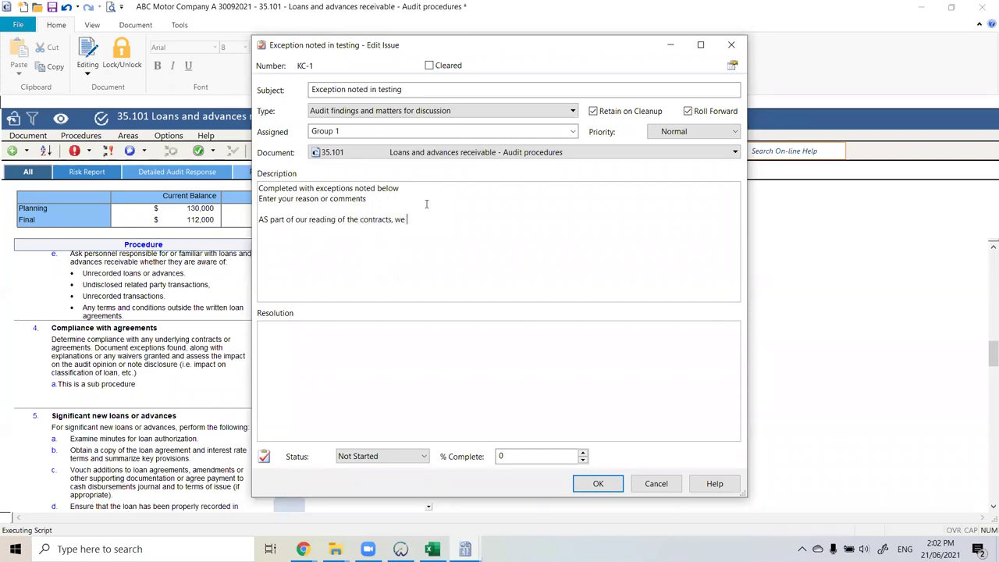
type("found")
key("BackSpace")
key("BackSpace")
type("nd that..............")
Step: Check the available issue types and save the exception issue as an audit finding and matter for discussion
left_click(483, 113)
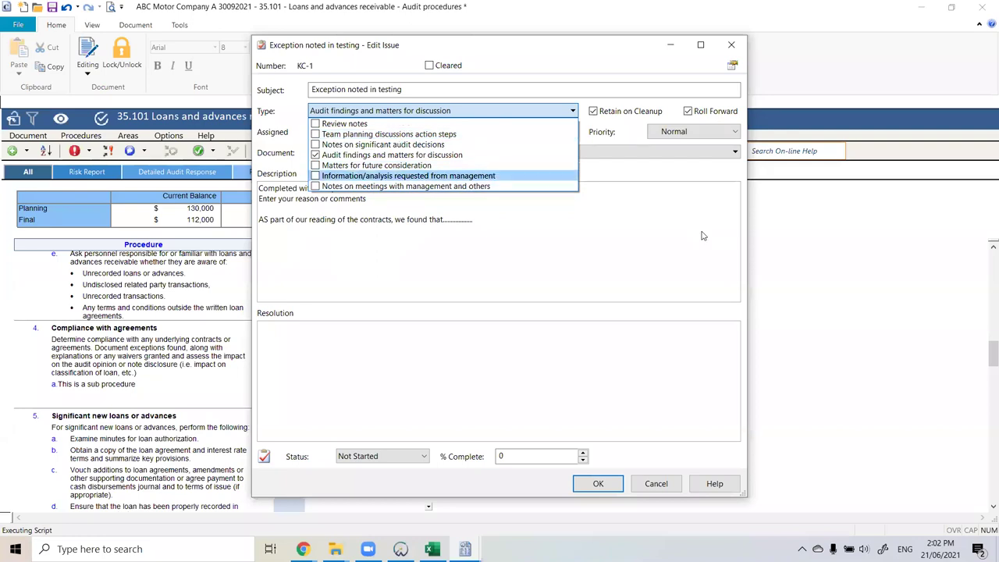
left_click(652, 264)
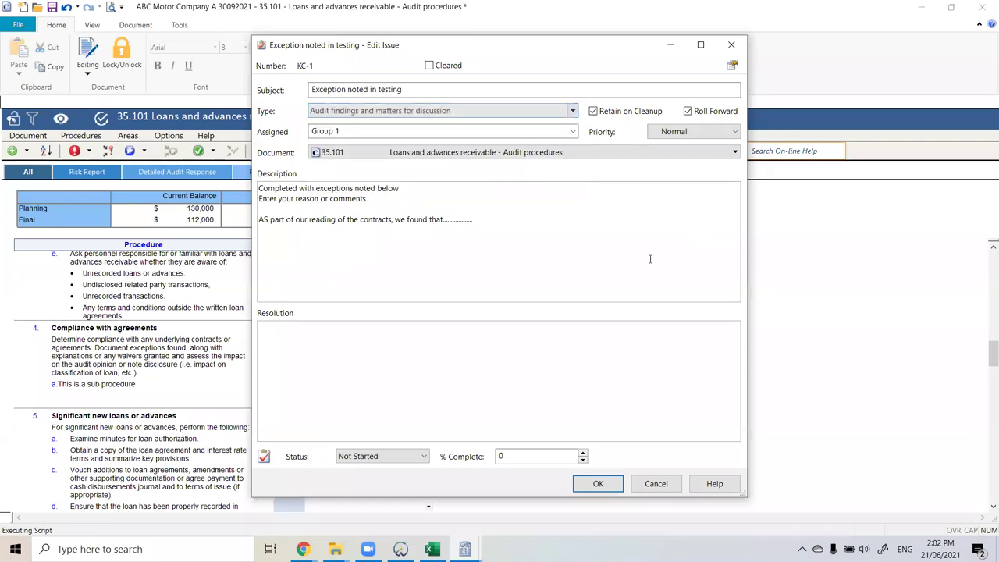
left_click(598, 484)
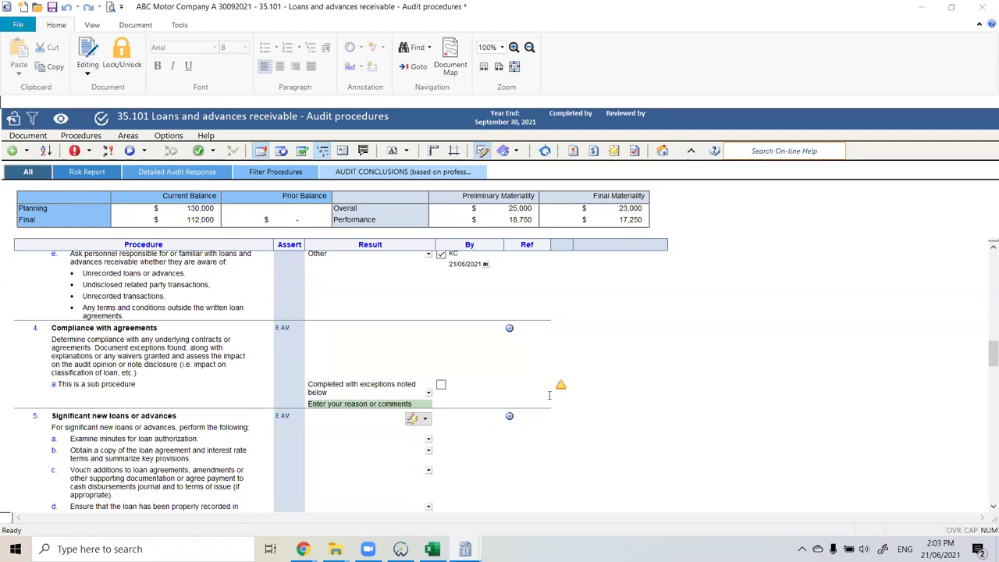
Step: Sign off the Compliance with agreements sub procedure, check its issue marker and clear the sign-off again
left_click(441, 385)
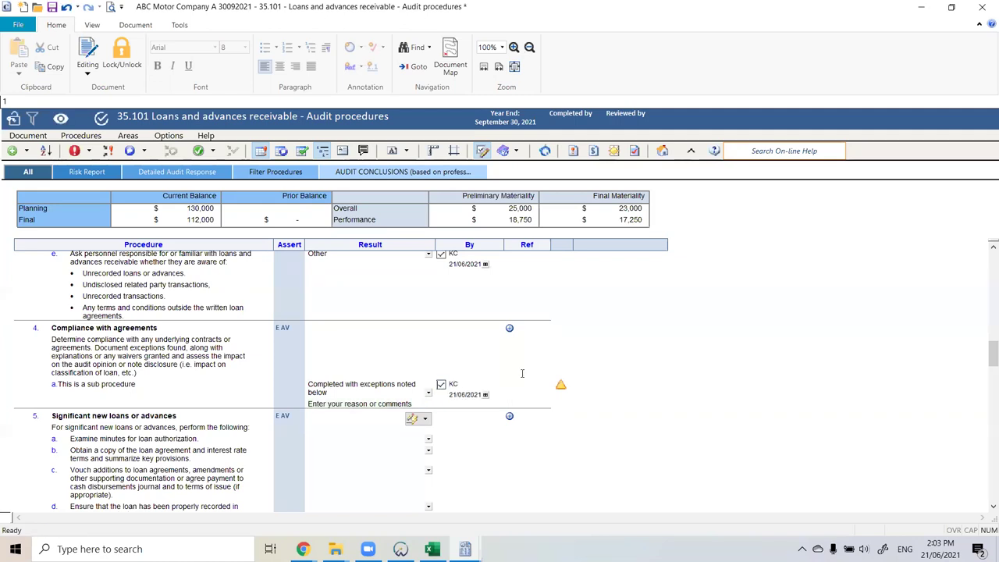
mouse_move(559, 392)
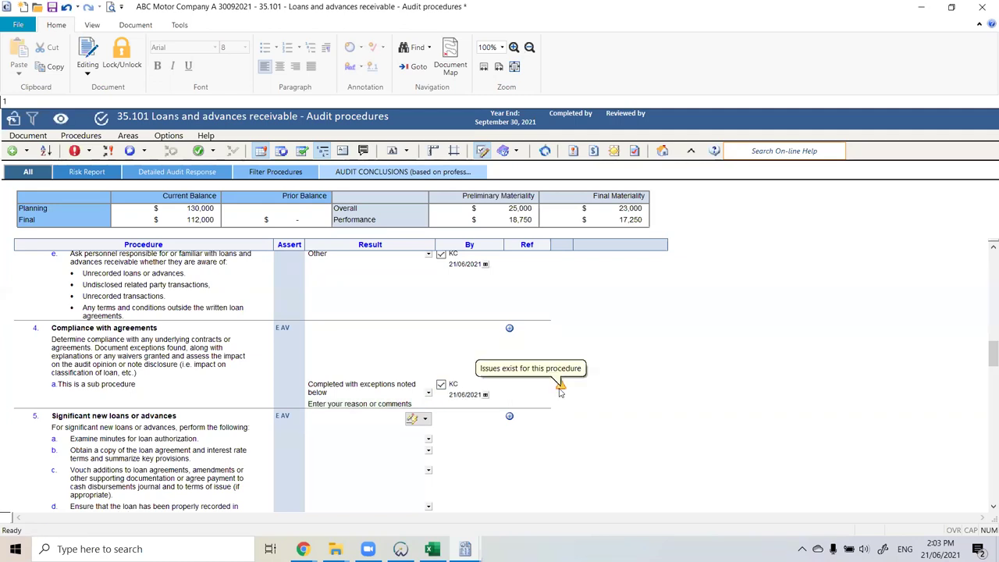
left_click(559, 390)
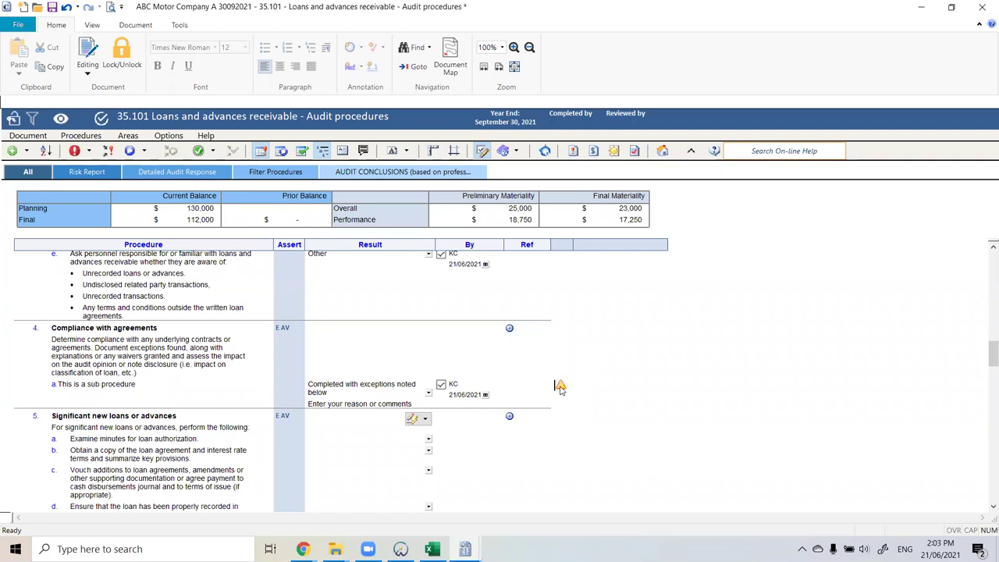
left_click(441, 384)
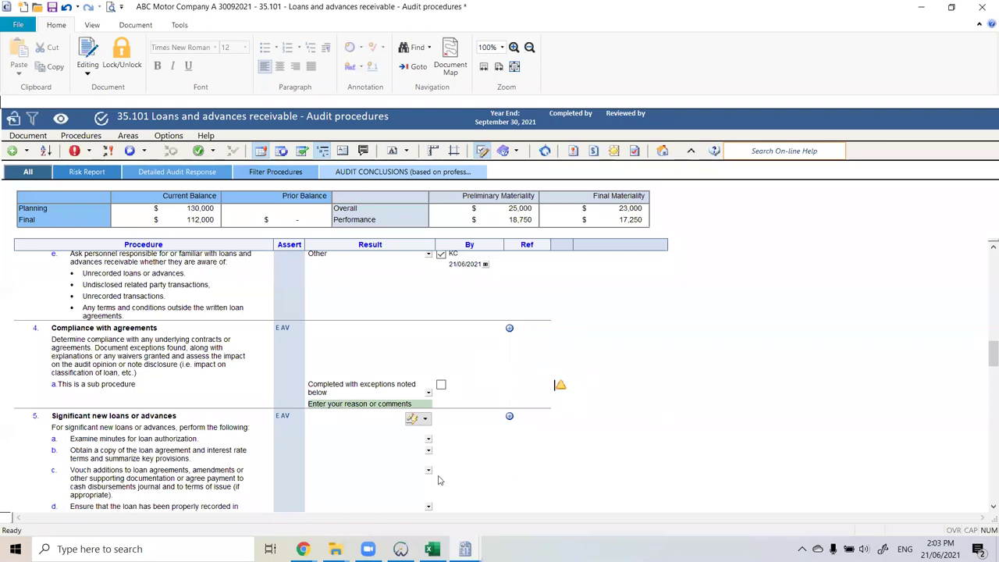
Step: Switch to CaseWare Working Papers, view the engagement's issues list with the document folders collapsed, and return to the loans and advances audit procedures
left_click(401, 549)
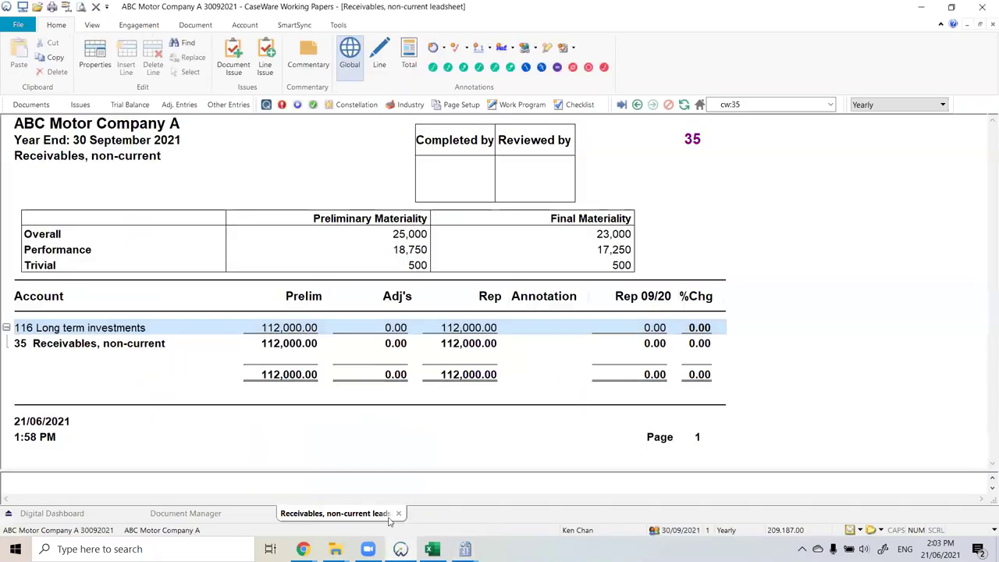
left_click(180, 514)
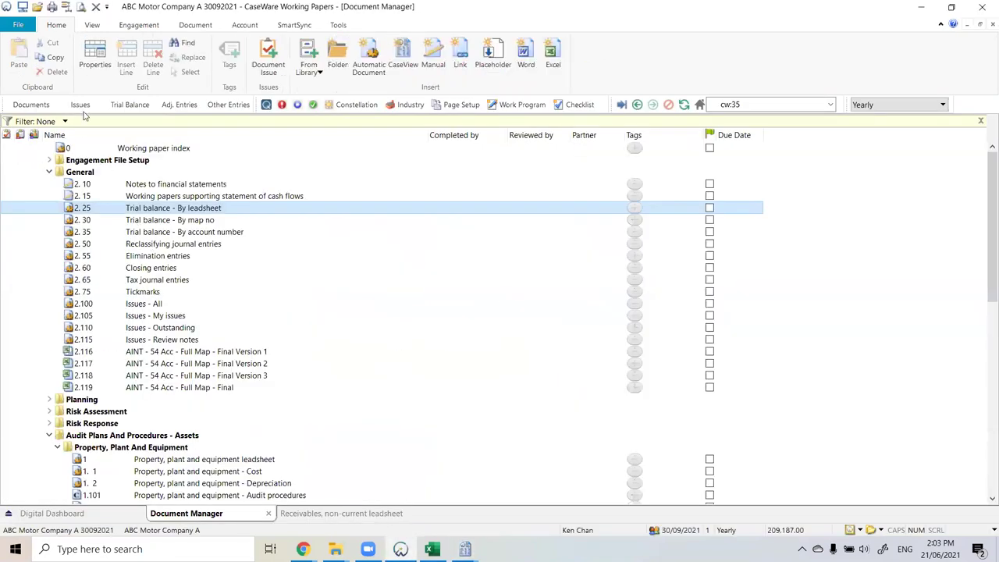
left_click(80, 104)
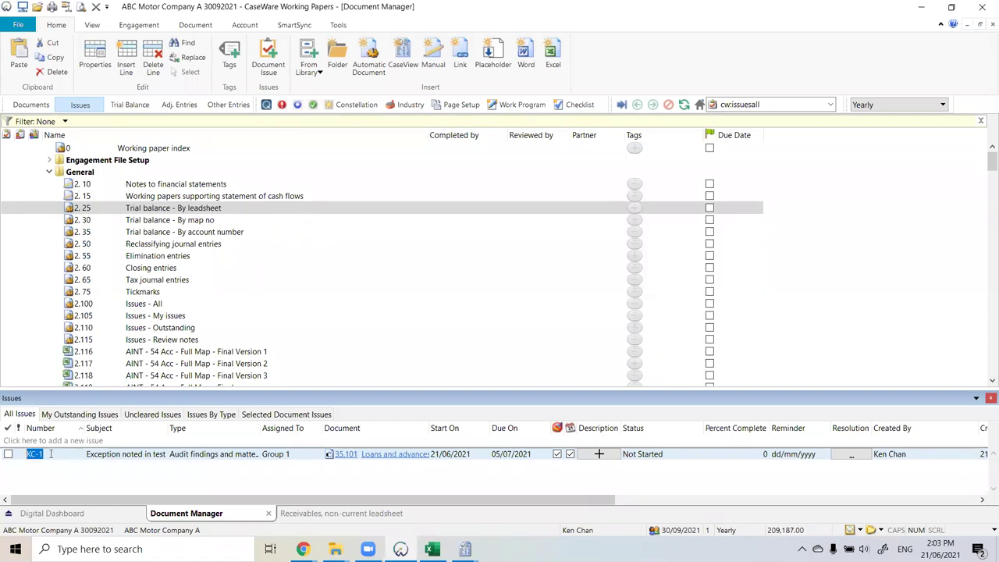
left_click(49, 172)
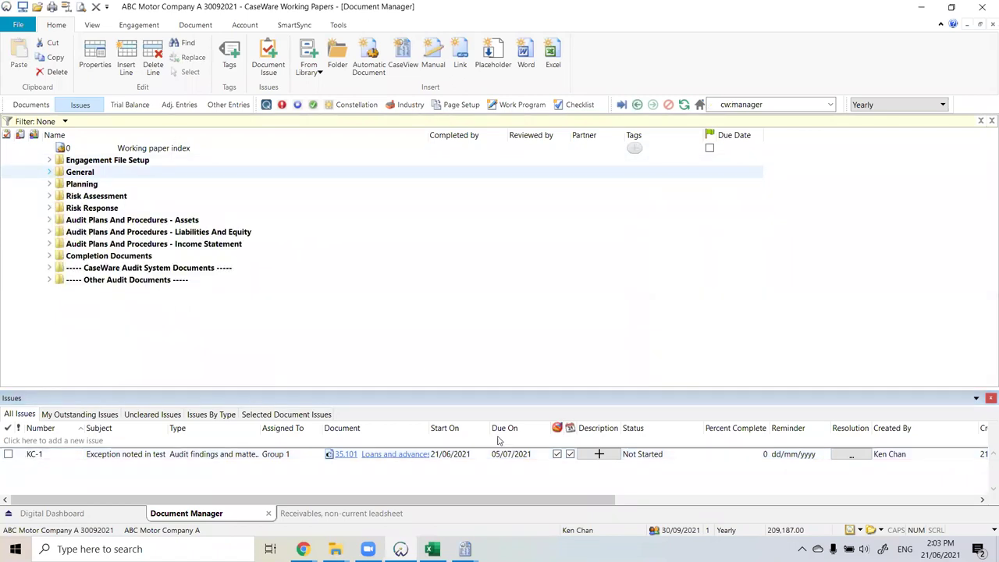
mouse_move(465, 548)
left_click(522, 503)
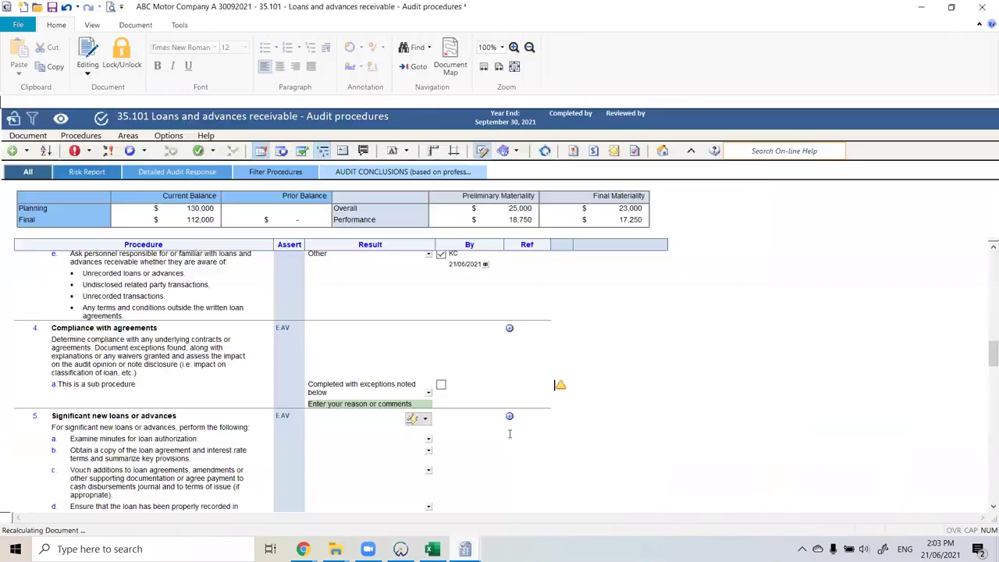
scroll(383, 399, "down", 2)
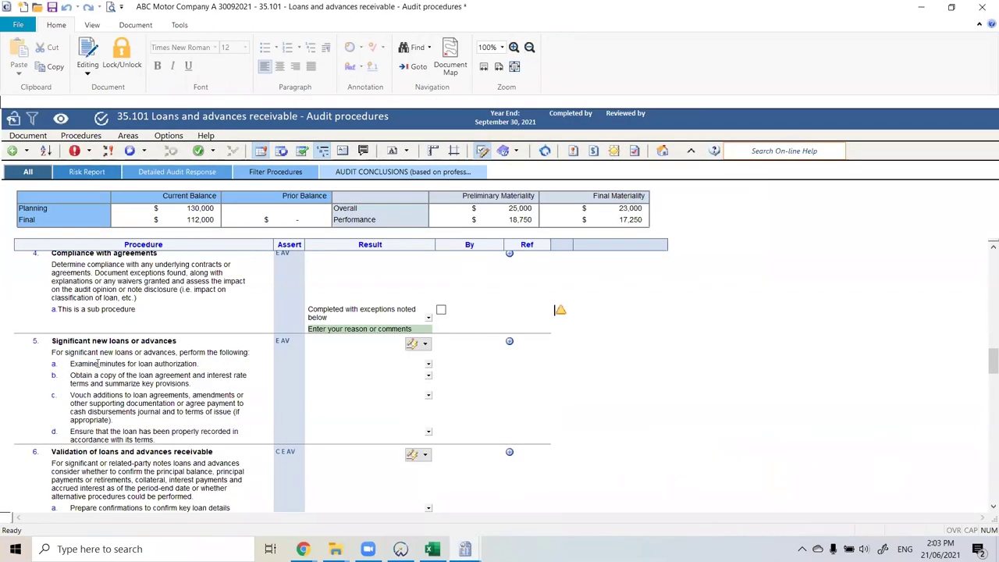
right_click(377, 371)
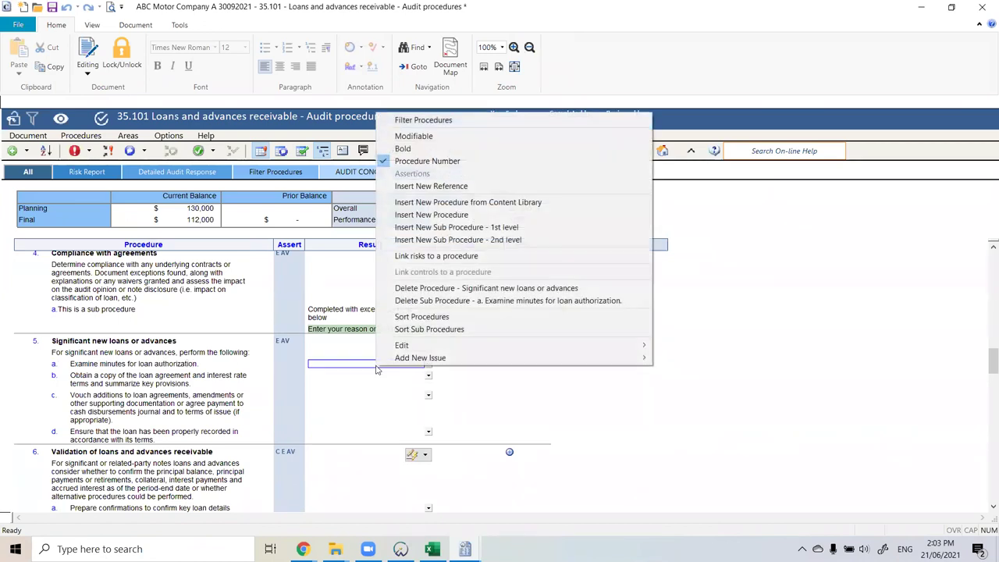
left_click(365, 365)
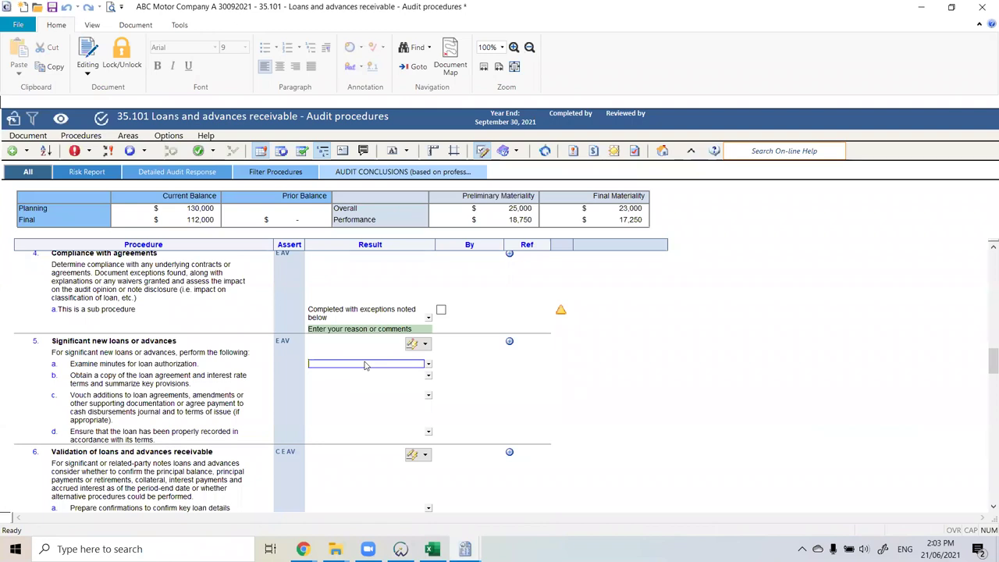
left_click(428, 365)
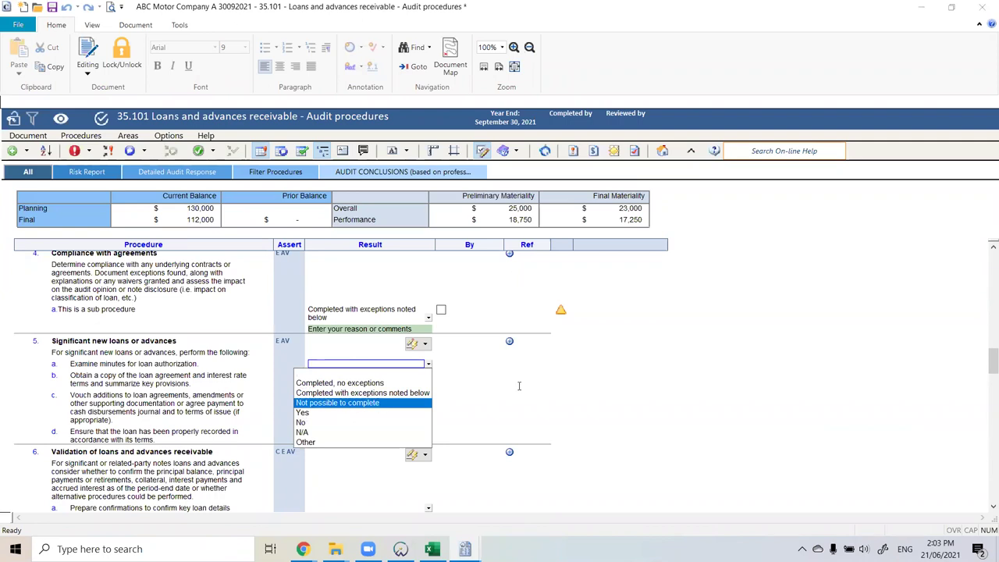
left_click(337, 403)
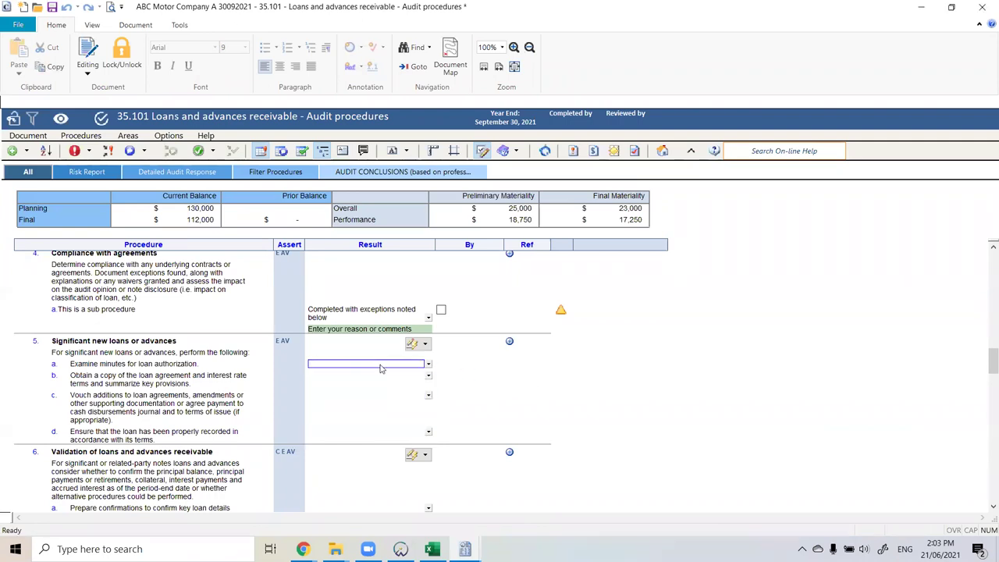
Step: Add a new issue to the result cell of "Examine minutes for loan authorization" with the subject "Client won't send minutes"
right_click(380, 367)
mouse_move(486, 361)
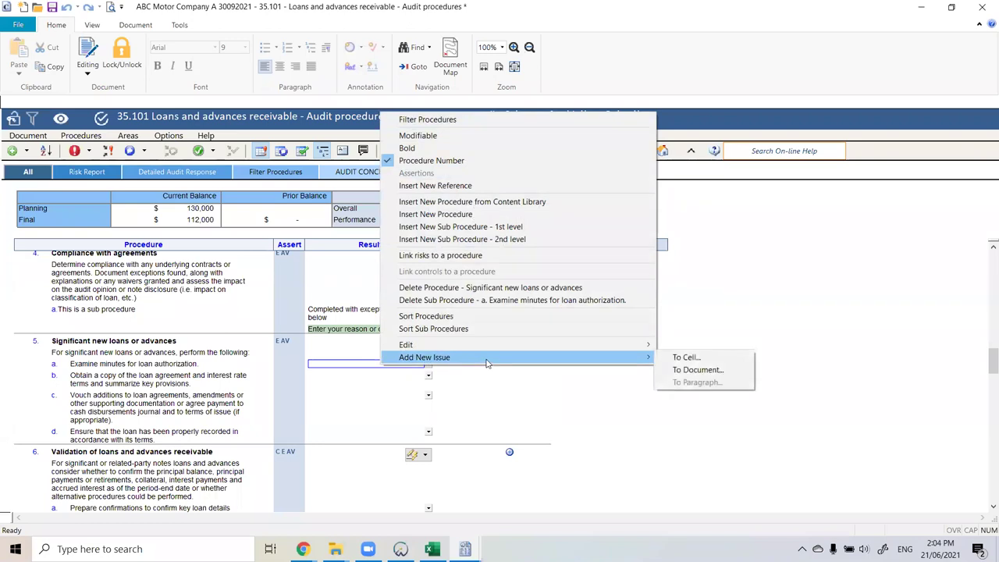
left_click(722, 359)
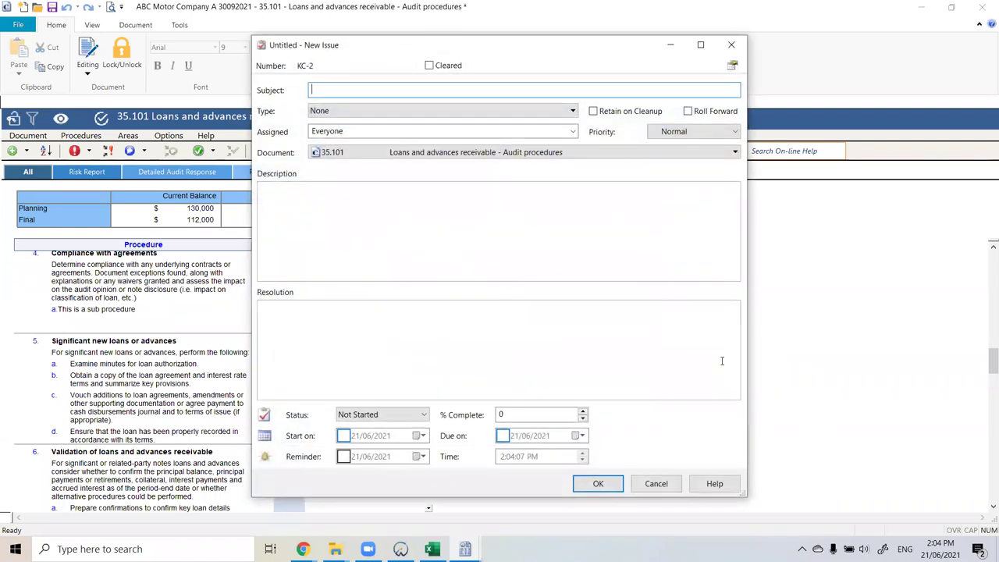
type("Client won't")
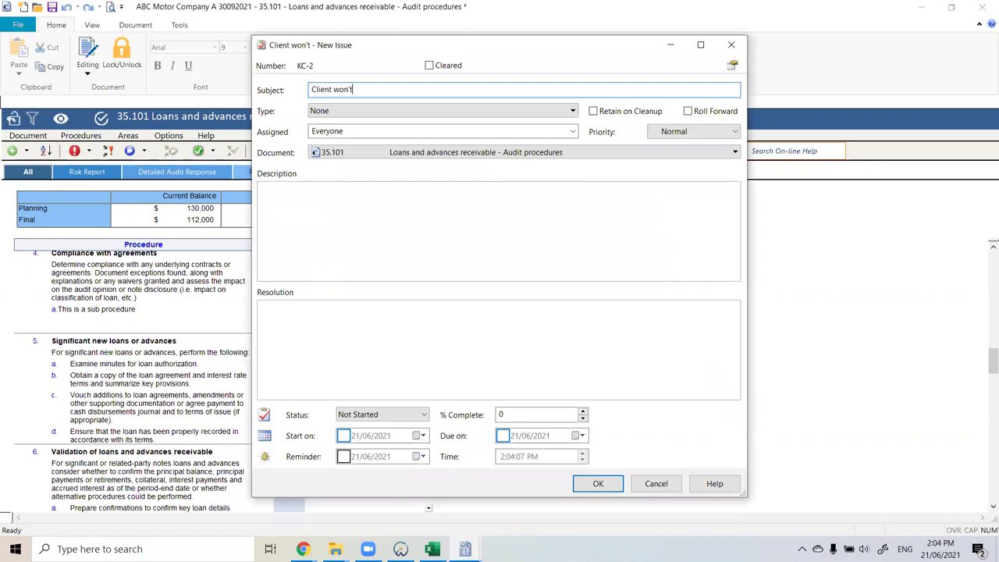
type(" send minutes")
Step: Describe the issue by noting that the client contact was spoken to and won't give us the minutes
key("Tab")
key("Tab")
key("Tab")
type("Spoke to Ben, w")
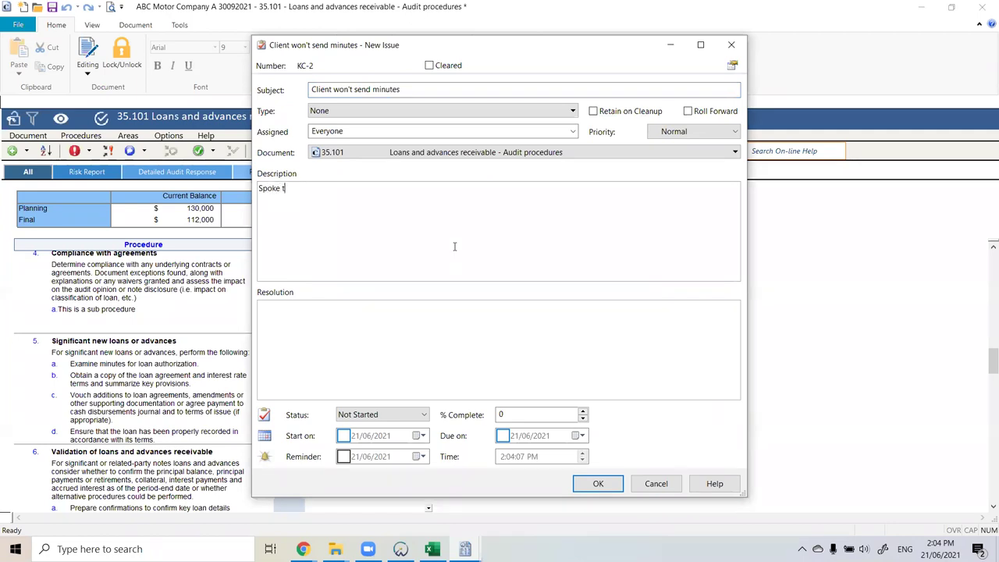
key("BackSpace")
type("he won't give us the minutes")
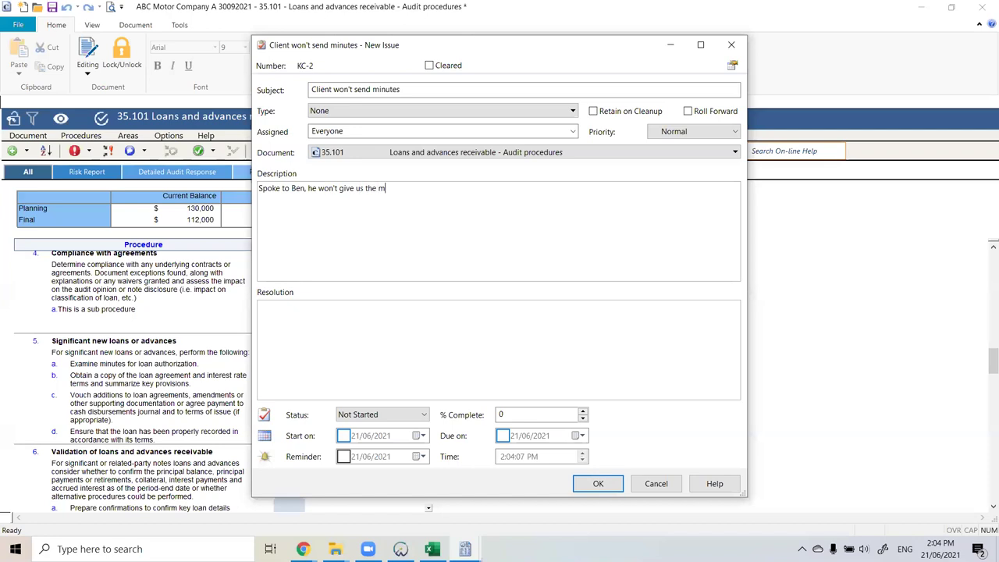
Step: Classify the issue as Review notes, Information/analysis requested from management, and Notes on meetings with management and others
left_click(452, 112)
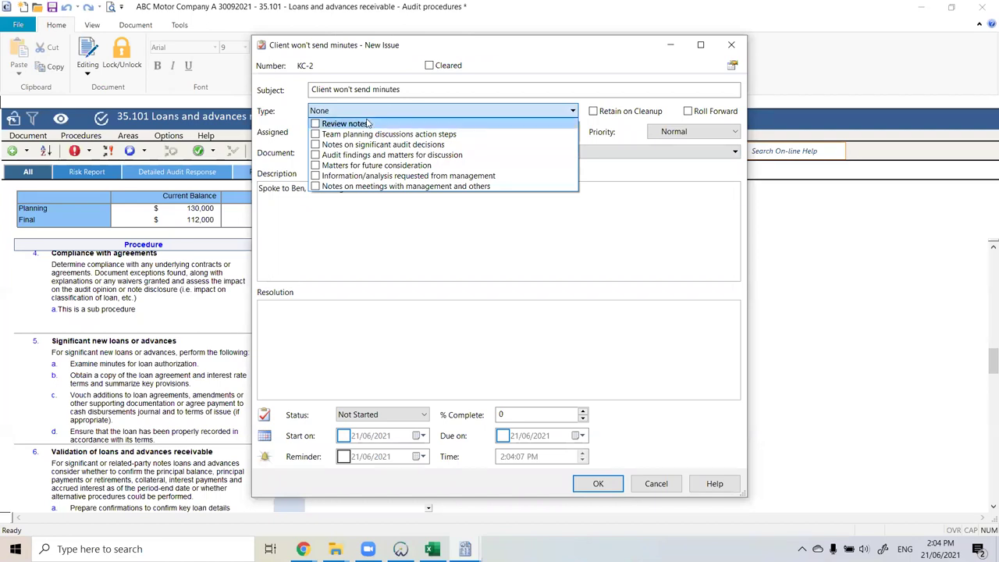
left_click(316, 187)
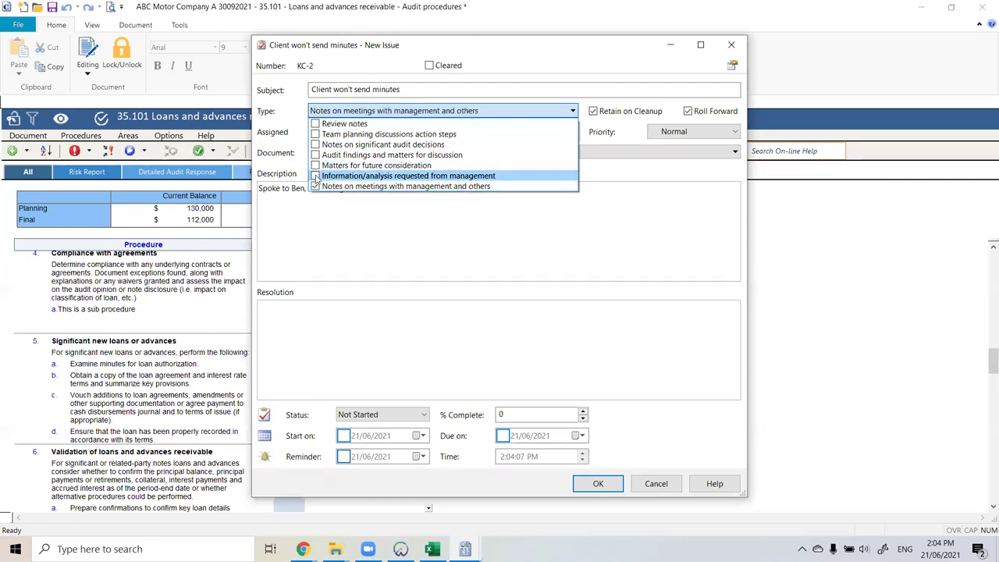
left_click(315, 176)
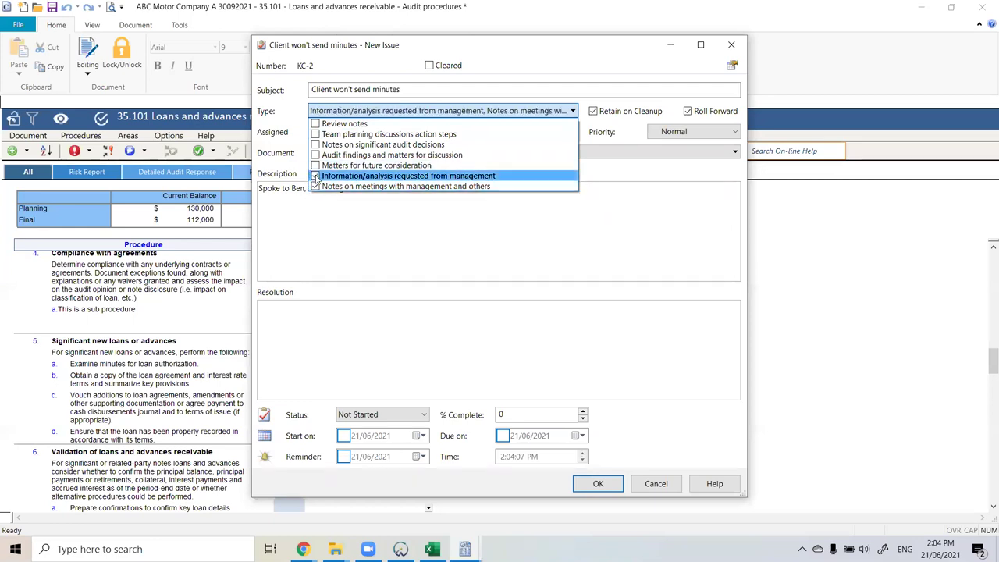
left_click(316, 124)
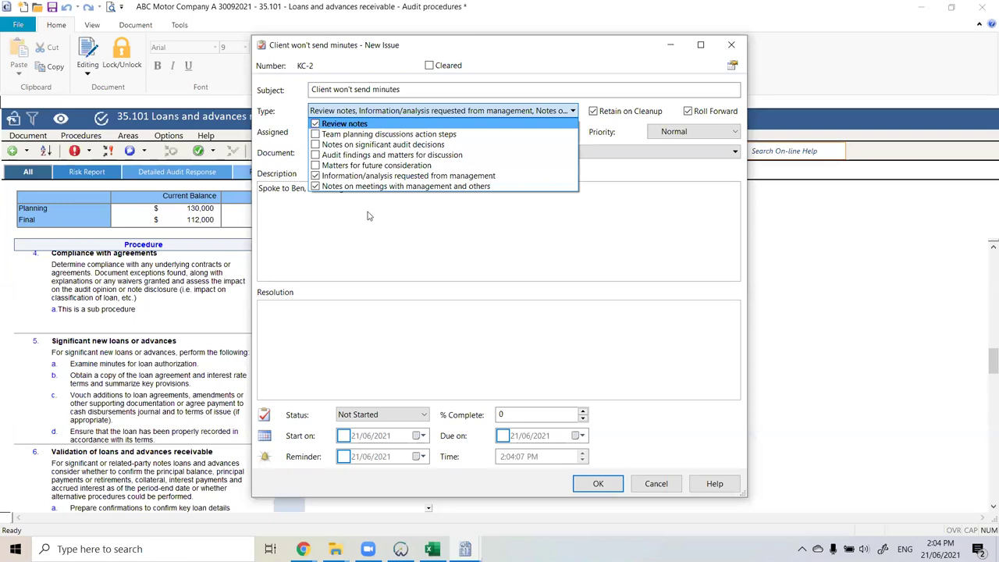
left_click(418, 239)
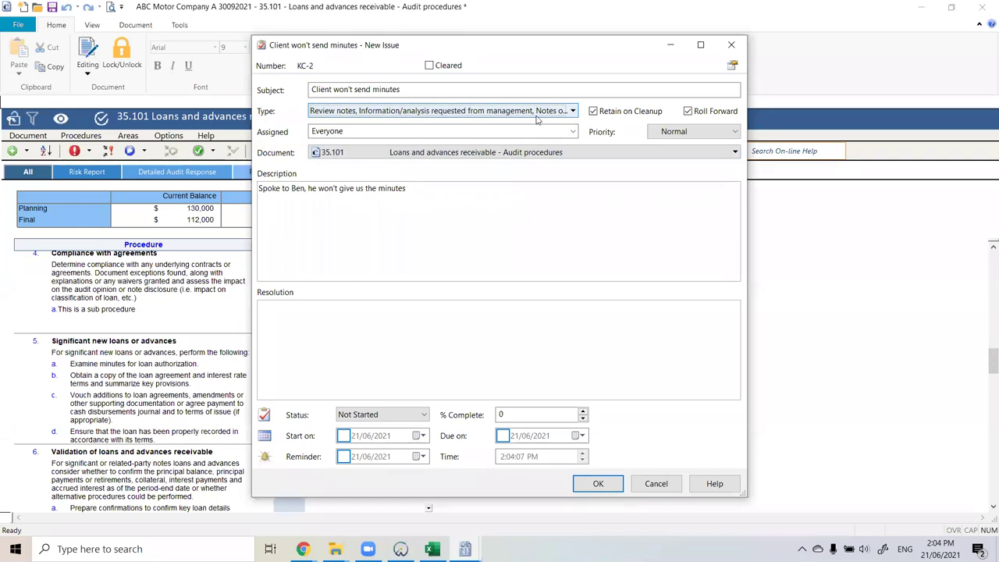
Step: Review the assignee and priority options for the missing minutes issue, keeping Everyone and Normal
left_click(461, 130)
left_click(574, 132)
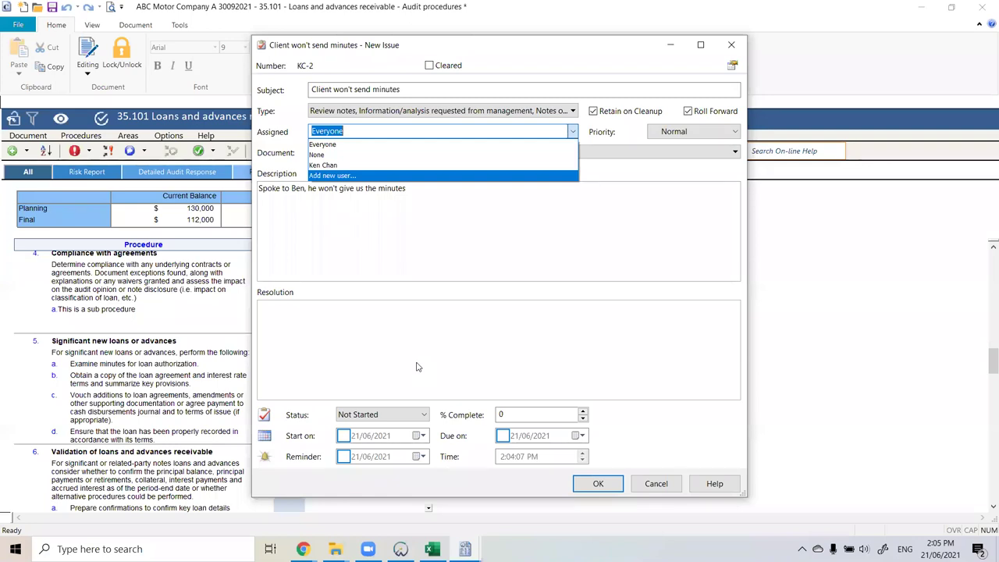
left_click(447, 343)
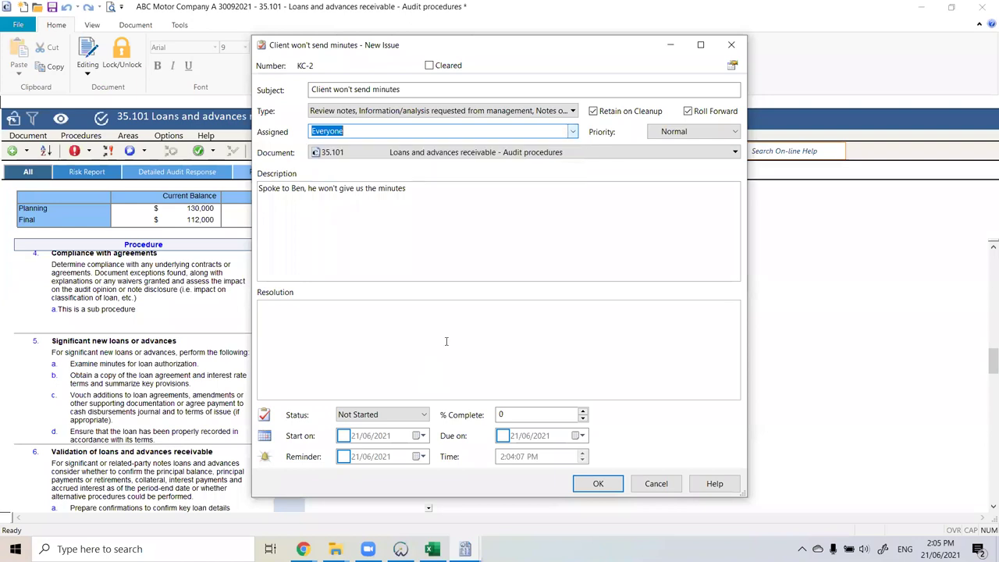
left_click(708, 137)
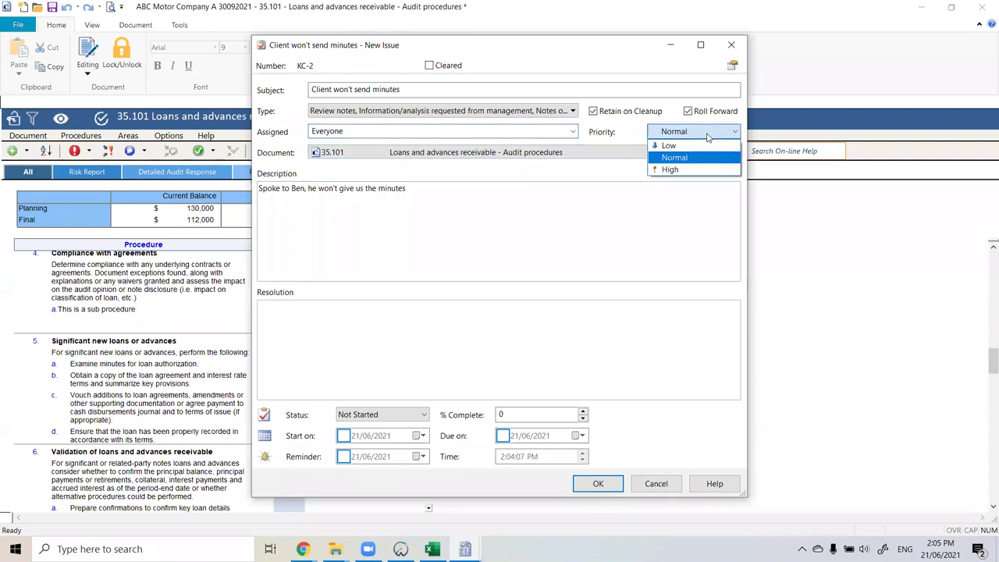
left_click(708, 137)
Step: Save the missing minutes issue and dismiss the issues list to return to the audit procedures
left_click(383, 393)
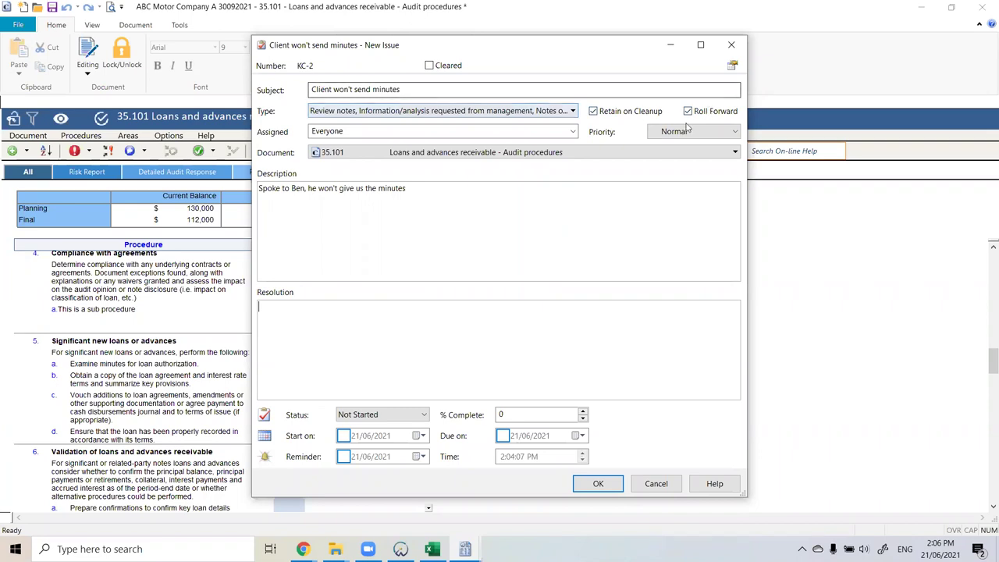
left_click(599, 484)
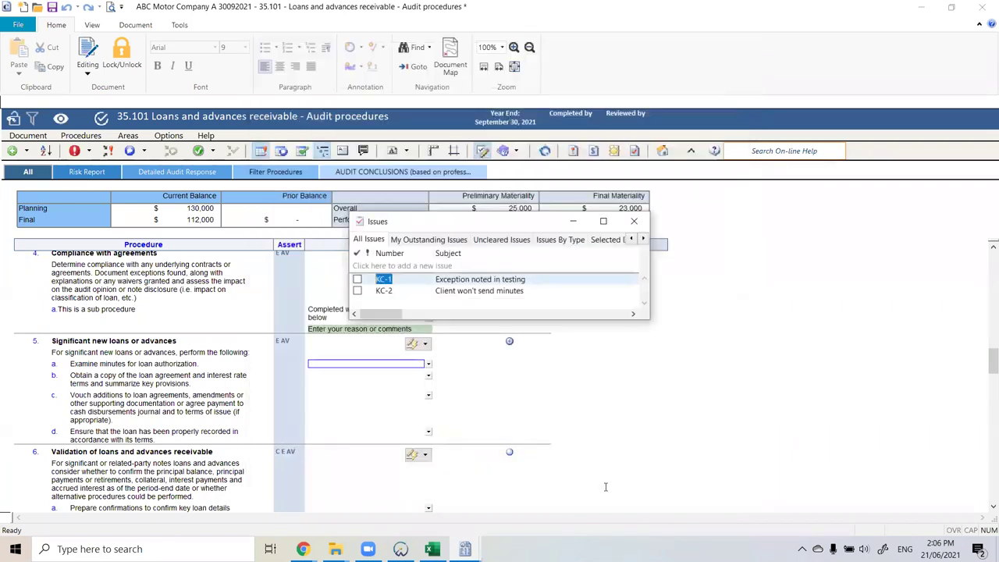
left_click(742, 277)
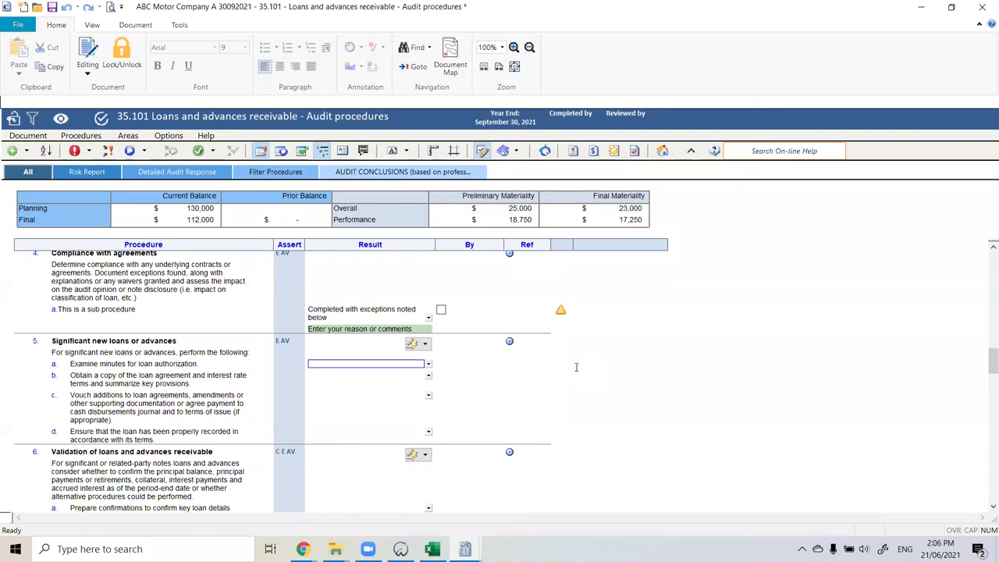
Step: Switch to CaseWare Working Papers and open the property, plant and equipment leadsheet from the Audit Plans And Procedures - Assets folder
left_click(401, 549)
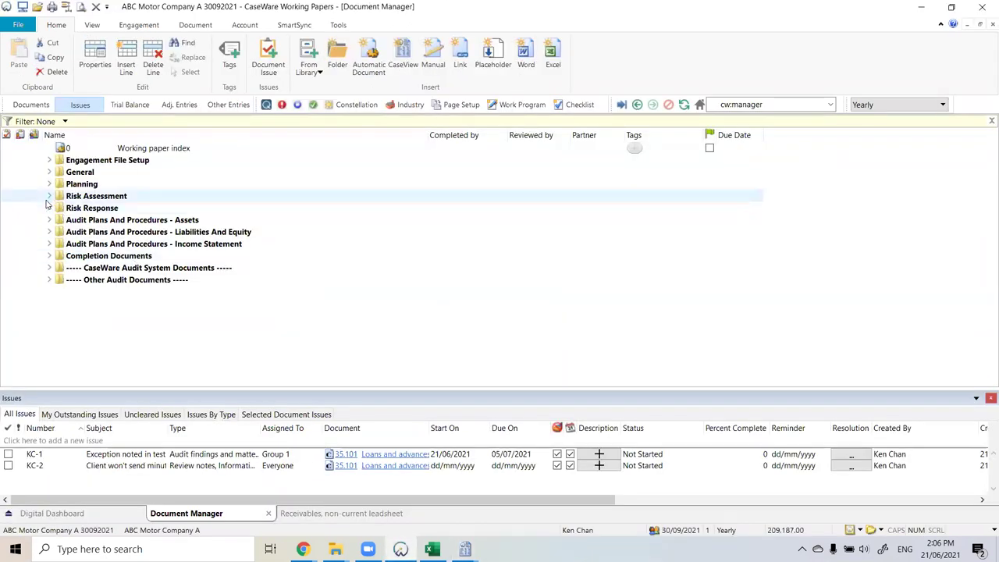
left_click(50, 221)
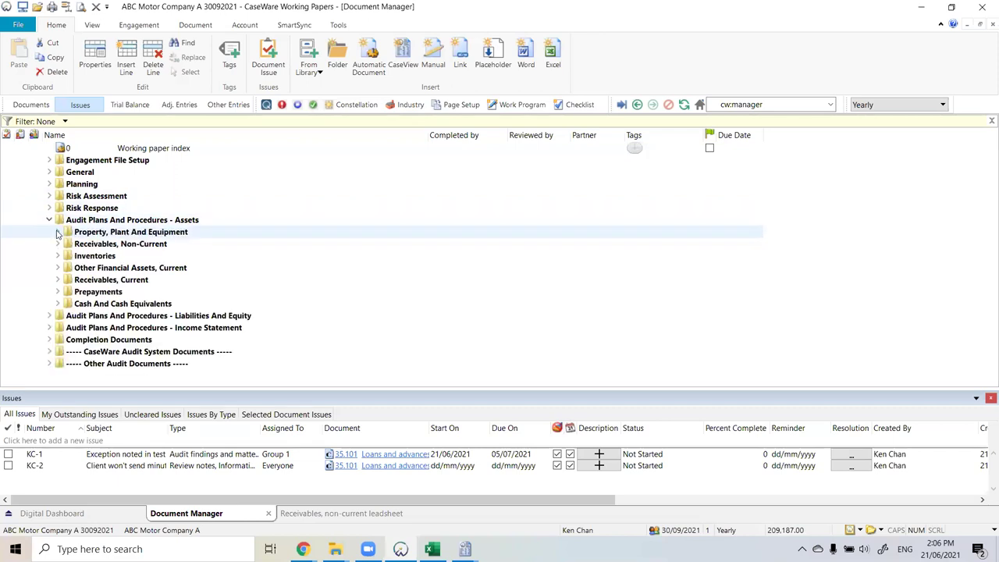
left_click(57, 233)
double_click(104, 245)
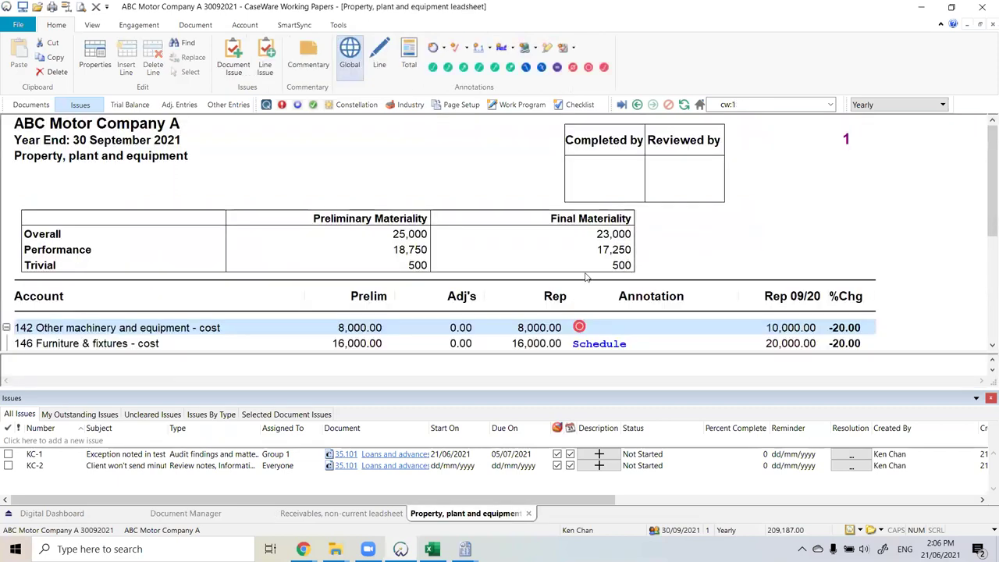
Step: Add a line issue to account 150 Leasehold improvements - cost with the subject "Issue with the balance"
scroll(588, 278, "down", 2)
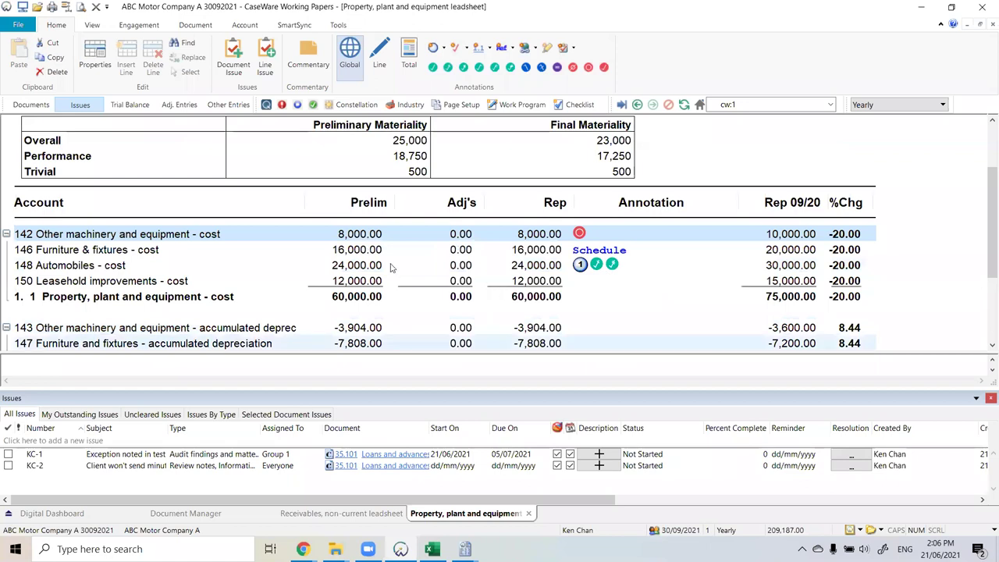
left_click(531, 287)
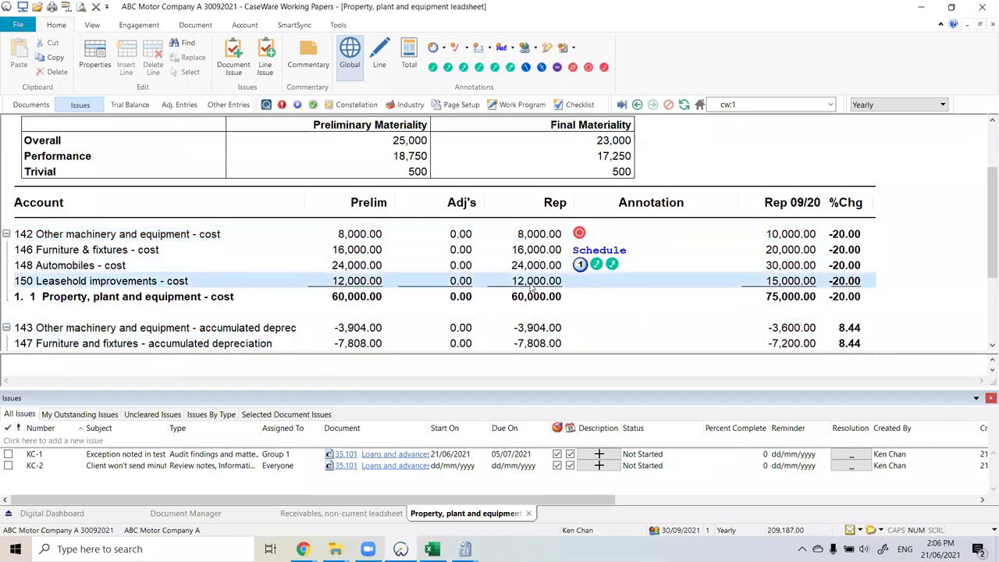
right_click(531, 287)
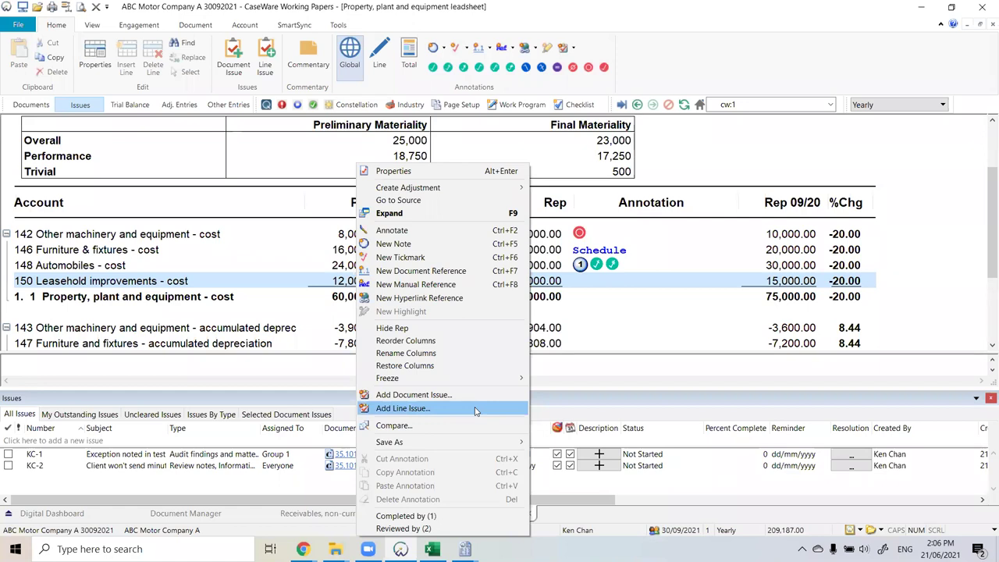
left_click(475, 412)
type("Issue with the balance")
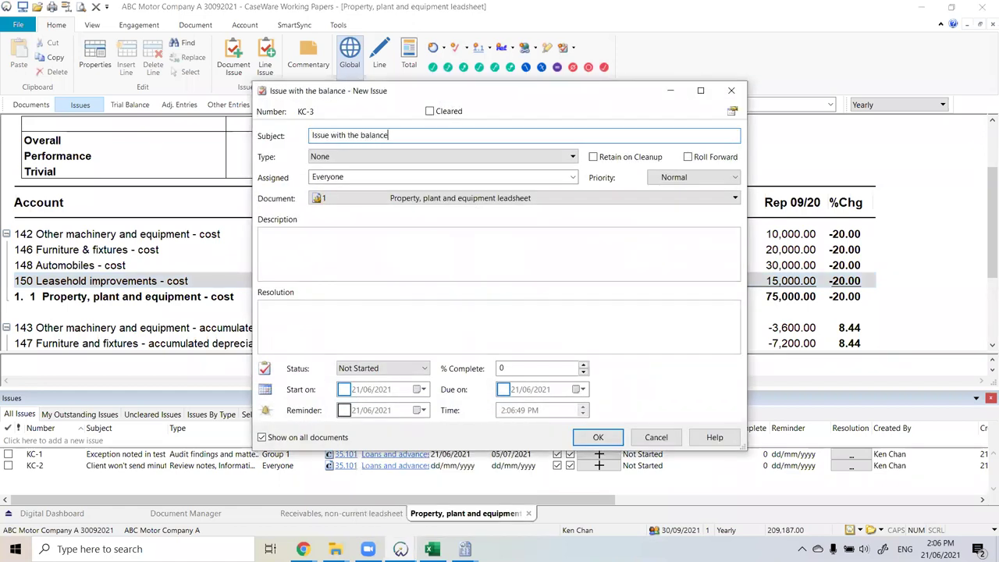
Step: Describe the line issue as "Balance does not agree, material misstatement" and save it
left_click(445, 274)
type("Balance does not a")
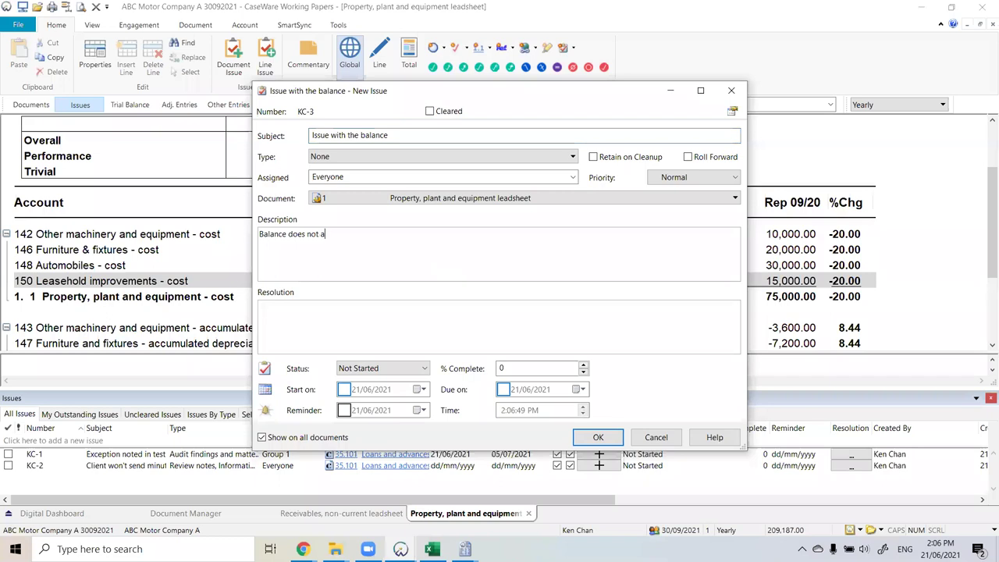
type("gre3")
key("BackSpace")
type("e. material misstatement")
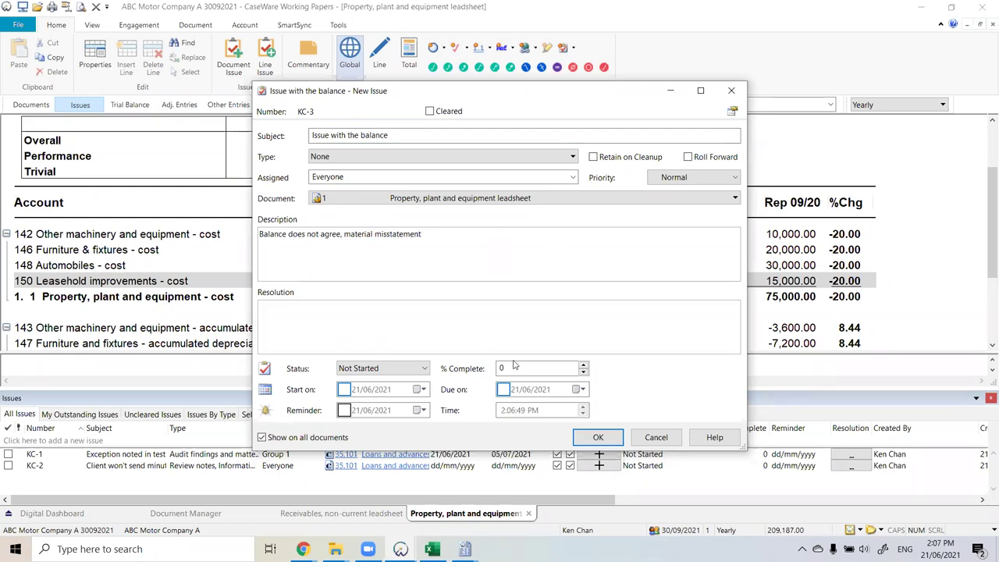
left_click(598, 438)
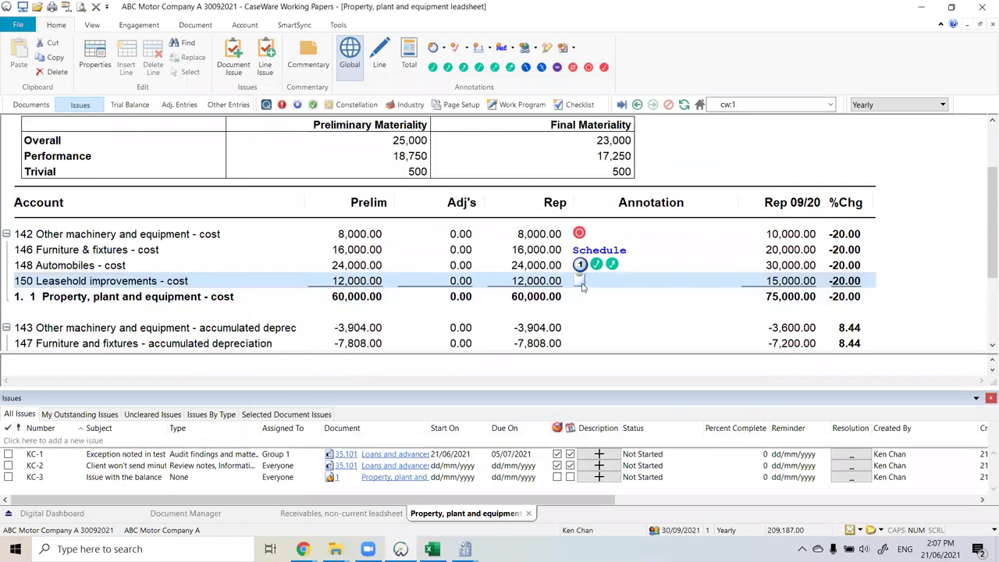
Step: Enlarge the issues list and return to the engagement's document list
mouse_move(582, 287)
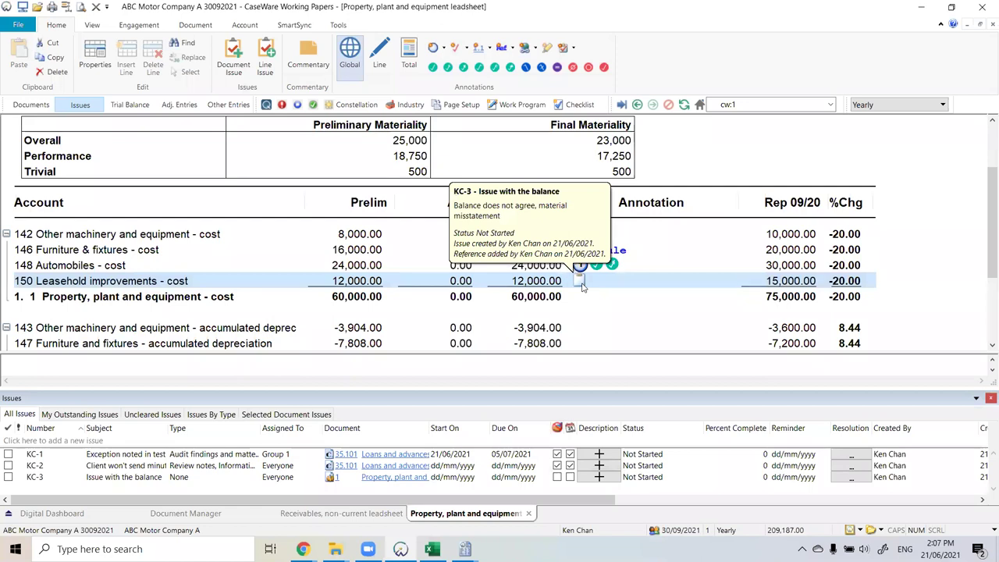
left_click_drag(479, 389, 481, 359)
left_click(32, 105)
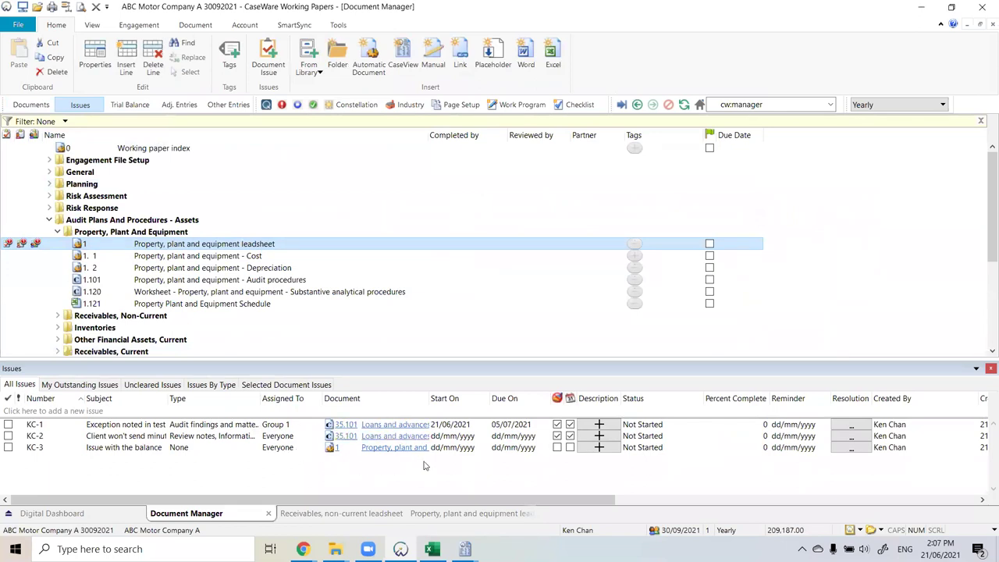
Step: Follow the issues' document links to the loans and advances audit procedures and the property, plant and equipment leadsheet
left_click(344, 428)
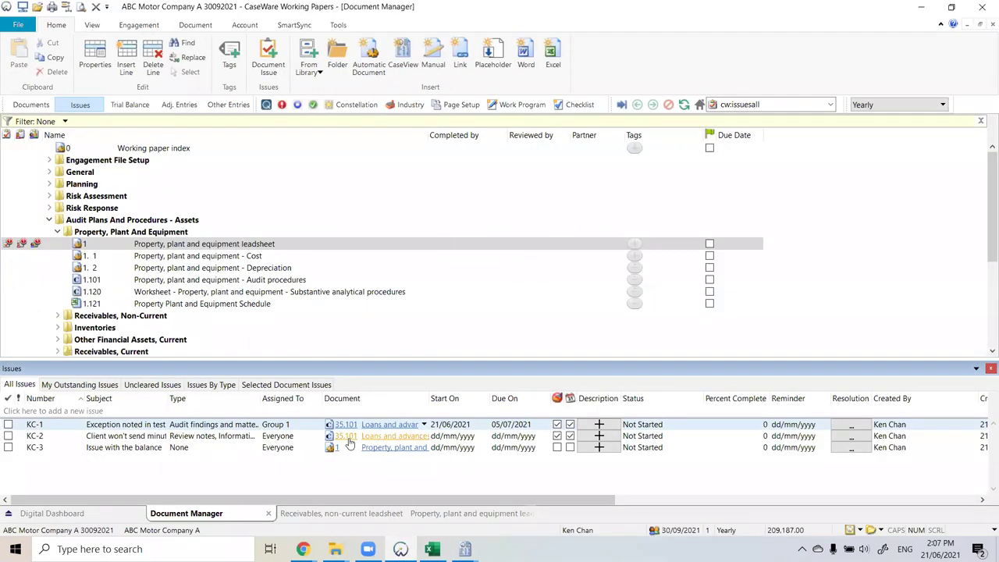
left_click(348, 439)
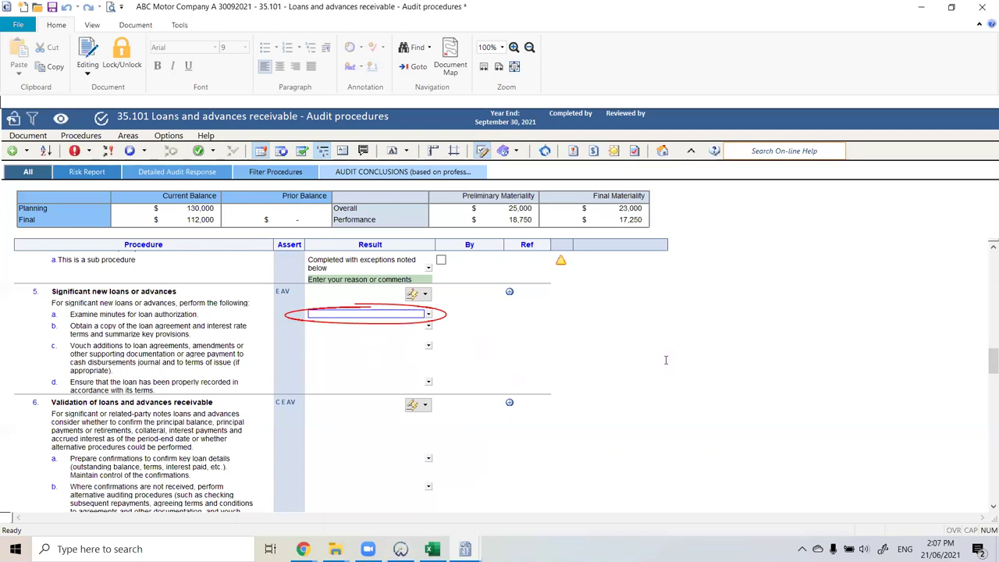
key("alt+Tab")
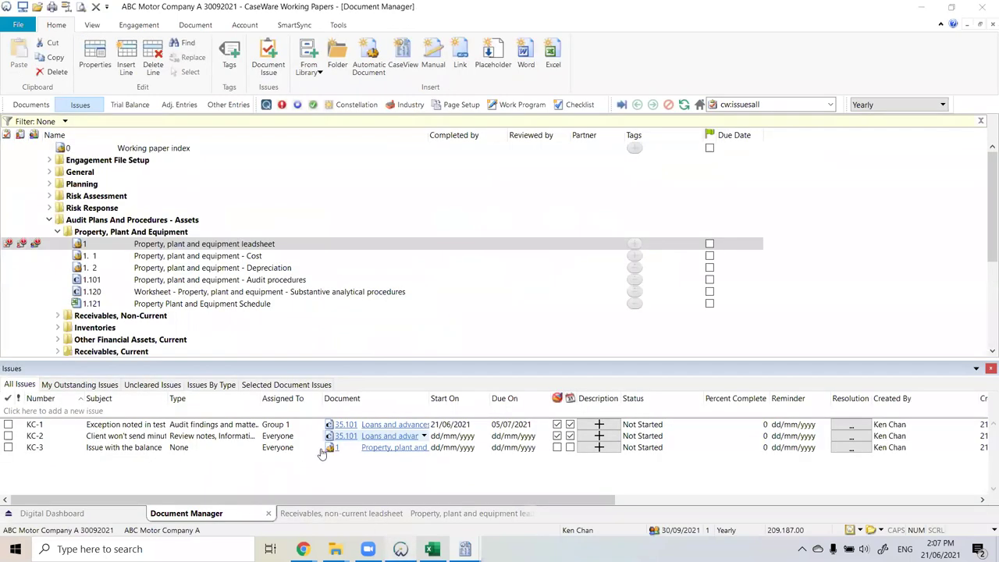
left_click(331, 449)
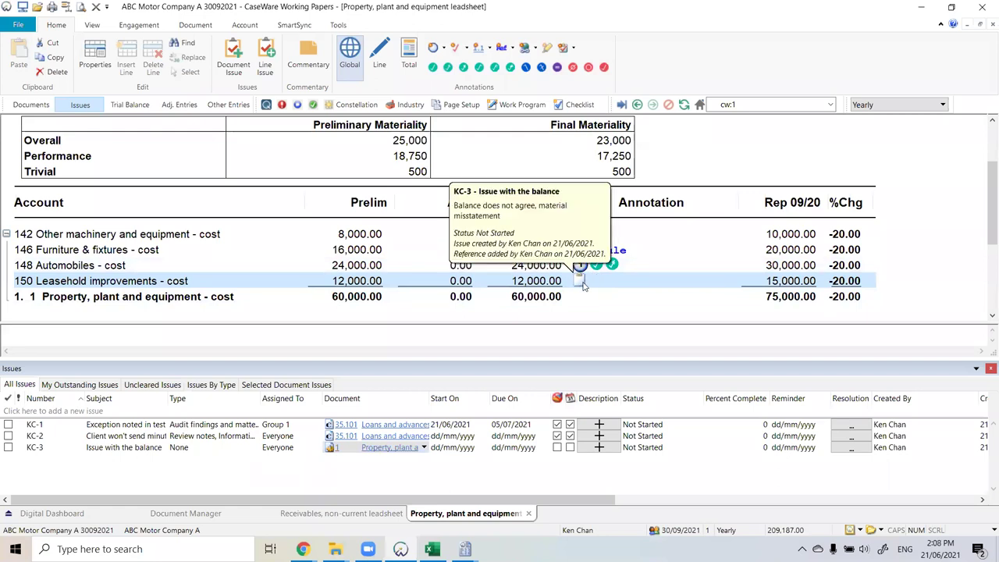
Step: Reopen the leasehold improvements balance issue and enter the resolution "Enter my resolution in here."
double_click(36, 448)
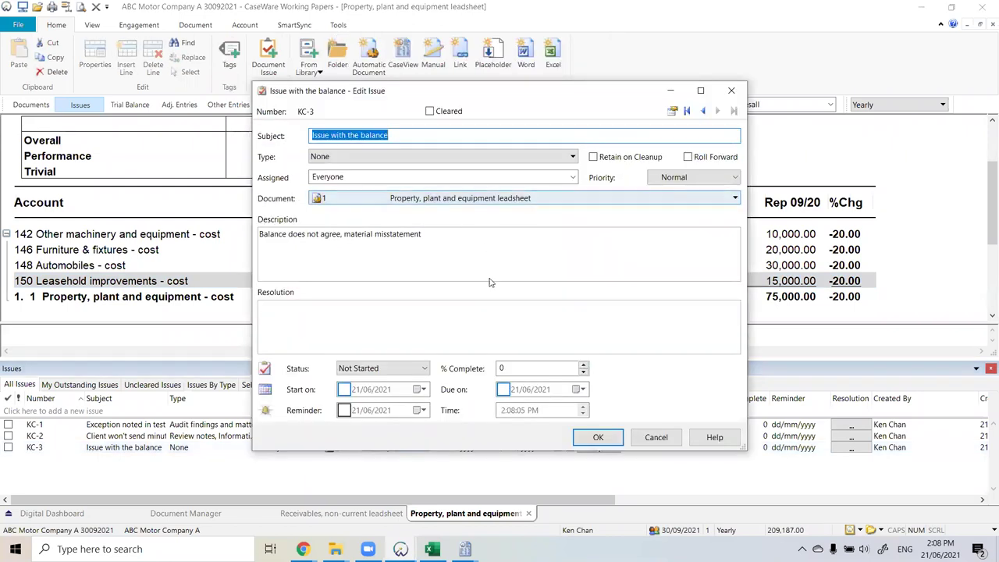
left_click(469, 319)
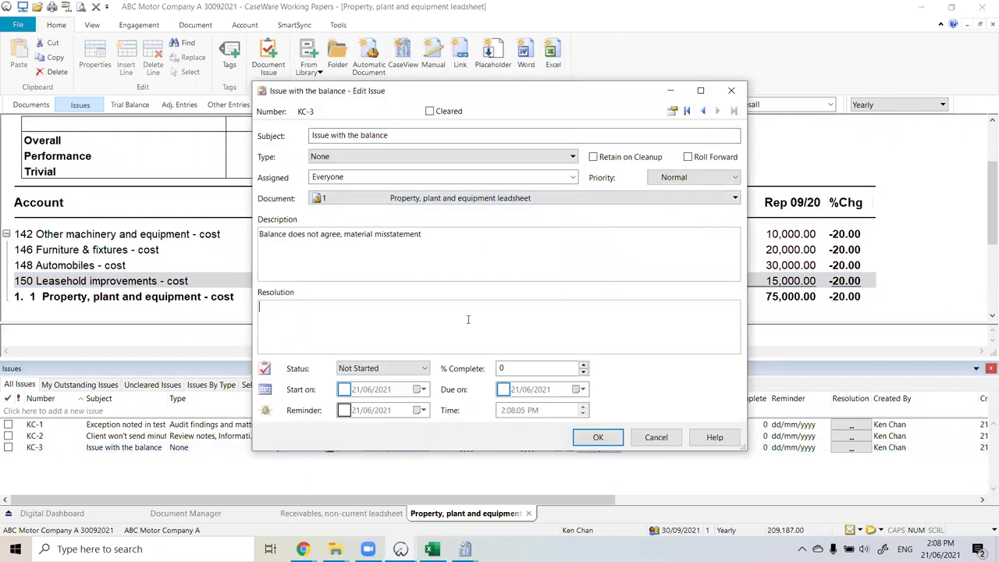
type("Enter my s")
type("esolution in here.")
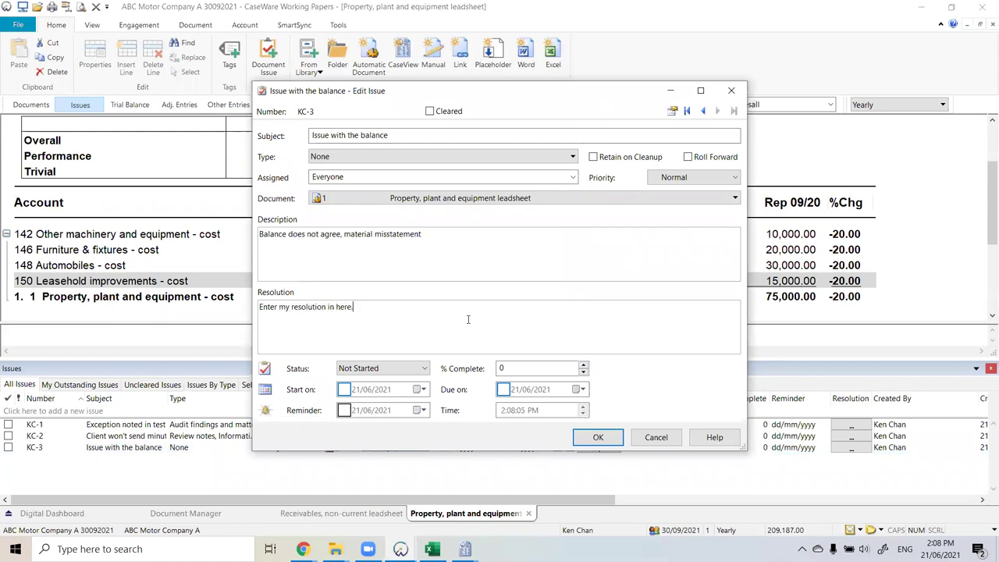
Step: Set the balance issue's status to Completed, review its assignee and resolution, and save it
left_click(402, 371)
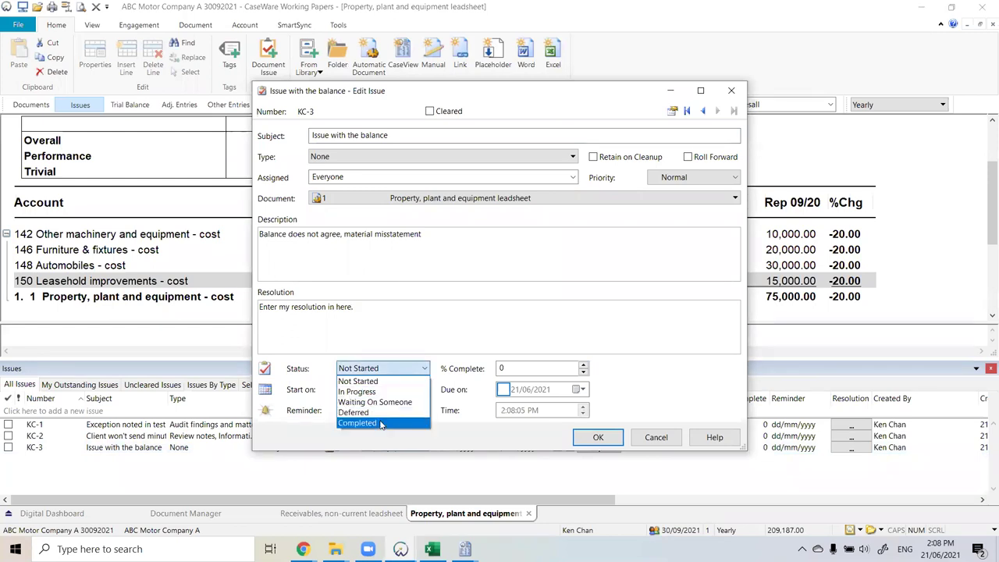
left_click(382, 424)
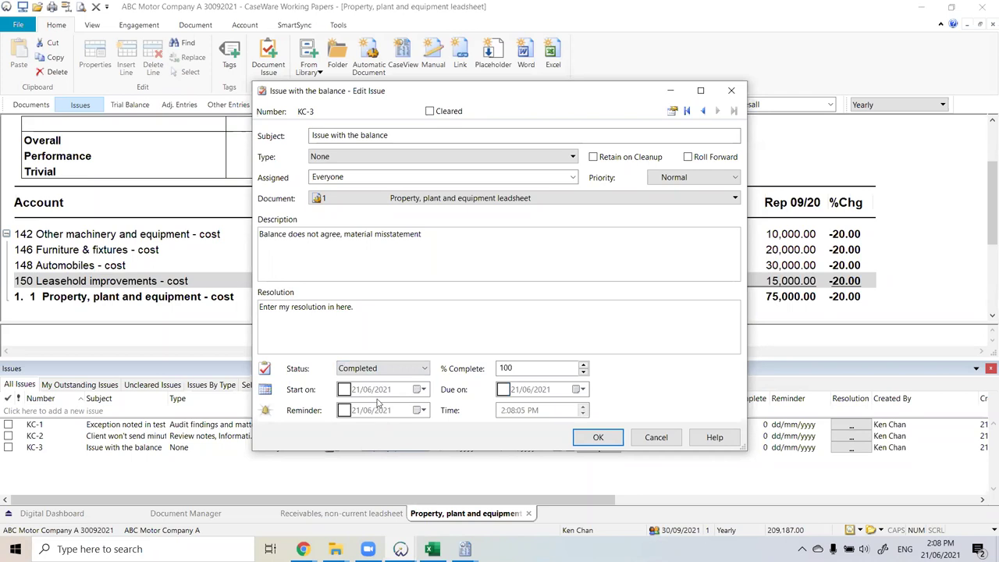
left_click(359, 175)
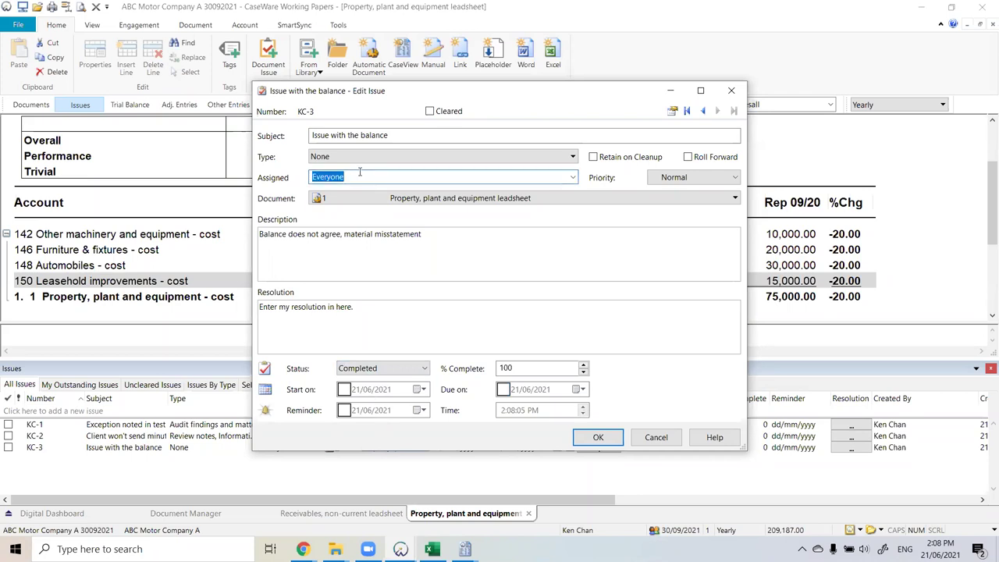
left_click_drag(377, 311, 231, 315)
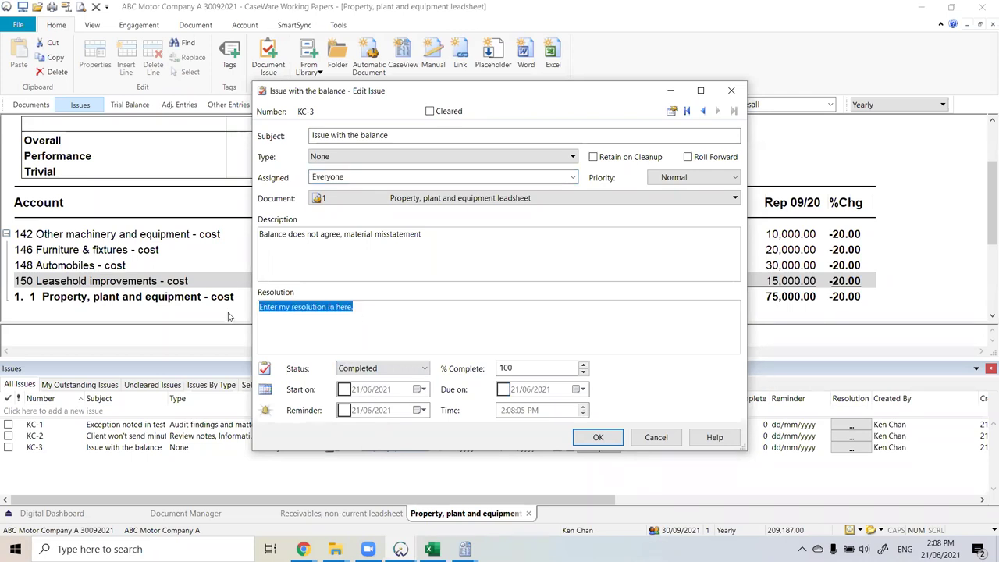
left_click(391, 369)
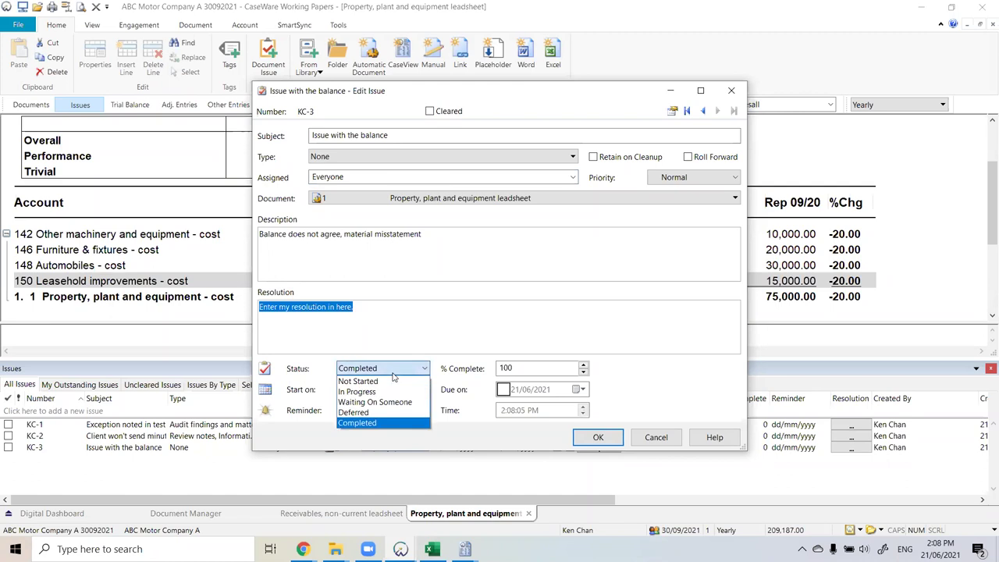
left_click(479, 343)
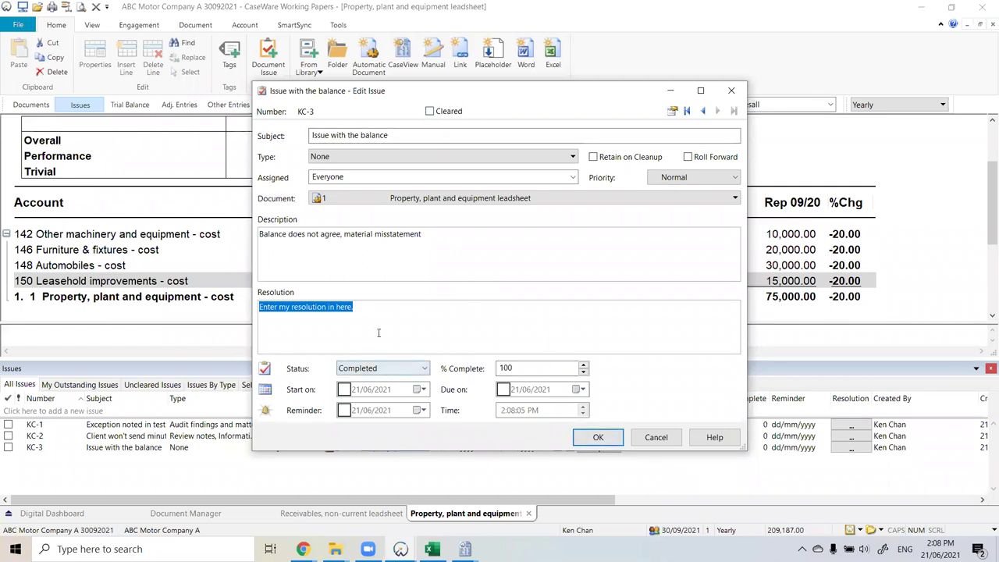
left_click(598, 438)
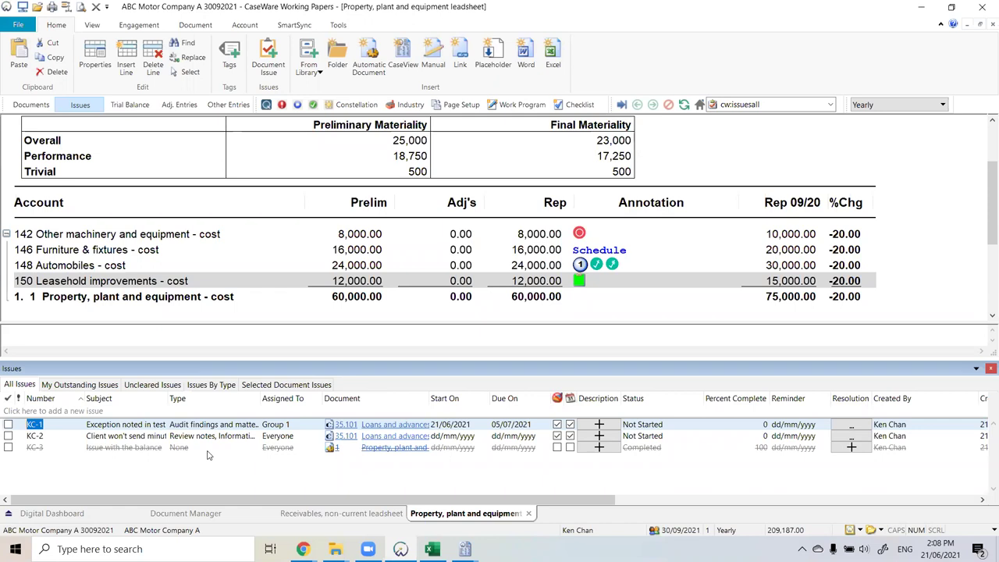
Step: Review the completed balance issue's details without changing them, and check its annotation on the leasehold improvements line
double_click(142, 447)
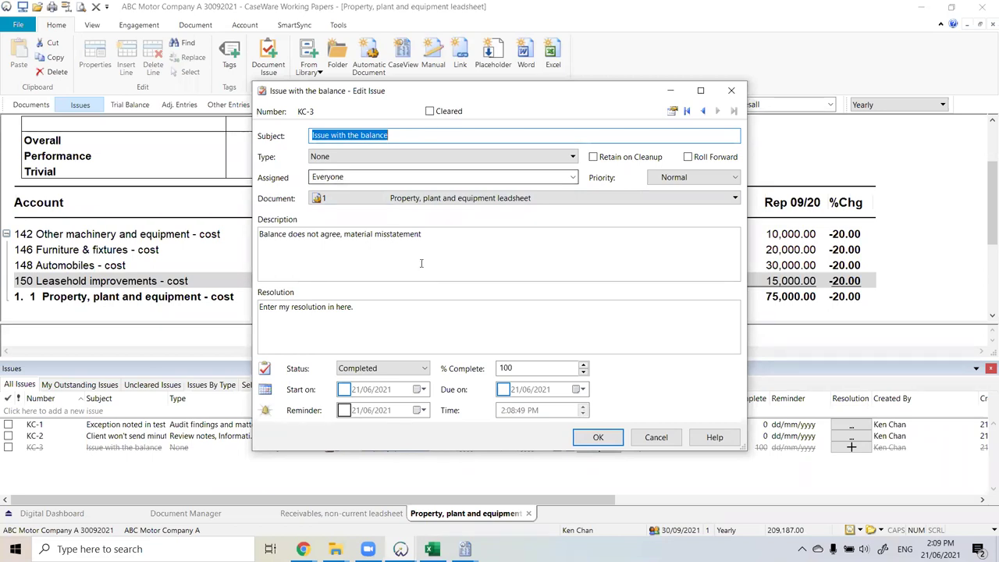
left_click(432, 326)
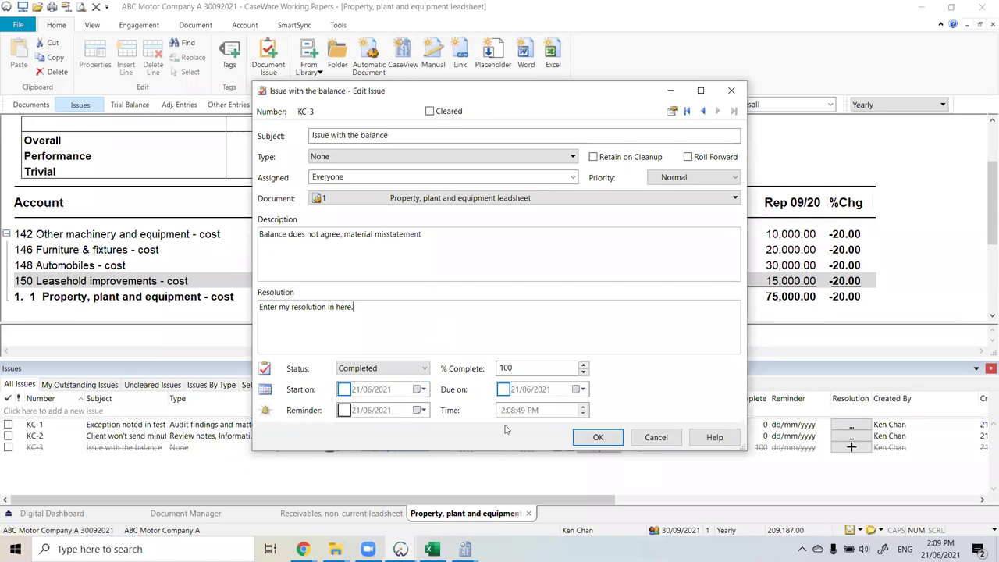
key("Tab")
key("Tab")
left_click(658, 438)
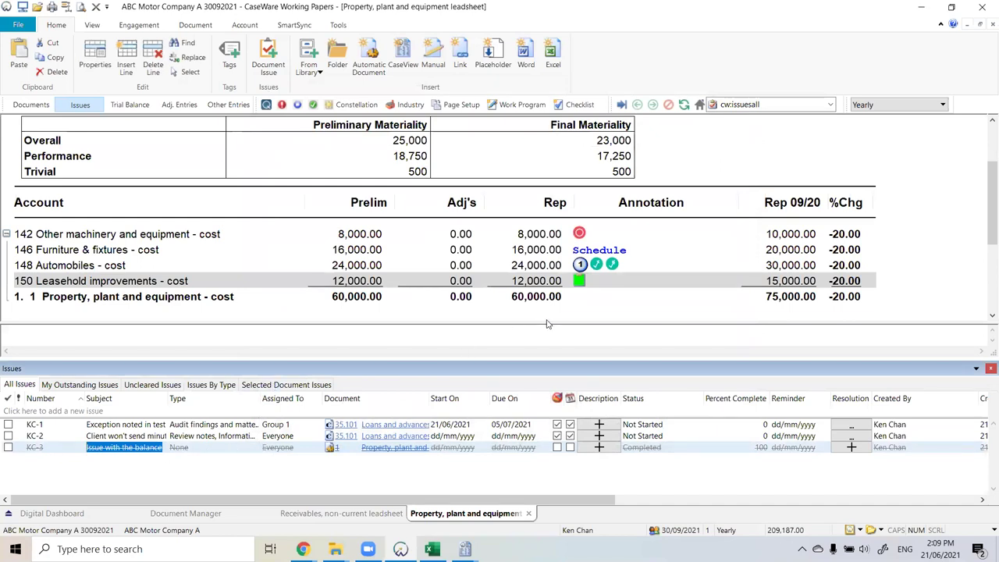
mouse_move(578, 283)
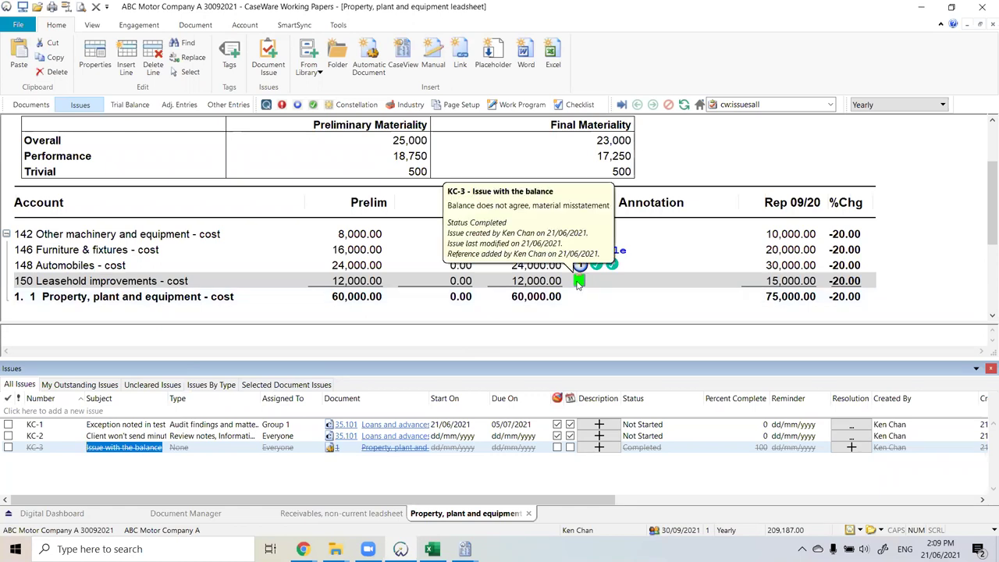
Step: Mark the leasehold improvements balance issue as cleared and save it
left_click(209, 447)
left_click(194, 446)
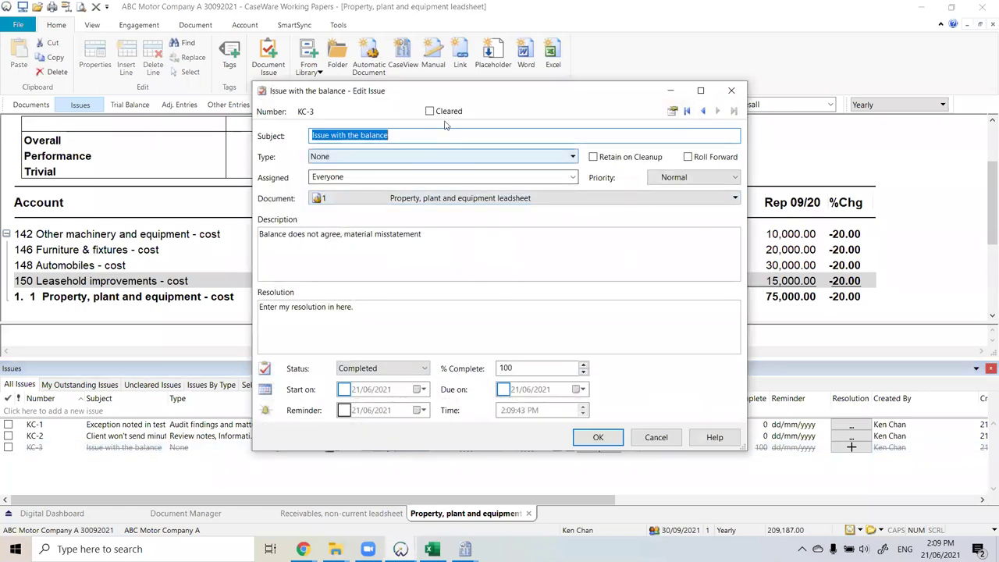
left_click(587, 437)
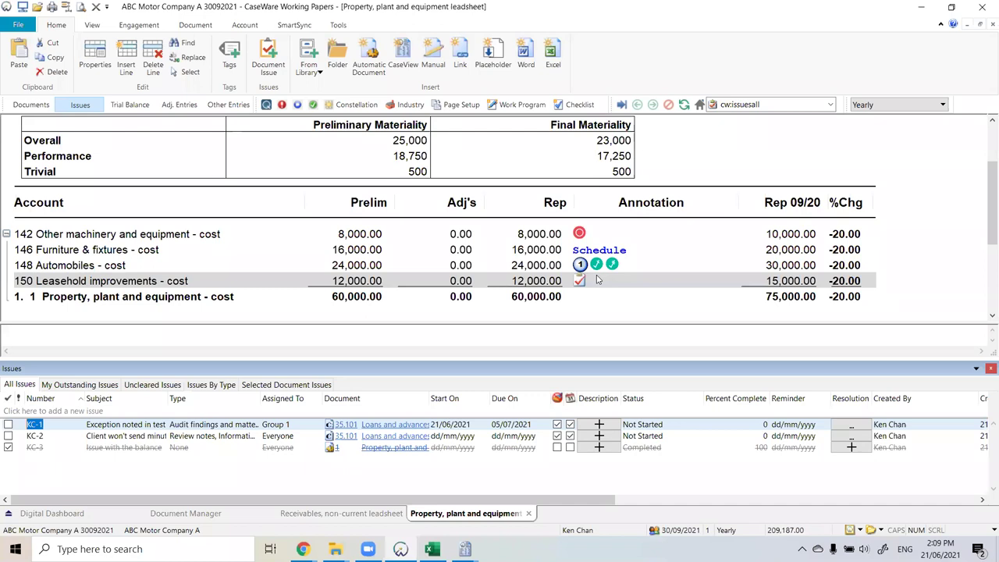
Step: Return to the document list and expand Receivables, Non-Current to compare the issue indicators on its documents with the leadsheet's
left_click(31, 105)
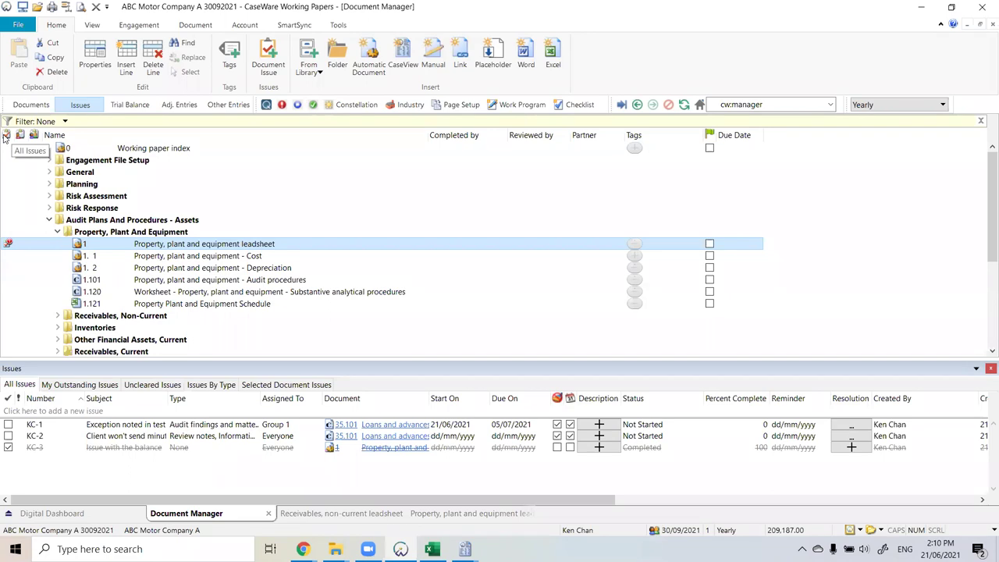
scroll(49, 196, "down", 3)
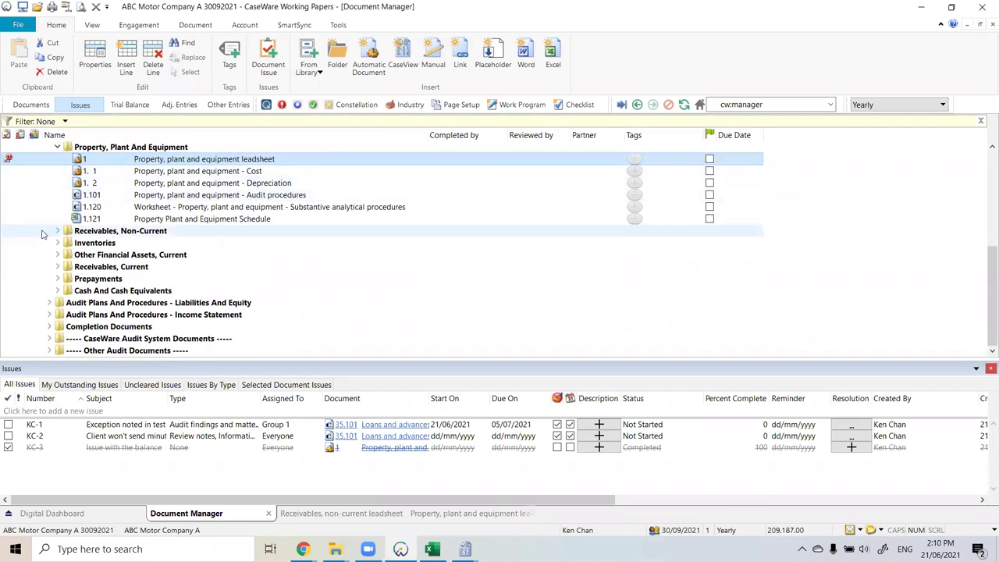
left_click(57, 232)
scroll(63, 268, "up", 2)
scroll(62, 267, "down", 3)
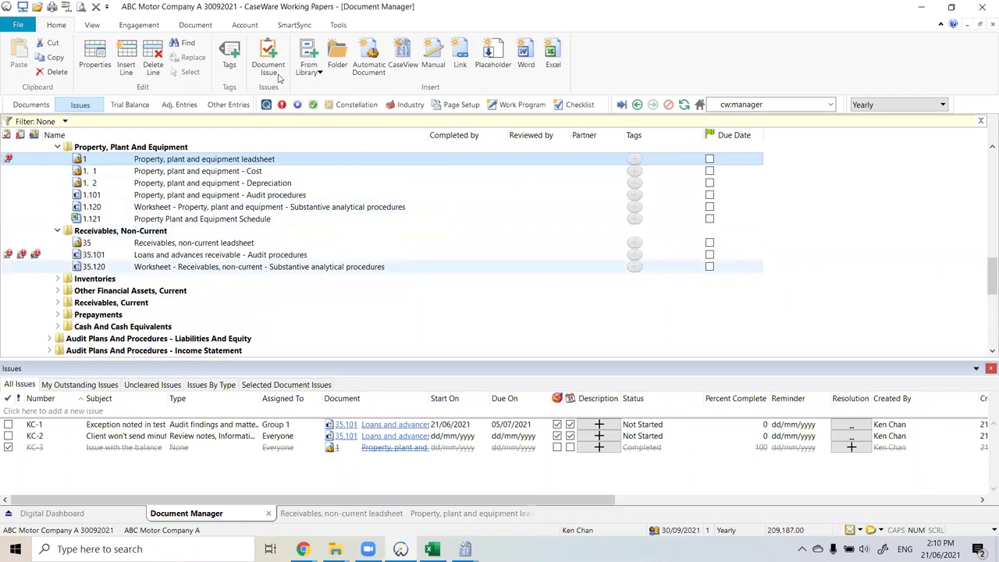
Step: Restore down the Document Manager window over the audit procedures document and review the outstanding issues flagged on document 35.101
left_click(95, 25)
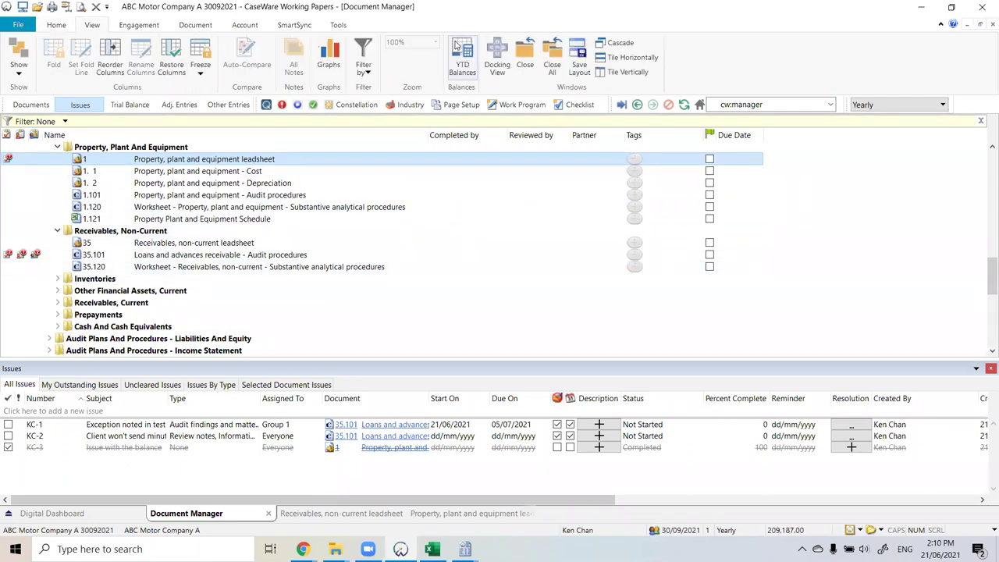
scroll(45, 278, "up", 1)
scroll(45, 281, "up", 1)
scroll(45, 281, "down", 2)
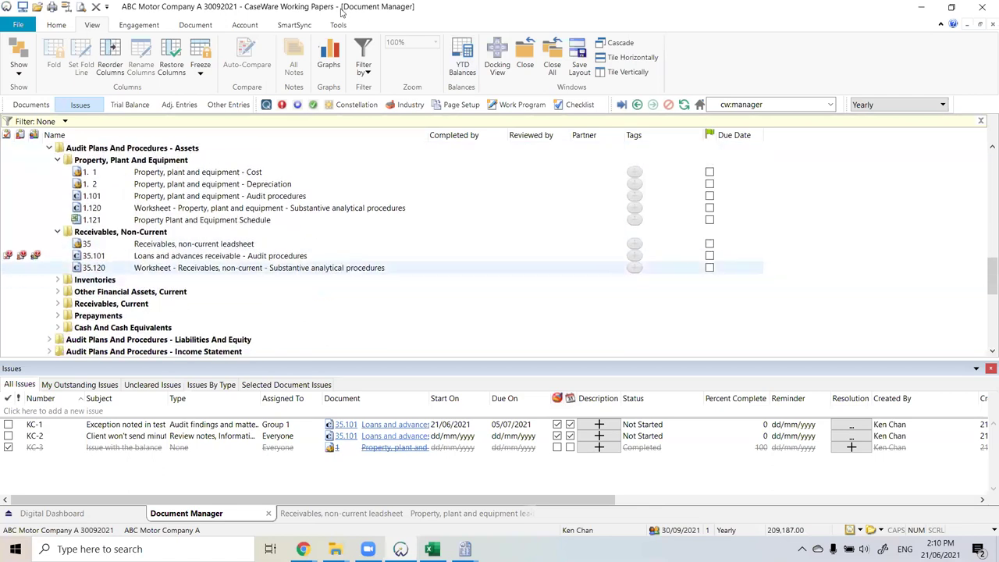
key("super+Down")
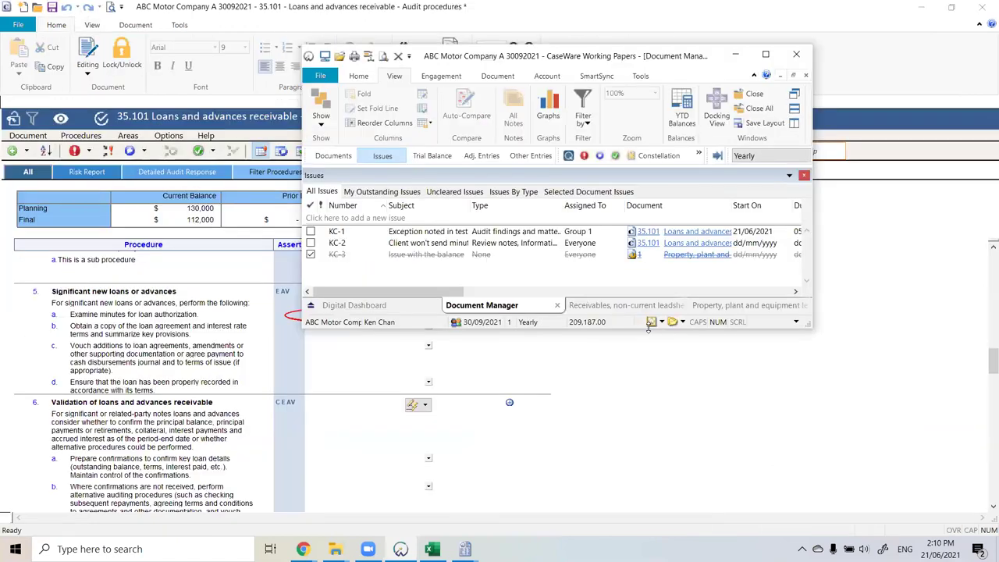
key("super+shift+Up")
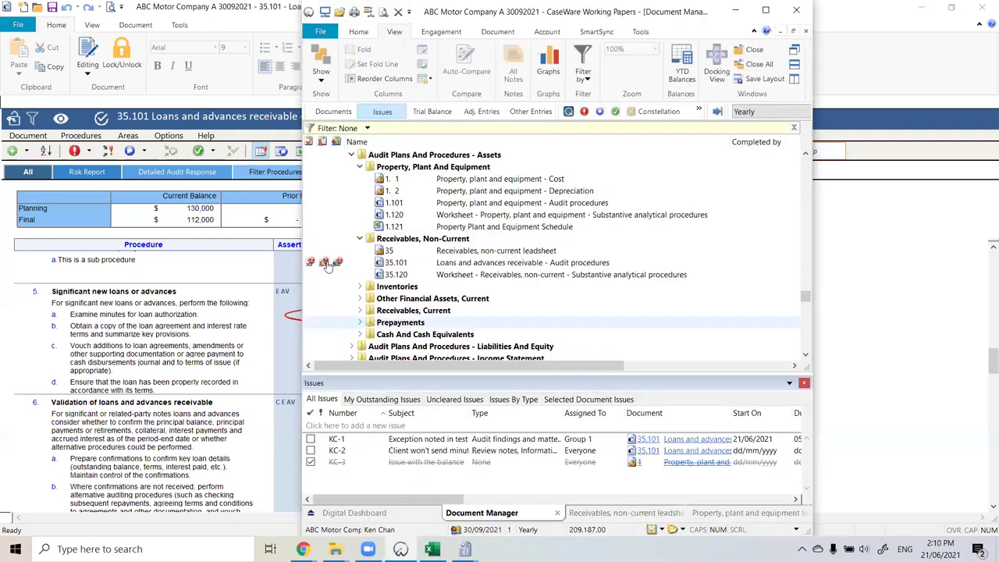
mouse_move(313, 270)
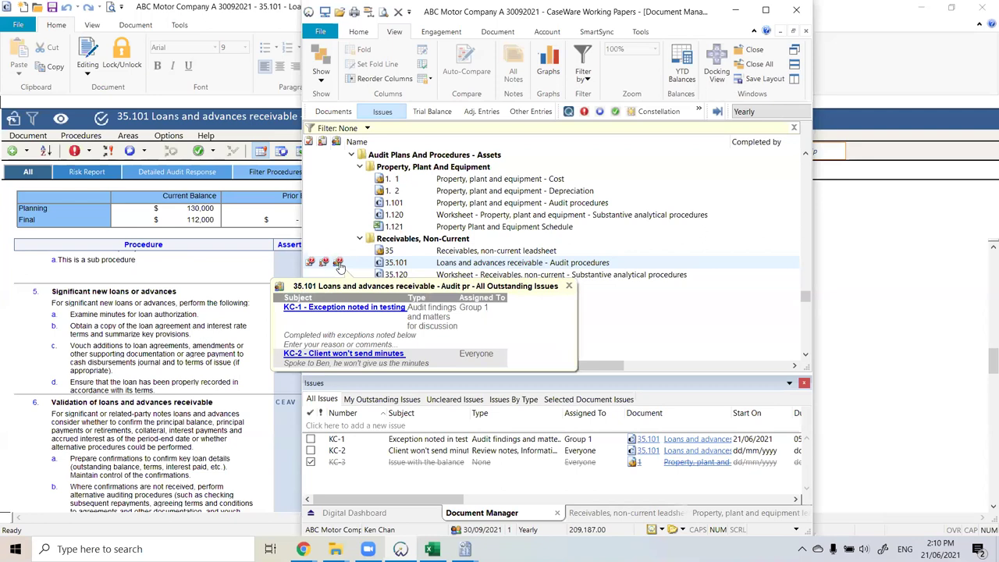
Step: Move the property, plant and equipment leadsheet into the Property, Plant And Equipment folder, check its issue indicator, and maximize the window
scroll(342, 269, "up", 1)
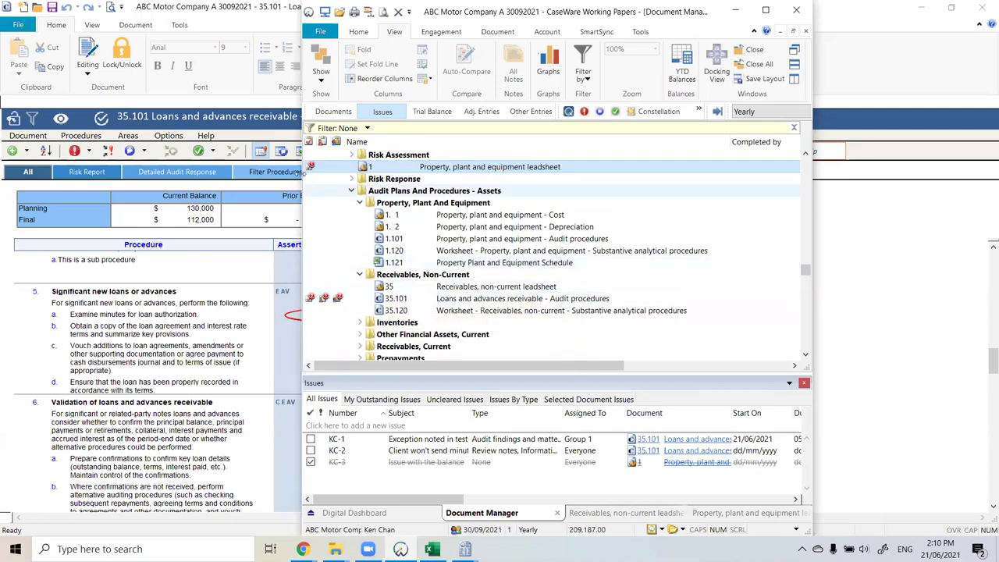
left_click_drag(422, 171, 429, 203)
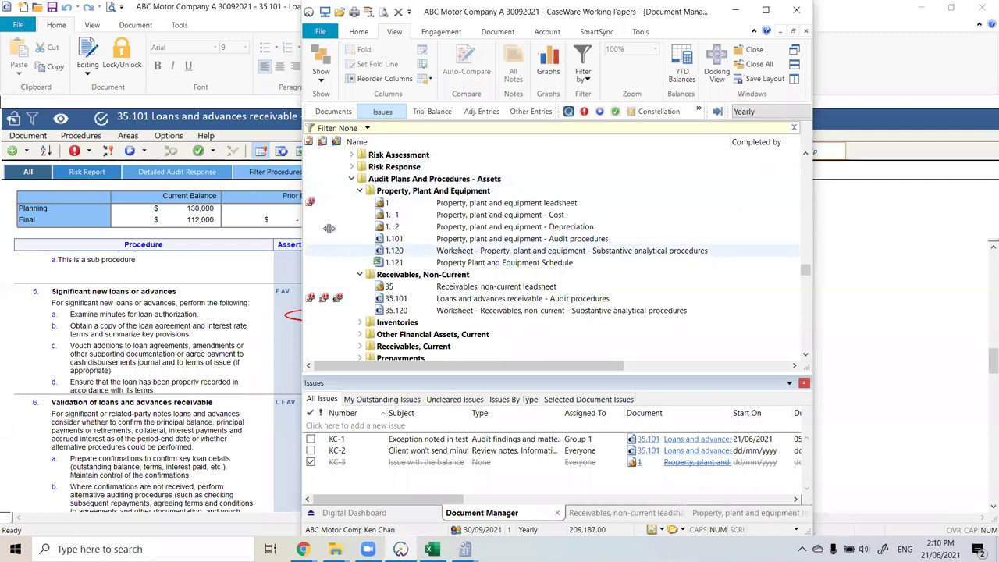
mouse_move(311, 204)
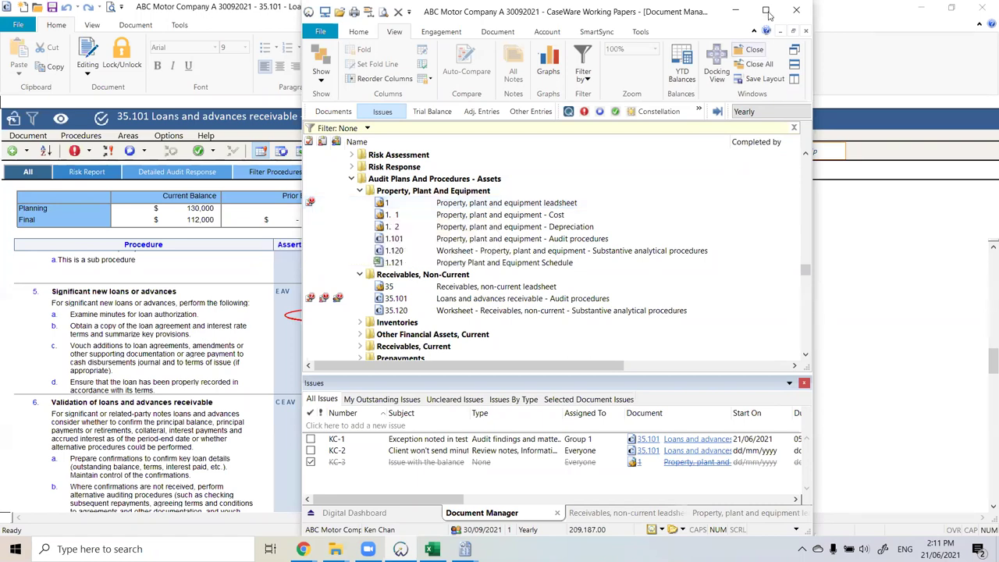
key("super+Up")
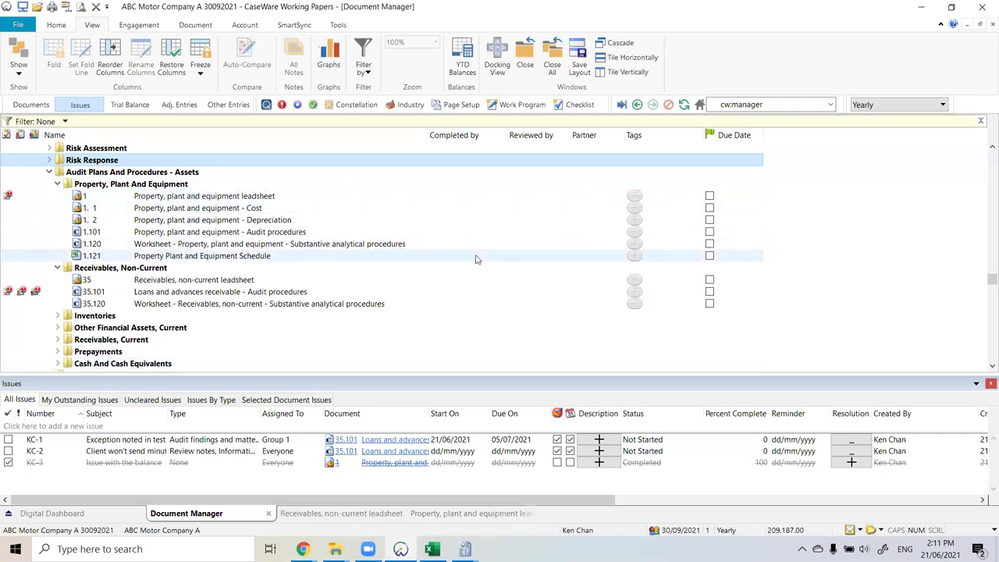
Step: Collapse the asset folders and look through the Completion Documents subfolders, including Identified Misstatements
left_click(57, 185)
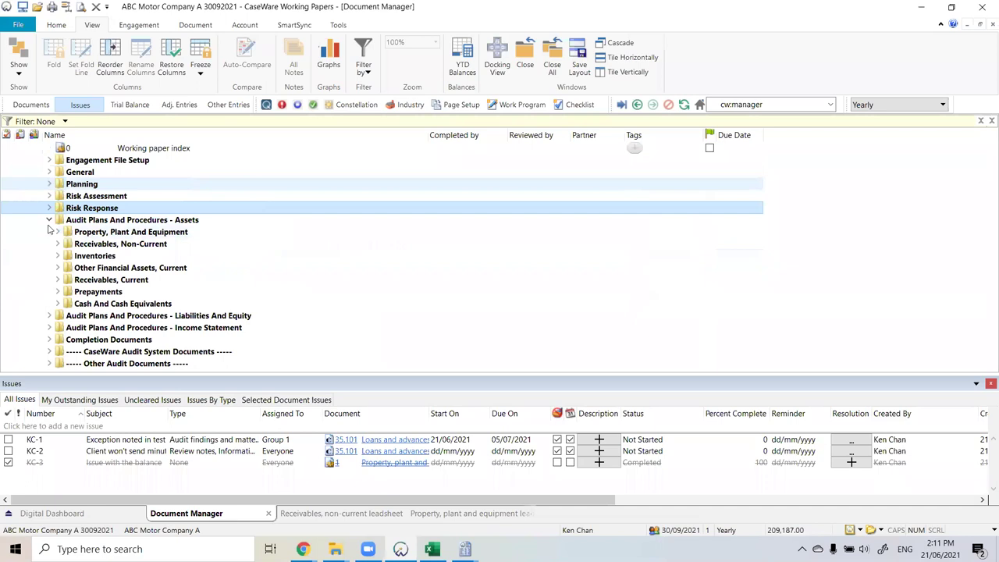
left_click(49, 221)
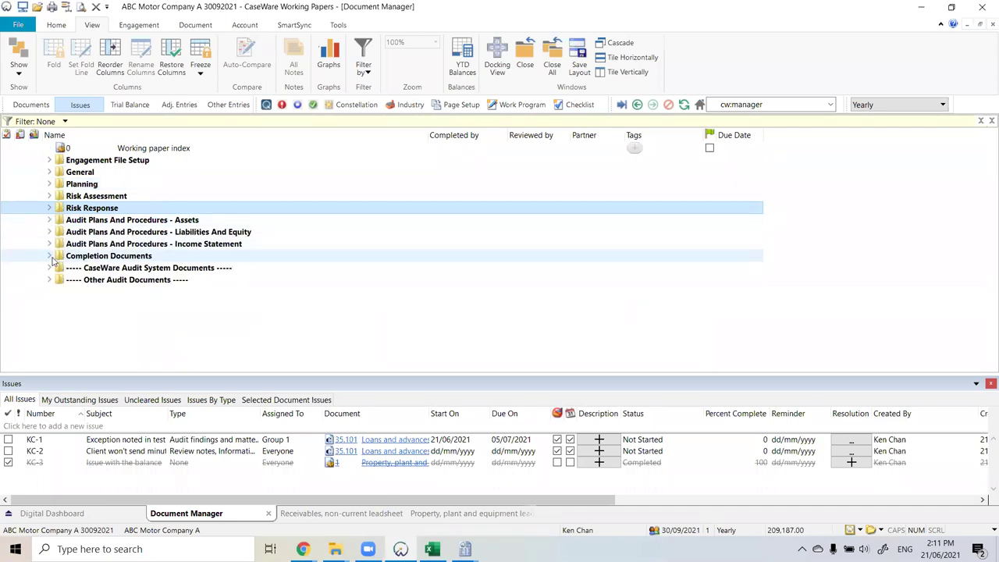
left_click(51, 258)
left_click(57, 271)
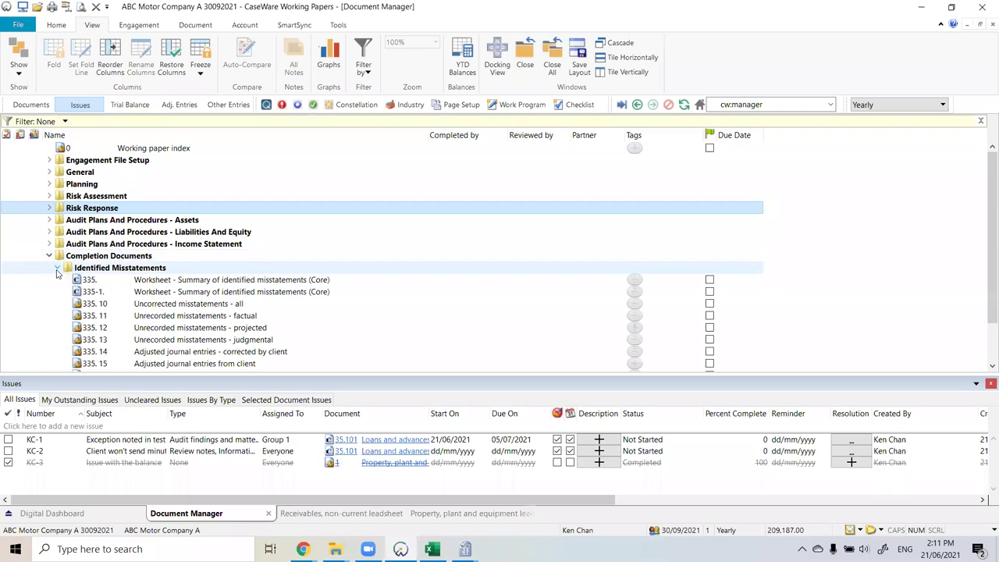
scroll(55, 281, "down", 2)
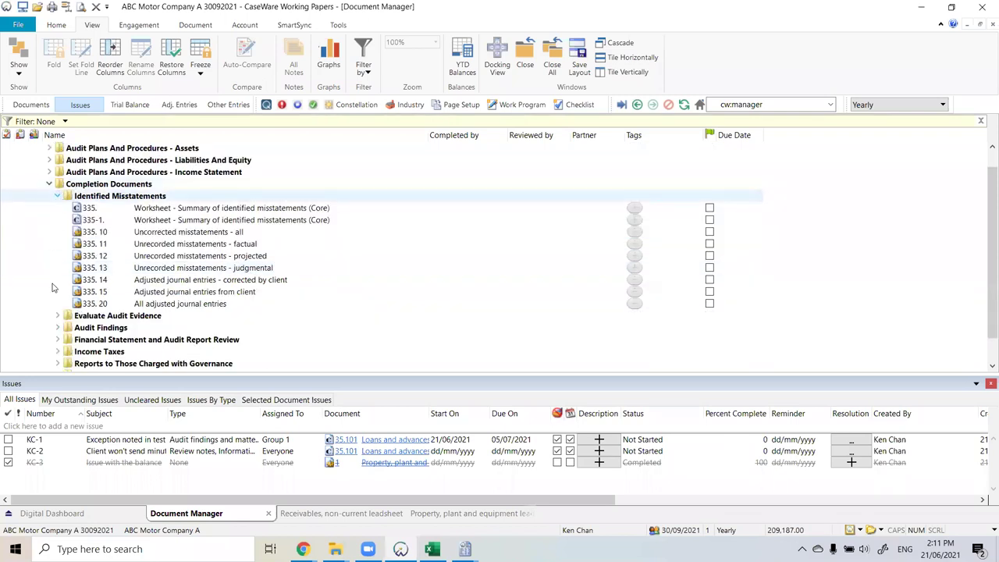
left_click(55, 259)
left_click(55, 260)
left_click(56, 270)
left_click(56, 270)
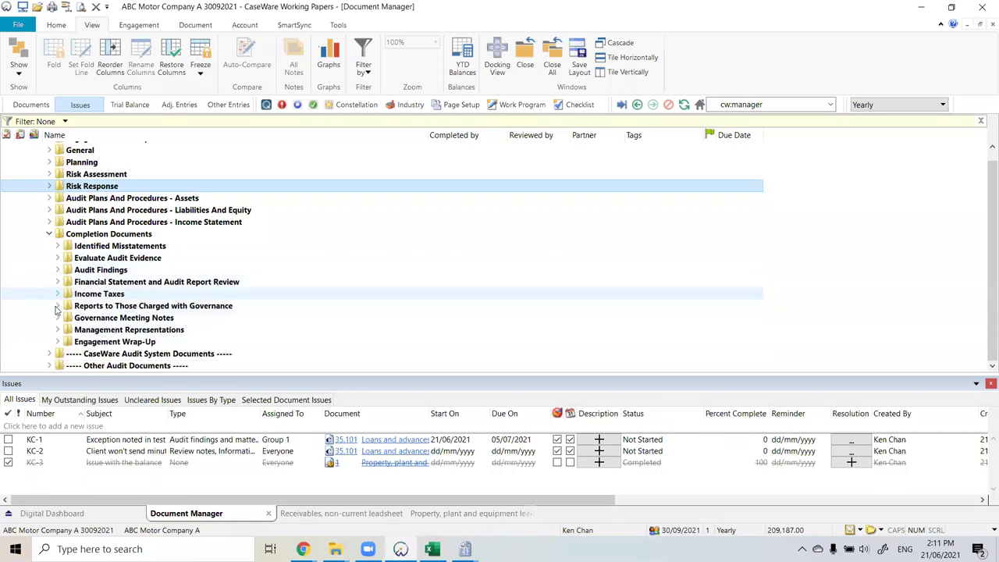
scroll(28, 183, "up", 1)
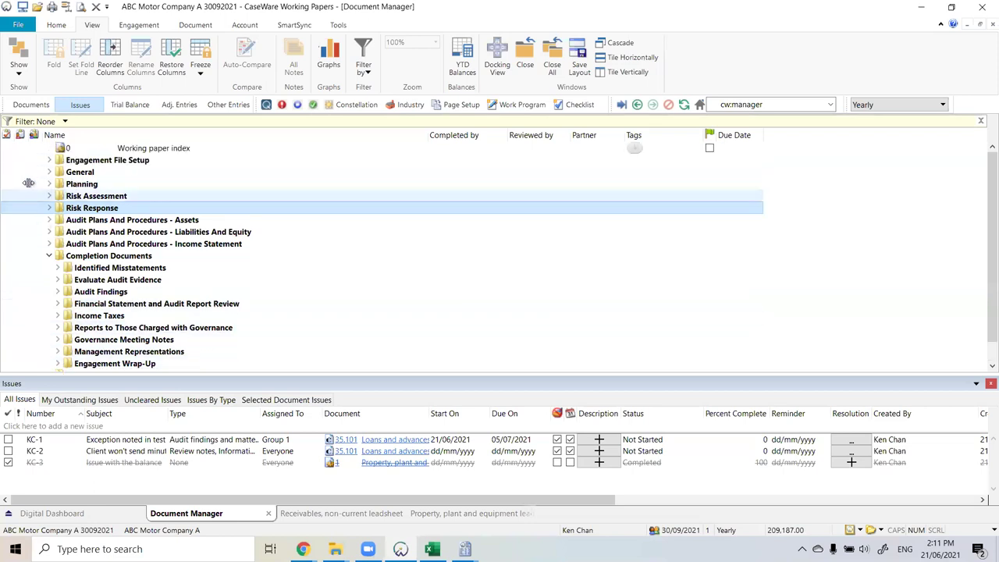
Step: Expand the General folder and point out the issues reports 2.100 All, 2.105 My issues, 2.110 Outstanding and 2.115 Review notes
left_click(50, 173)
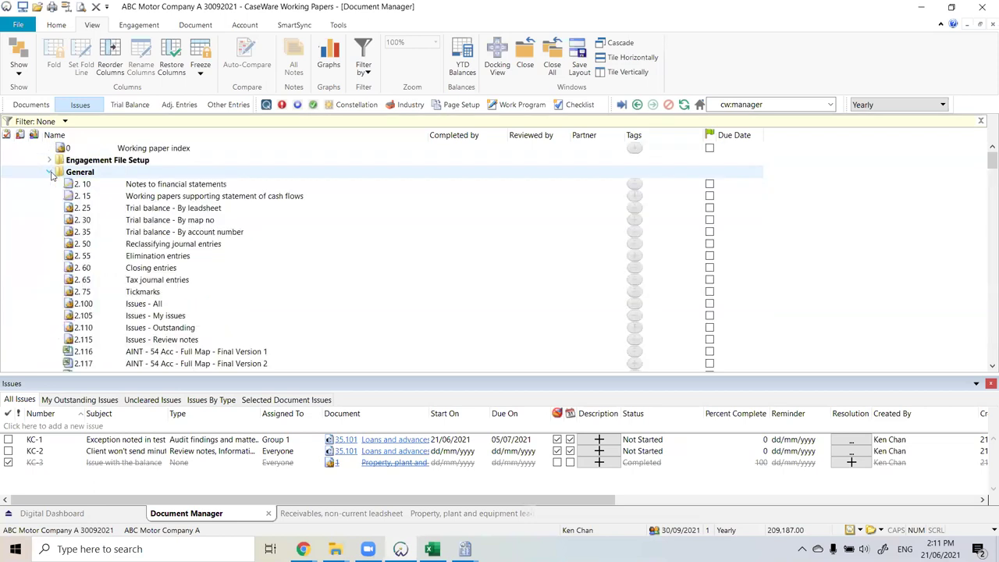
left_click(50, 172)
left_click(50, 172)
scroll(137, 191, "down", 1)
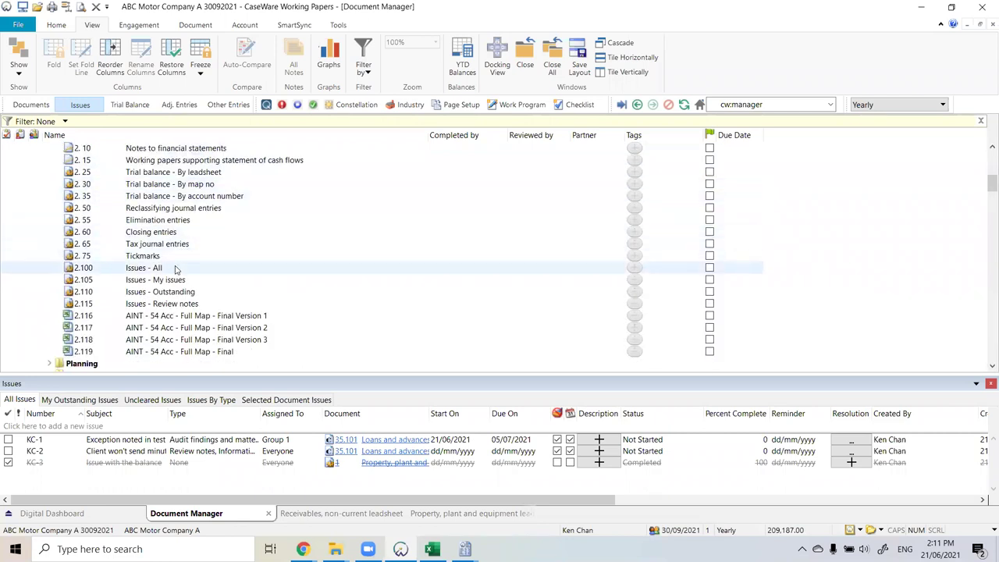
left_click(177, 269)
left_click(187, 282, "ctrl")
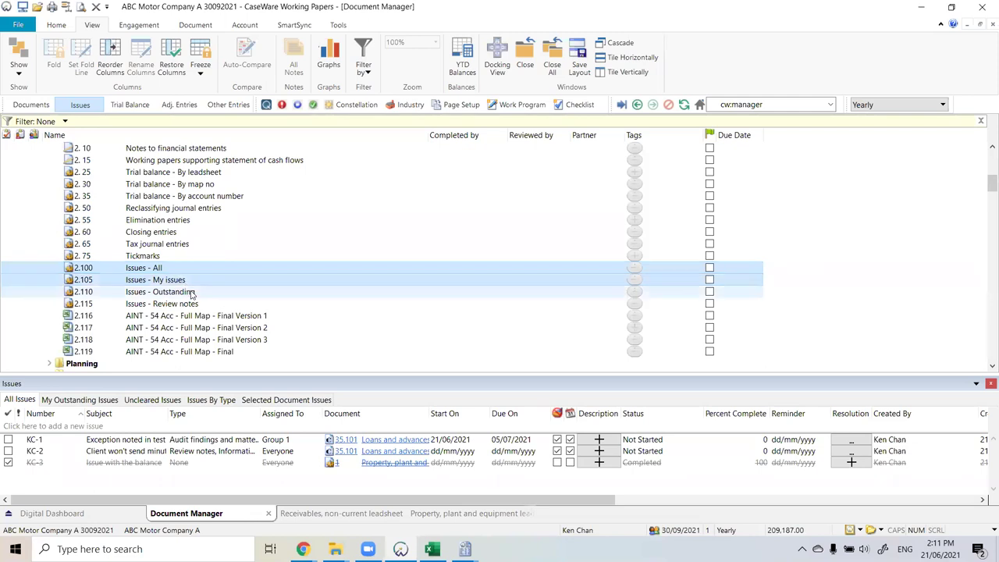
left_click(191, 293, "ctrl")
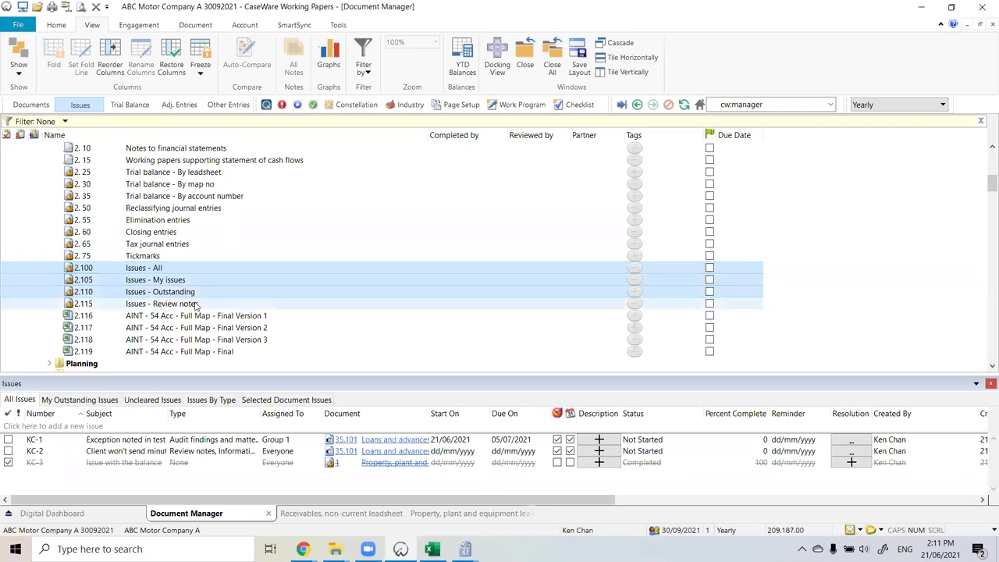
left_click(196, 305)
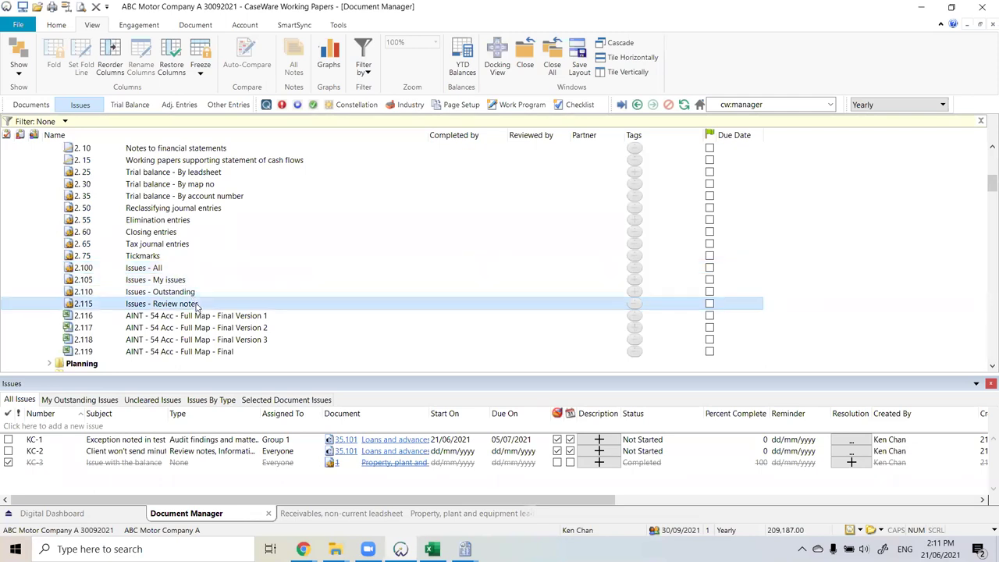
Step: Open the Issues - All report, set its zoom to 100%, and review all listed issues
double_click(146, 269)
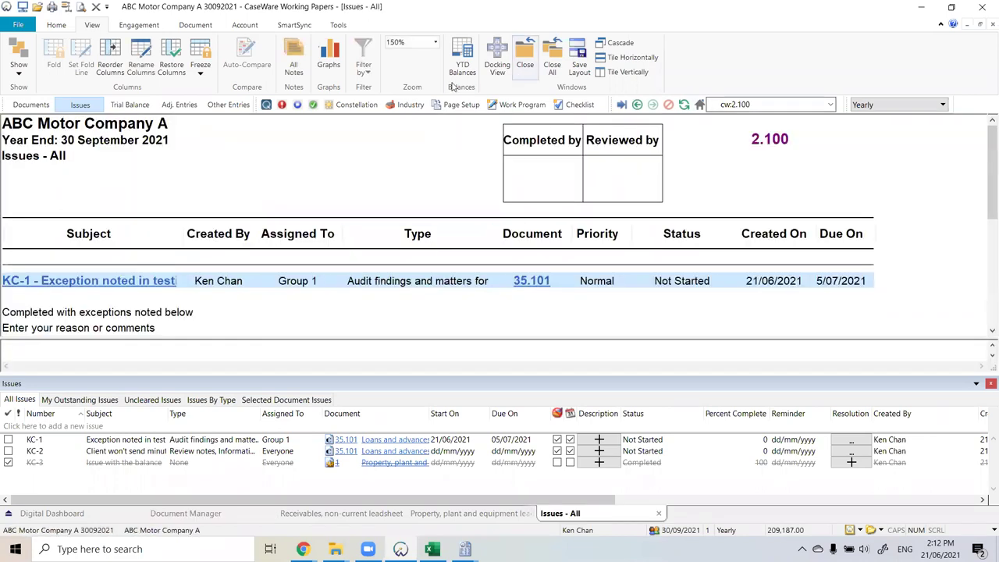
left_click(434, 42)
left_click(418, 73)
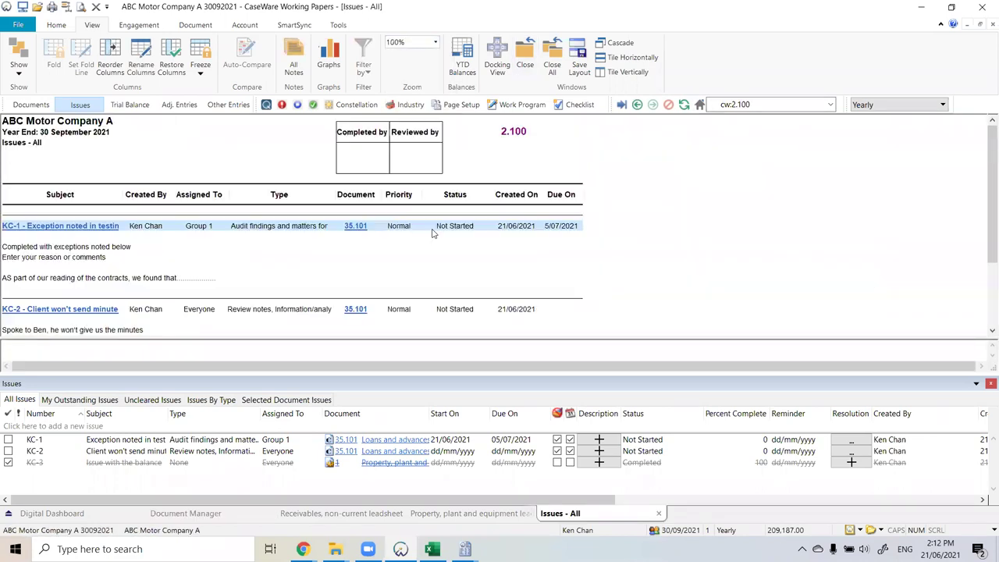
scroll(405, 243, "down", 2)
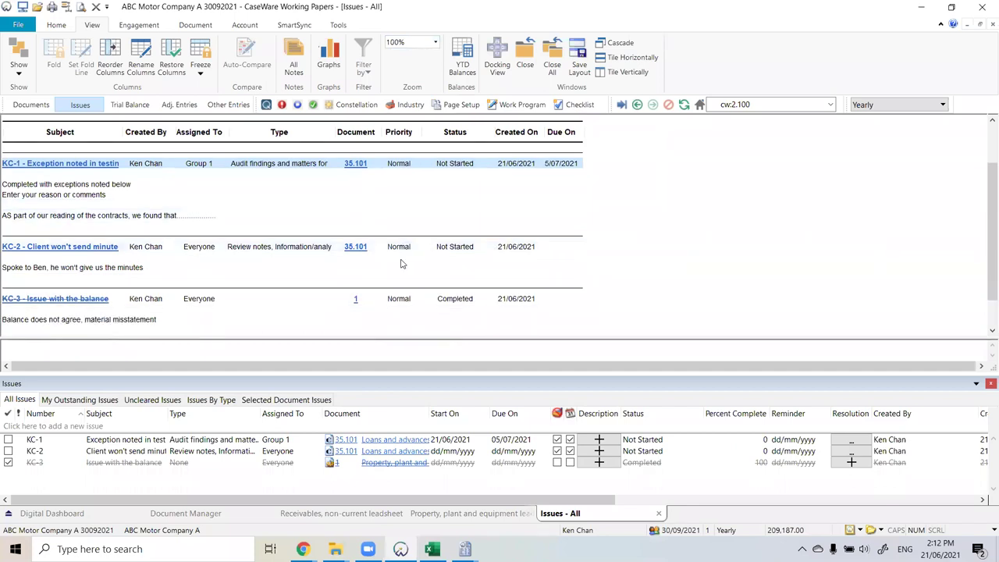
Step: Return to the document list, expand Property, Plant And Equipment under the asset procedures, and tag its leadsheet with a staff member's first name
left_click(30, 105)
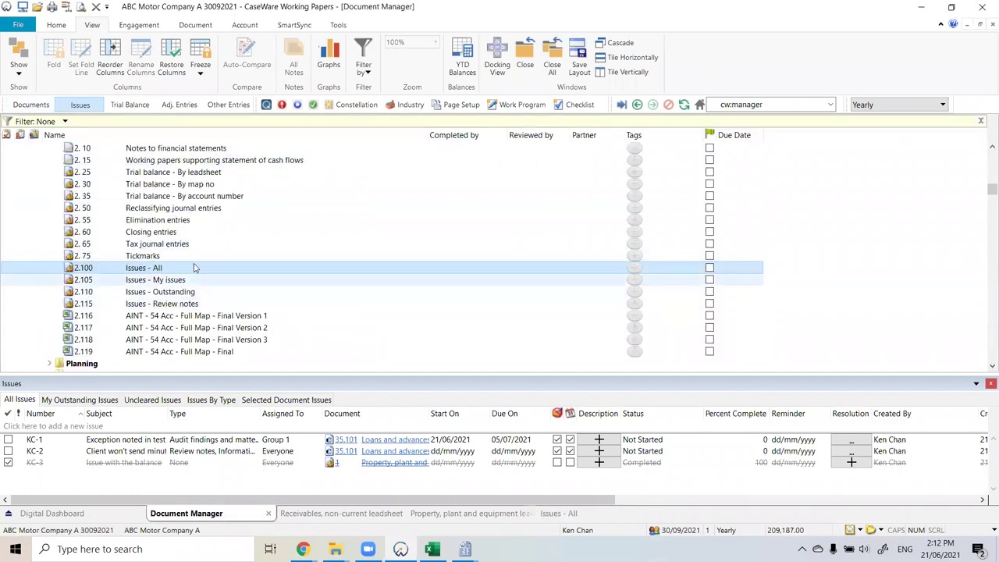
scroll(197, 305, "up", 1)
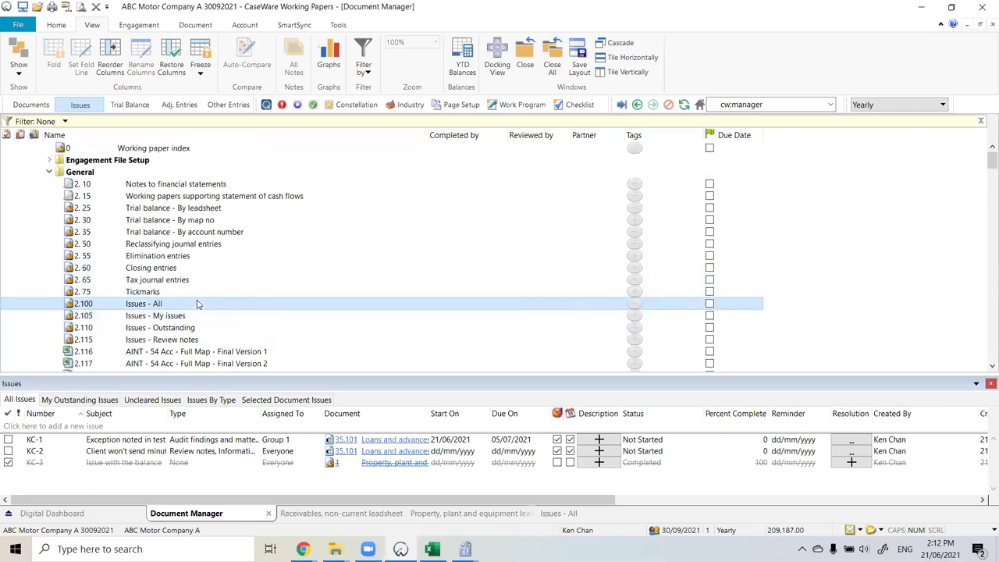
left_click(50, 173)
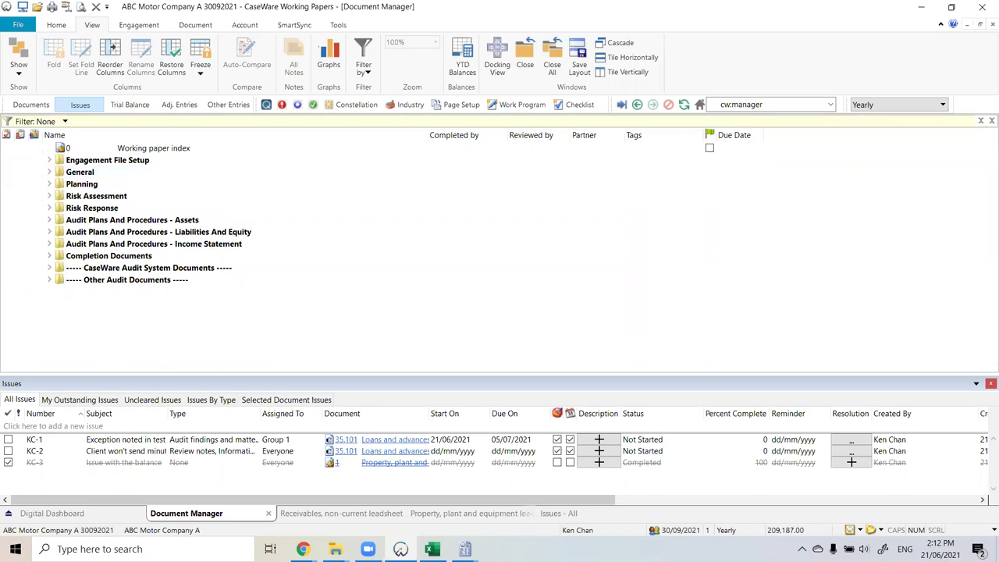
left_click(48, 220)
left_click(56, 232)
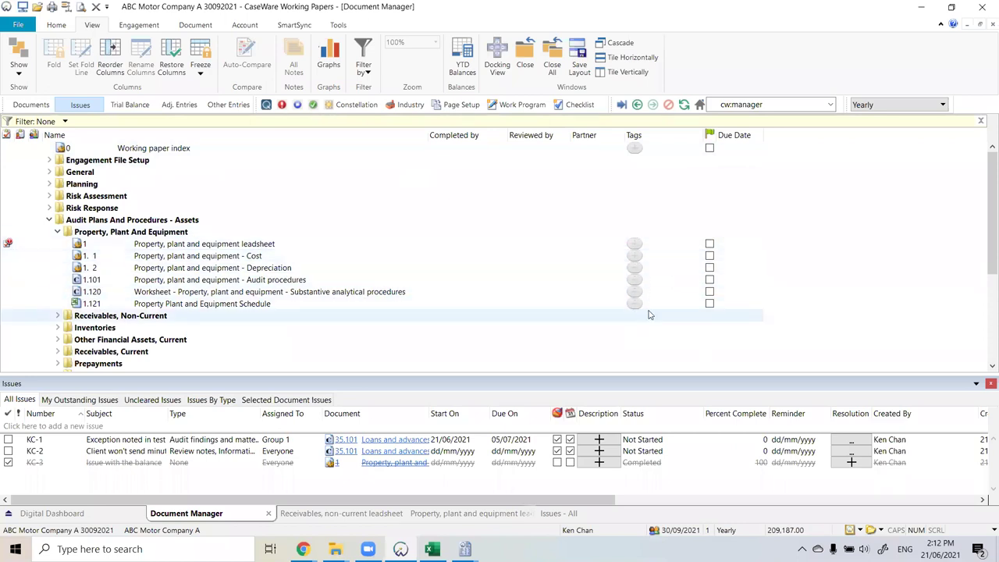
left_click(635, 244)
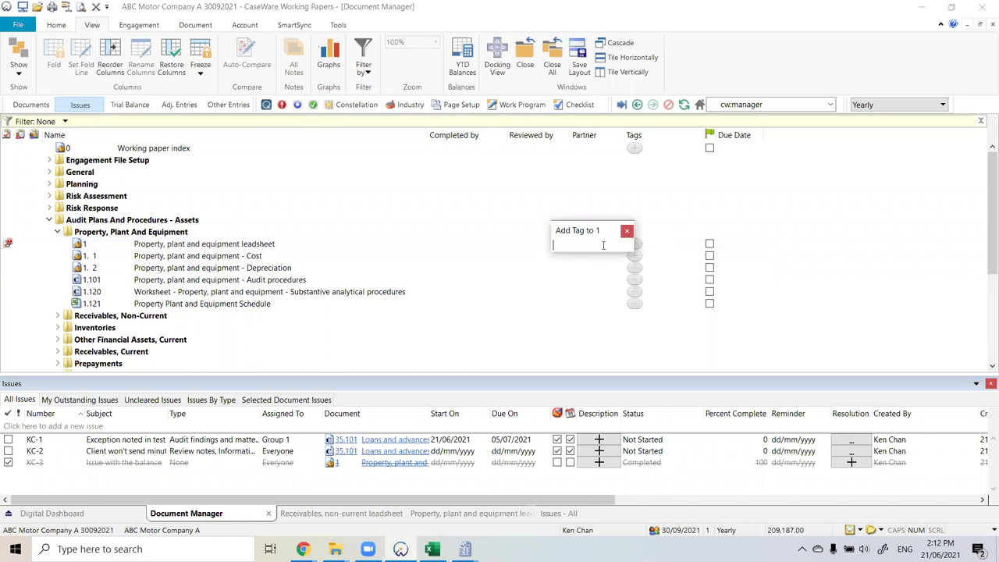
type("Ken")
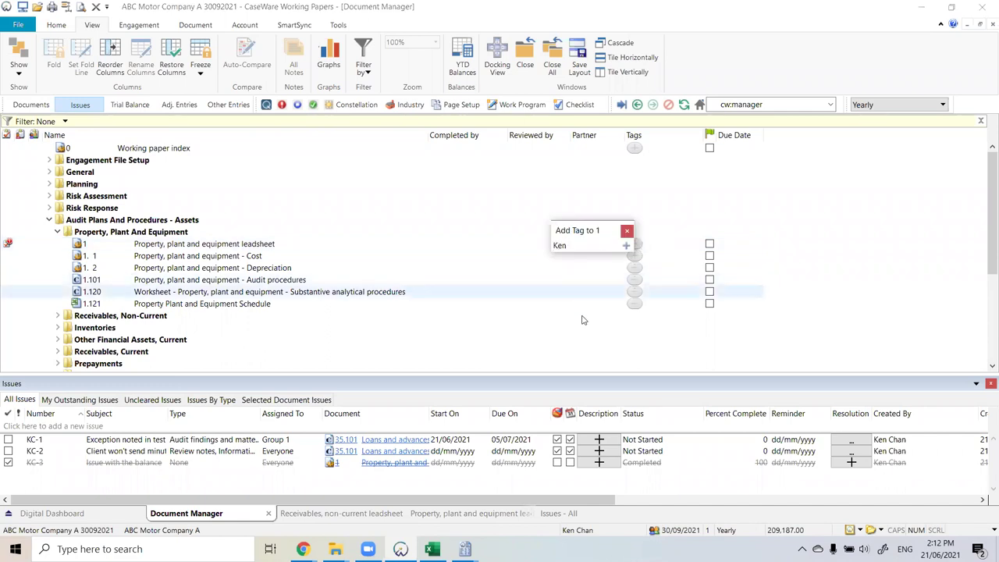
left_click(627, 247)
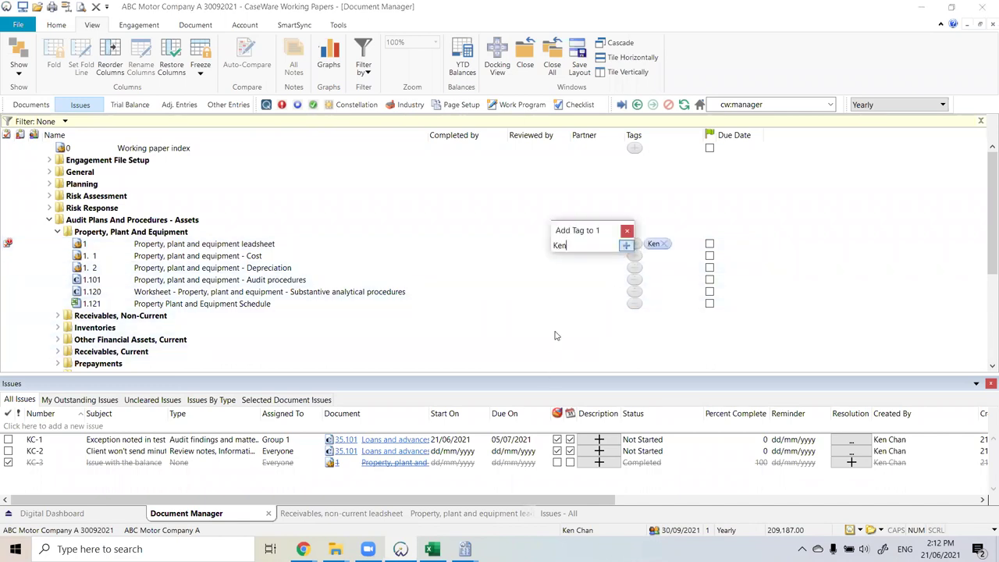
Step: Add the same staff member's name tag to the property, plant and equipment Cost (1.1) and Audit procedures (1.101) documents
left_click(634, 256)
type("Ken")
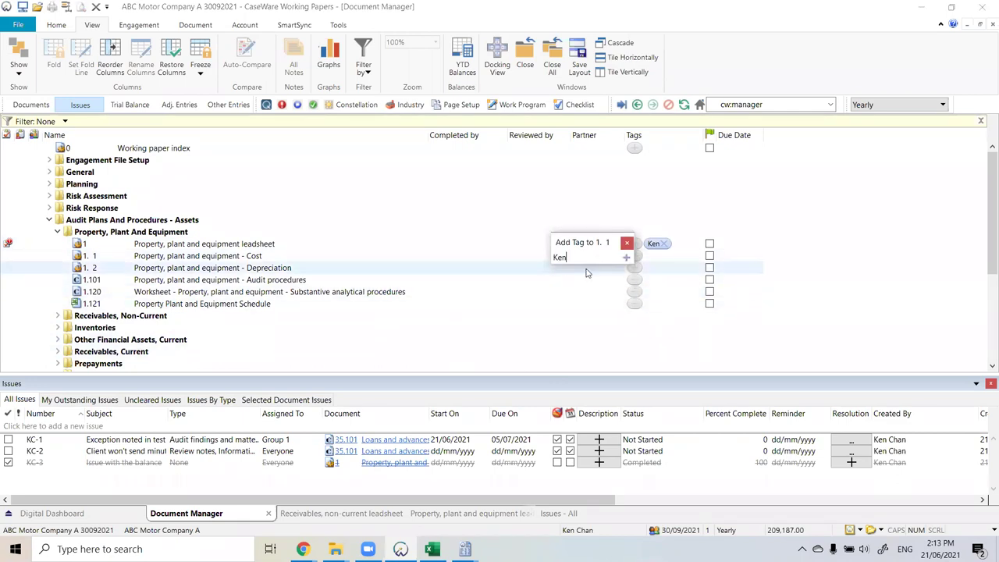
left_click(627, 257)
left_click(637, 275)
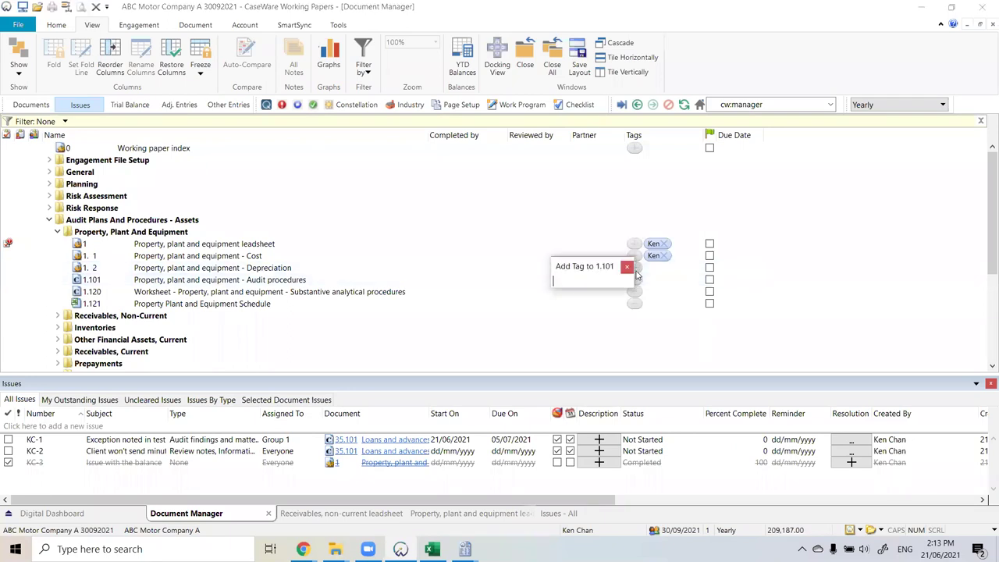
type("Ken")
left_click(626, 281)
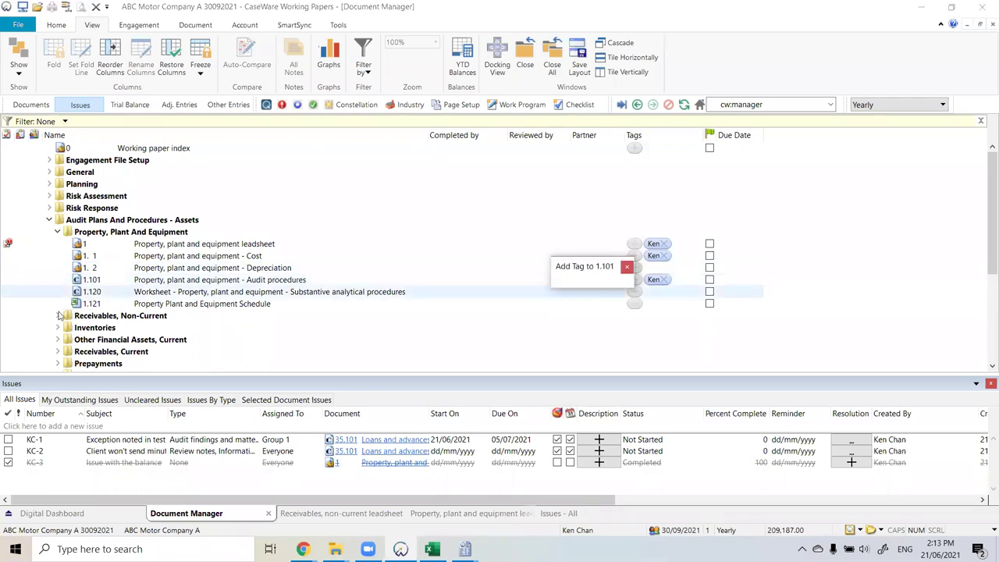
Step: Expand Receivables, Non-Current and tag its leadsheet (35) with a second staff member's first name
left_click(59, 316)
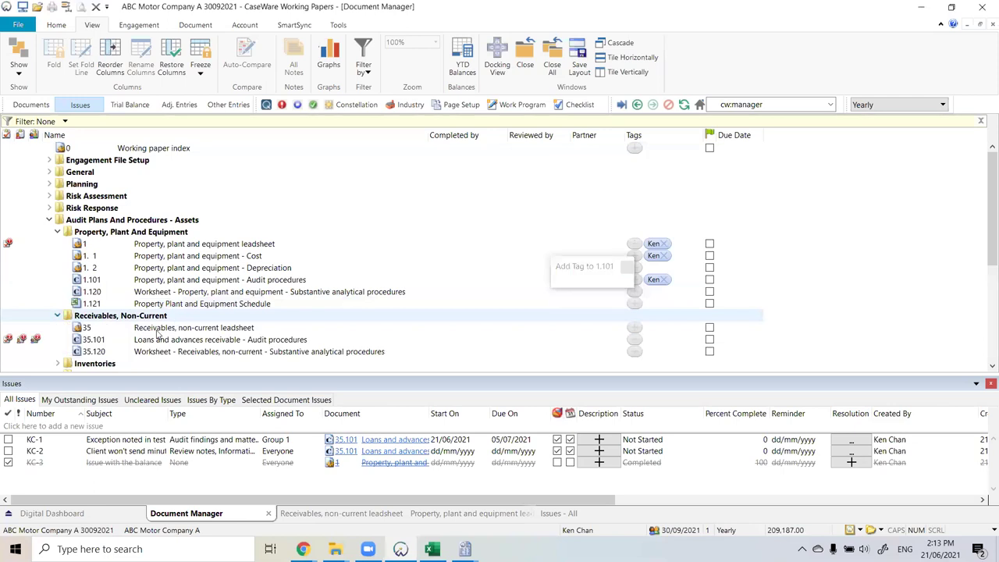
left_click(634, 328)
type("Sophie")
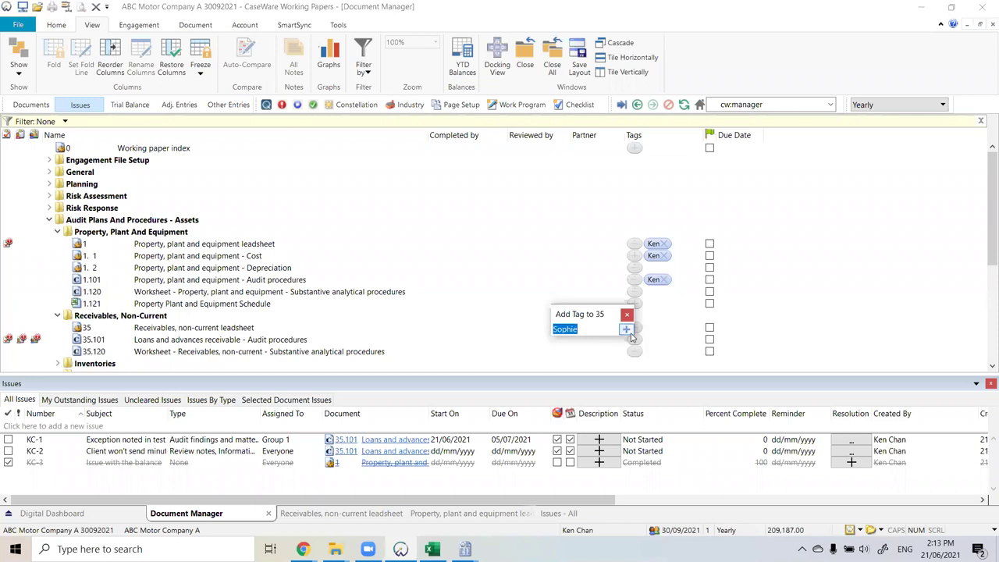
left_click(626, 329)
Step: Add the second staff member's name tag to the Loans and advances receivable Audit procedures (35.101) and the receivables worksheet (35.120)
left_click(635, 341)
type("Sophie")
key("Return")
left_click(634, 352)
type("Sophie")
key("Return")
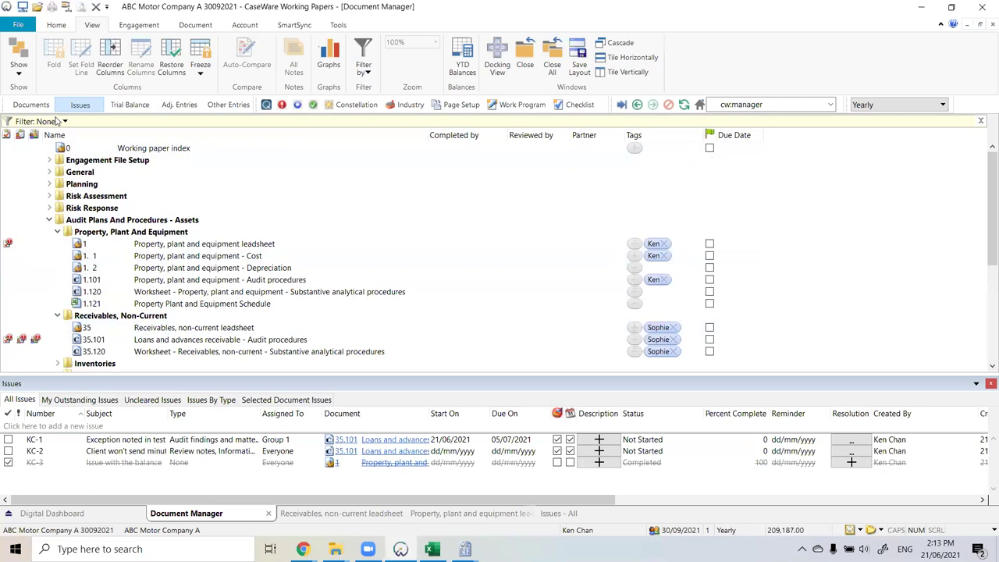
Step: Create a new personal document filter in the Filter Manager, named with the first staff member's first name
left_click(53, 124)
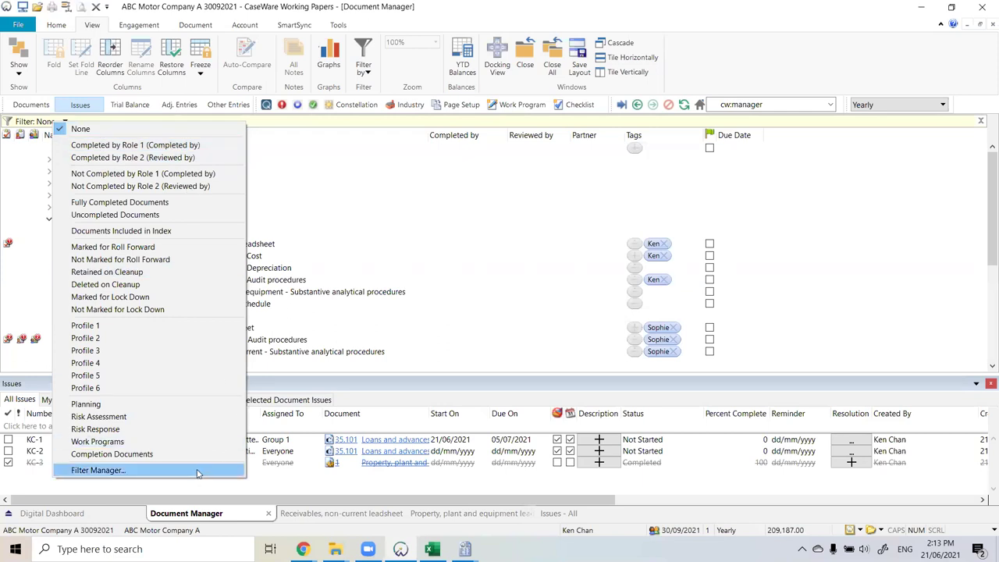
left_click(99, 470)
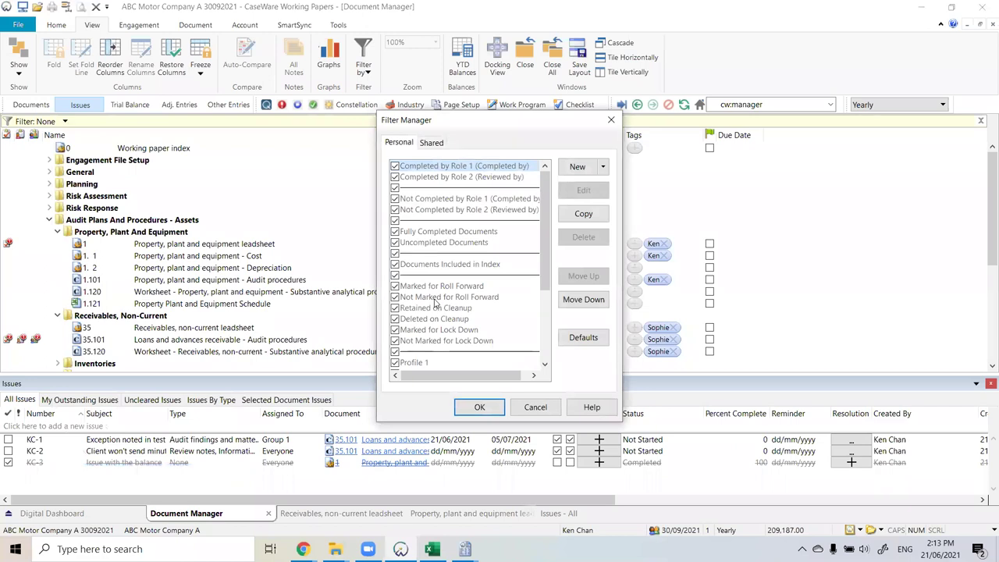
left_click(578, 168)
type("Ken")
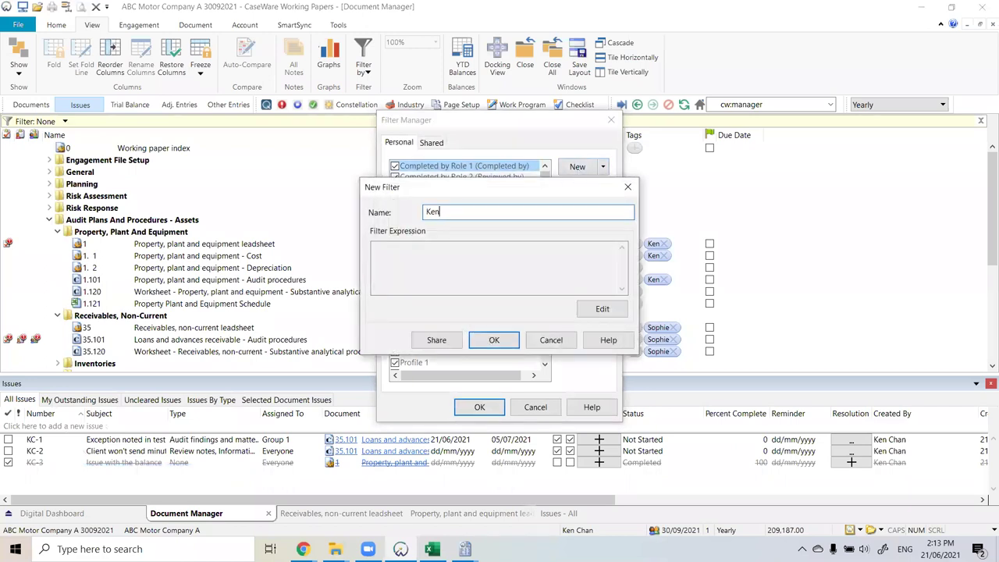
Step: Define the new filter to match documents carrying the first staff member's name tag, save it and apply it to the document list
left_click(601, 311)
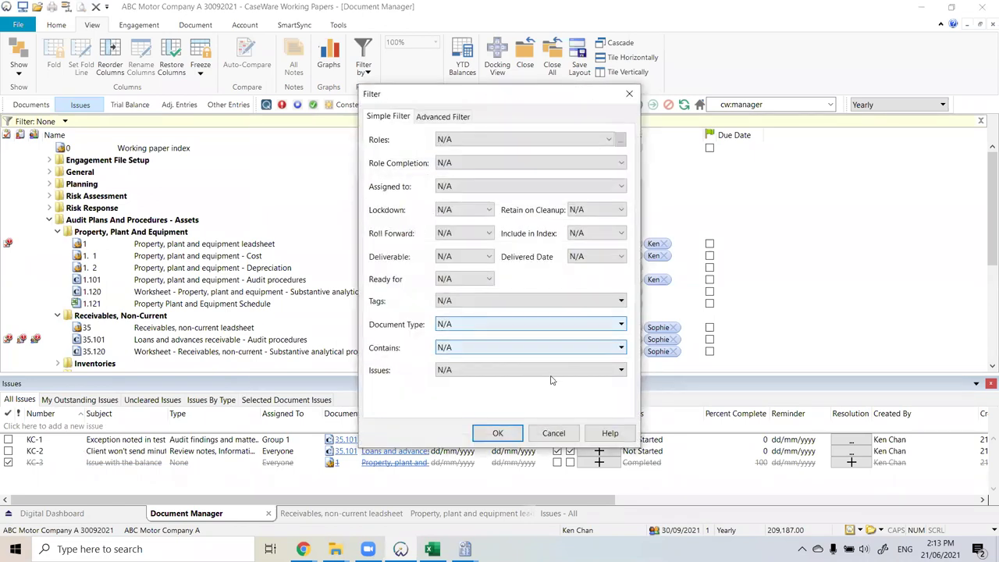
left_click(453, 303)
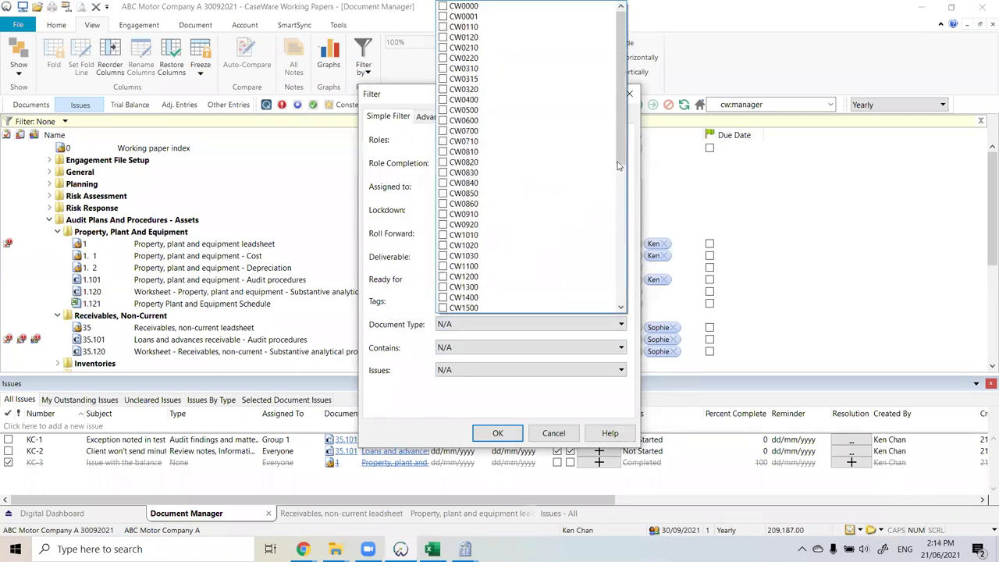
scroll(620, 233, "down", 3)
scroll(620, 233, "down", 6)
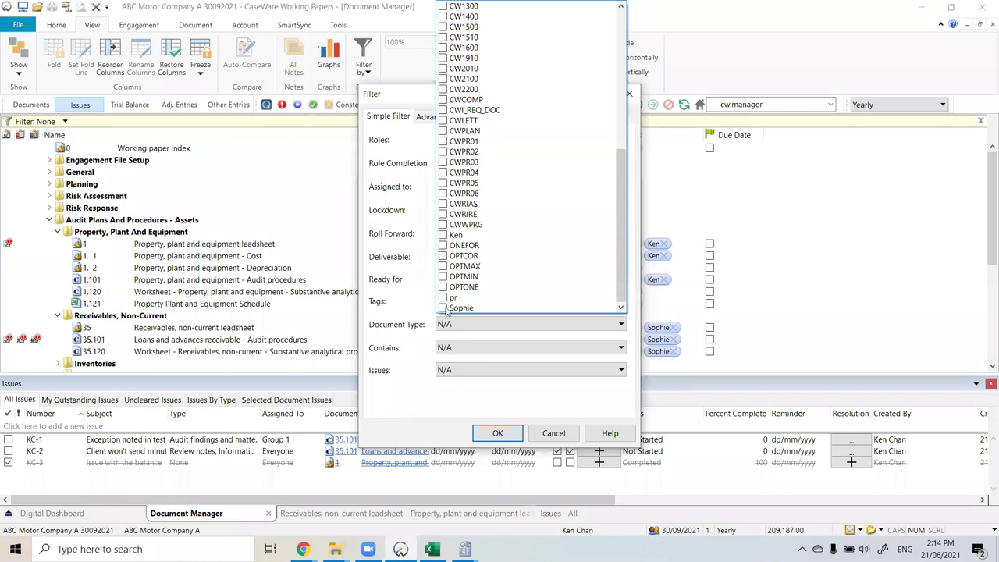
left_click(443, 235)
left_click(489, 434)
left_click(515, 433)
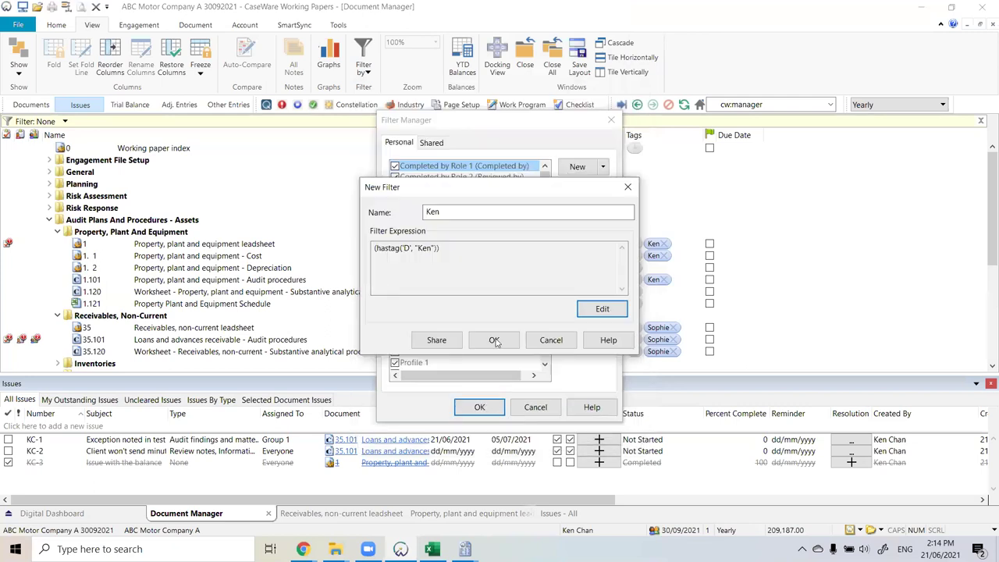
key("Return")
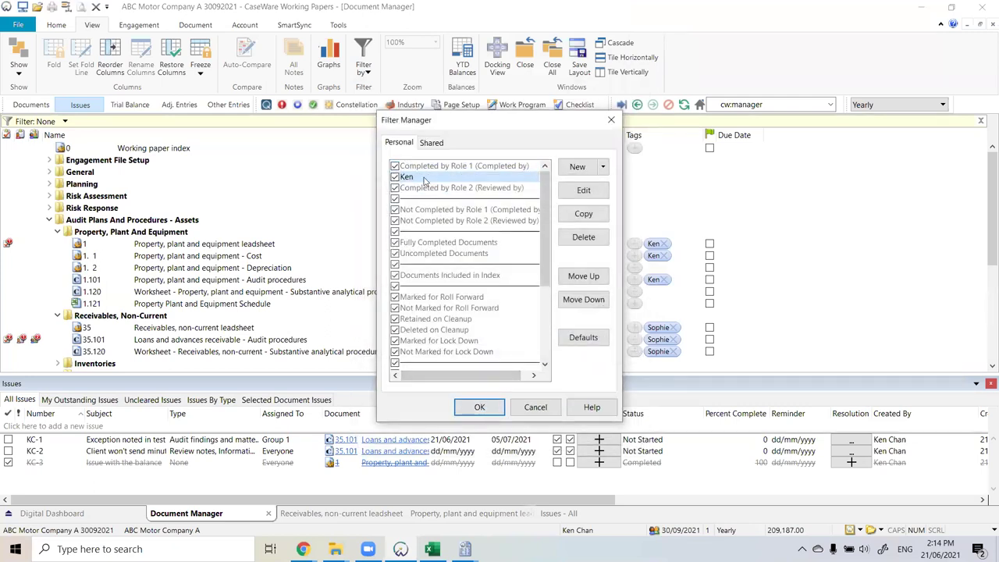
left_click(480, 407)
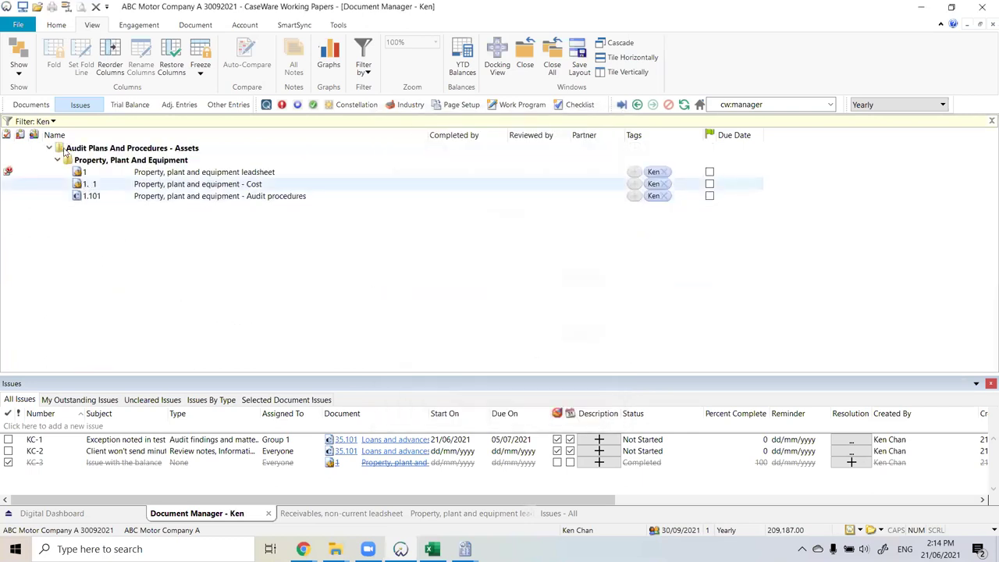
Step: Set the document list filter back to None and look over the tagged asset documents
left_click(53, 122)
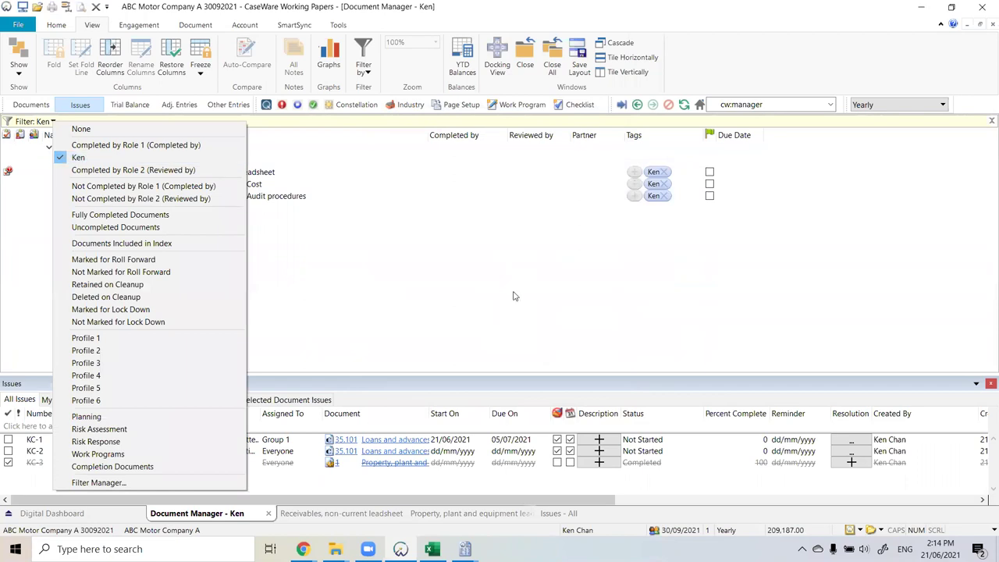
left_click(672, 247)
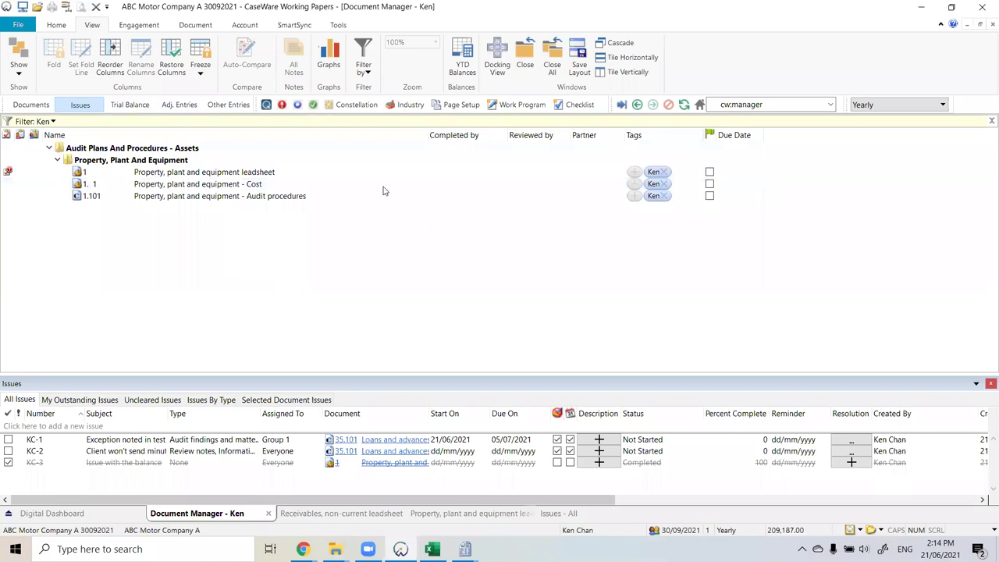
left_click(46, 123)
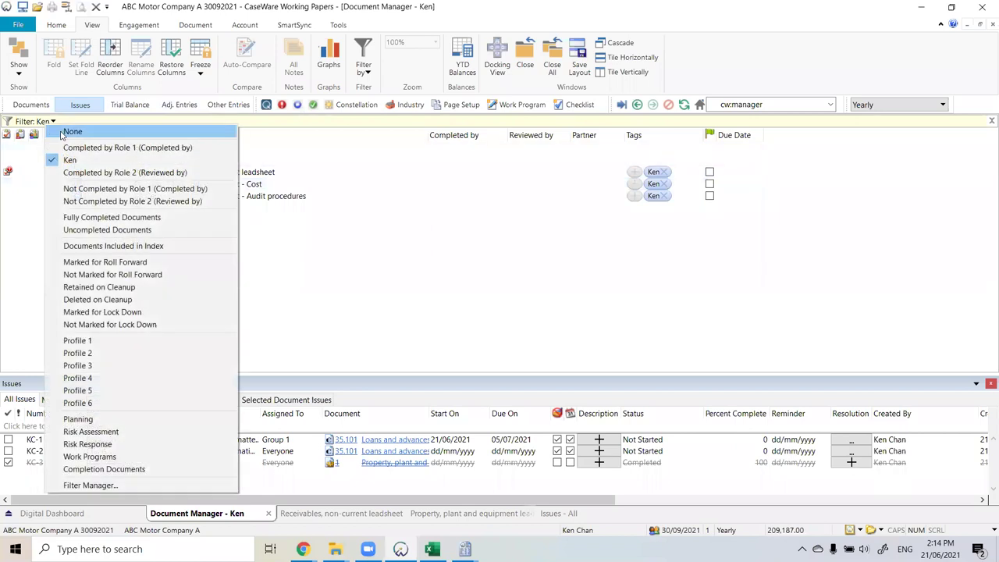
left_click(63, 132)
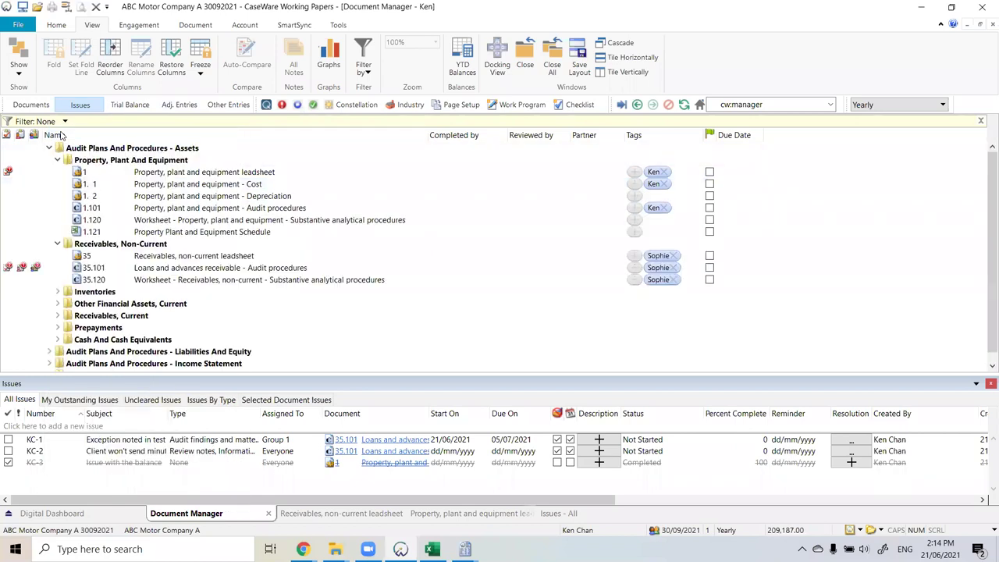
scroll(209, 223, "up", 2)
scroll(209, 223, "down", 1)
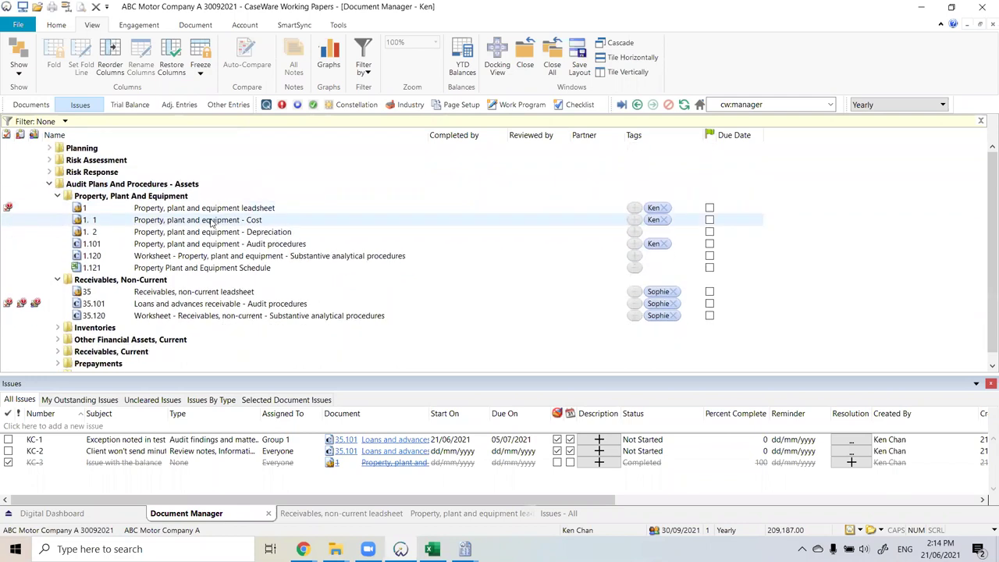
Step: Reapply the staff member's filter to view only the documents tagged with that name, and reset the filter to None
left_click(62, 123)
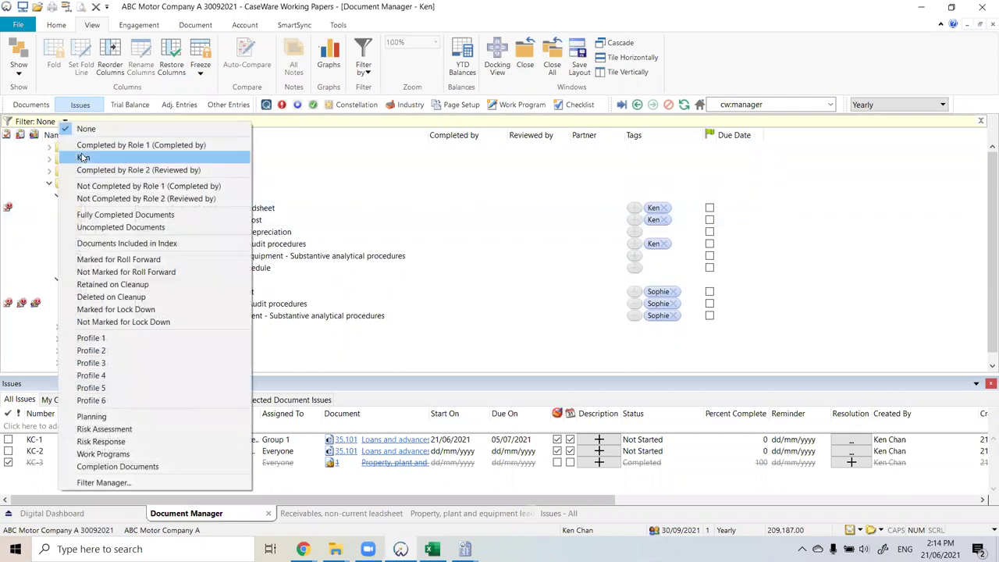
left_click(83, 156)
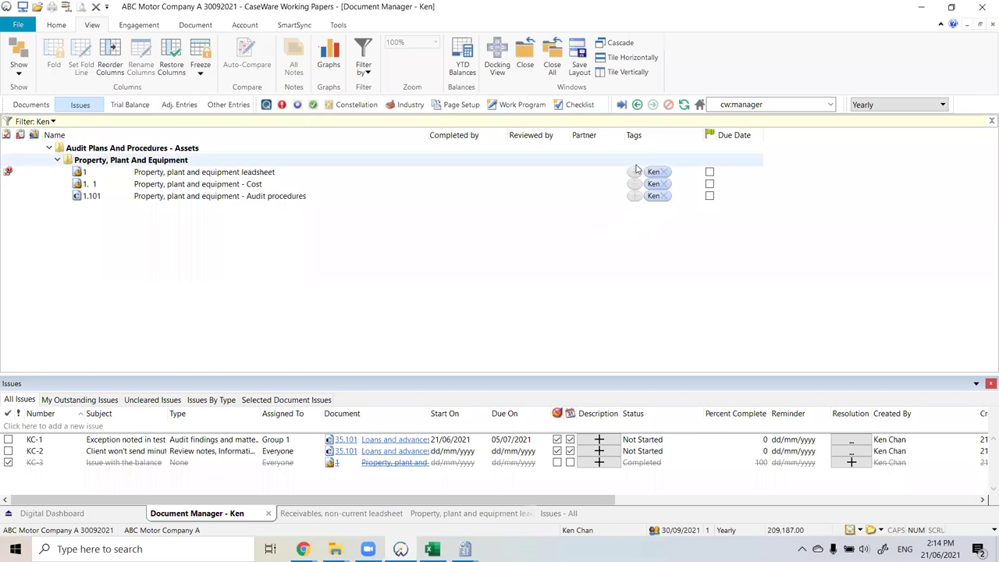
left_click(48, 125)
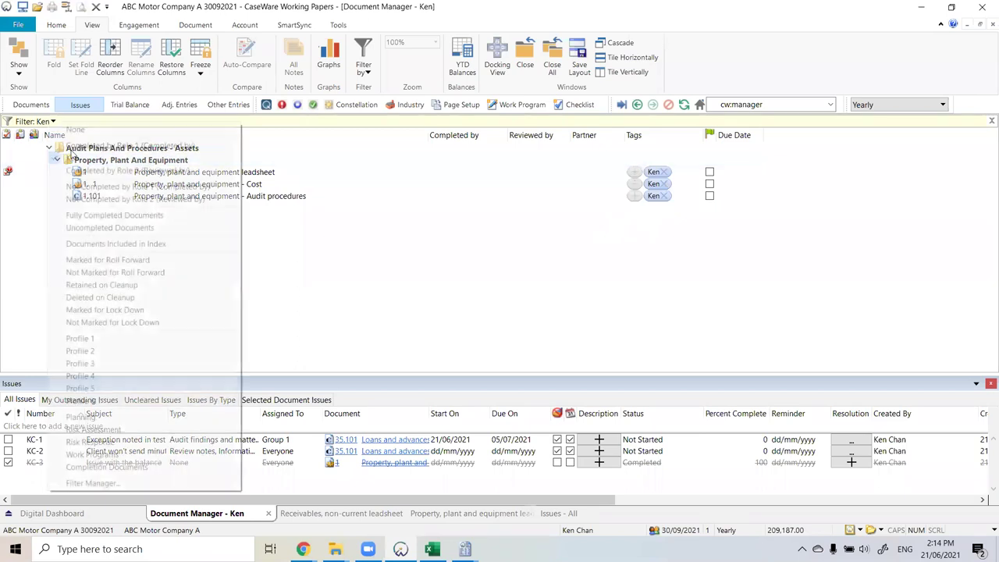
left_click(75, 129)
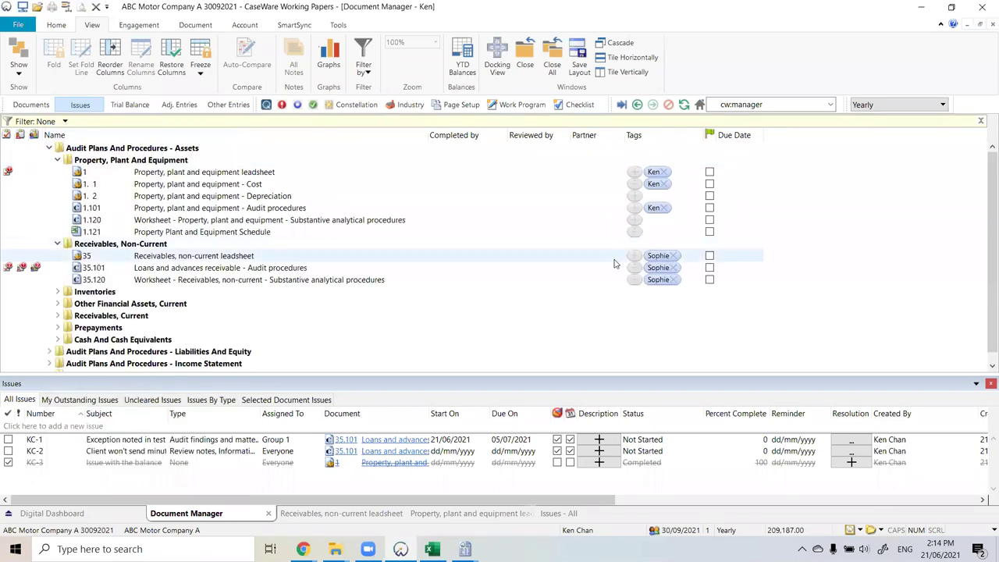
Step: Add the tag "please complete by 22 June" to the Depreciation document (1.2), widen the Tags column to show it fully, and remove the tag
left_click(634, 198)
type("please complete")
type(" by")
type(" 22 June")
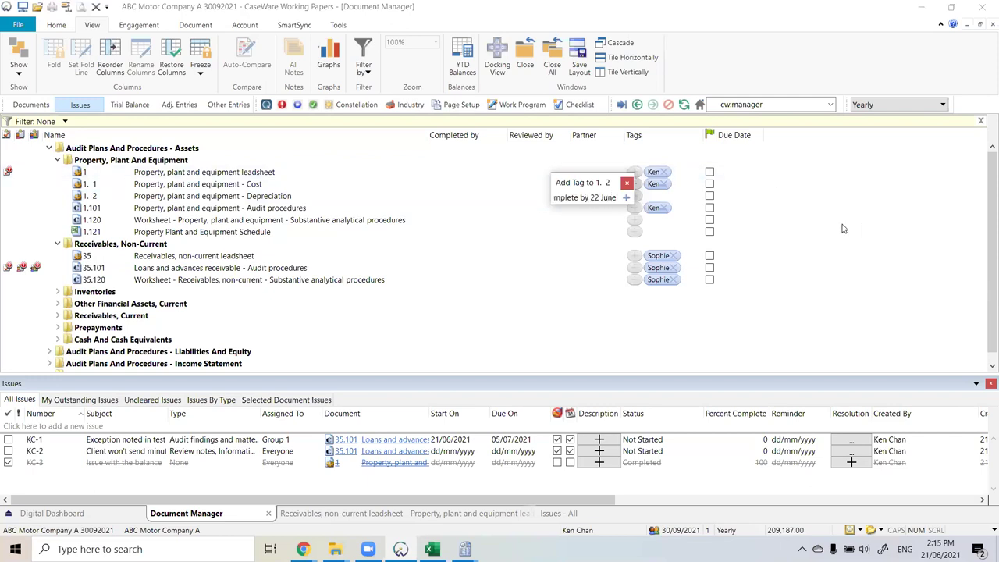
left_click(626, 198)
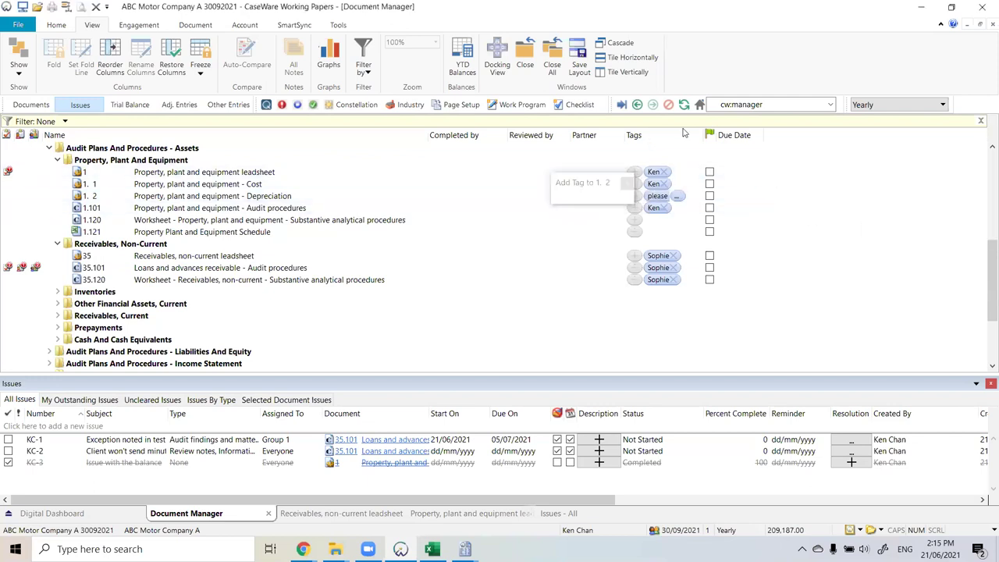
left_click_drag(703, 135, 841, 135)
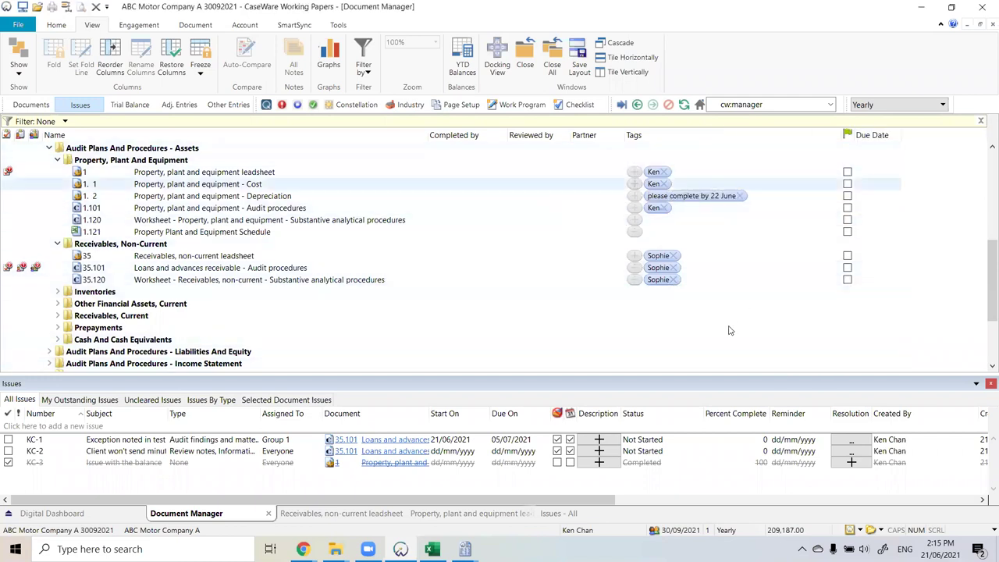
left_click(741, 197)
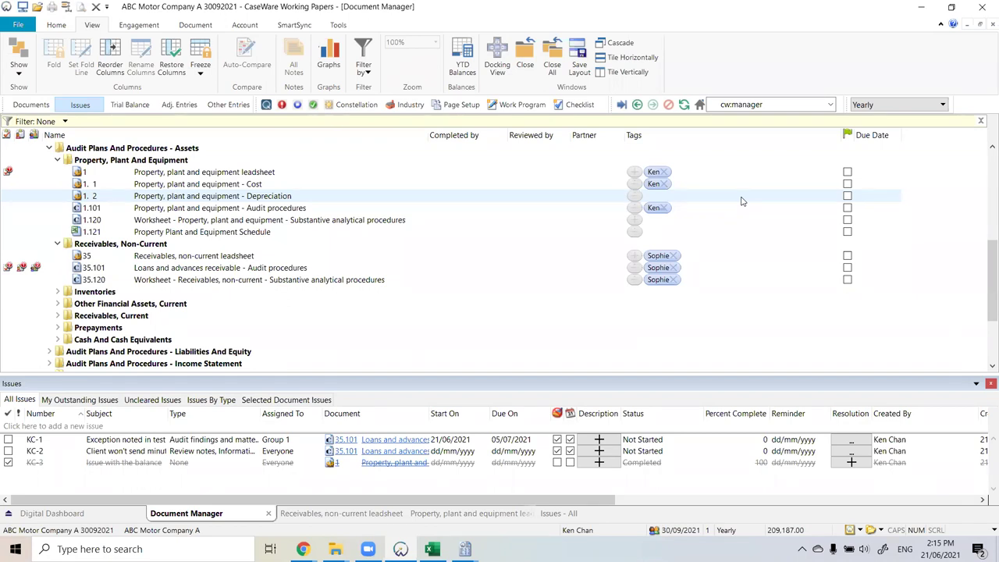
Step: Switch to the open 35.101 audit procedures document and sign off the sub procedure under procedure 4, Compliance with agreements
left_click(465, 548)
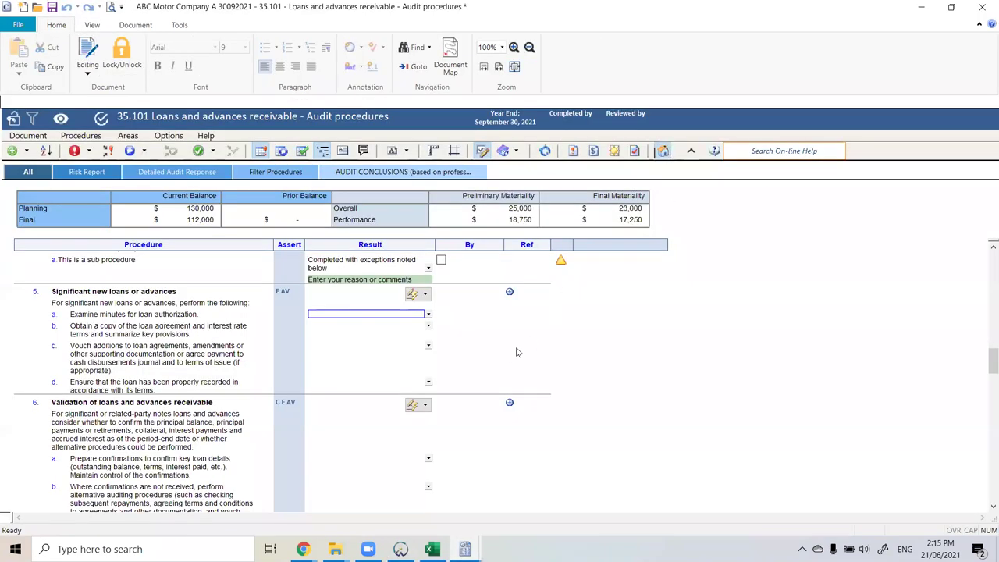
key("alt+F4")
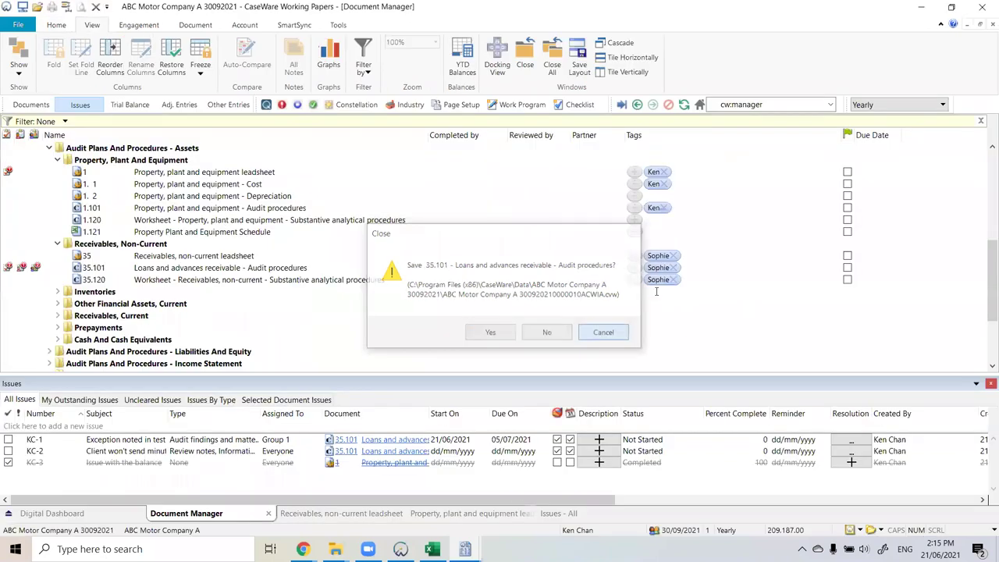
key("Escape")
scroll(490, 325, "up", 3)
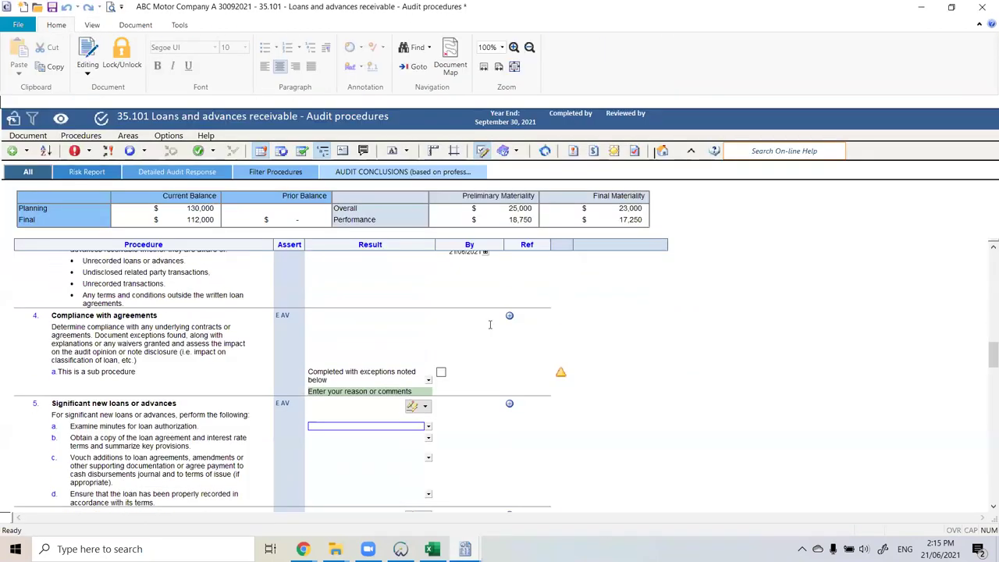
scroll(482, 345, "up", 10)
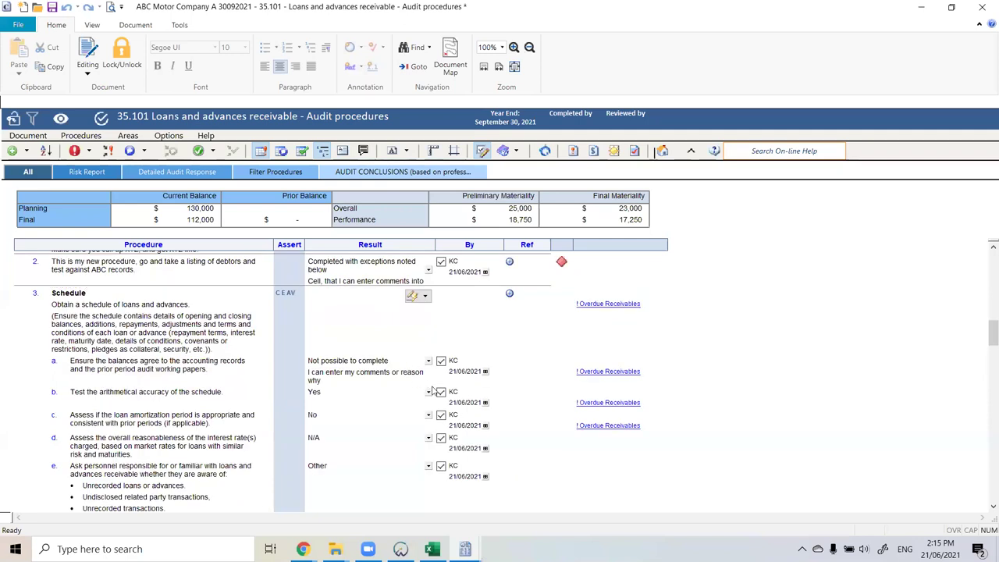
left_click(465, 384)
key("Escape")
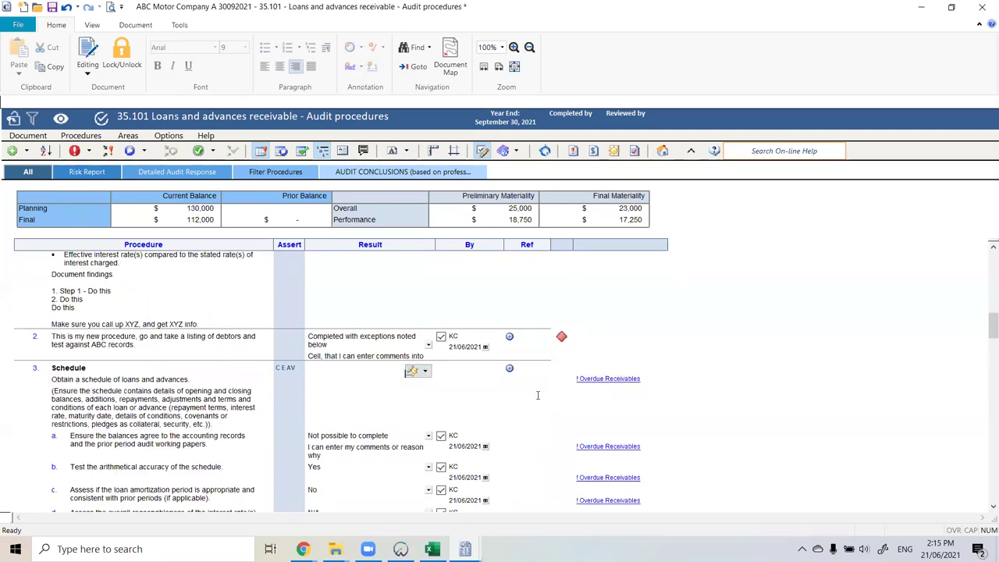
scroll(537, 395, "down", 2)
scroll(537, 395, "down", 9)
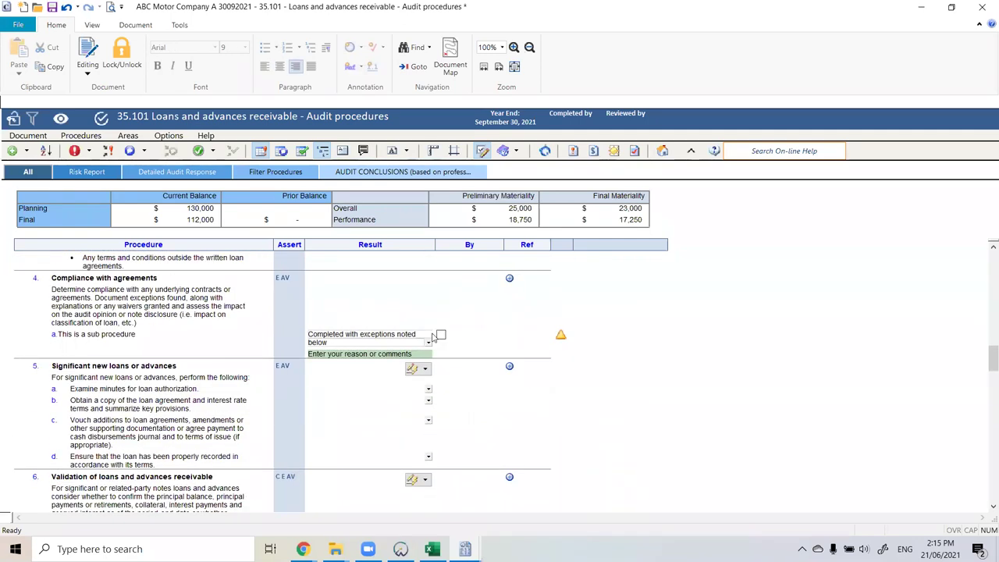
left_click(443, 334)
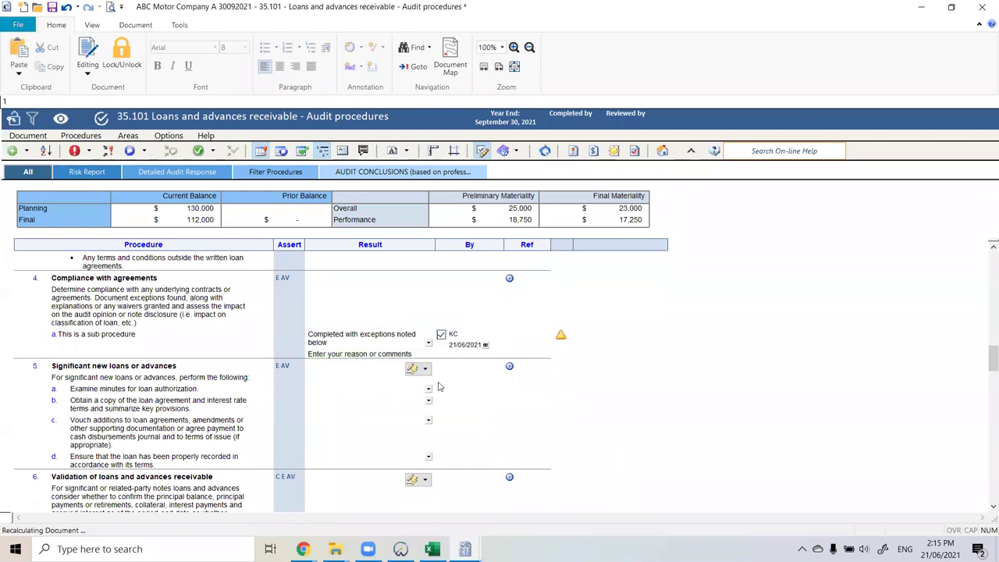
Step: Set every sub-procedure under procedures 5, 6 and 7 to "Completed, no exceptions"
left_click(425, 372)
left_click(422, 438)
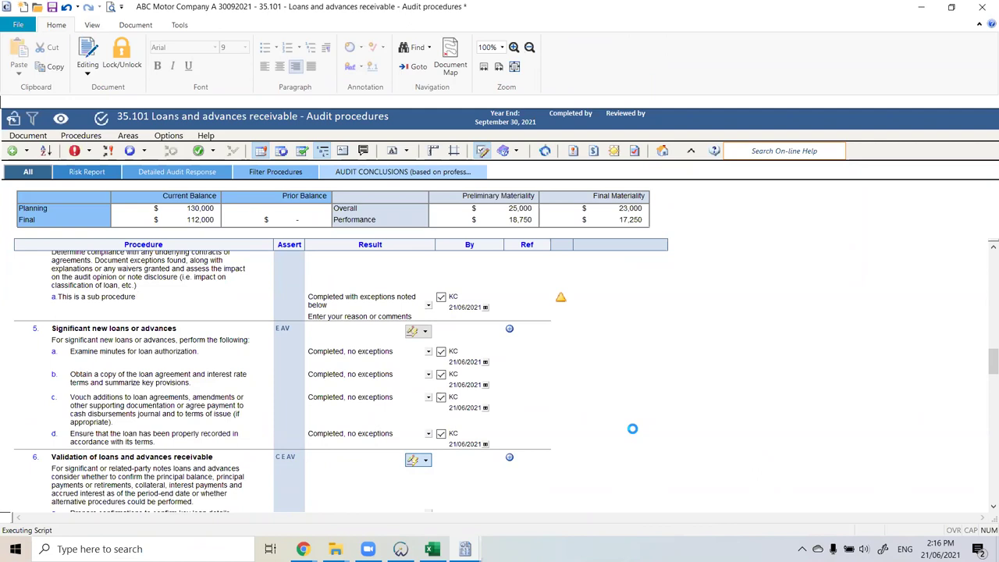
scroll(633, 428, "down", 5)
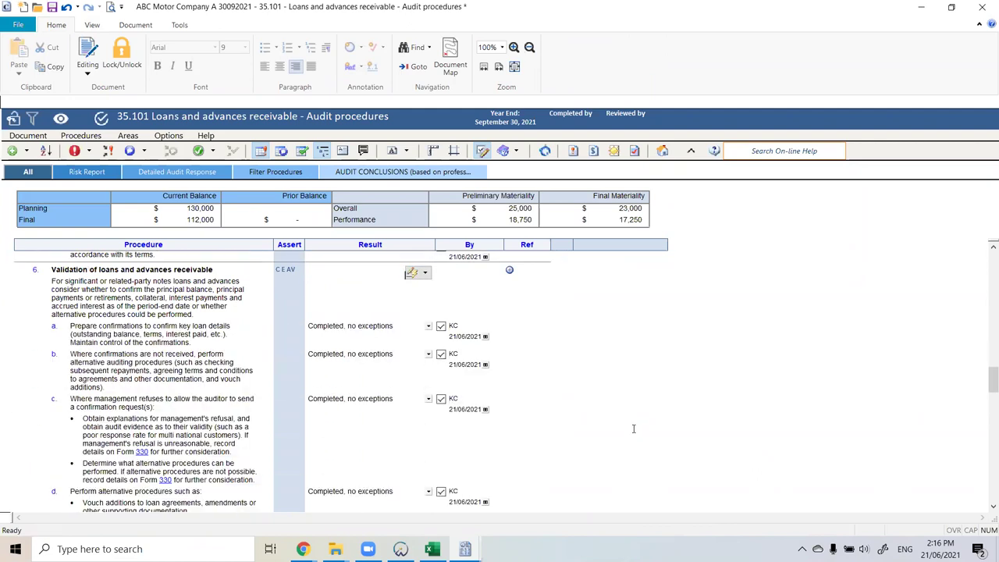
scroll(425, 355, "down", 3)
left_click(425, 353)
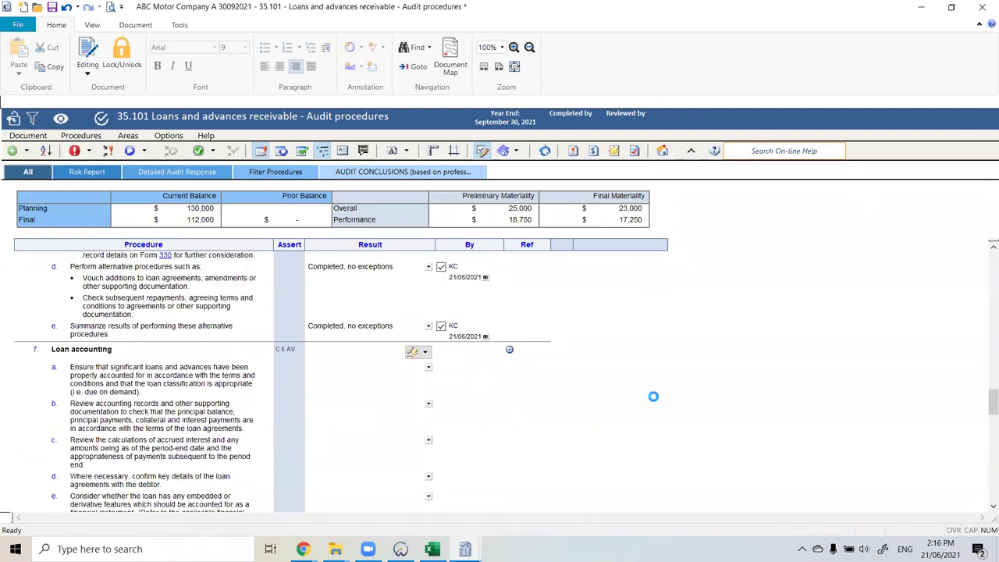
left_click(653, 397)
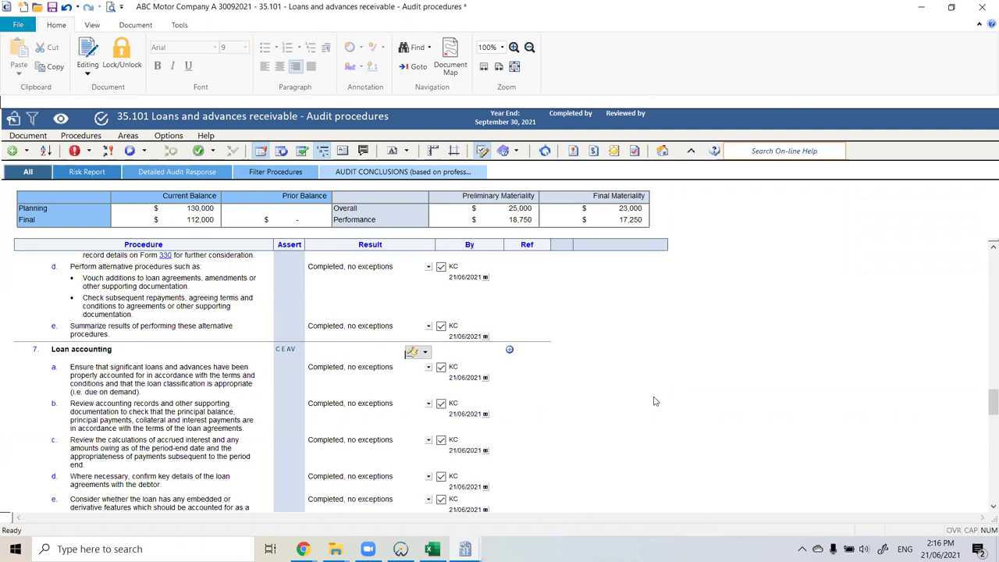
Step: Set the procedures in the Customized Risk Response section, including the extended substantive ones, to "Completed, no exceptions" and check the filled results
scroll(653, 397, "down", 5)
left_click(425, 317)
left_click(439, 334)
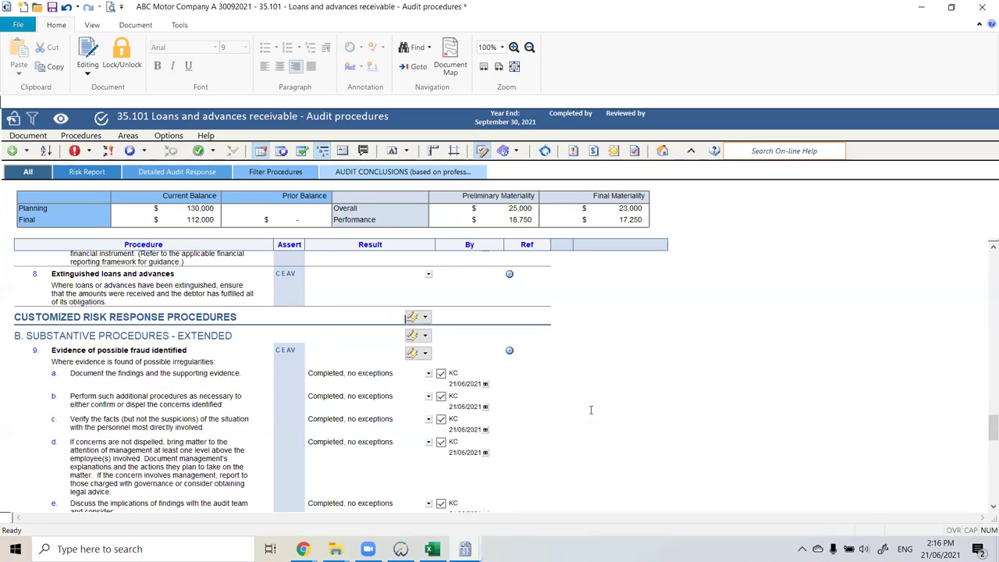
scroll(592, 410, "down", 3)
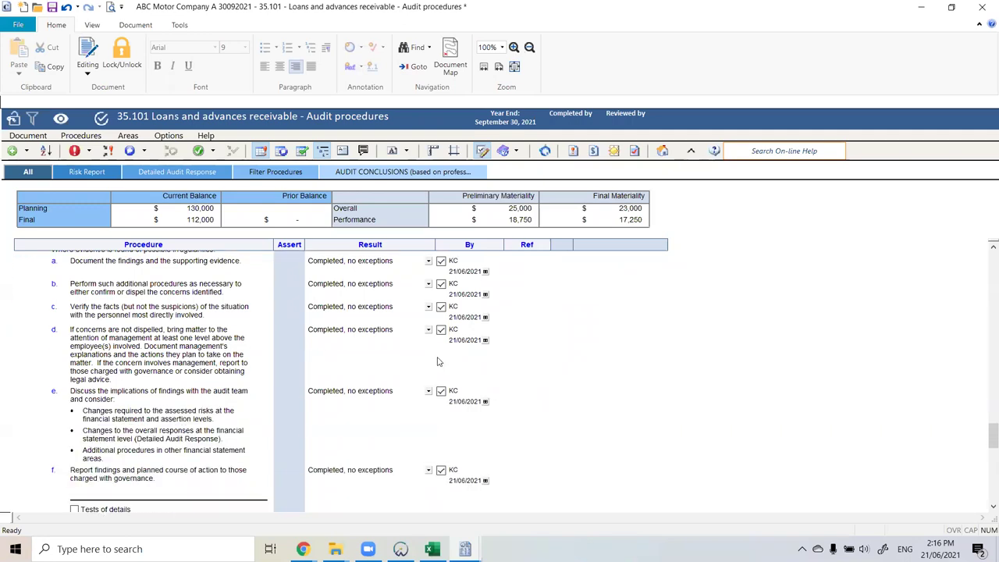
scroll(339, 390, "up", 4)
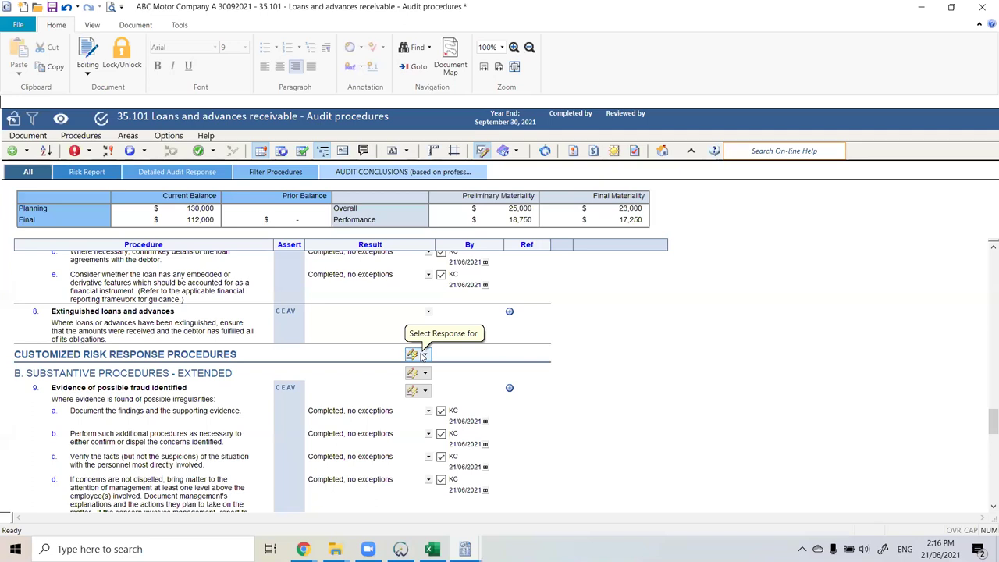
Step: Set all four Audit Plan Completion procedures to "Completed, no exceptions"
scroll(350, 391, "down", 2)
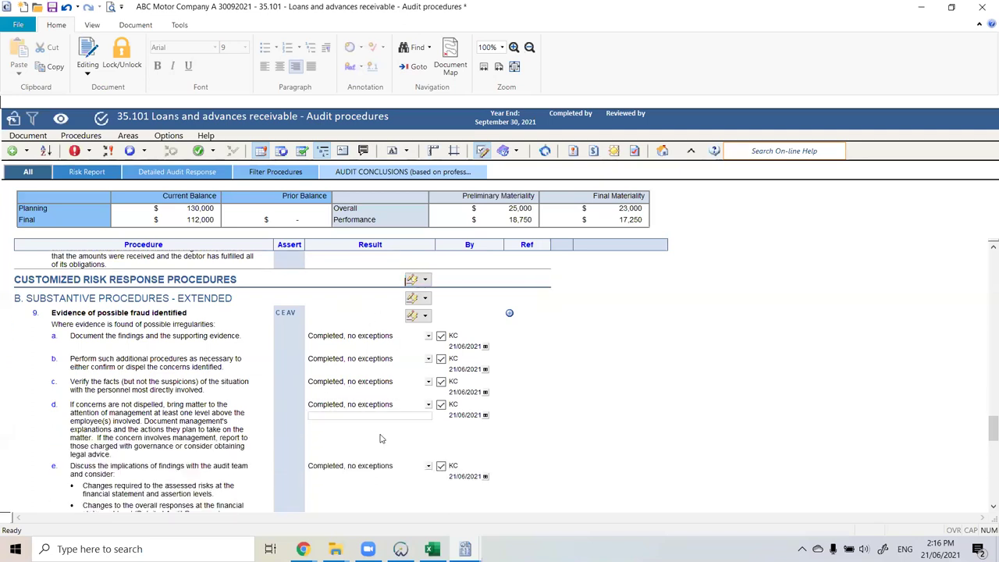
scroll(382, 452, "down", 1)
scroll(380, 471, "down", 2)
scroll(384, 451, "down", 3)
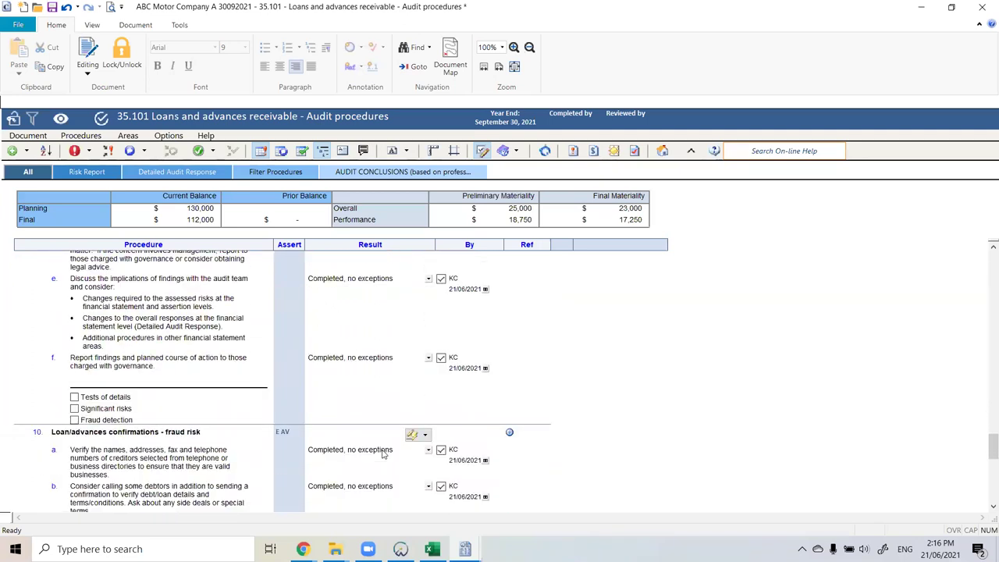
scroll(384, 454, "down", 5)
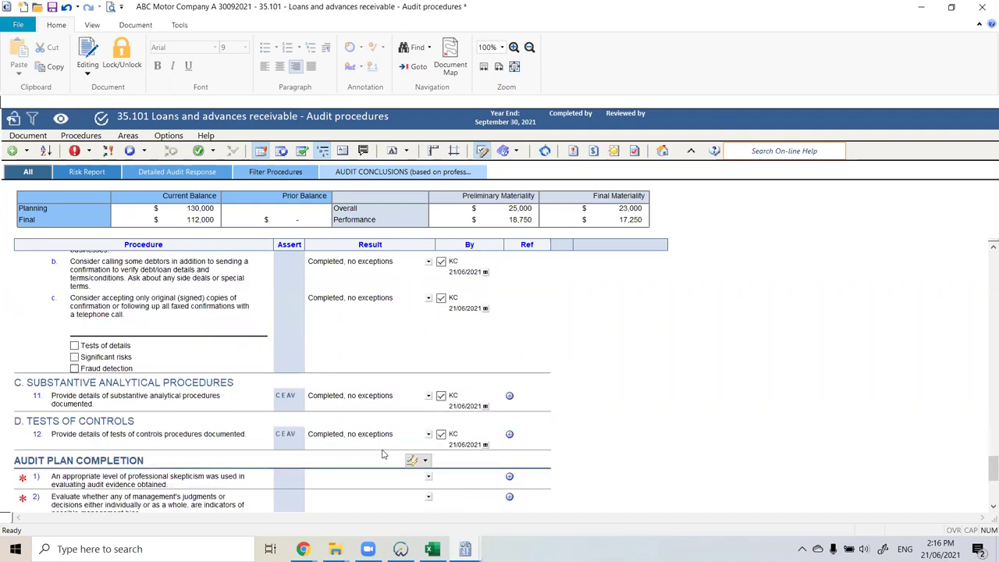
scroll(405, 402, "down", 2)
left_click(417, 388)
left_click(461, 399)
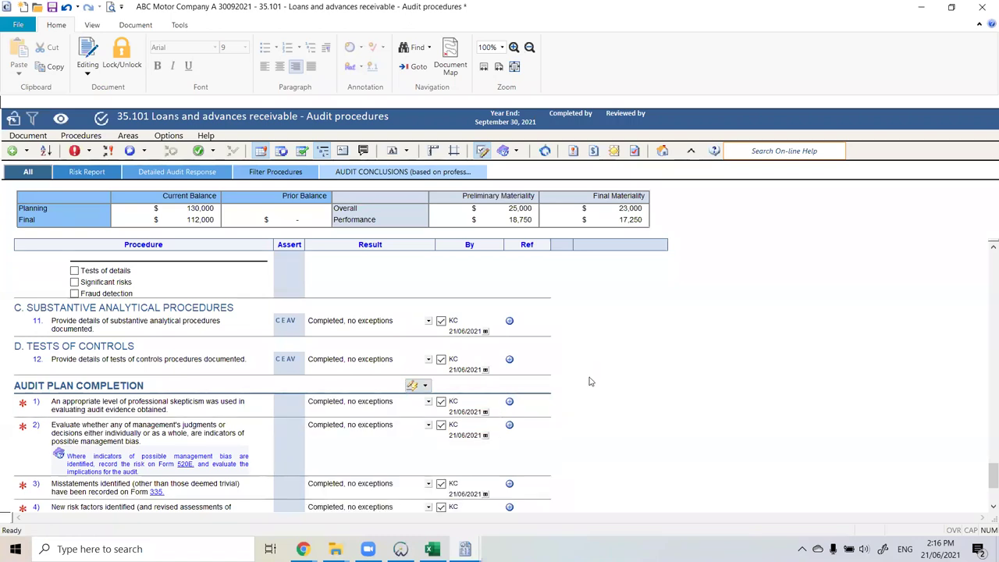
Step: Try signing off the incomplete 35.101 document as Completed by under Audit Conclusions, then clear the sign-off and cancel the document properties
scroll(590, 382, "down", 3)
scroll(590, 376, "down", 1)
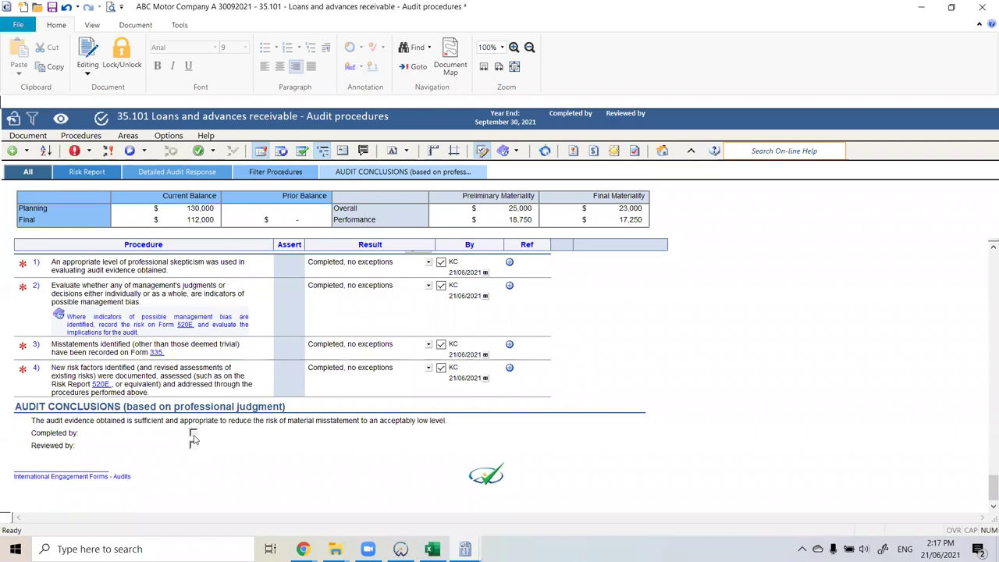
left_click(194, 435)
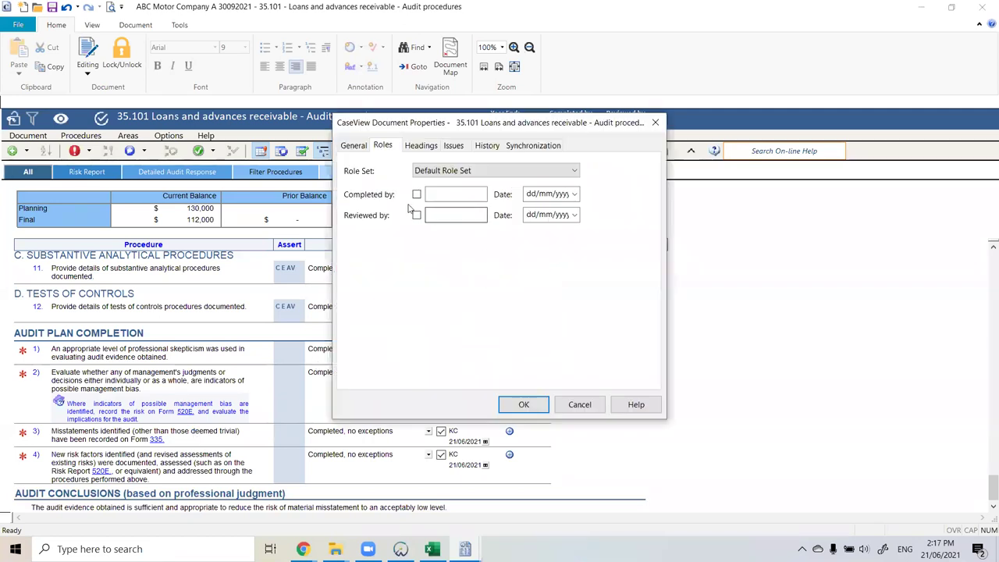
left_click(417, 194)
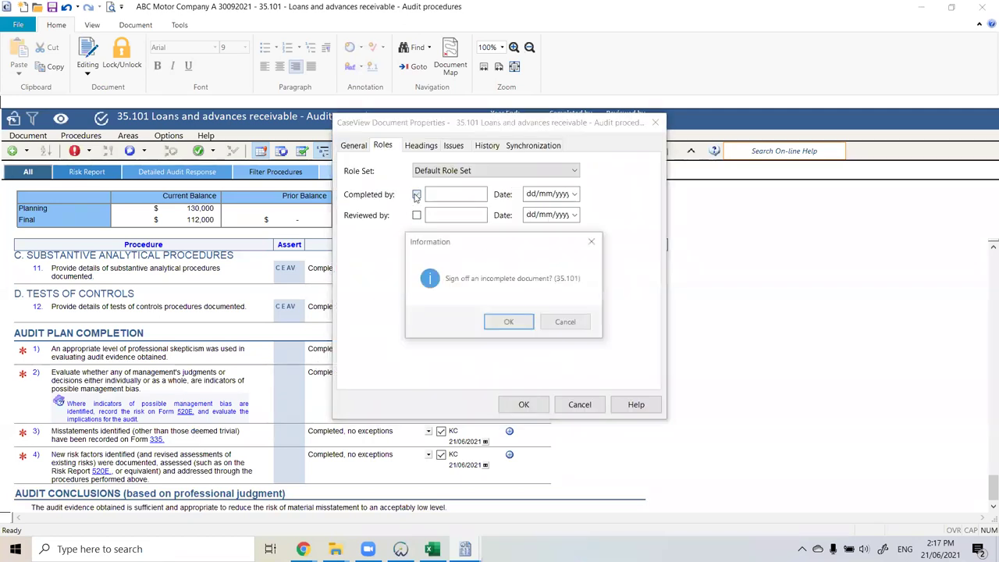
left_click(525, 321)
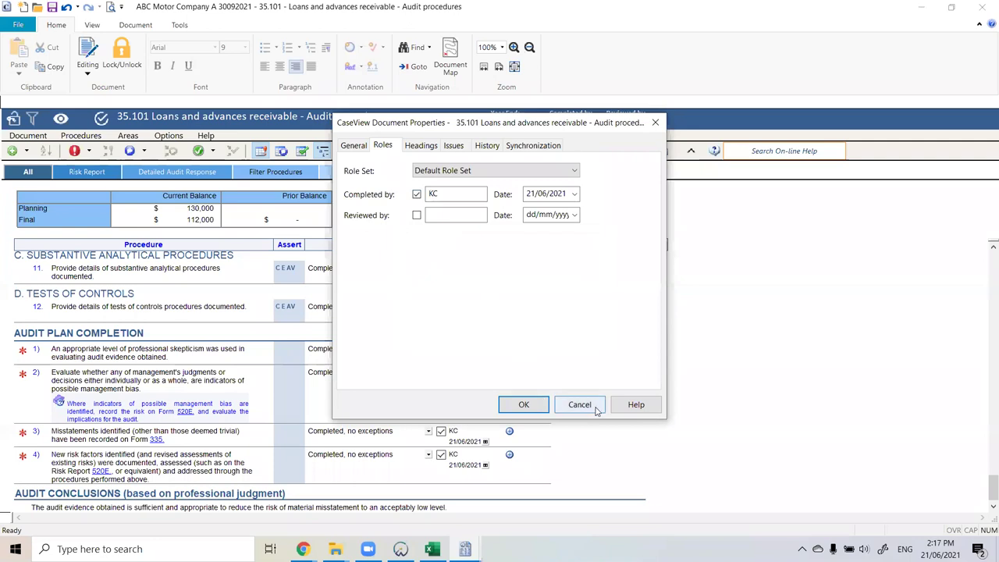
left_click(416, 193)
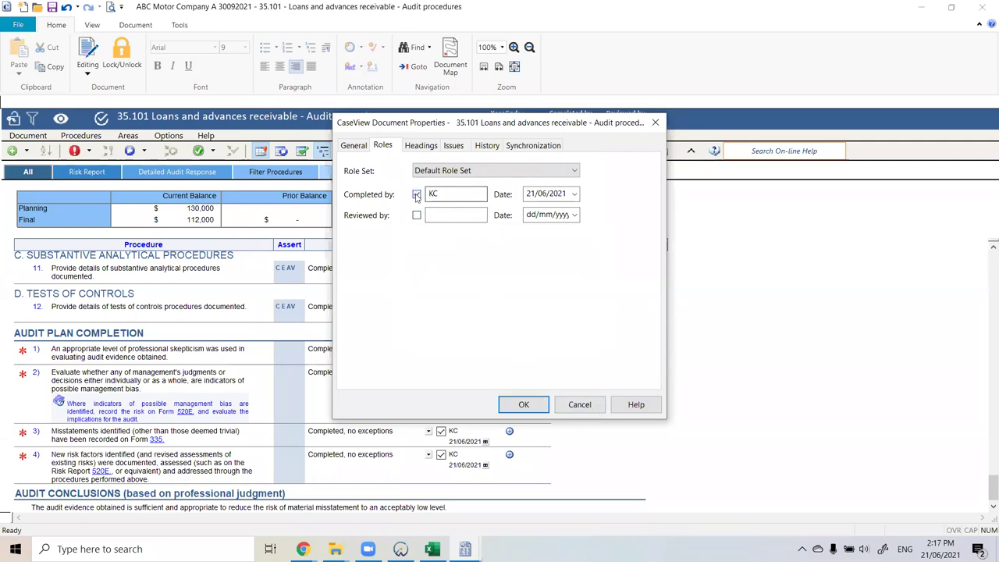
left_click(416, 196)
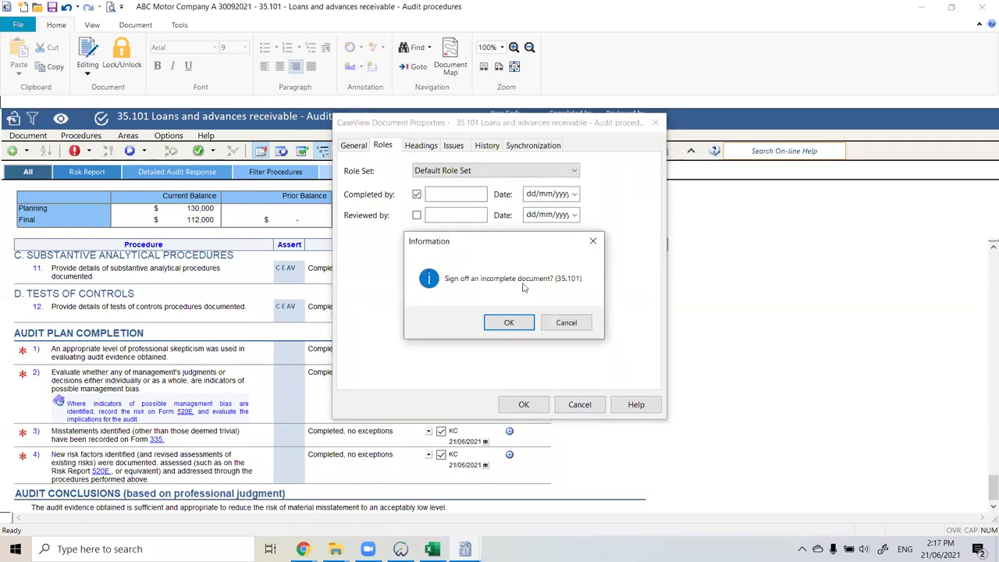
left_click(576, 330)
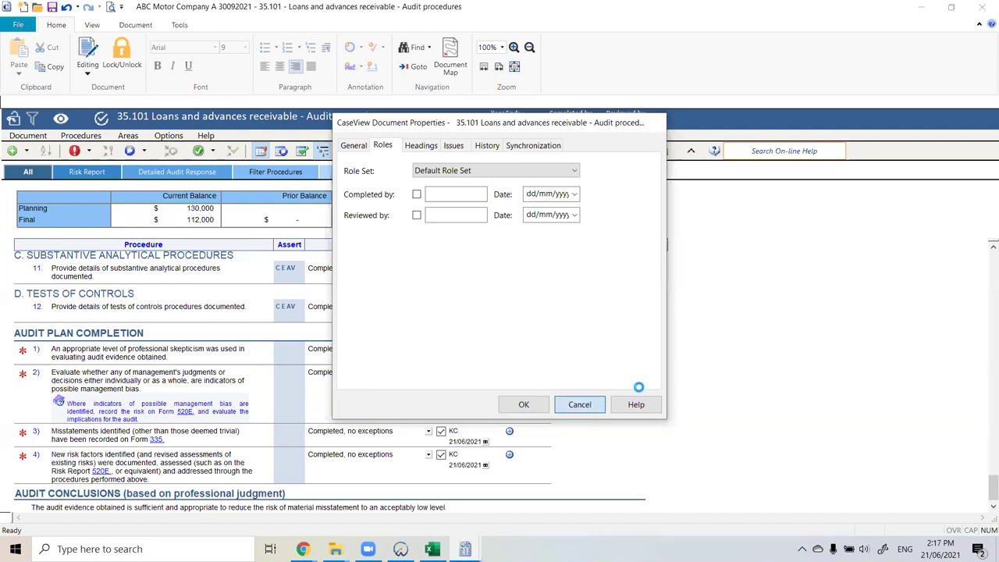
left_click(579, 404)
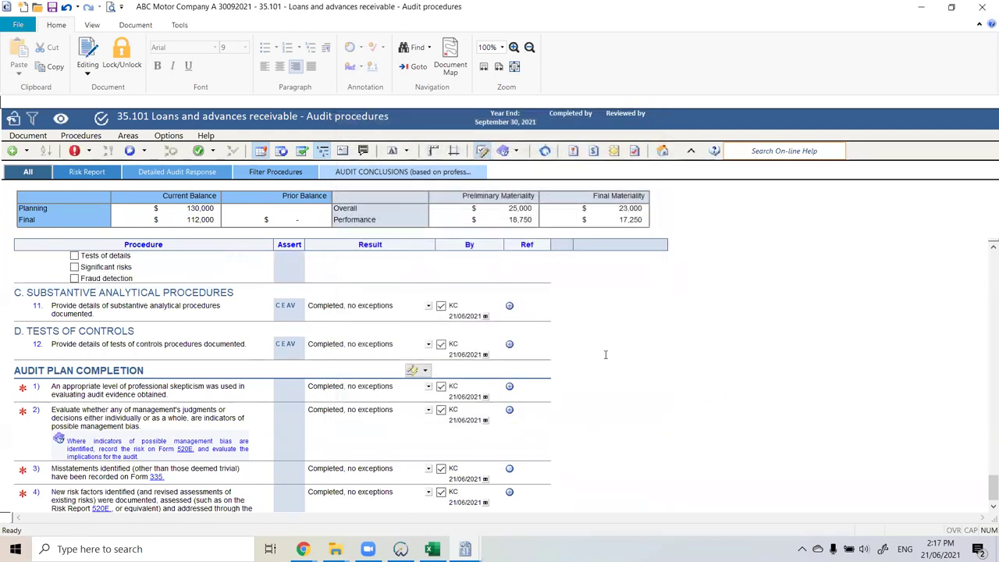
Step: Set the result of procedure 8, Extinguished loans and advances, to "Completed, no exceptions"
scroll(605, 354, "up", 10)
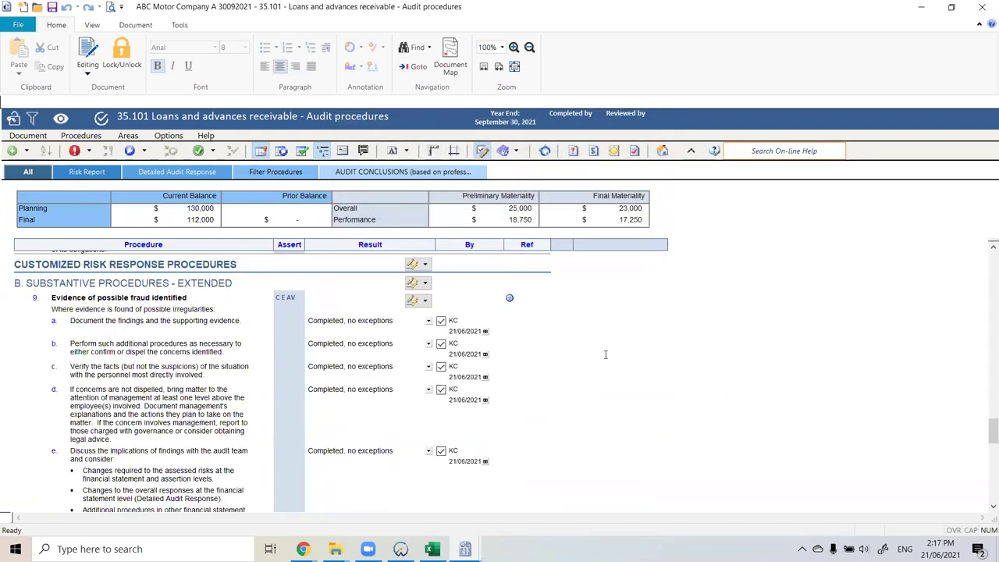
left_click(429, 370)
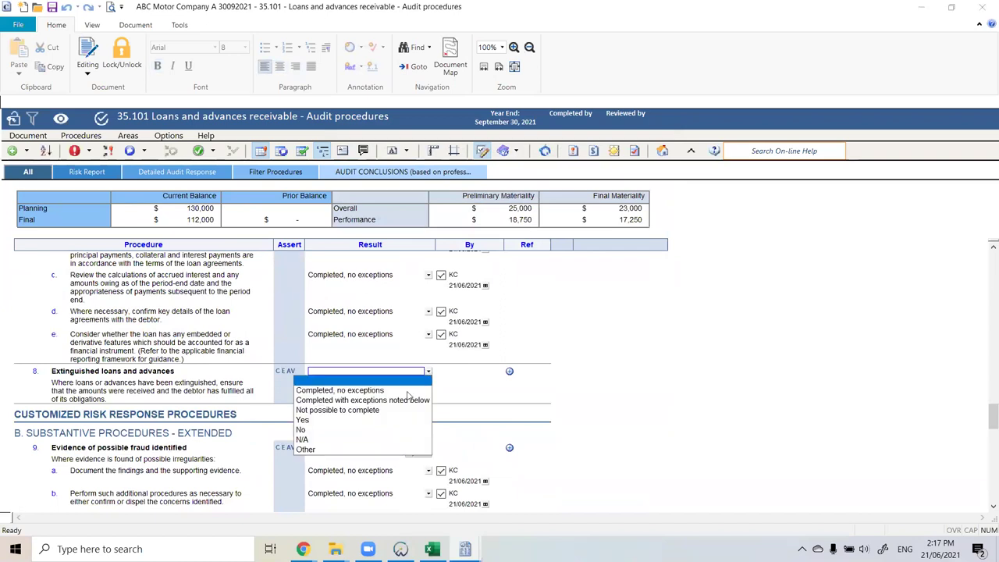
key("Return")
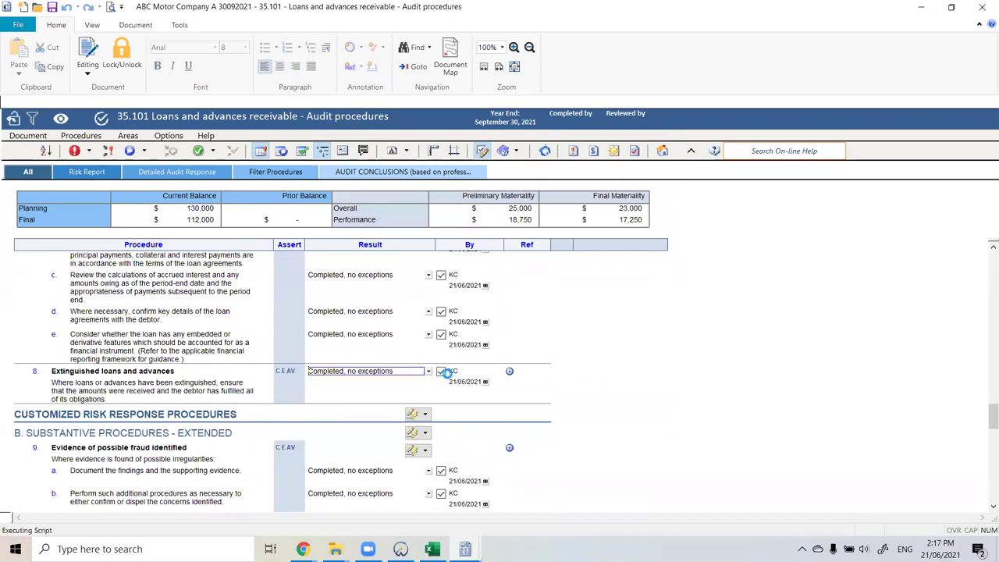
Step: Check the procedures for missing results, and sign off the 35.101 document in both the Completed by and Reviewed by roles
scroll(567, 347, "up", 8)
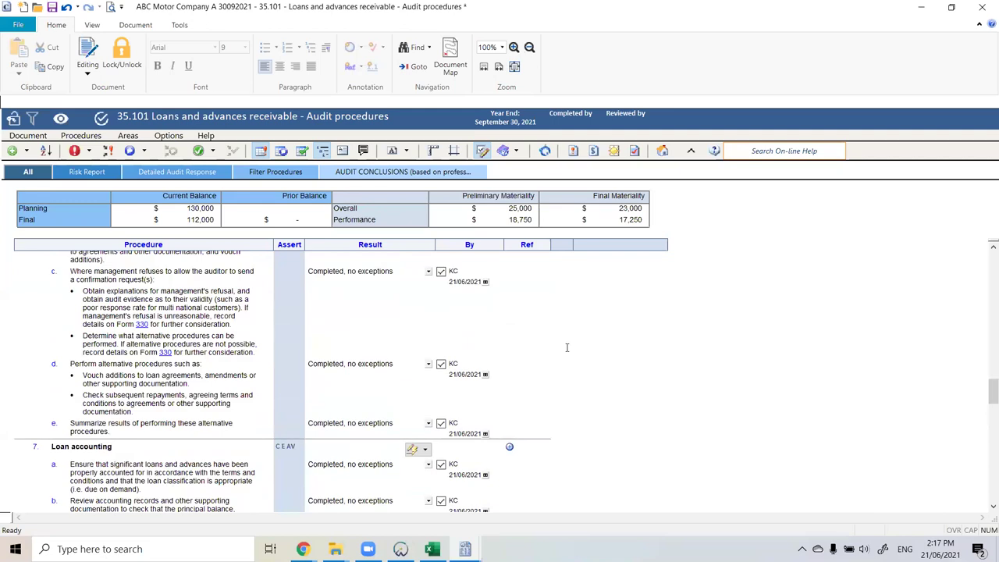
scroll(566, 346, "up", 8)
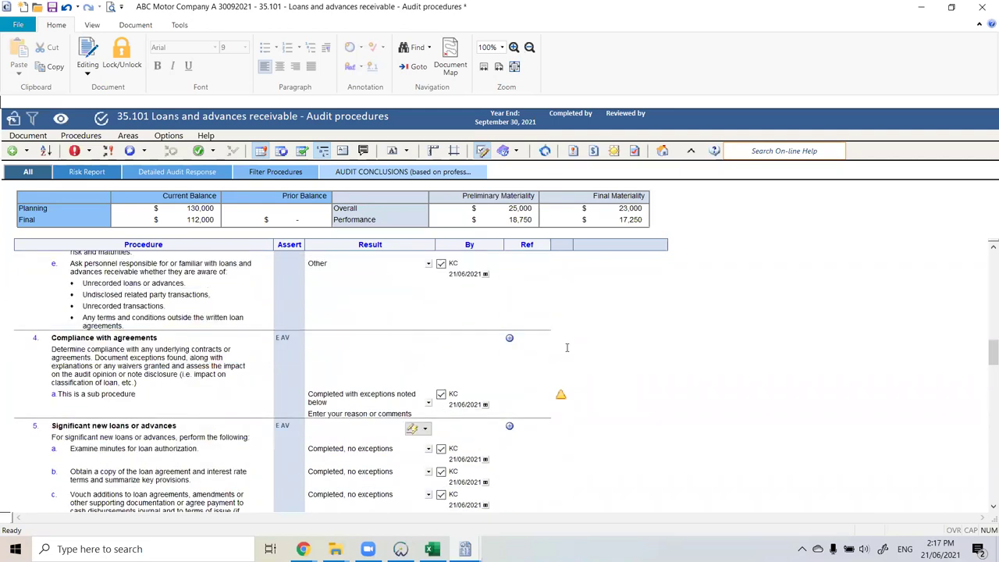
scroll(567, 348, "up", 8)
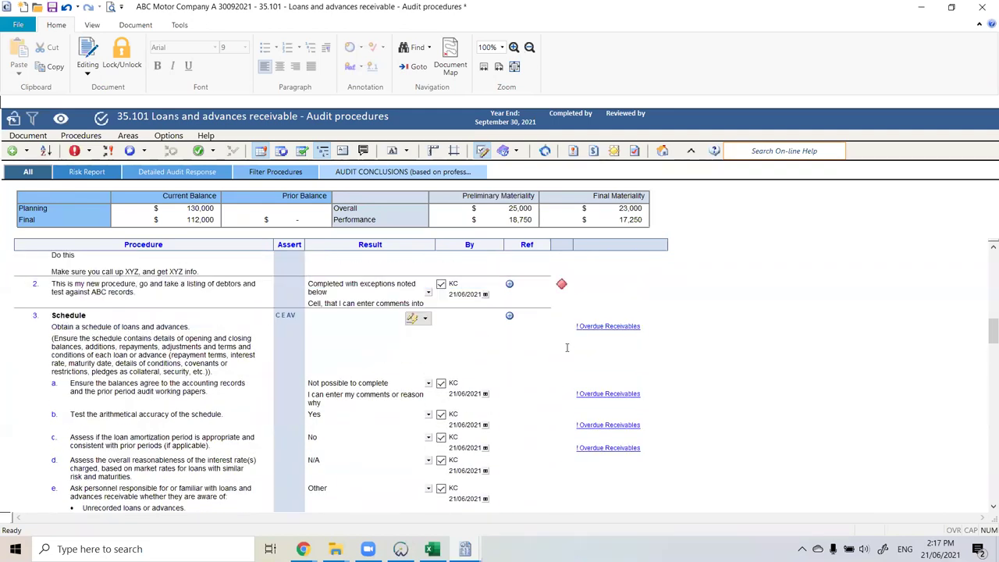
scroll(567, 347, "up", 2)
scroll(567, 347, "down", 10)
scroll(570, 338, "down", 15)
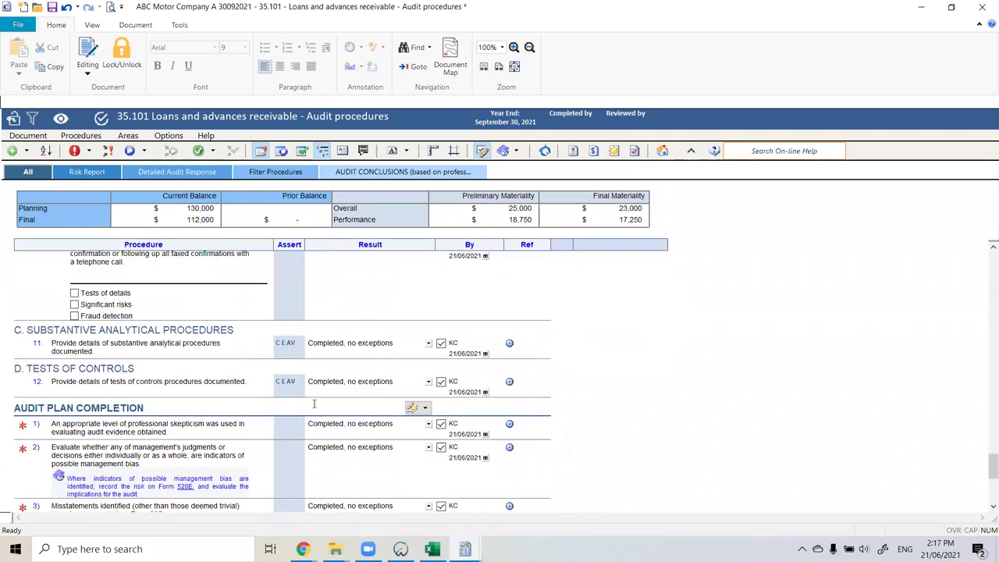
left_click(193, 433)
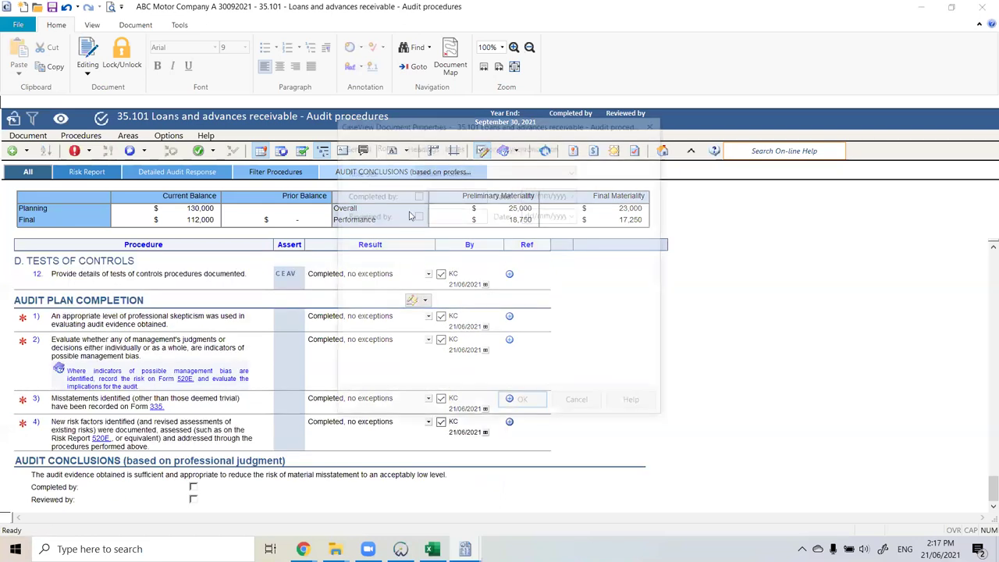
left_click(417, 195)
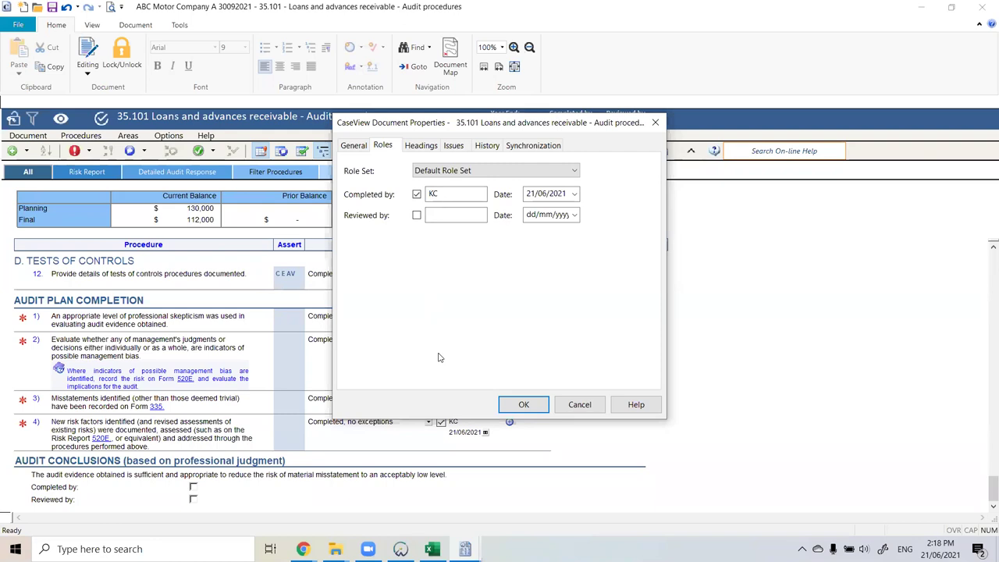
left_click(417, 218)
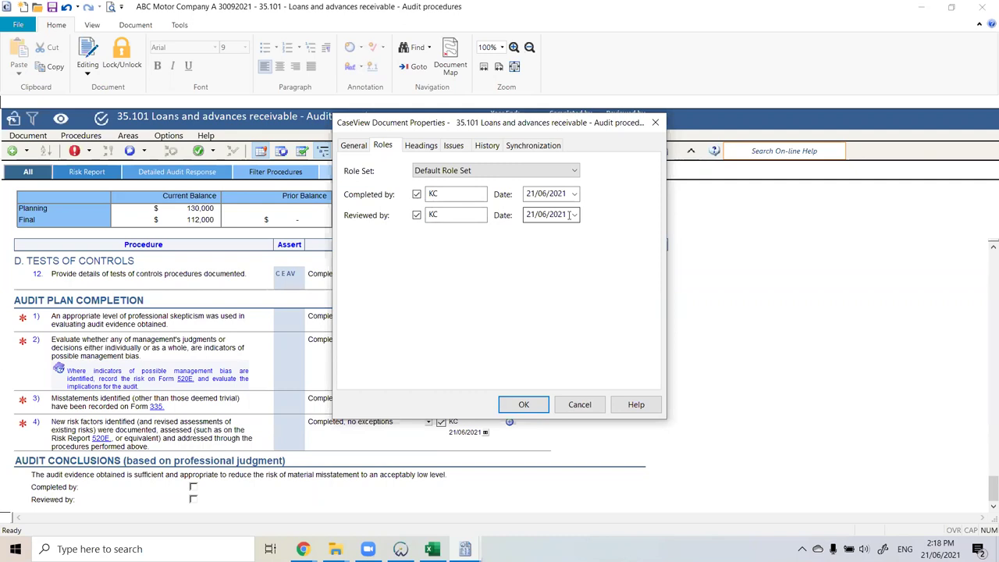
left_click(524, 405)
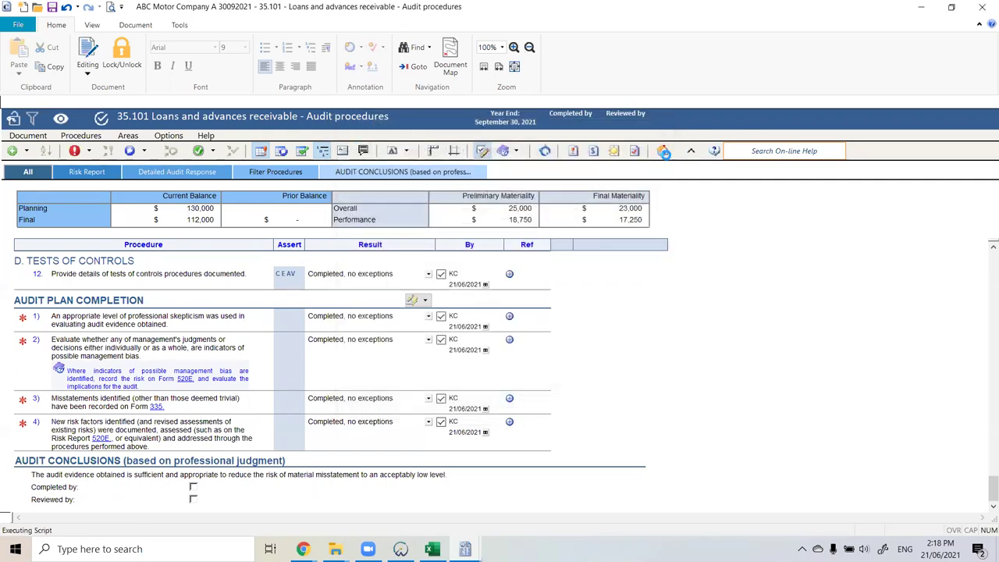
Step: Return to the Document Manager and sign off worksheet 35.120, Receivables, non-current, in the Completed by role
left_click(663, 151)
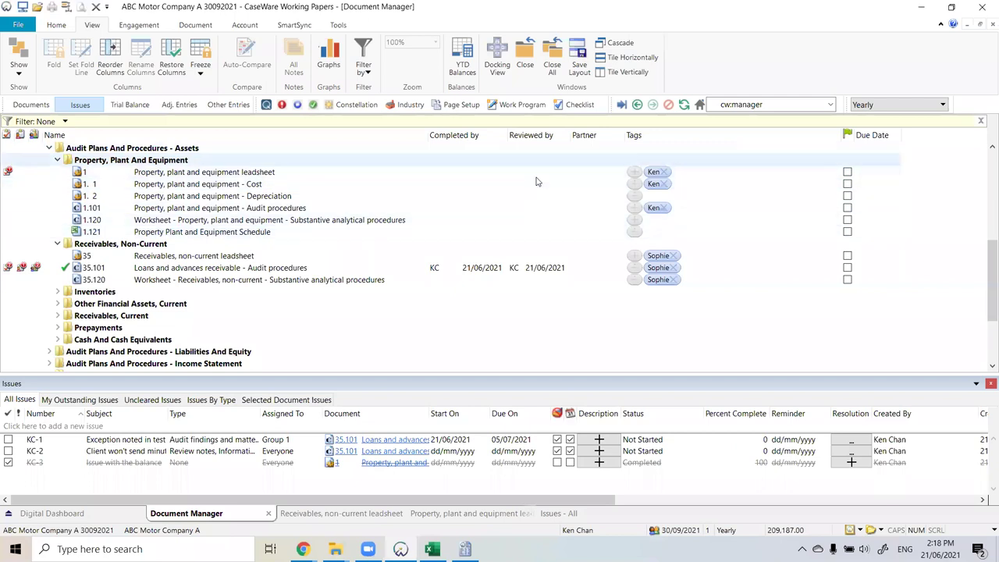
right_click(243, 282)
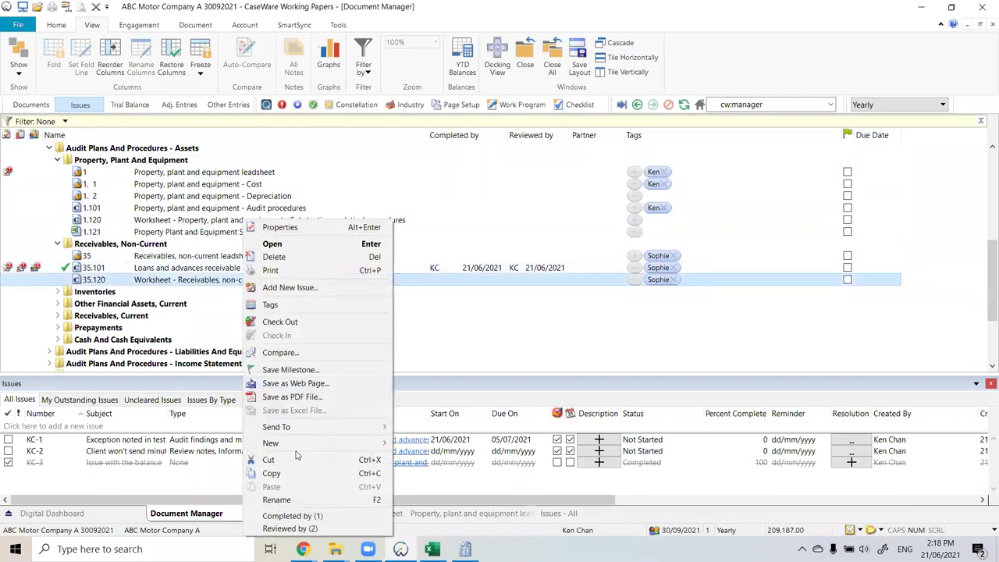
left_click(303, 519)
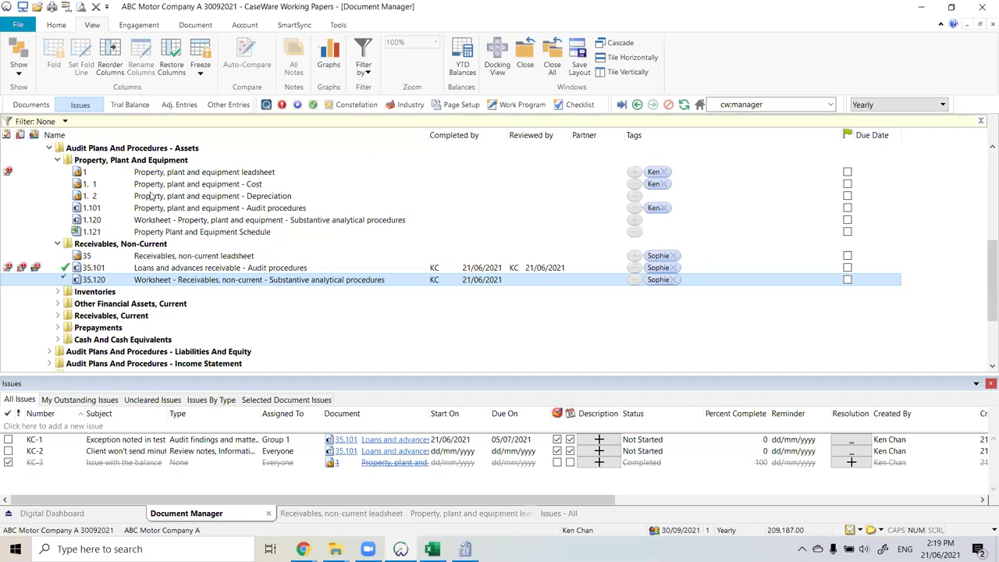
Step: Open the program options and set the number of roles in the Default Role Set to 4
left_click(339, 26)
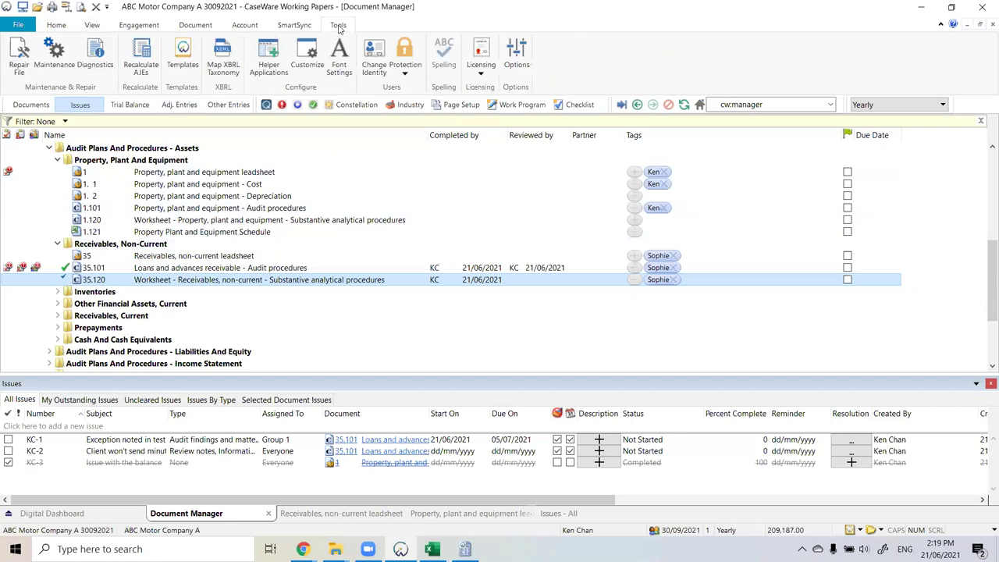
left_click(518, 57)
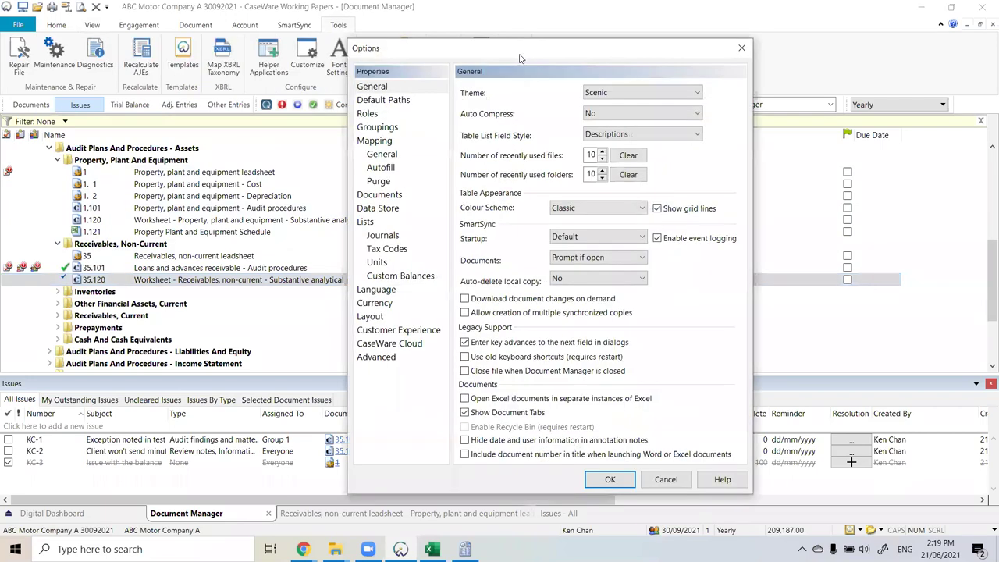
left_click(365, 115)
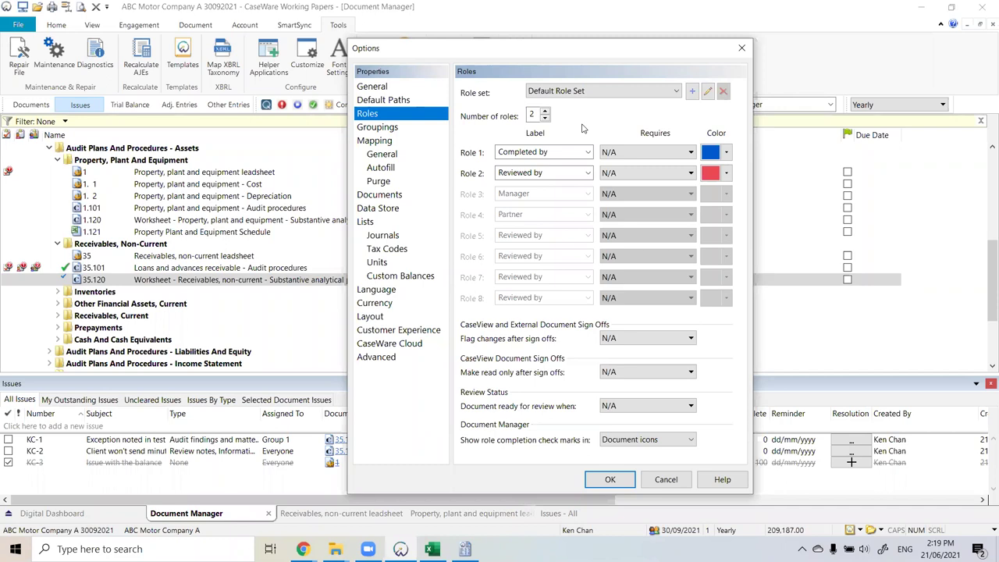
left_click(545, 112)
left_click(545, 112)
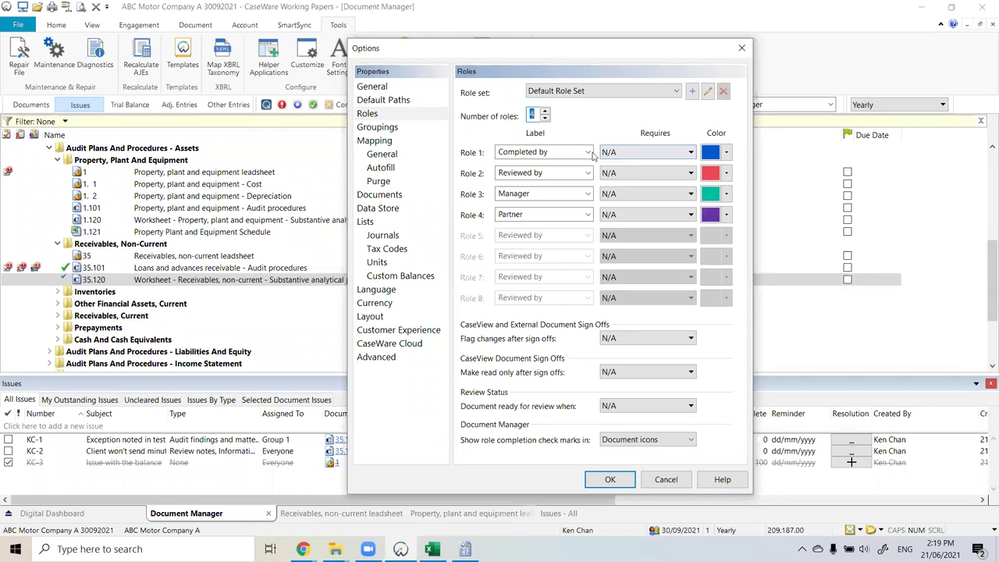
Step: Label Role 1 as Junior and Role 2 as Senior, keep Manager and Partner for Roles 3 and 4, and save the options
left_click(554, 153)
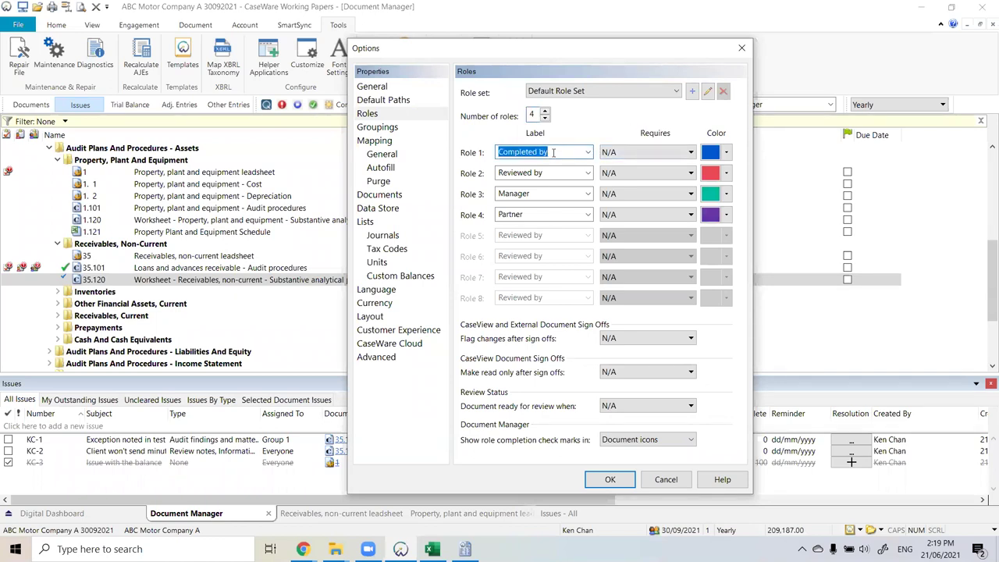
type("Junior")
key("Tab")
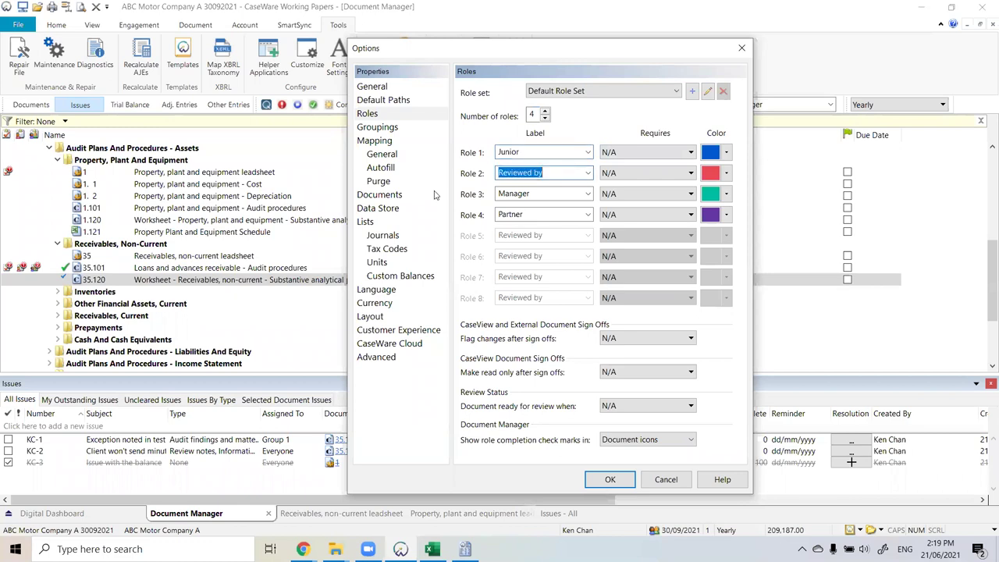
type("Senior")
left_click(524, 191)
left_click(529, 212)
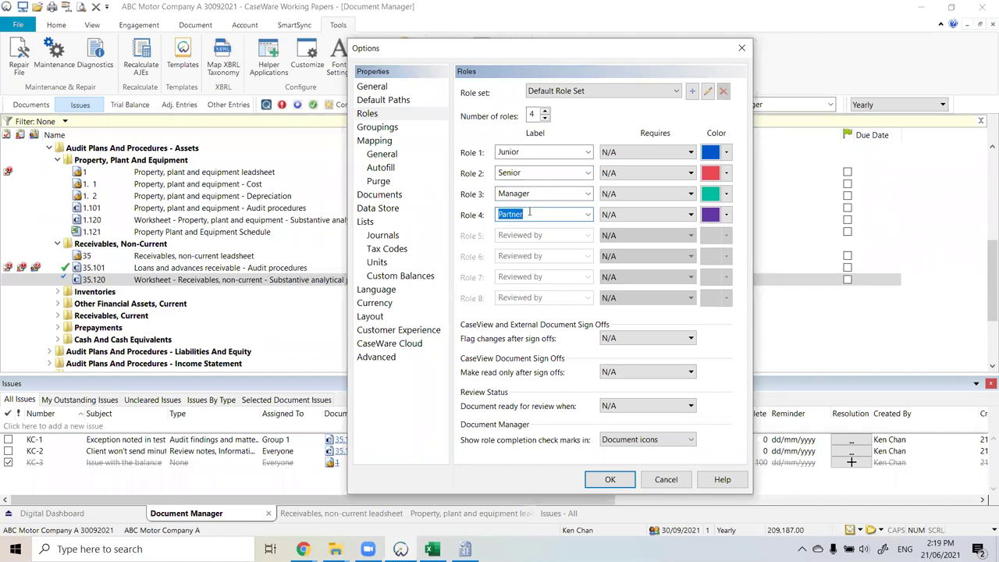
left_click(611, 480)
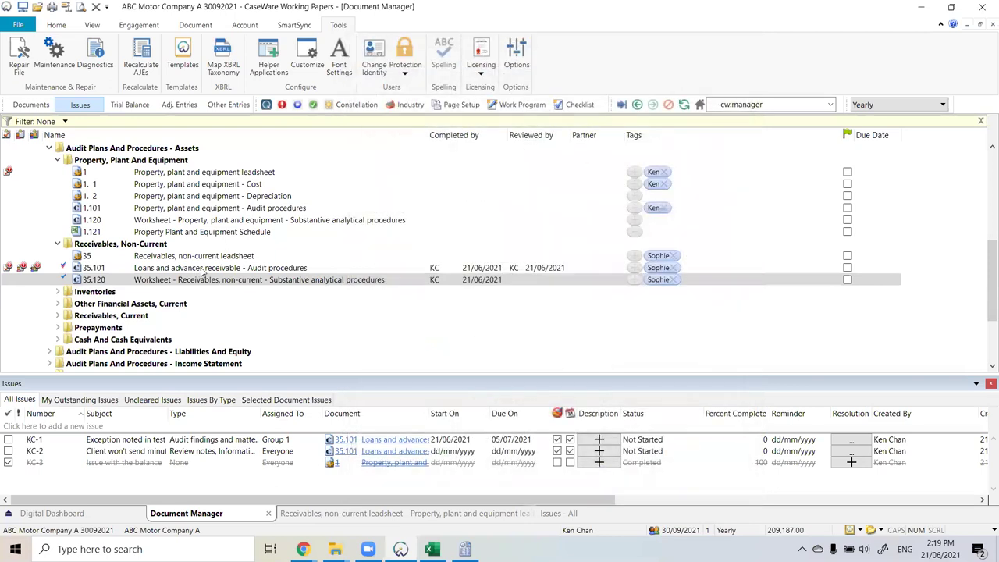
Step: Check the role sign-offs in the properties of document 35.101, Loans and advances receivable, and close them without changes
left_click(206, 270)
right_click(209, 269)
left_click(266, 203)
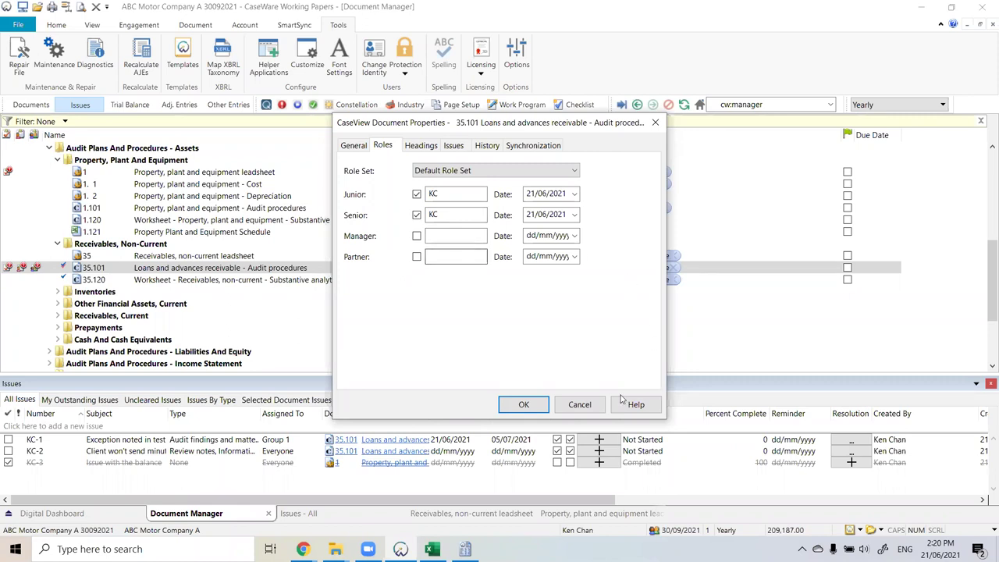
left_click(595, 401)
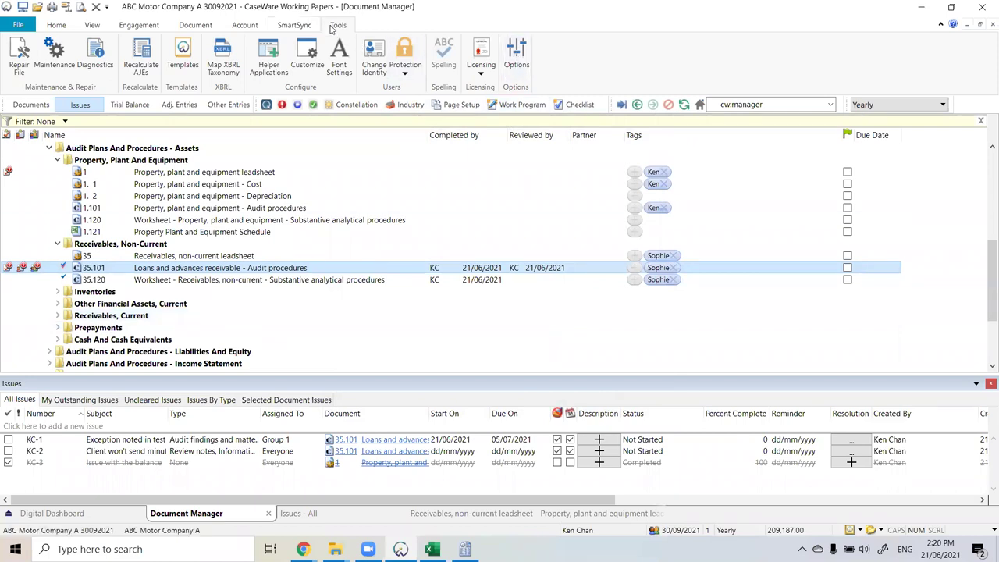
Step: In the role options, make Role 3, Manager, require any of Roles 1 or 2, and save the options
left_click(516, 55)
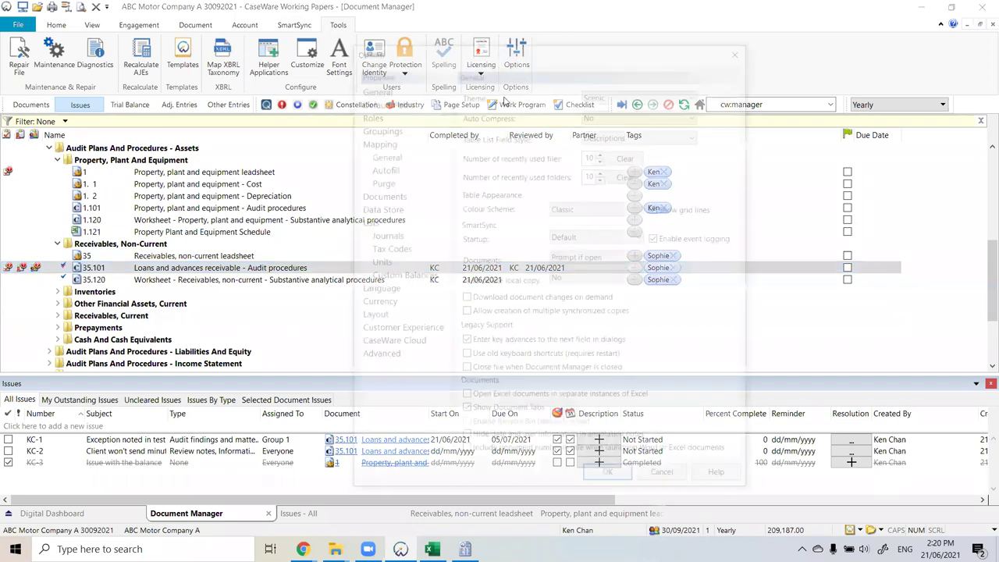
left_click(375, 115)
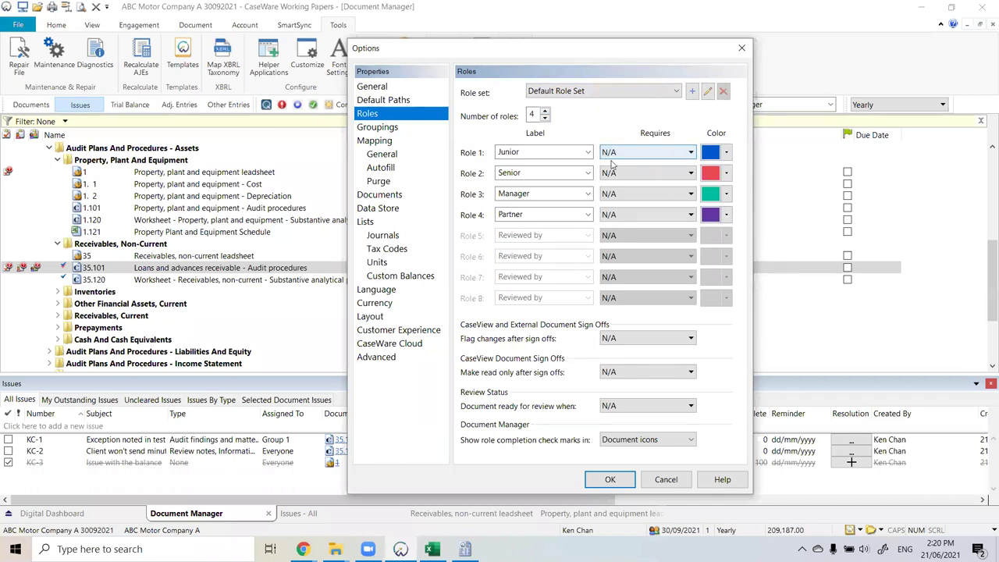
left_click(525, 173)
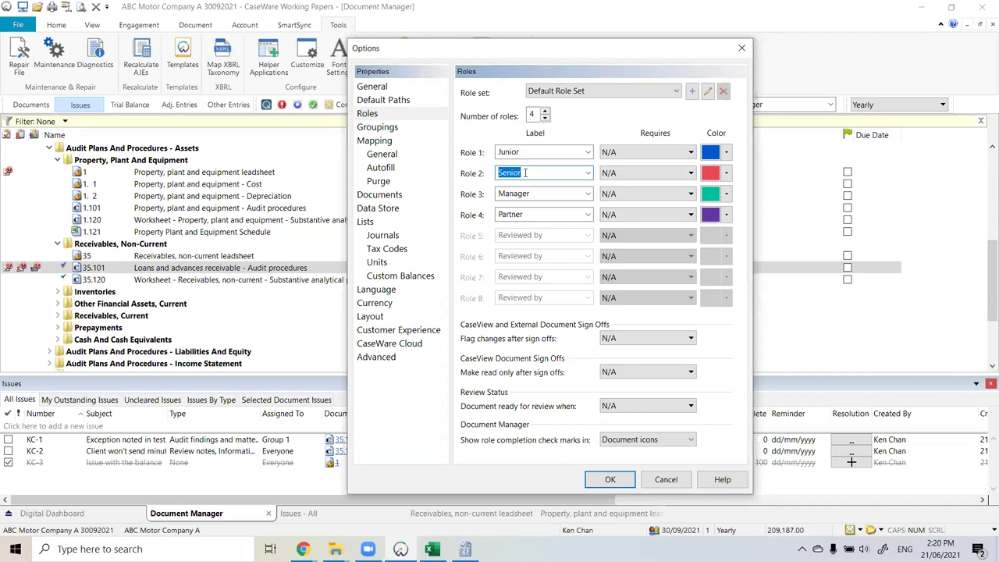
left_click(632, 175)
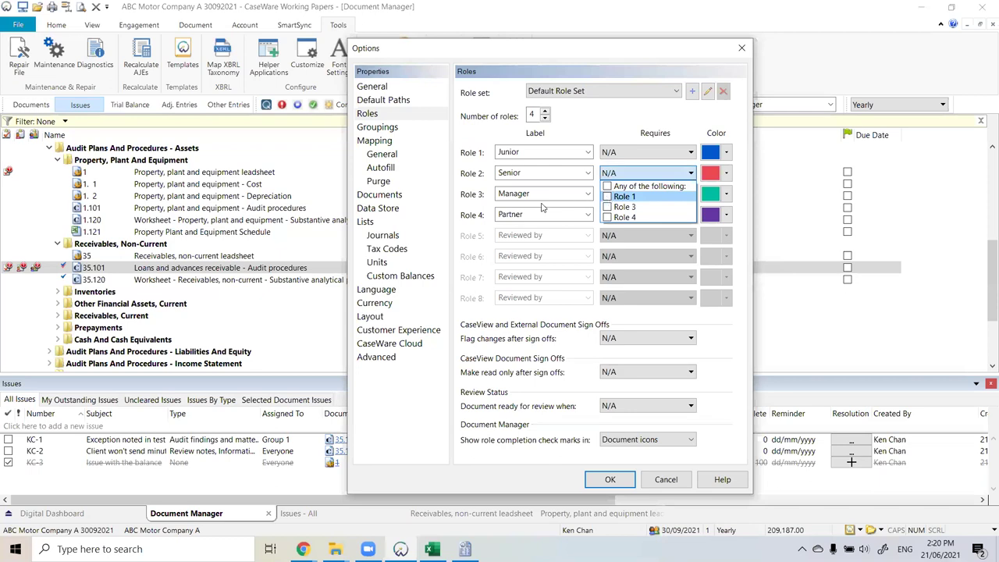
left_click(625, 124)
left_click(634, 199)
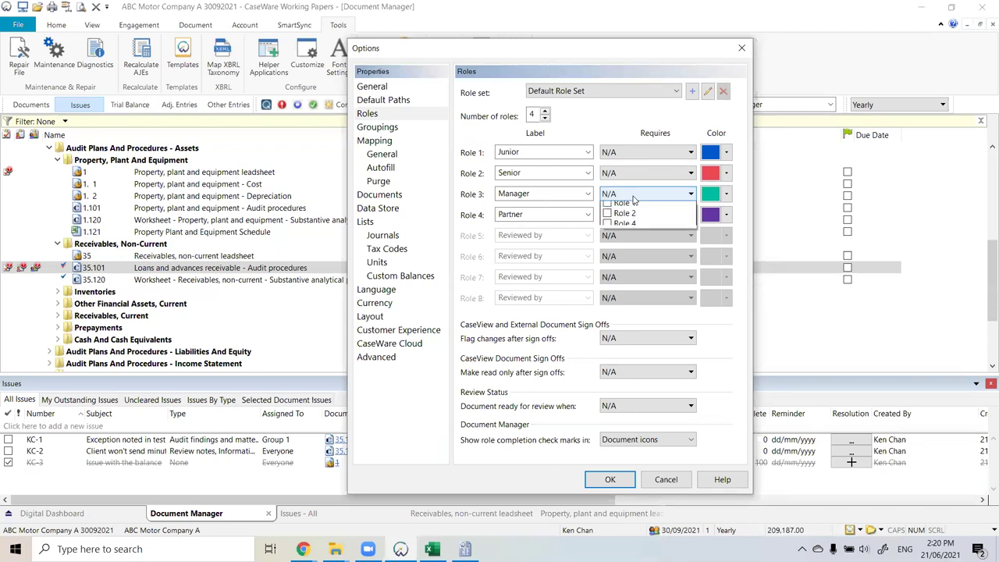
left_click(608, 218)
left_click(608, 228)
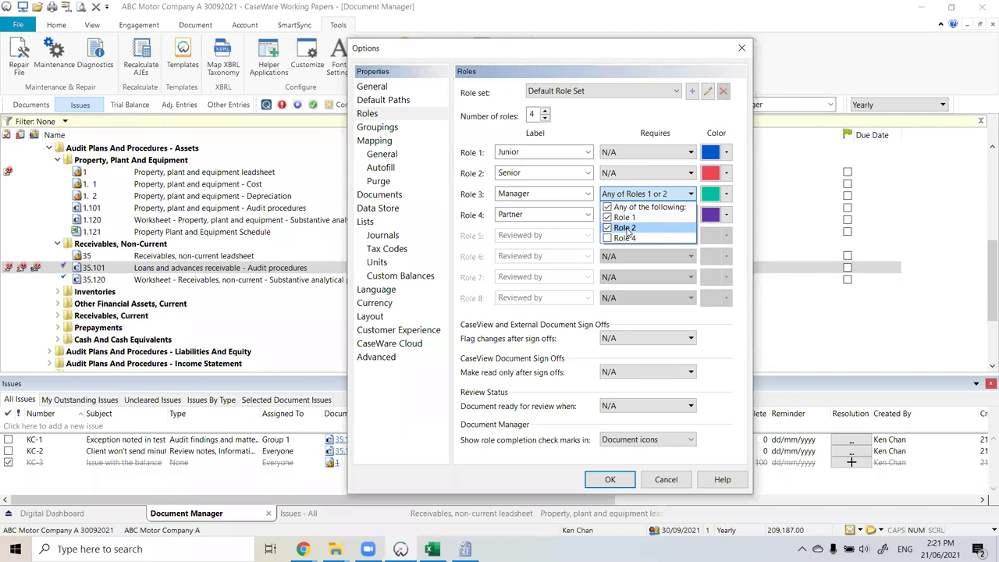
left_click(618, 483)
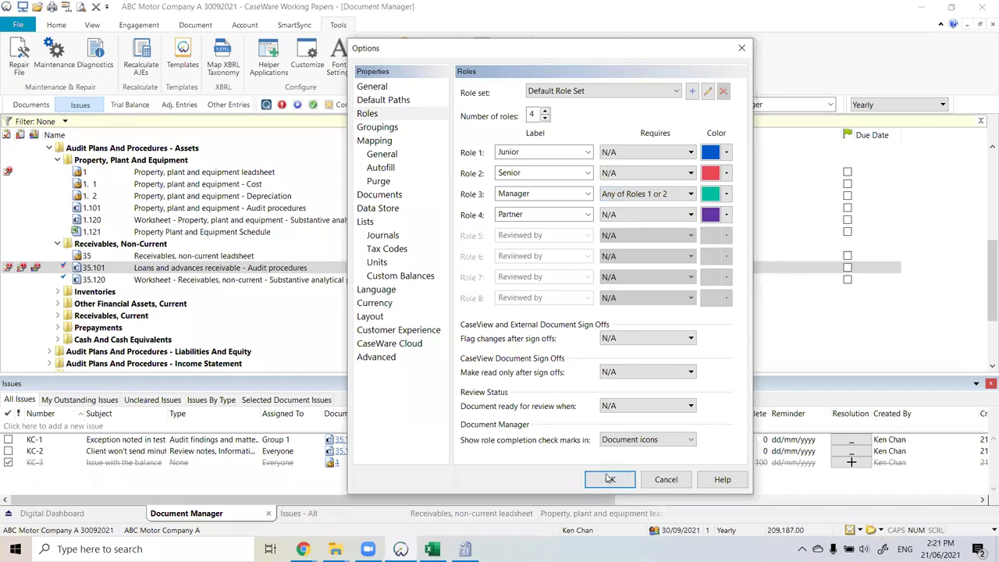
key("Return")
Step: Try to sign off document 35, Receivables, non-current leadsheet, in the Manager role without a Junior or Senior sign-off
left_click(141, 258)
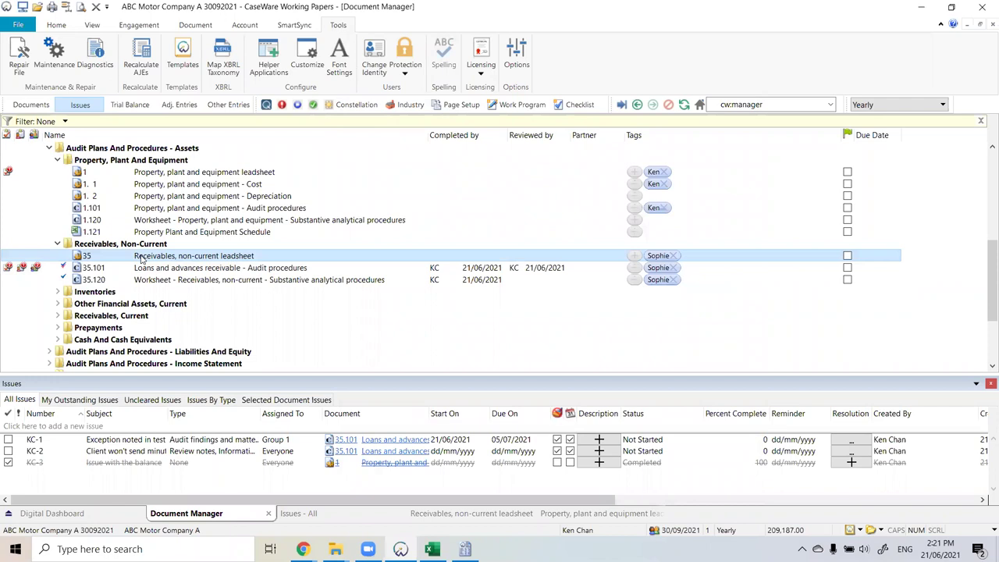
right_click(141, 257)
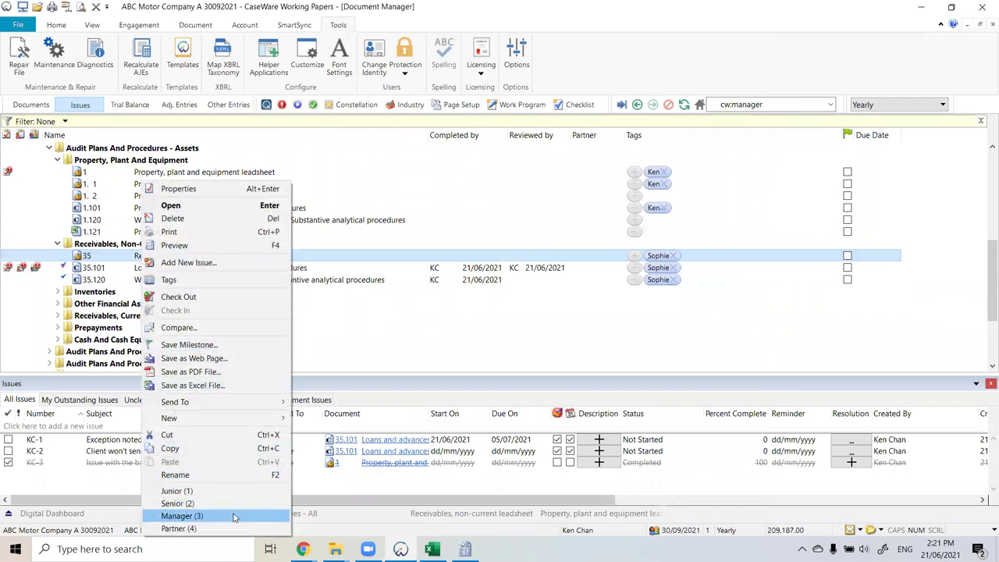
left_click(235, 517)
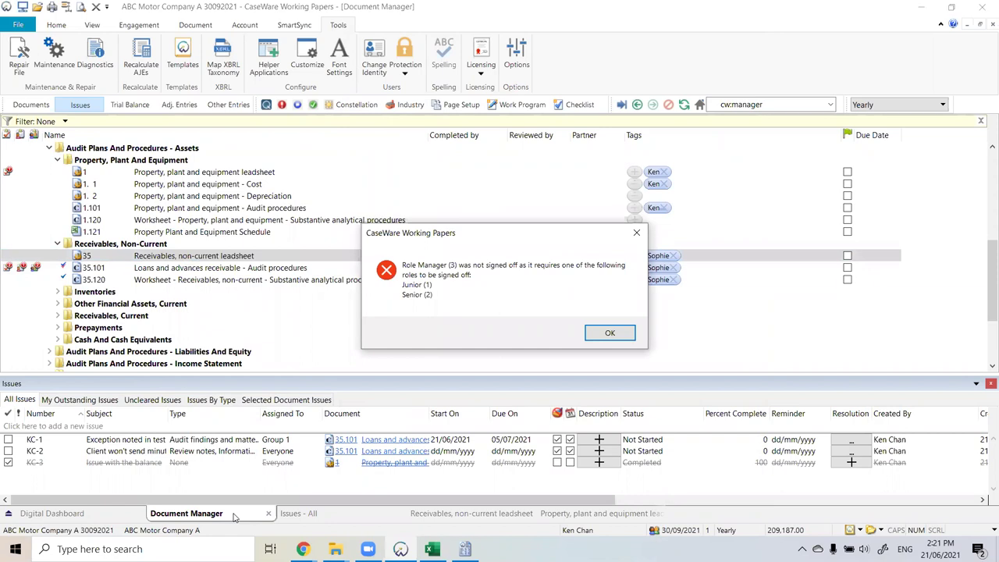
left_click(607, 333)
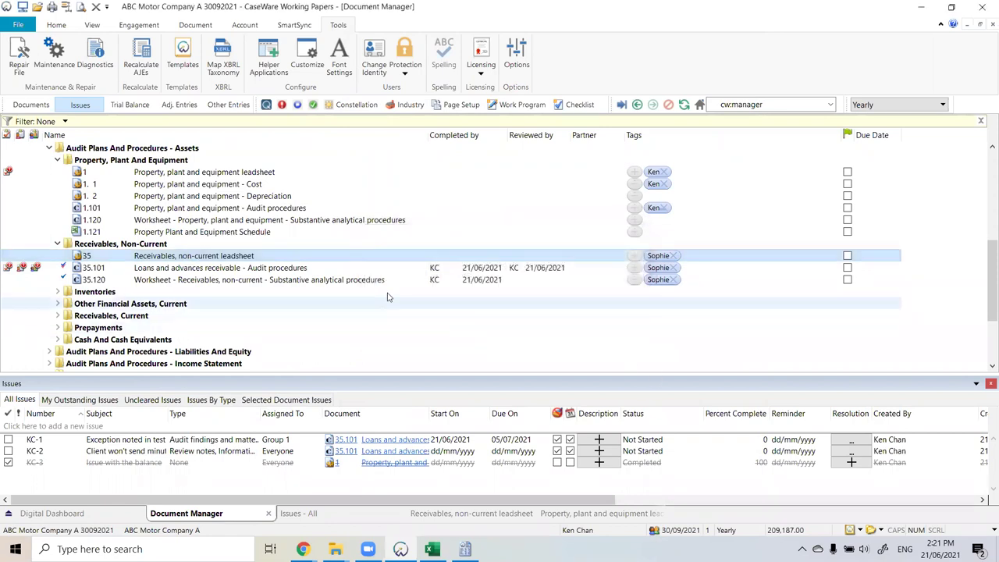
Step: Sign off document 35, Receivables, non-current leadsheet, first in the Junior role and then in the Manager role
right_click(208, 261)
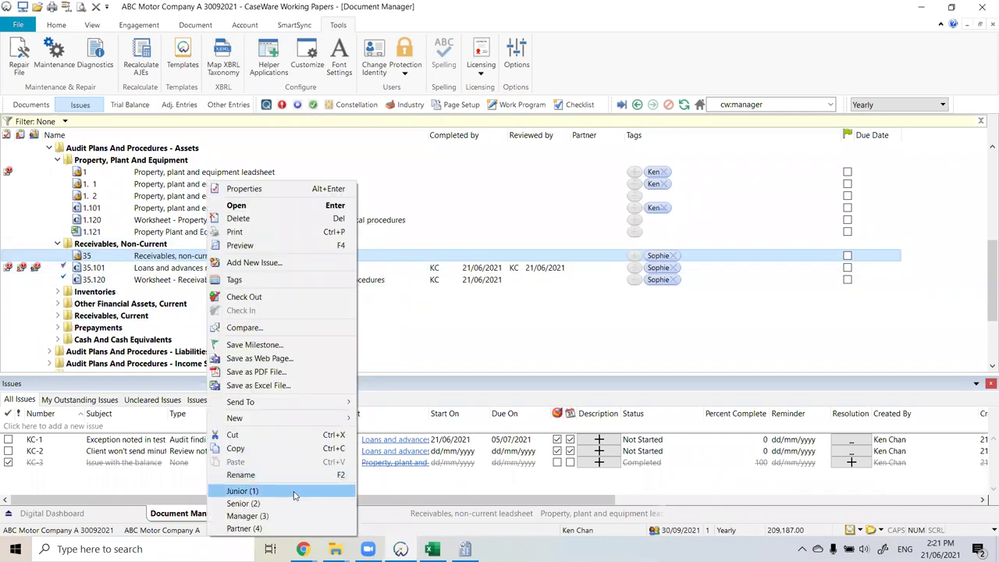
left_click(294, 491)
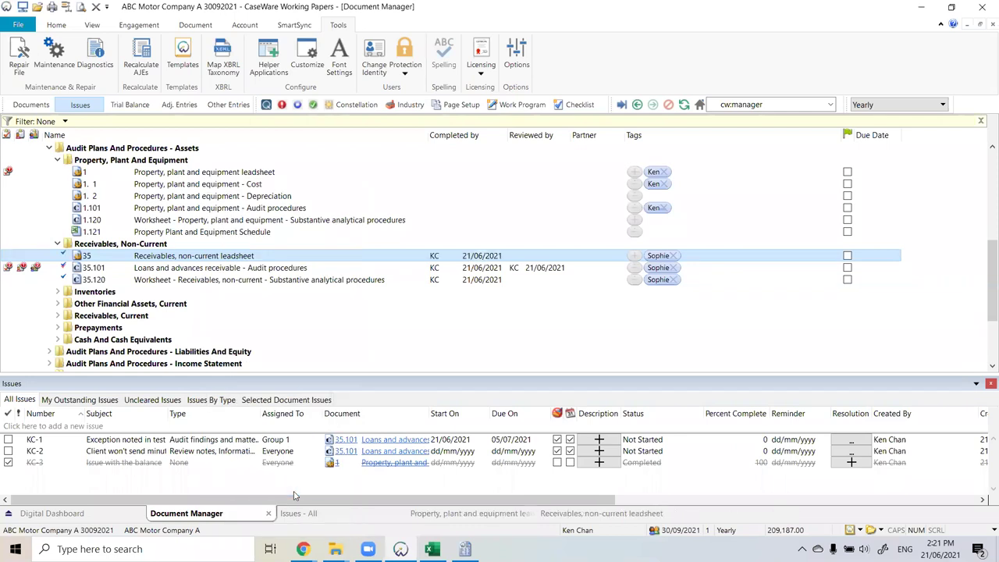
right_click(159, 259)
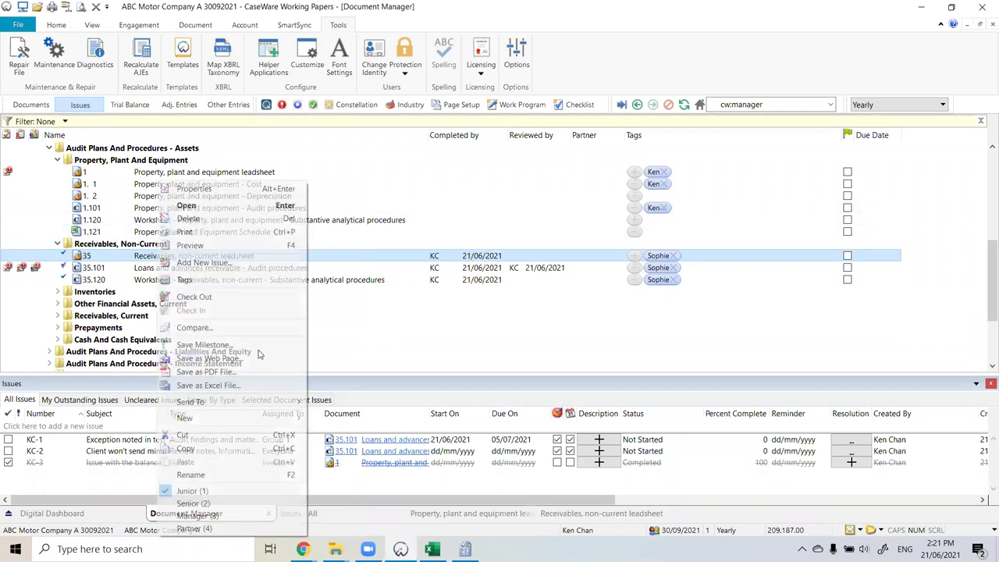
left_click(248, 517)
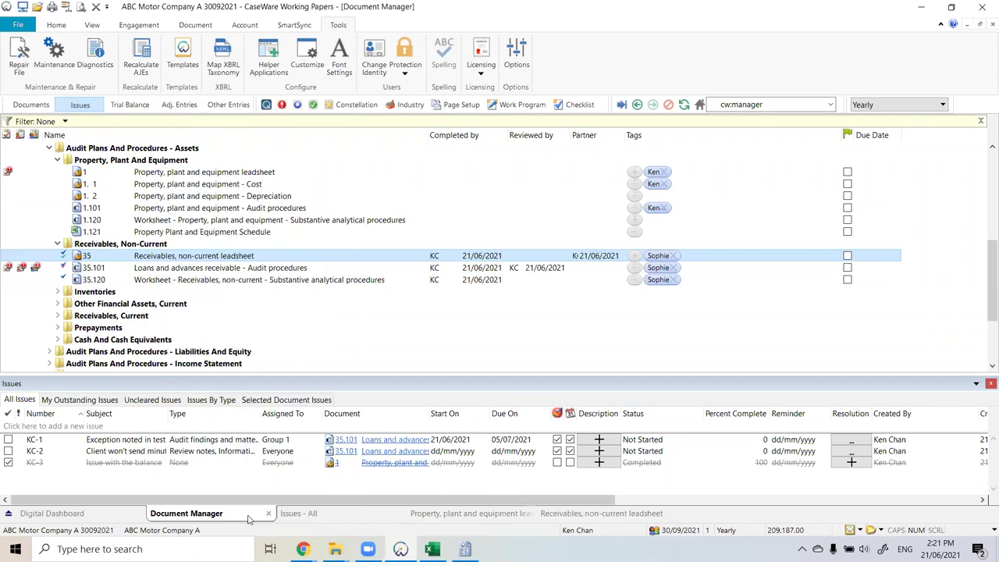
Step: Review the sign-off, review status and check mark settings in the role options, and close the options without changes
left_click(517, 56)
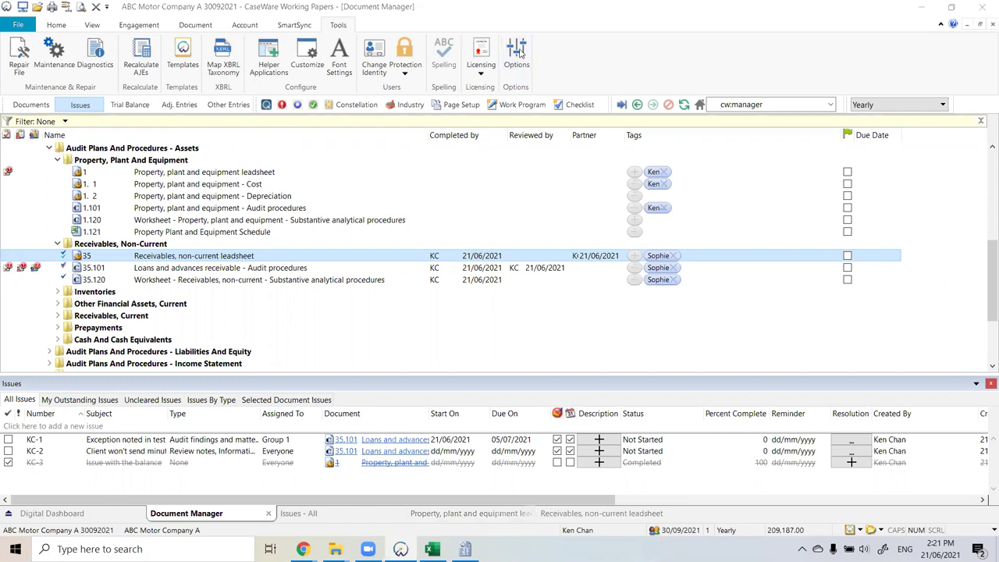
left_click(380, 114)
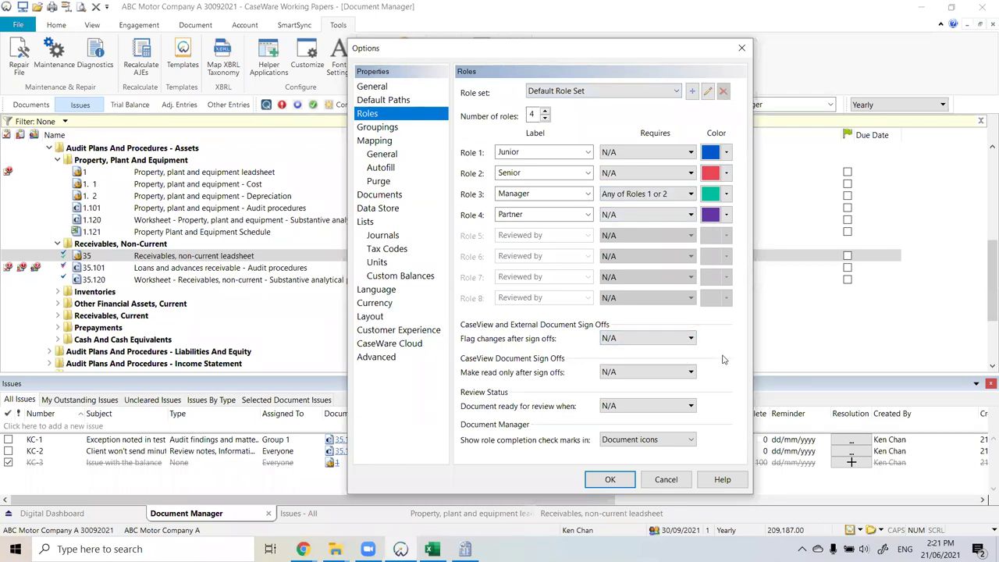
left_click(667, 479)
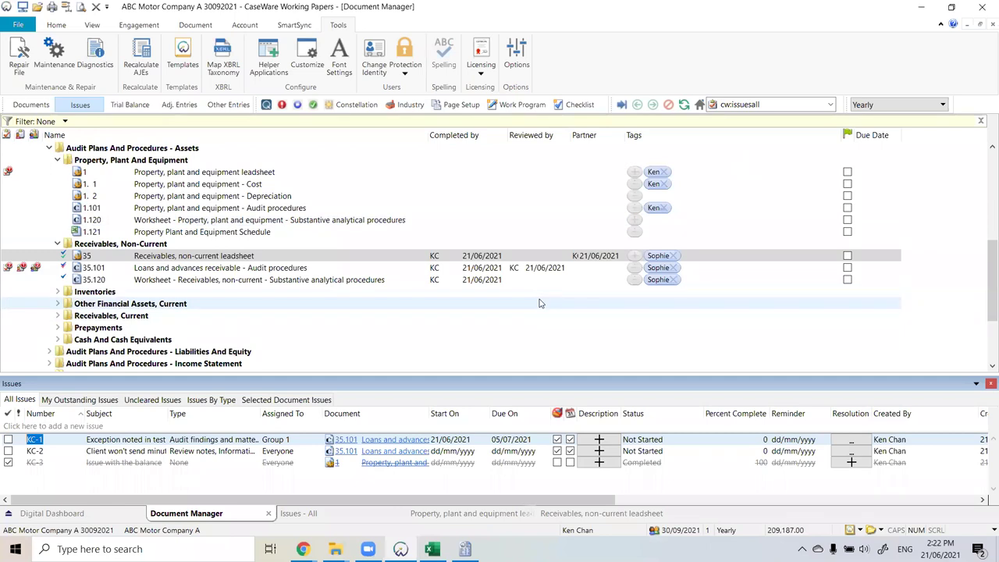
Step: Open Notepad and write "We are having a break. Please return at 1:30 pm local time."
key("super")
type("note")
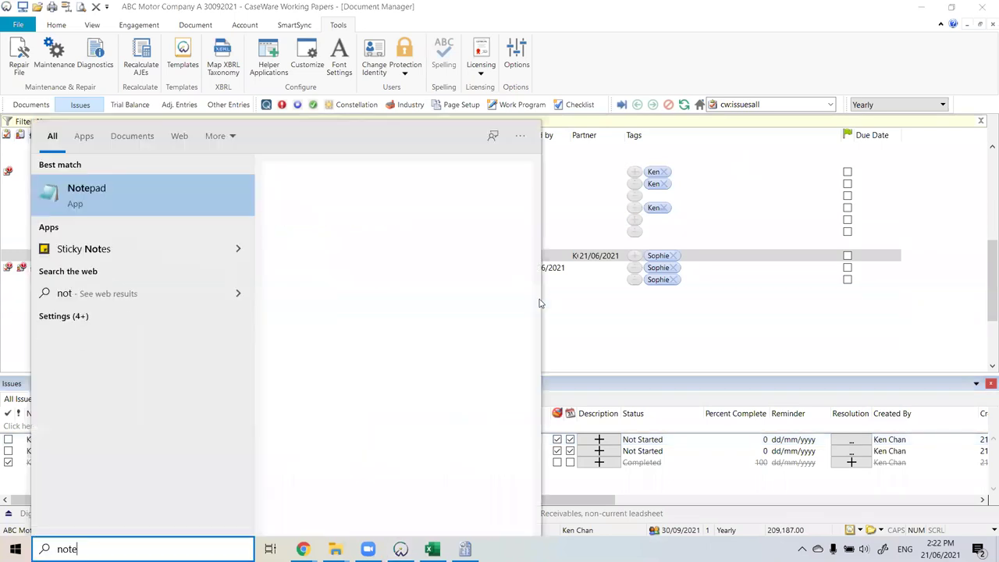
key("Return")
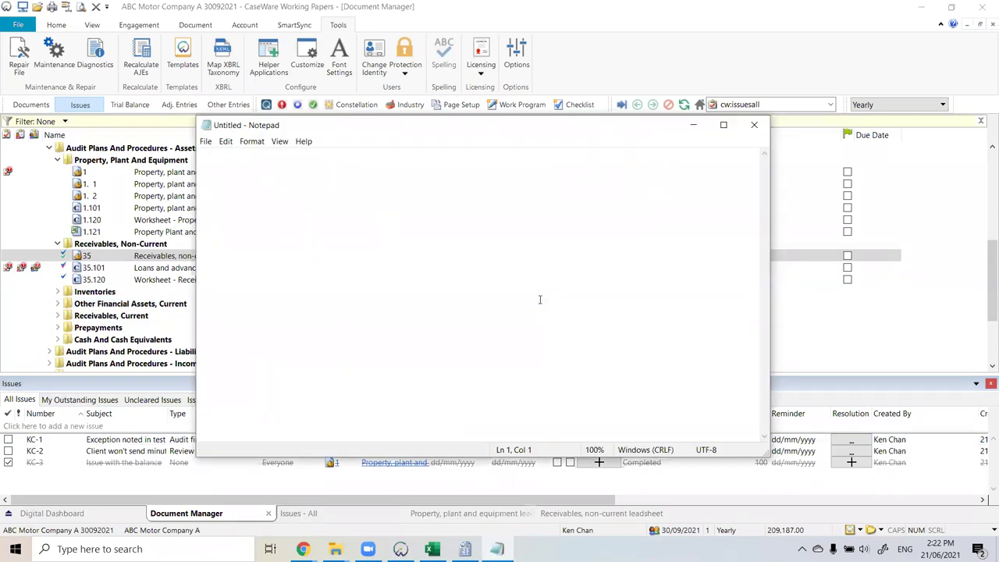
type("We are havin")
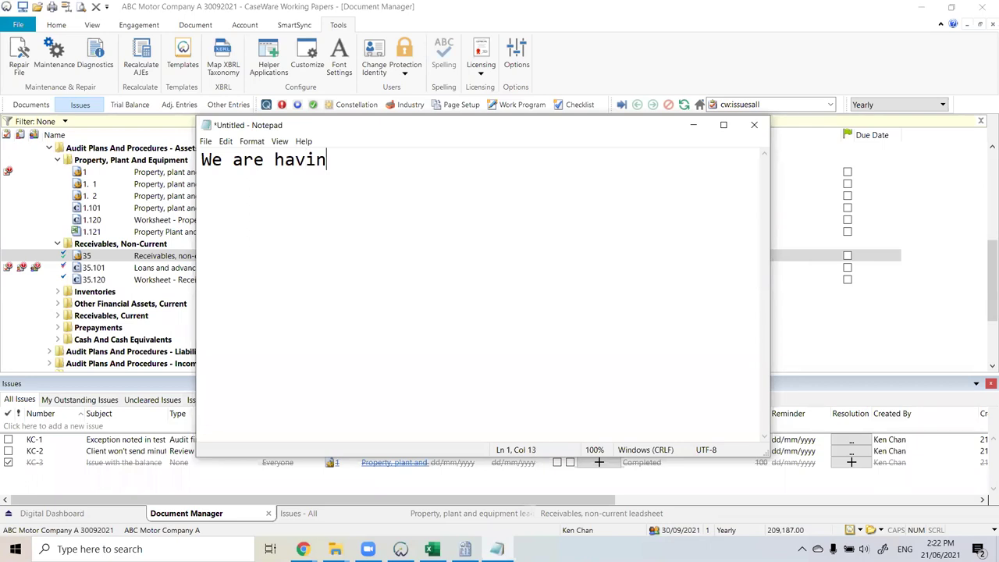
type("g a break")
key("BackSpace")
type(". I")
key("BackSpace")
type("Pl")
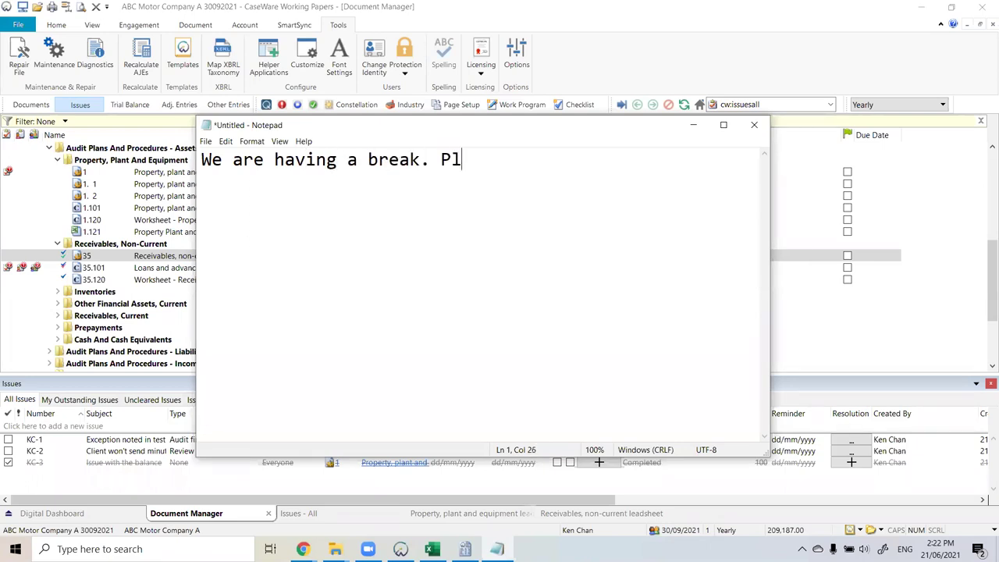
type("ease return at 1:30 pm local time.")
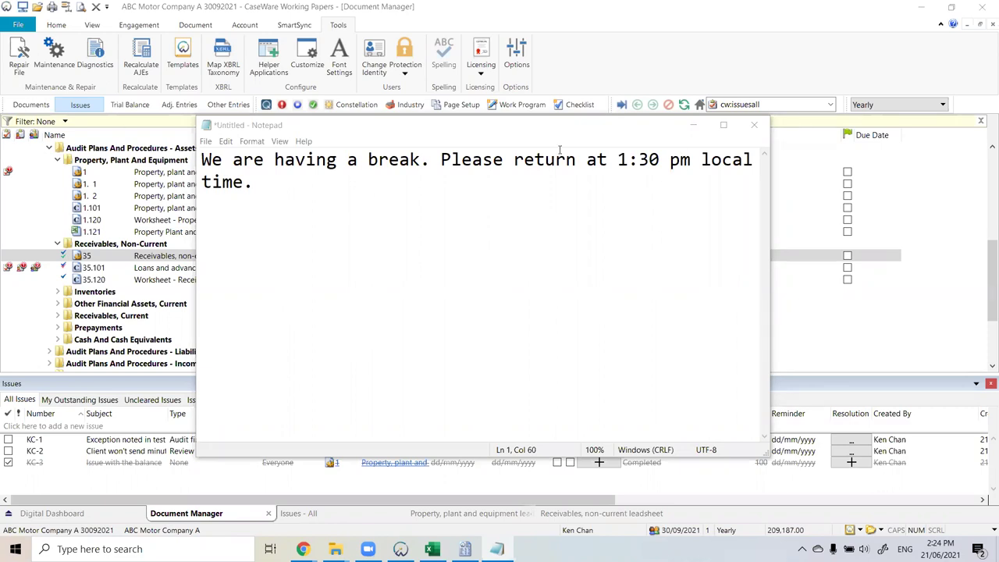
Step: Correct the return time in the break notice to 12:30 pm and highlight it
left_click(630, 160)
type("2")
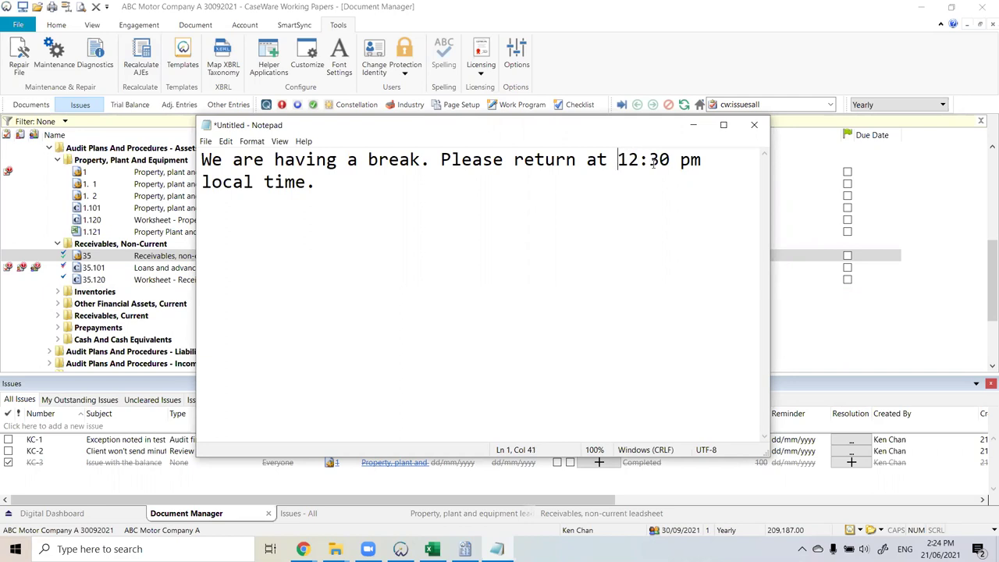
left_click_drag(618, 160, 712, 165)
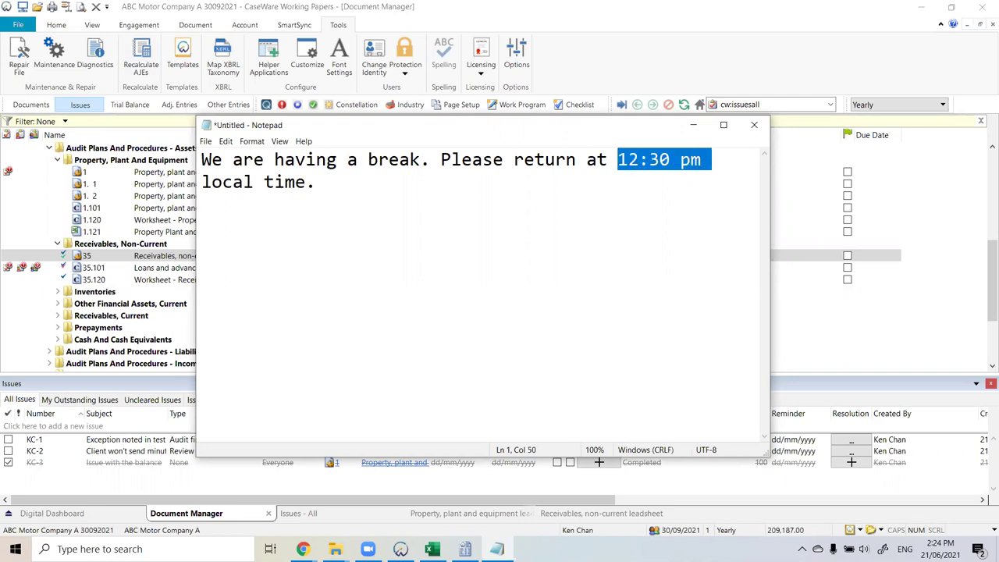
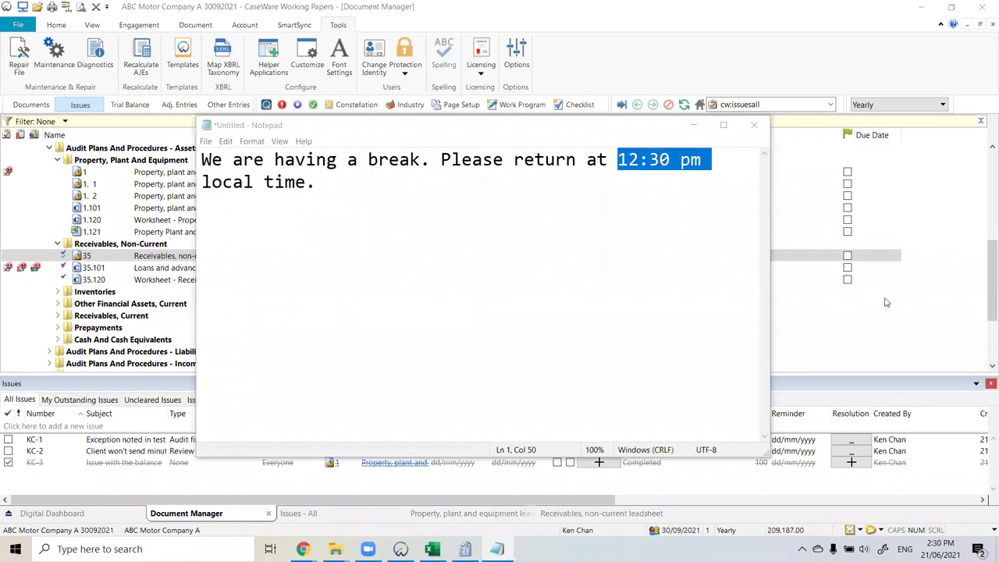
Step: Close the Notepad break notice without saving, and show the Digital Dashboard without the Issues pane
left_click(755, 127)
left_click(522, 276)
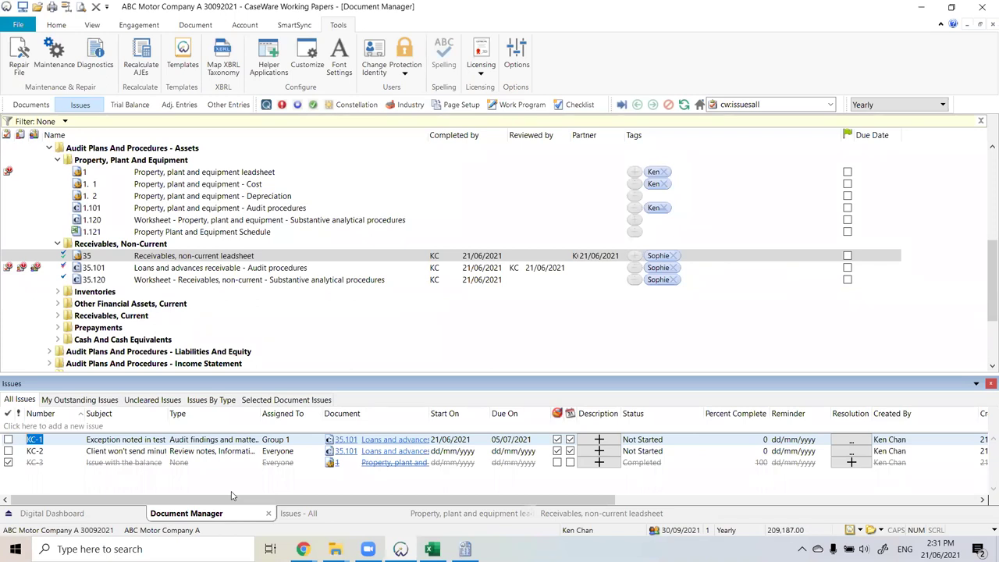
left_click(65, 514)
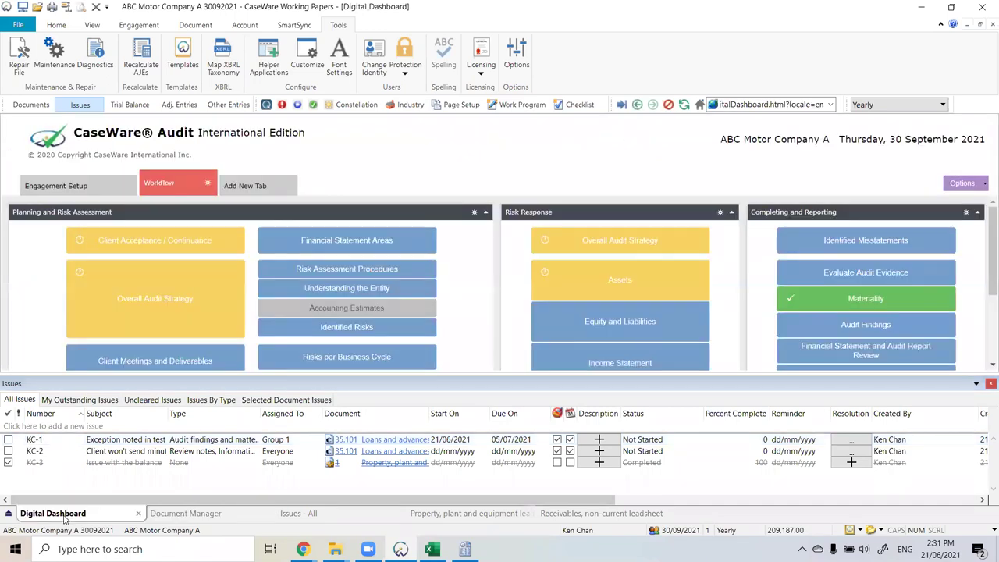
left_click(80, 104)
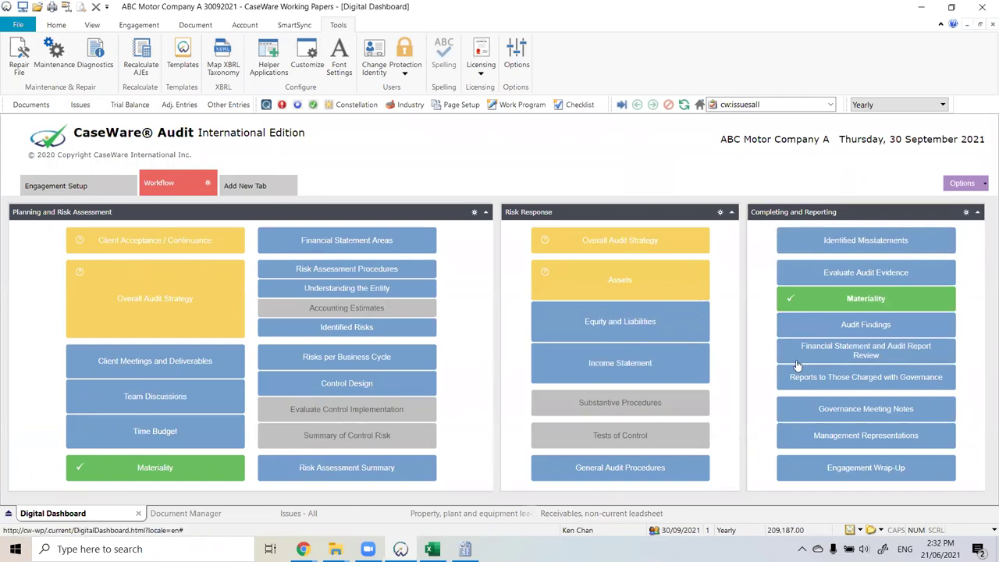
Step: In the Document Manager, collapse the Assets folder and select the six folders from Planning through Audit Plans And Procedures - Income Statement
left_click(30, 106)
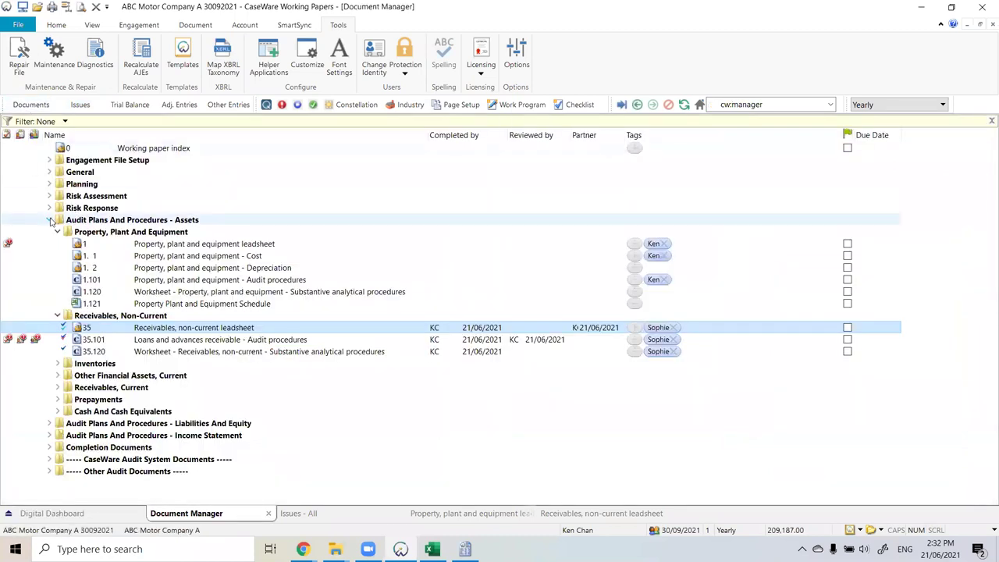
left_click(50, 220)
left_click(79, 174)
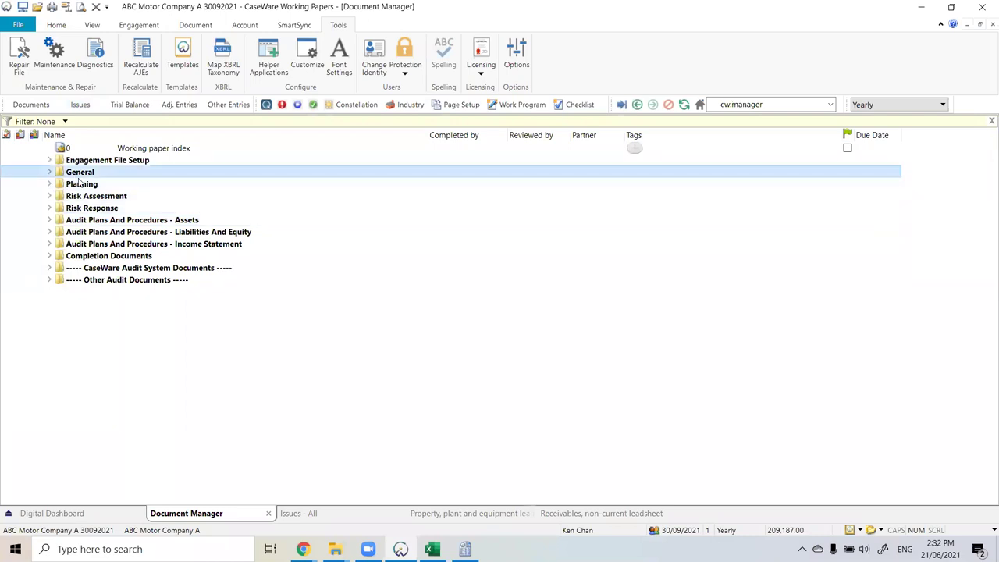
left_click(79, 184)
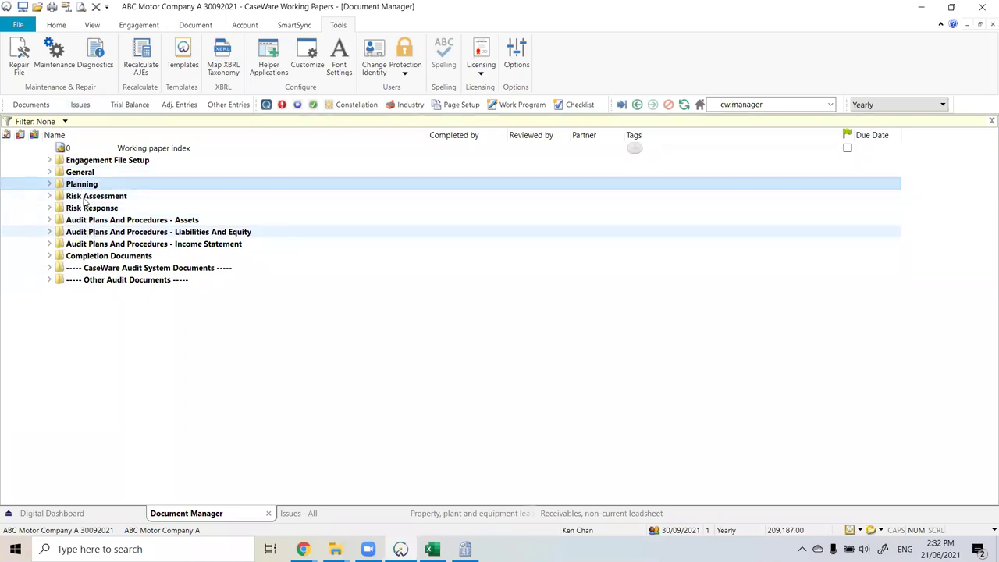
left_click(85, 196, "ctrl")
left_click(90, 208, "ctrl")
left_click(109, 220, "ctrl")
left_click(114, 242, "ctrl")
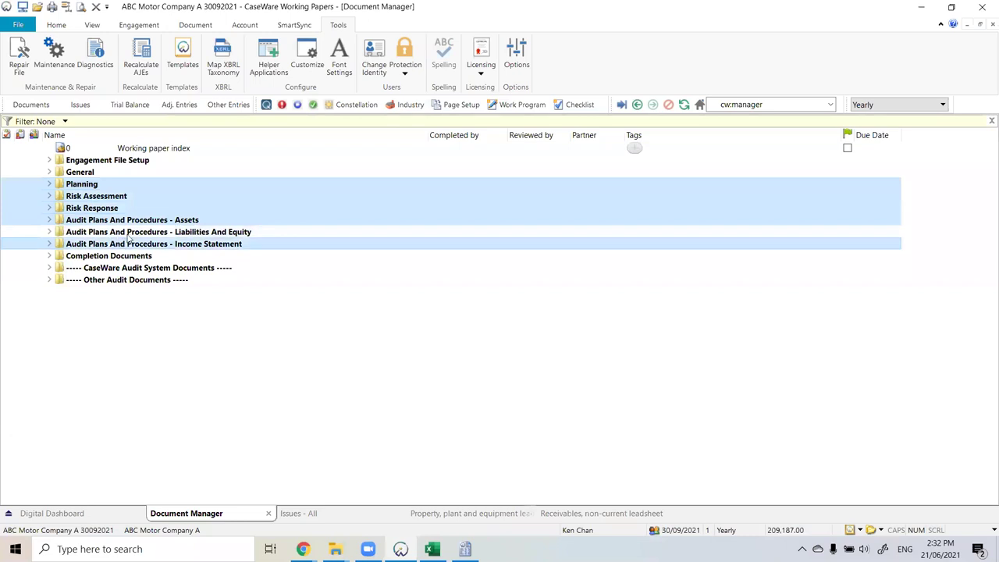
left_click(133, 232, "ctrl")
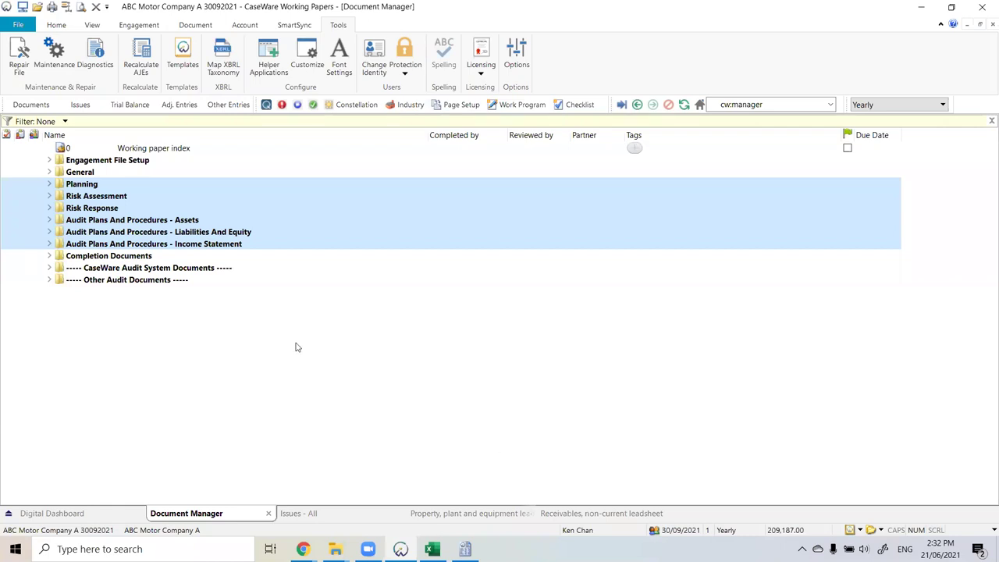
Step: Expand the Assets audit plans folder and examine the documents in Property, Plant And Equipment and Receivables, Non-Current
left_click(50, 221)
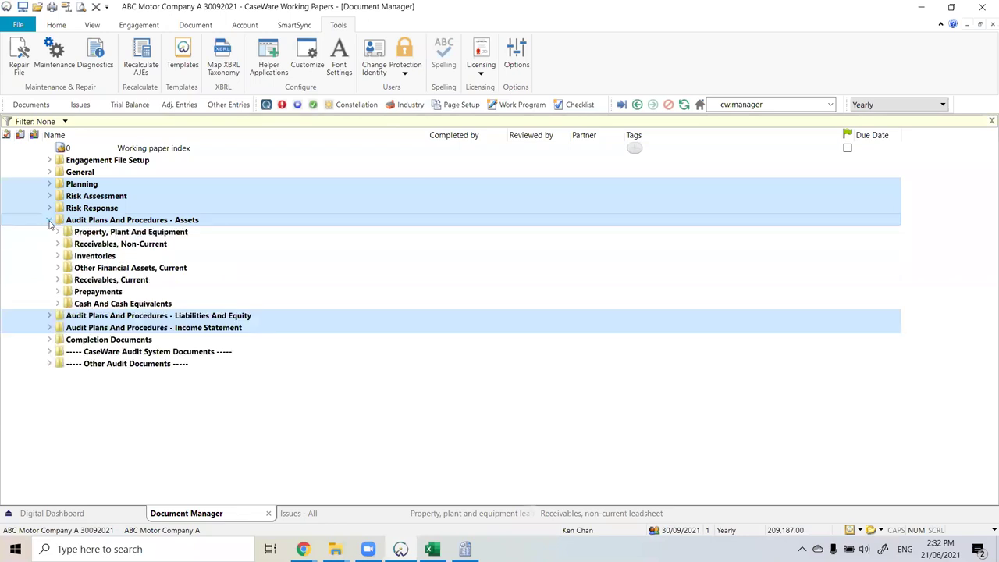
left_click(59, 233)
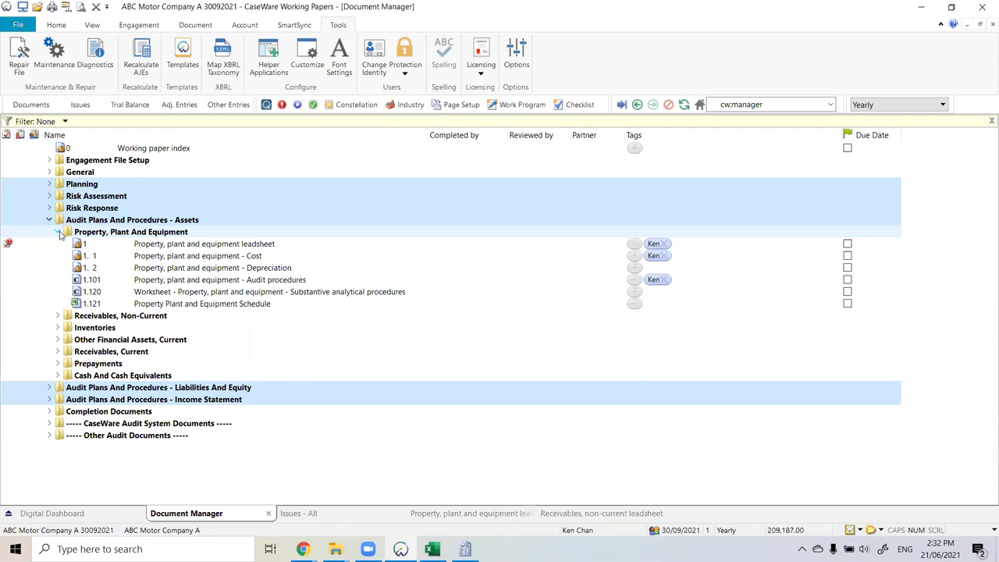
left_click(61, 234)
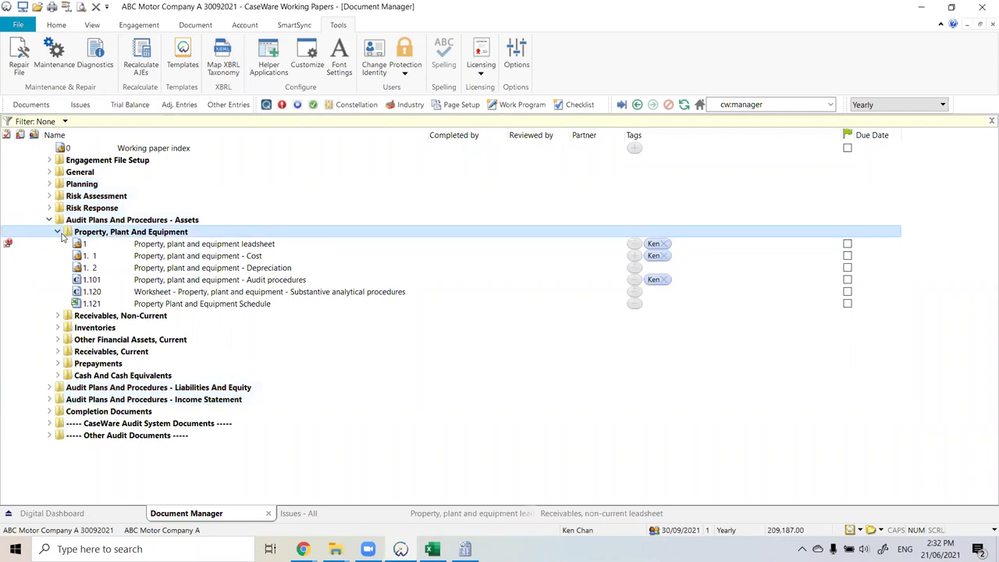
left_click(63, 234)
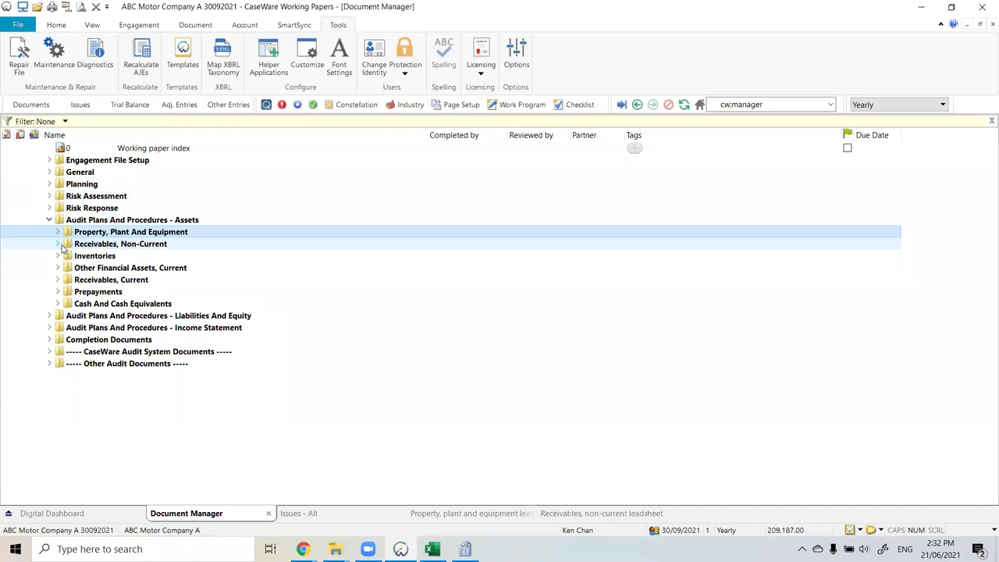
left_click(59, 245)
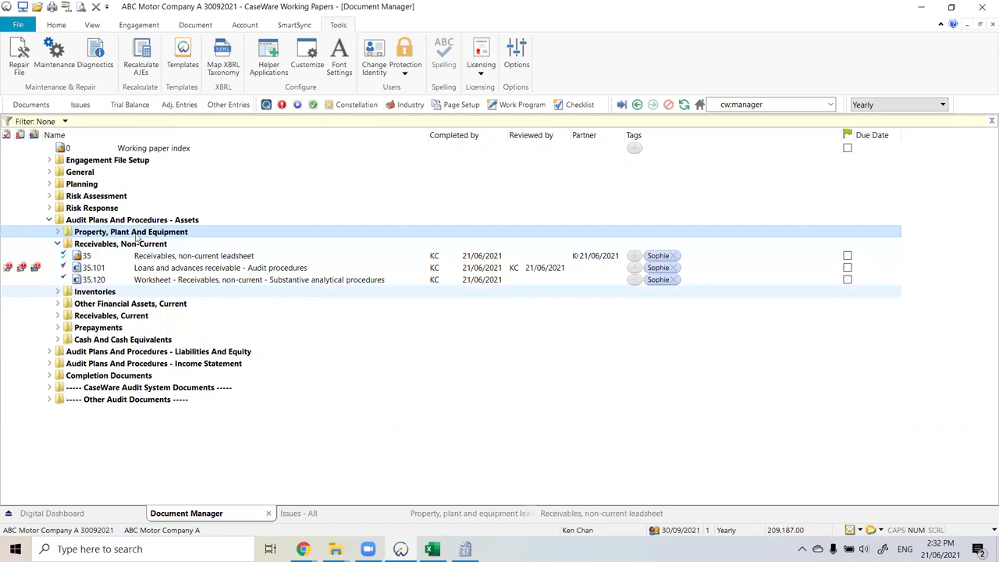
left_click(57, 232)
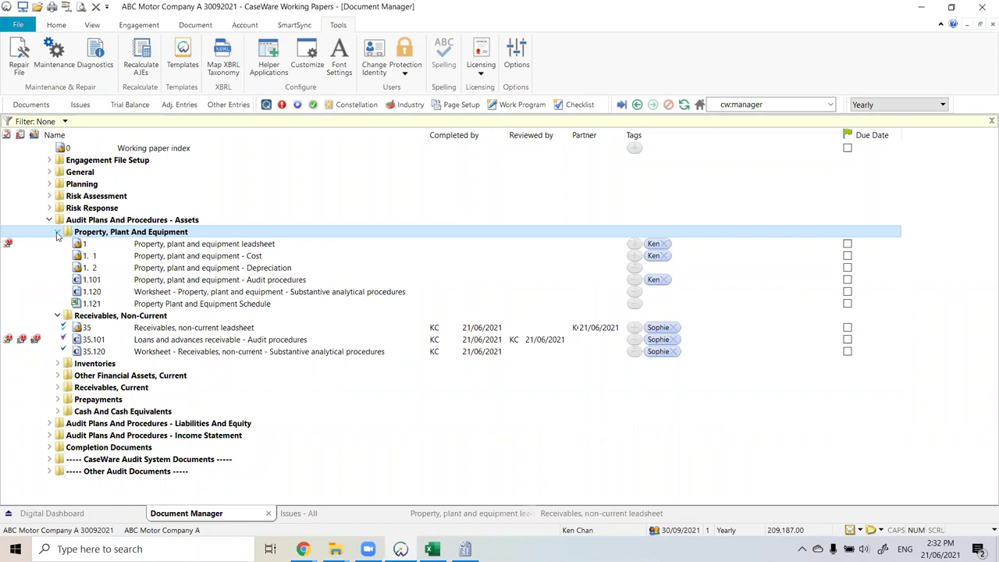
Step: Examine the documents in the Inventories folder and collapse the expanded subfolders under Assets
left_click(57, 363)
scroll(64, 367, "down", 1)
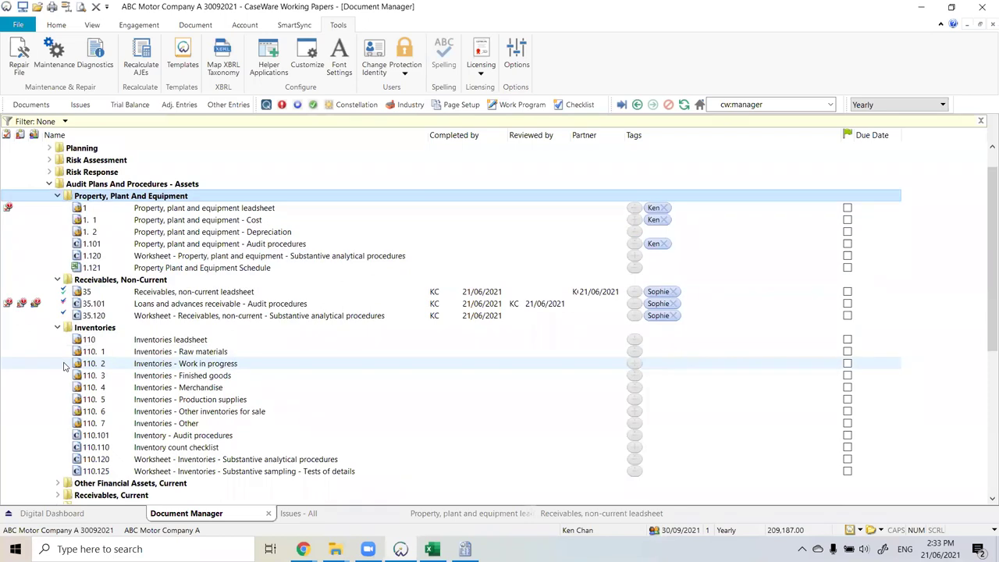
scroll(65, 366, "down", 2)
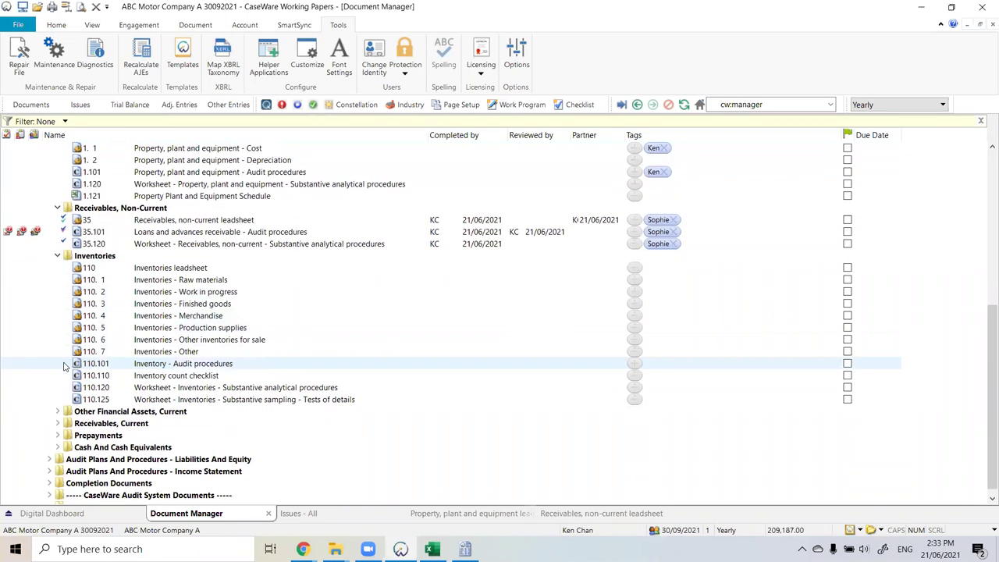
left_click(57, 424)
left_click(57, 207)
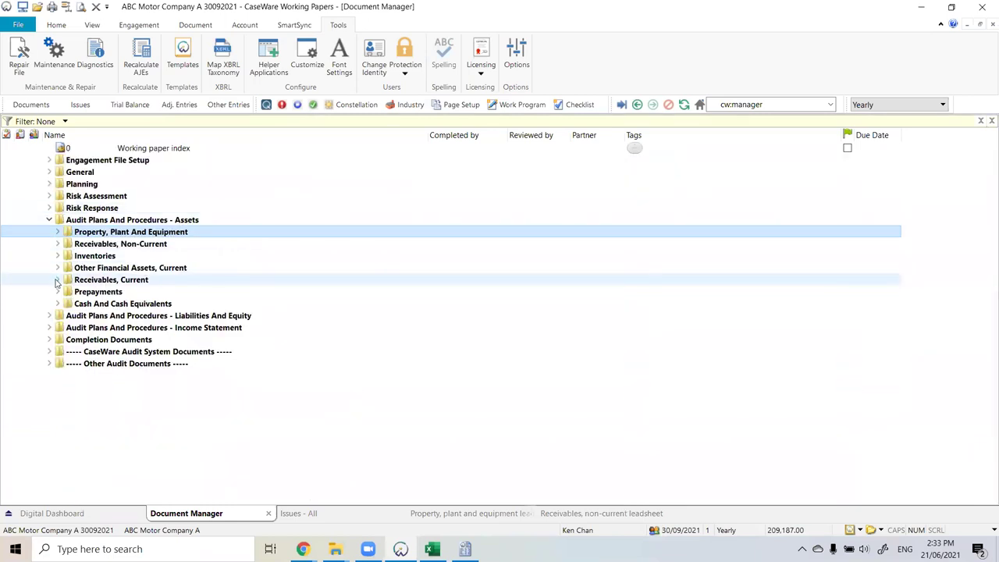
Step: Expand Receivables, Current and Inventories and select both substantive sampling worksheets, 130.125 and 110.125
left_click(57, 280)
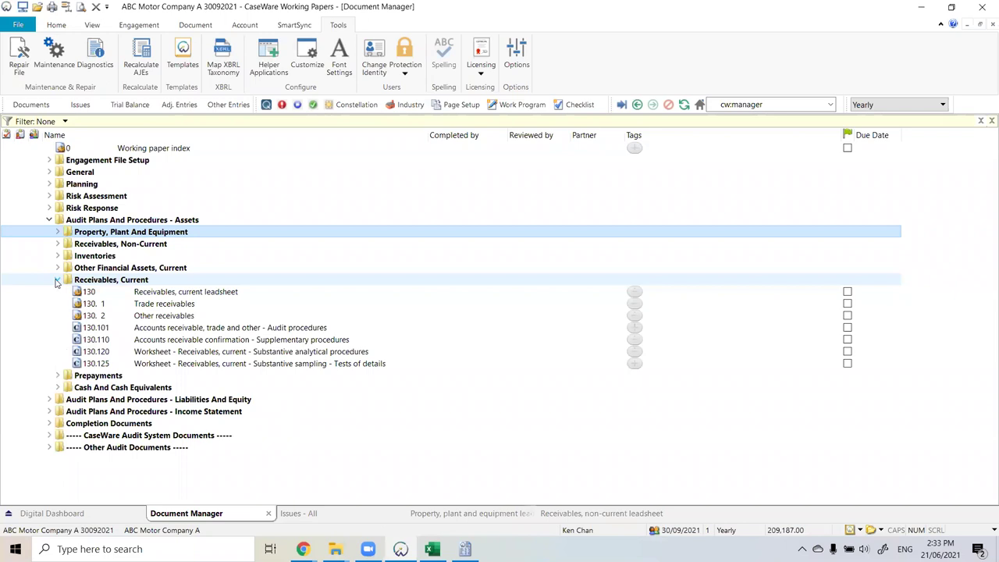
left_click(128, 365)
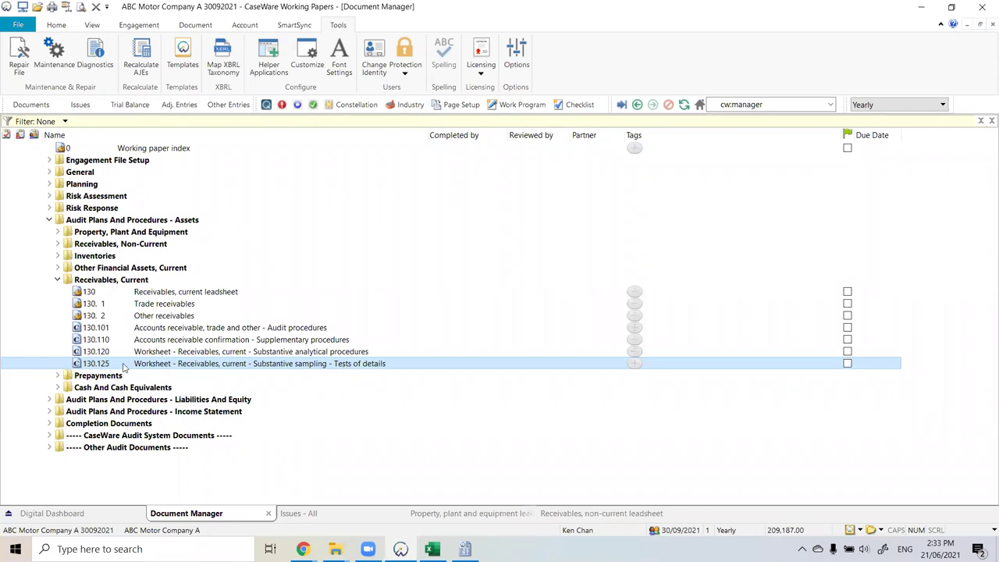
left_click(57, 258)
scroll(168, 309, "down", 3)
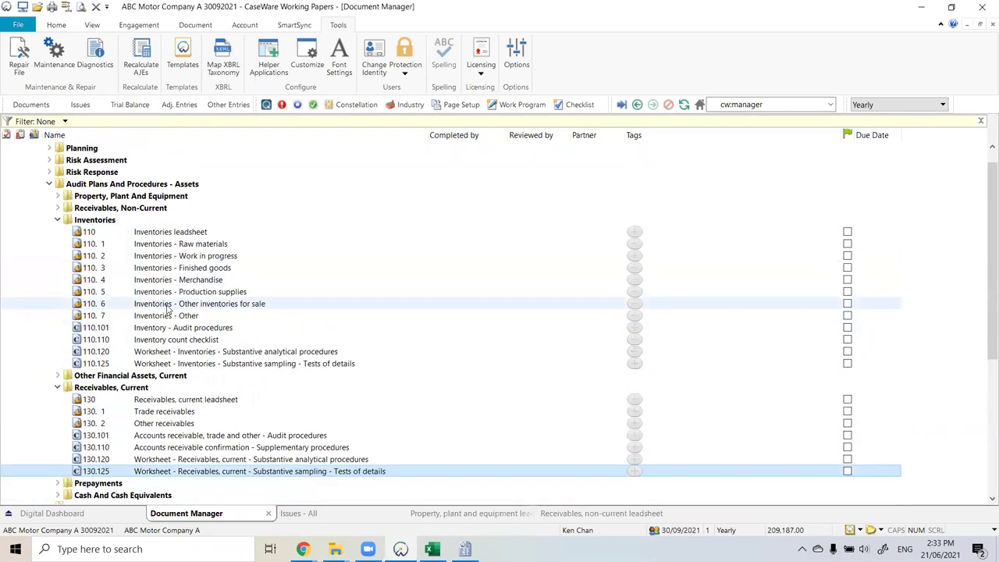
scroll(166, 309, "down", 1)
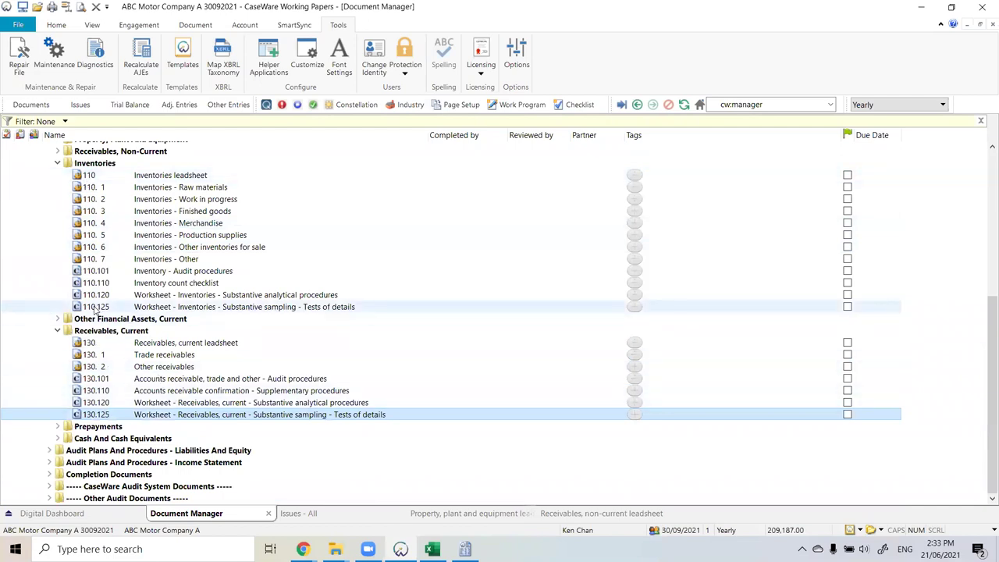
left_click(95, 308, "ctrl")
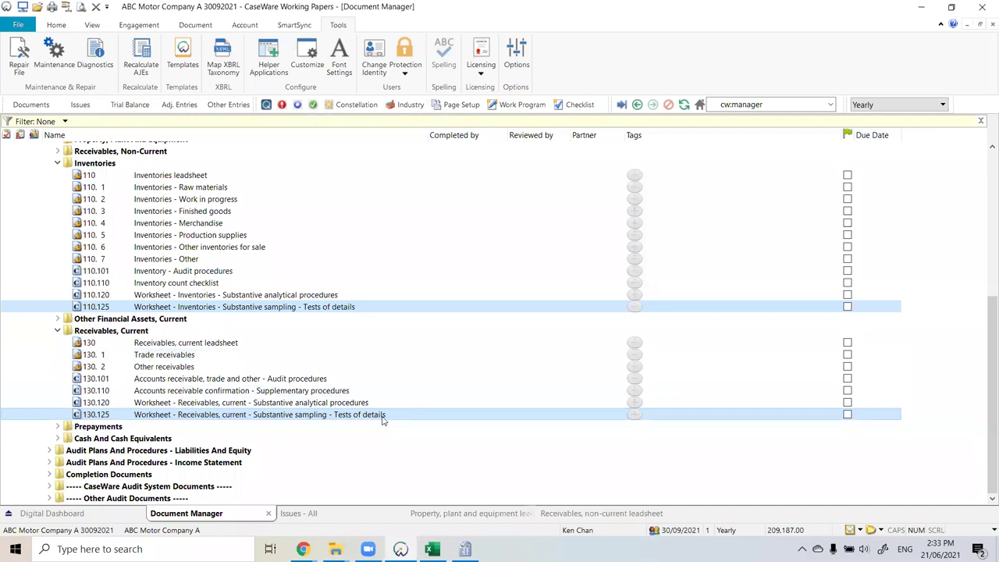
Step: Check the Property, Plant And Equipment and Receivables, Non-Current folders for substantive sampling worksheets, and collapse both folders
scroll(43, 185, "up", 1)
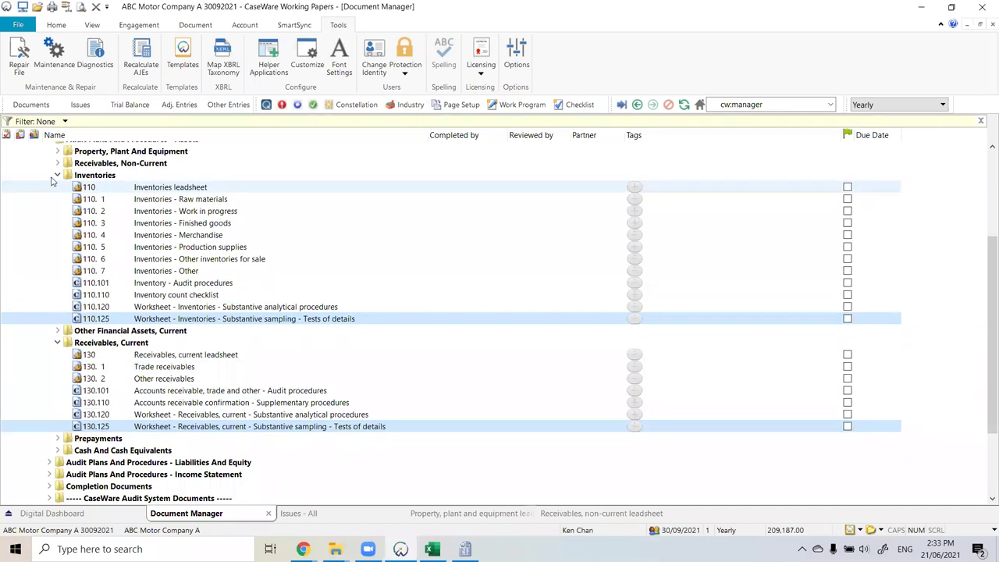
left_click(57, 175)
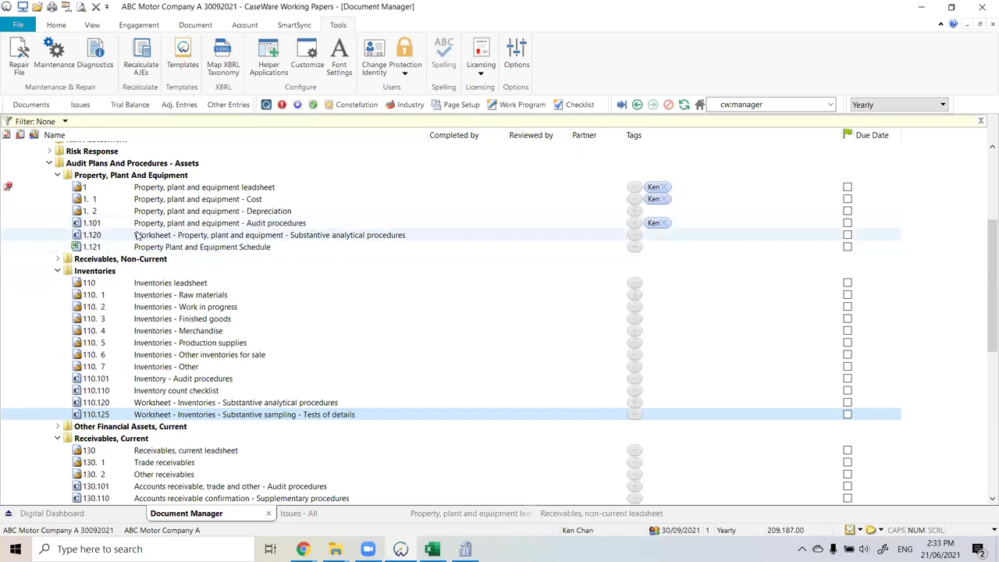
left_click(57, 259)
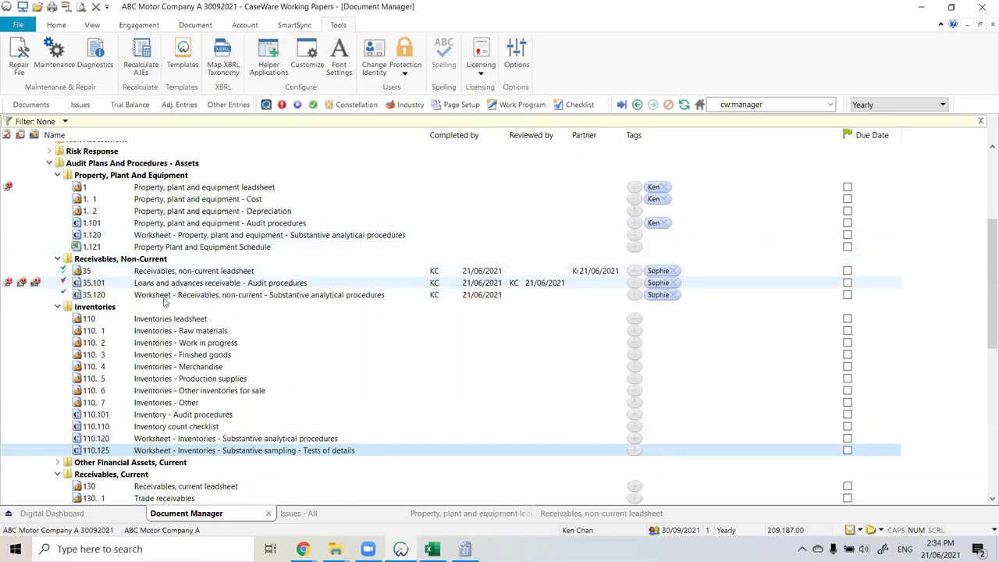
left_click(57, 259)
left_click(57, 174)
scroll(168, 308, "down", 1)
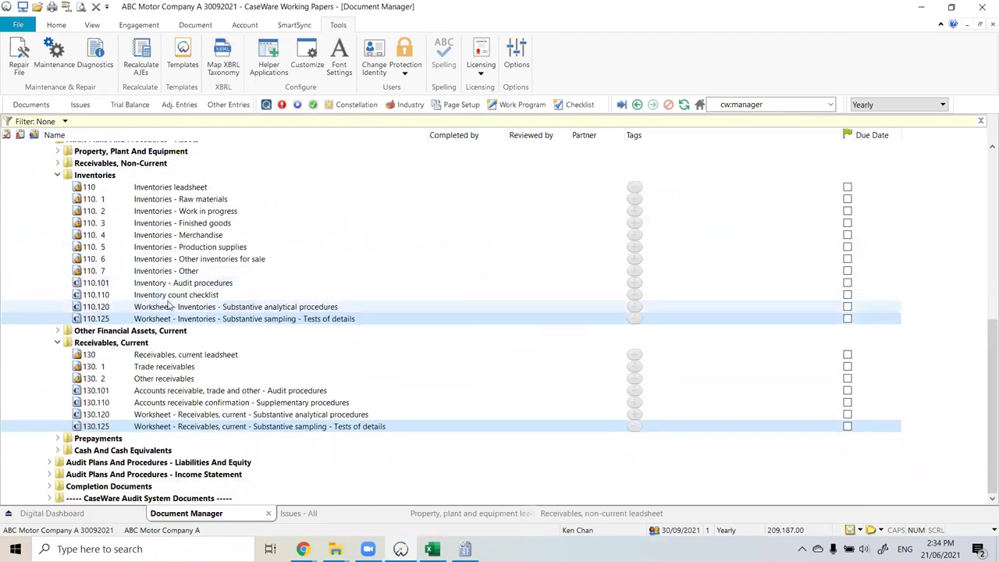
Step: Look through the Property, Plant And Equipment and Receivables, Current folders in the AuditINT document library, select worksheet 130.125, and close without adding anything
left_click(181, 27)
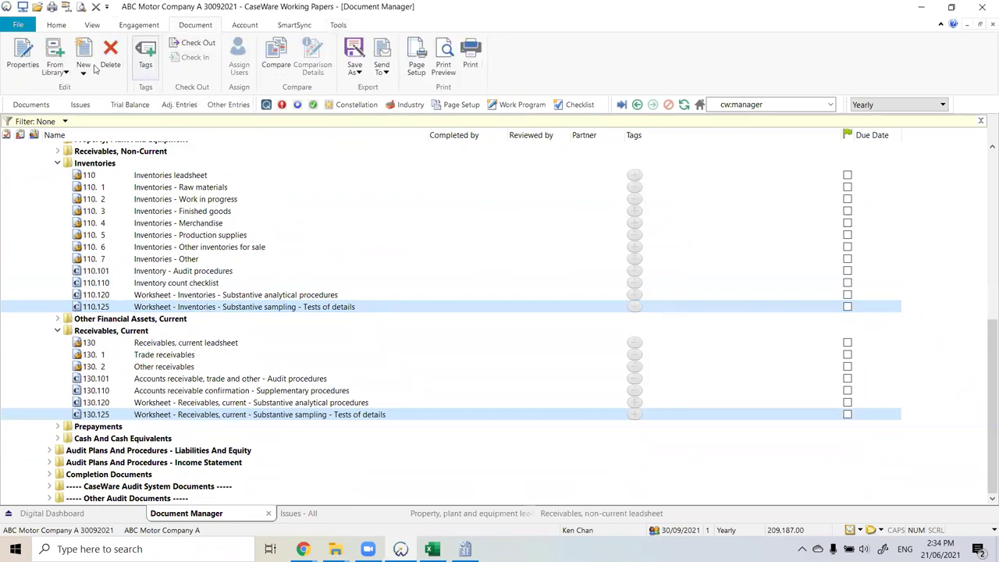
left_click(54, 51)
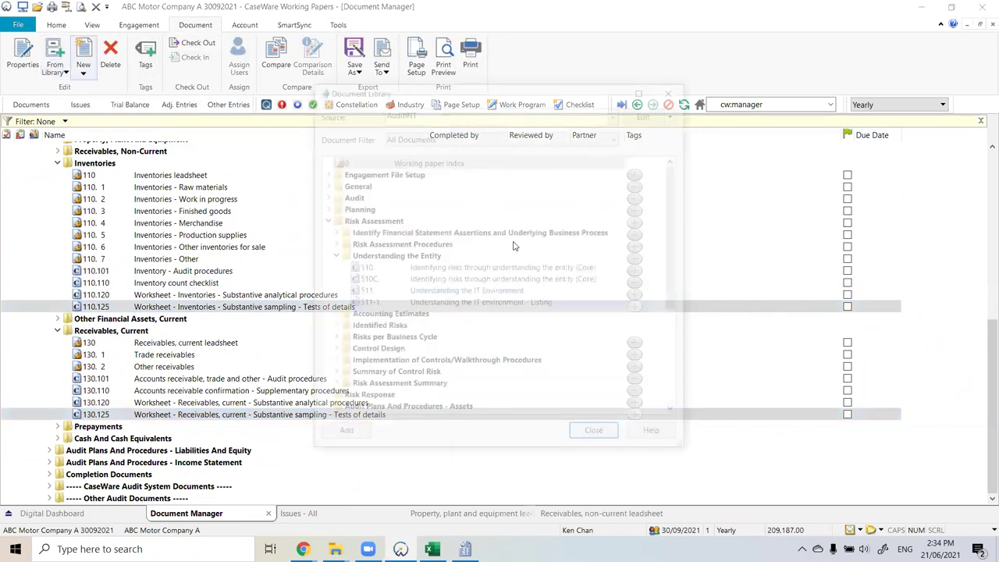
left_click(332, 256)
scroll(343, 312, "down", 1)
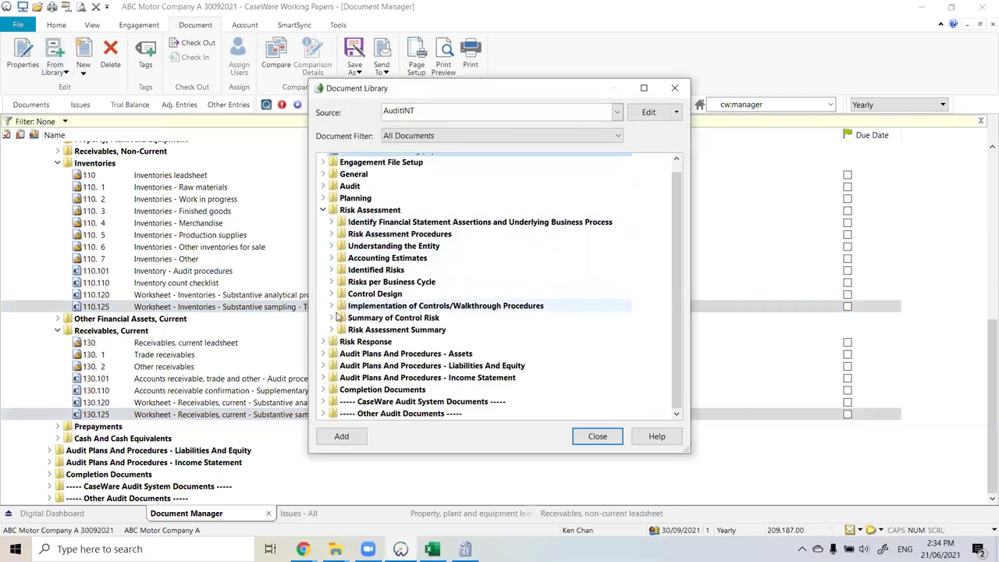
double_click(353, 346)
scroll(353, 343, "down", 2)
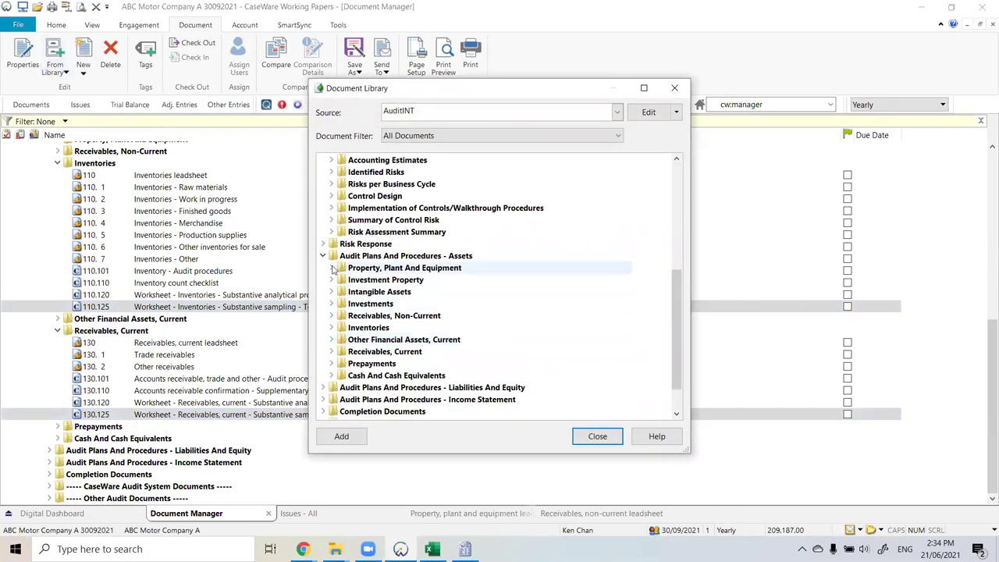
left_click(332, 268)
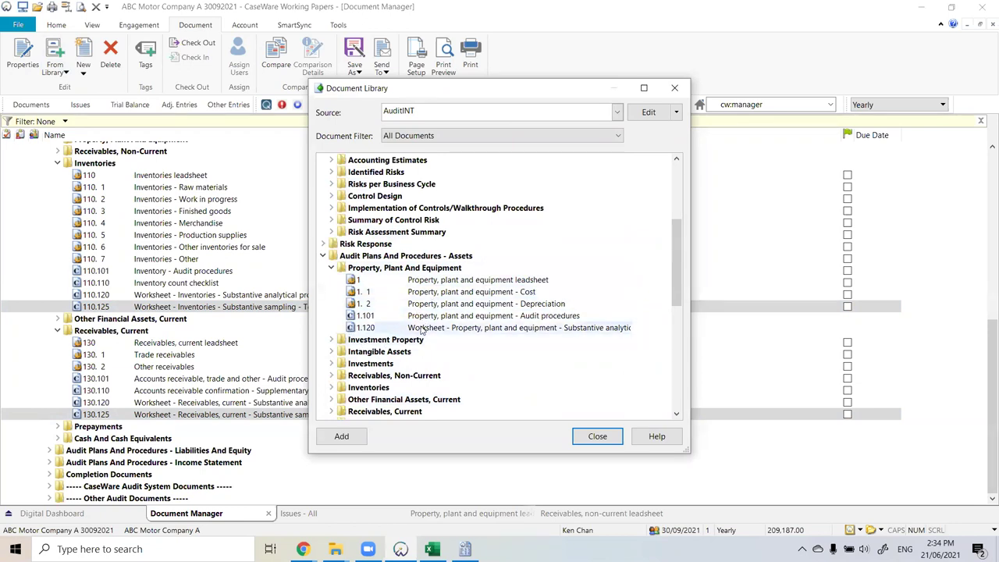
scroll(422, 331, "down", 2)
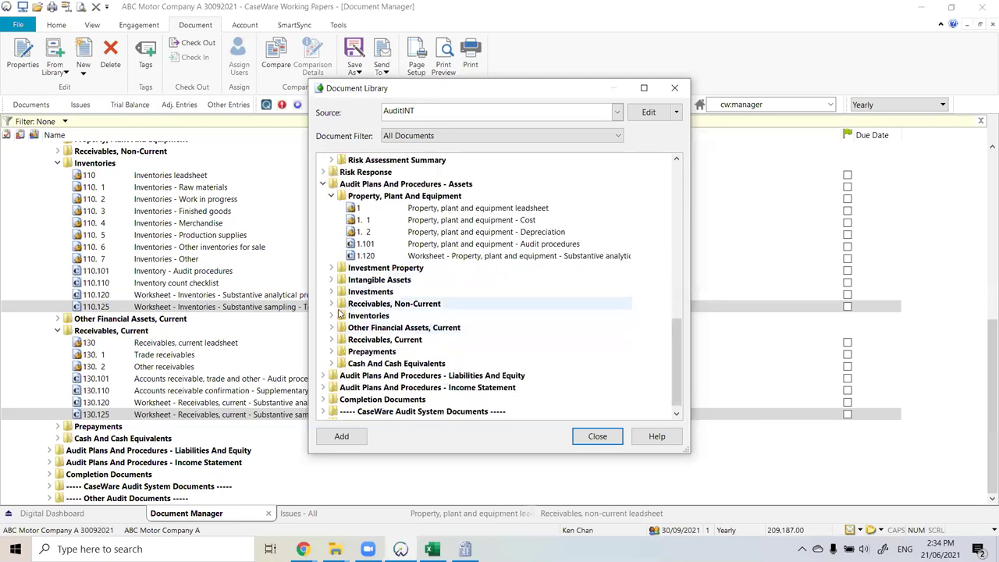
left_click(331, 340)
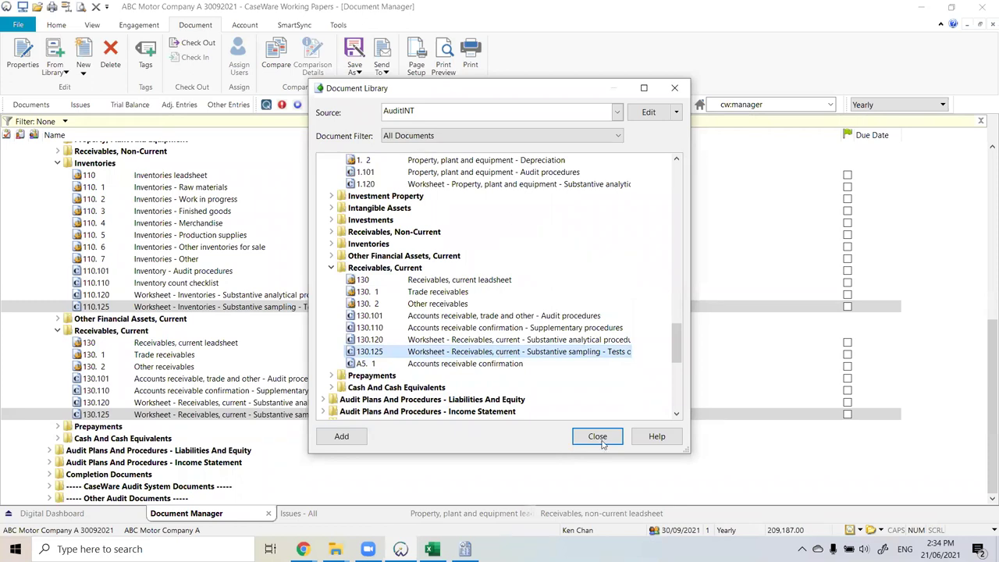
left_click(603, 442)
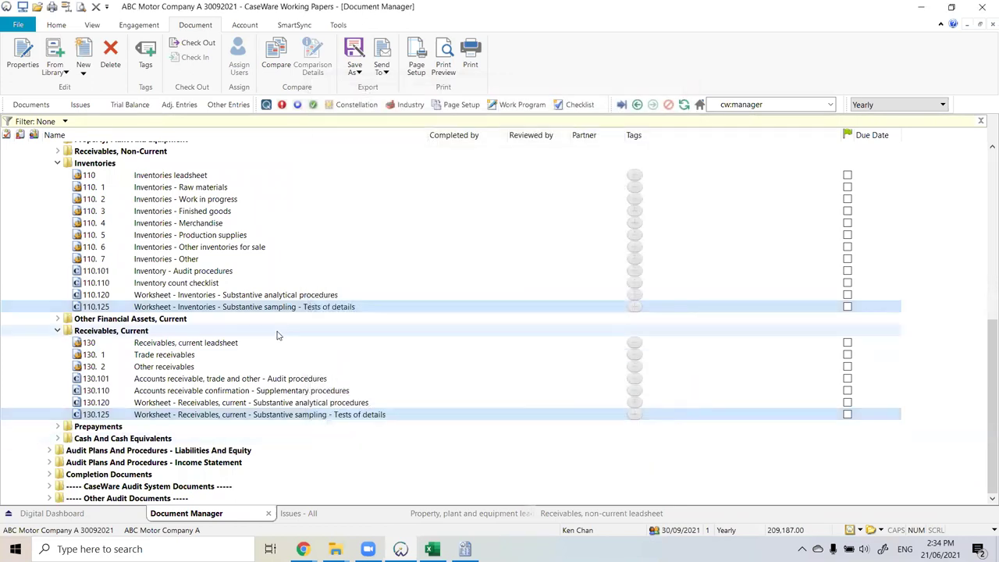
Step: Open worksheet 130.125, Receivables, current - Substantive sampling - Tests of details, and read through its Document Guidance section
left_click(248, 418)
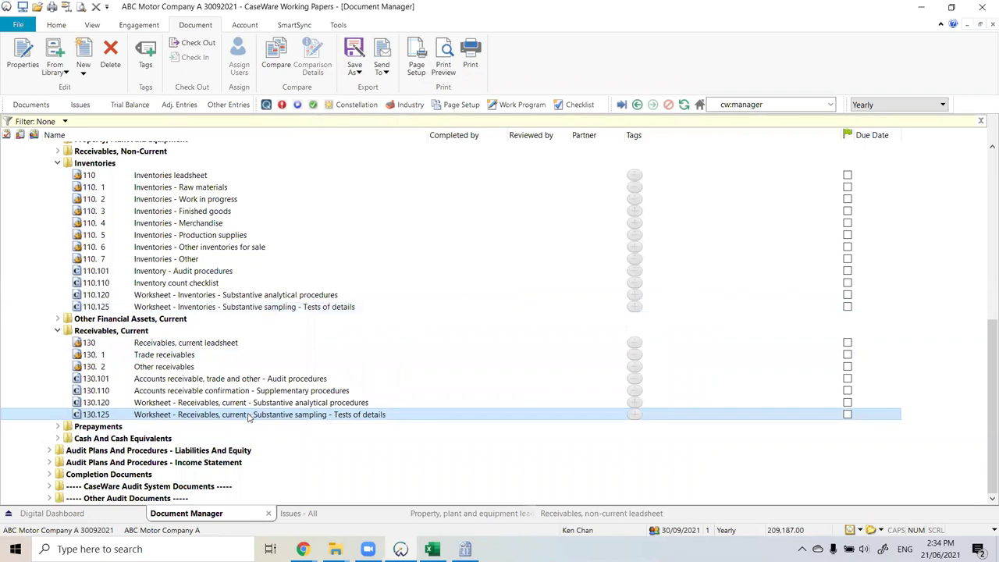
double_click(248, 418)
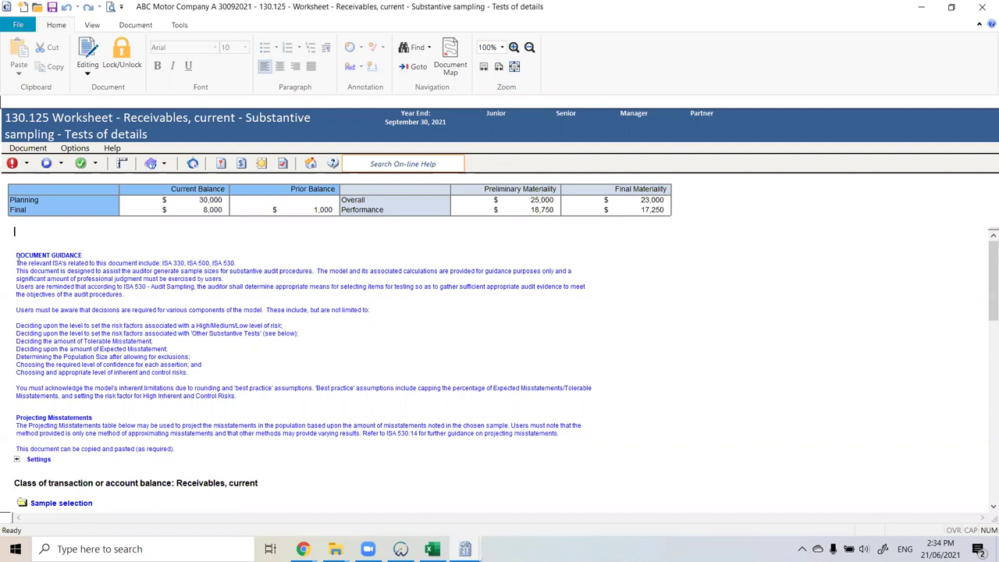
left_click_drag(17, 263, 266, 285)
left_click(227, 279)
left_click_drag(127, 295, 36, 263)
left_click(172, 303)
scroll(324, 280, "down", 1)
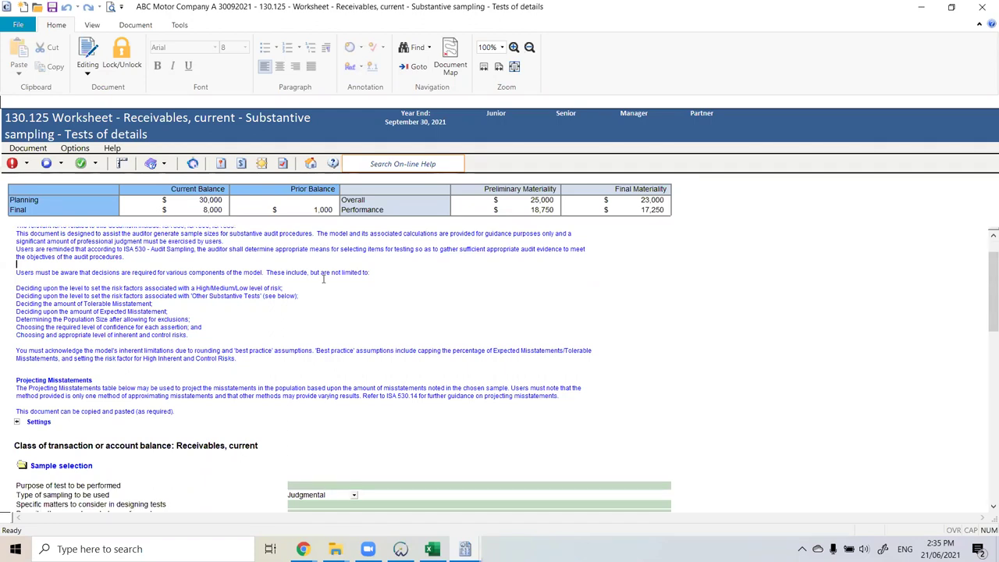
scroll(146, 360, "down", 2)
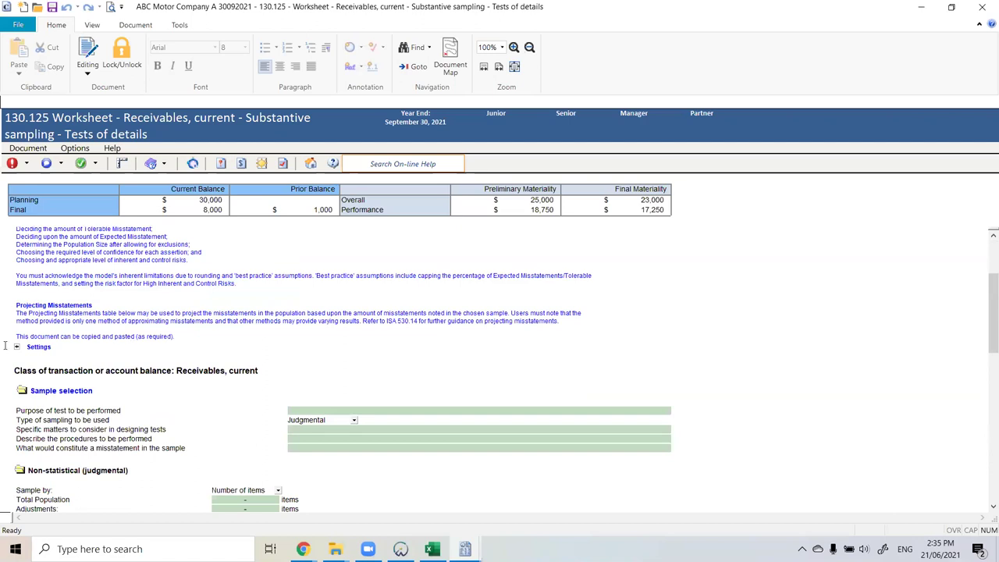
Step: Expand the worksheet's Settings section and review the choices for the Sample and Expected misstatement settings
left_click(16, 346)
left_click(17, 348)
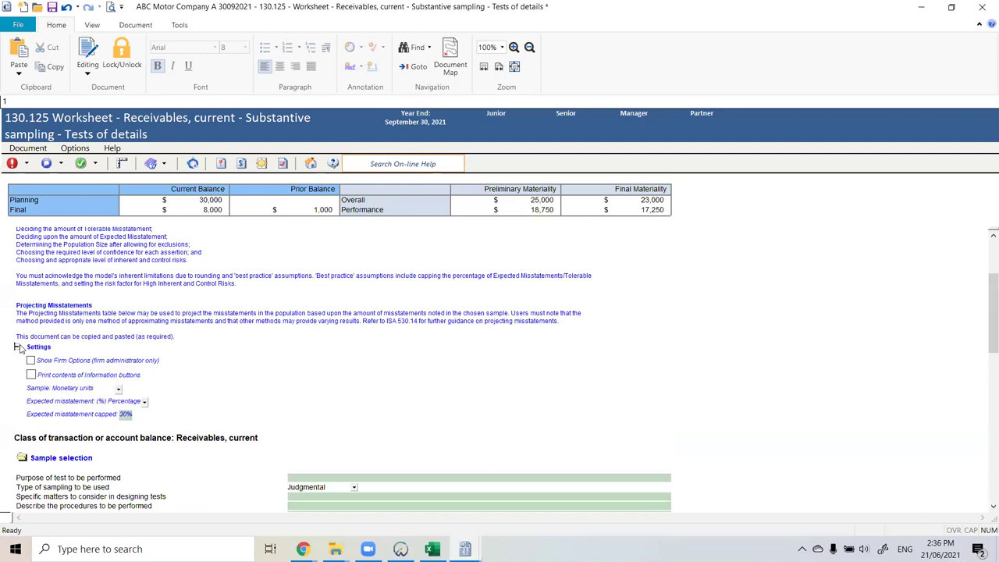
scroll(19, 348, "down", 2)
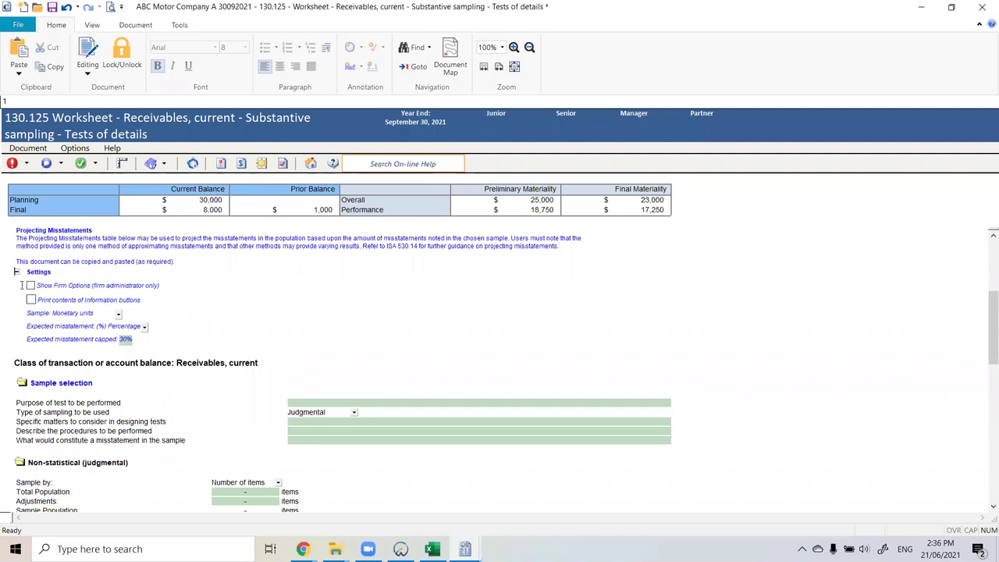
left_click(118, 313)
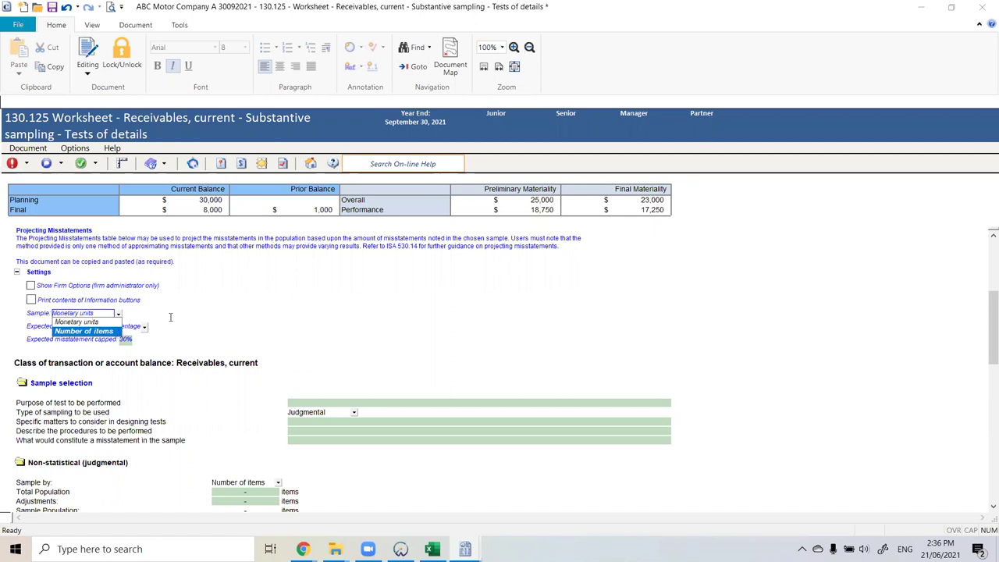
left_click(207, 309)
left_click(145, 327)
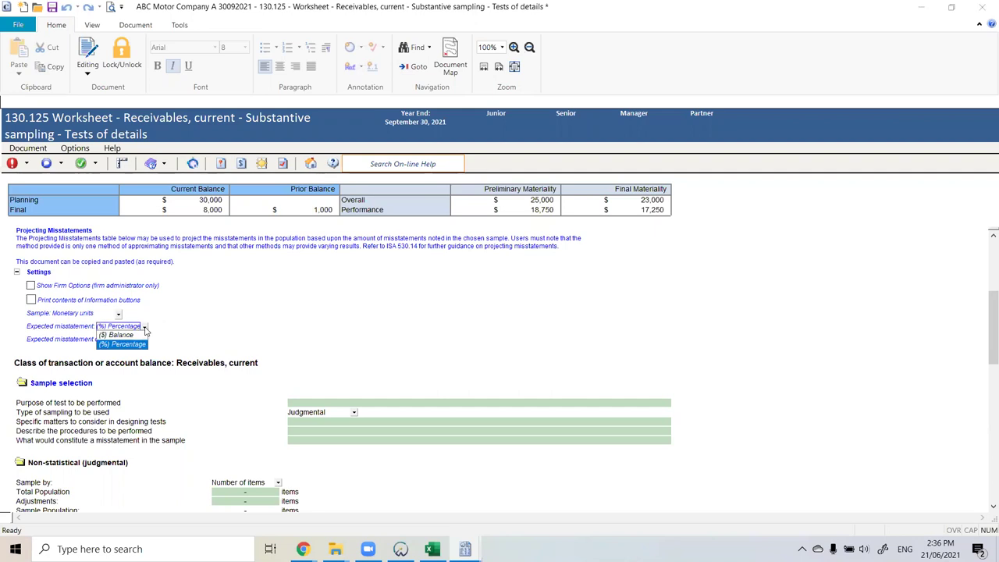
left_click(118, 313)
left_click(217, 316)
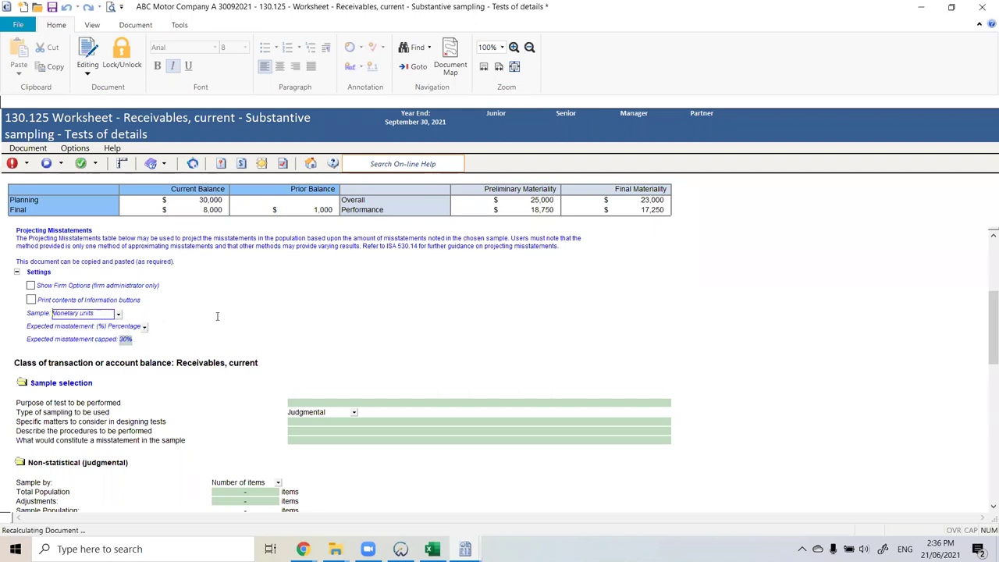
Step: Choose (%) Percentage for Expected misstatement, check the expected misstatement cap, and set Sample to Number of items
left_click(144, 328)
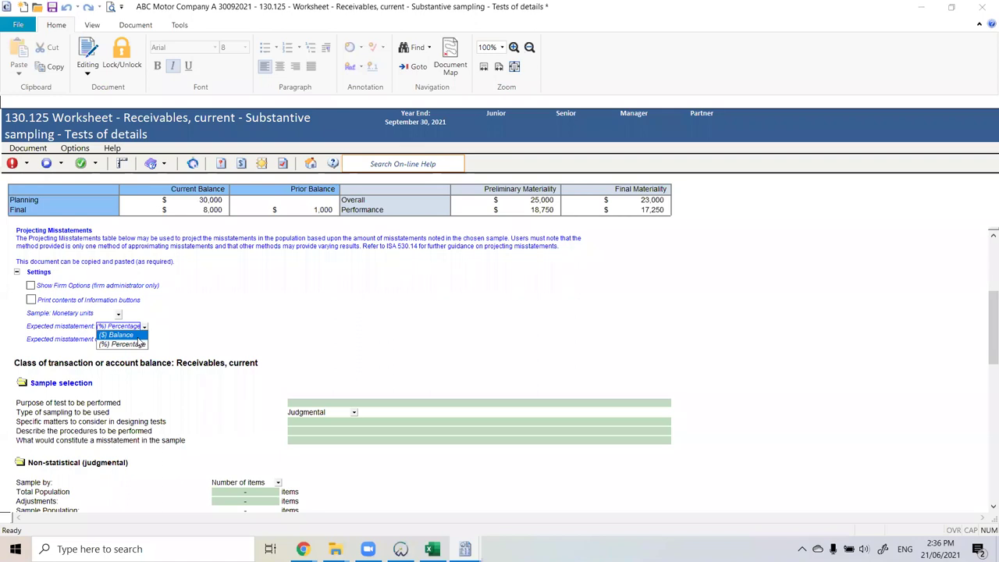
left_click(139, 344)
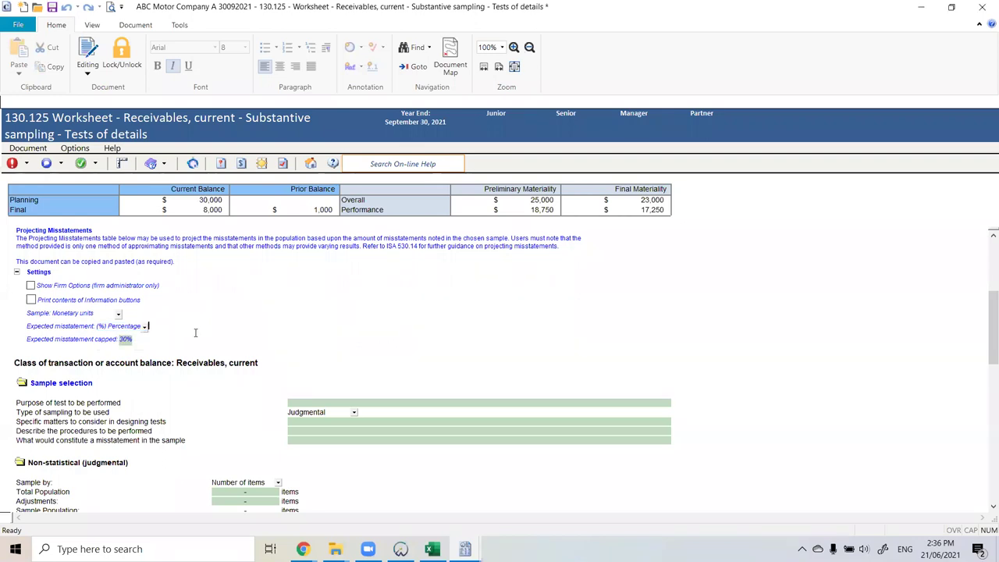
left_click(126, 340)
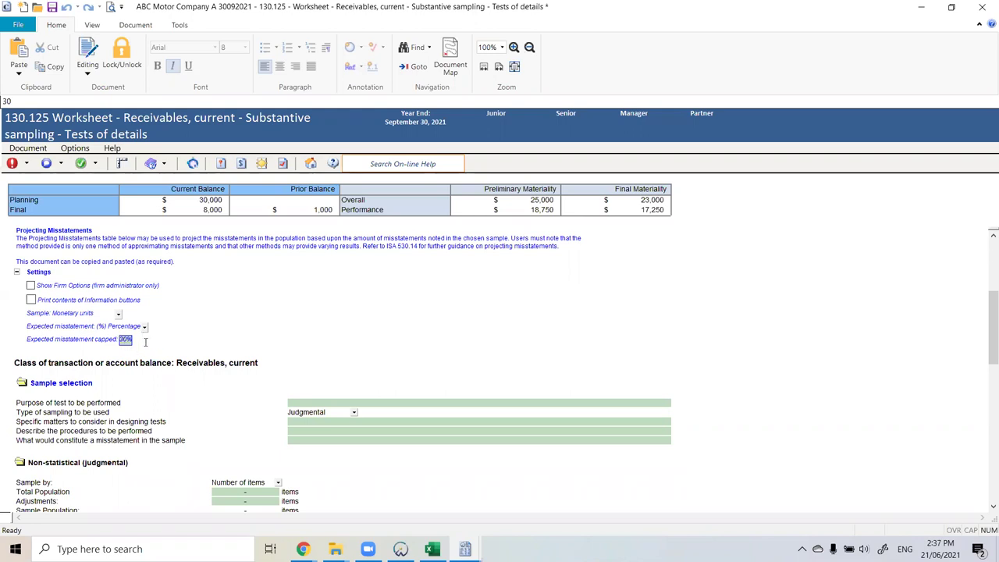
left_click(115, 313)
left_click(109, 331)
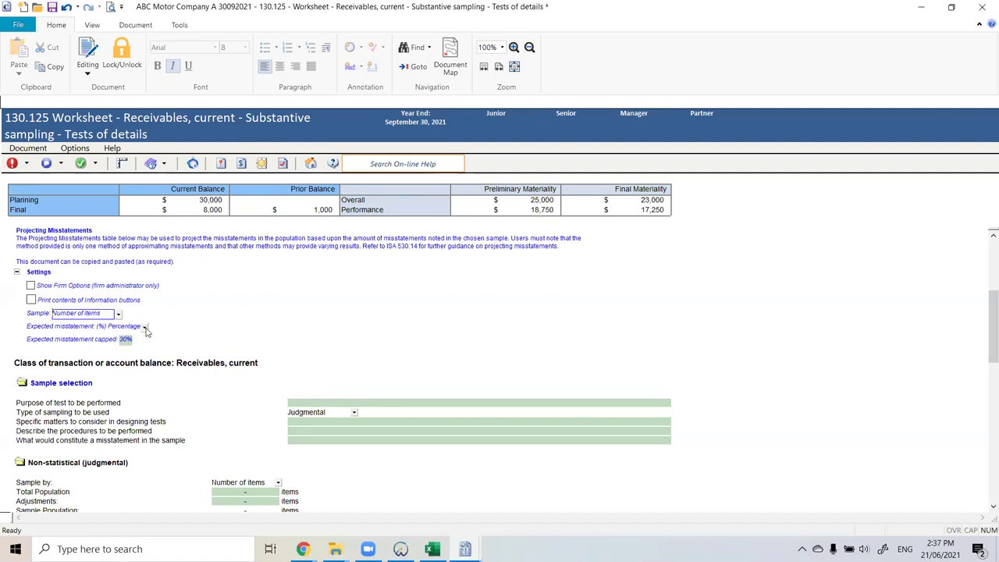
Step: Collapse and re-expand the Sample selection section under Receivables, current
scroll(214, 320, "down", 2)
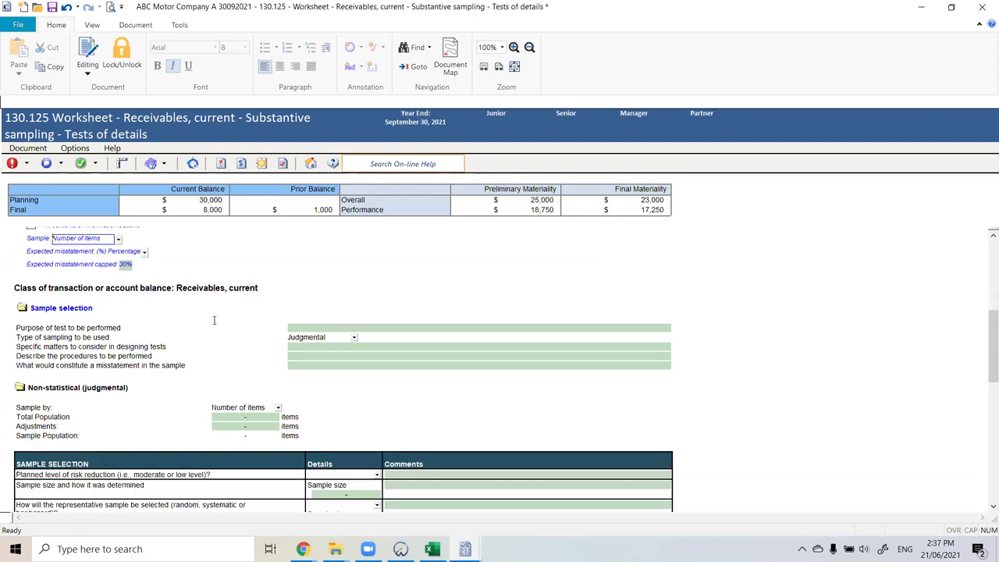
left_click(25, 309)
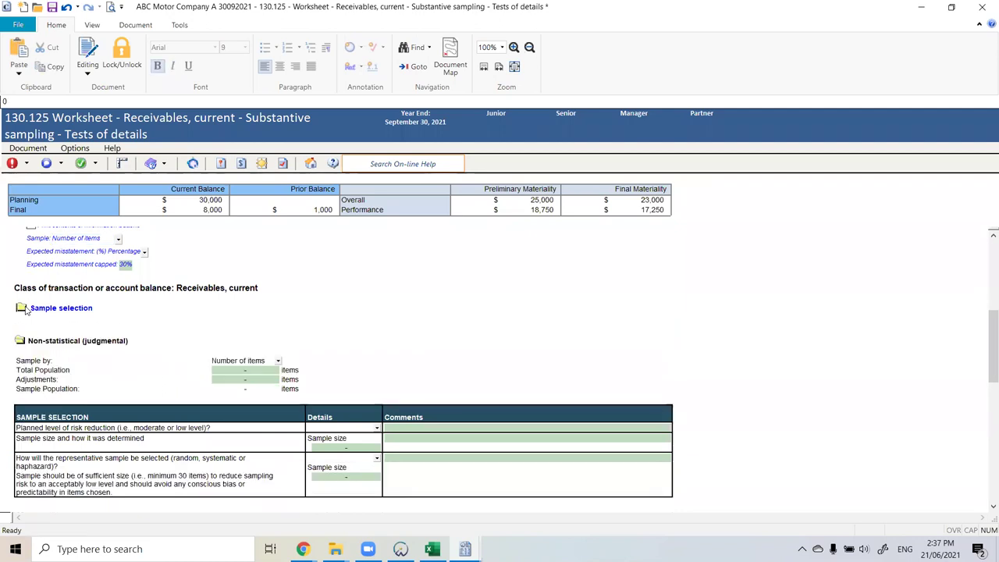
left_click(25, 309)
left_click(25, 309)
left_click(25, 309)
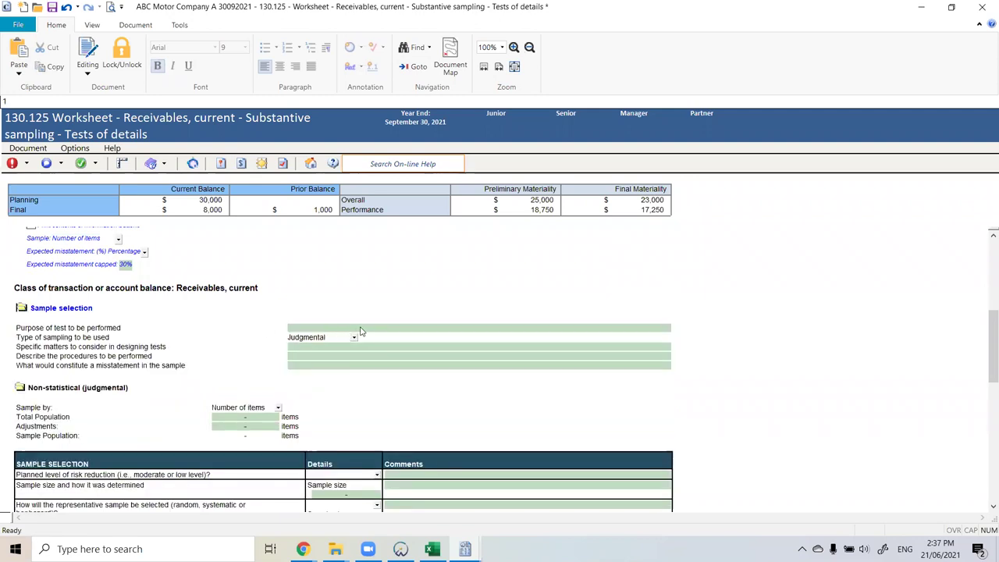
Step: Go through the blank Sample selection fields and choose Judgmental as the type of sampling to be used
left_click(397, 327)
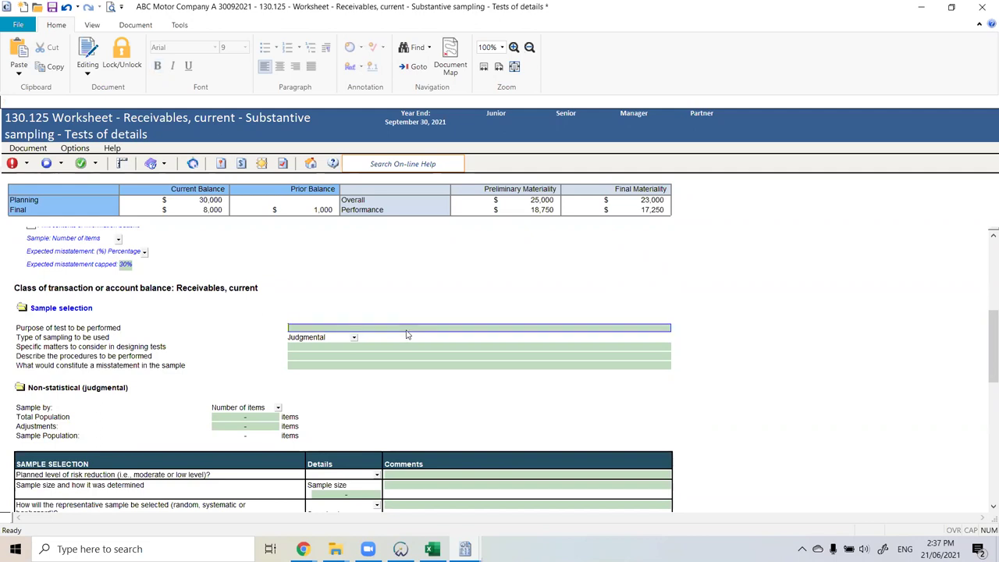
left_click(366, 348)
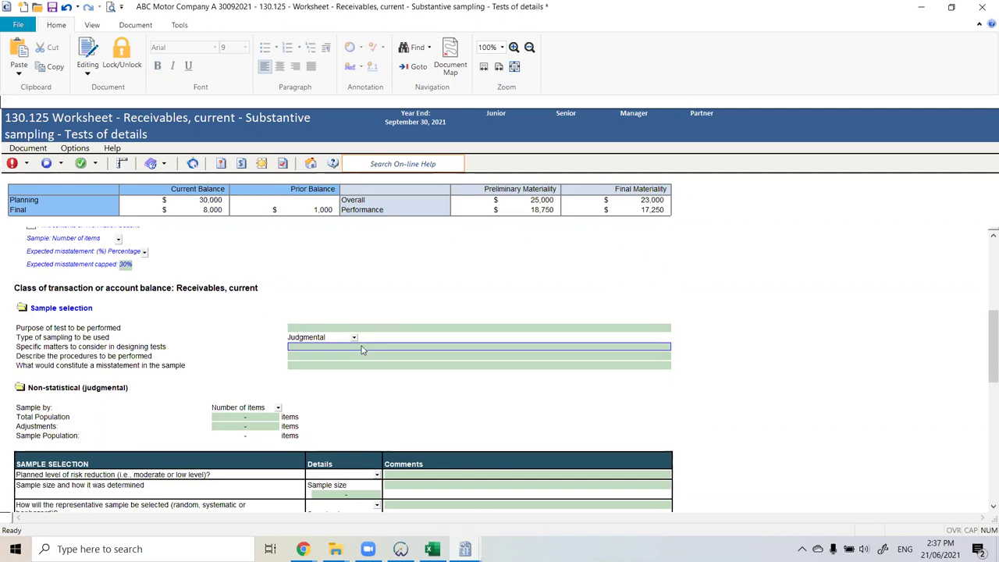
left_click(358, 367)
left_click(368, 358)
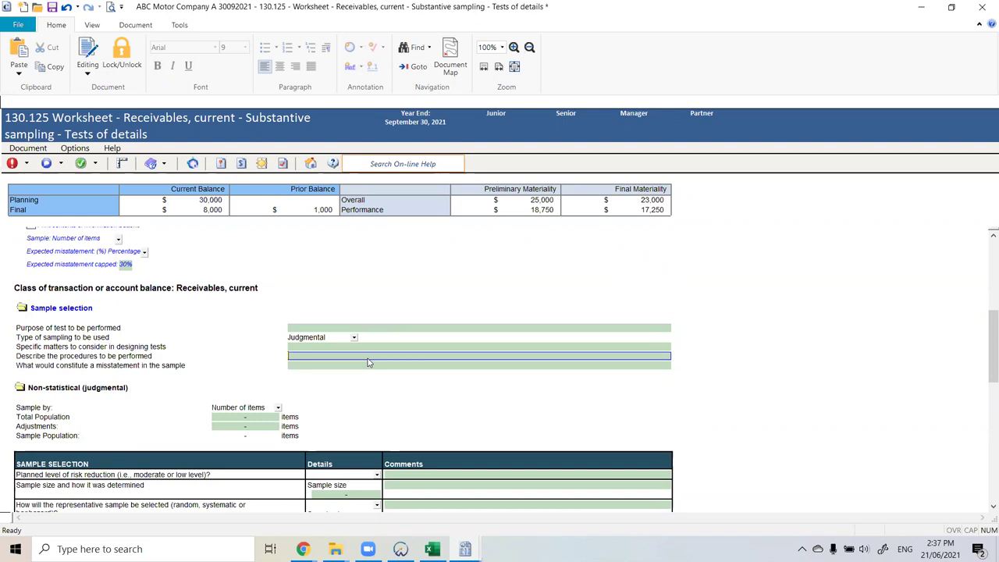
left_click(365, 369)
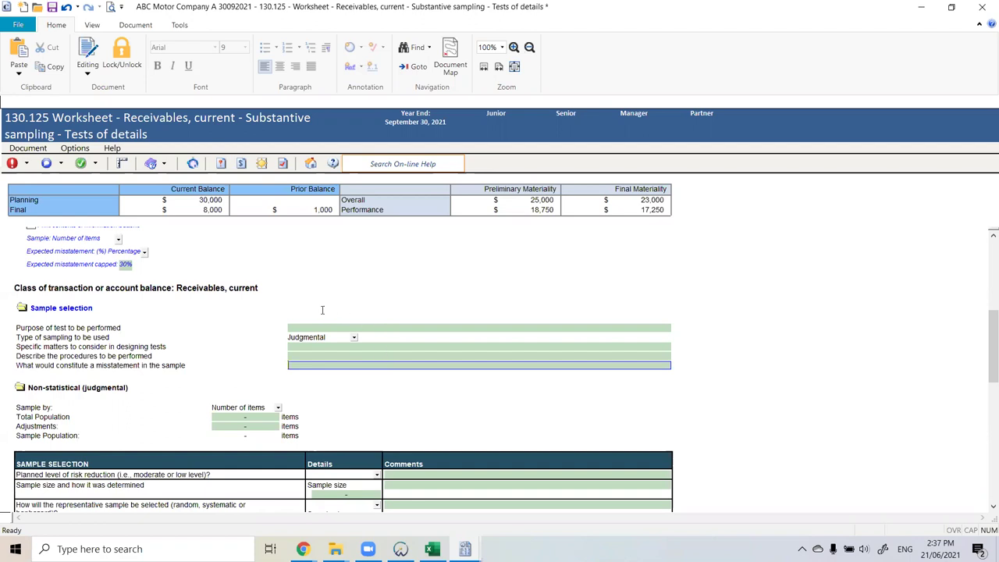
left_click(354, 338)
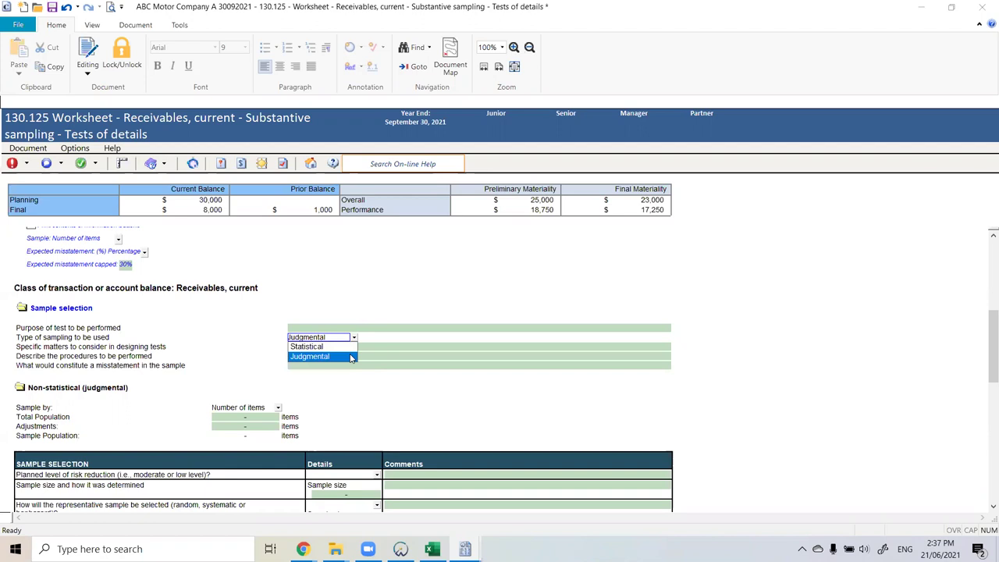
left_click(351, 357)
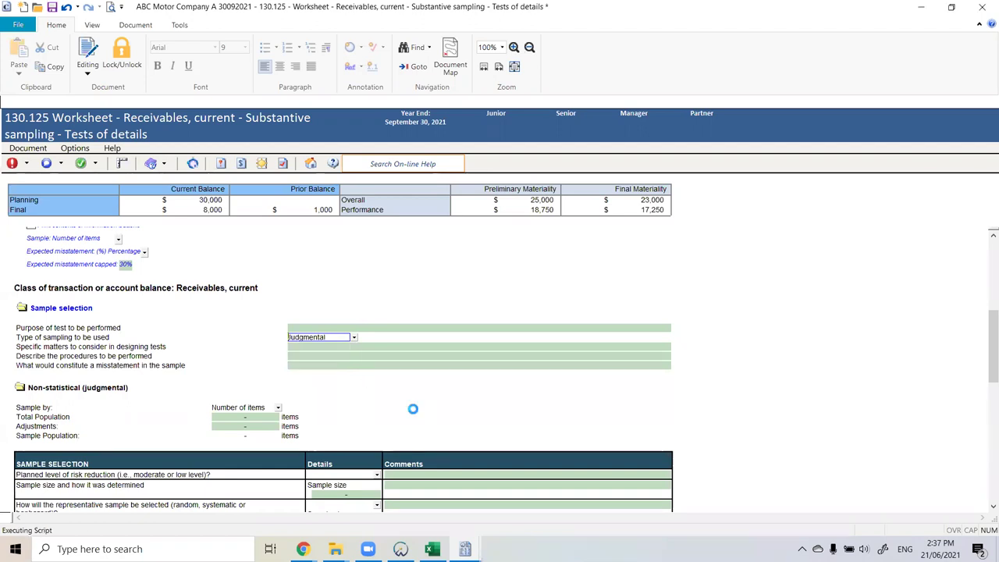
Step: Try Monetary units as the Sample by basis in the Non-statistical (judgmental) section and return it to Number of items
scroll(233, 338, "down", 1)
left_click(278, 370)
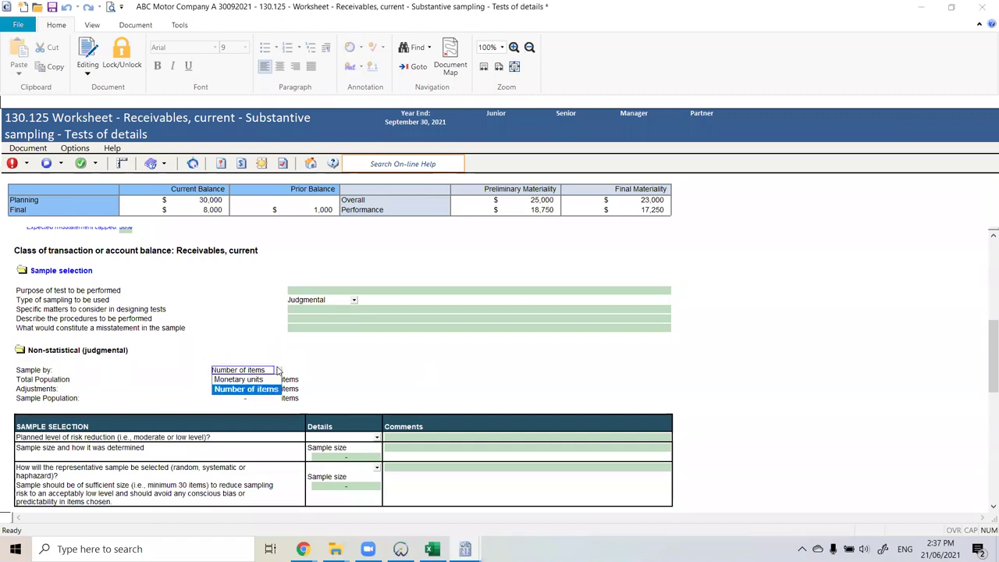
left_click(272, 381)
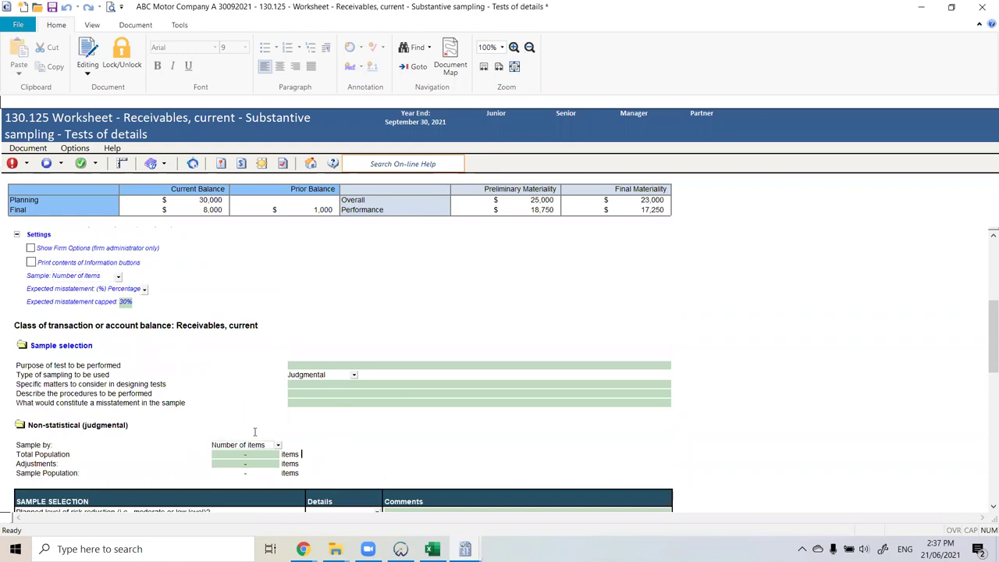
left_click(278, 445)
left_click(244, 462)
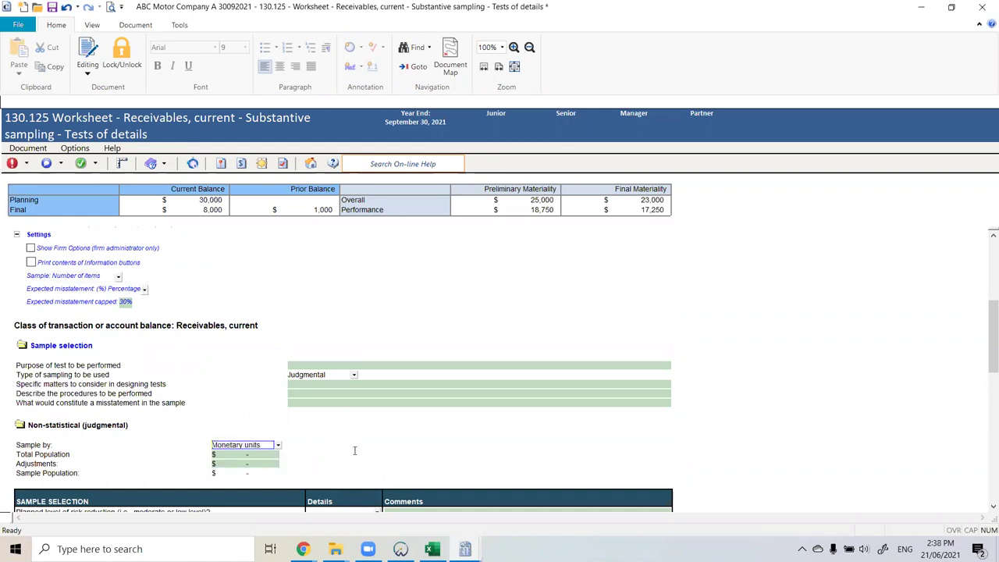
left_click(278, 445)
left_click(270, 464)
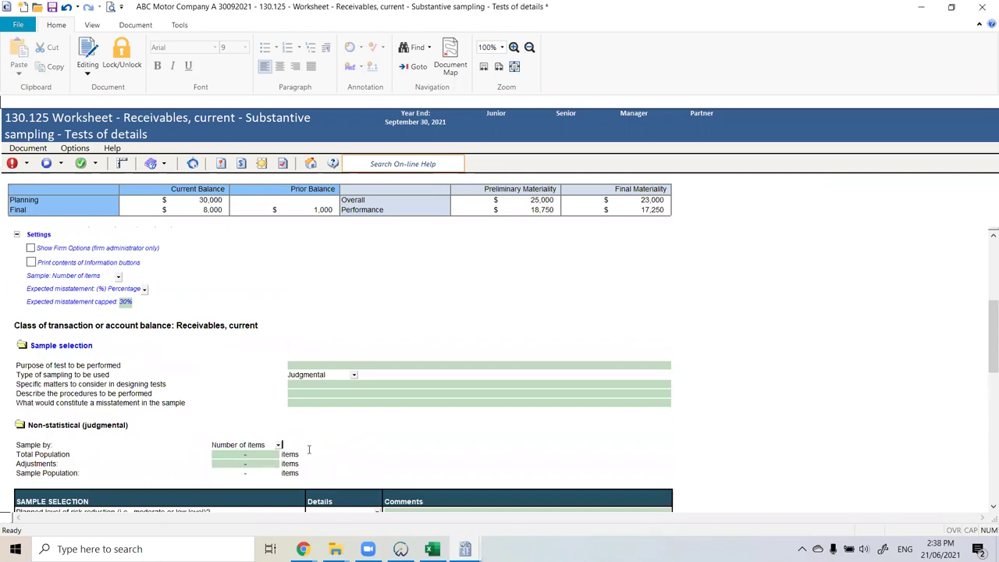
Step: Set Total Population to 3000 items and Adjustments to 10 items in the Non-statistical (judgmental) section
scroll(266, 453, "down", 2)
left_click(258, 381)
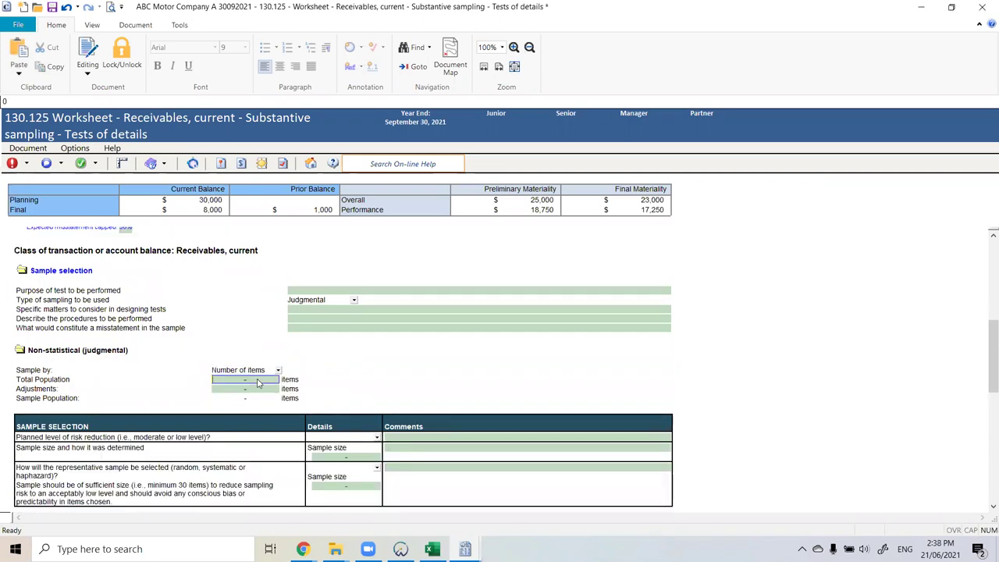
left_click(256, 391)
left_click(260, 382)
type("3000")
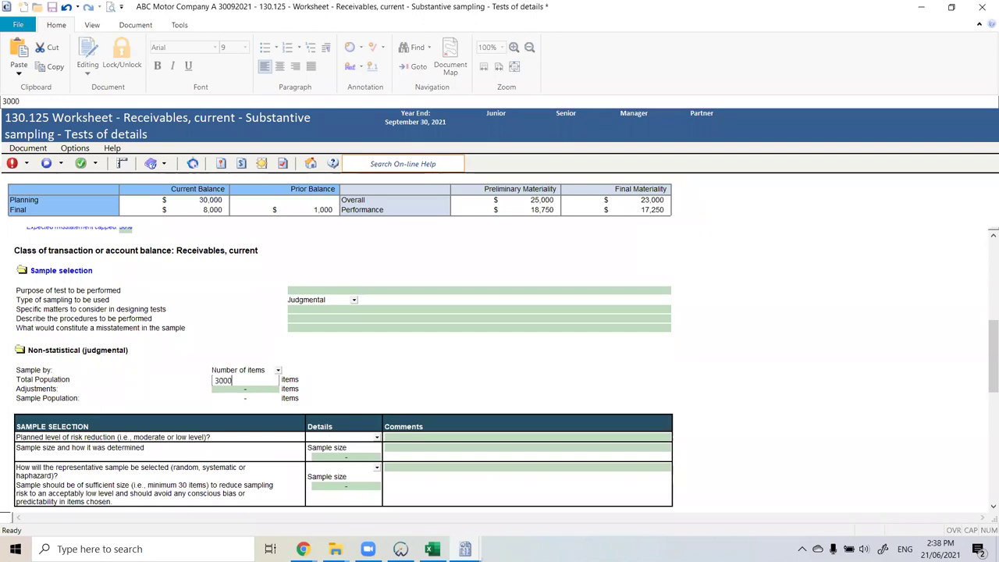
left_click(370, 402)
left_click(269, 390)
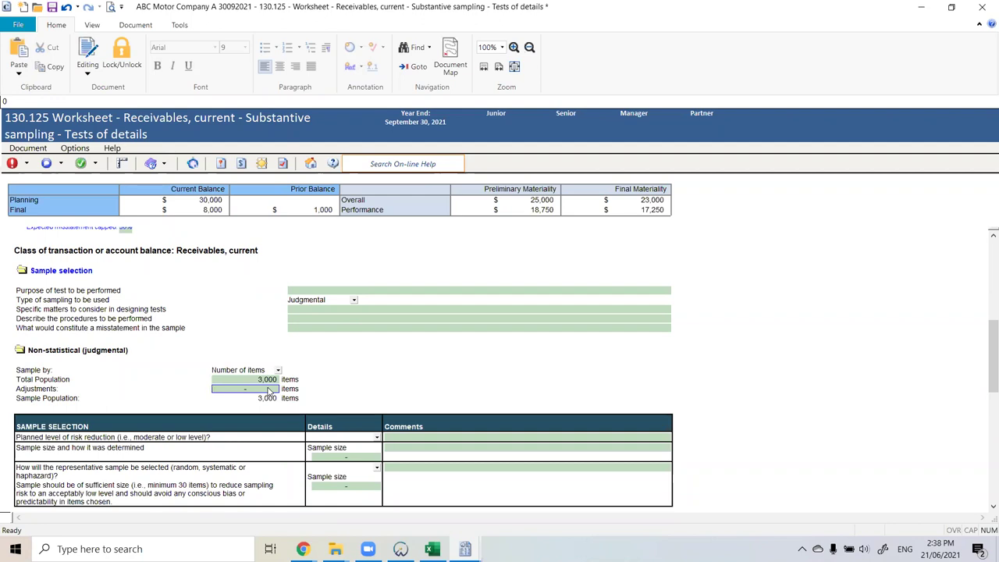
type("10")
left_click(431, 382)
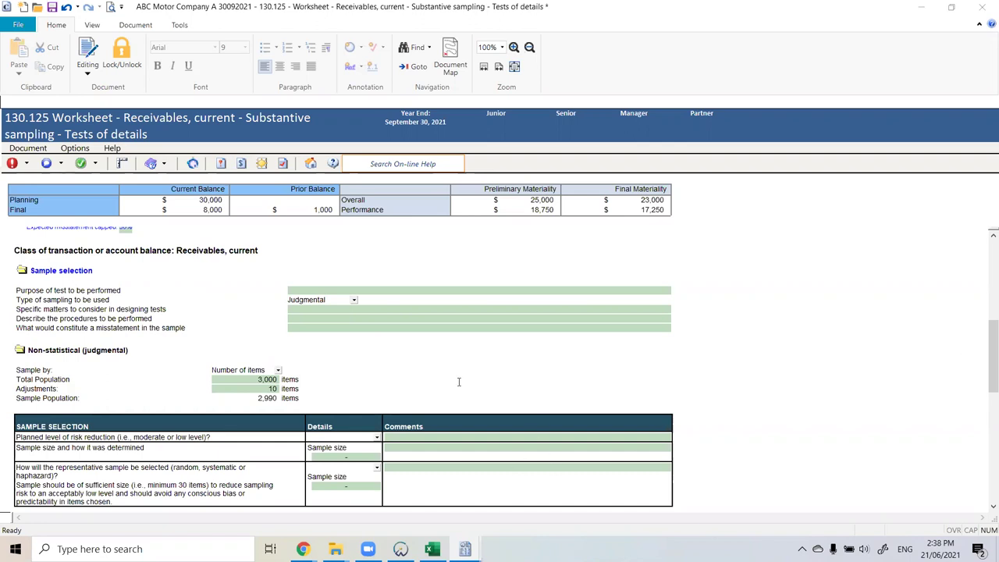
Step: Enter 2995 as the sample size in the "Sample size and how it was determined" row of the Sample Selection table
scroll(459, 381, "down", 1)
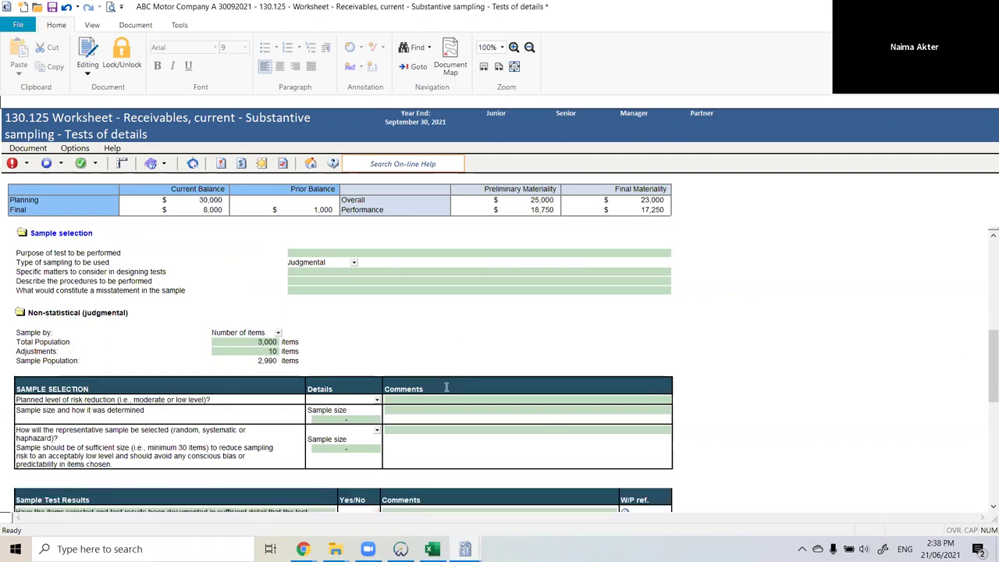
left_click(364, 420)
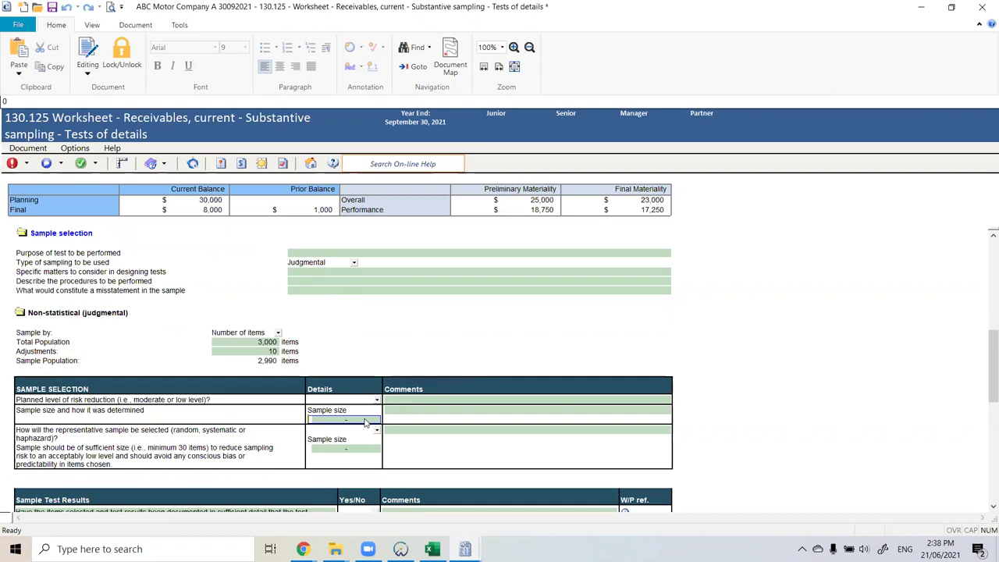
type("290")
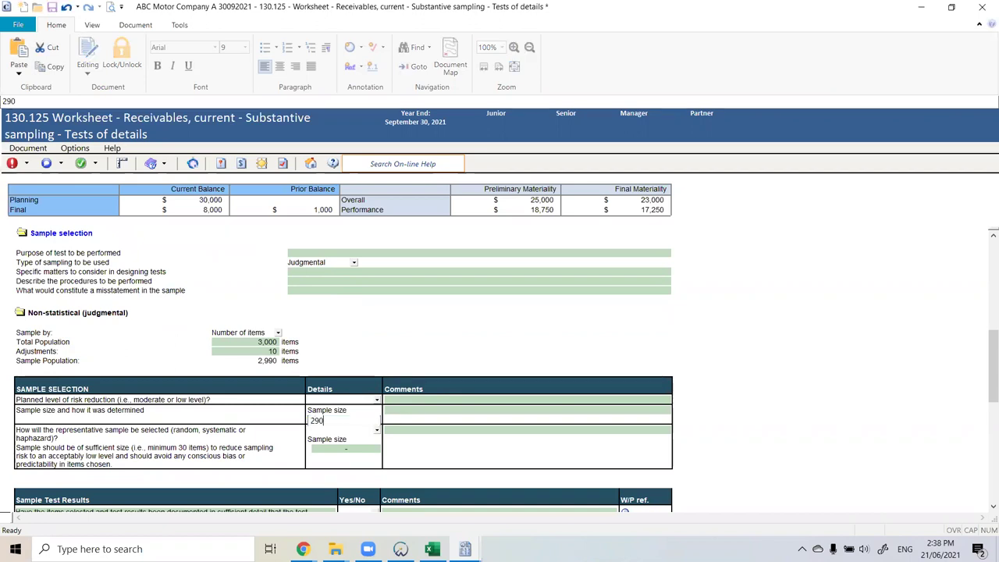
key("BackSpace")
type("95")
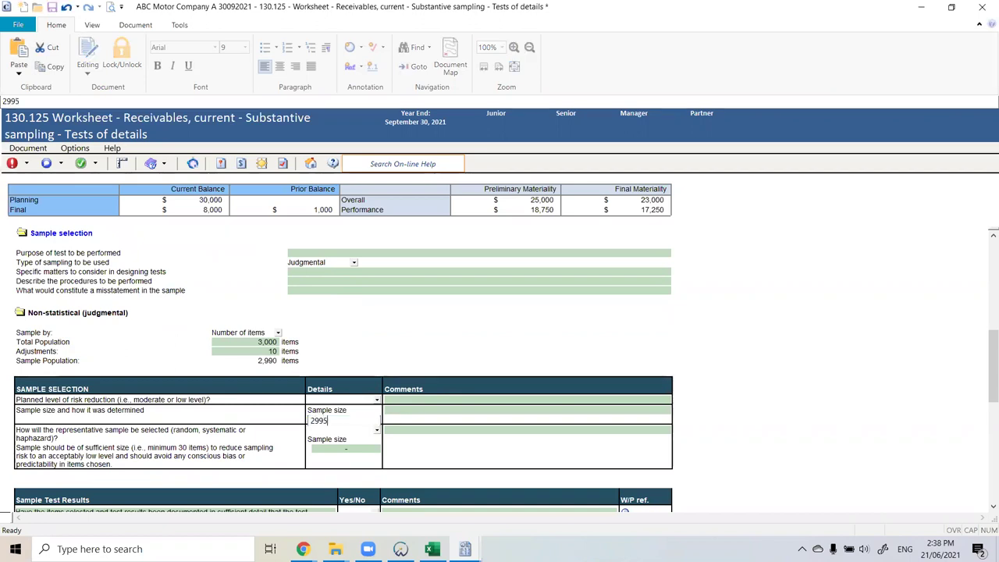
key("Return")
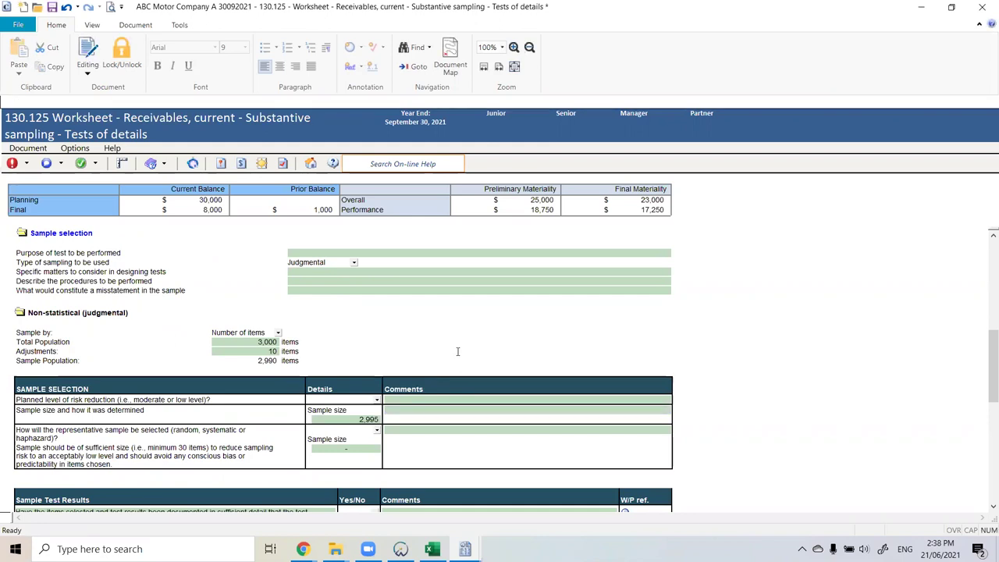
Step: Choose Random as the representative sample selection method in the Sample Selection table and set its sample size to 30
left_click(377, 431)
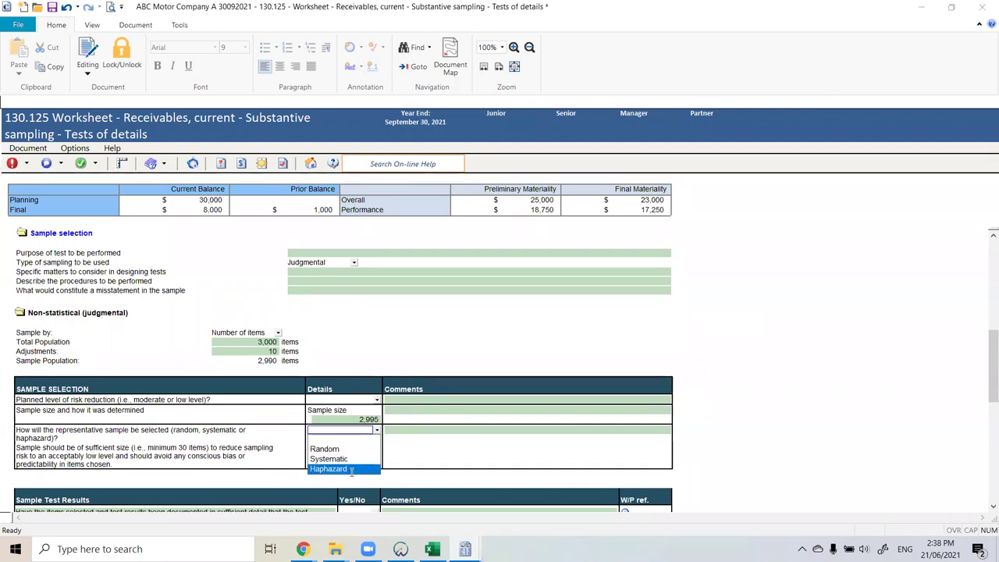
left_click(363, 449)
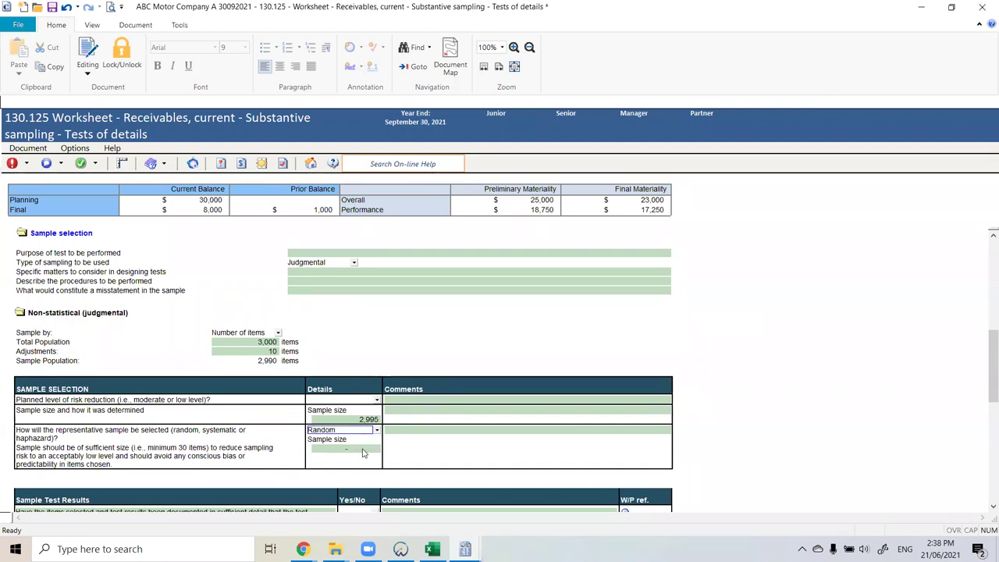
left_click(363, 453)
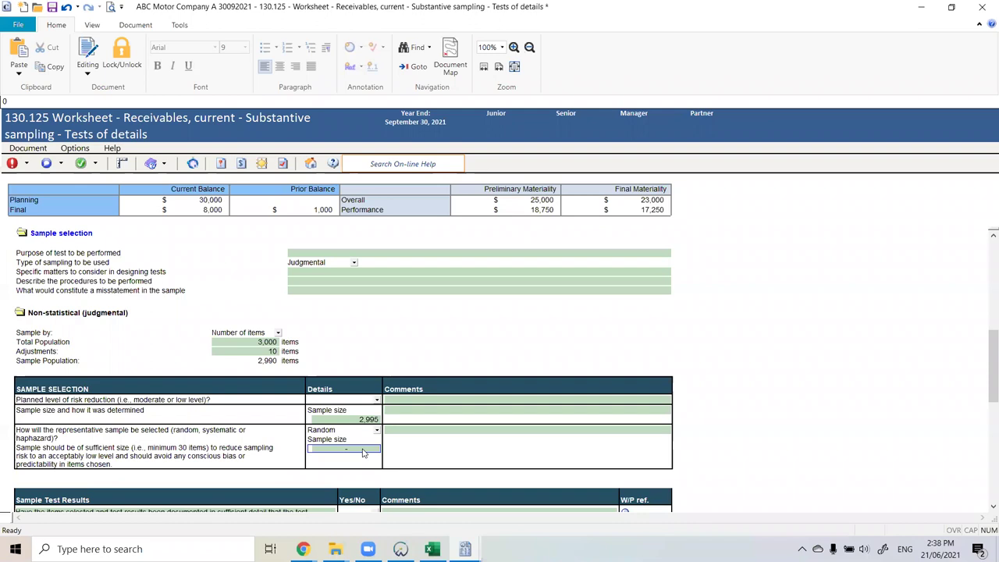
type("30")
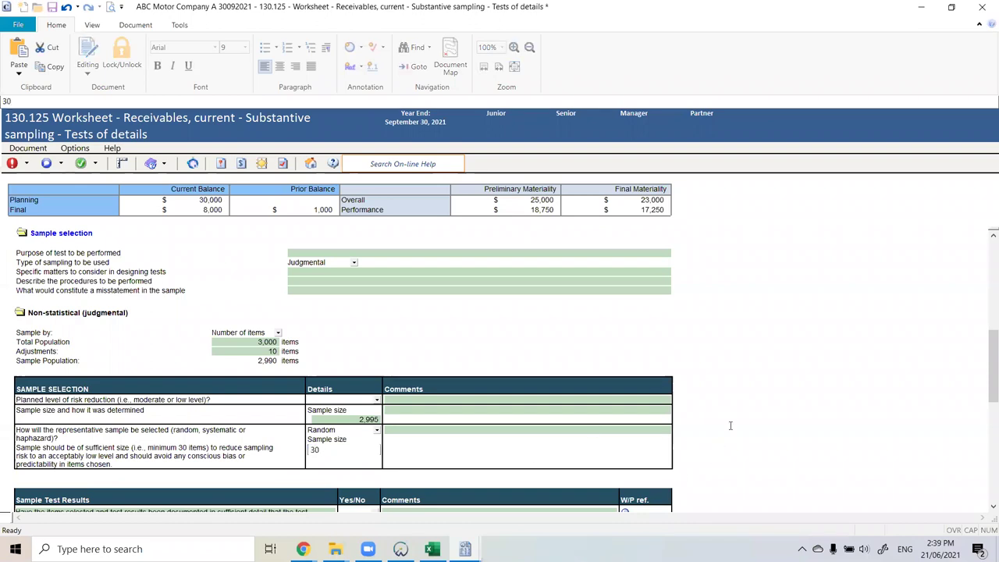
left_click(735, 425)
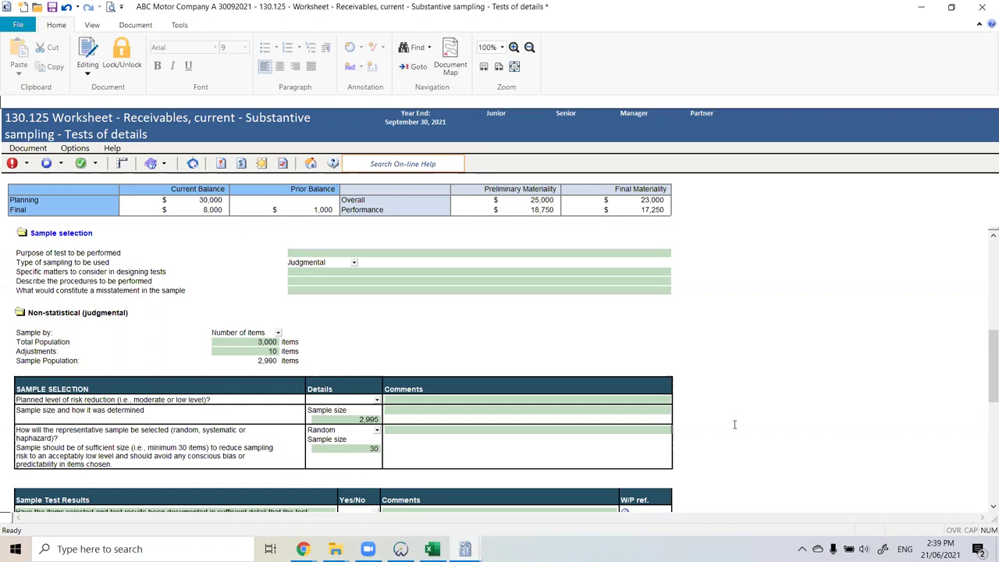
Step: Set the planned level of risk reduction to Low and go through the Comments fields of the Sample Selection table
left_click(377, 400)
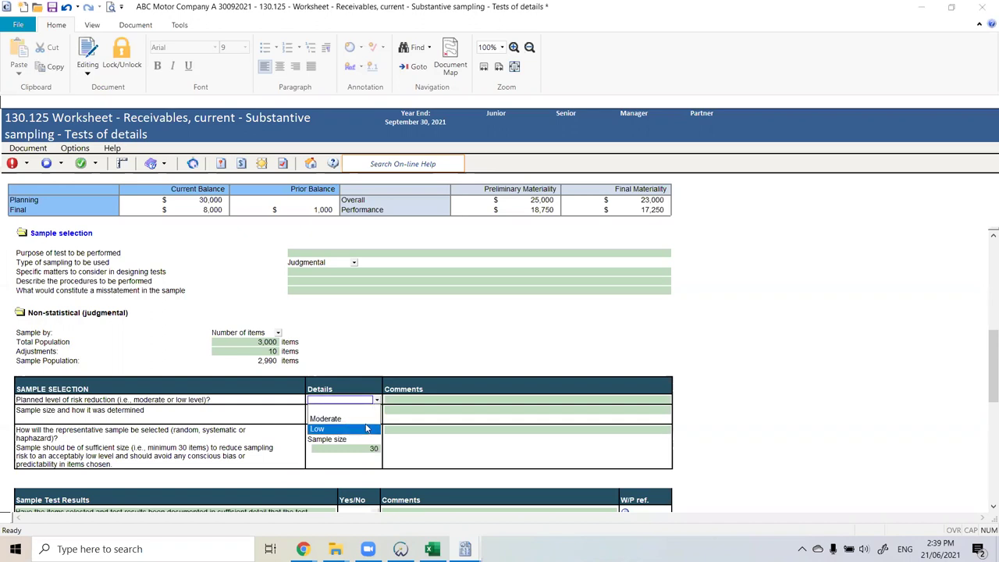
left_click(367, 429)
left_click(471, 411)
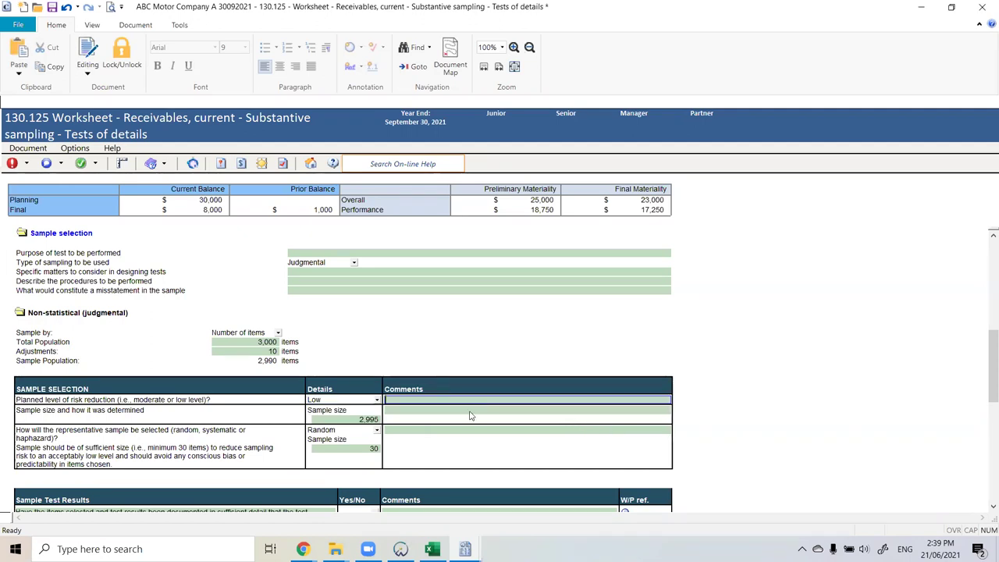
left_click(472, 431)
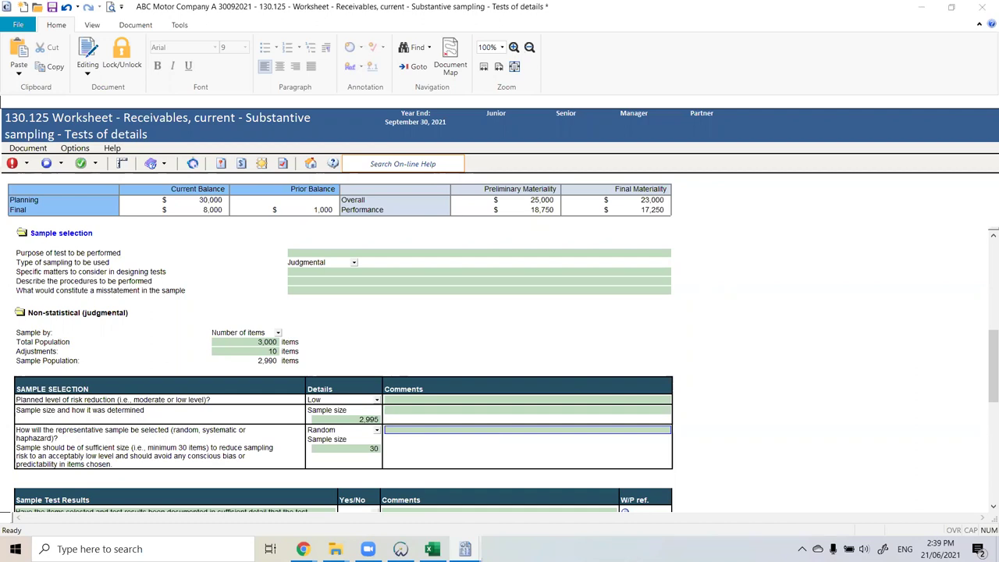
Step: In Projecting Misstatements in the population, enter total population 3,000,000, total amount of sample 300,000 and total misstatements in the sample 5,000
scroll(569, 383, "down", 2)
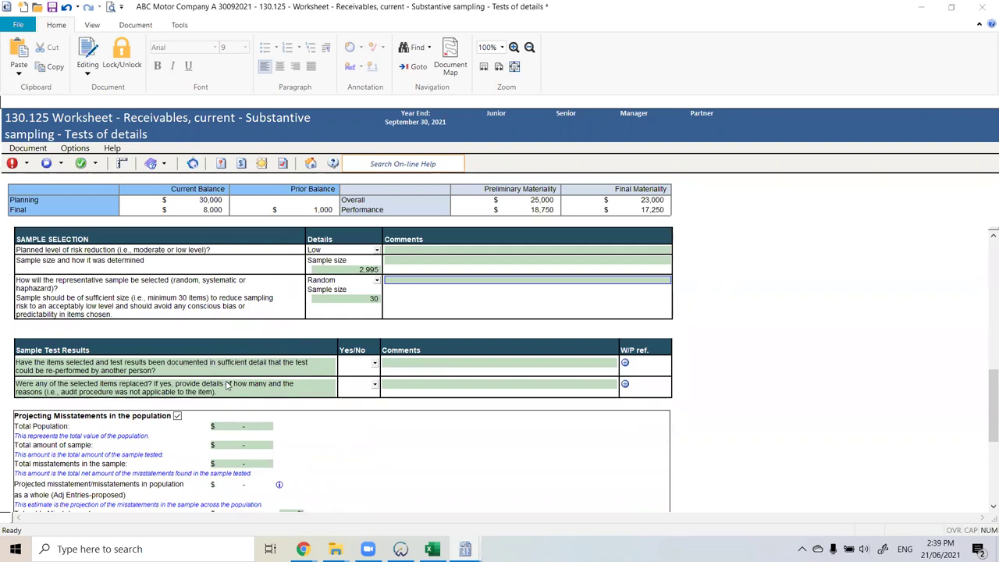
scroll(226, 385, "down", 3)
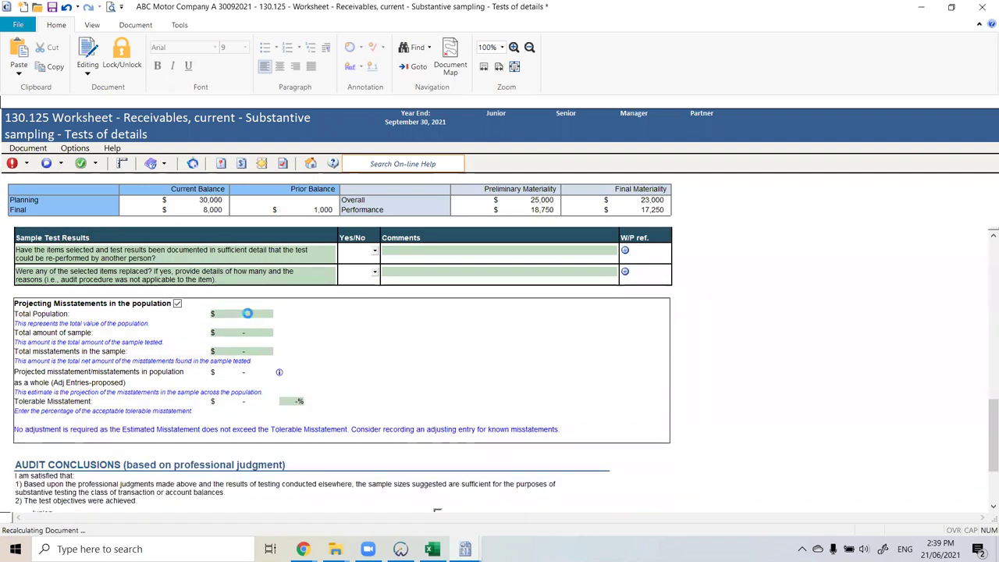
left_click(247, 315)
left_click(251, 337)
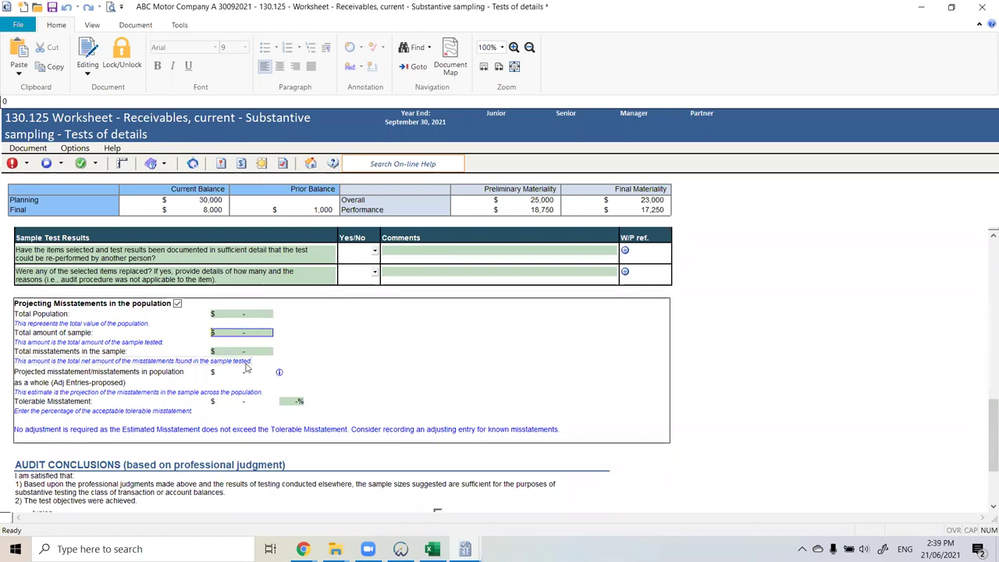
left_click(258, 354)
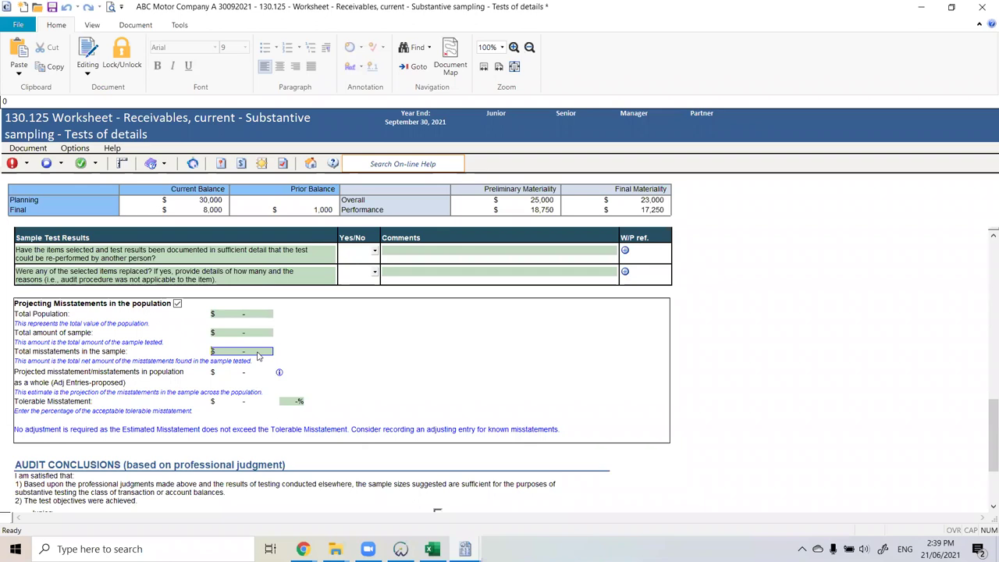
left_click(254, 315)
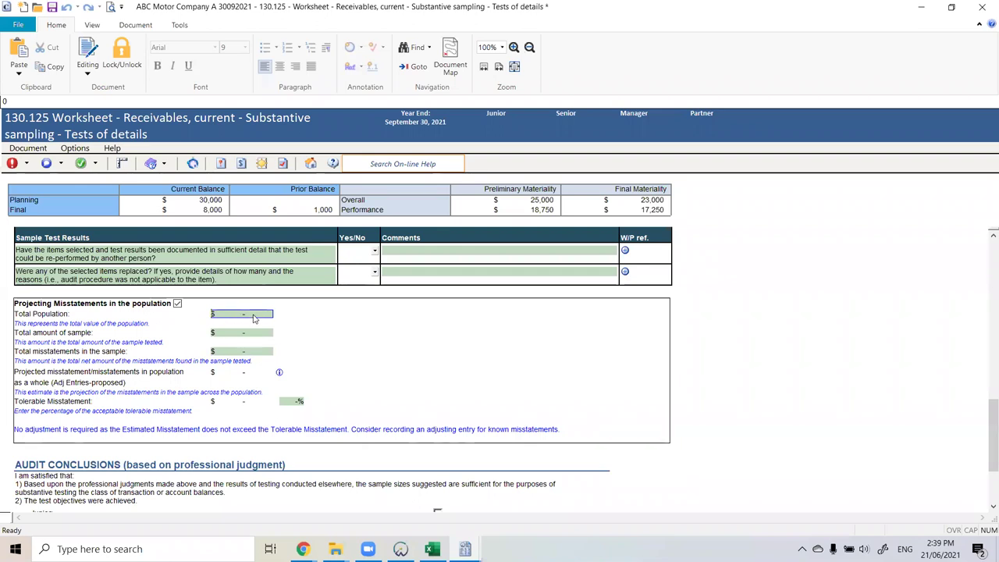
type("3000000")
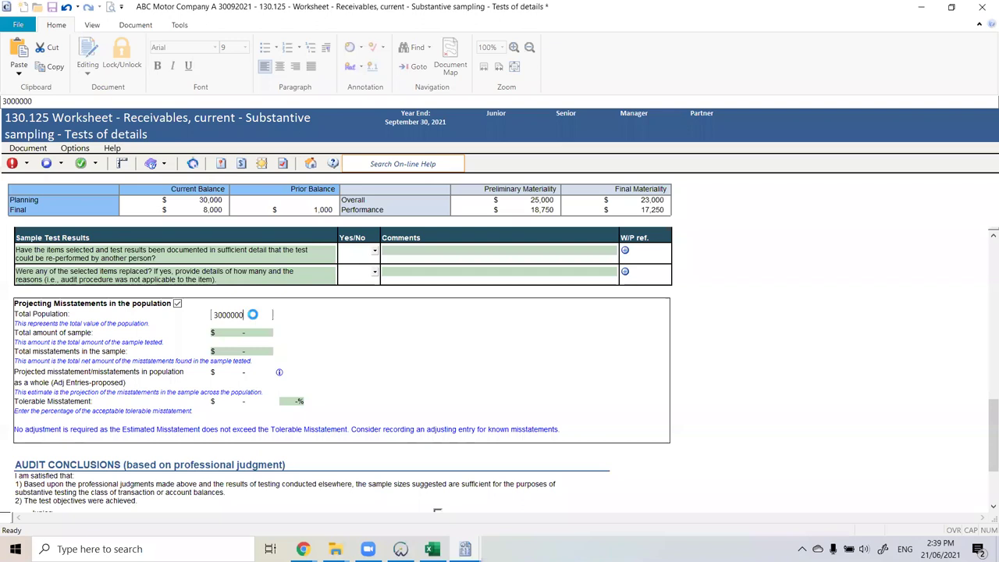
key("Tab")
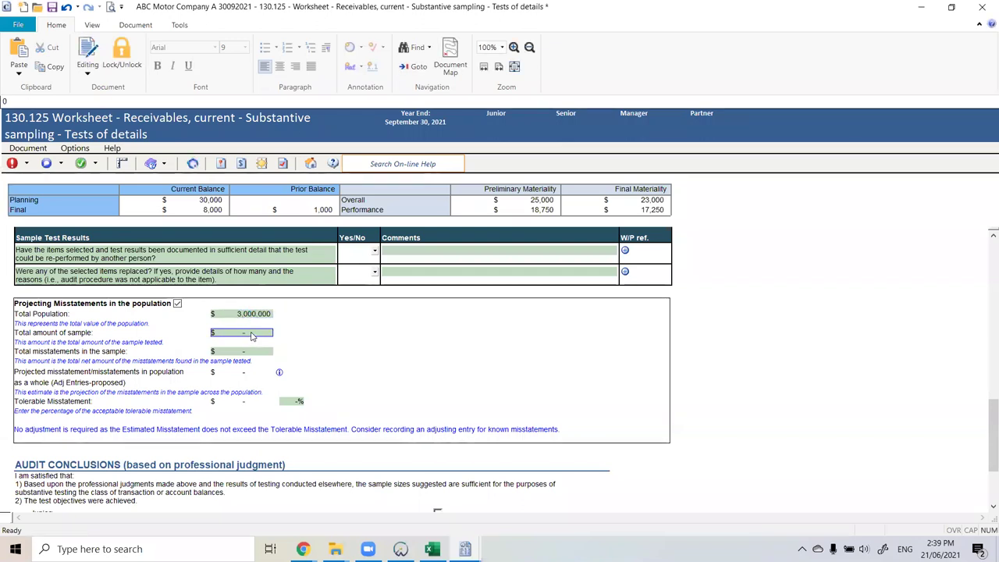
type("300,000")
key("Tab")
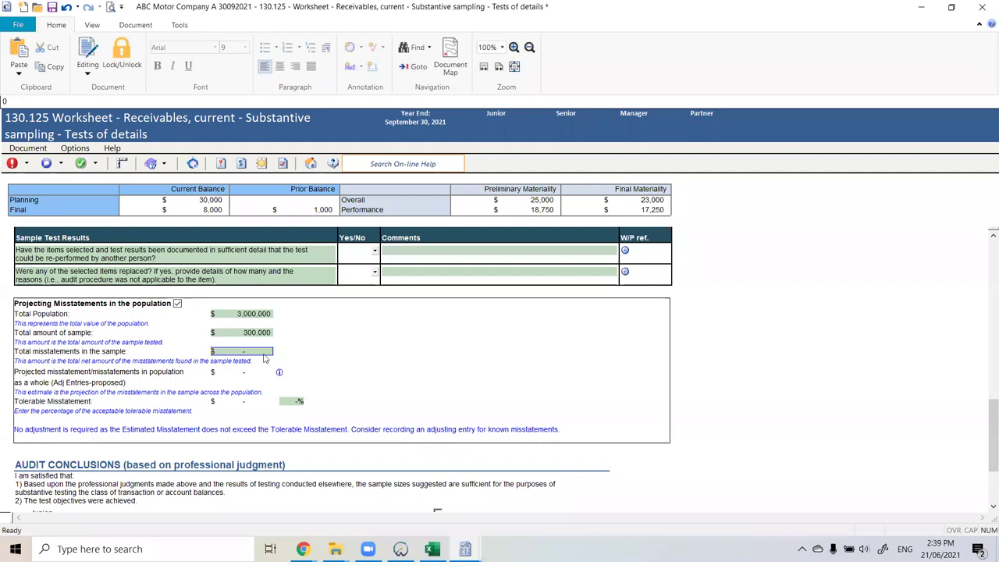
type("5000")
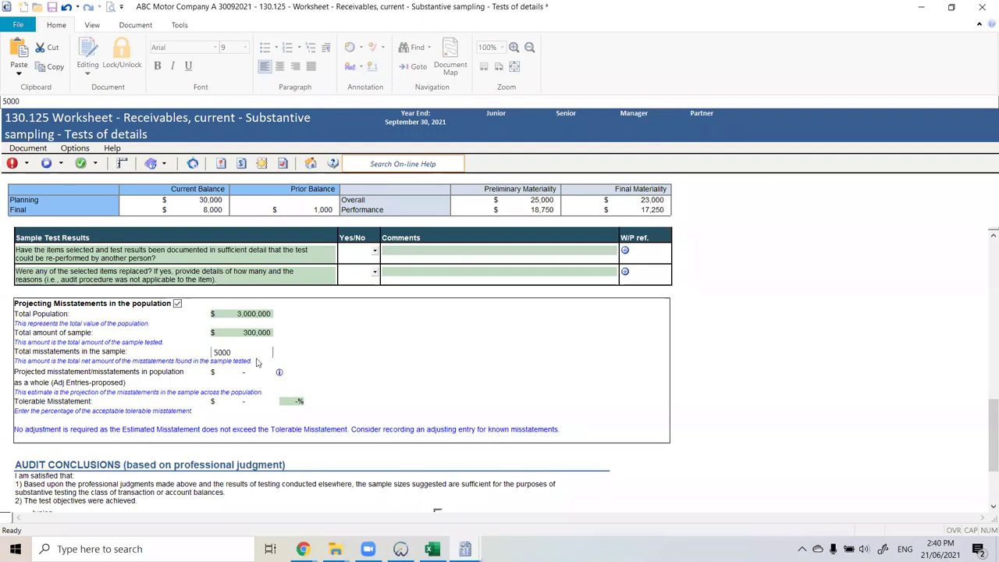
left_click(356, 350)
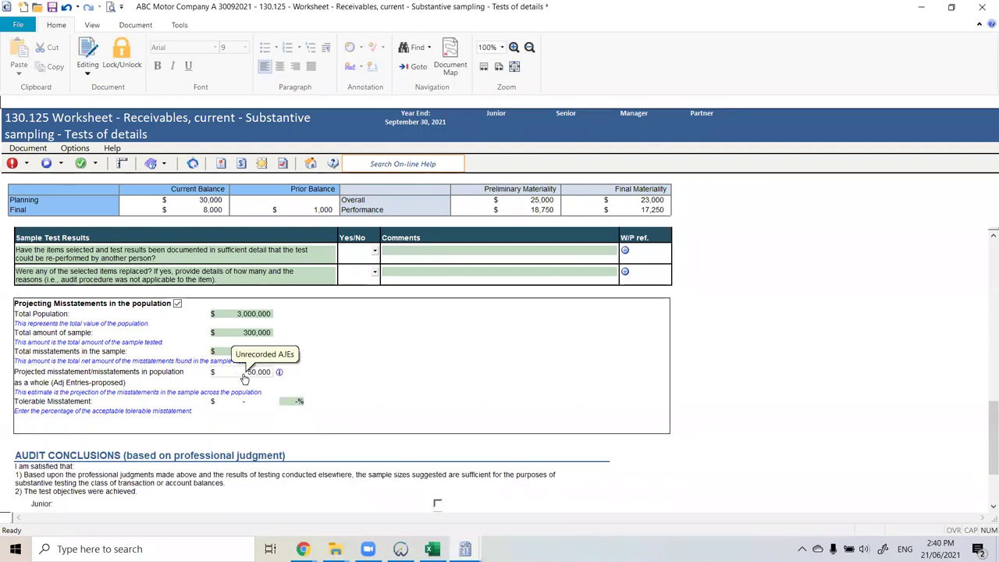
Step: Set the Tolerable Misstatement percentage to 1% and look over the adjustment suggestion and Audit Conclusions
left_click(260, 351)
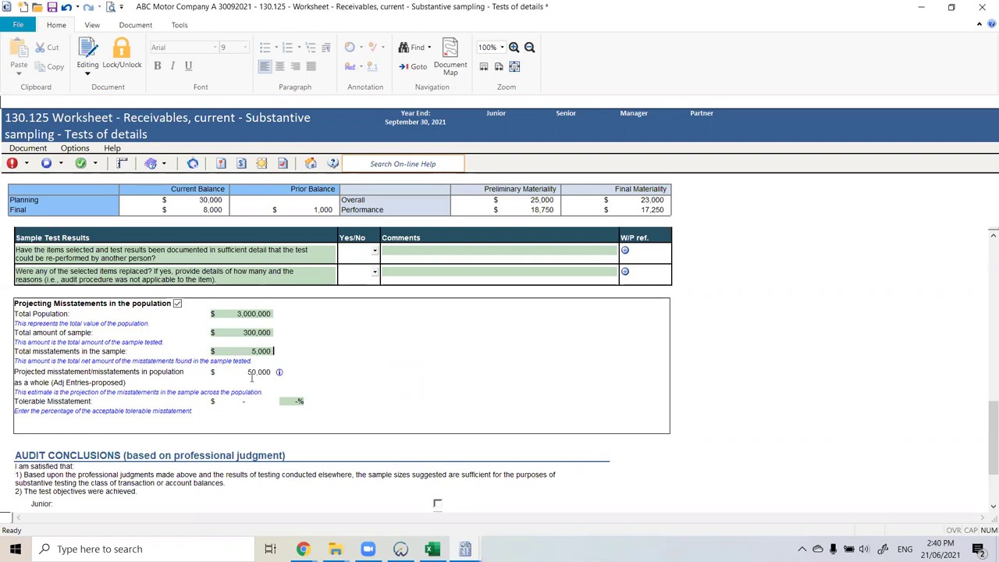
left_click(289, 403)
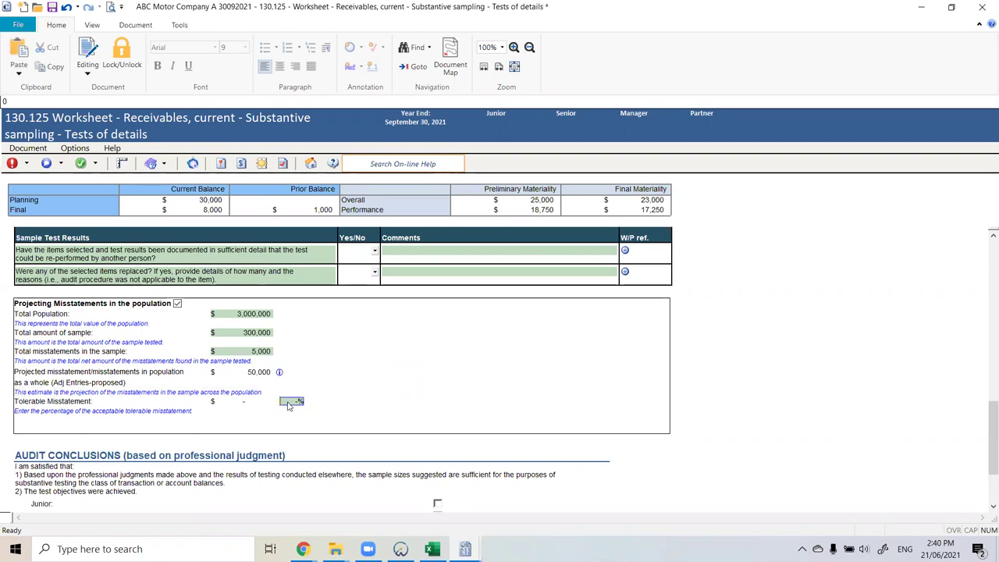
type("1")
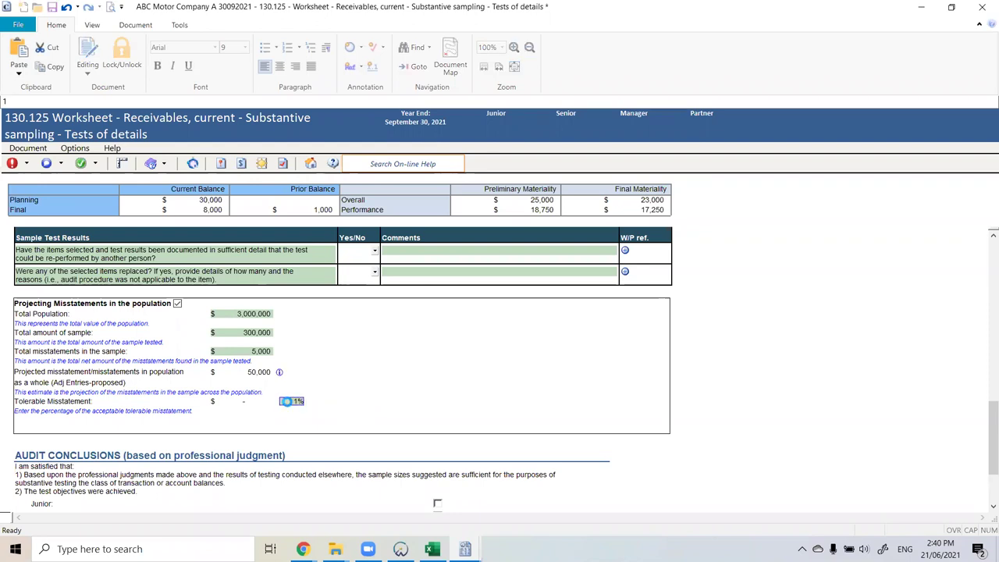
key("Tab")
scroll(335, 363, "down", 1)
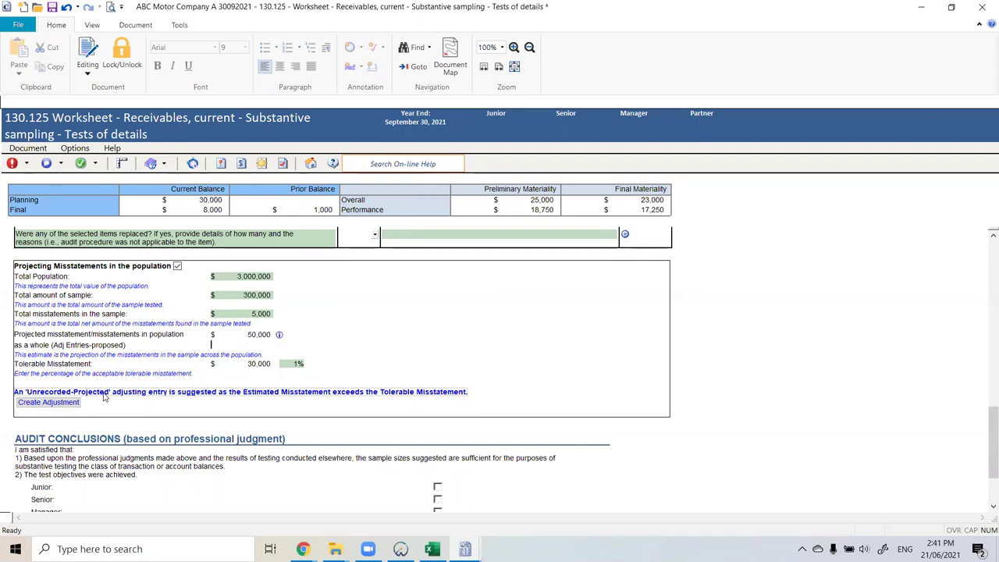
scroll(134, 399, "down", 2)
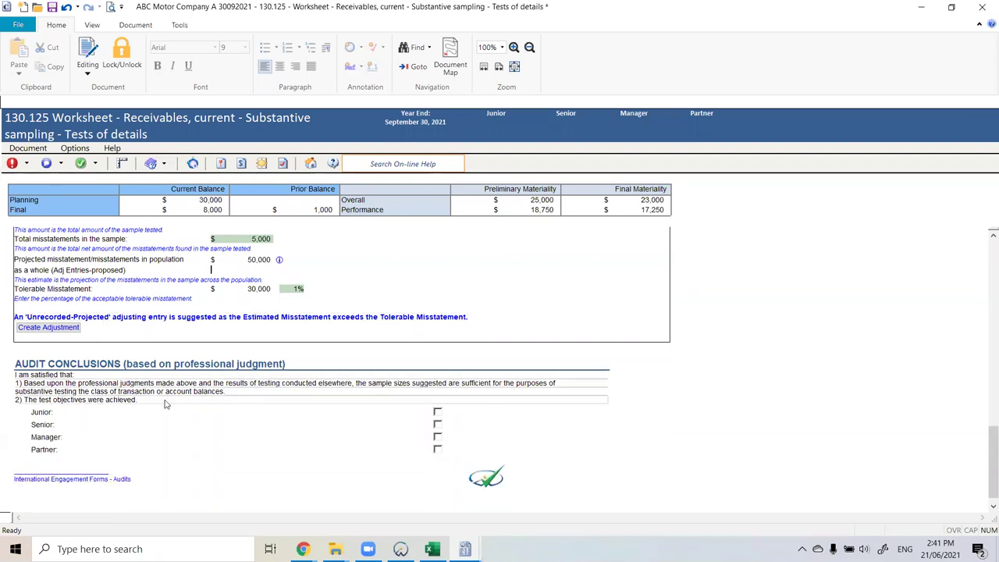
Step: Change the type of sampling to be used to Statistical and look over the Statistical section with its assertions table
scroll(164, 403, "up", 15)
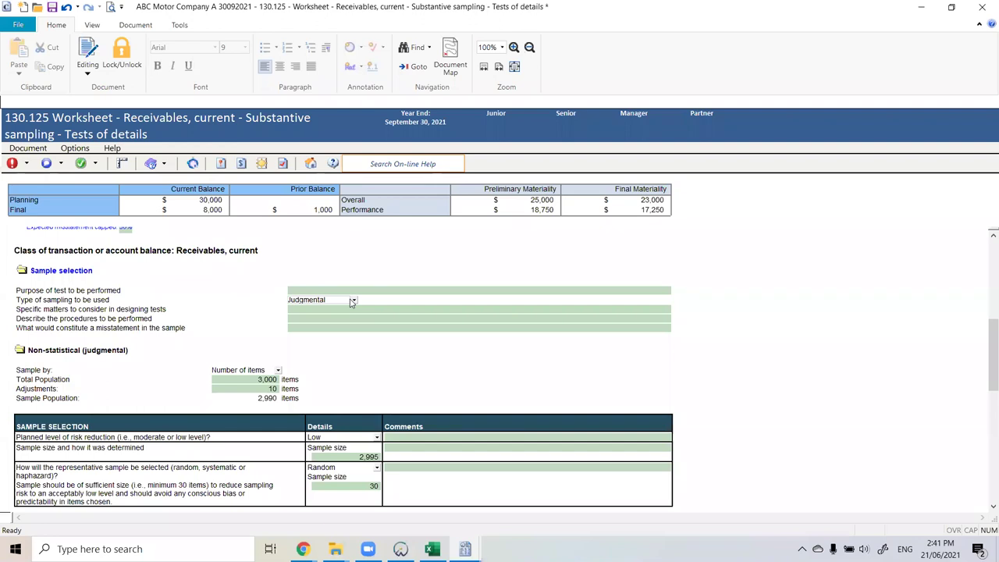
left_click(352, 301)
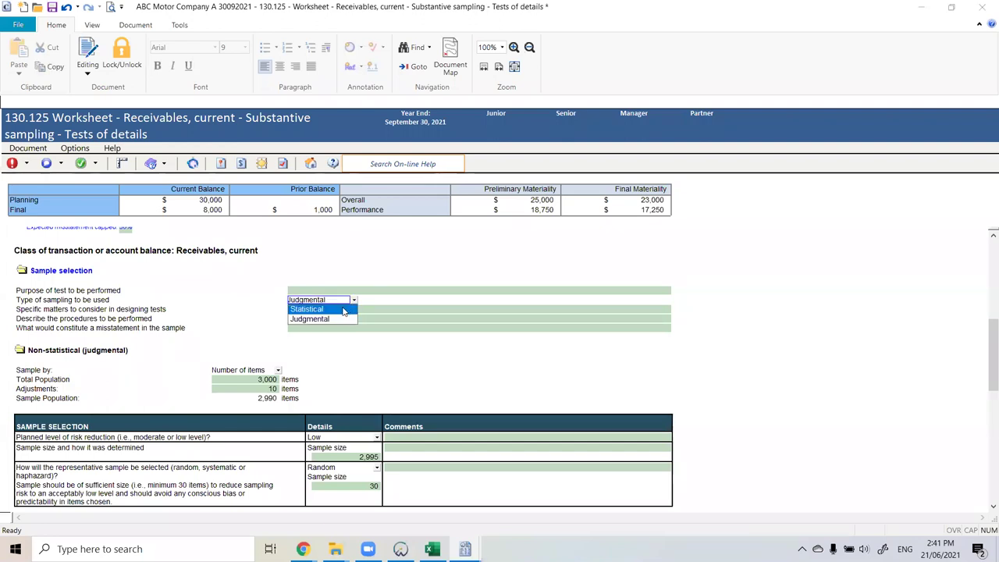
left_click(344, 310)
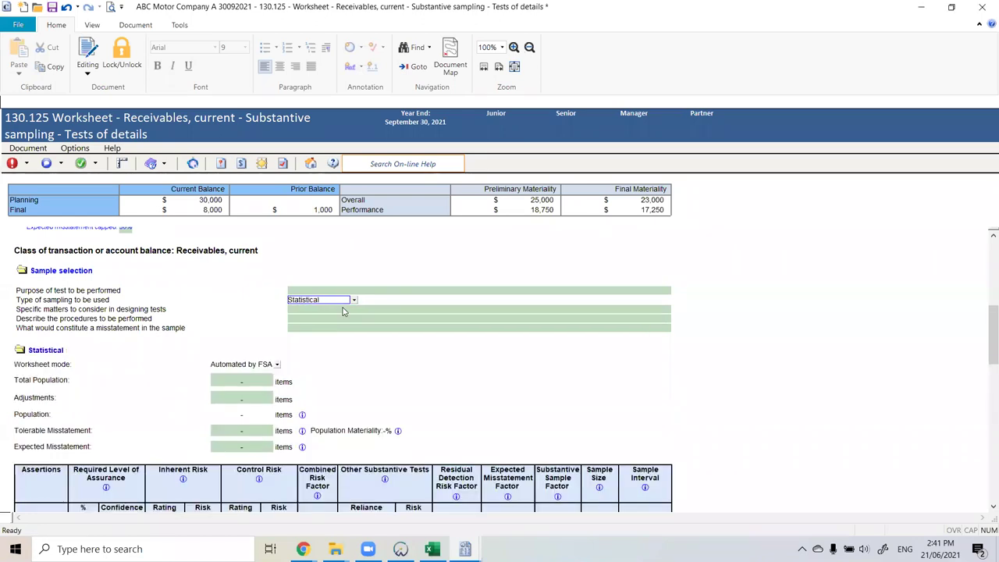
scroll(338, 333, "down", 3)
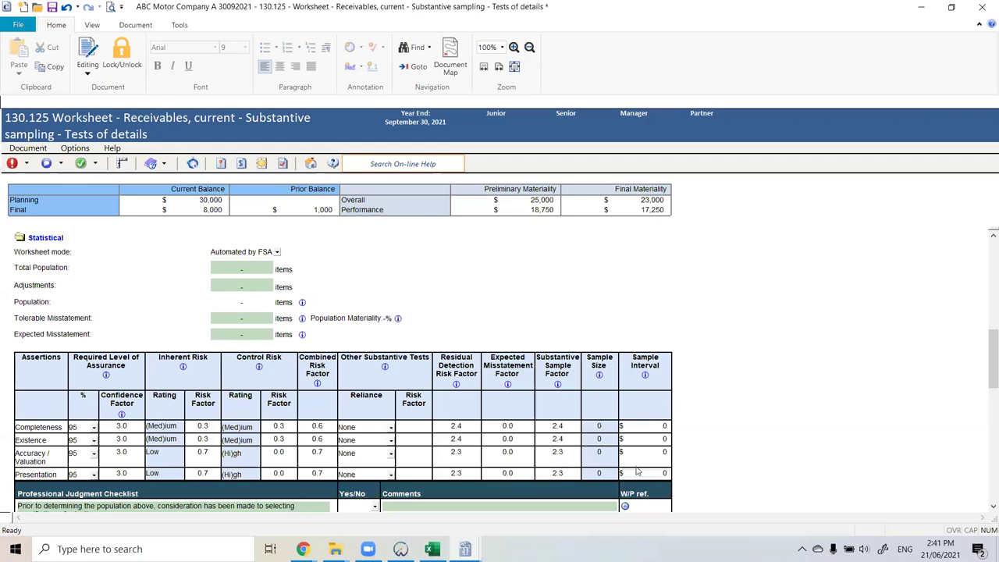
scroll(636, 465, "up", 3)
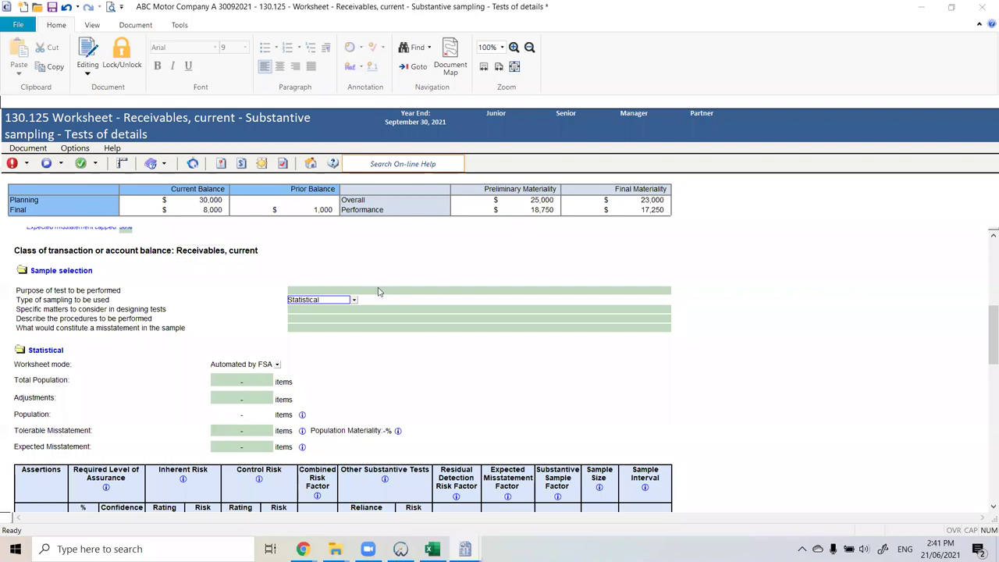
scroll(376, 291, "down", 2)
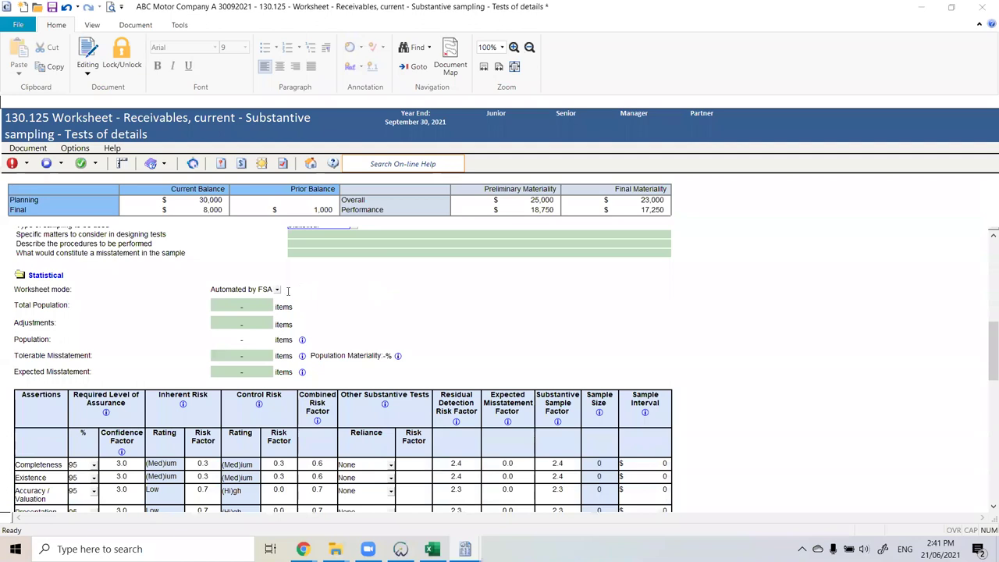
Step: Check the Worksheet mode options, keep Automated by FSA, and review the inherent and control risk ratings per assertion
left_click(277, 290)
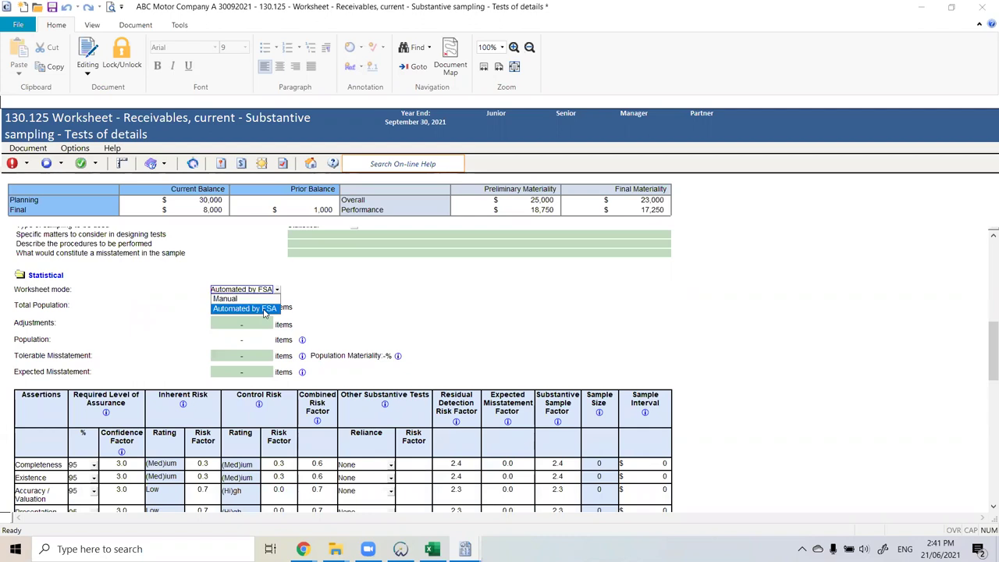
left_click(264, 310)
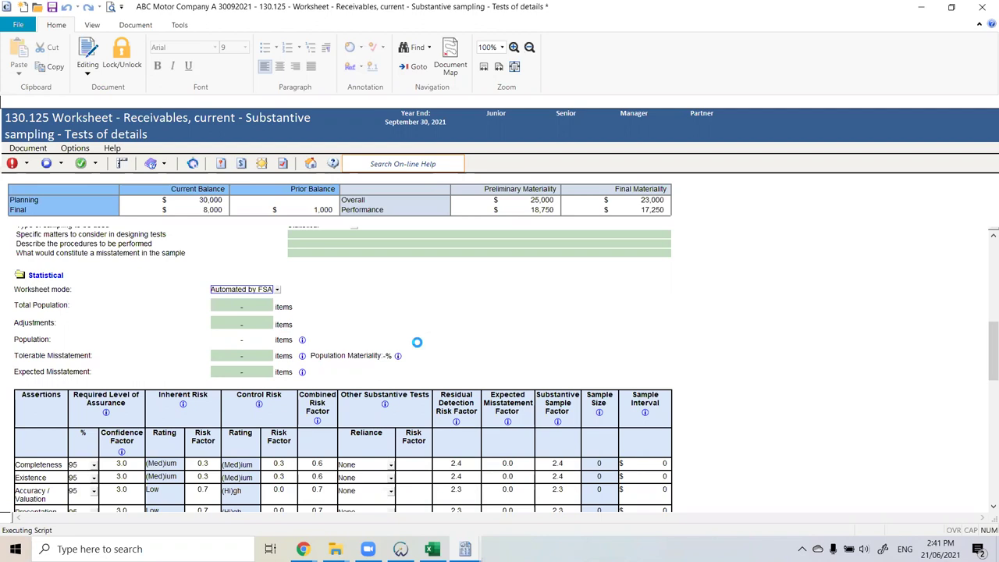
scroll(211, 438, "down", 2)
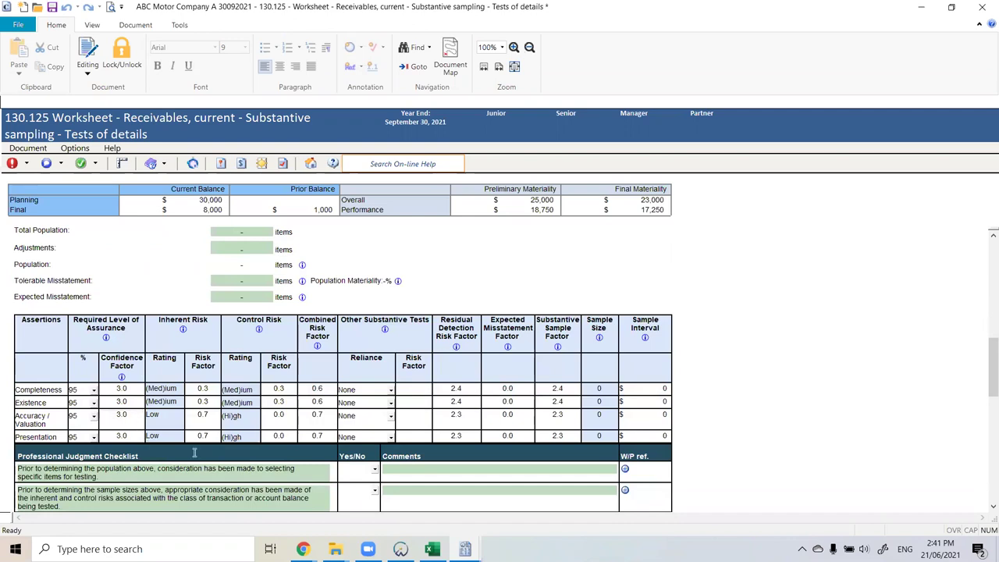
left_click(268, 389)
scroll(269, 388, "up", 2)
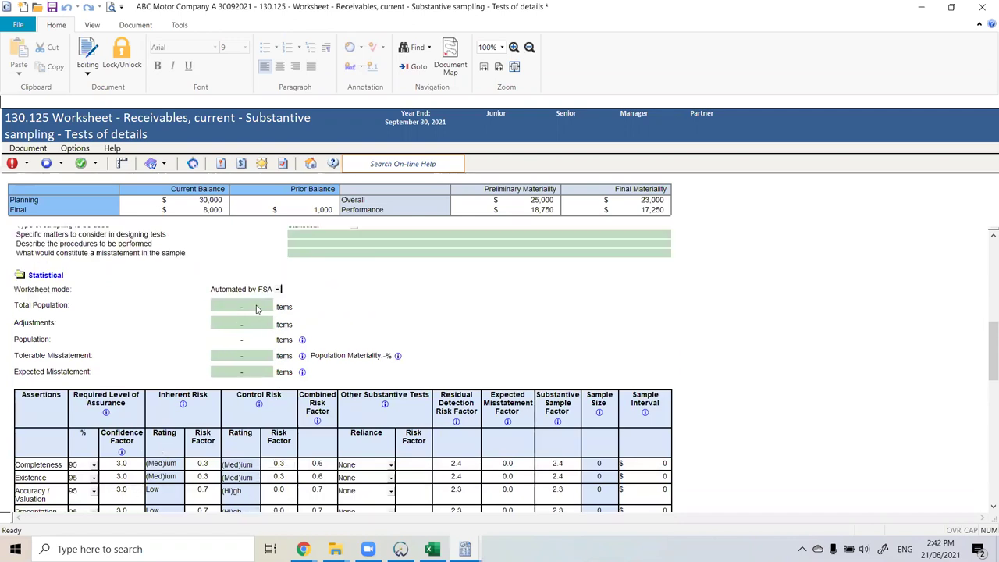
Step: In the Statistical section, set the Total Population to 30,000 items and the Adjustments to 10 items
left_click(257, 309)
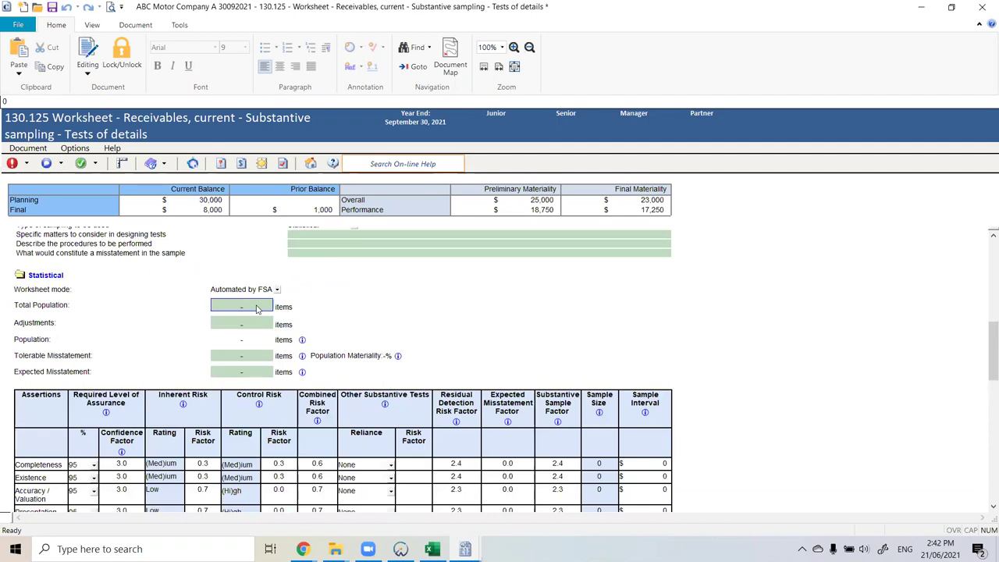
type("100")
key("BackSpace")
key("BackSpace")
key("BackSpace")
type("30000")
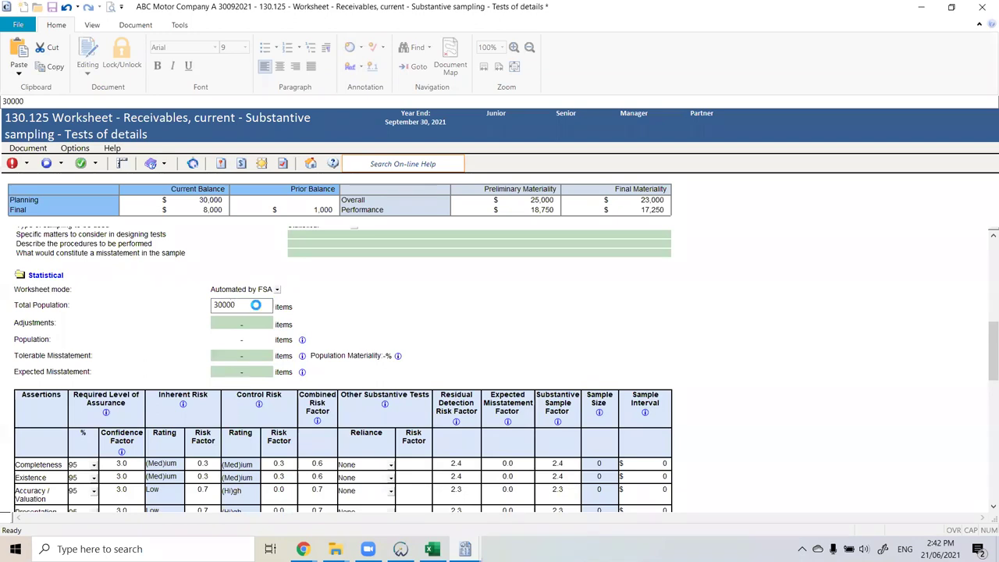
key("Tab")
type("10")
key("Tab")
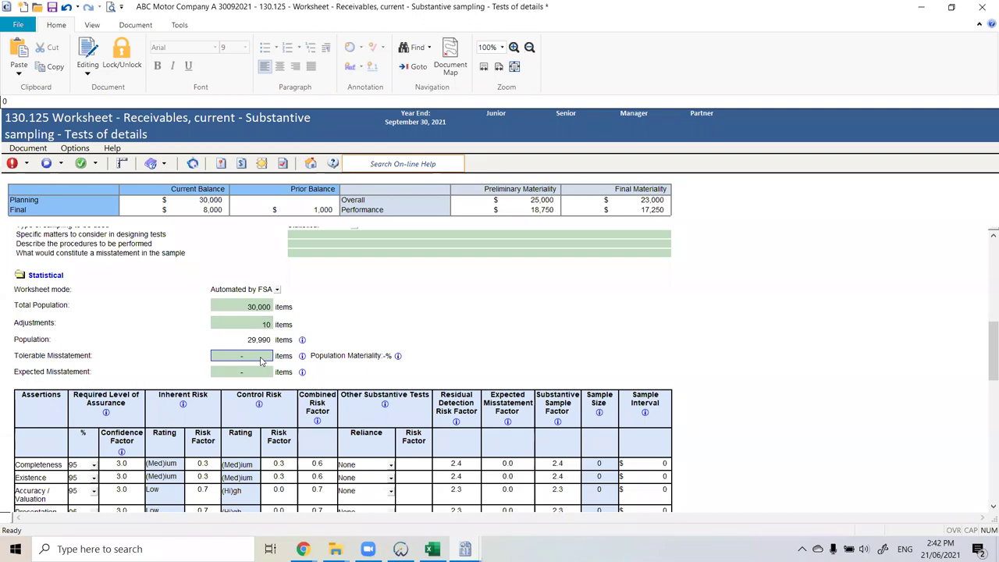
Step: Try a Tolerable Misstatement of 30,000 items and reduce it to 3,000
type("30000")
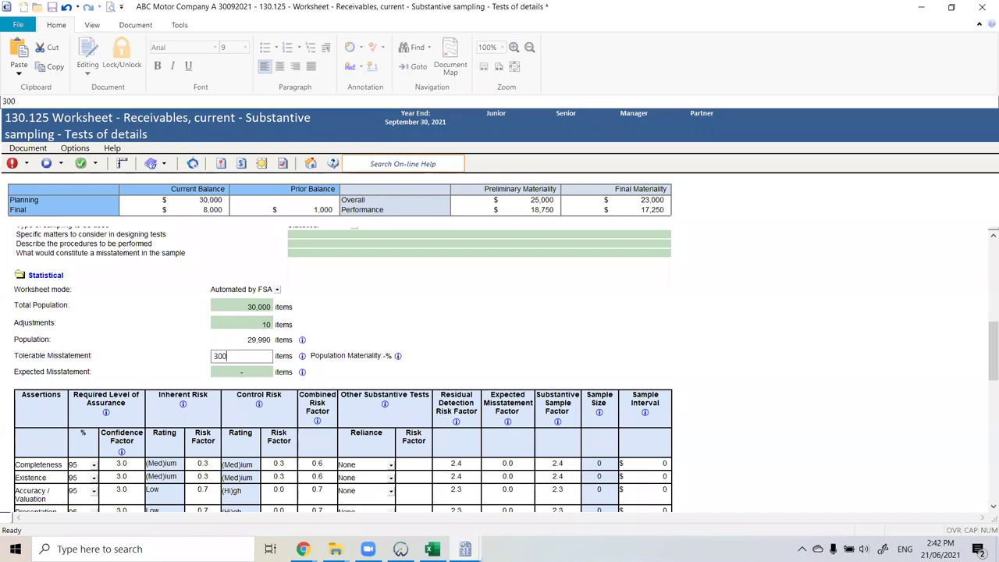
key("Tab")
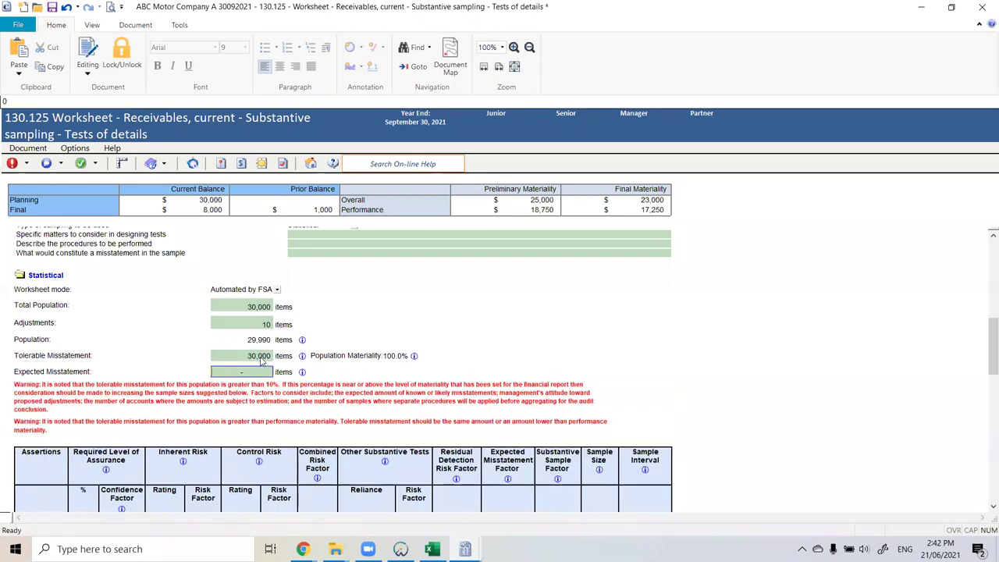
left_click(262, 360)
key("BackSpace")
left_click(562, 333)
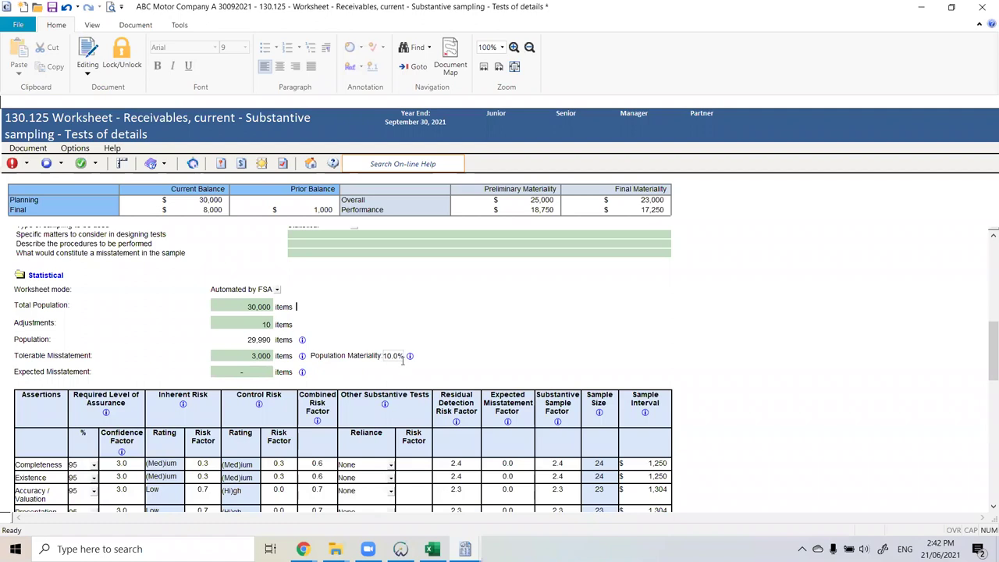
Step: Set the Tolerable Misstatement in the Statistical section to 300 items
left_click(271, 356)
key("BackSpace")
key("Return")
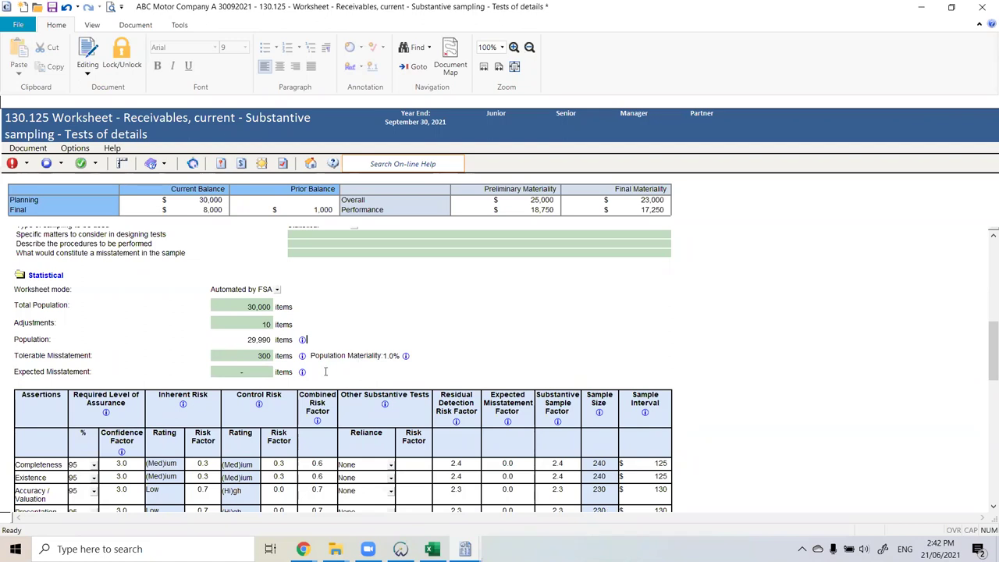
Step: Try an Expected Misstatement of 250 items and check it against the Expected misstatement capped percentage in Settings
left_click(265, 375)
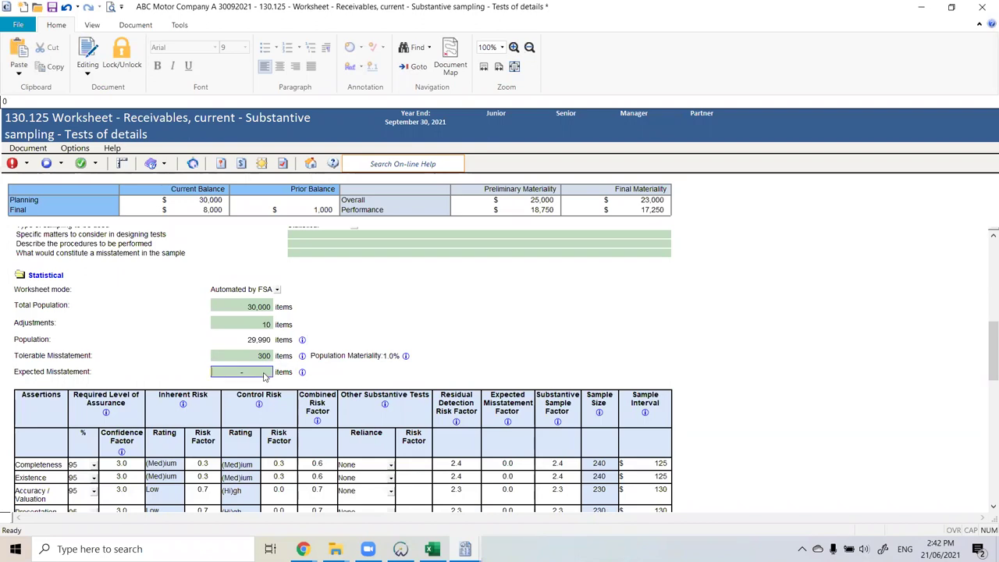
type("250")
key("Return")
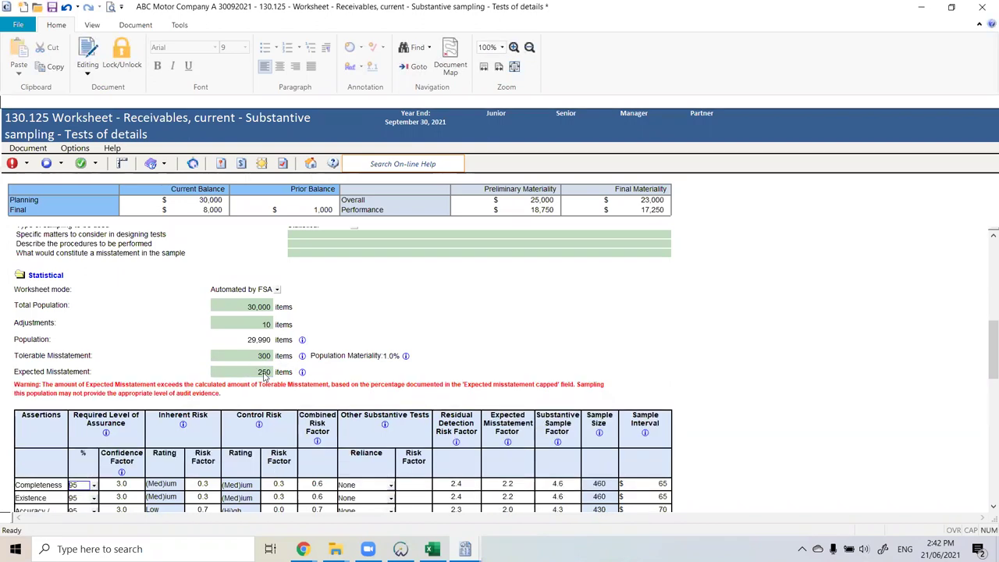
scroll(271, 337, "up", 2)
scroll(271, 337, "up", 2)
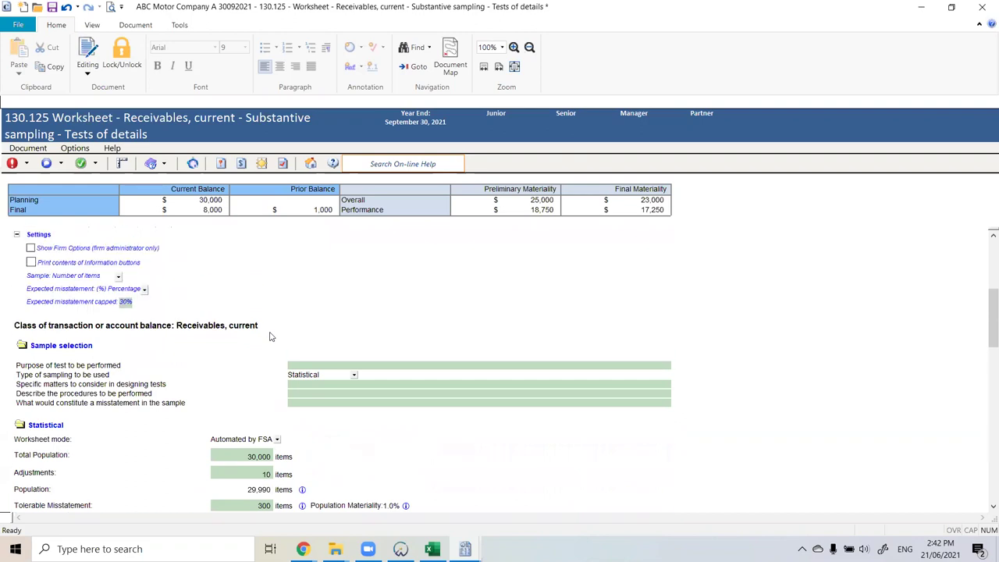
scroll(271, 336, "down", 5)
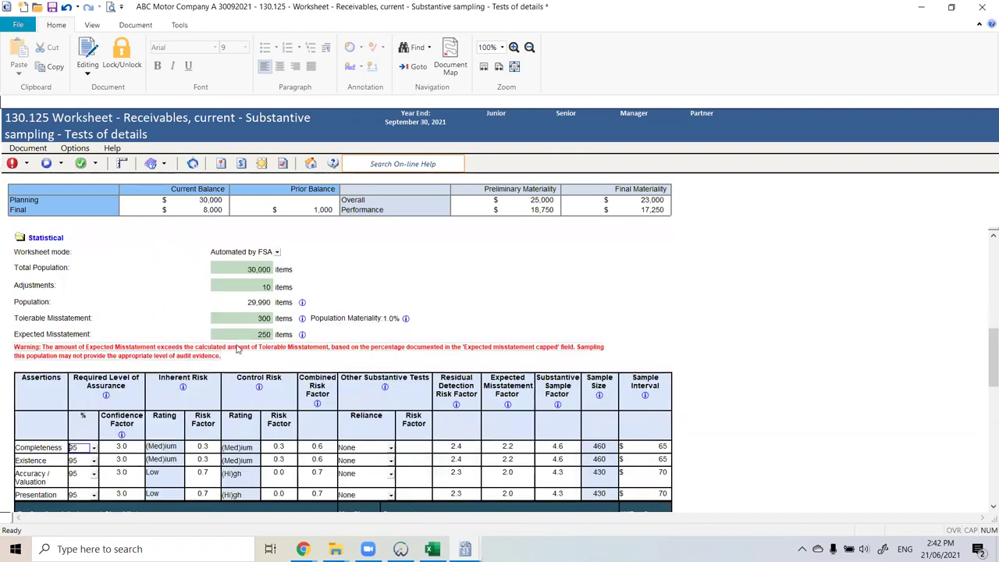
left_click(255, 338)
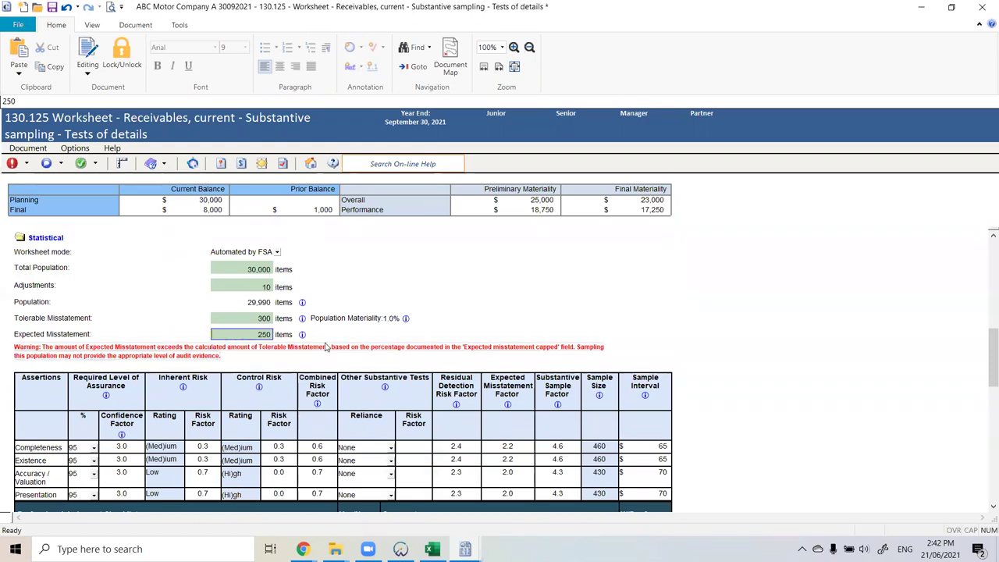
scroll(182, 305, "up", 4)
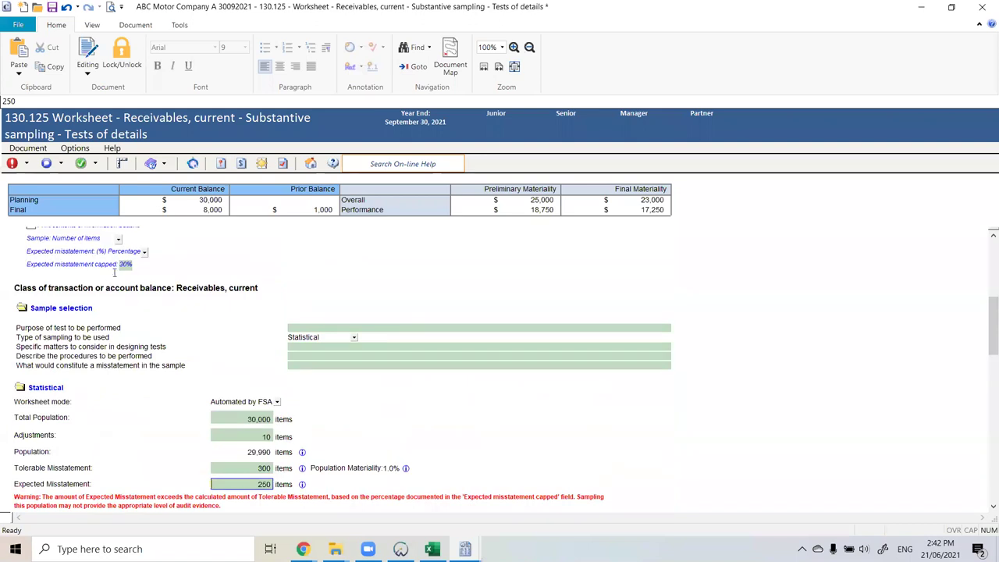
left_click(124, 266)
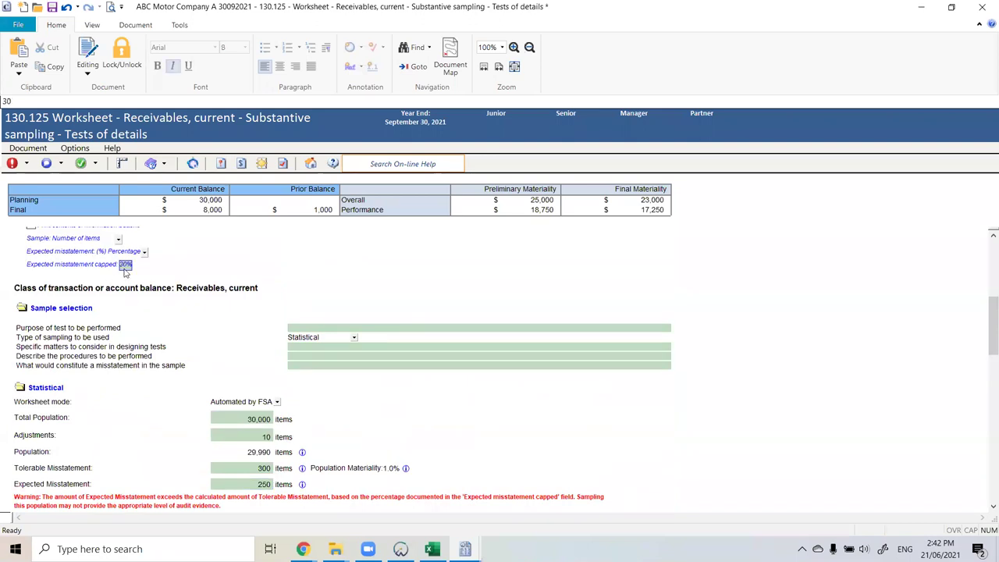
Step: Set the Expected Misstatement in the Statistical section to 80 items
scroll(125, 270, "down", 2)
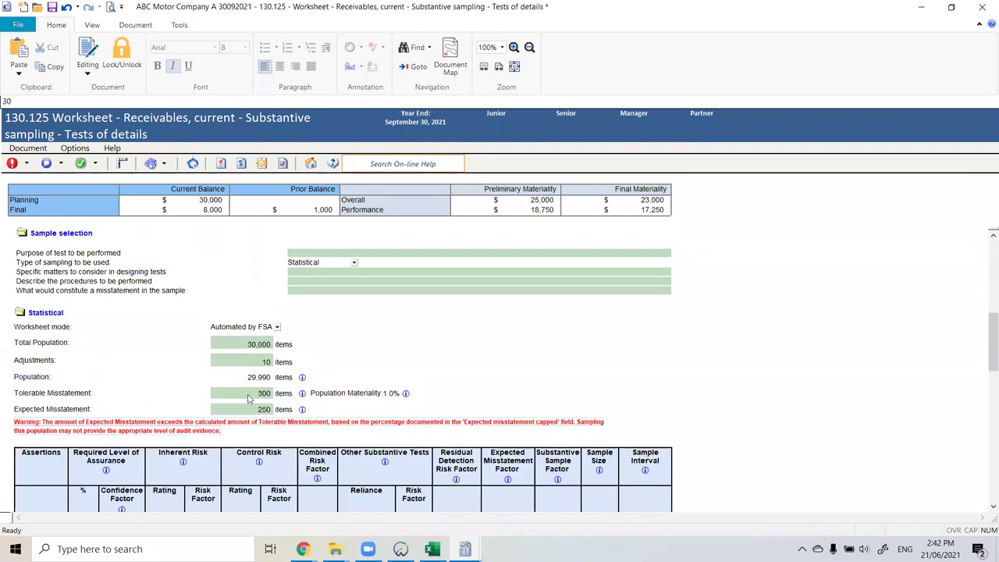
left_click(251, 409)
left_click(260, 408)
left_click_drag(273, 409, 190, 414)
type("80")
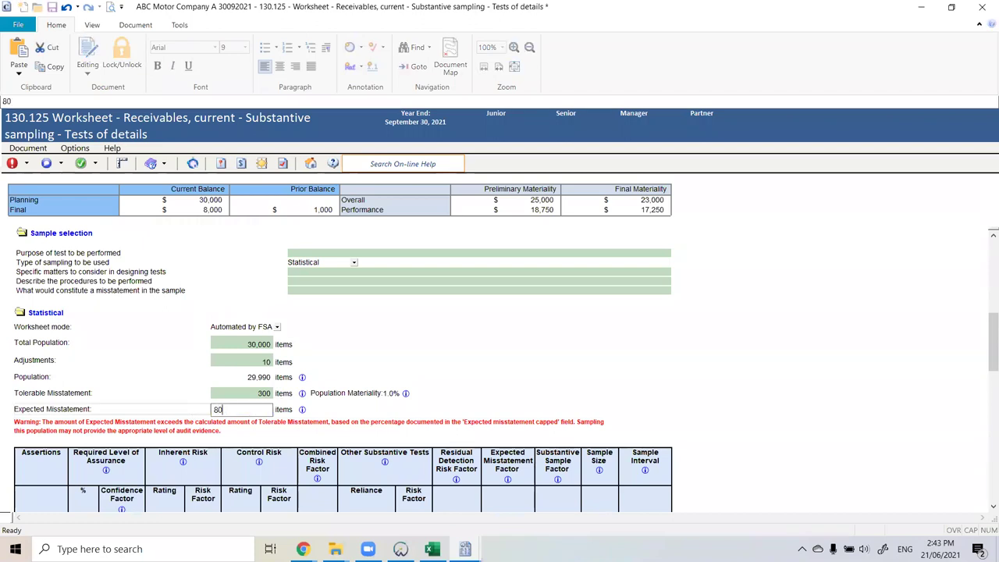
Step: Enter 80 items as the Expected Misstatement, try 100 instead, and check the 'Expected misstatement capped' setting
key("Return")
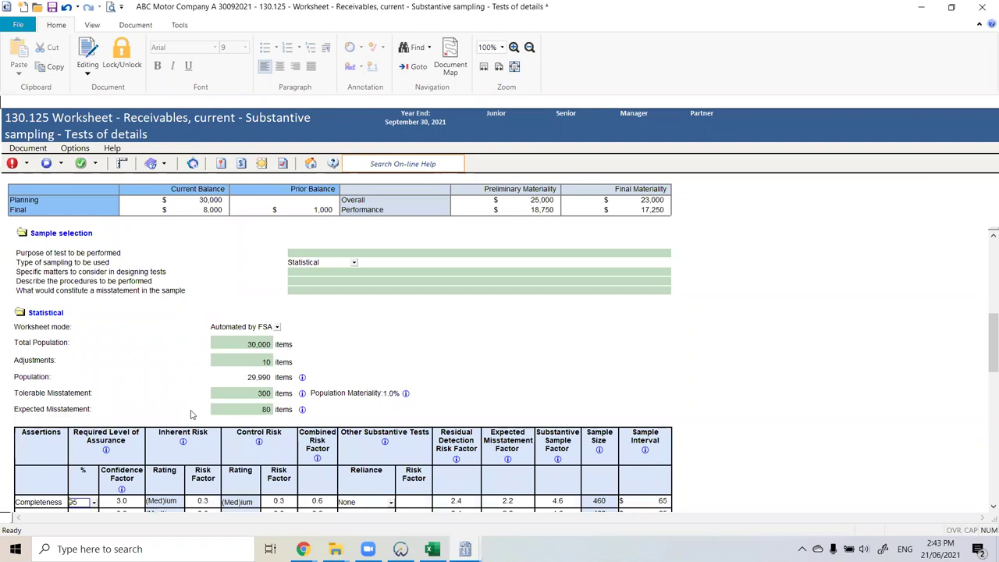
left_click(258, 417)
double_click(218, 419)
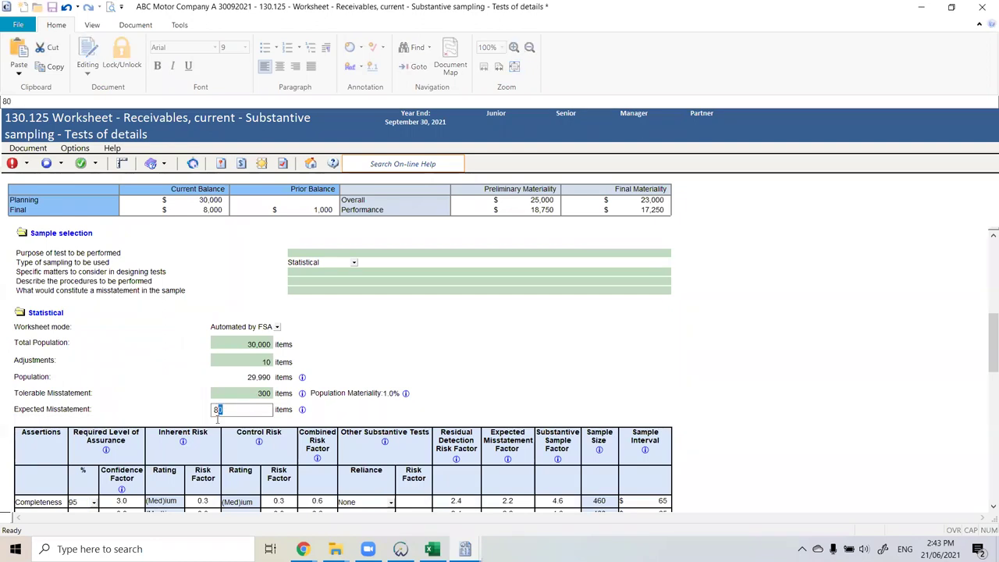
key("BackSpace")
type("100")
key("Tab")
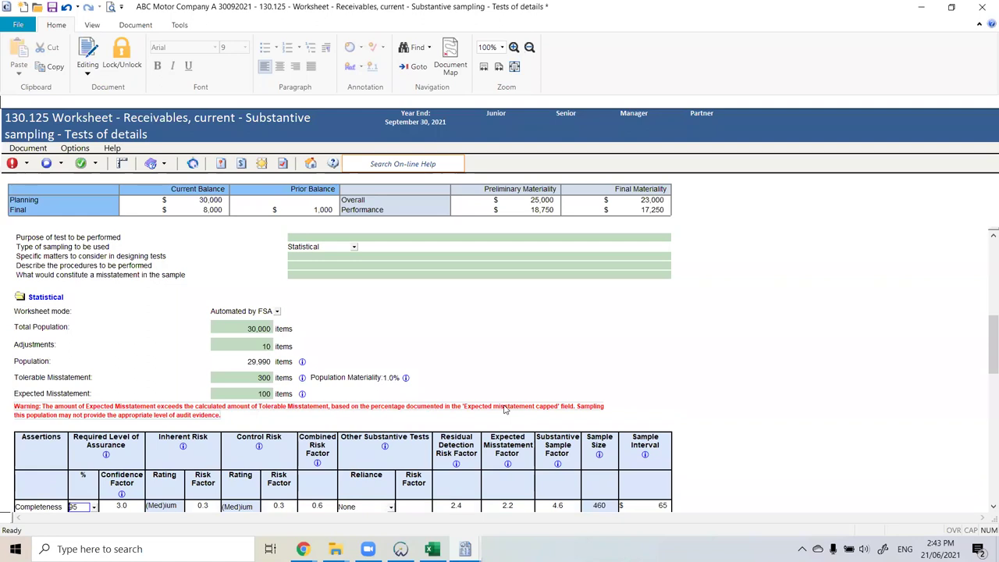
scroll(203, 266, "up", 3)
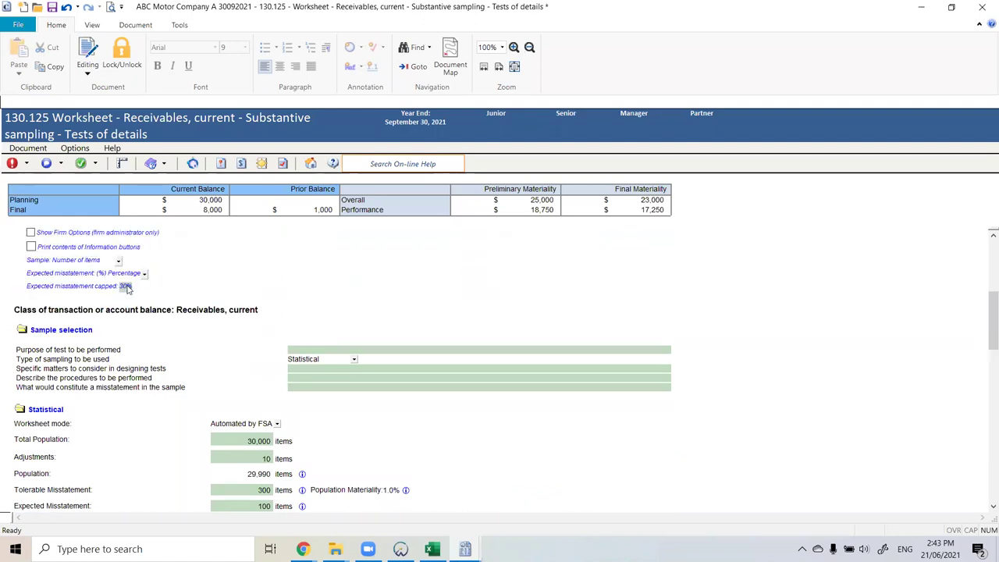
scroll(126, 288, "down", 5)
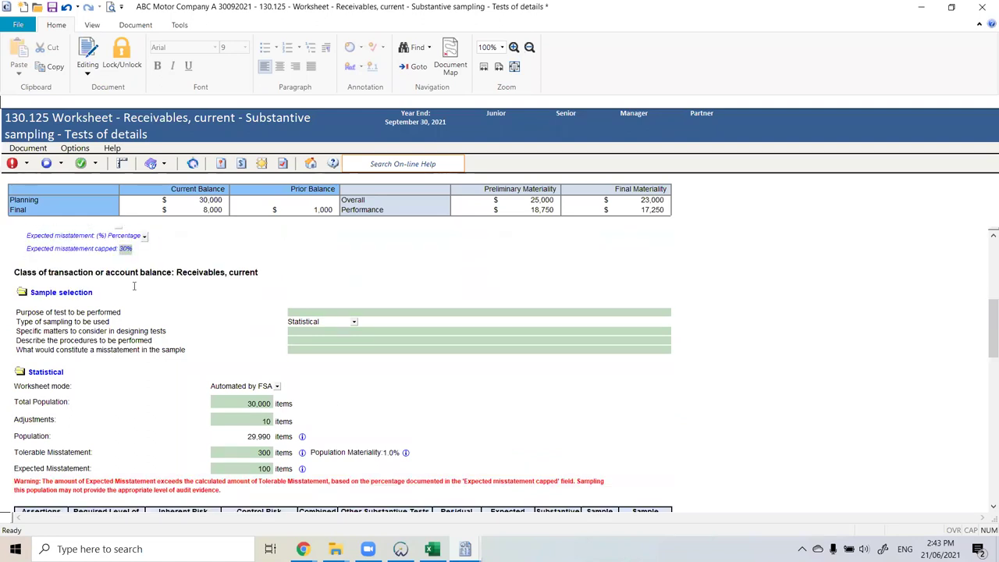
Step: Set the Expected Misstatement in the Statistical section to 80 items
left_click(253, 319)
double_click(254, 318)
type("80")
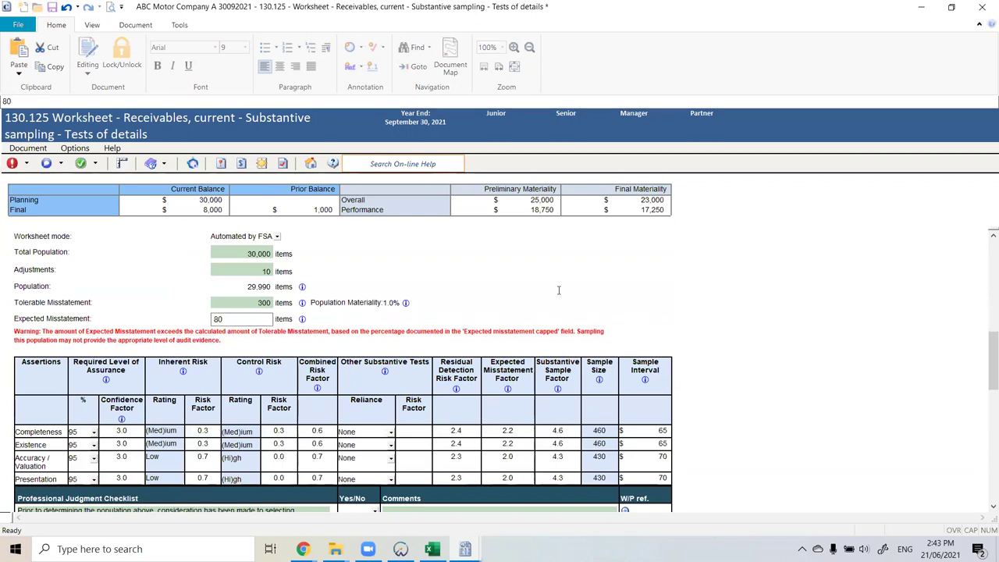
key("Return")
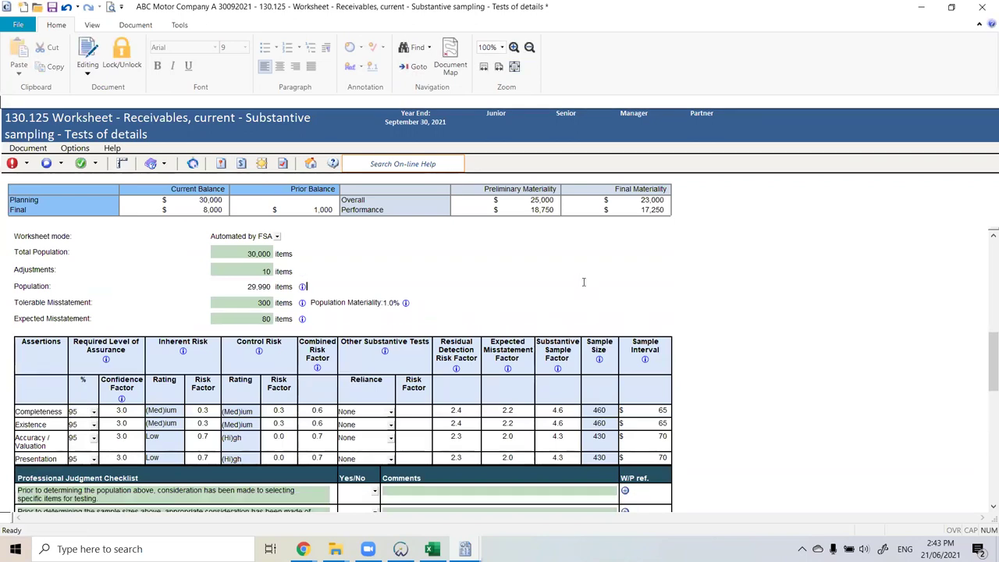
left_click(262, 304)
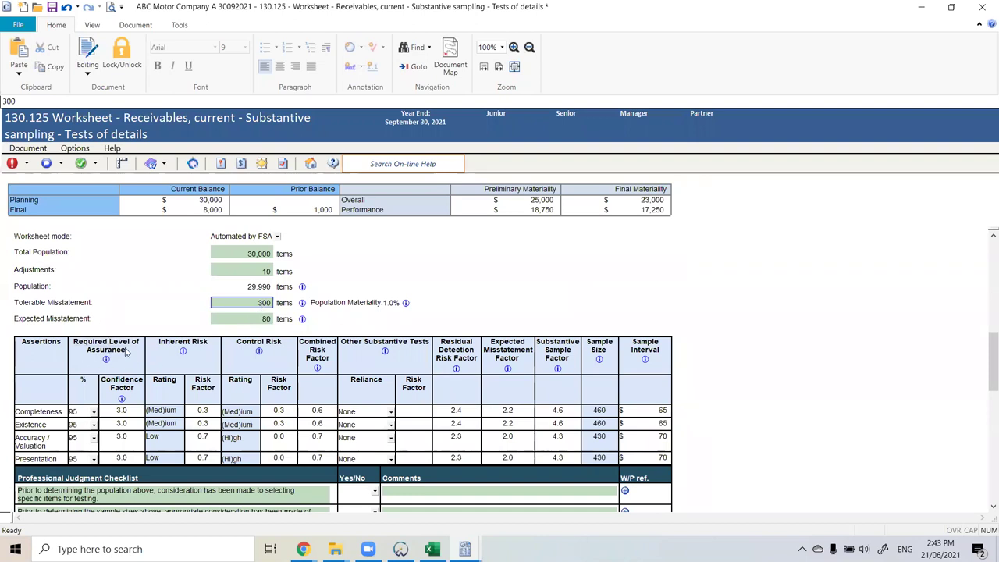
Step: Try a Required Level of Assurance of 99% for the Completeness assertion and return it to 95%
scroll(101, 371, "down", 1)
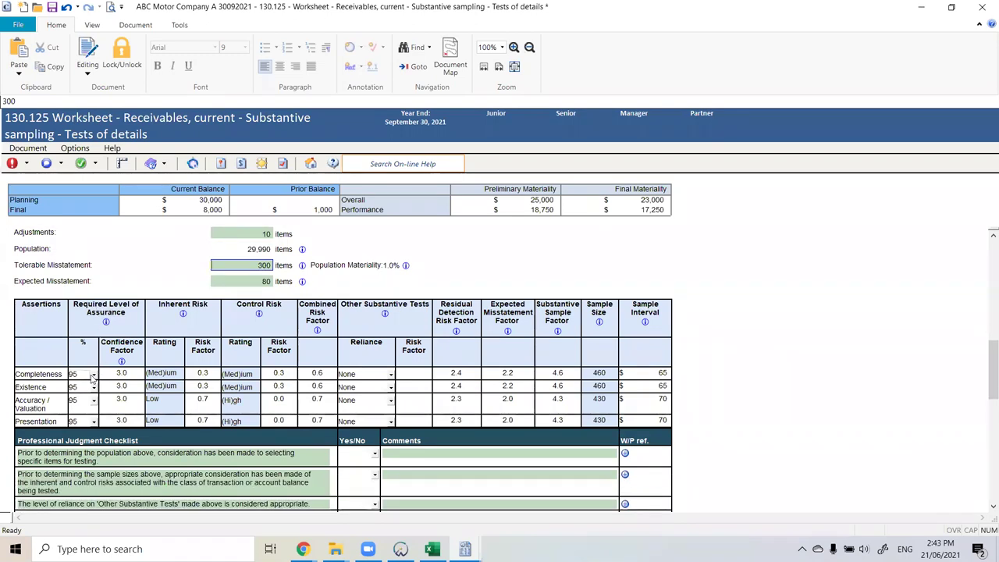
left_click(92, 376)
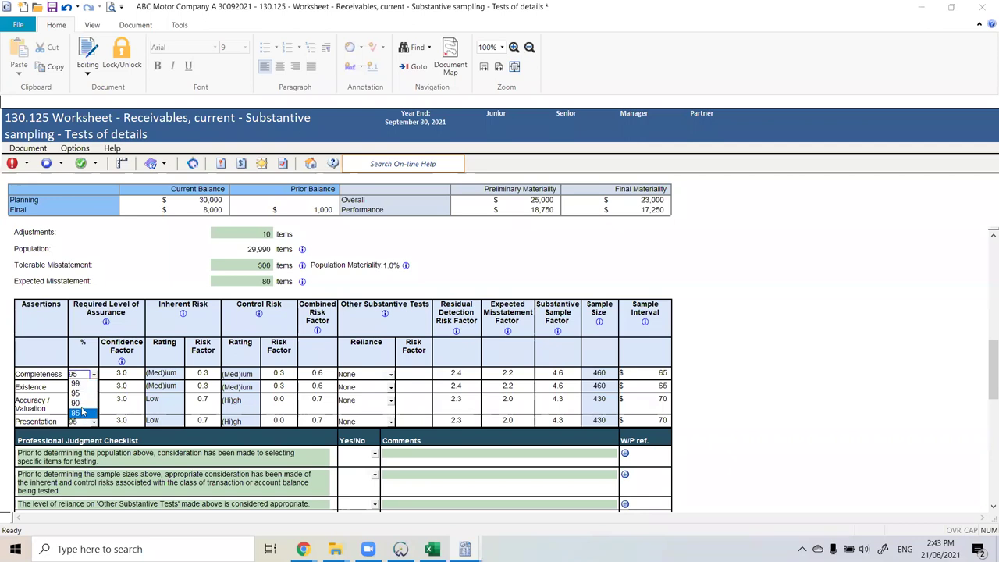
left_click(78, 384)
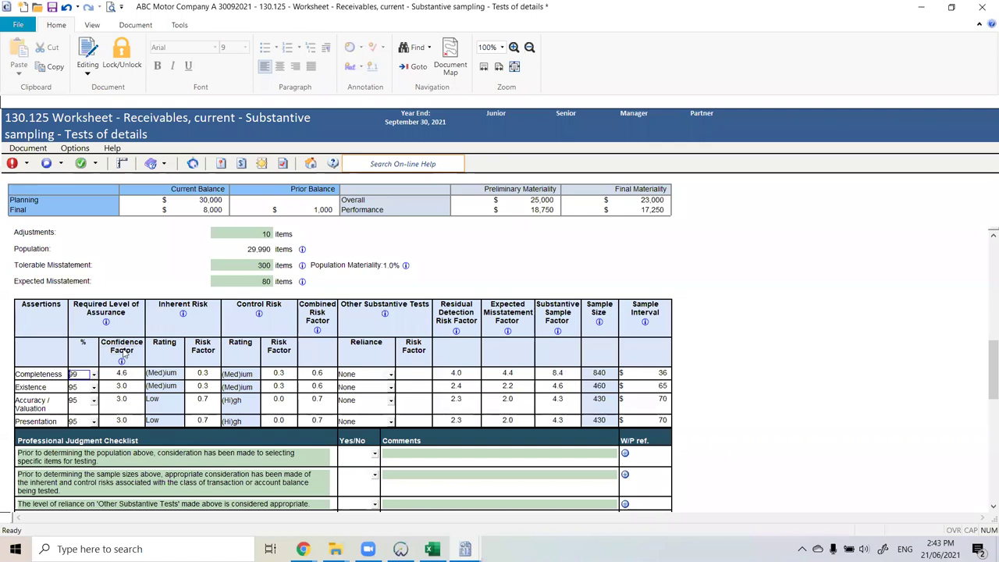
left_click(94, 375)
left_click(76, 393)
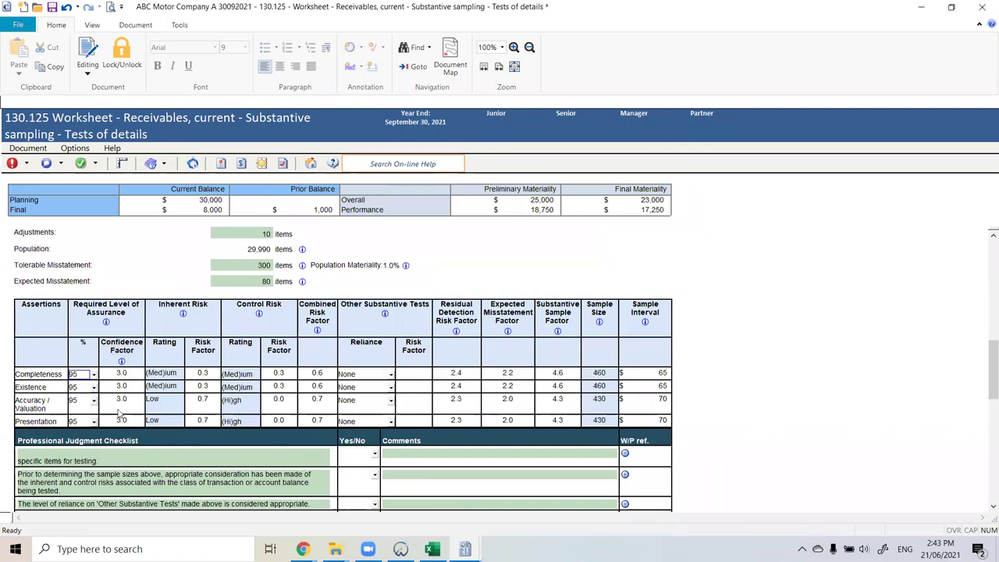
Step: Set the Required Level of Assurance to 99% for Completeness and 85% for Presentation
left_click(94, 375)
left_click(86, 385)
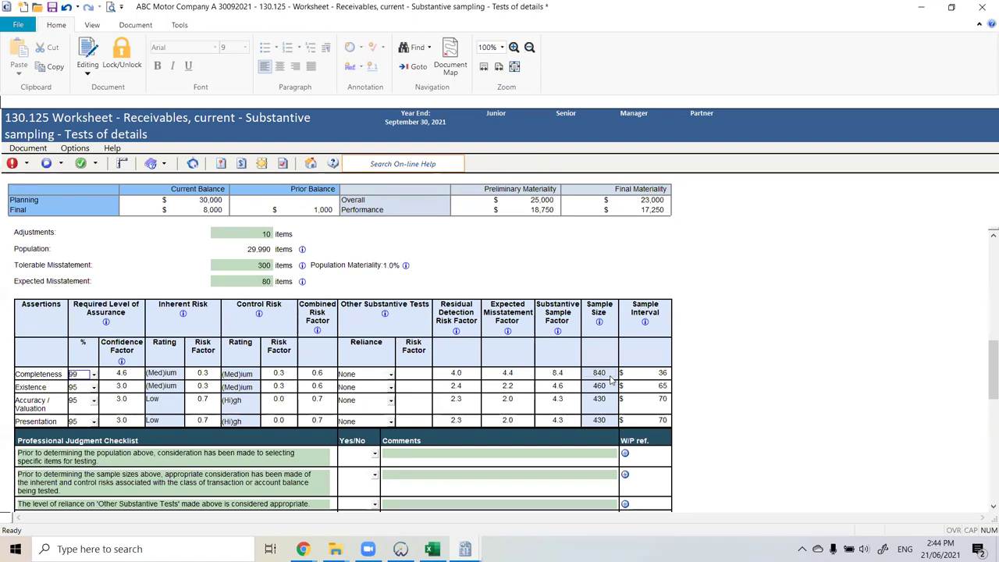
left_click(94, 422)
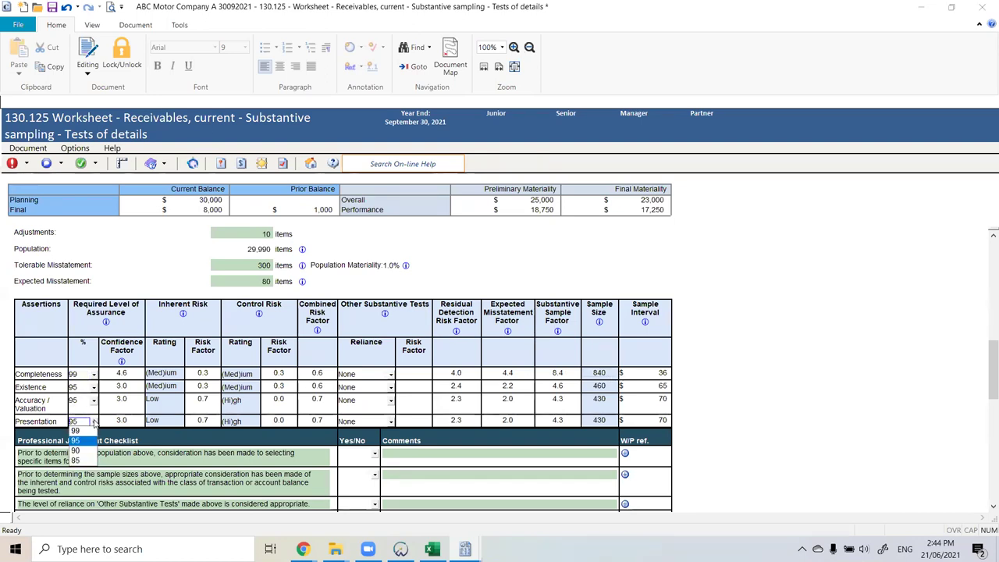
left_click(87, 461)
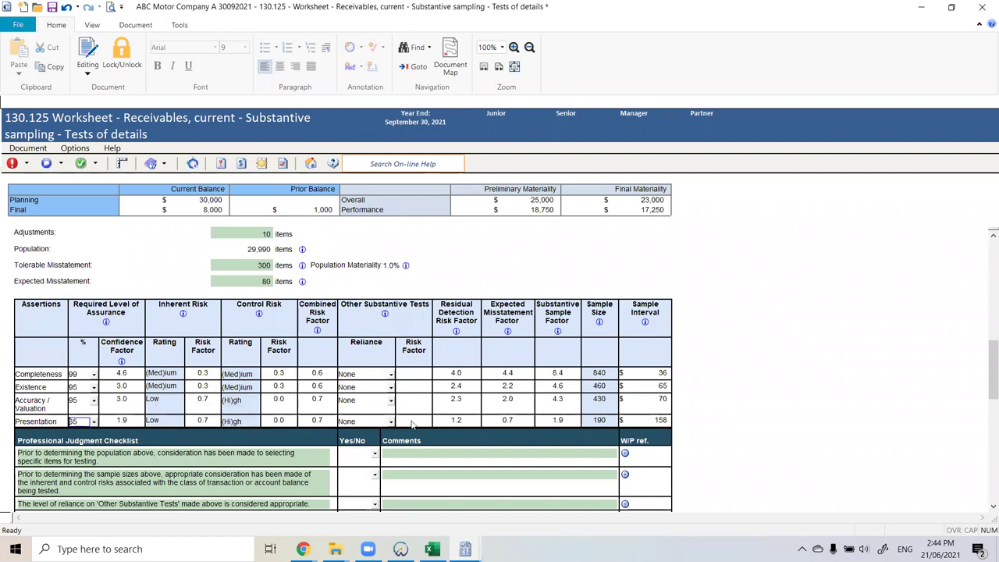
Step: Set the reliance on Other Substantive Tests to Persuasive for Completeness and Corroborative for Existence
left_click(391, 375)
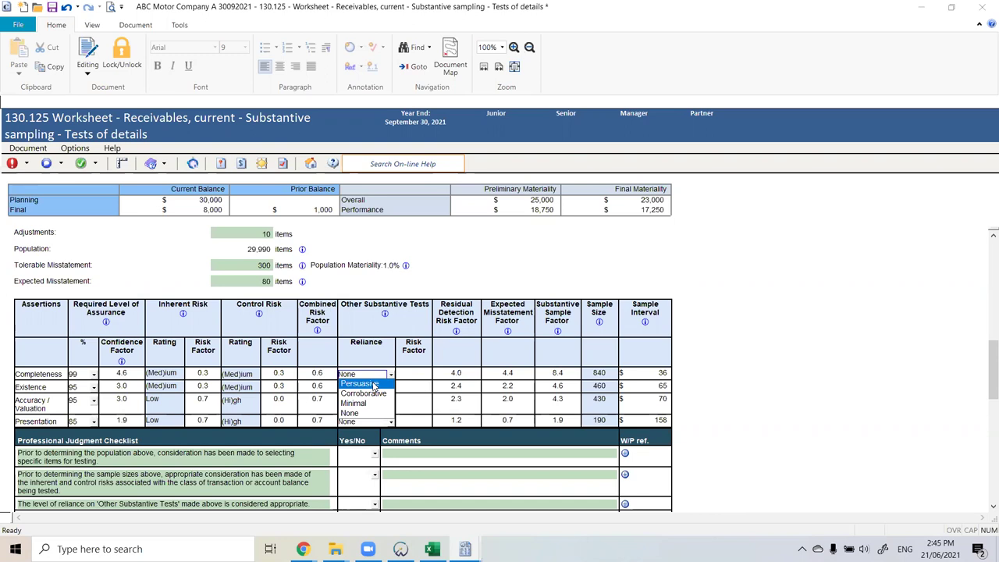
left_click(375, 385)
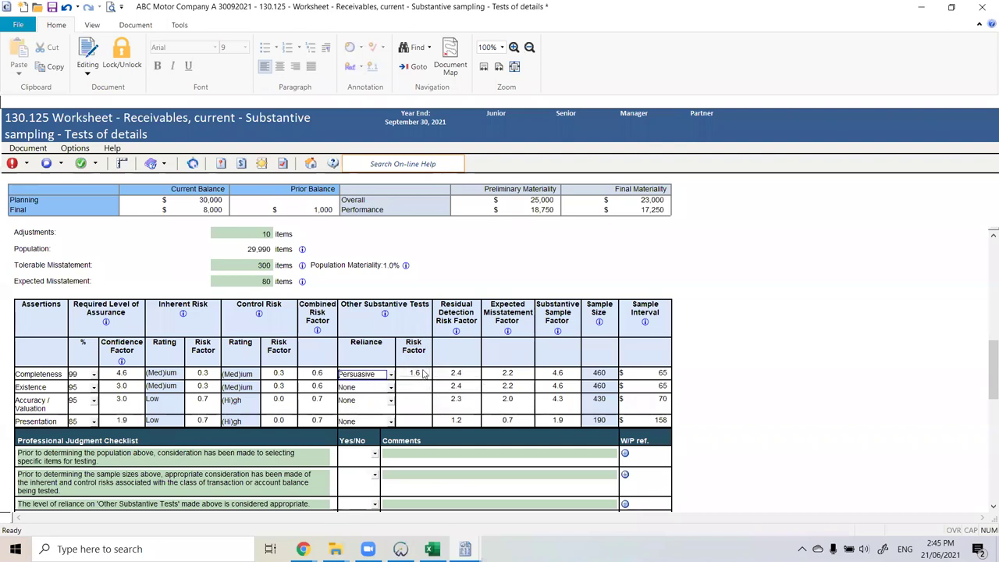
left_click(390, 388)
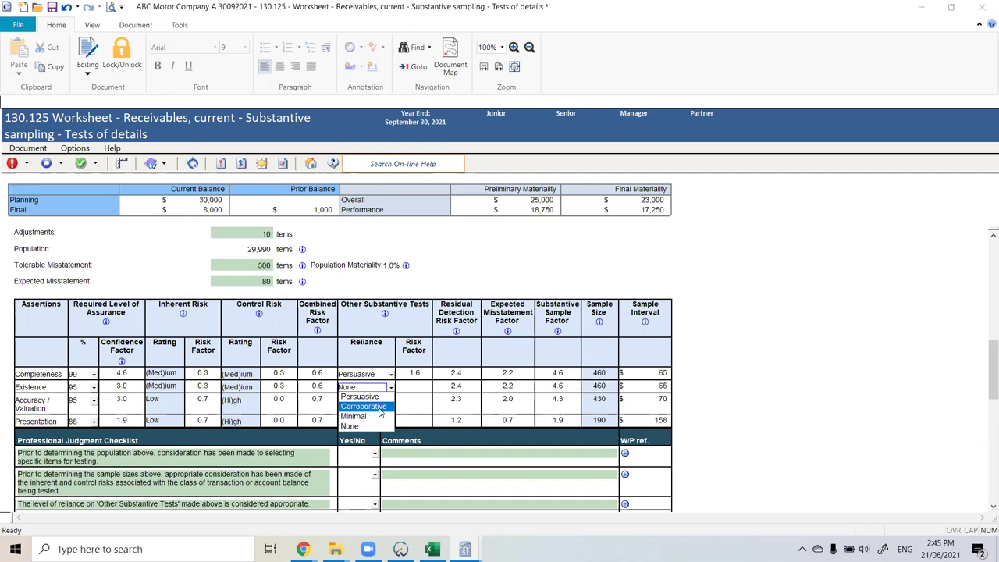
left_click(380, 408)
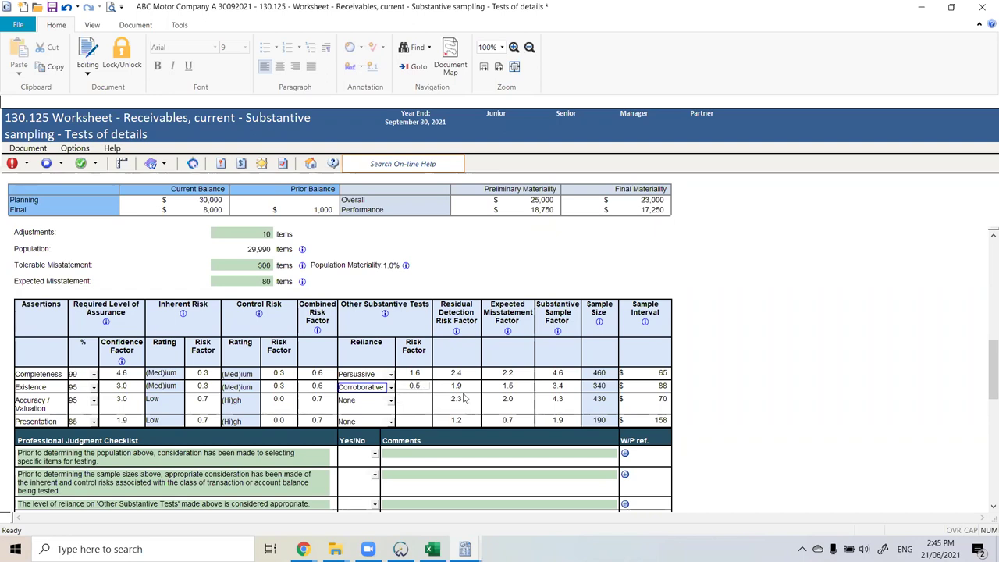
left_click(608, 390)
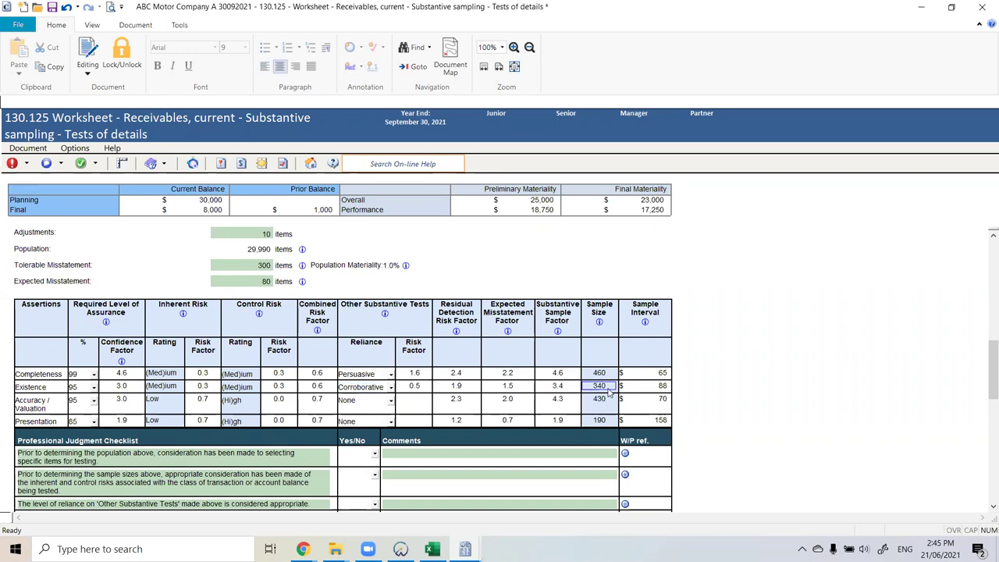
Step: Set the reliance on Other Substantive Tests to Minimal for the Accuracy / Valuation assertion and check its sample size
left_click(390, 400)
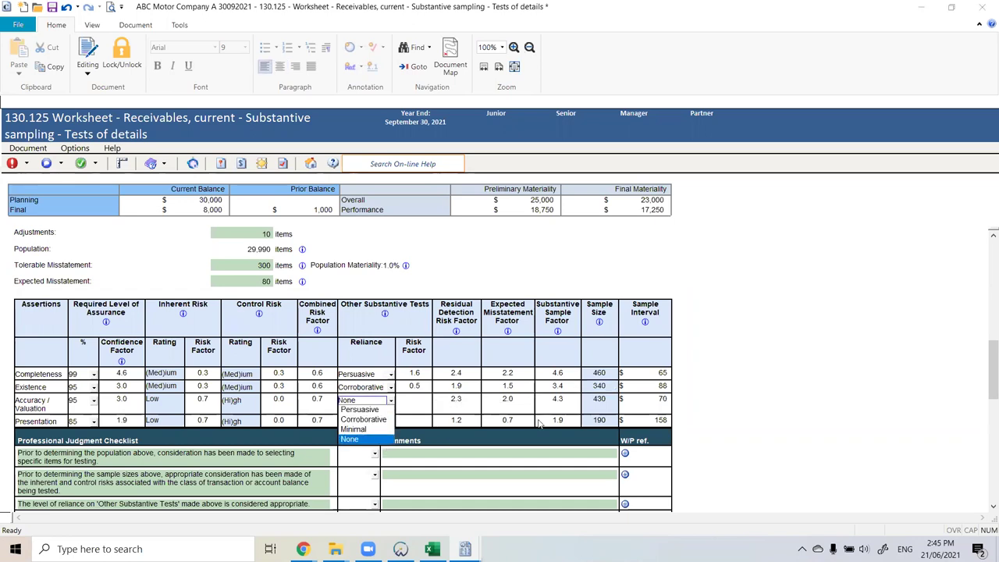
left_click(607, 403)
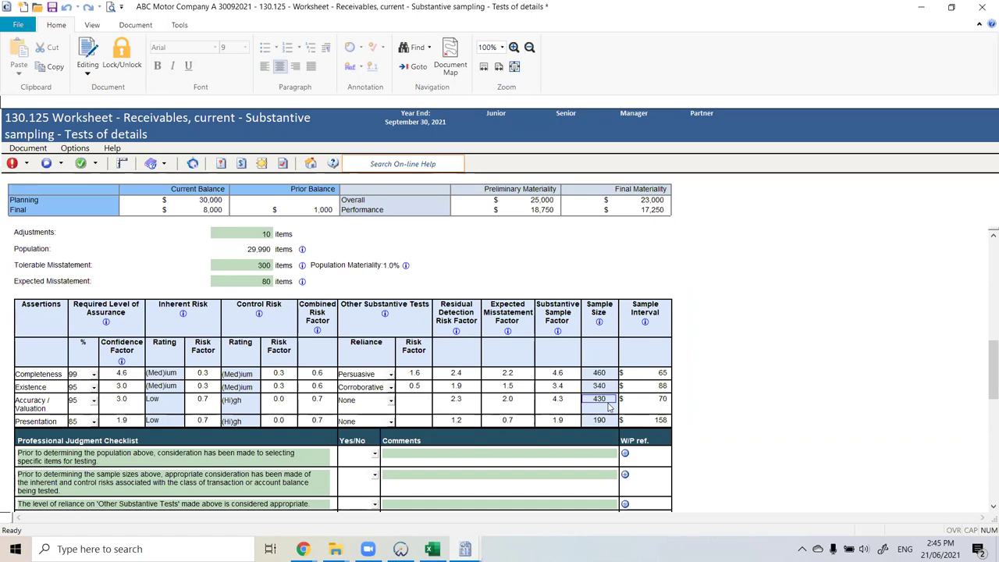
left_click(391, 401)
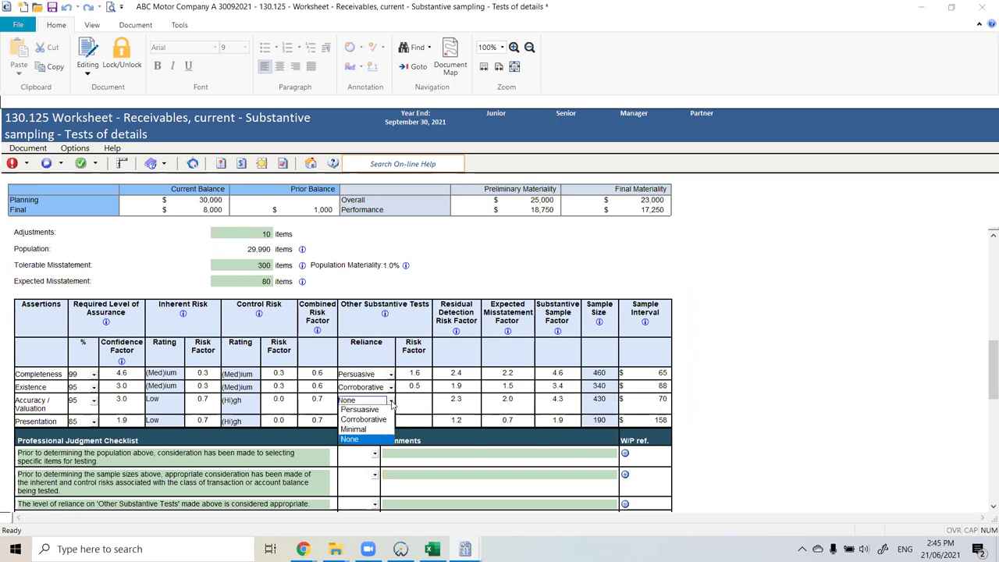
left_click(370, 430)
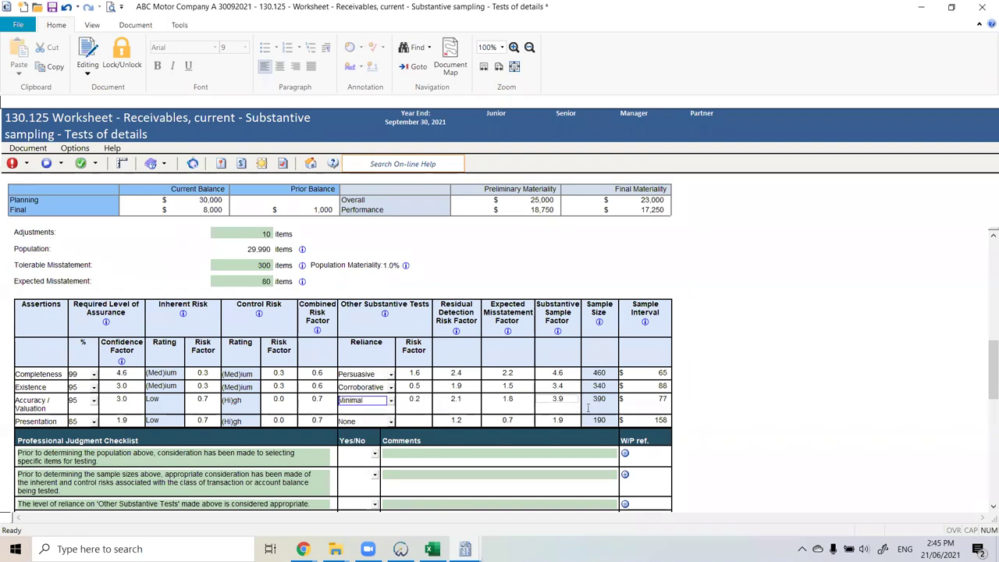
left_click(391, 401)
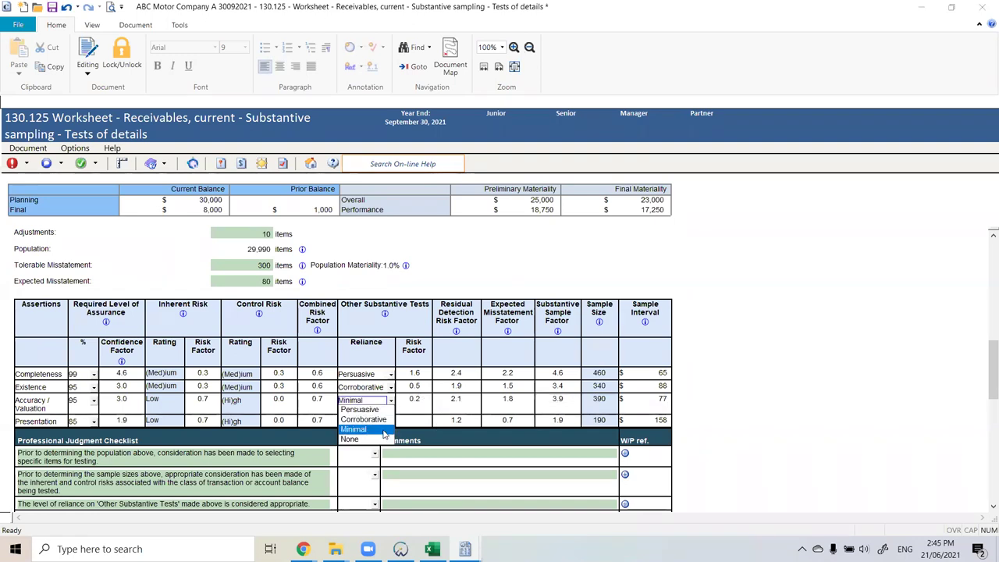
left_click(599, 412)
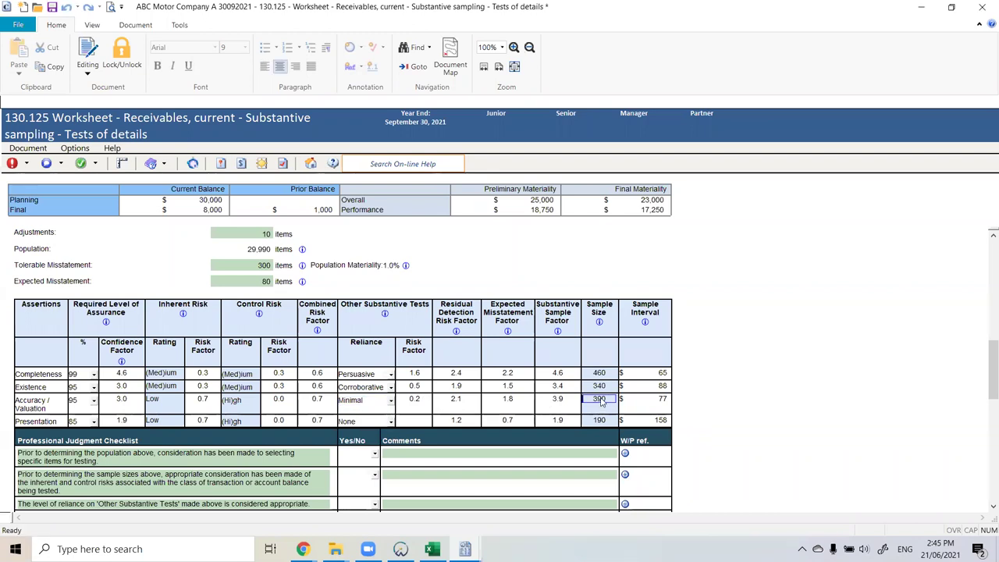
Step: Check the Presentation assertion's sample size and set its reliance on Other Substantive Tests to Minimal
left_click(607, 421)
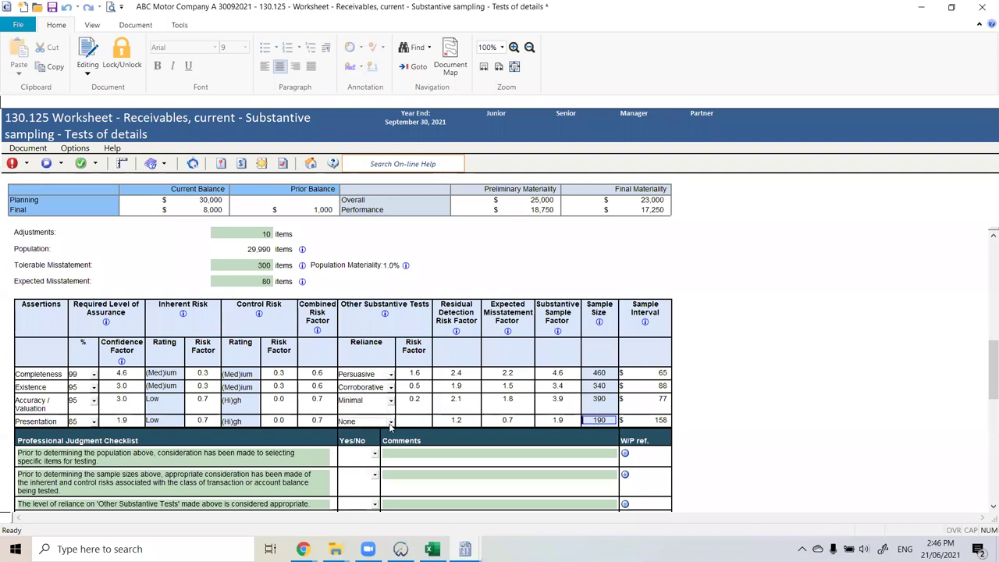
left_click(391, 425)
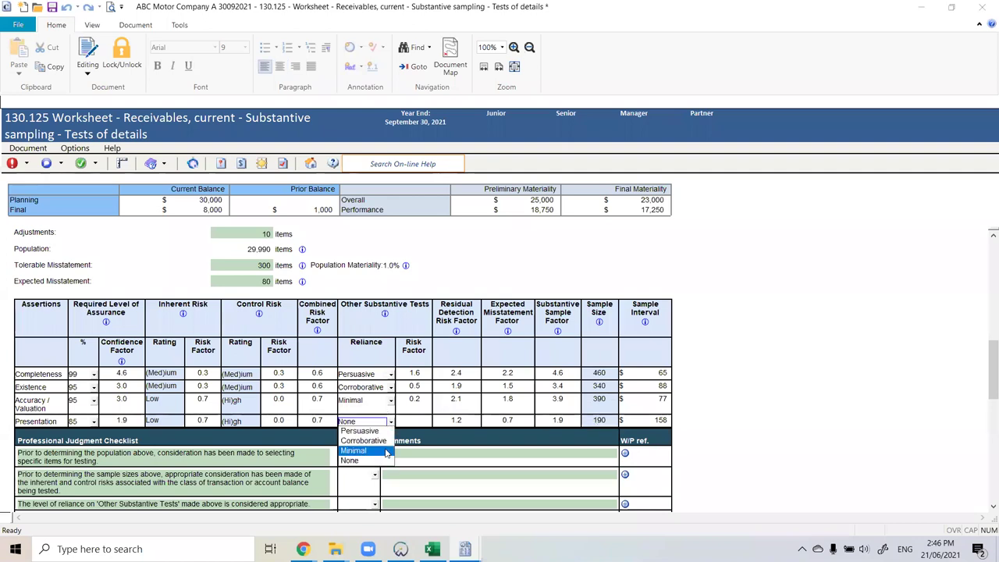
left_click(387, 452)
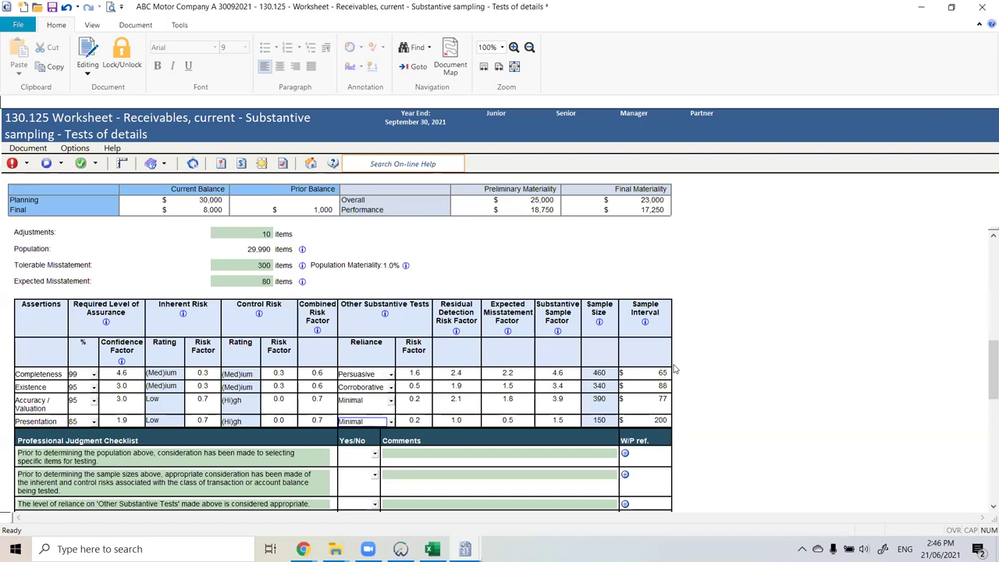
Step: Review the assertions table and the available choices for the type of sampling to be used, without changing the selection
scroll(154, 336, "down", 2)
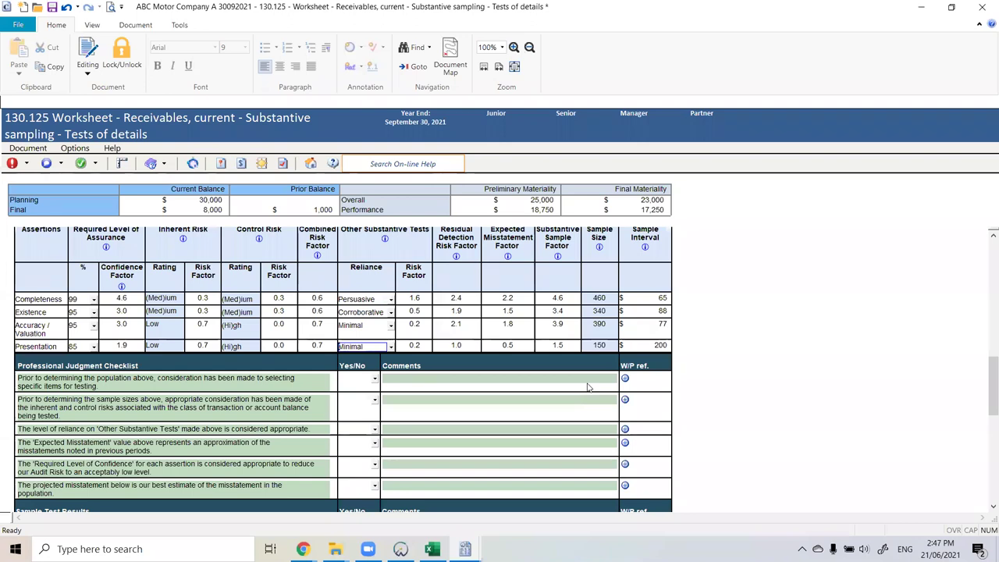
scroll(589, 387, "up", 1)
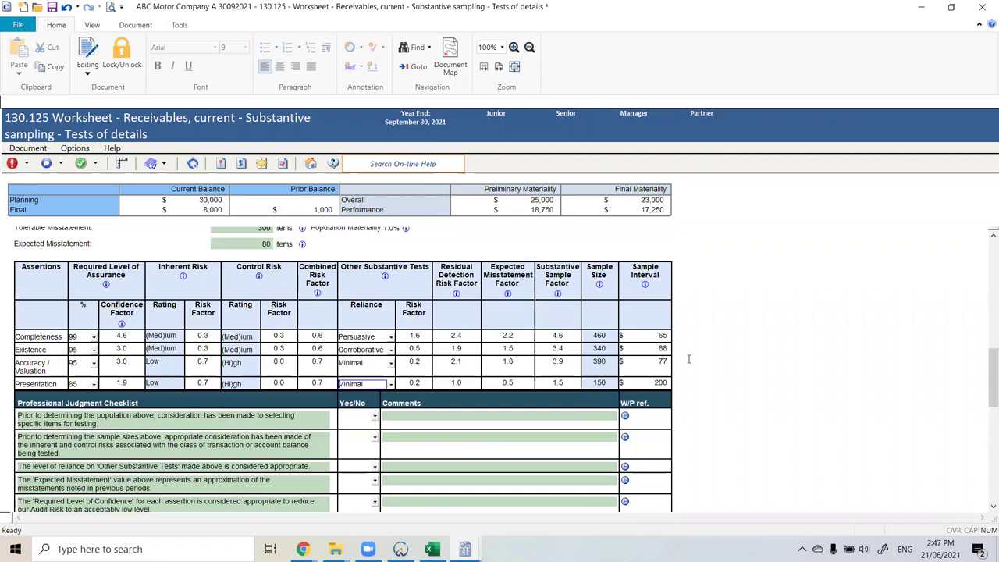
scroll(695, 357, "down", 1)
scroll(493, 349, "up", 1)
scroll(493, 349, "up", 5)
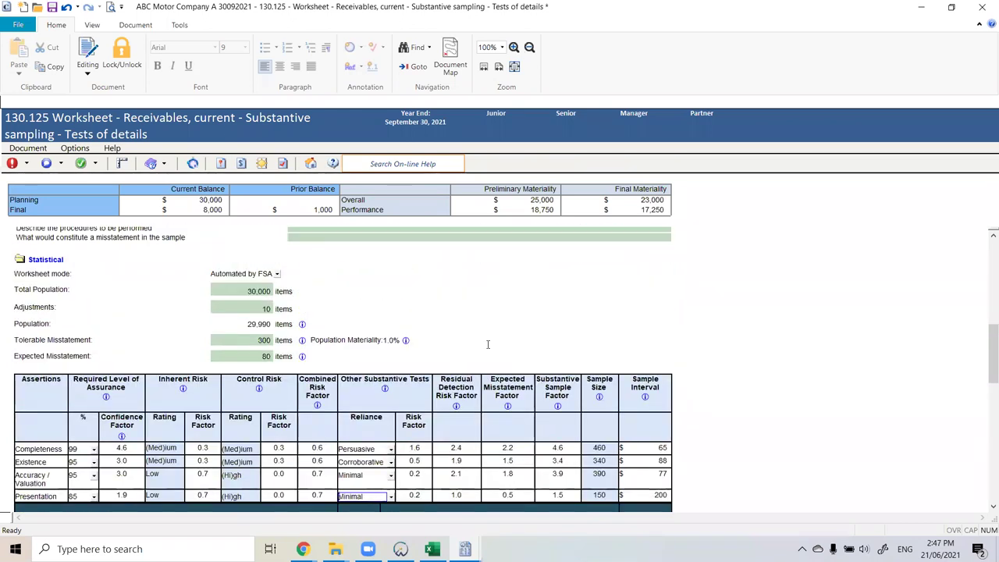
left_click(354, 285)
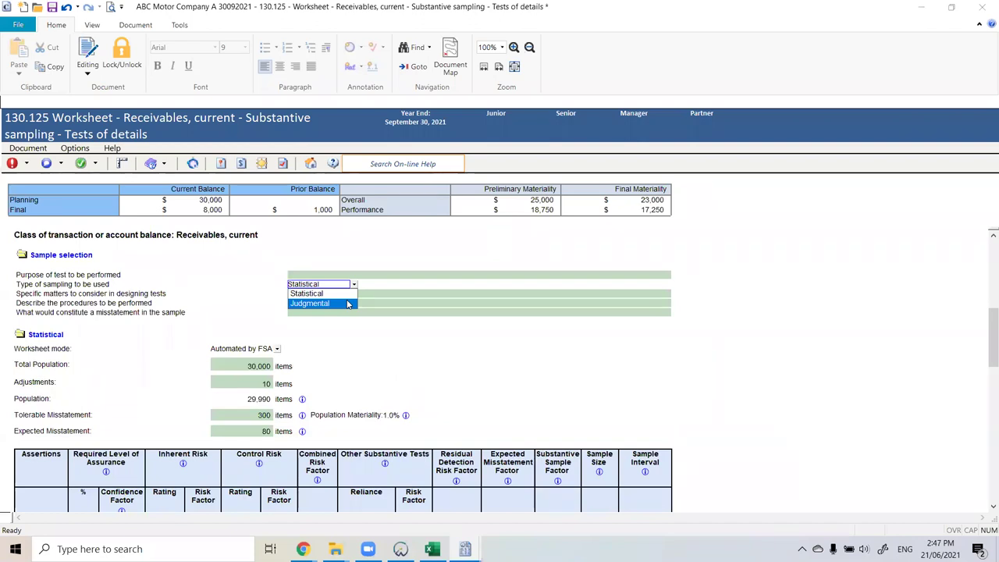
left_click(700, 359)
Step: Review the Professional Judgment Checklist with its Yes/No choices and the Sample Test Results questions, without answering any
scroll(695, 348, "down", 4)
scroll(692, 341, "down", 3)
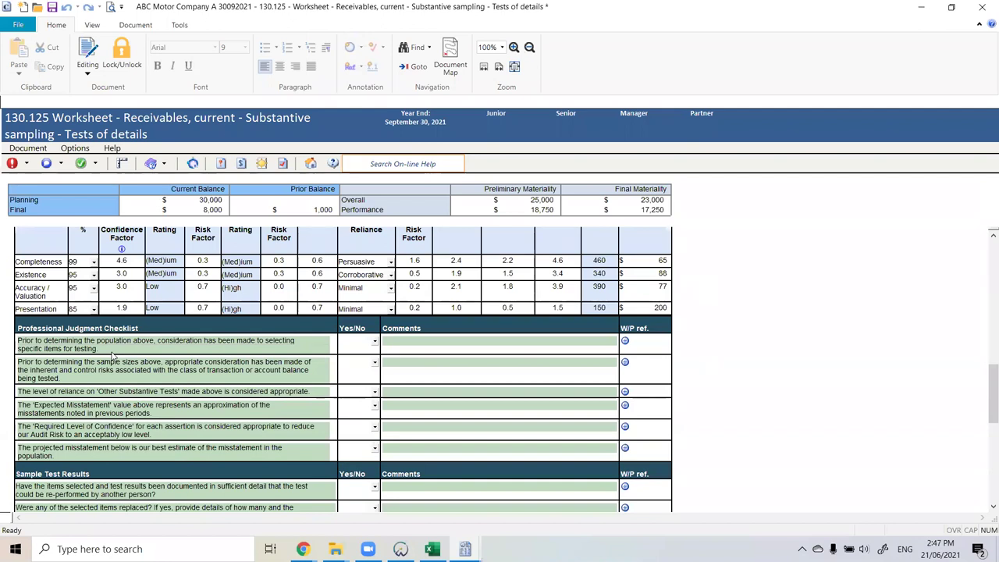
left_click(375, 341)
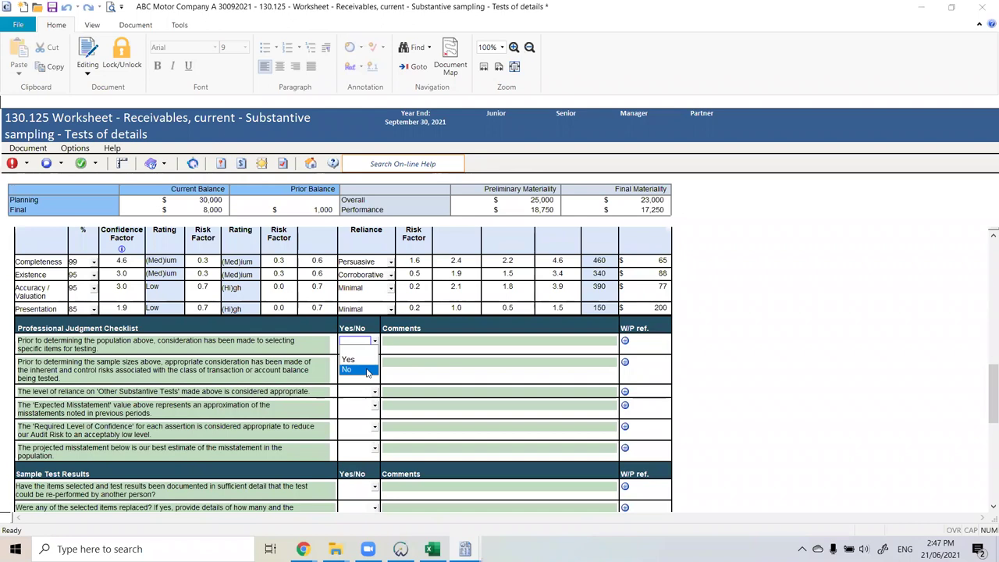
scroll(825, 356, "up", 1)
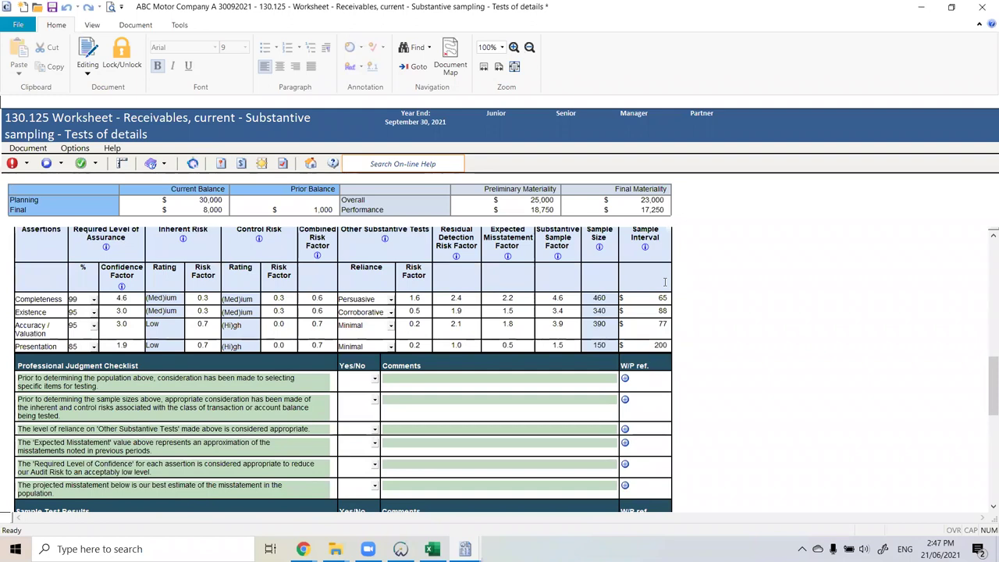
scroll(665, 282, "down", 4)
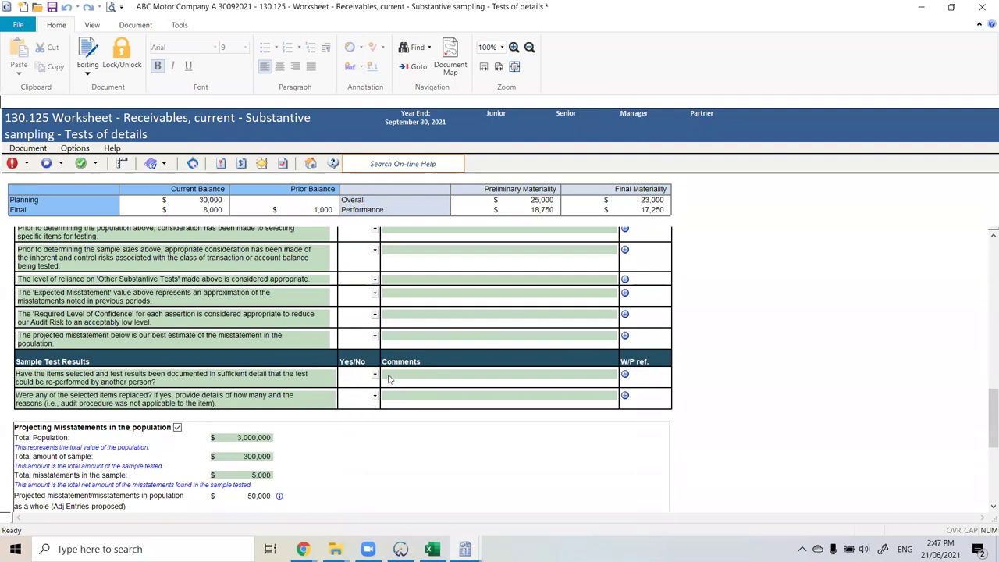
scroll(370, 406, "down", 1)
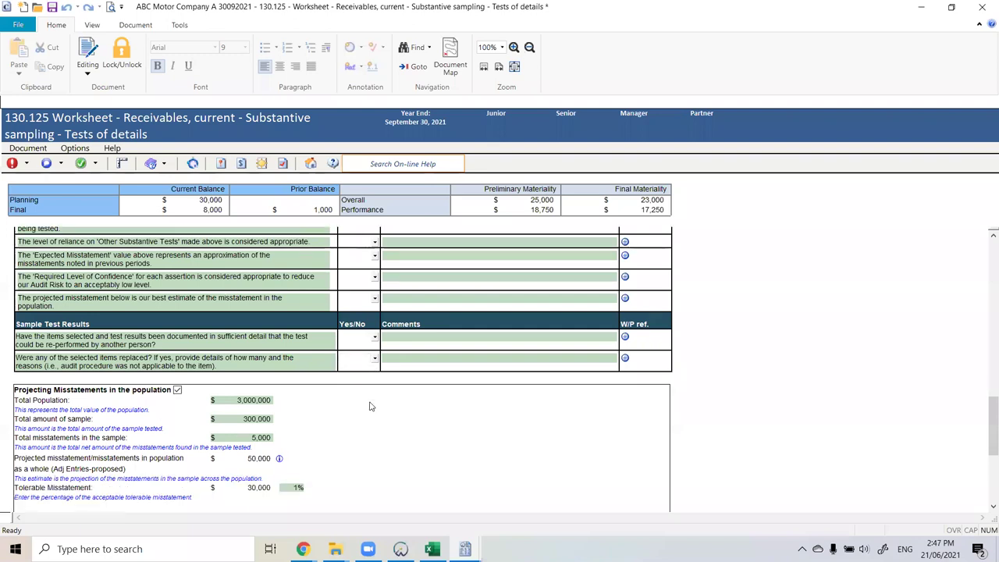
Step: Set the total misstatements in the sample to 1,000 under Projecting Misstatements in the population and check the adjustment suggestion
scroll(320, 399, "down", 1)
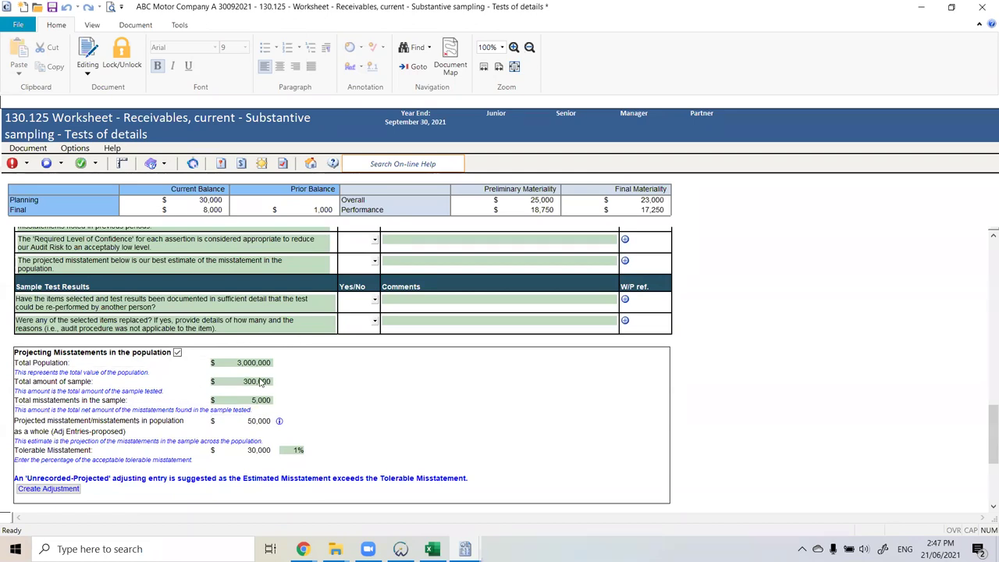
left_click(253, 402)
left_click(259, 422)
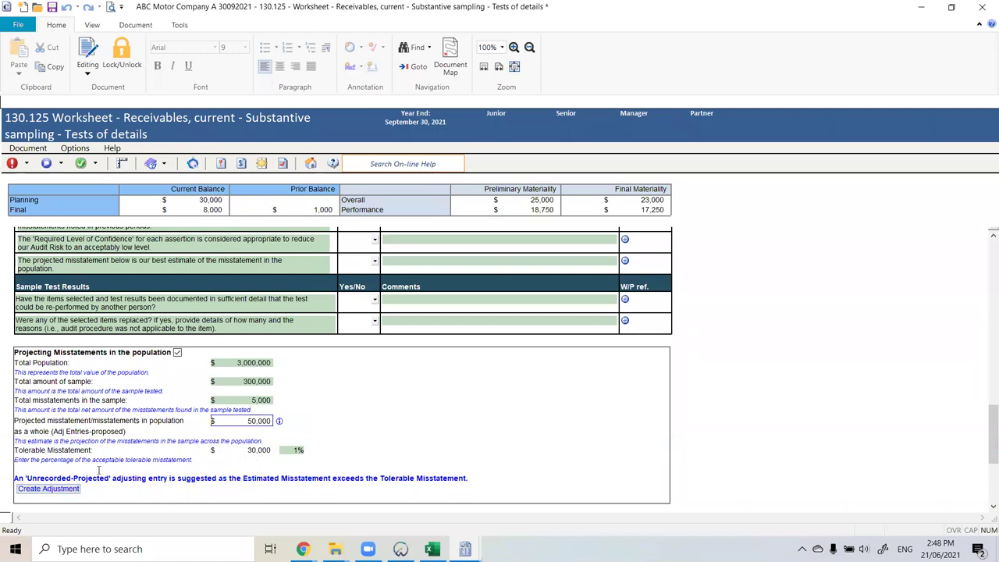
left_click(254, 402)
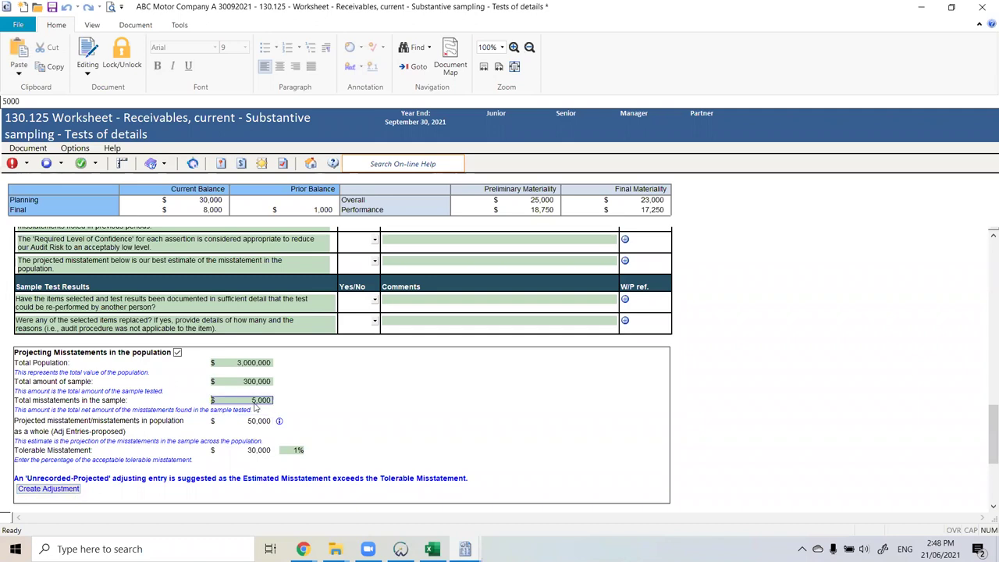
type("1000")
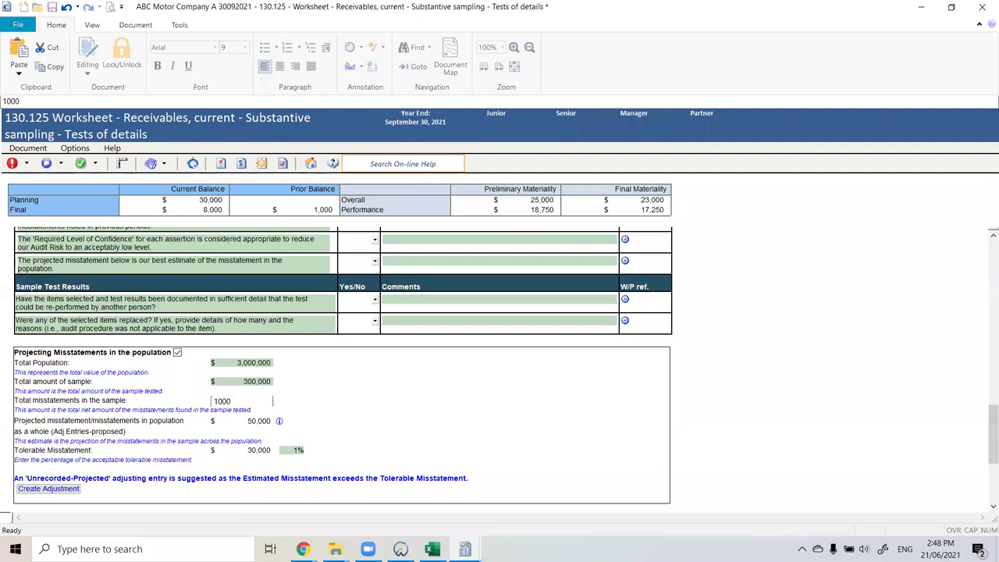
key("Return")
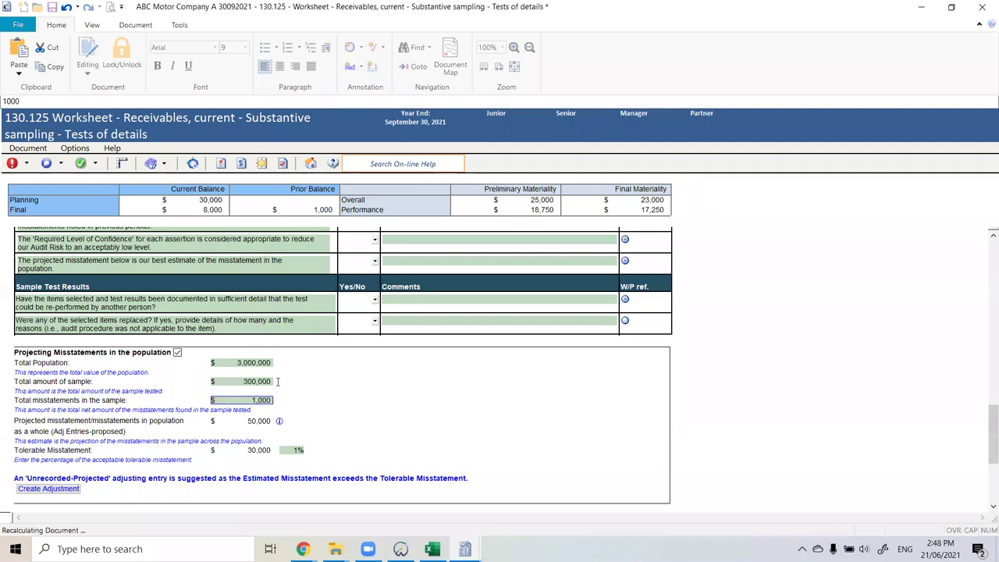
scroll(372, 430, "down", 1)
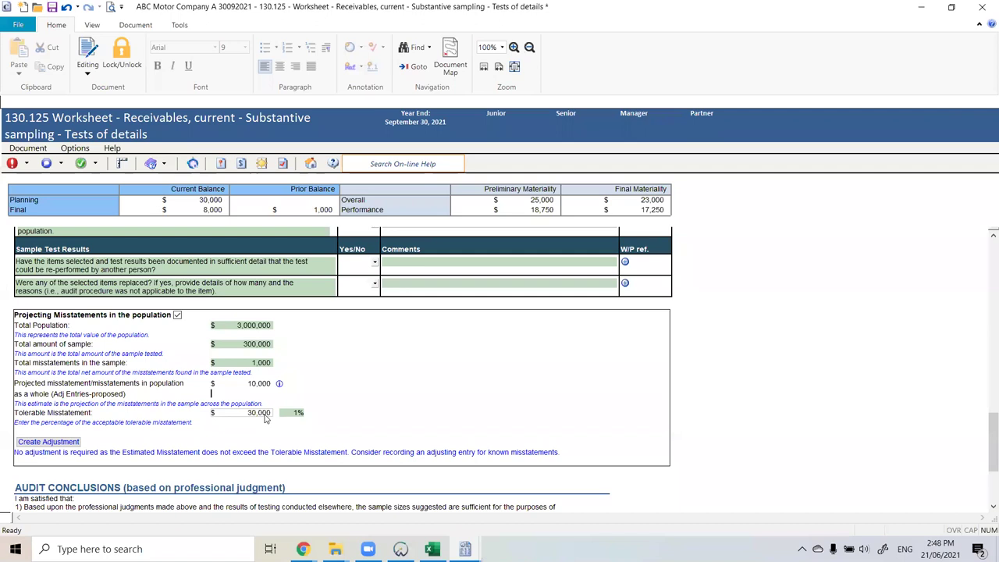
Step: Look over the worksheet's audit conclusions, document guidance, settings and sample selection sections
scroll(264, 419, "down", 3)
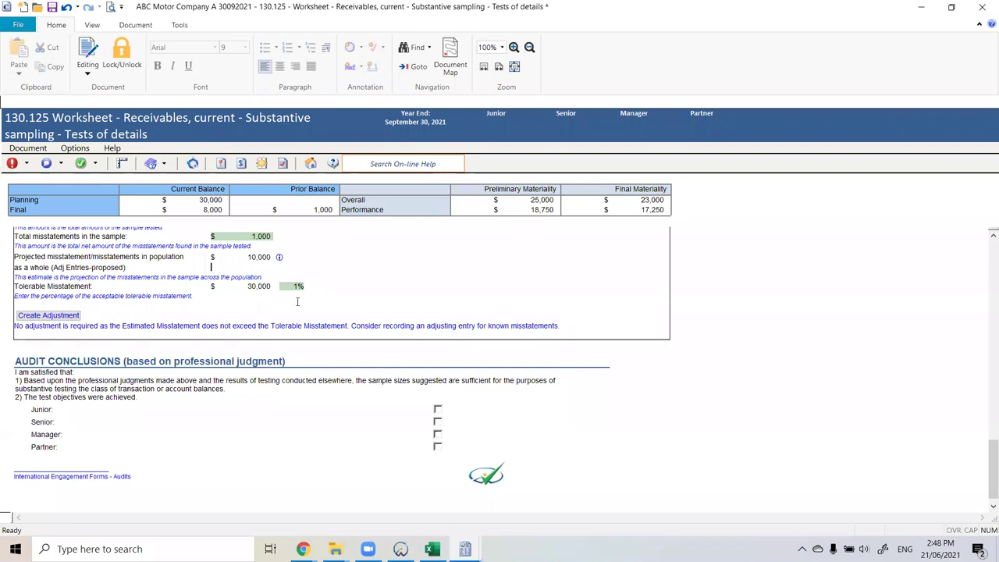
scroll(297, 301, "up", 15)
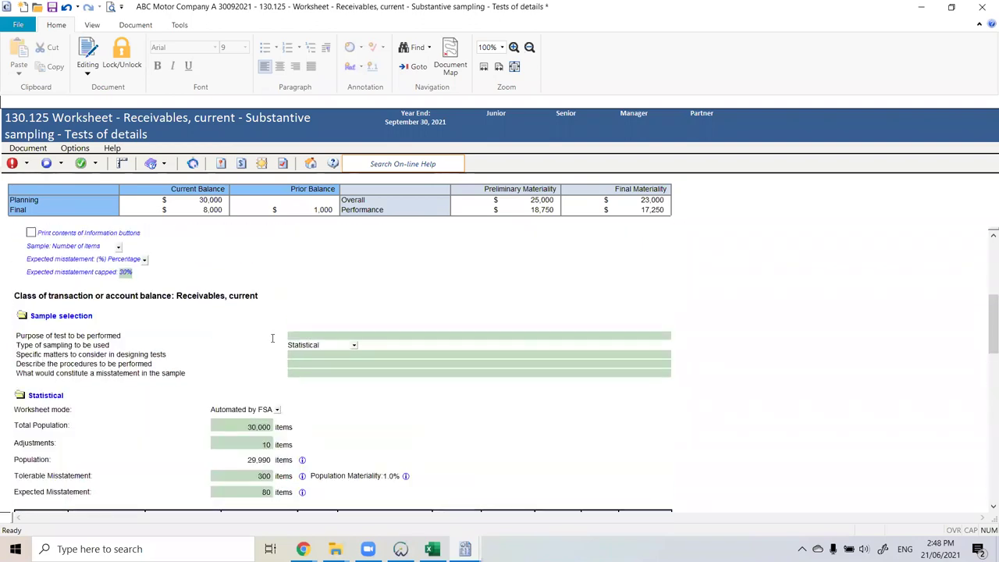
scroll(297, 334, "up", 3)
scroll(333, 324, "up", 4)
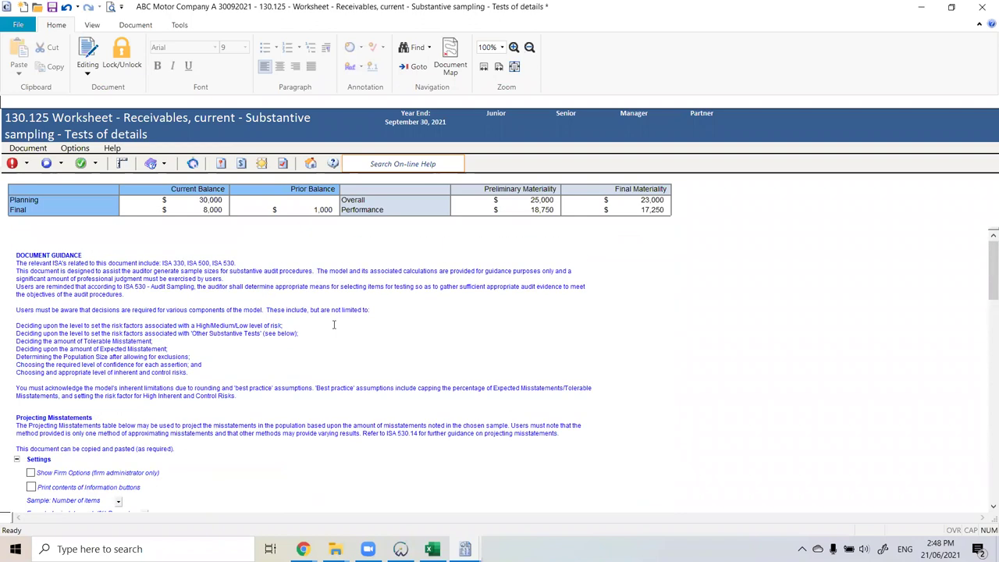
scroll(334, 324, "down", 8)
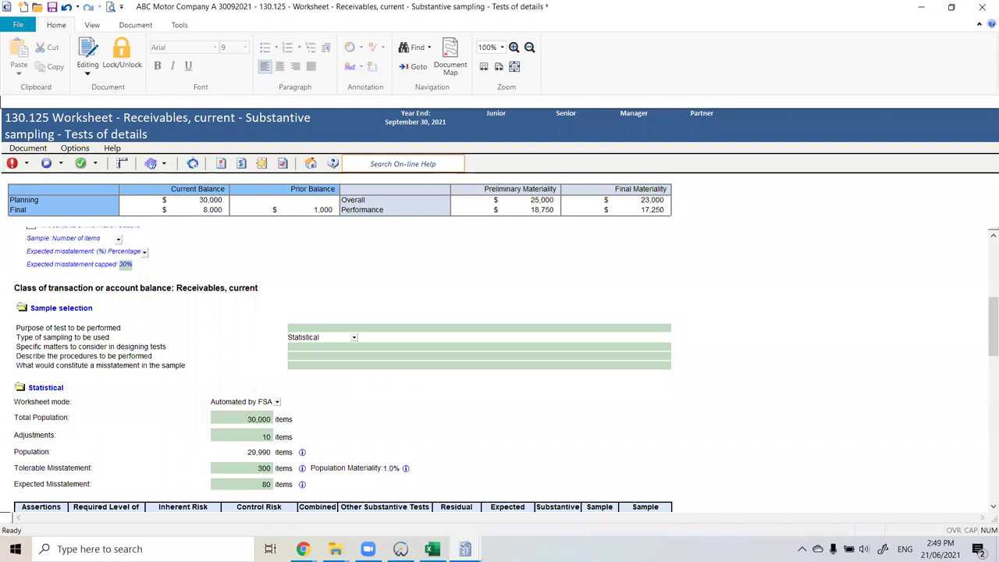
Step: Set a custom currency symbol of BDT in the Working Papers options
left_click(920, 8)
left_click(339, 25)
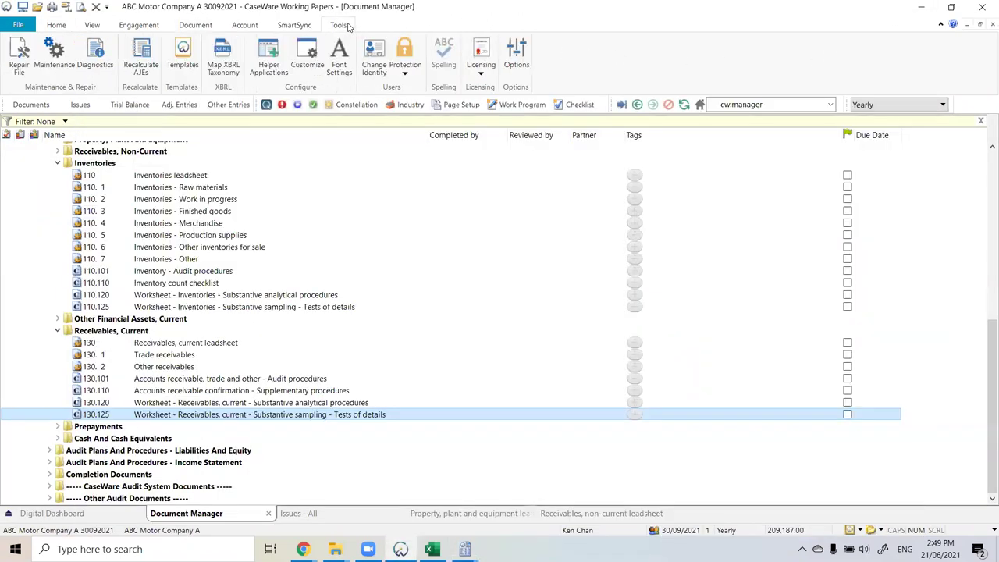
left_click(518, 49)
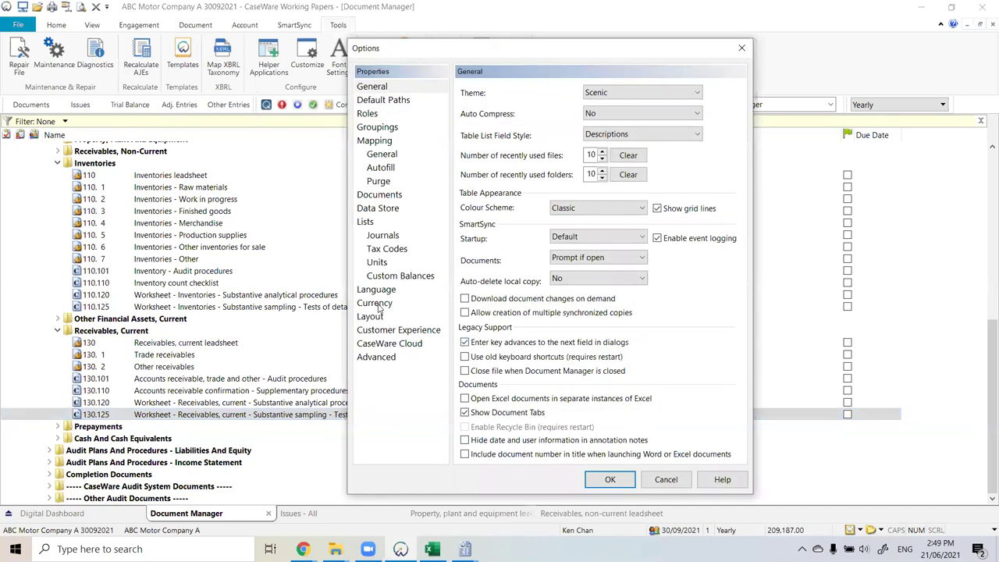
left_click(378, 305)
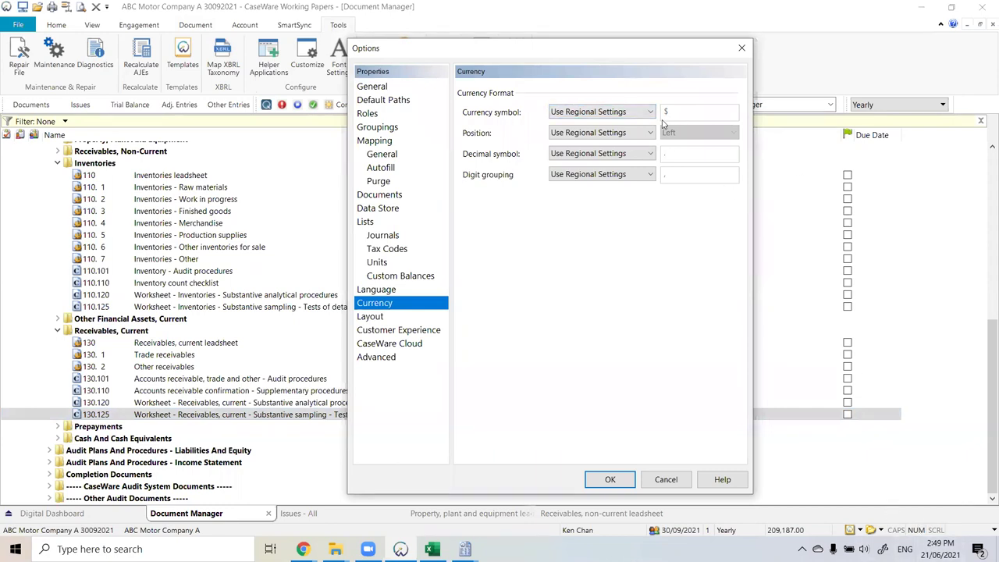
left_click(616, 115)
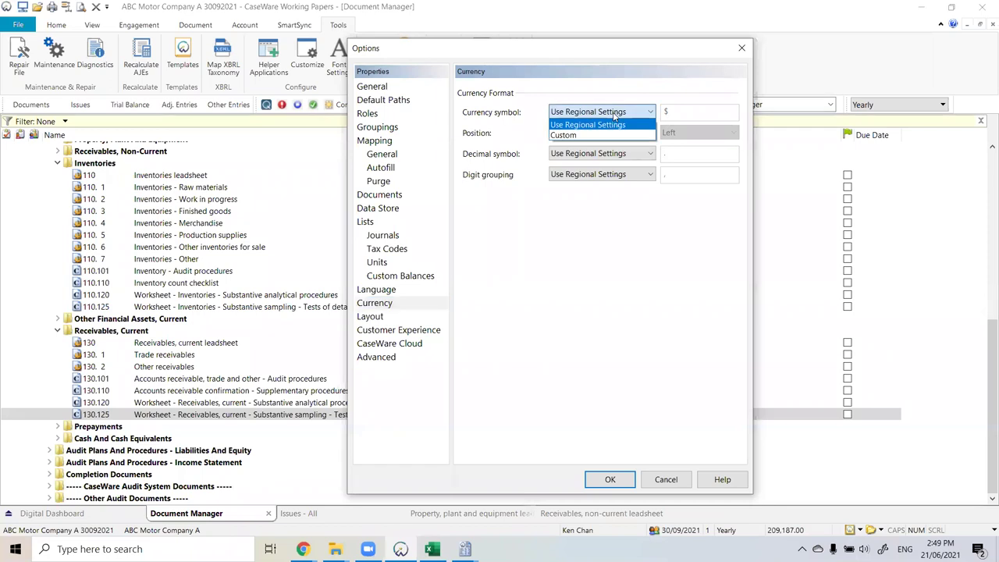
left_click(605, 132)
left_click(679, 112)
type("BDT")
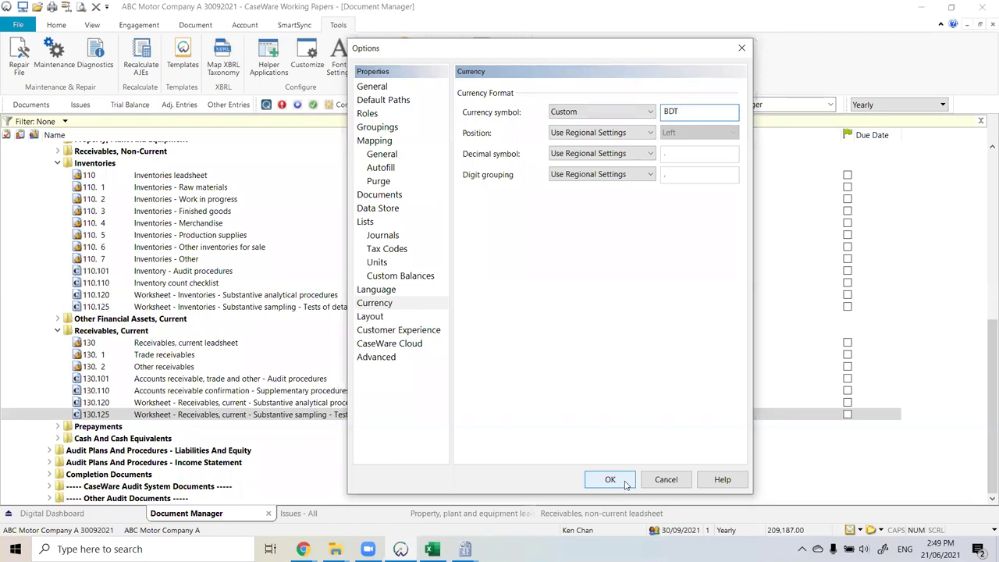
left_click(625, 486)
Step: Return to worksheet 130.125 to check the currency symbol on its amounts, and save and close the worksheet
mouse_move(465, 548)
double_click(437, 423)
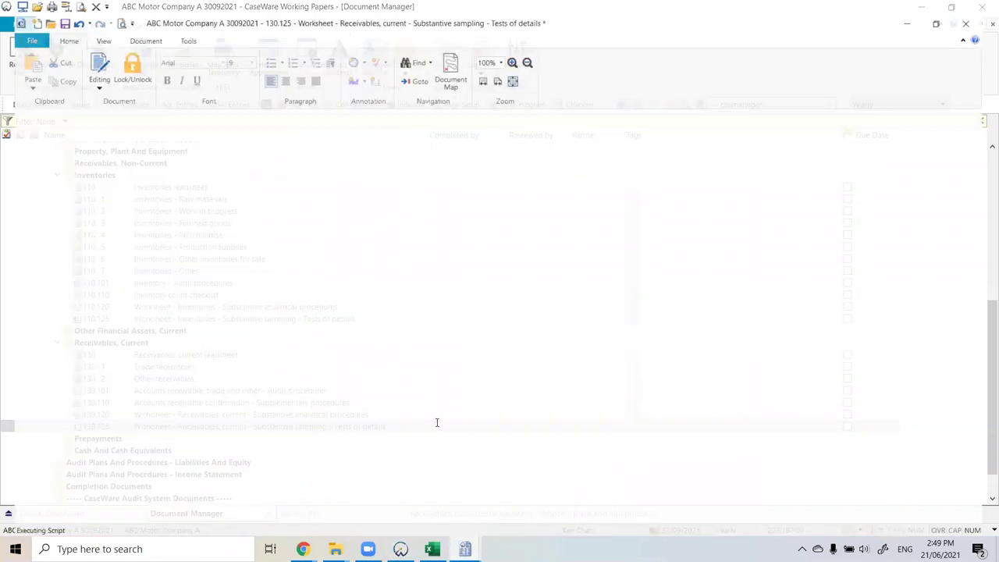
scroll(439, 420, "down", 10)
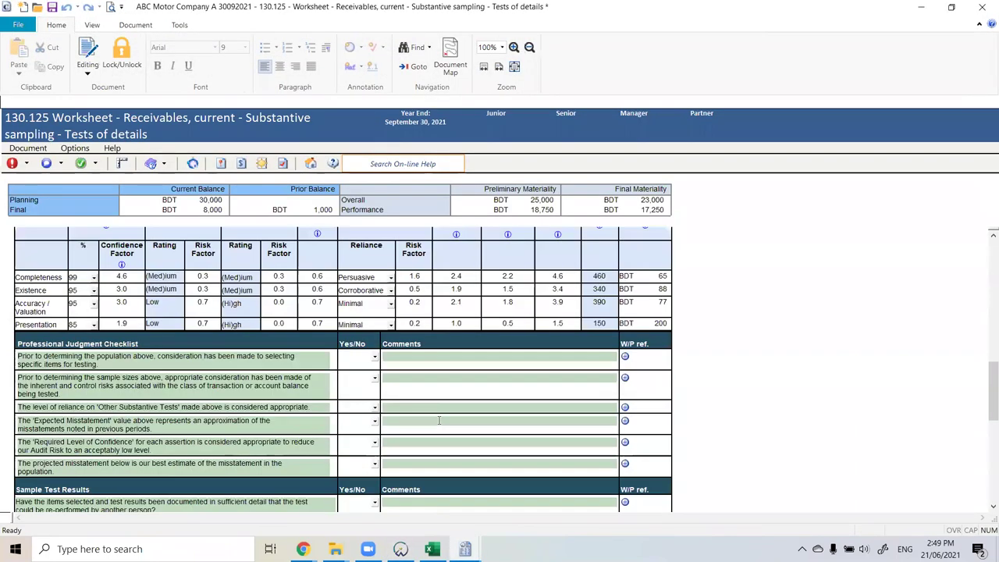
left_click(223, 382)
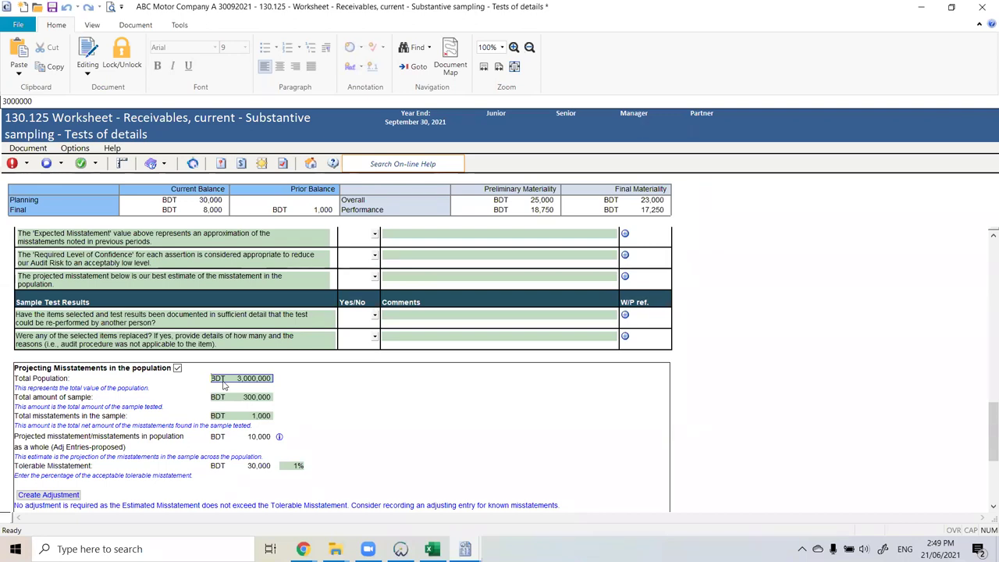
left_click(311, 164)
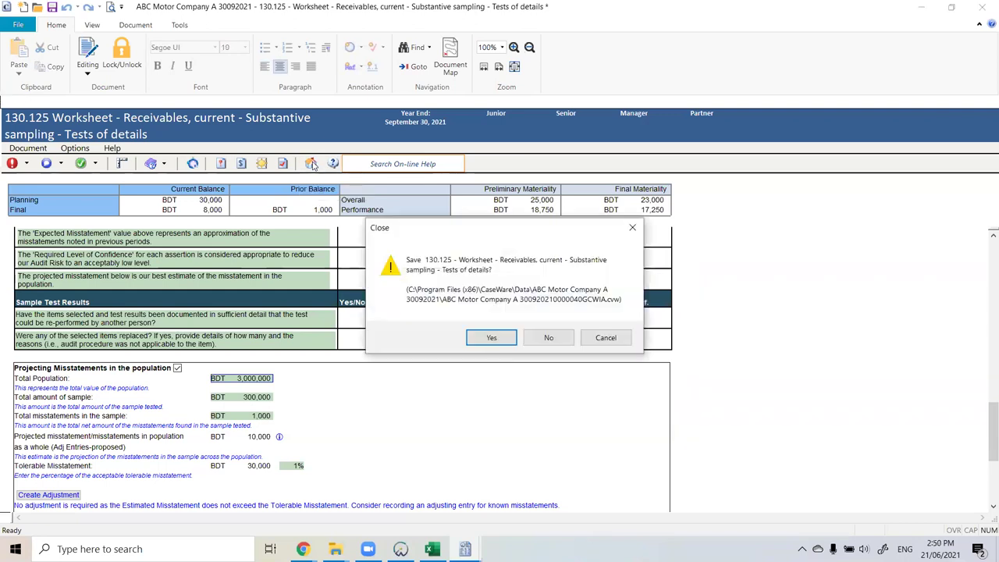
left_click(482, 340)
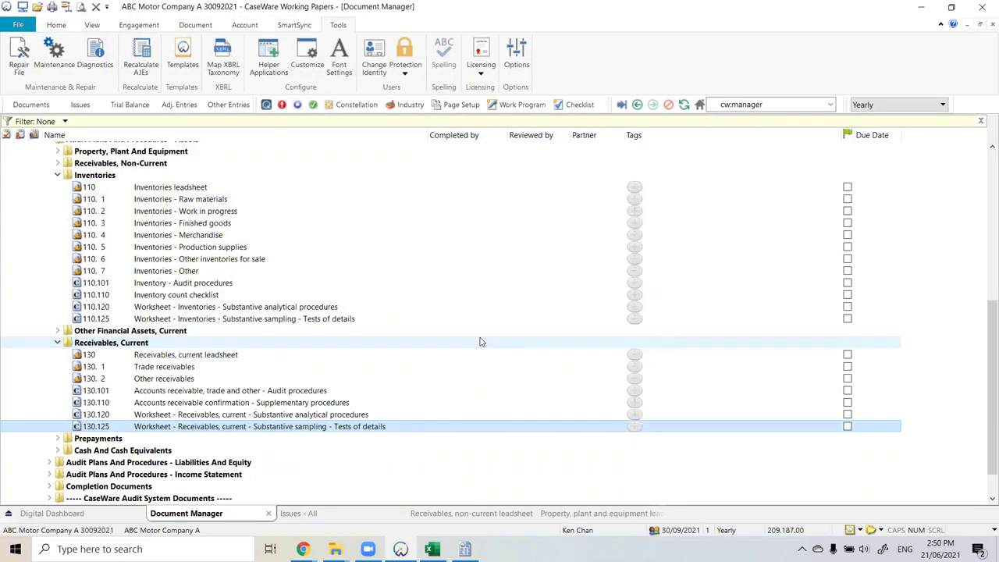
Step: Open the adjusting journal entries and create three new blank entries numbered 1, 2 and 3
left_click(190, 107)
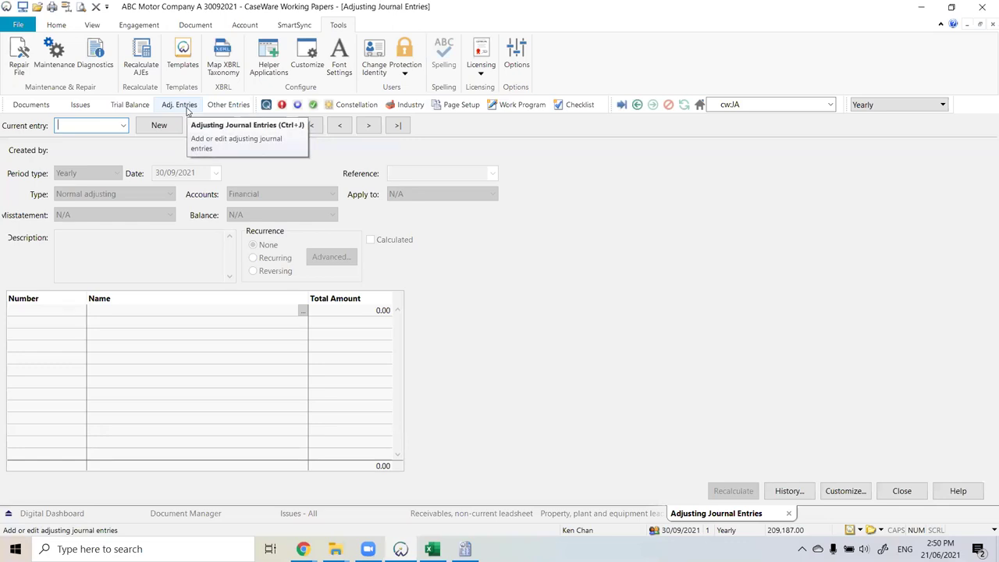
left_click(168, 128)
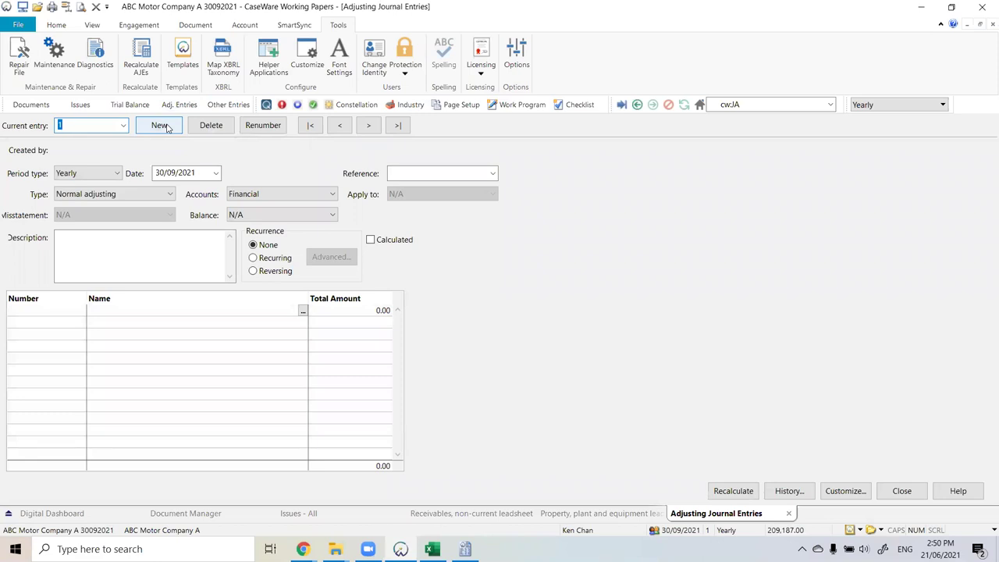
left_click(80, 126)
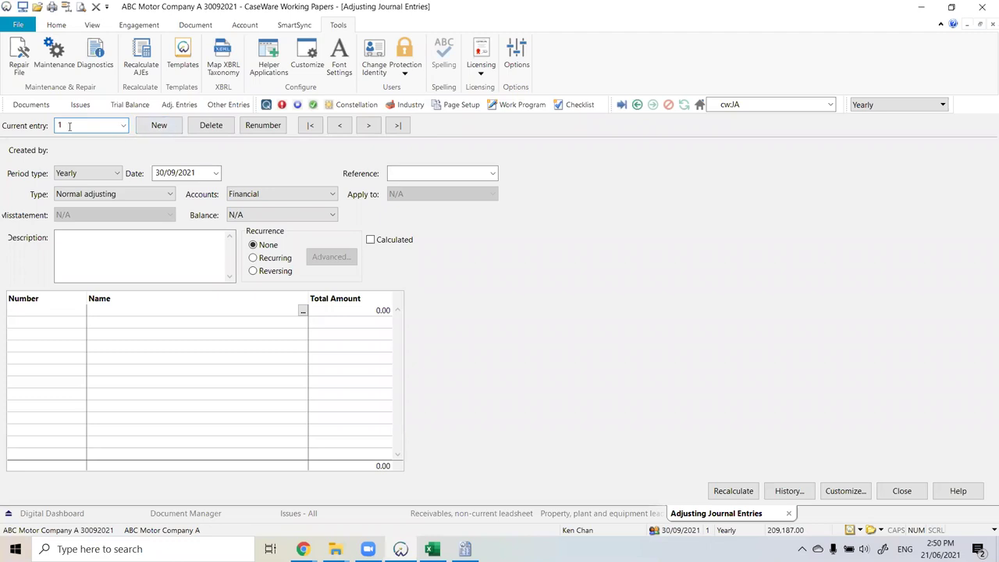
left_click(160, 127)
left_click(162, 128)
Step: Create another adjusting journal entry and number it KC-4
left_click(152, 129)
key("BackSpace")
type("K")
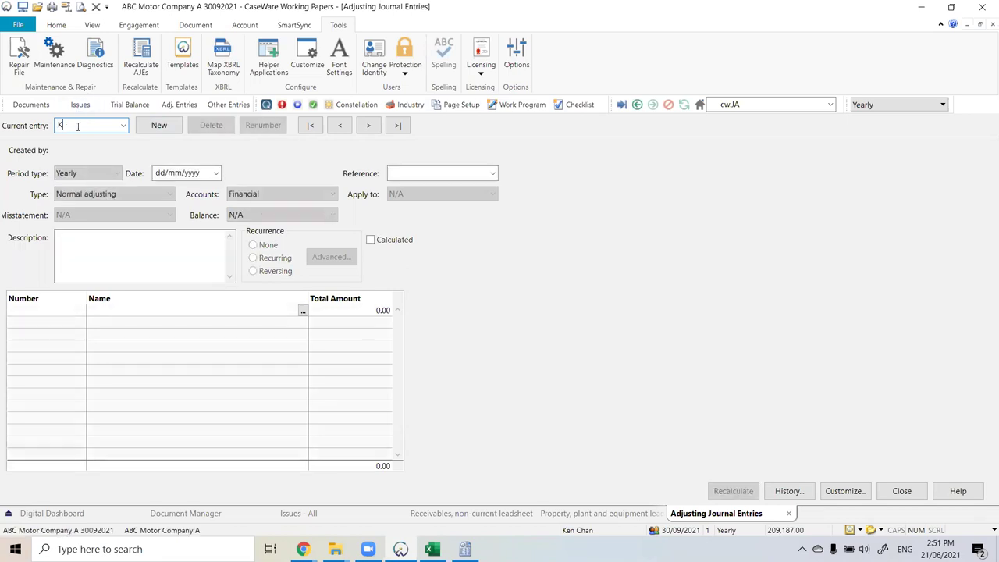
type("C-4")
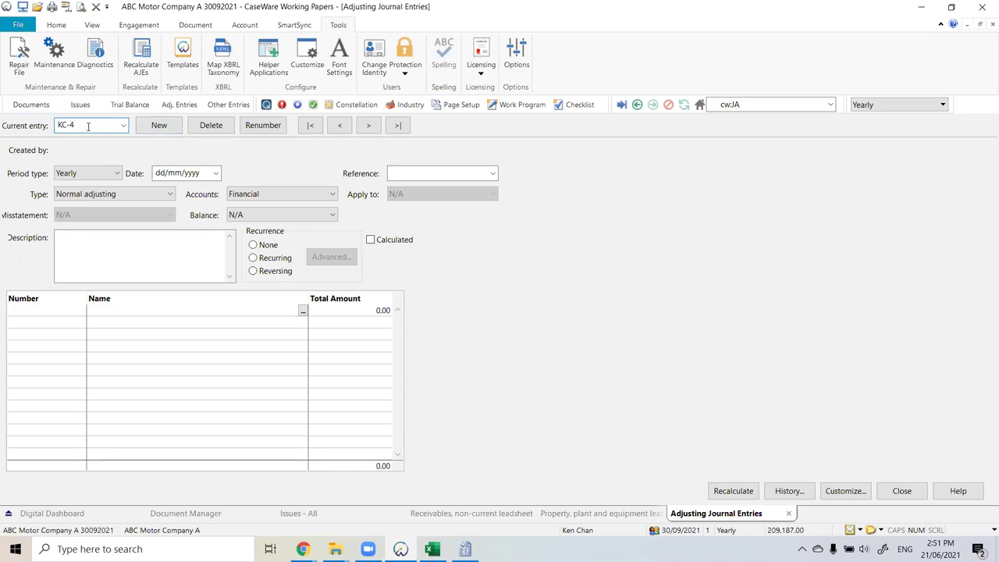
Step: Review the list of adjusting journal entries, reopen entry KC-4 and delete it
left_click(123, 126)
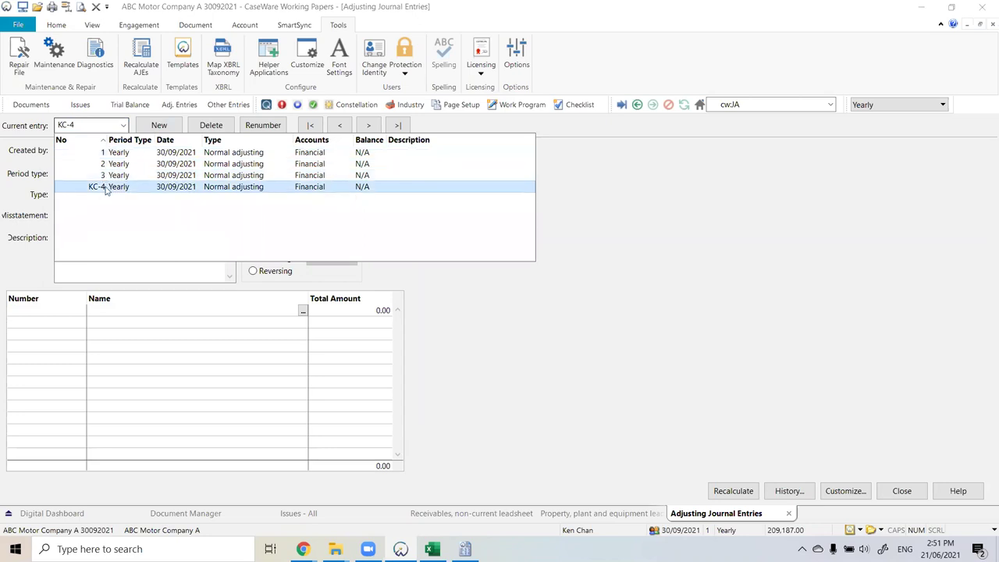
left_click(124, 153)
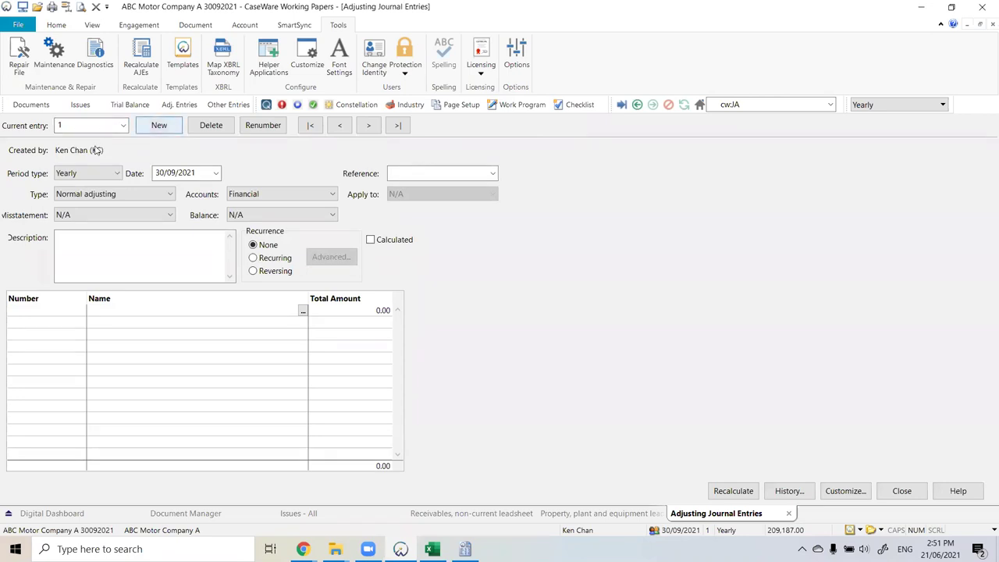
left_click(124, 126)
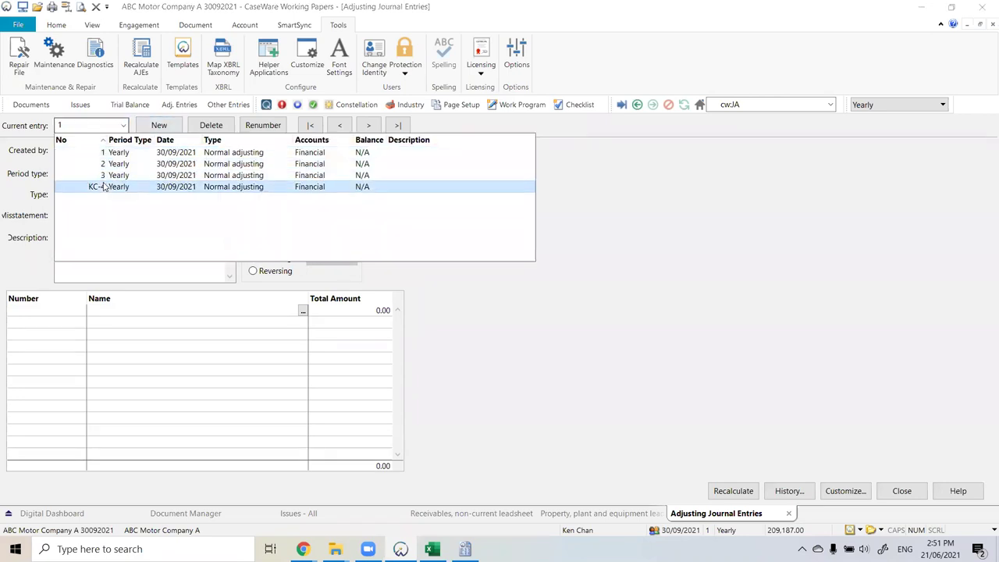
left_click(105, 187)
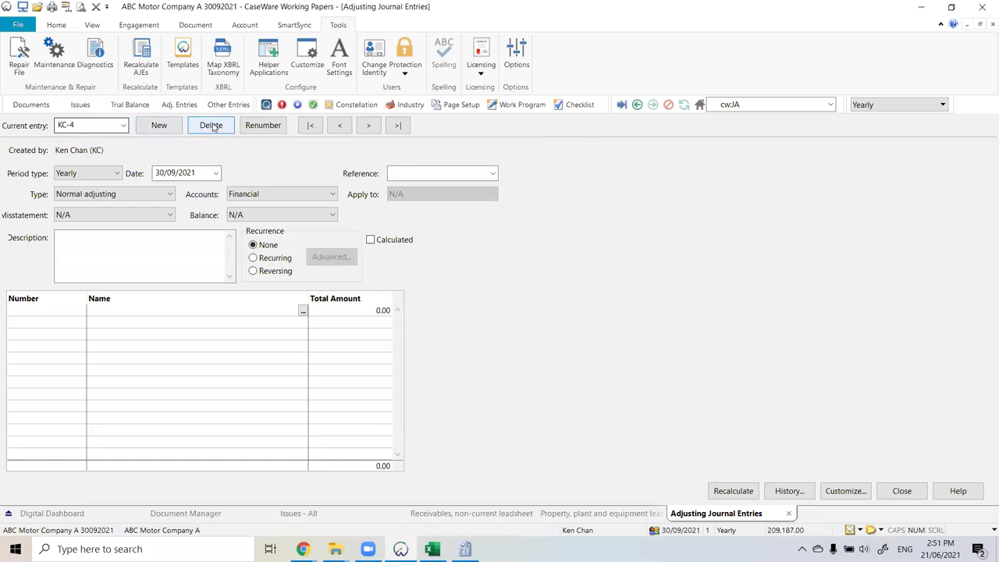
left_click(212, 126)
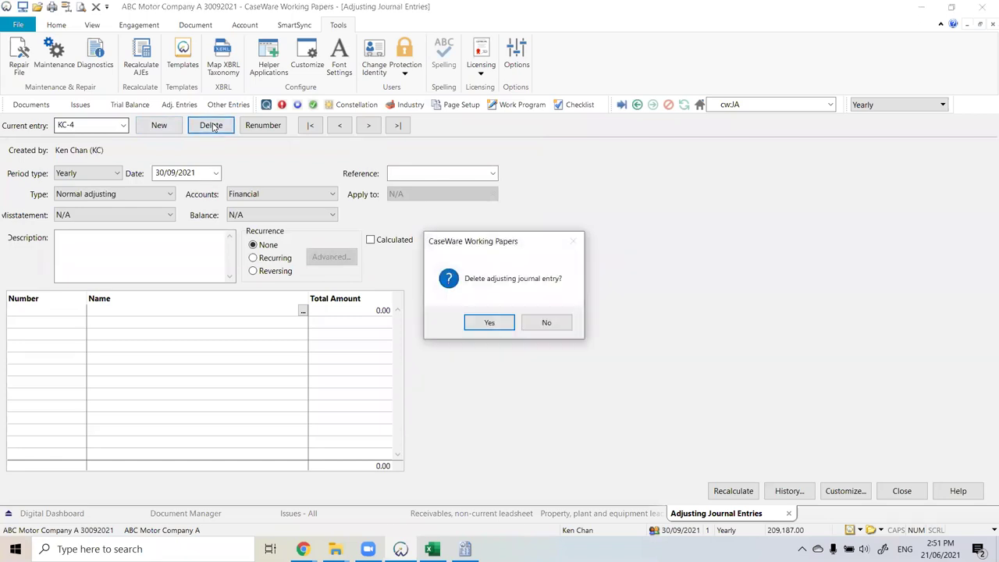
left_click(507, 320)
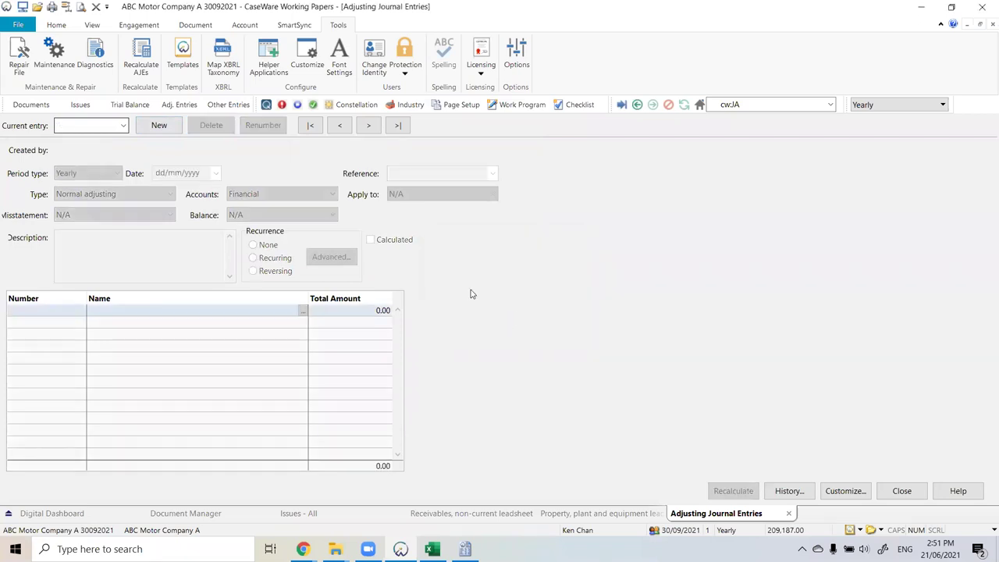
Step: Open adjusting journal entry 3 and enter KC-3 as the current entry number
left_click(124, 127)
left_click(135, 175)
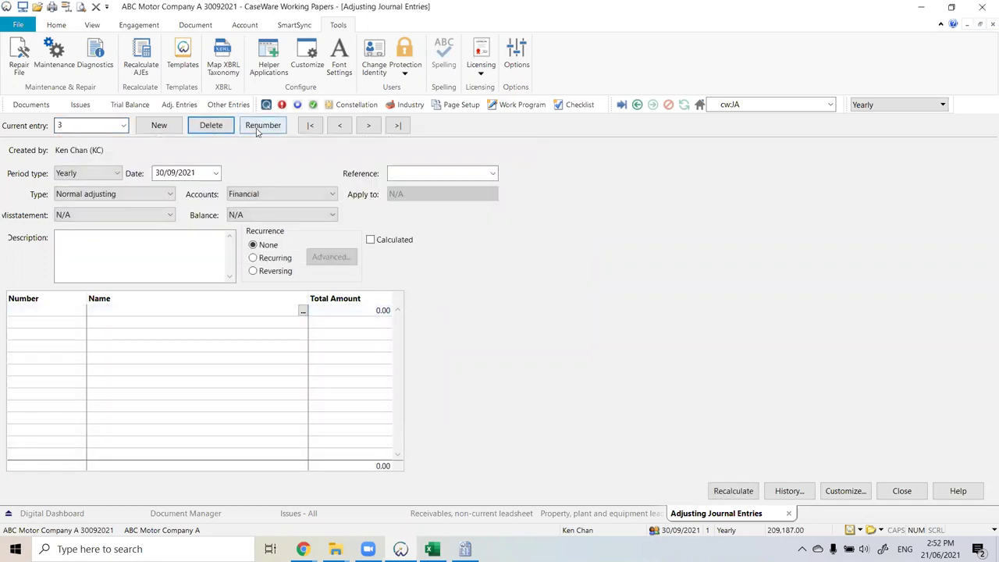
left_click(58, 128)
key("BackSpace")
type("KC-3")
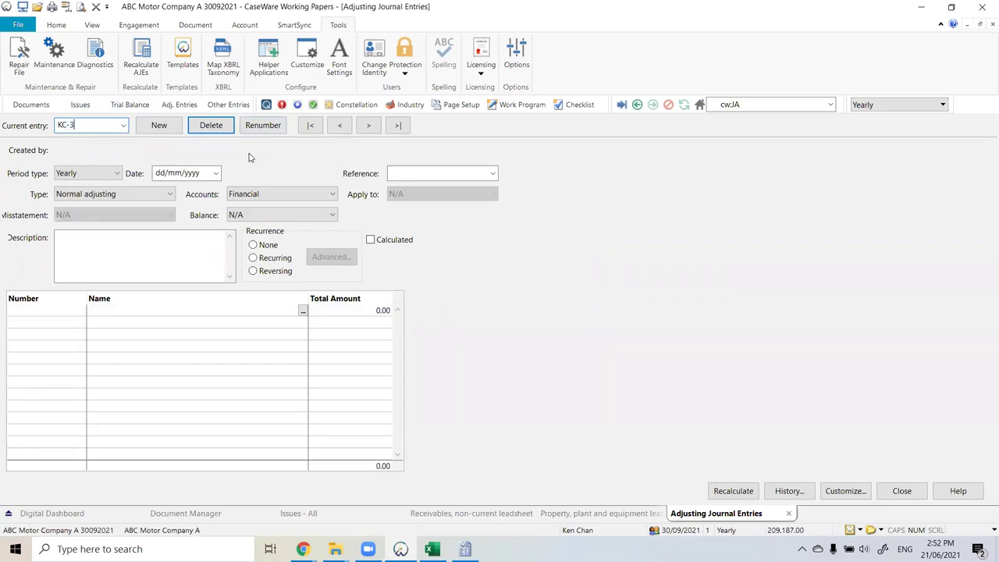
Step: Step through the first, previous, following and last adjusting journal entries, and check the entry list while on KC-3
left_click(310, 127)
left_click(371, 129)
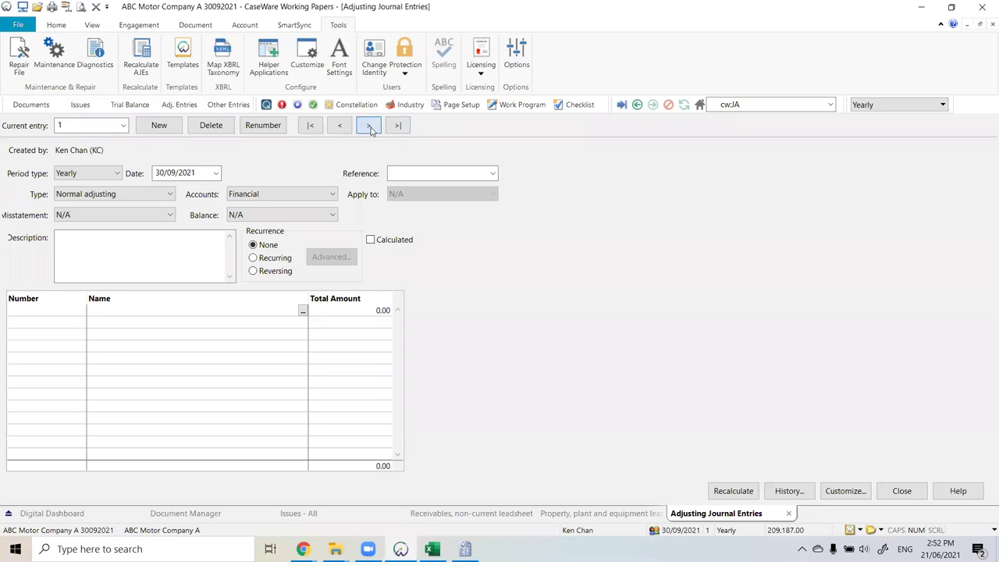
left_click(340, 127)
left_click(341, 127)
left_click(369, 128)
left_click(367, 127)
left_click(368, 128)
left_click(168, 127)
left_click(310, 126)
left_click(398, 126)
left_click(123, 126)
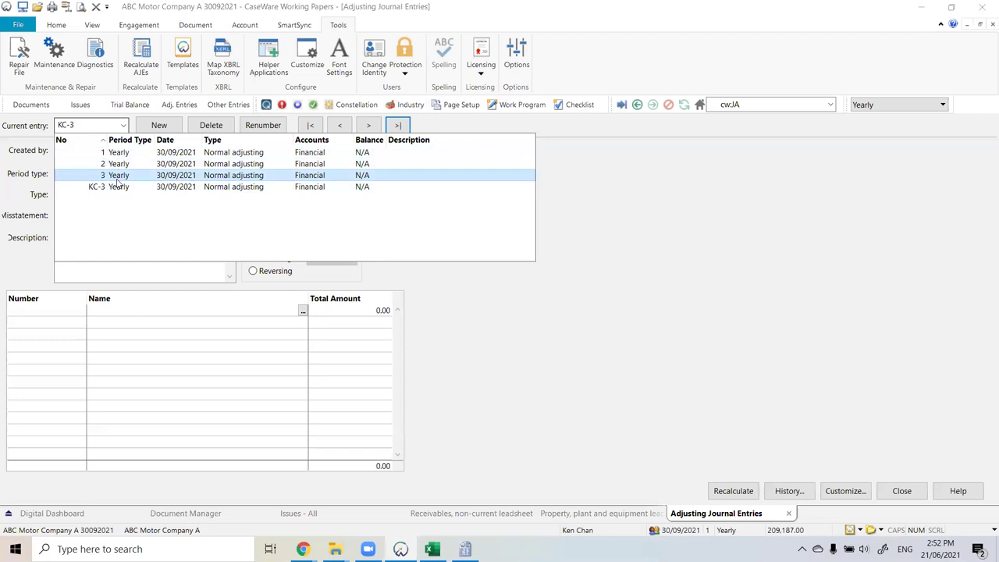
left_click(673, 232)
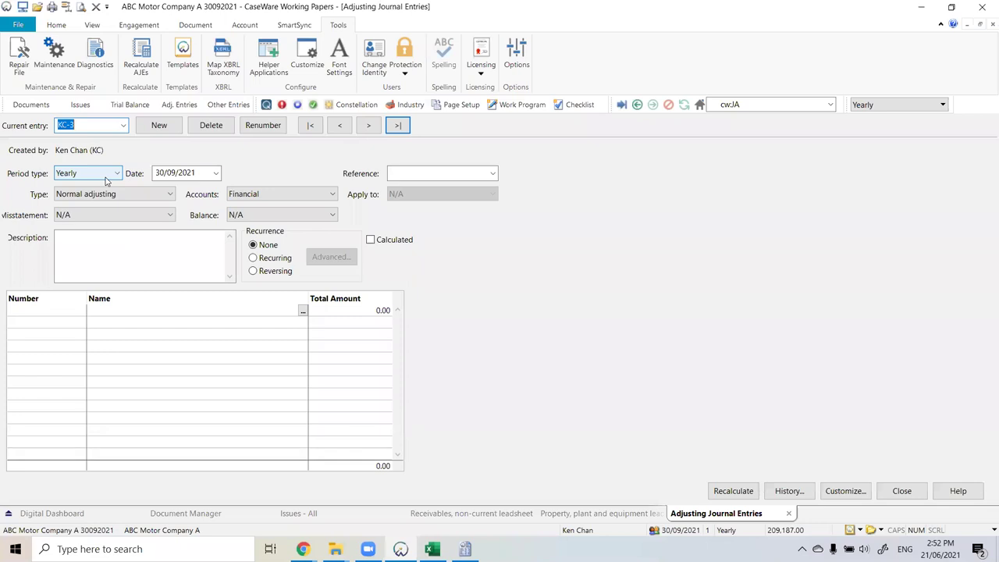
Step: Check the available period types for entry KC-3 and set its date to 01/09/2020
left_click(77, 174)
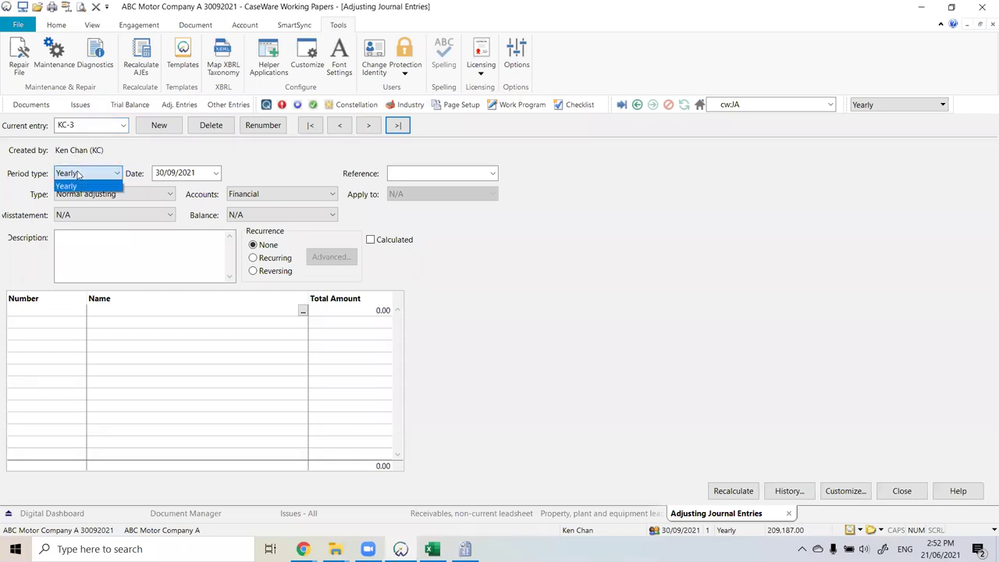
left_click(267, 165)
left_click(200, 176)
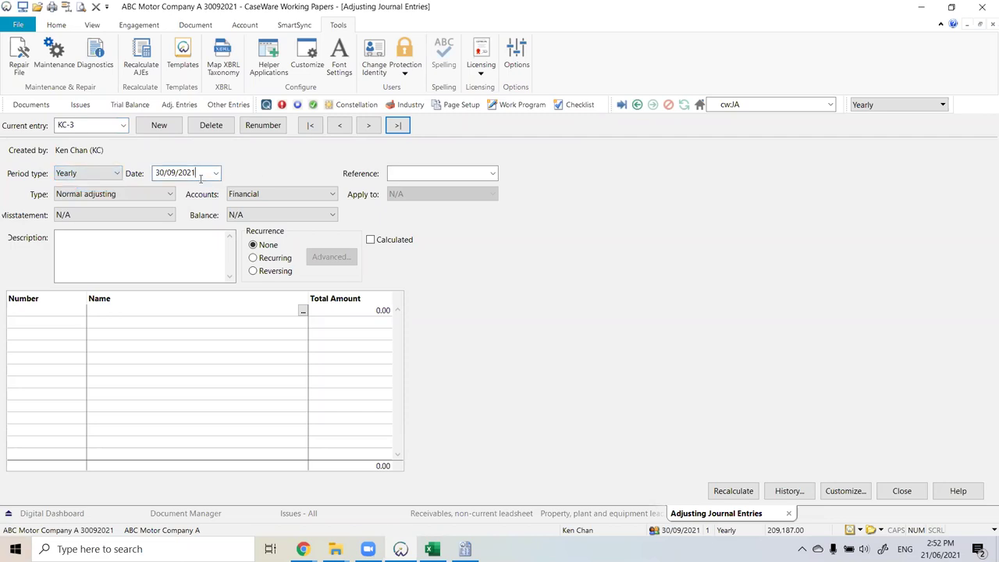
left_click(157, 173)
type("1")
key("BackSpace")
type("0")
left_click(172, 357)
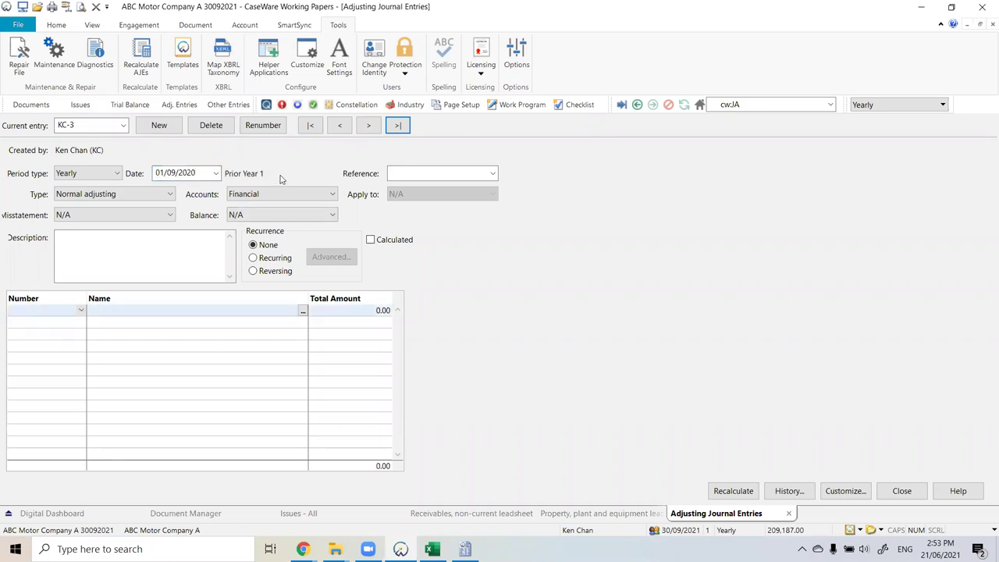
Step: Correct the year of entry KC-3 so that its date reads 01/09/2021
key("shift+Tab")
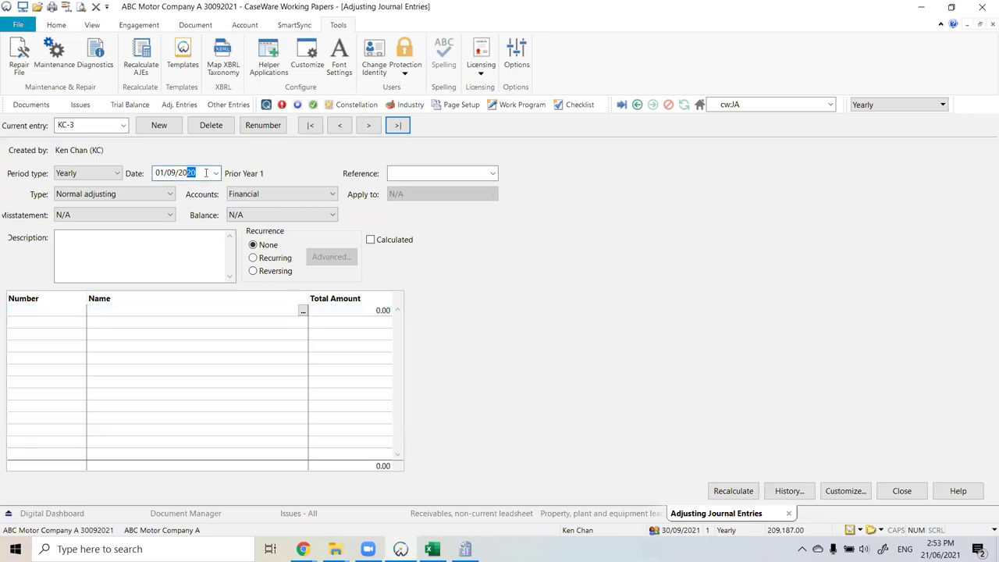
left_click(198, 174)
key("BackSpace")
type("1")
key("Tab")
Step: Browse the documents available as a reference for entry KC-3 without selecting one
left_click(494, 174)
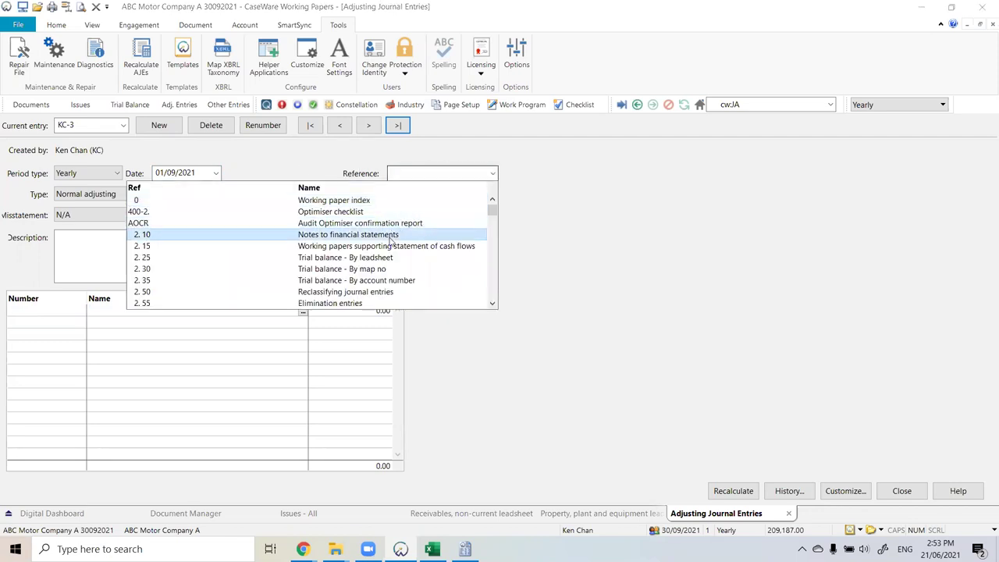
scroll(391, 242, "down", 2)
scroll(390, 242, "down", 3)
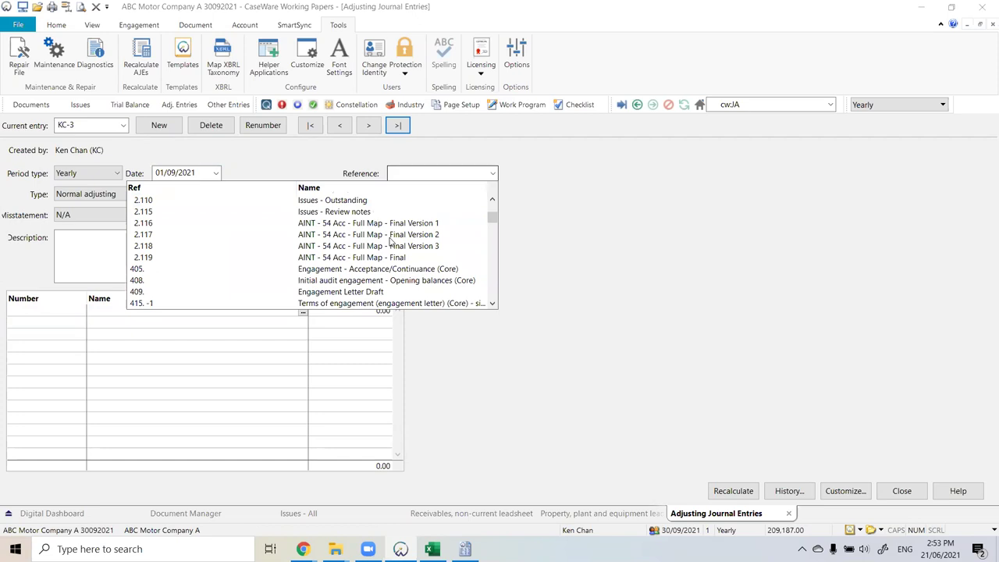
scroll(390, 242, "down", 3)
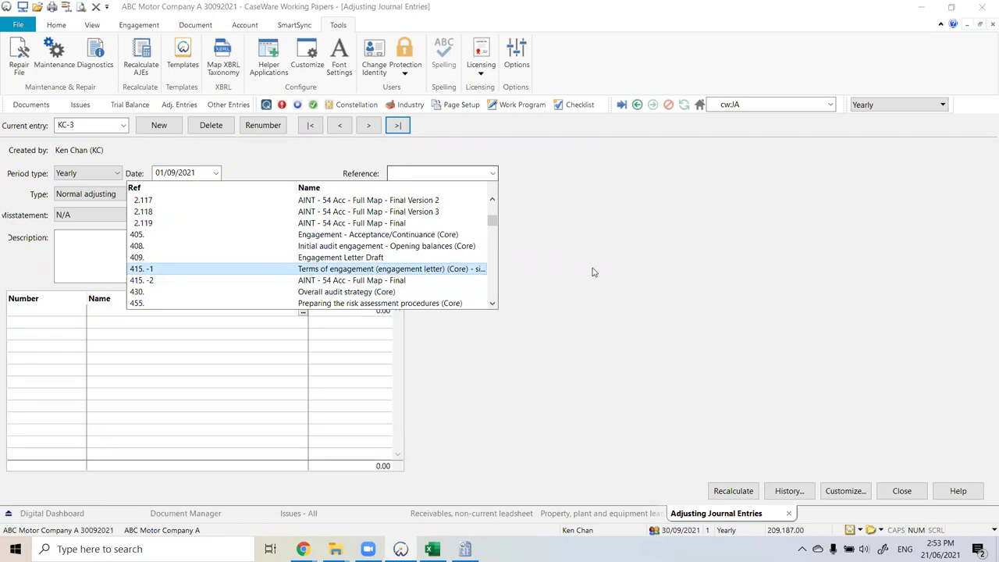
left_click(601, 270)
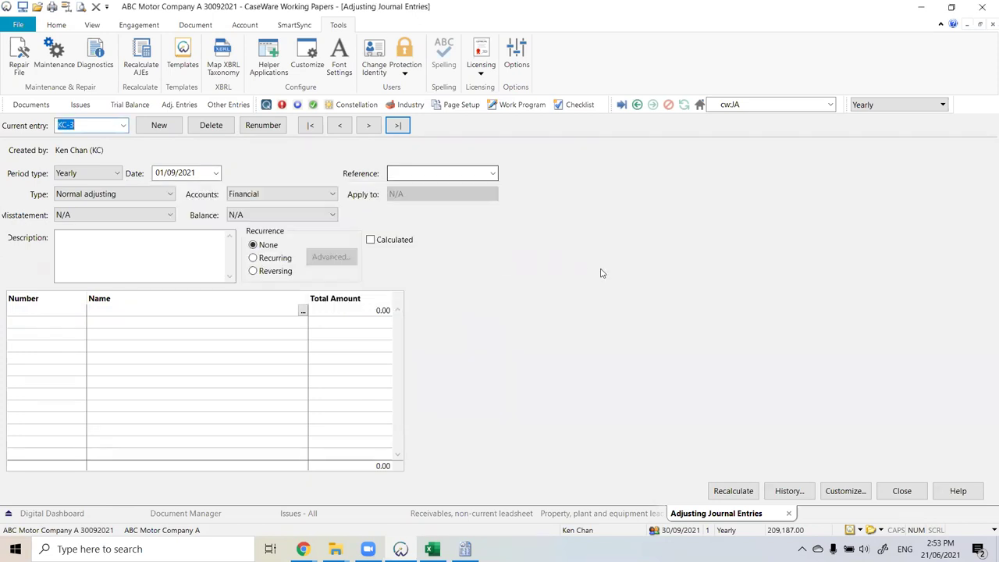
Step: Review the adjustment types, try Unrecorded - factual, and set entry KC-3 to Unrecorded - projected
left_click(154, 201)
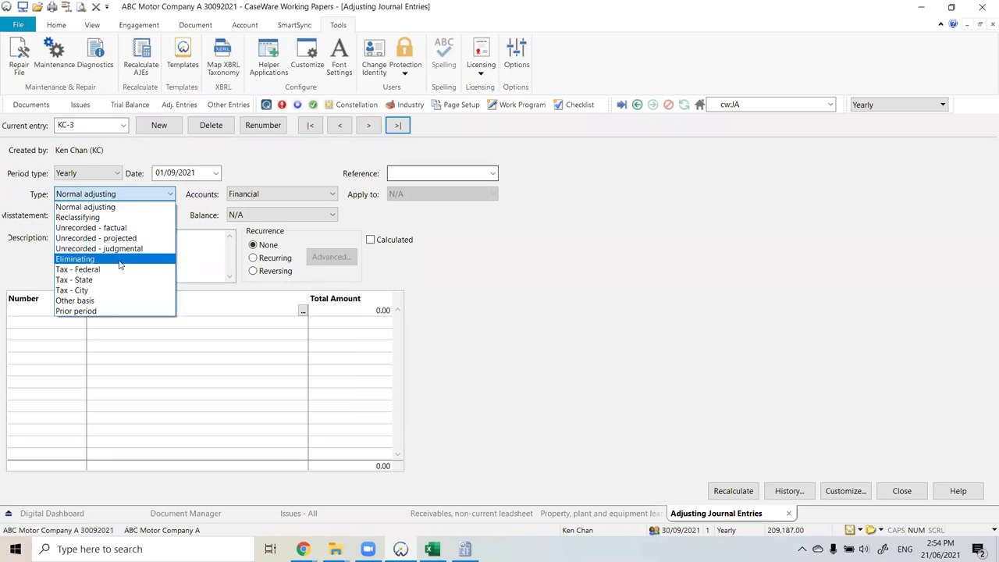
left_click(819, 302)
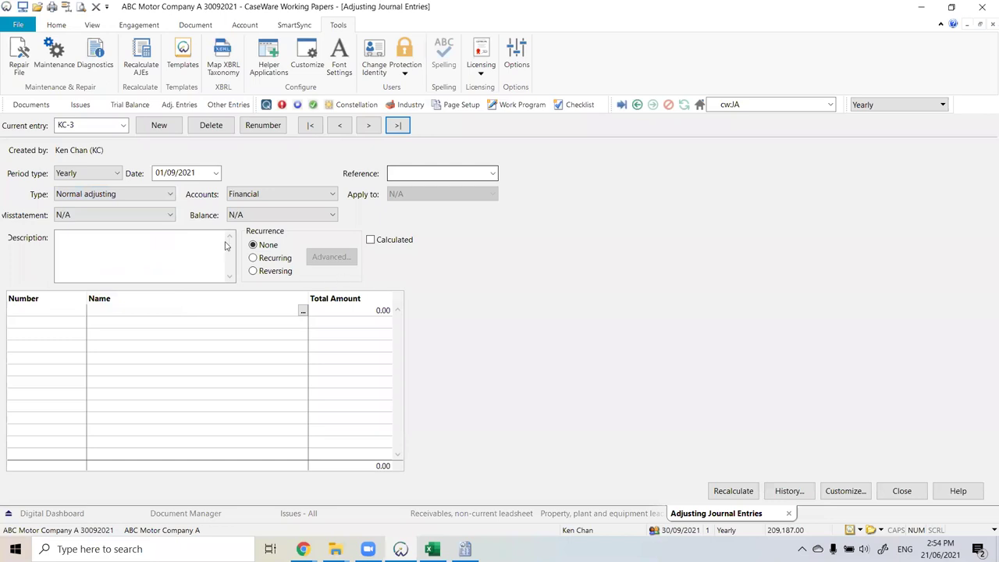
left_click(159, 196)
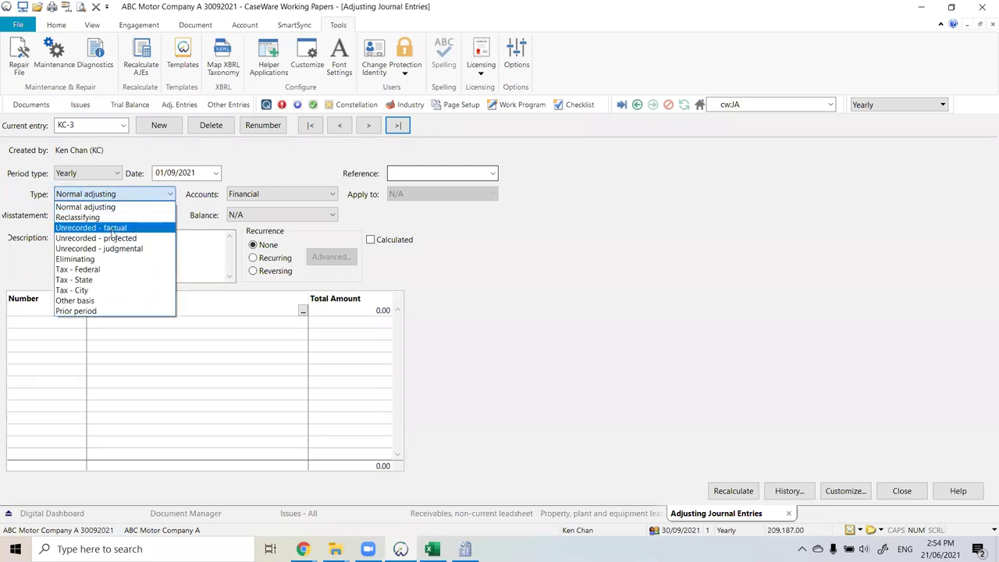
left_click(113, 228)
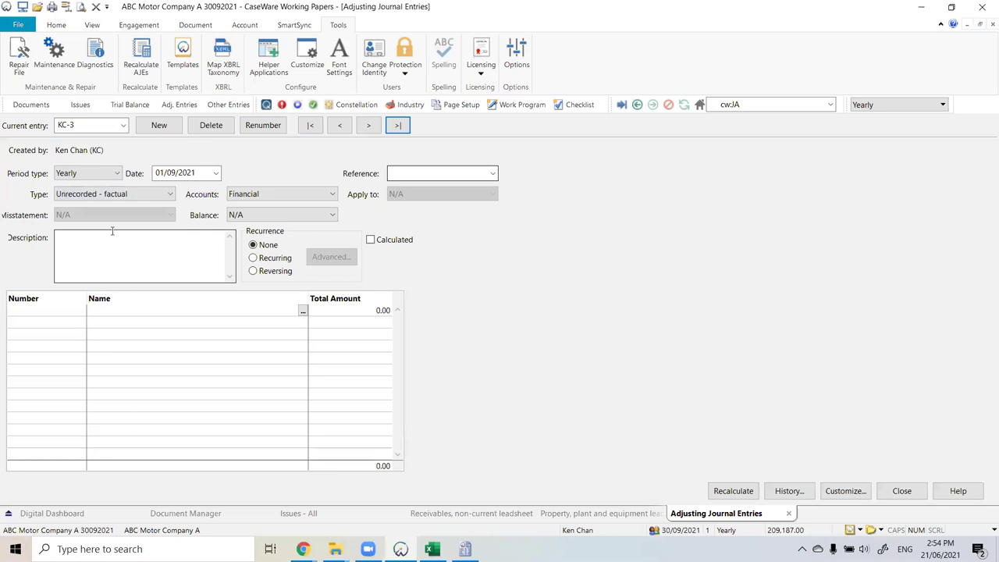
left_click(139, 195)
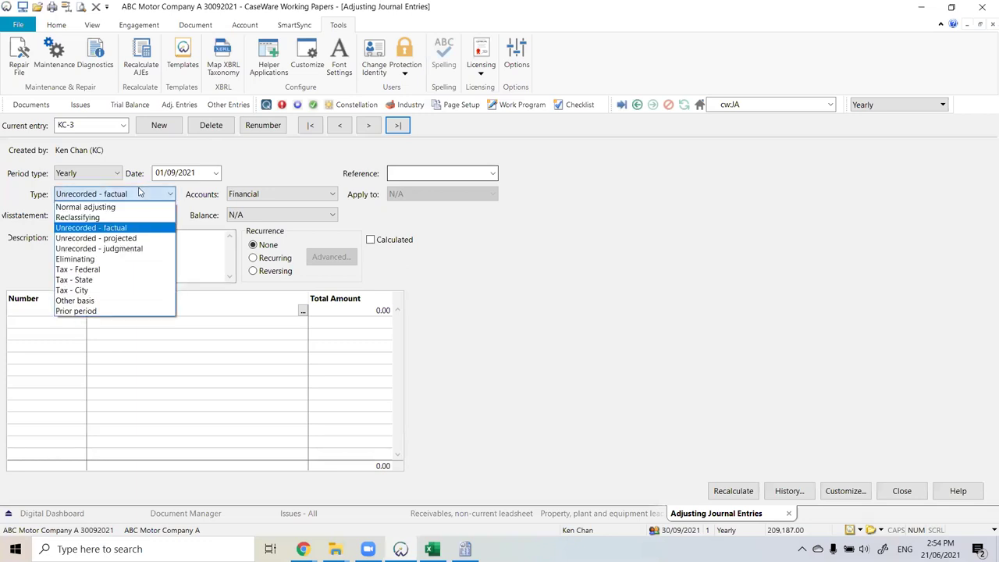
left_click(133, 238)
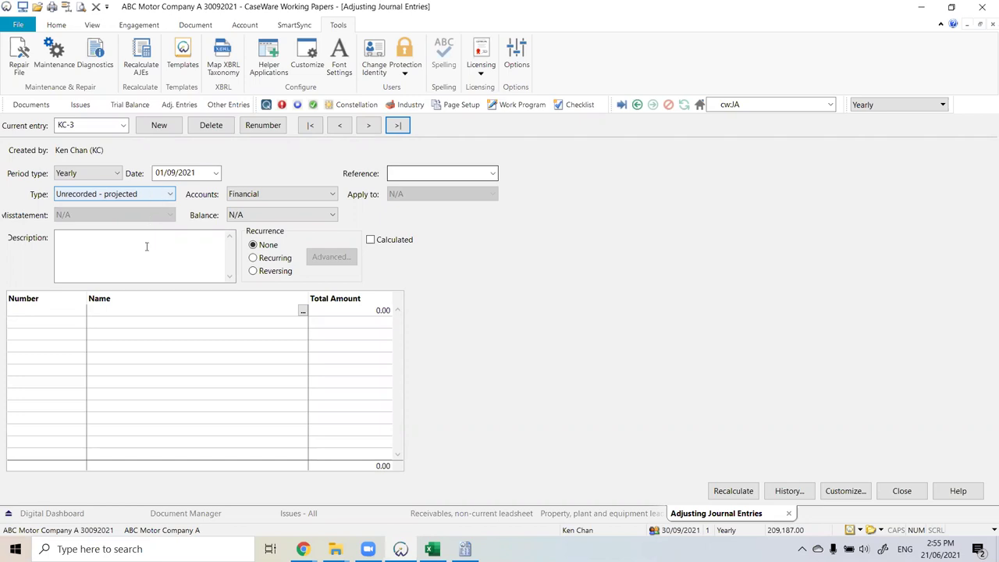
Step: Enter the entry description "In your description, please fill the details of this mistatement, and reason for the adjustment."
left_click(169, 258)
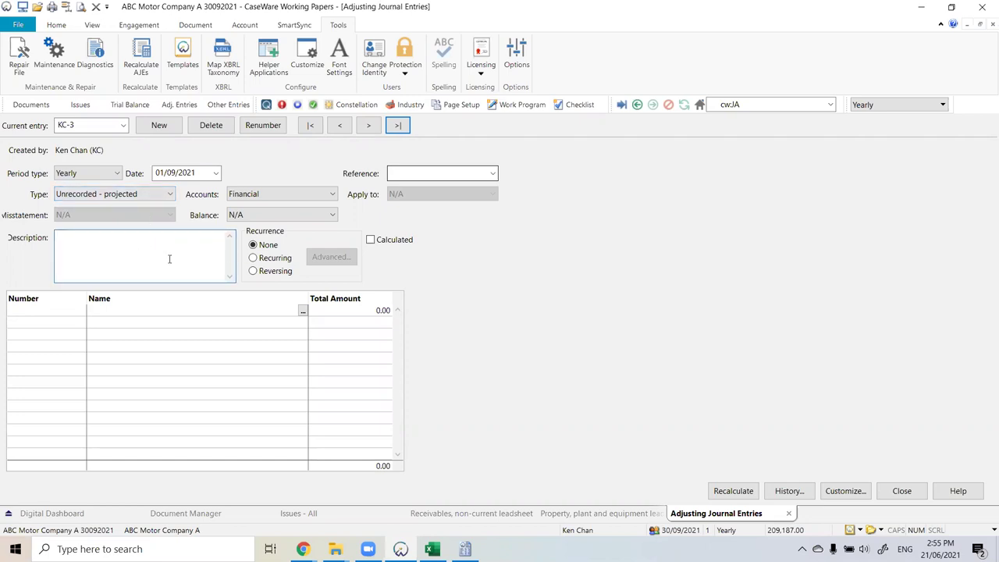
type("In your description, please il")
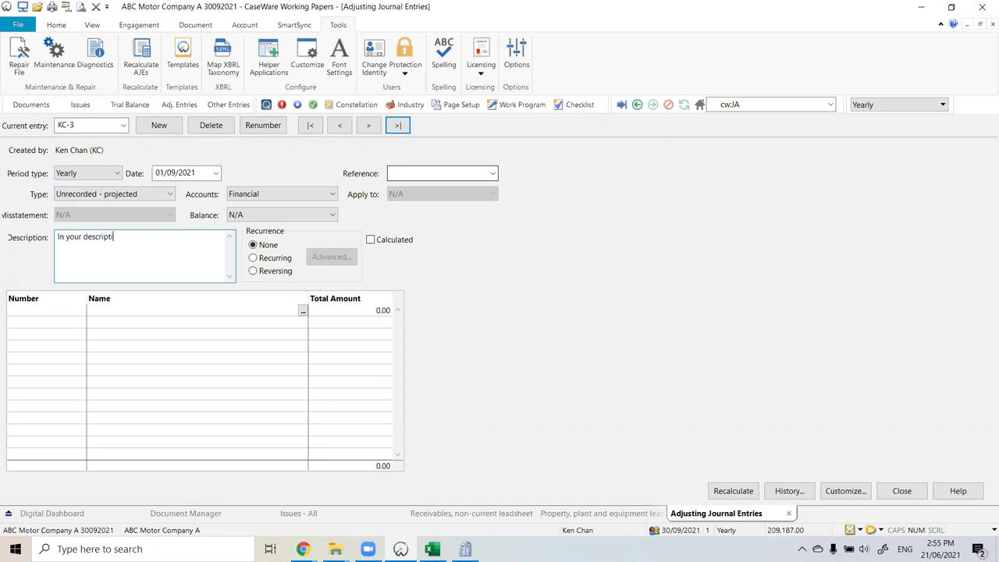
key("BackSpace")
key("BackSpace")
type("fill the details of this misstatem")
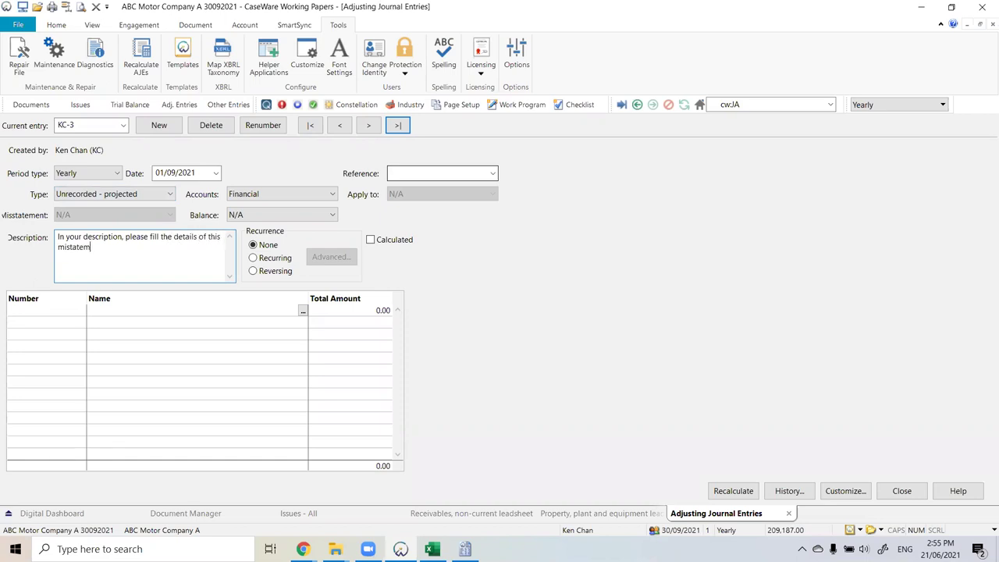
type("ent, and reason for the adjustment.")
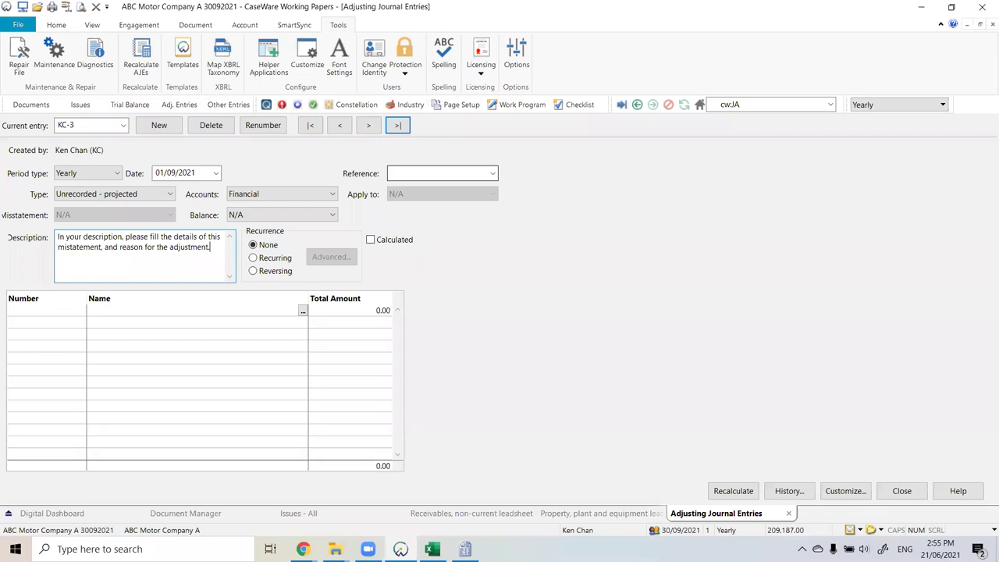
Step: Append "Fill out with all details available." to the description and clear the stray text in the first account number cell
key("Tab")
type("F")
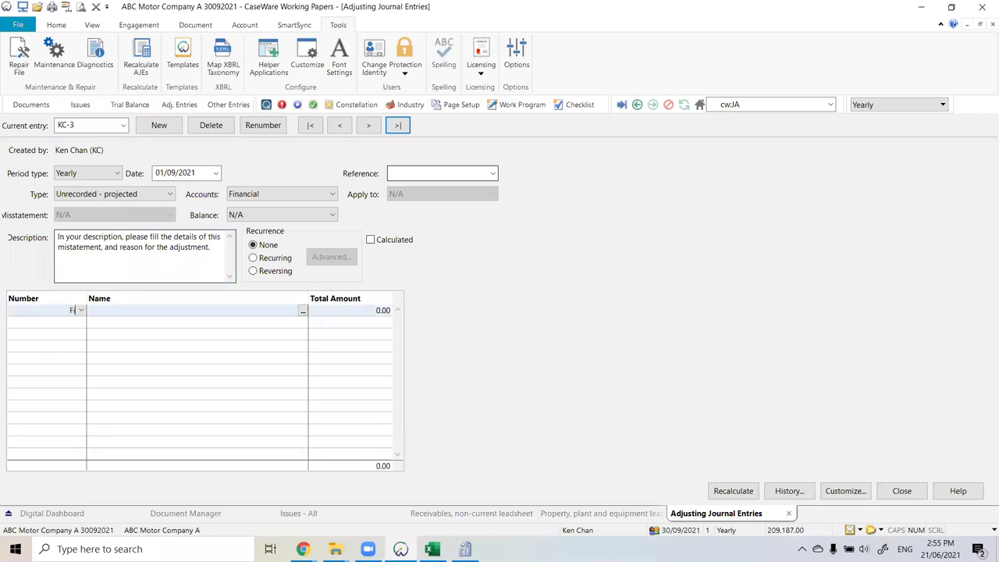
left_click(215, 247)
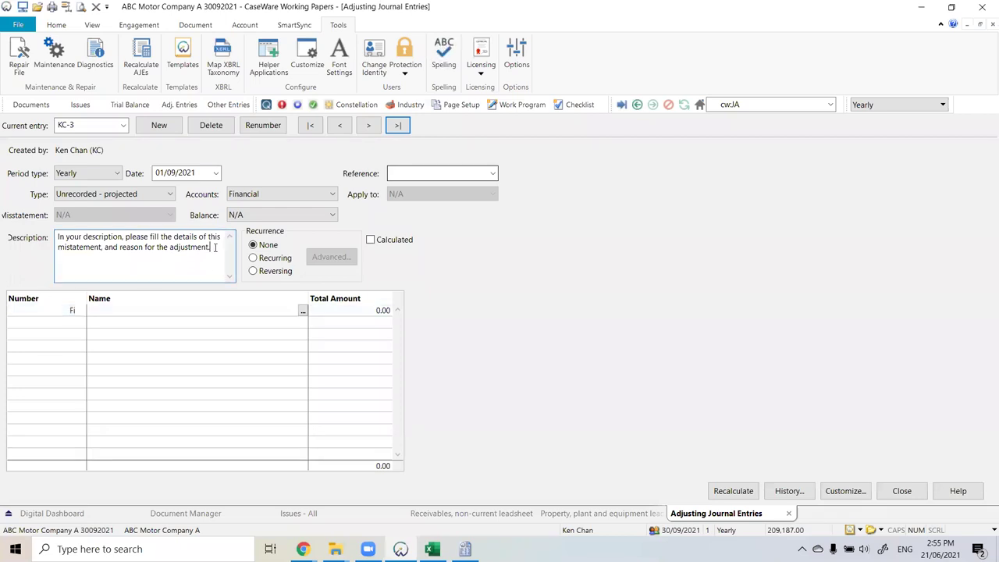
type("Fill out with all de")
type("ails")
key("BackSpace")
key("BackSpace")
type("tails available.")
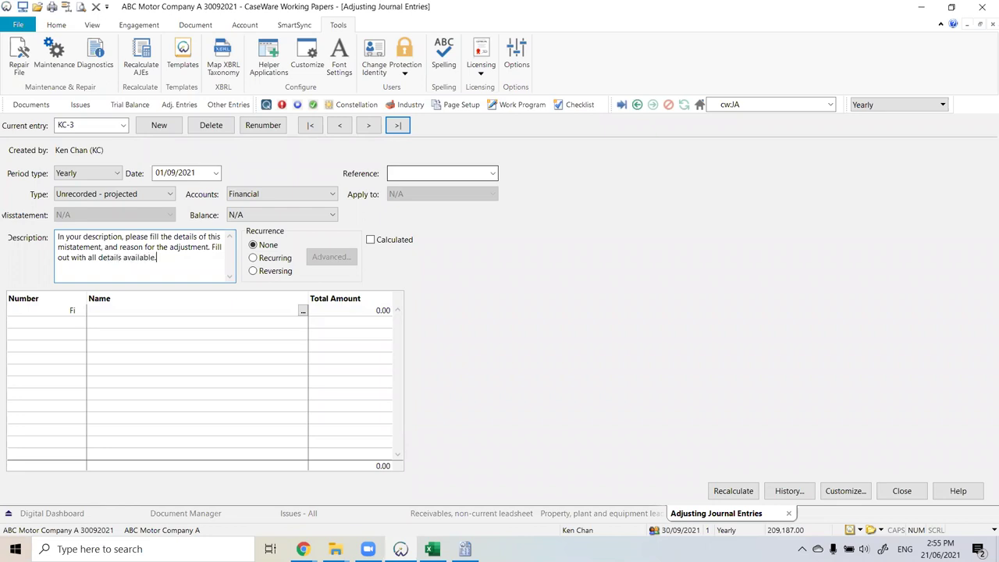
left_click(57, 311)
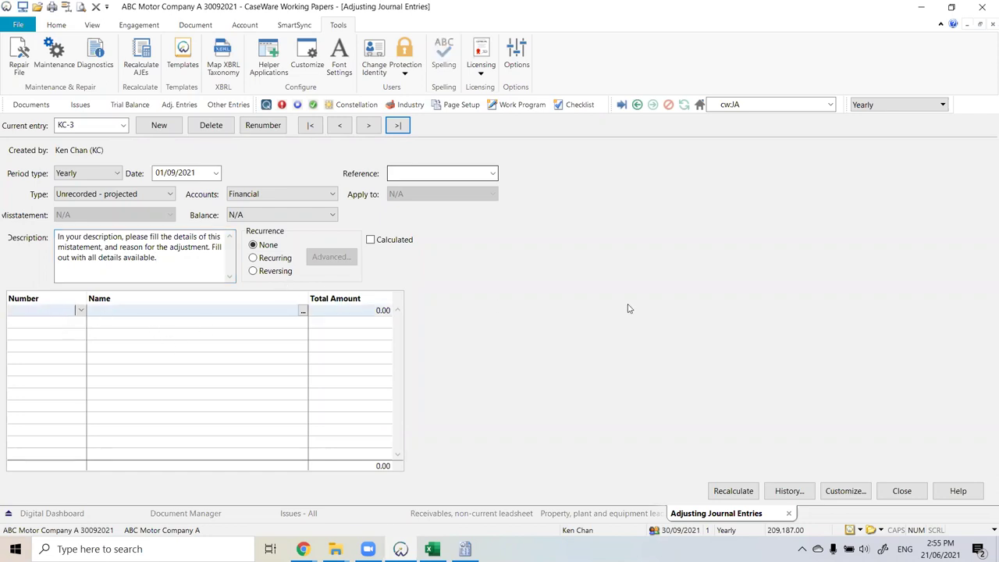
Step: Make entry KC-3 recurring, try ending after 5 occurrences, and set the end-by year to 2027
left_click(254, 258)
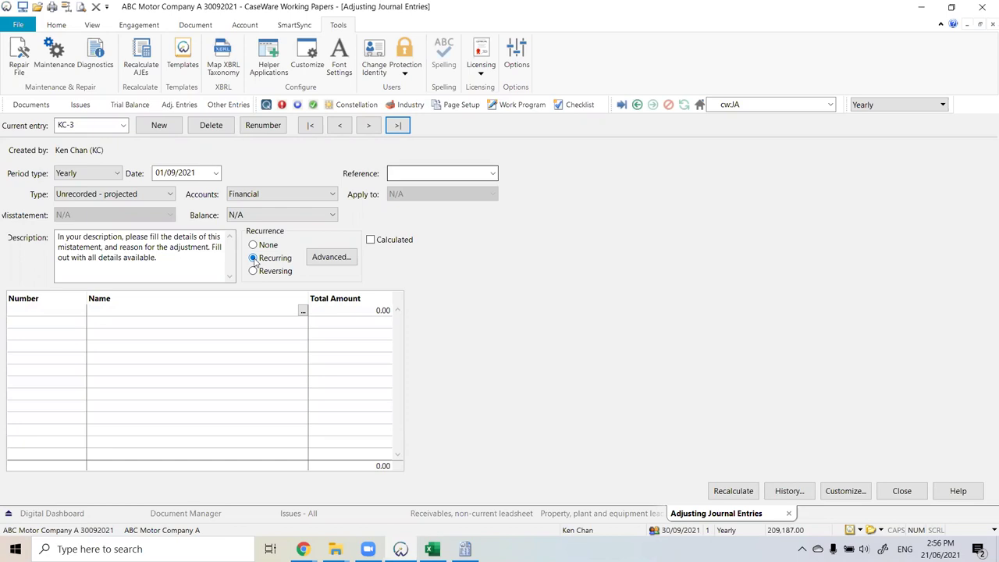
left_click(342, 265)
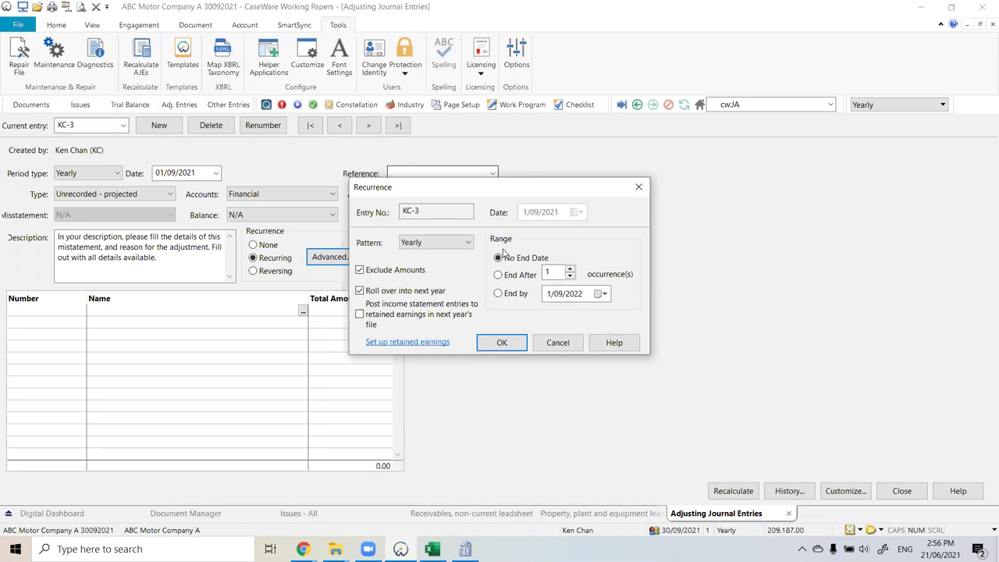
left_click(570, 270)
left_click(569, 270)
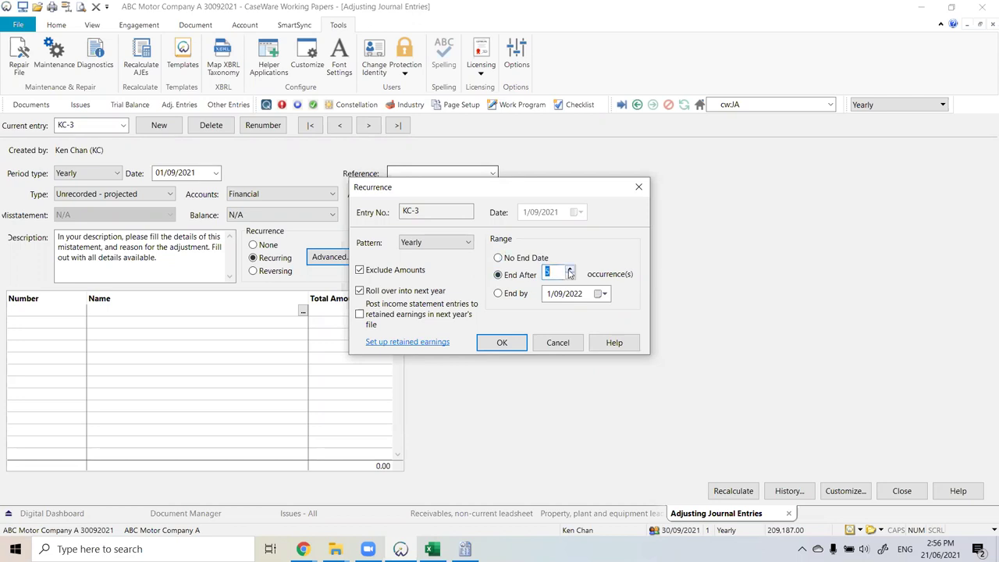
left_click(504, 296)
left_click(581, 301)
type("2027")
left_click(500, 342)
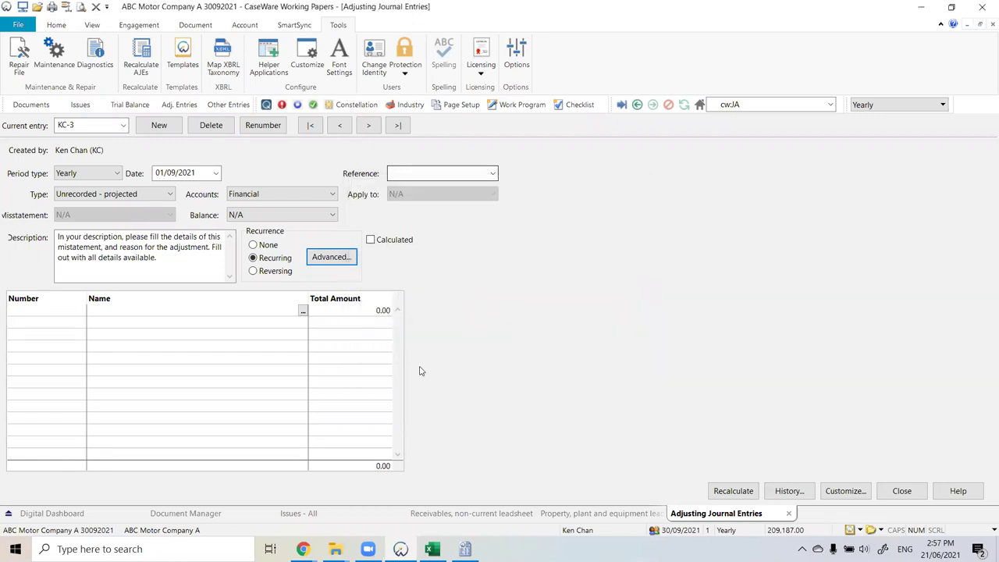
Step: Try the Reversing option on entry KC-3 and set its recurrence to None
left_click(274, 271)
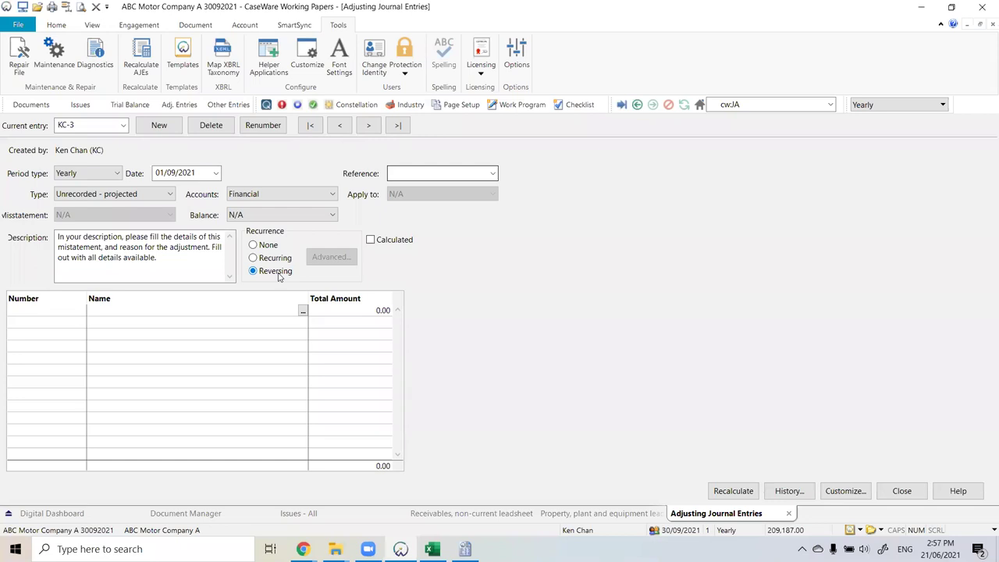
left_click(268, 247)
left_click(83, 311)
left_click(60, 312)
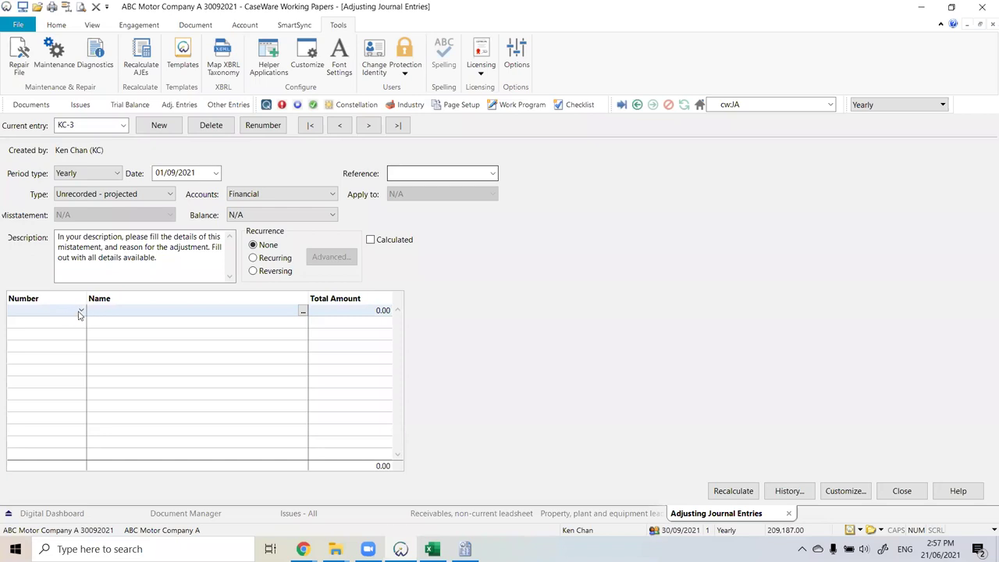
left_click(82, 311)
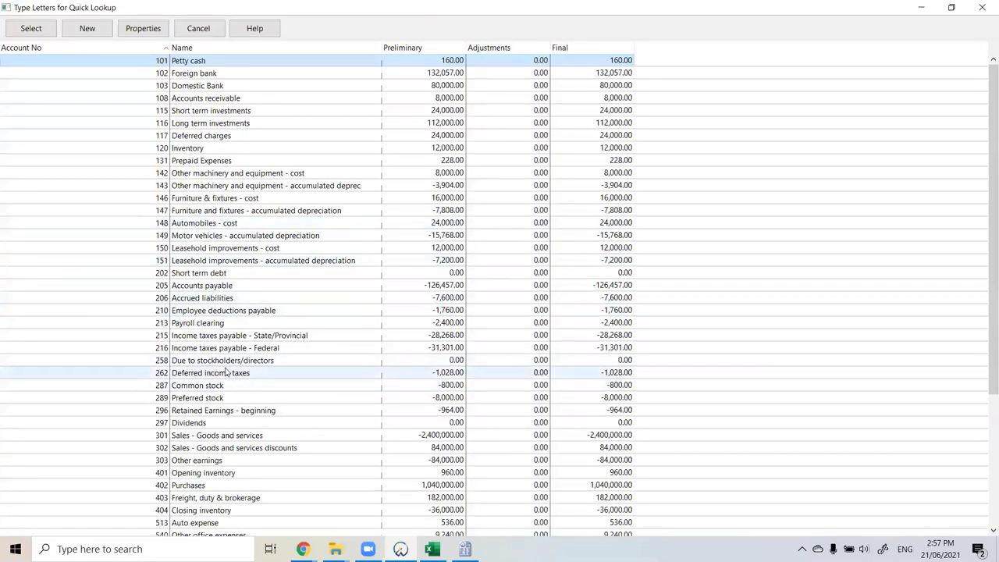
left_click(265, 124)
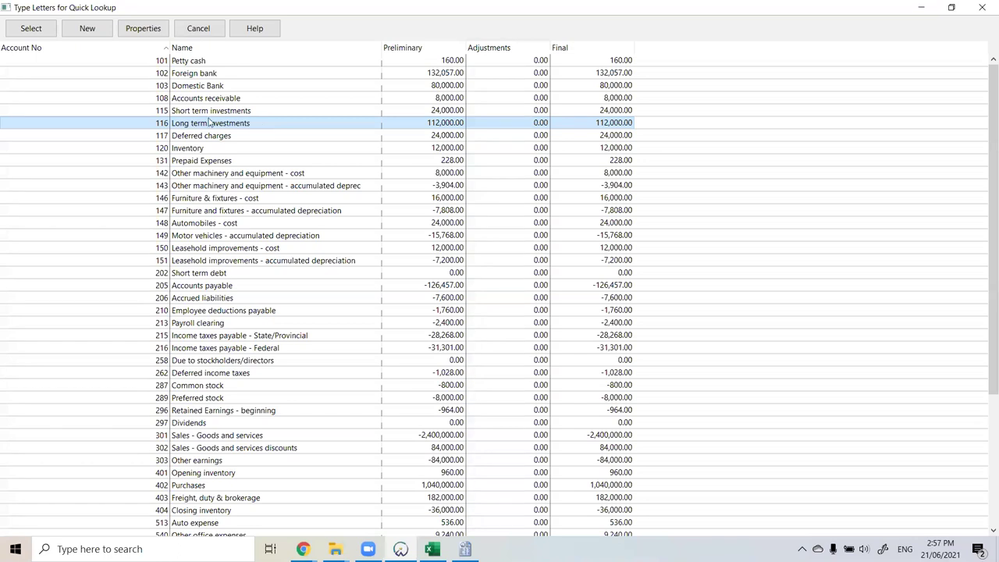
left_click(198, 29)
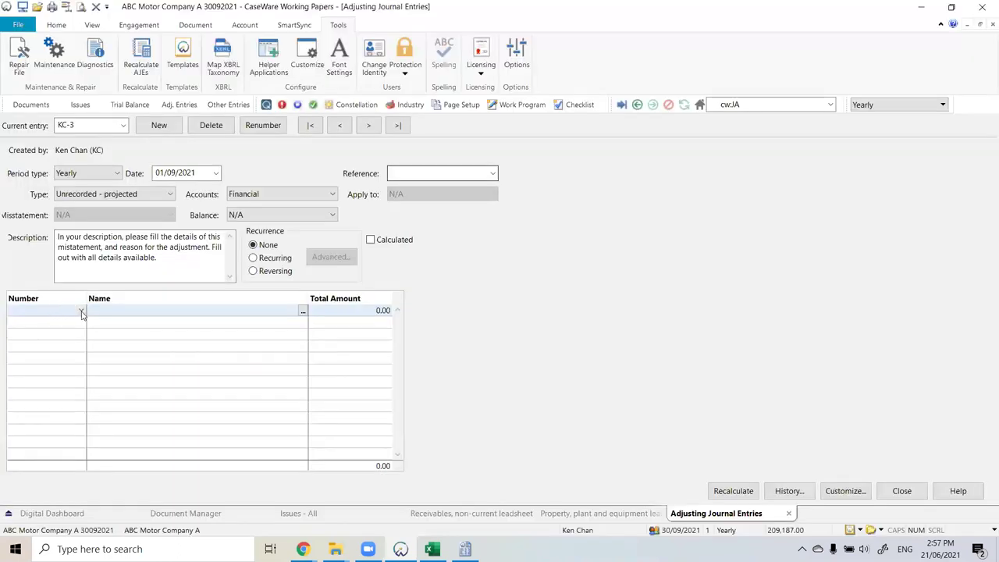
Step: Add account 116 Long term investments as the first line of KC-3 with an amount of 20,000
left_click(81, 312)
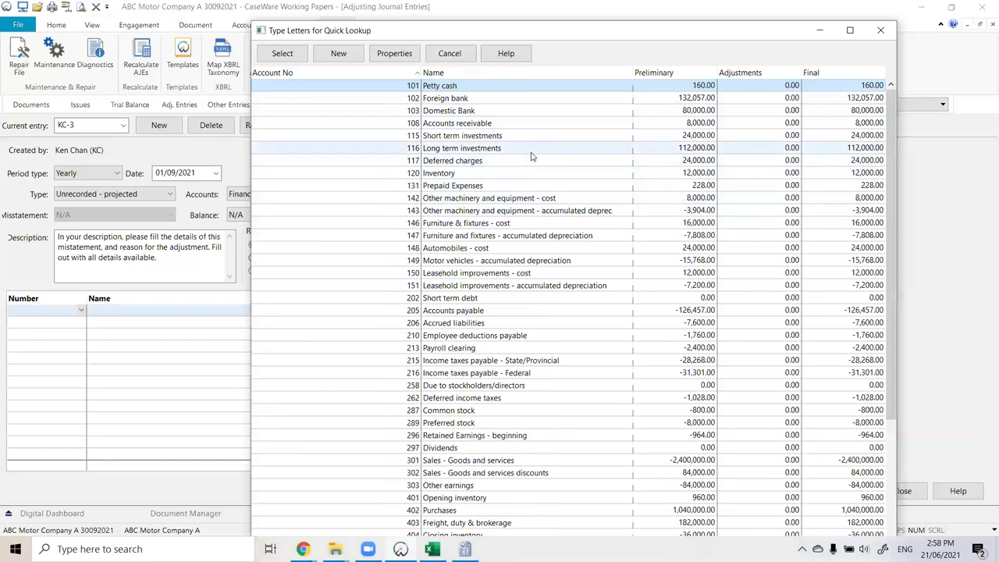
left_click(382, 153)
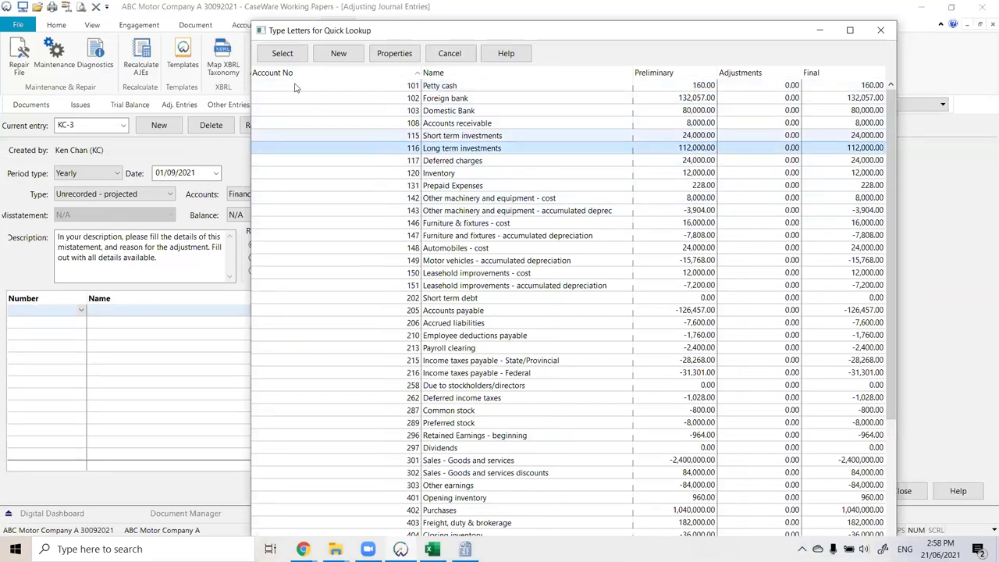
left_click(283, 53)
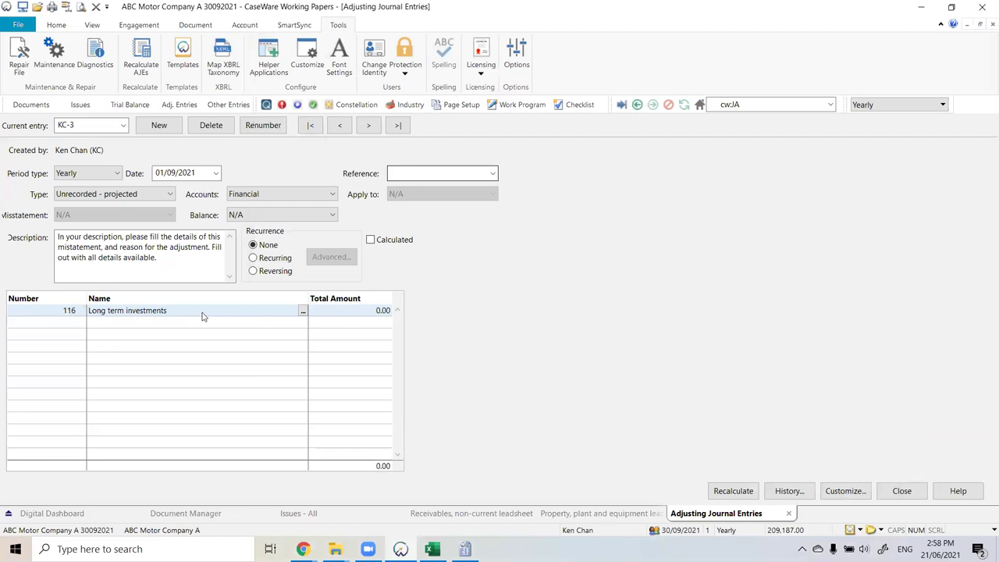
left_click(352, 310)
type("2000")
Step: Try to enter account 1000 on the second line and create it as a new account
left_click(44, 322)
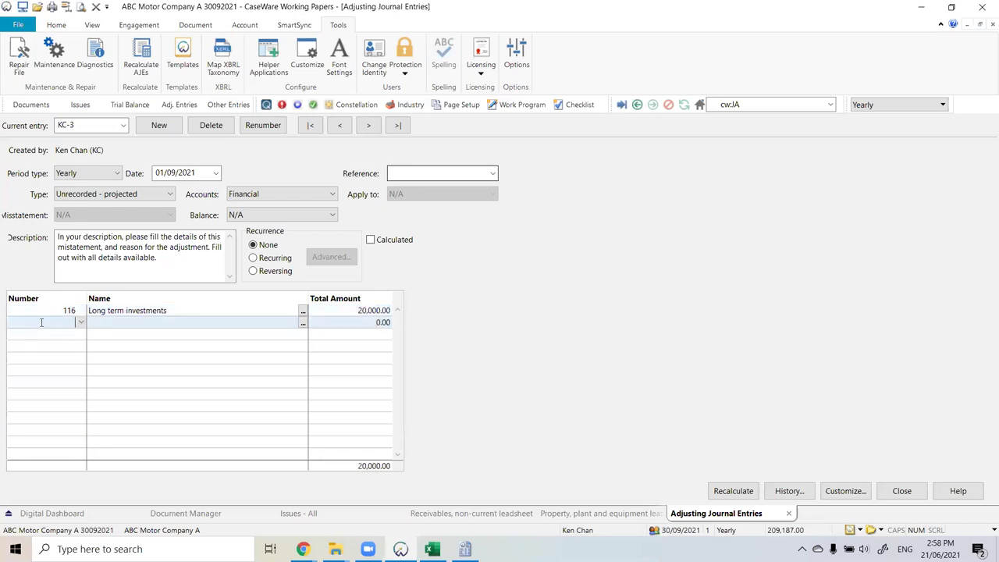
type("1000")
key("Tab")
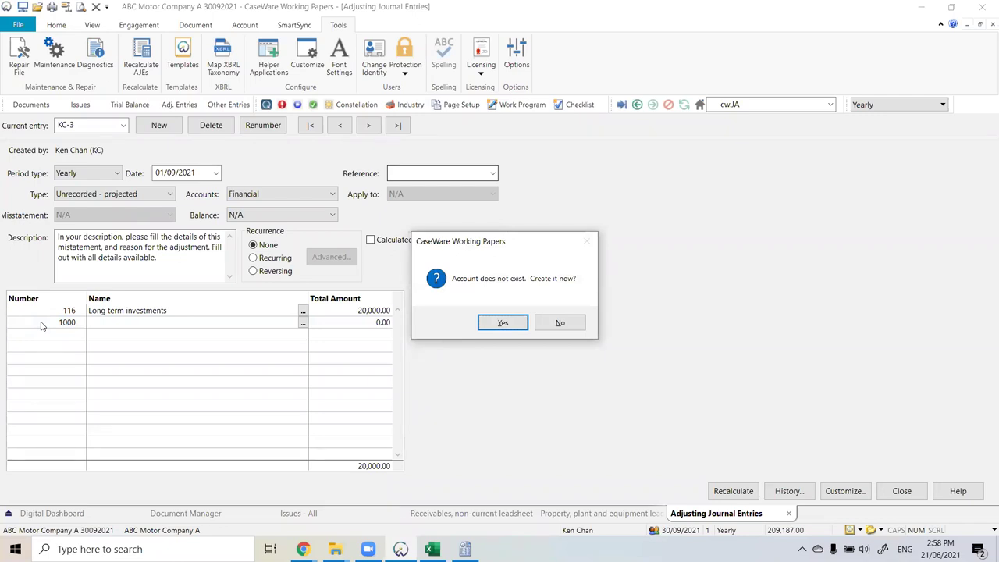
left_click(503, 323)
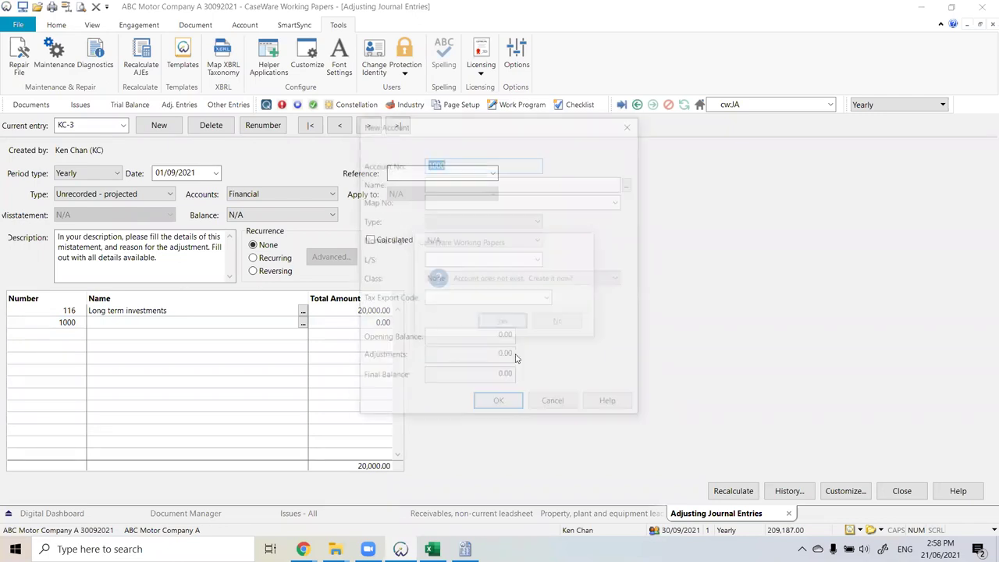
left_click(445, 183)
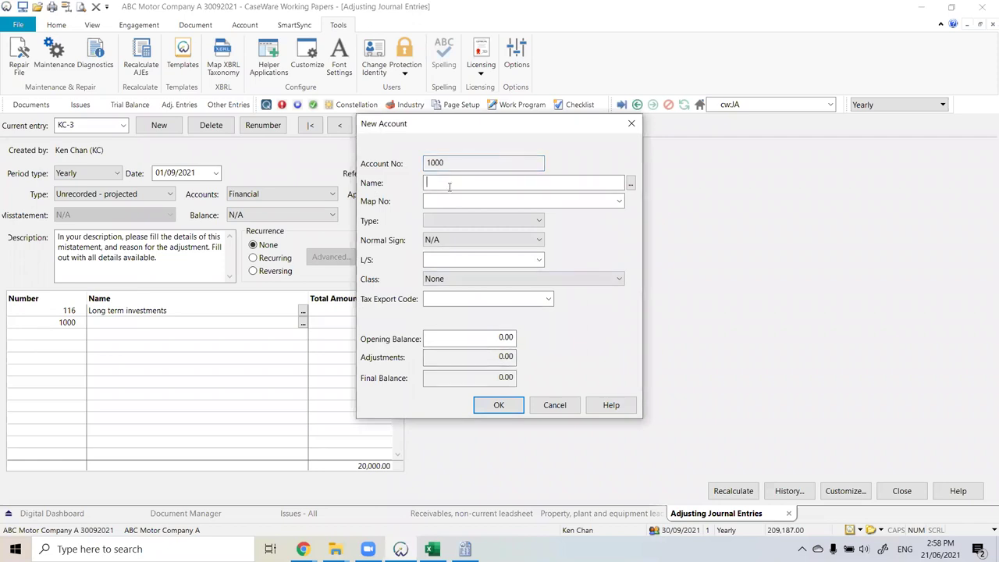
left_click(563, 406)
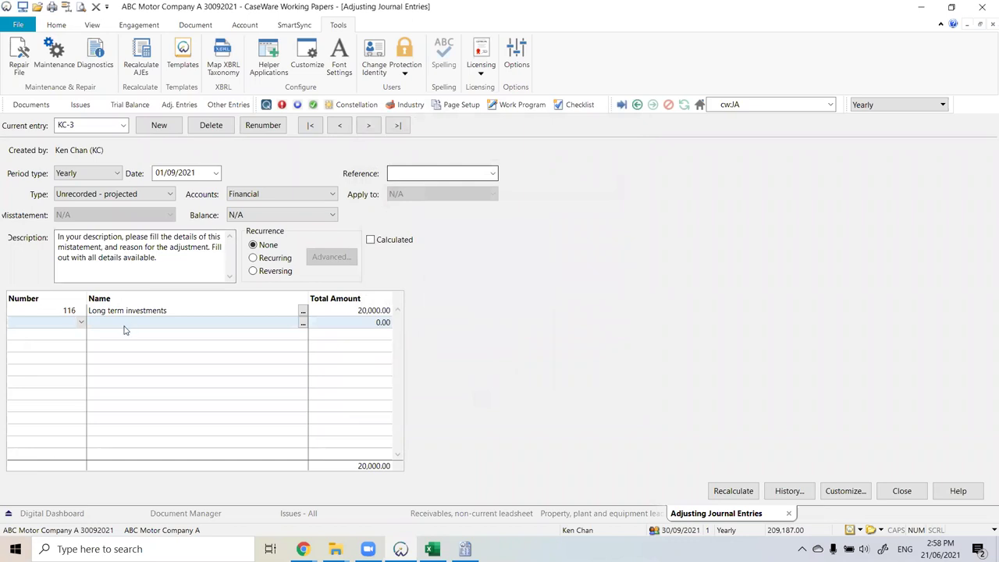
Step: Add account 586 Salaries and benefits as the second line of entry KC-3
left_click(81, 322)
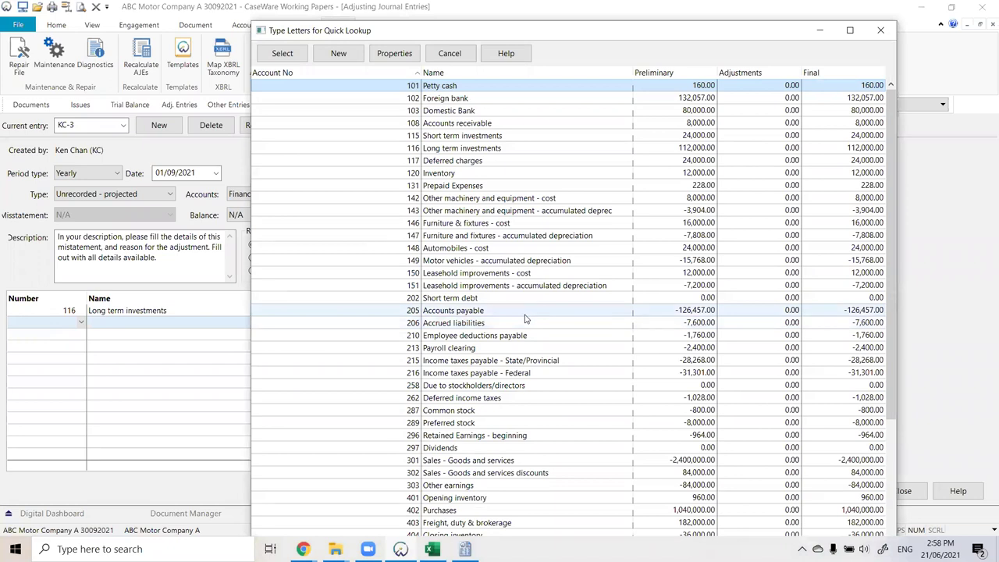
scroll(526, 318, "down", 5)
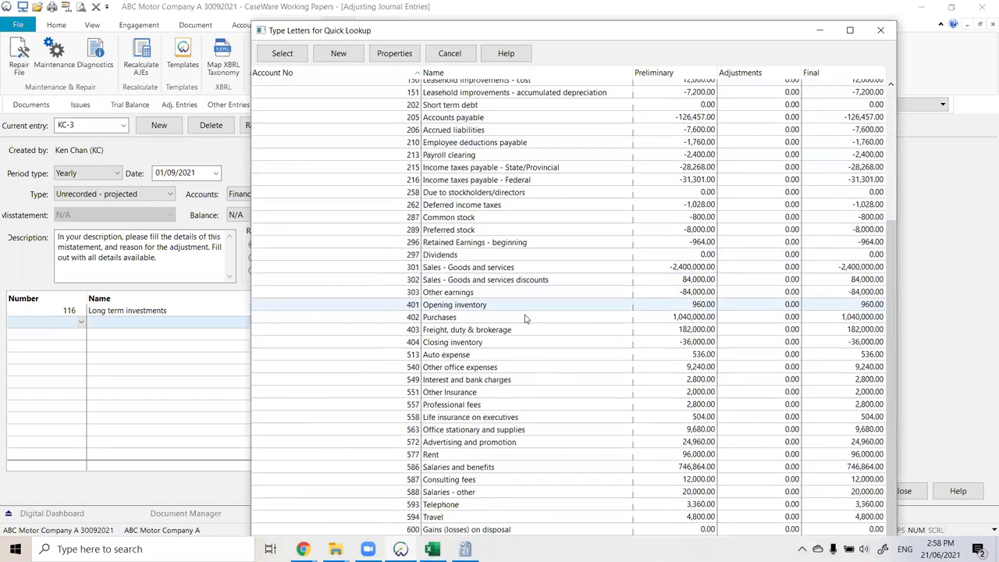
left_click(373, 467)
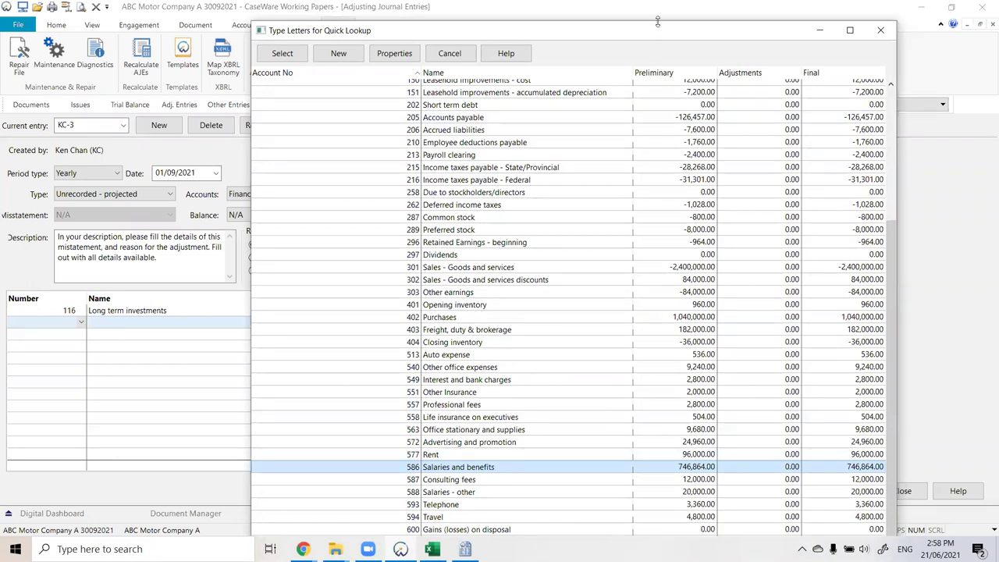
left_click_drag(659, 22, 659, 11)
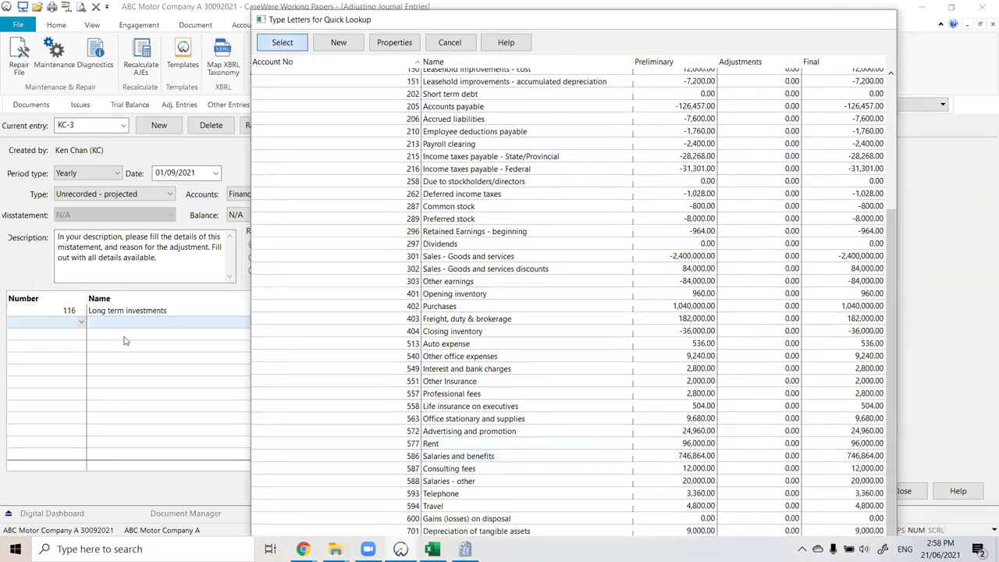
type("586")
key("Return")
Step: Try -100,000 as the Salaries and benefits amount and correct it to -10,000
left_click(374, 323)
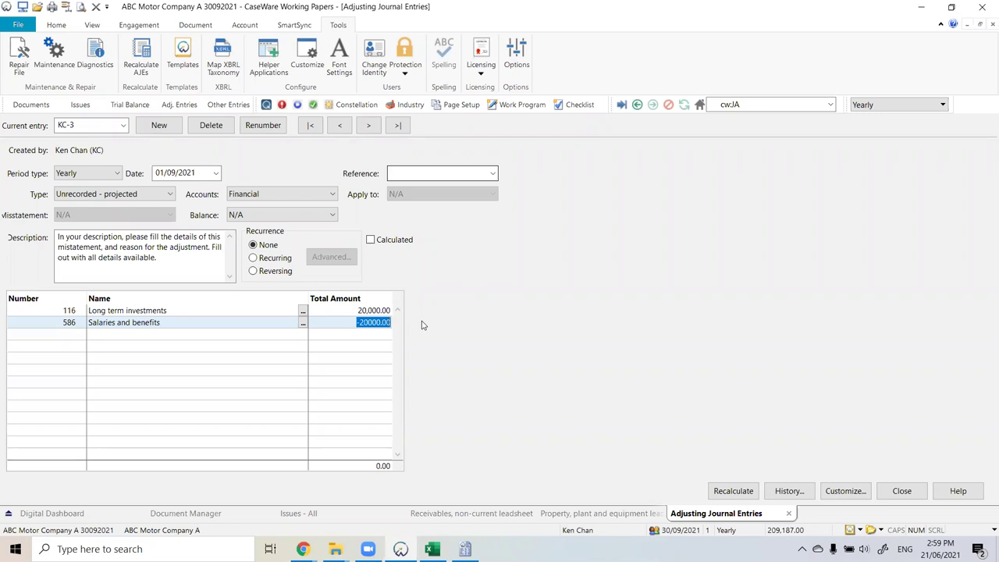
type("-100,000")
key("Return")
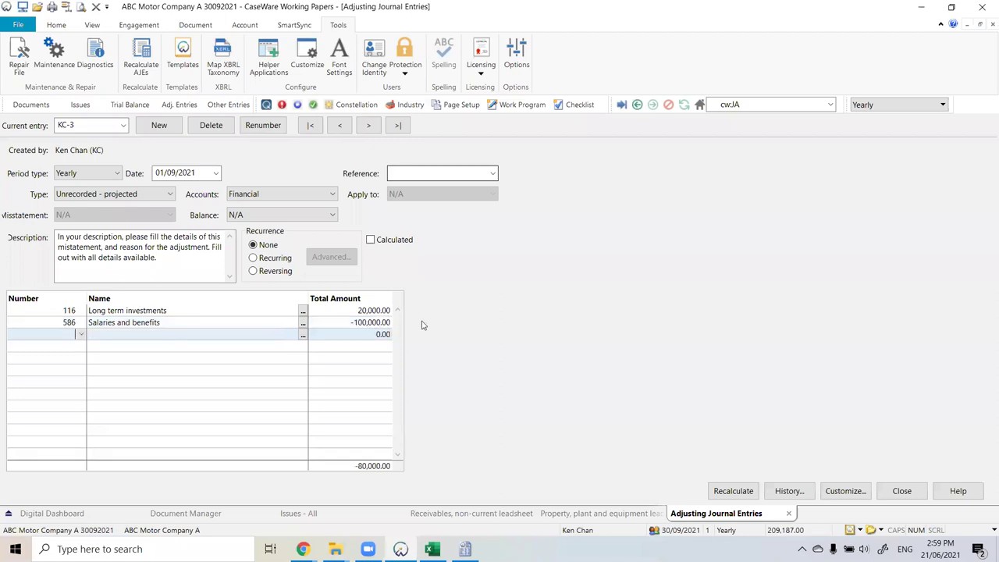
left_click(363, 323)
key("BackSpace")
left_click(348, 357)
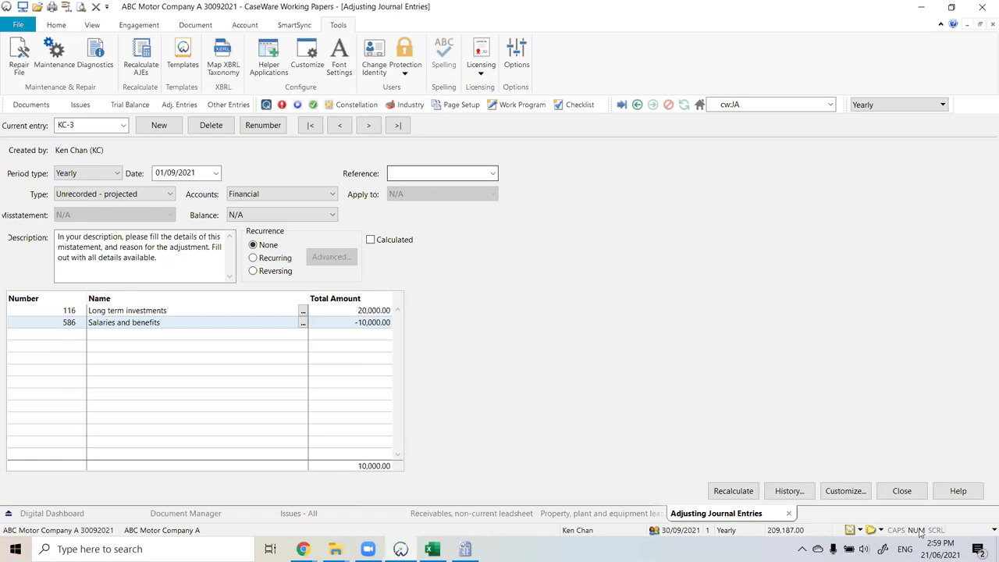
Step: Close the adjusting journal entries leaving KC-3 unbalanced, and reopen entry KC-3
left_click(902, 491)
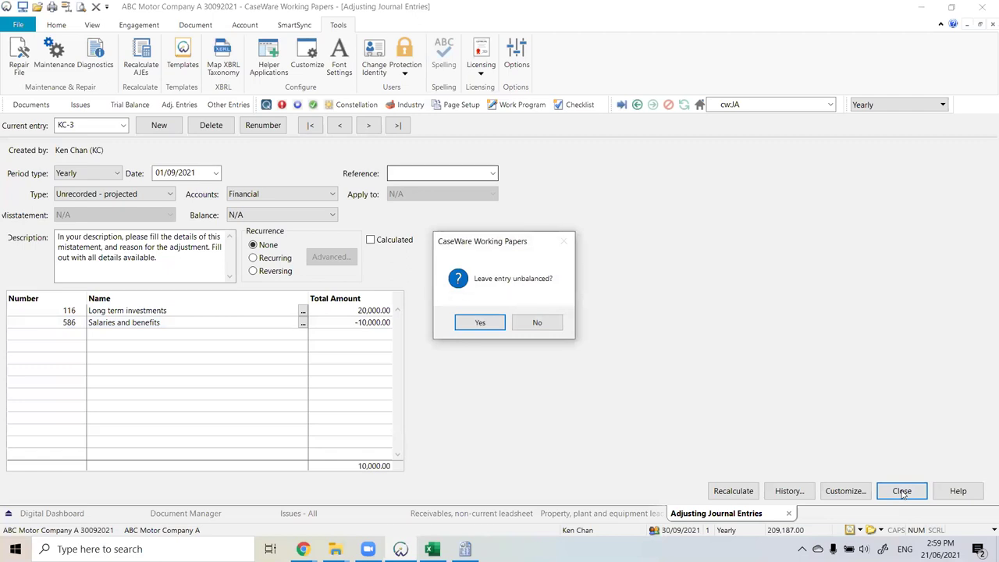
left_click(477, 323)
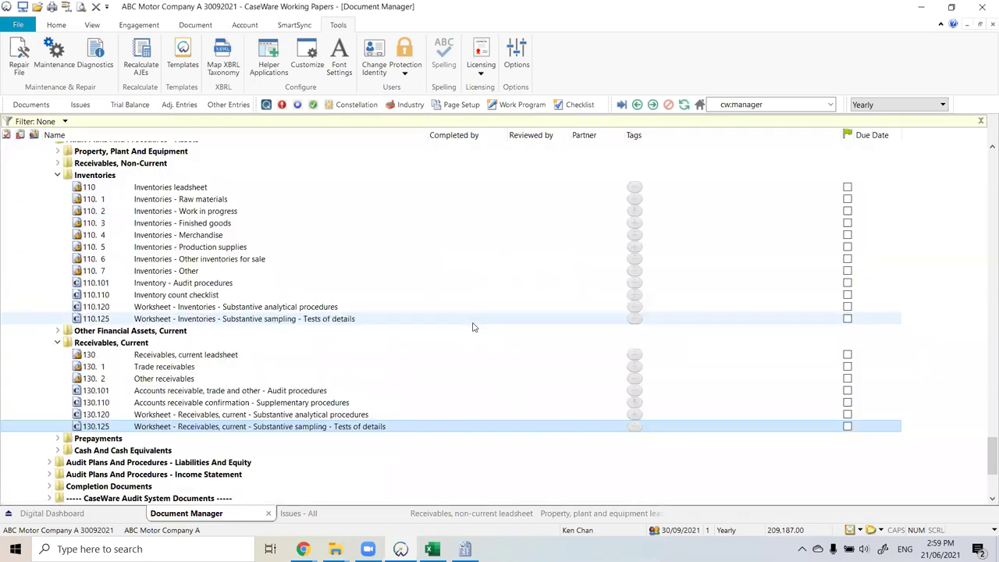
left_click(169, 108)
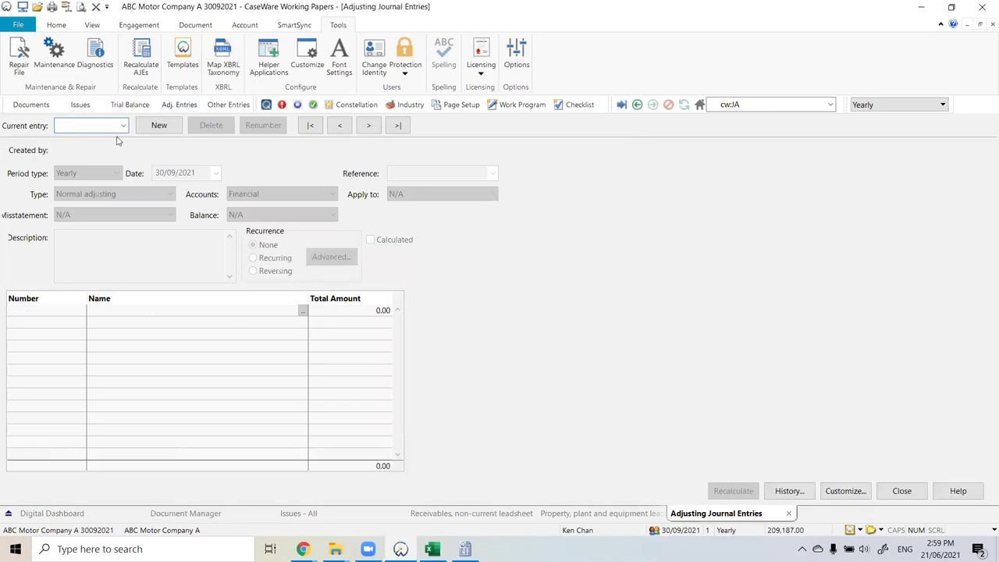
left_click(123, 125)
left_click(234, 185)
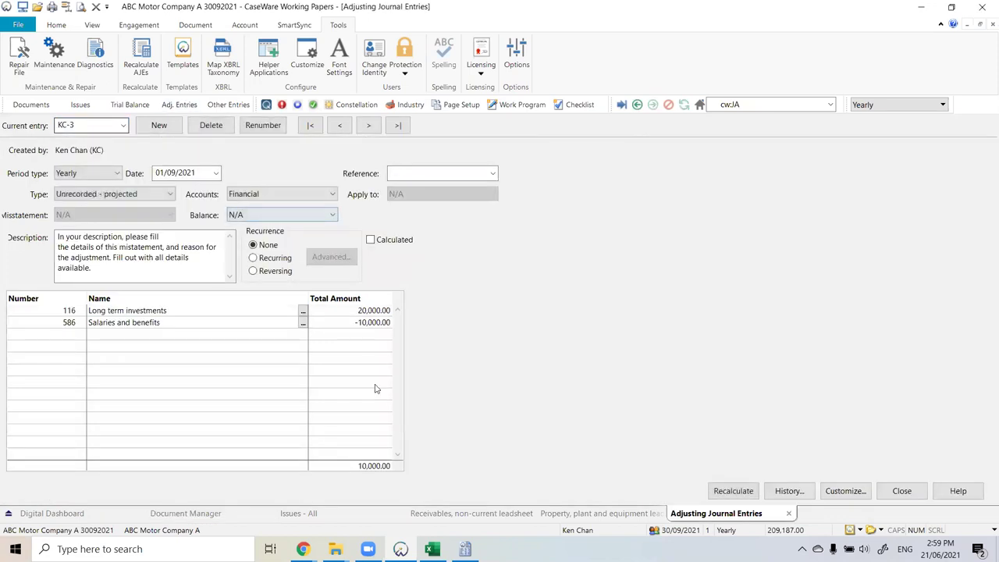
Step: Add account 213 Payroll clearing as the third line of entry KC-3
left_click(376, 334)
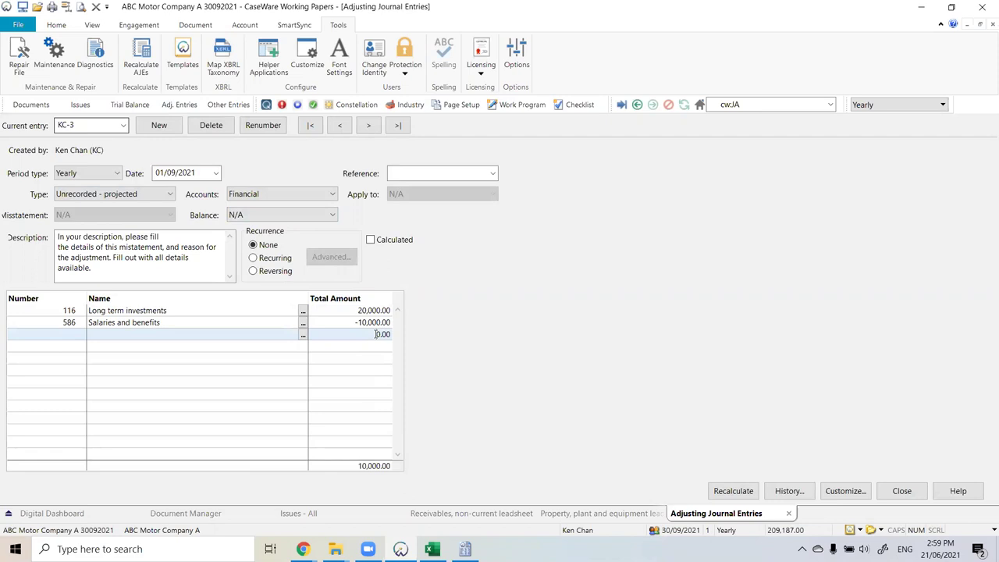
left_click(82, 338)
left_click(81, 336)
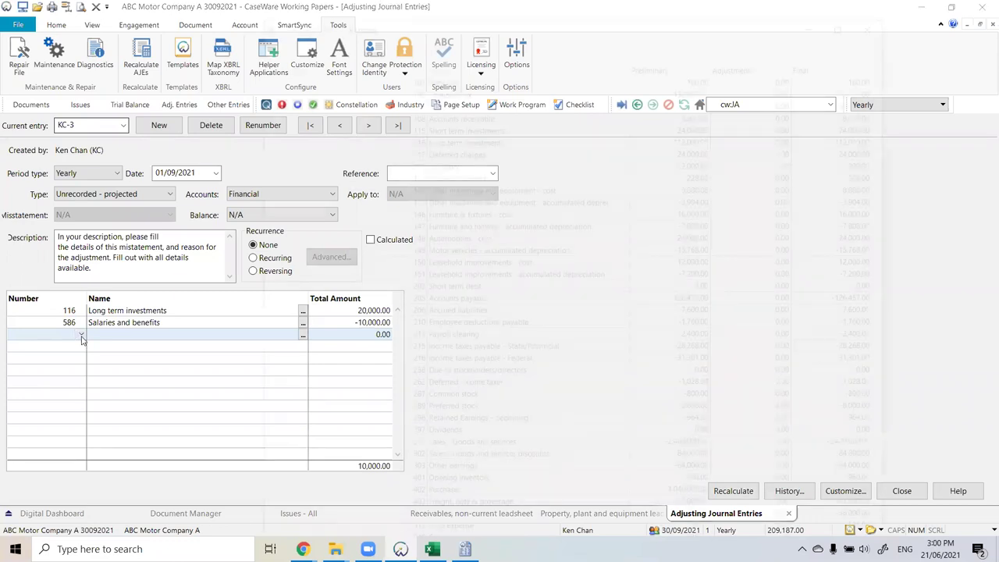
left_click(480, 338)
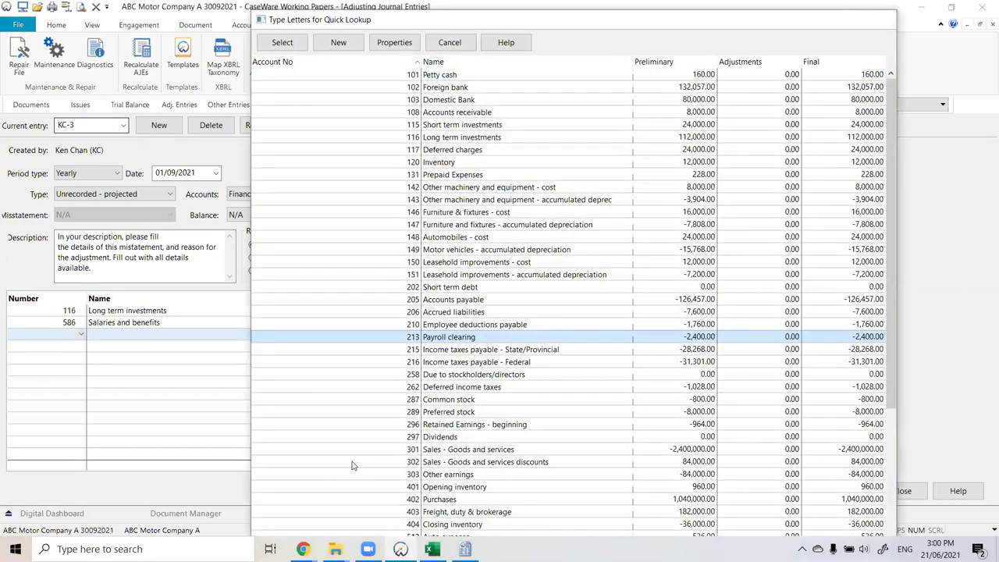
key("Return")
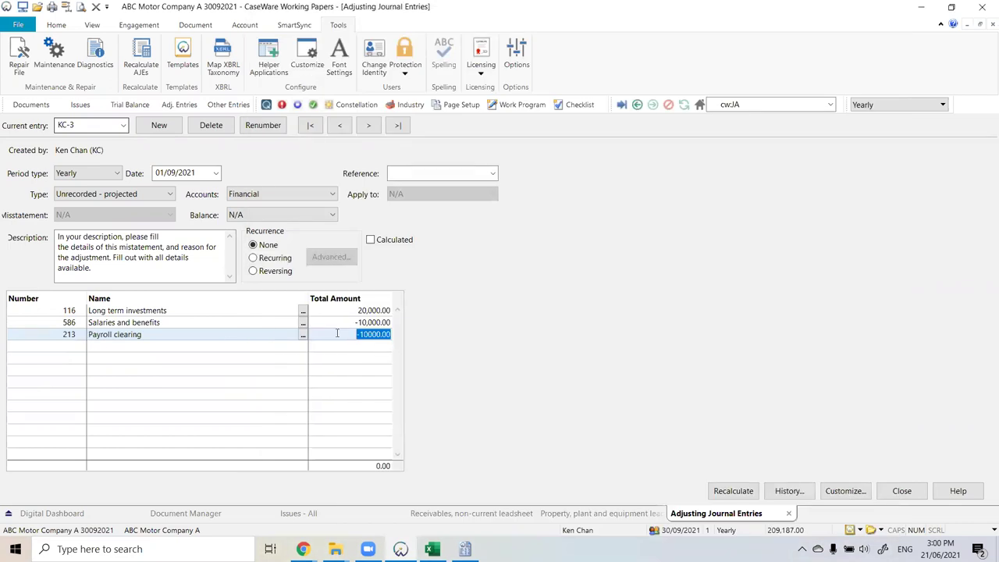
Step: Set the Payroll clearing amount to -5,000
left_click(337, 333)
left_click_drag(337, 333, 442, 348)
key("BackSpace")
type("-5000")
key("Return")
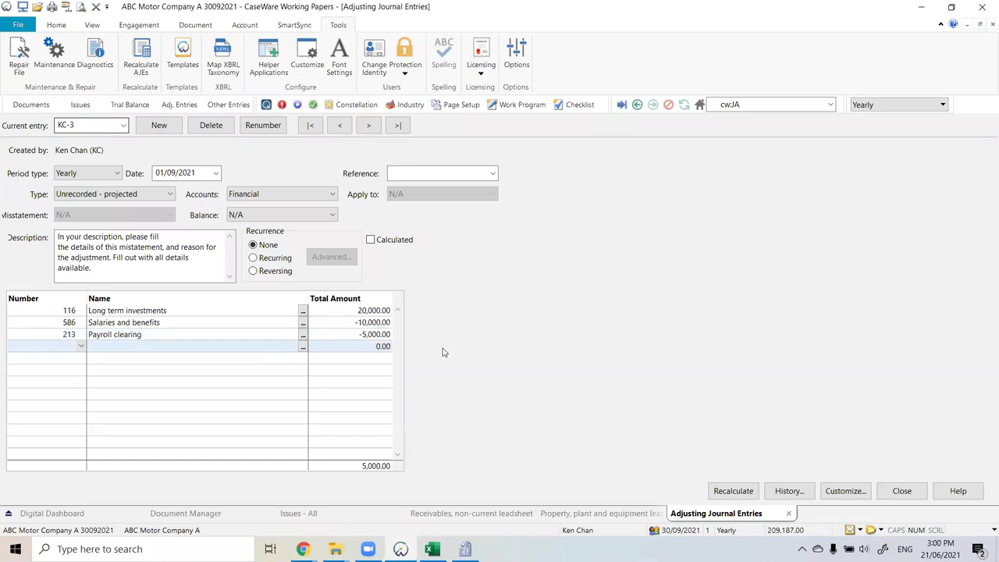
Step: Add account 297 Dividends as the fourth line of entry KC-3 with an amount of -5,000
left_click(82, 347)
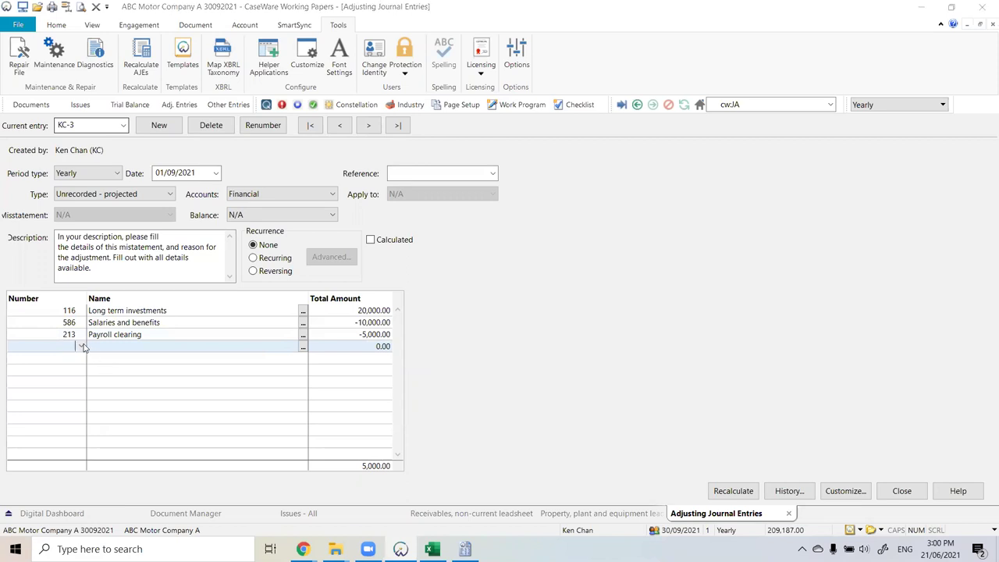
left_click(81, 346)
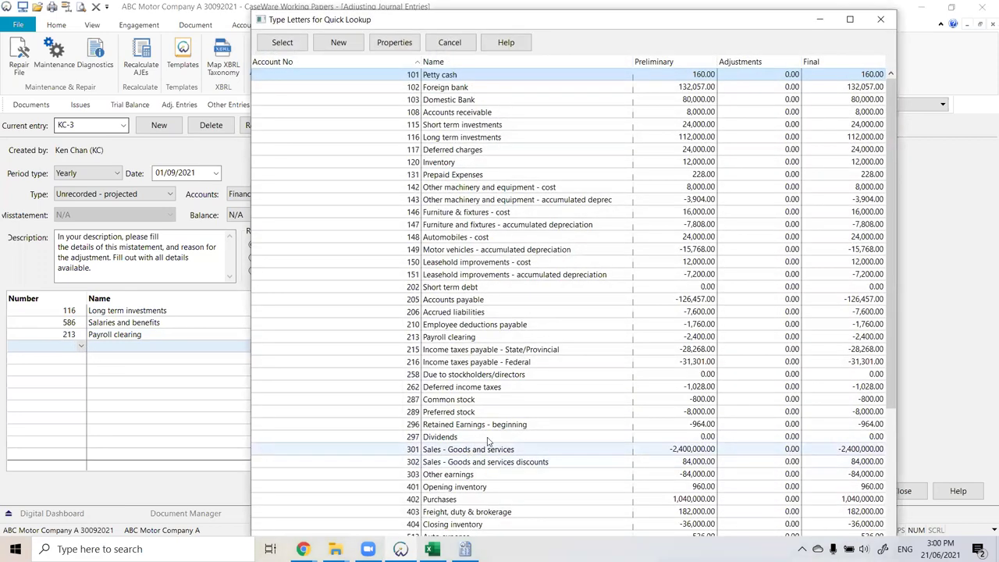
double_click(488, 438)
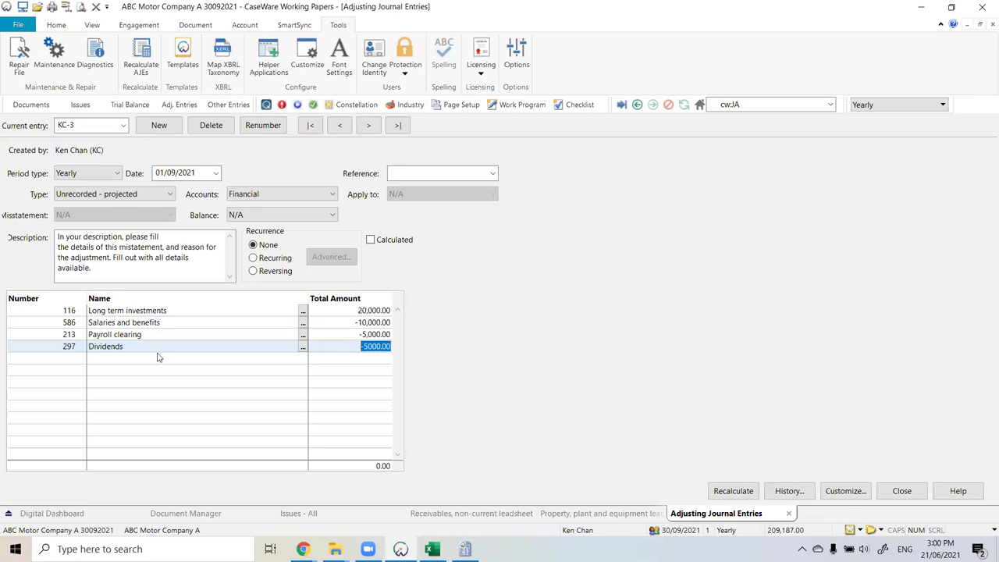
Step: Review the list of journal entries and examine the Adjustments column of the working trial balance
left_click(122, 126)
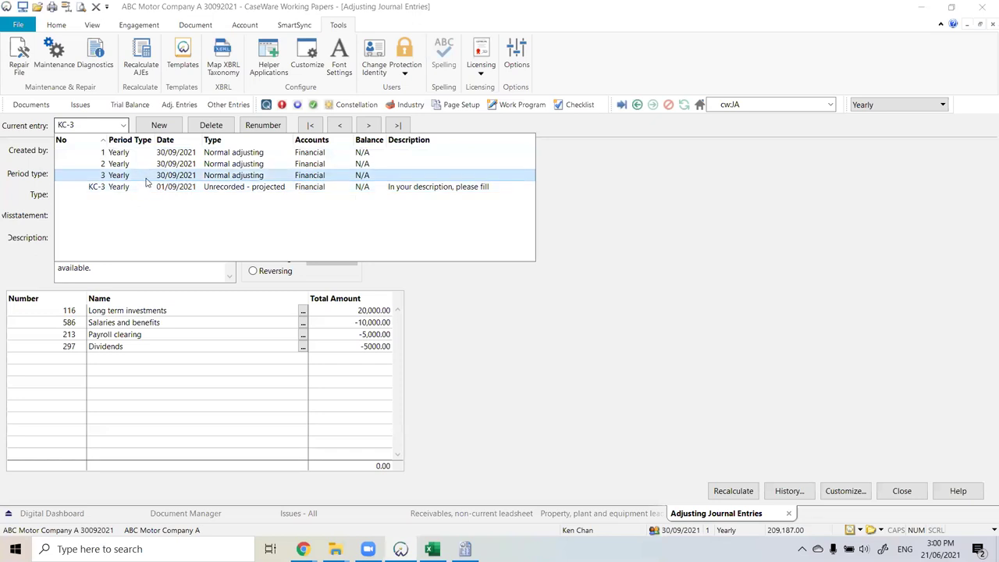
left_click(539, 434)
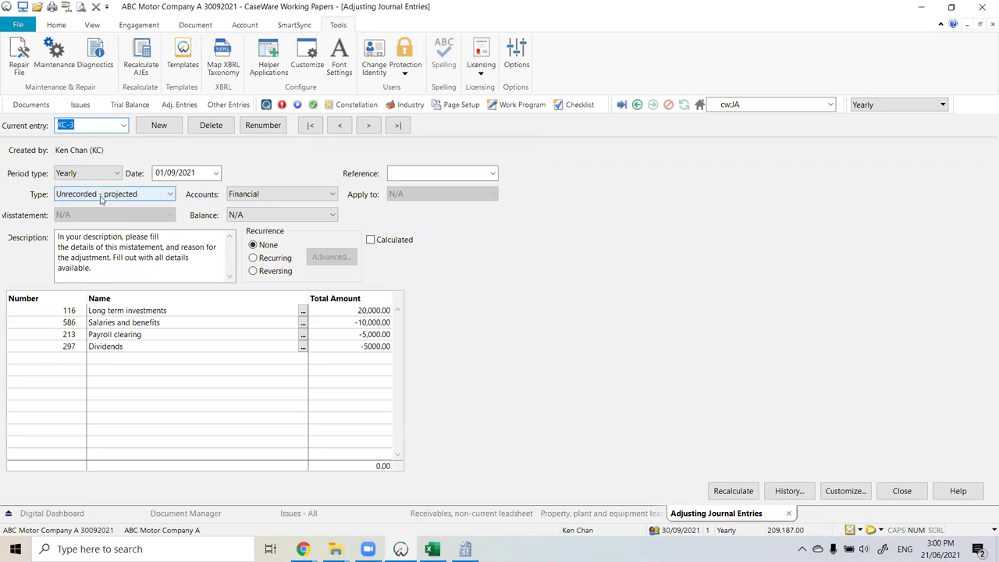
left_click(130, 106)
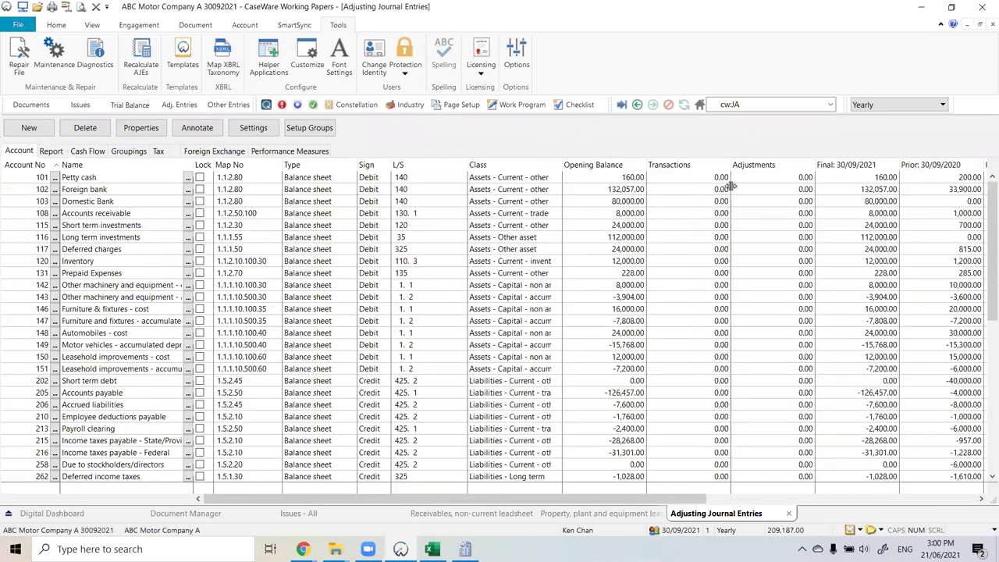
left_click(771, 164)
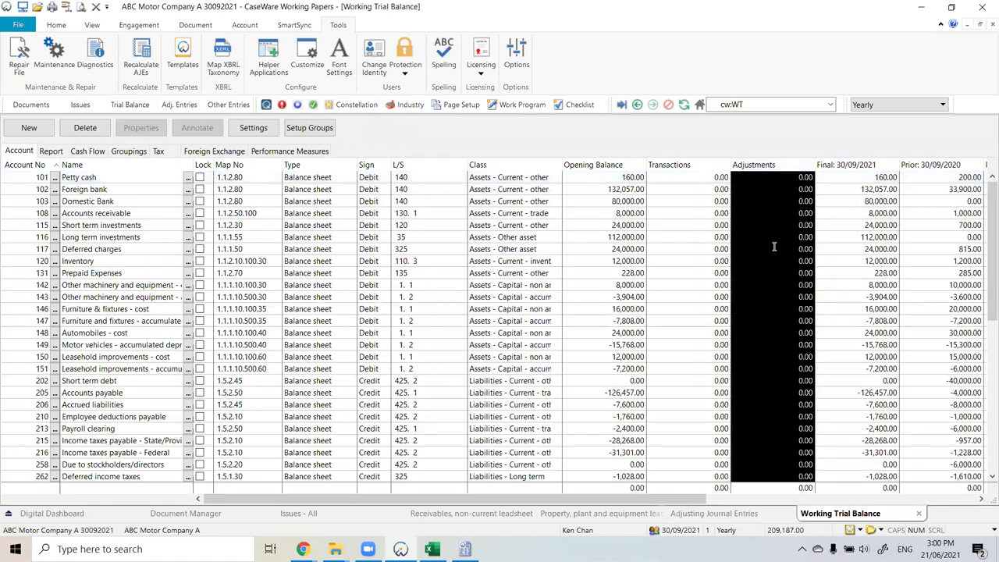
scroll(775, 247, "down", 9)
scroll(774, 246, "up", 4)
scroll(775, 247, "up", 3)
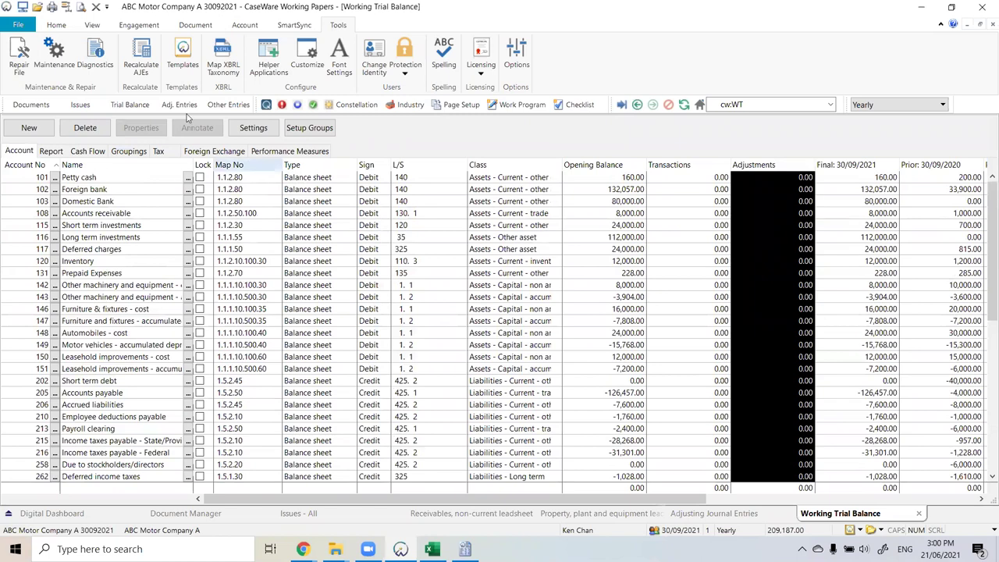
Step: In adjusting entry 1, record account 210 Employee deductions payable at 5,000 and account 572 Advertising and promotion at -5,000
left_click(179, 104)
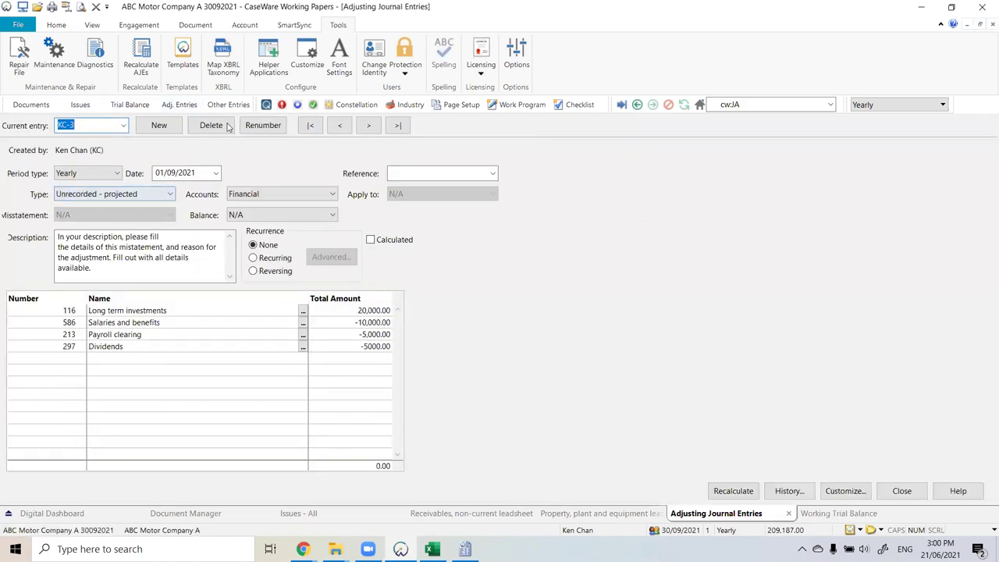
left_click(313, 126)
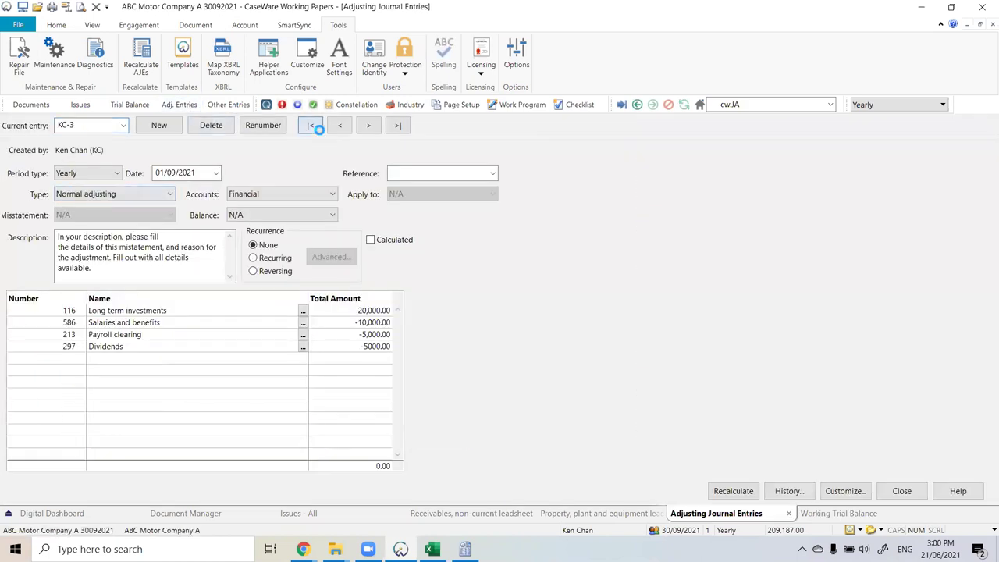
left_click(63, 310)
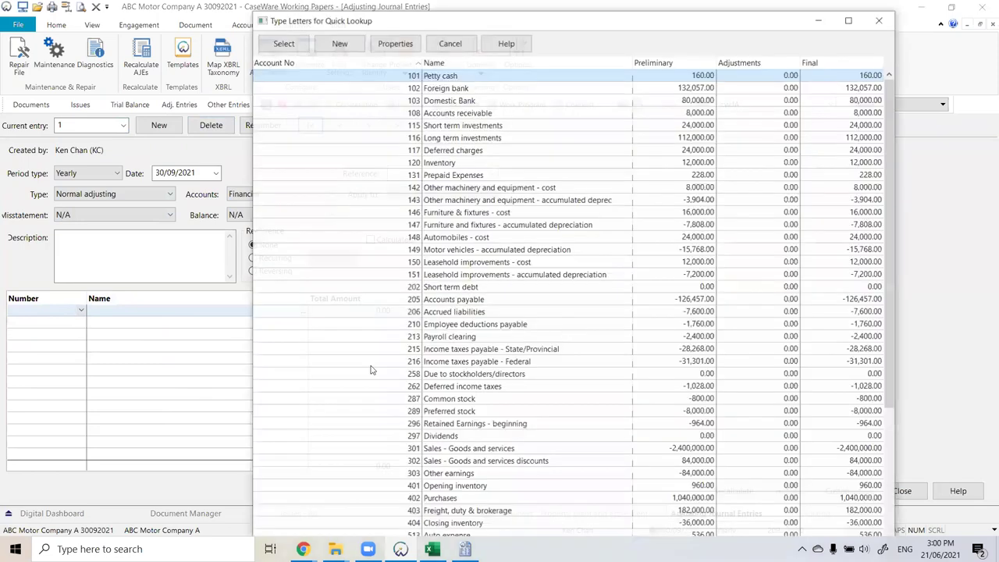
double_click(370, 320)
type("5000")
key("Return")
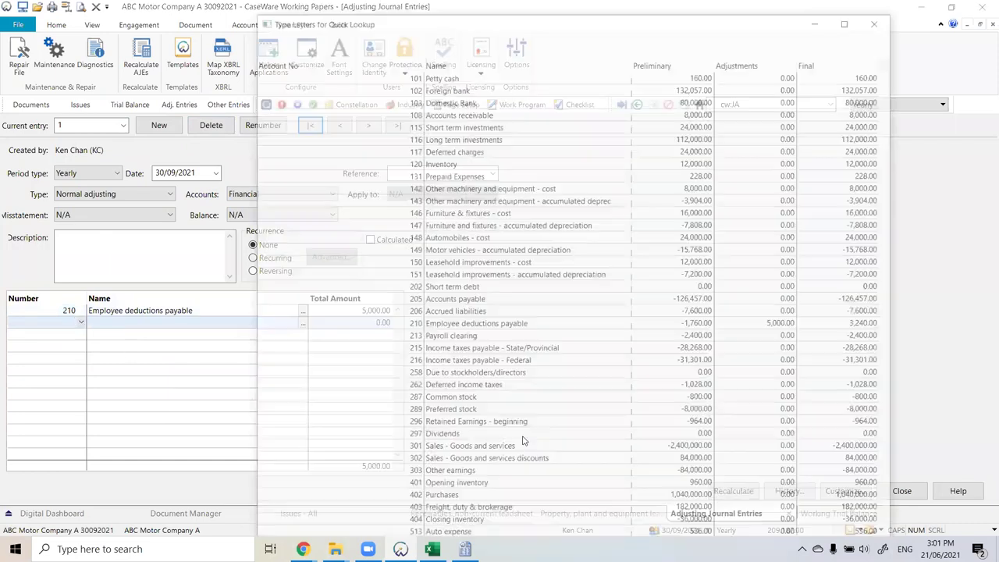
type("572")
key("Return")
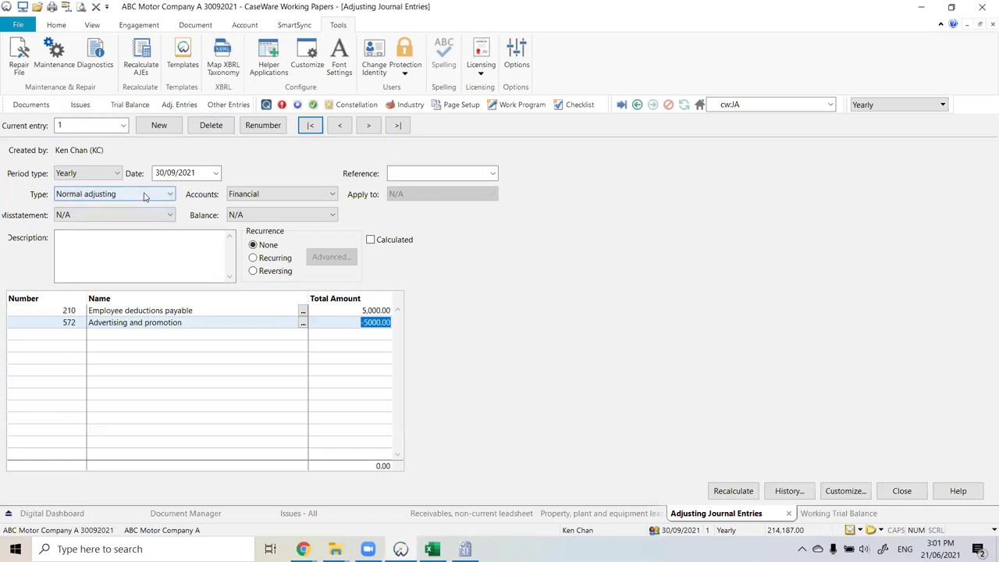
Step: Check the adjustment posted to Employee deductions payable in the working trial balance
left_click(131, 104)
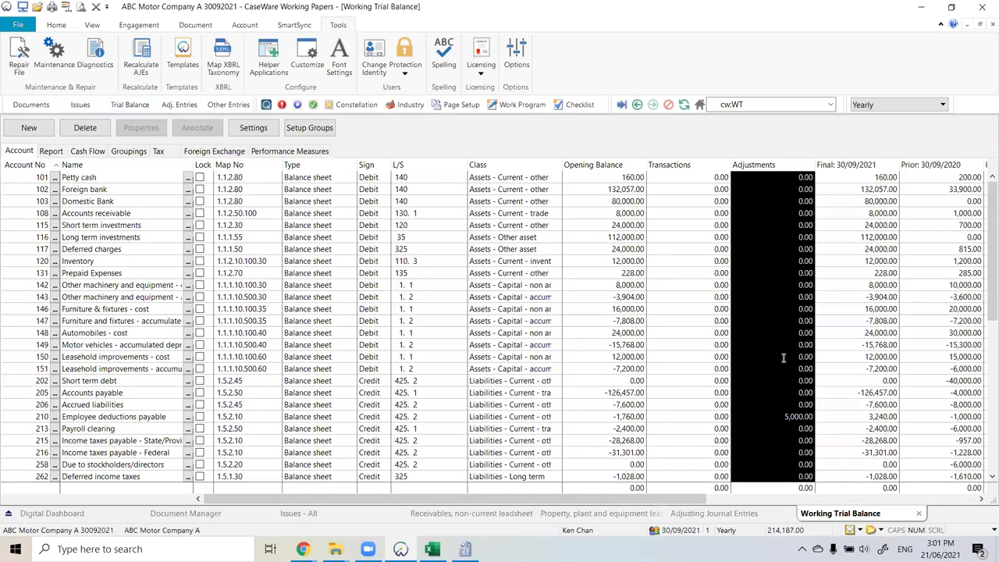
scroll(776, 381, "down", 1)
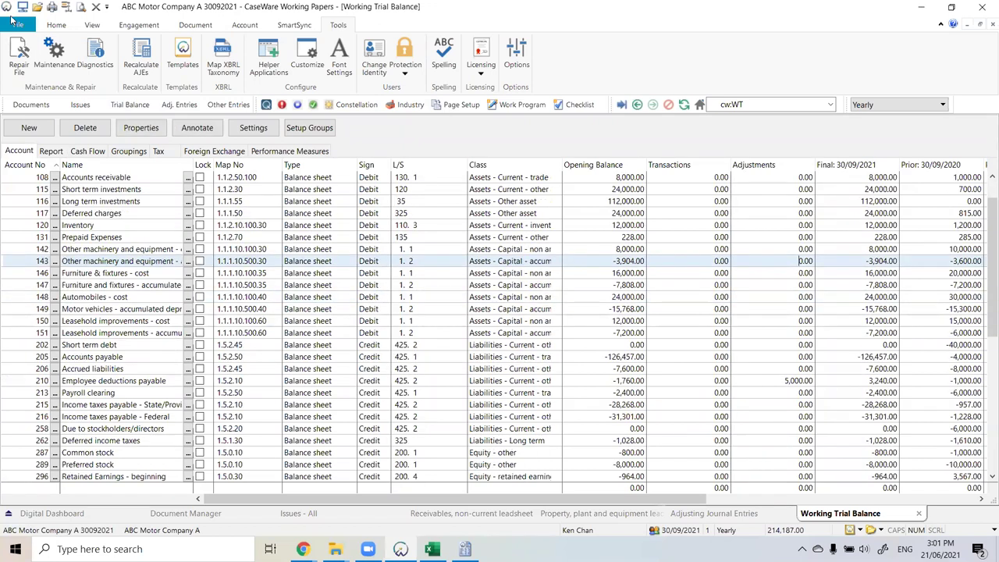
double_click(776, 380)
left_click(991, 513)
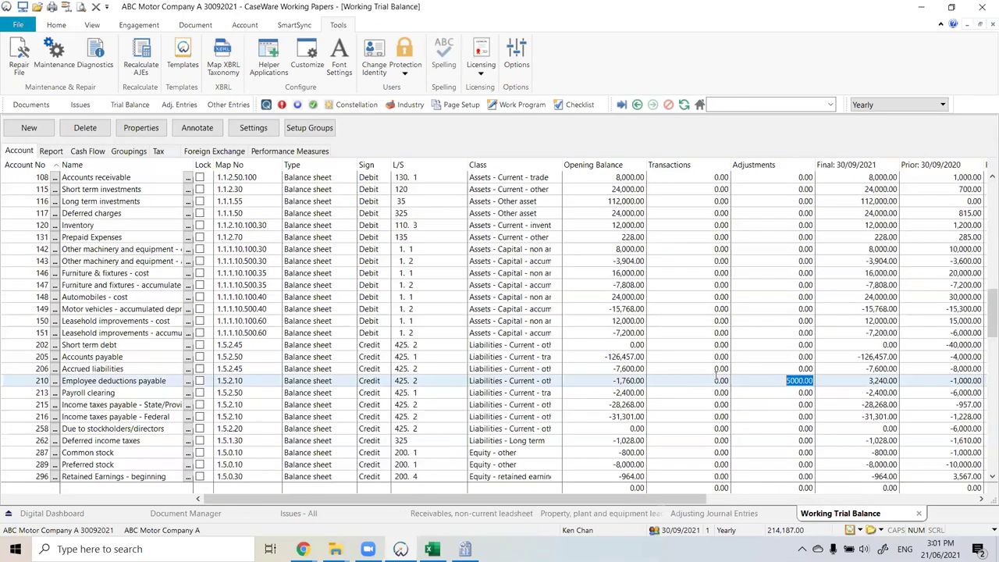
scroll(769, 379, "up", 1)
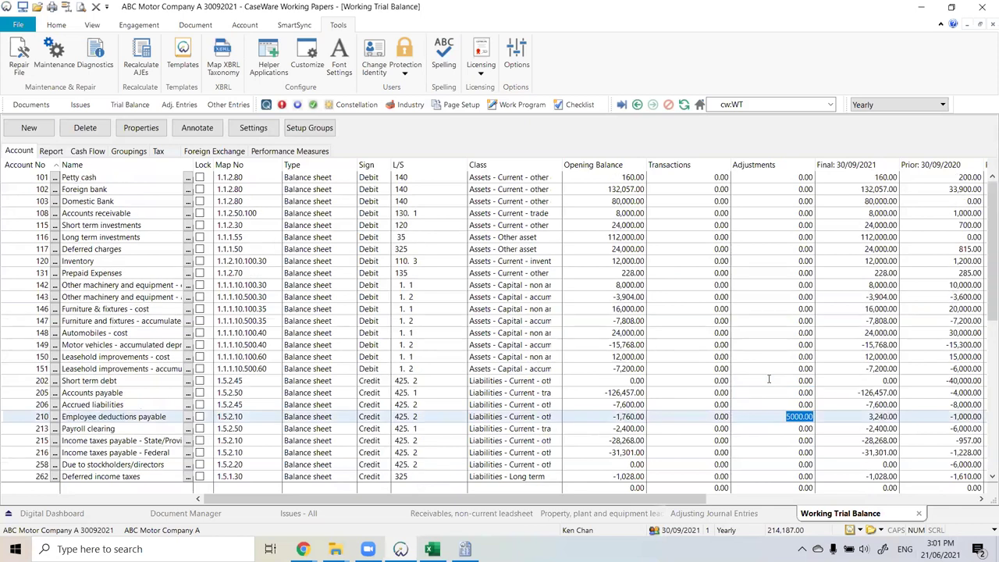
Step: Highlight the Advertising and promotion and Employee deductions payable rows in the trial balance to compare their adjustments
scroll(769, 380, "down", 3)
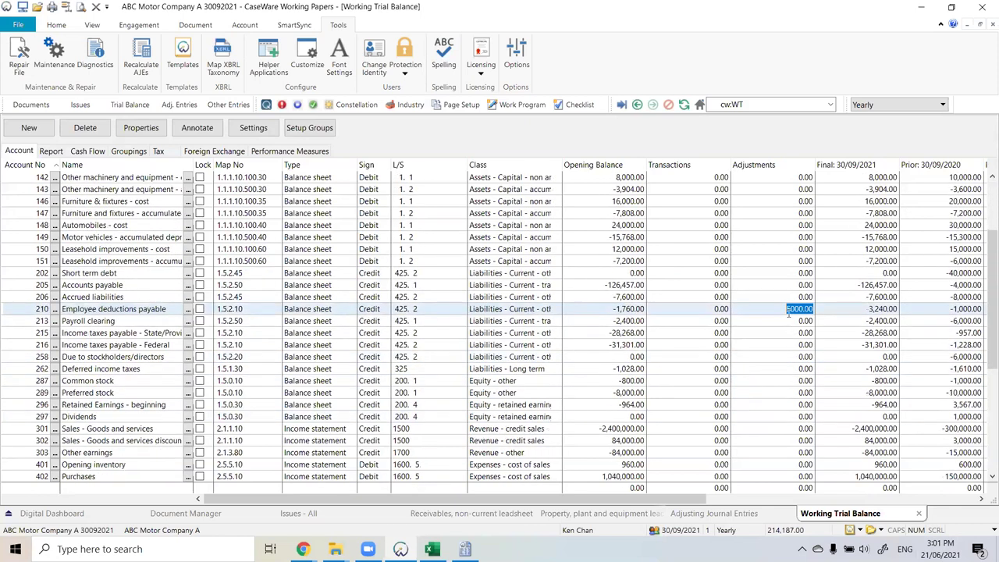
scroll(791, 314, "down", 6)
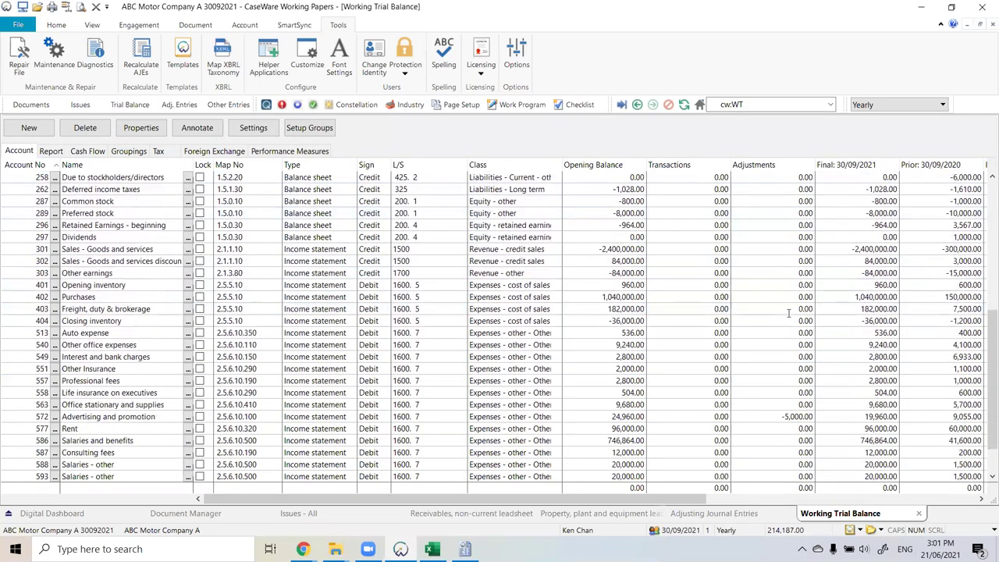
left_click(771, 368)
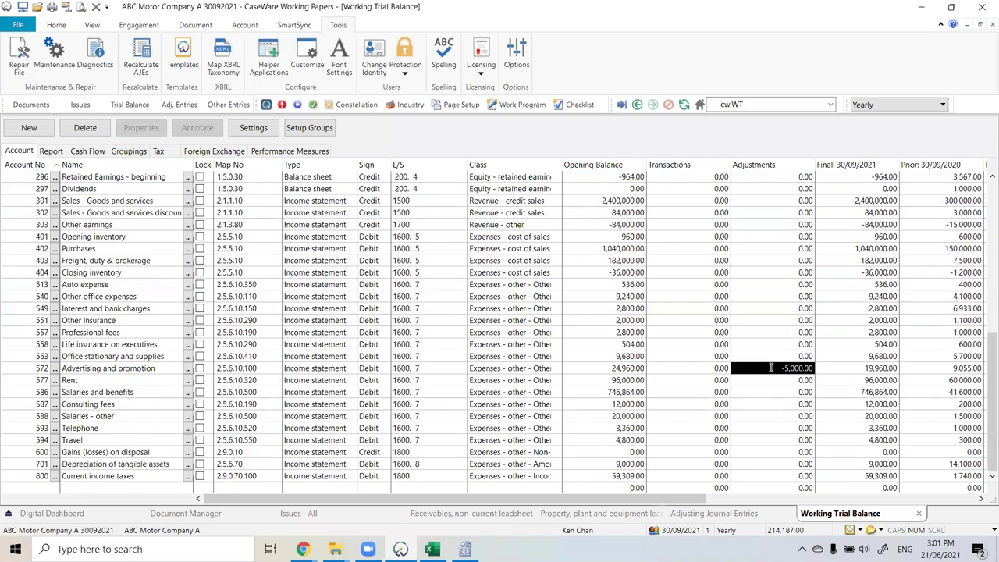
left_click(4, 368)
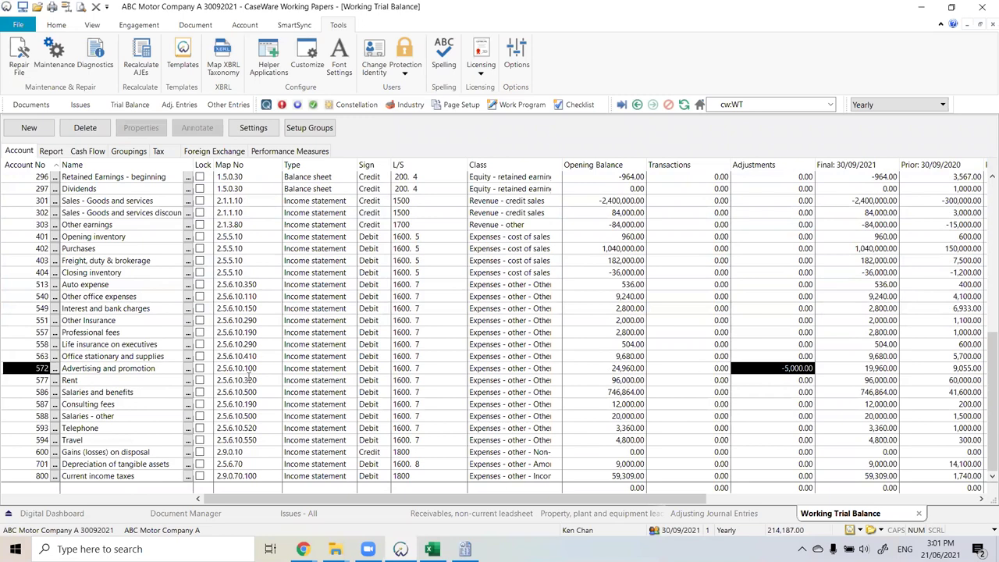
left_click(4, 373)
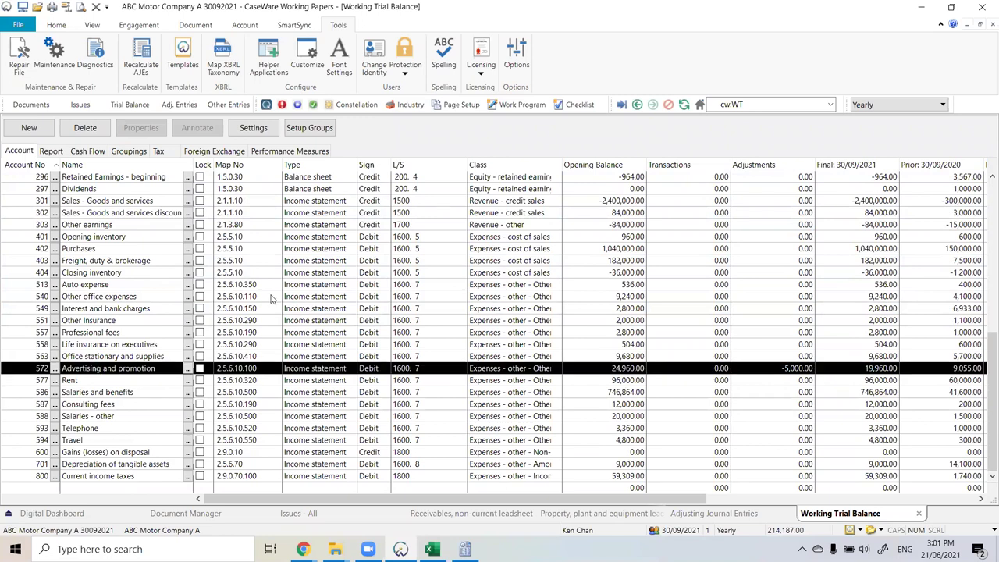
scroll(88, 212, "up", 4)
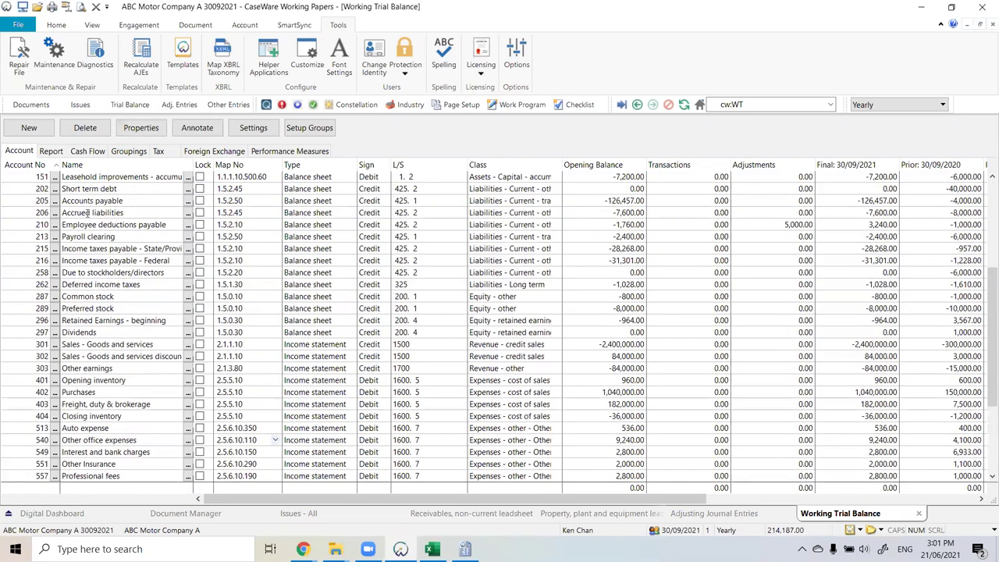
left_click(5, 227)
scroll(678, 232, "down", 1)
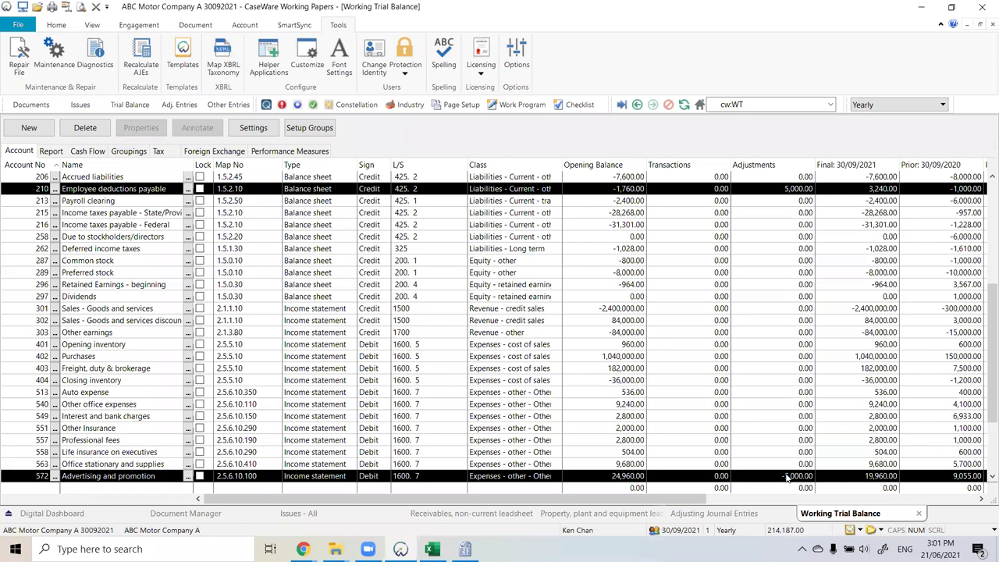
Step: Review the available entry types for adjusting entry 1, keeping Normal adjusting
left_click(179, 107)
left_click(160, 195)
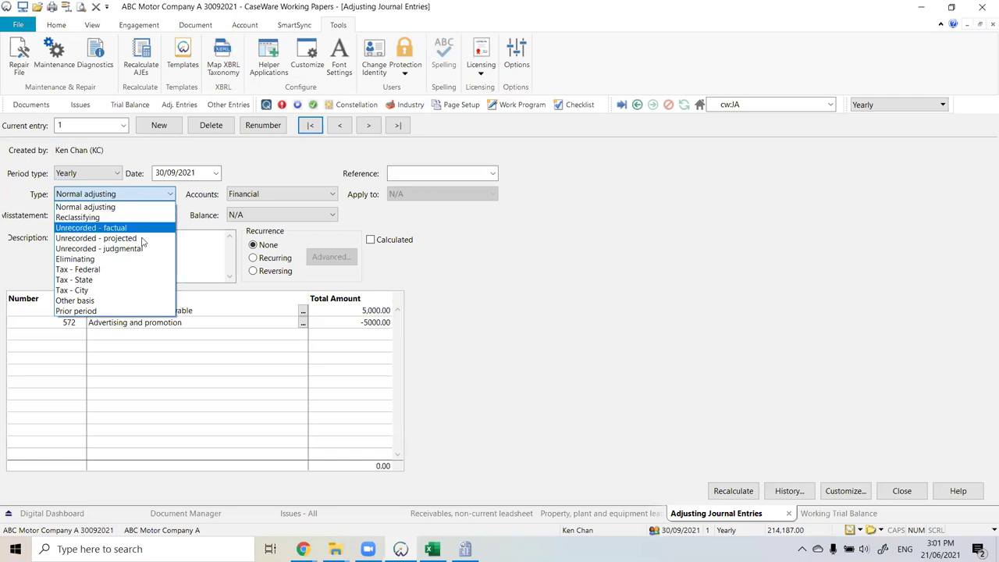
left_click(720, 357)
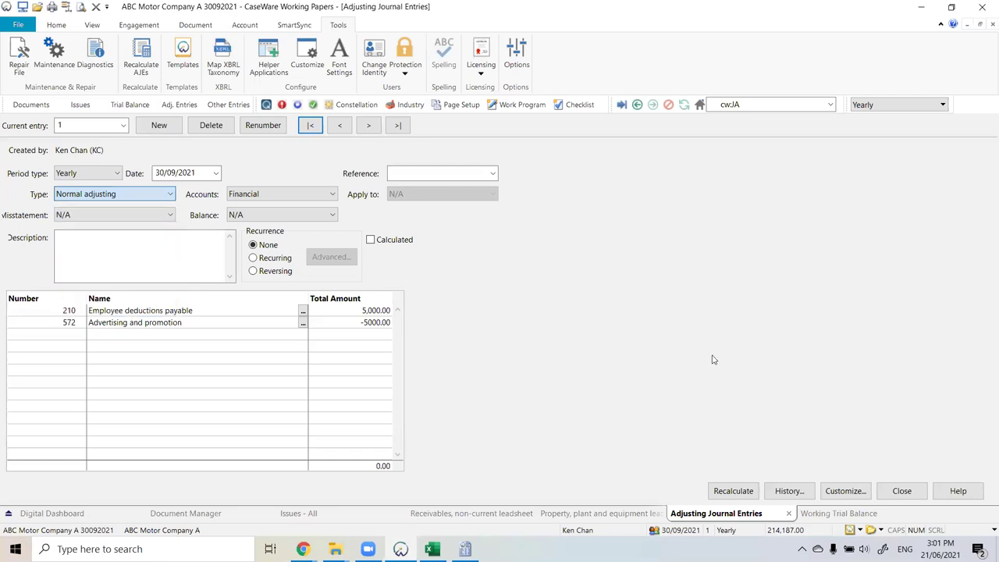
Step: In the document list, collapse the Assets audit plans folder and expand Identified Misstatements under Completion Documents
left_click(141, 107)
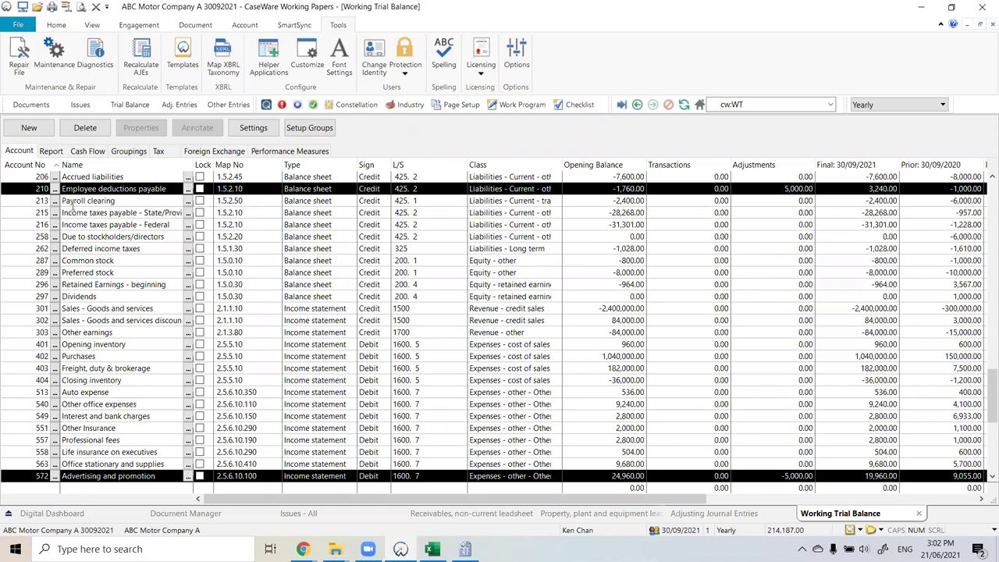
left_click(45, 107)
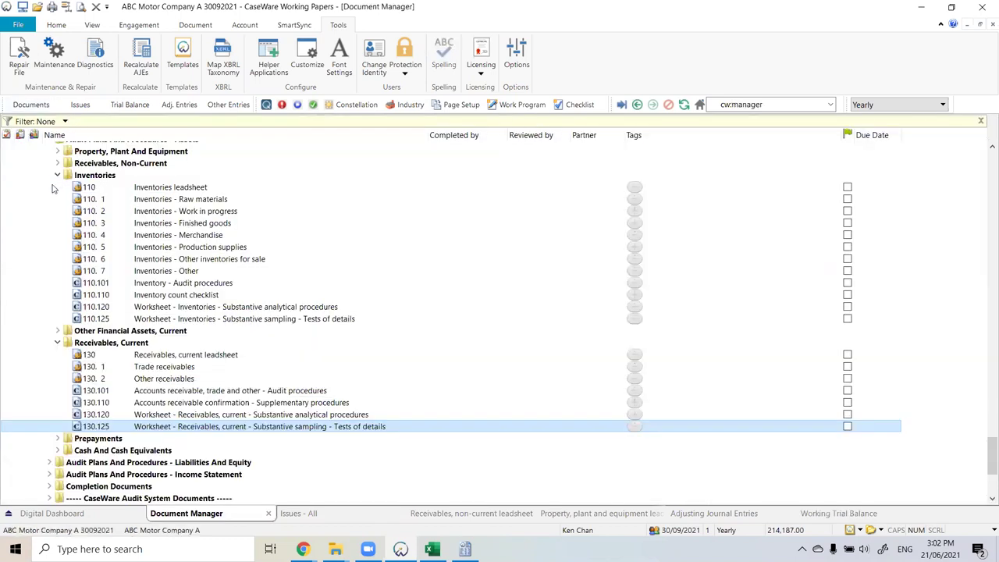
left_click(57, 175)
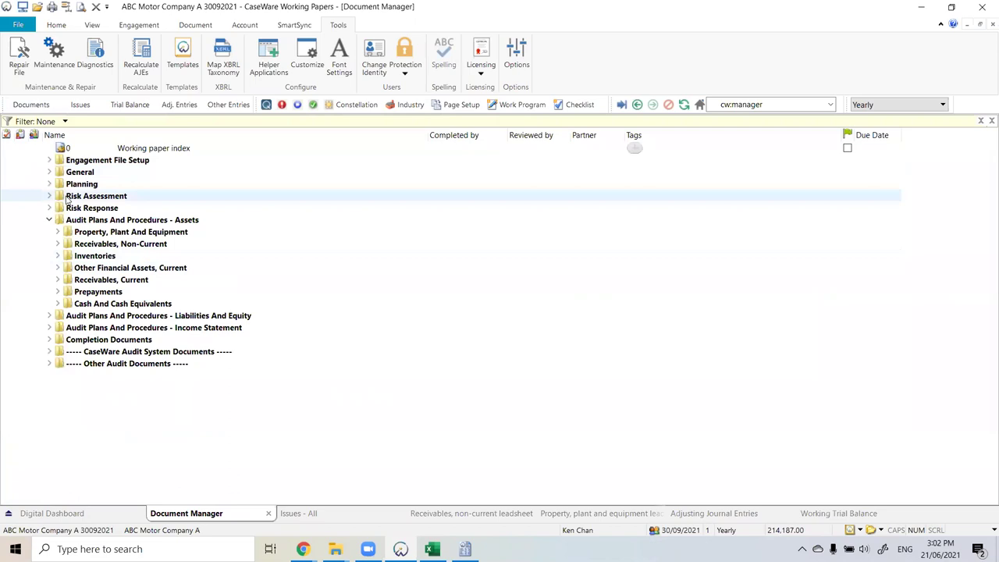
left_click(49, 220)
left_click(60, 260)
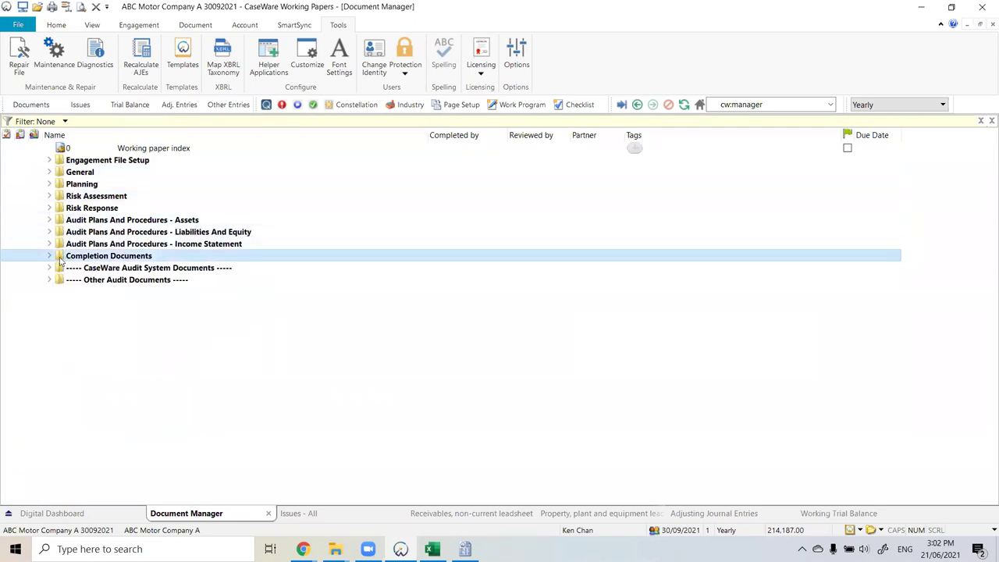
left_click(50, 258)
left_click(57, 268)
left_click(57, 268)
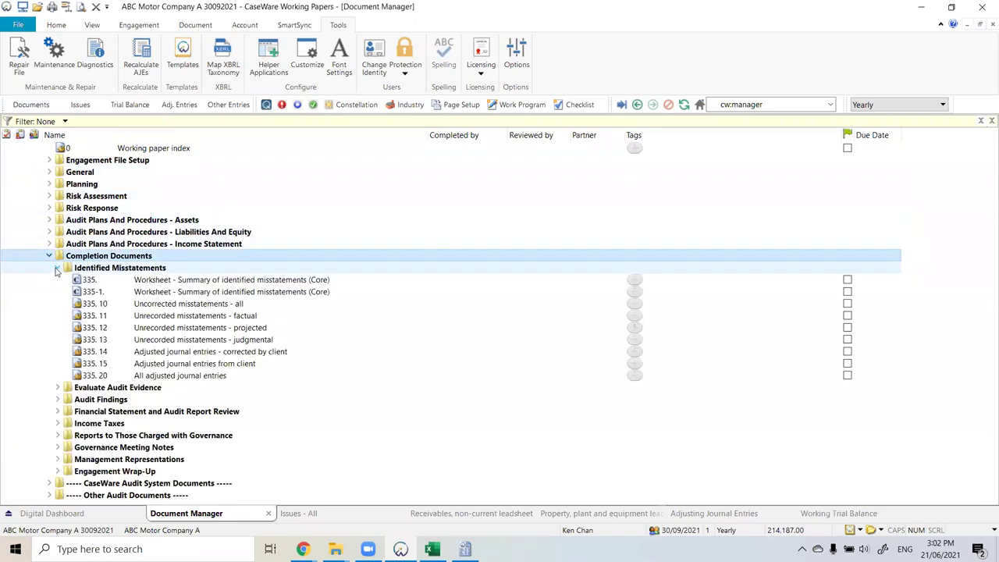
Step: Select the four misstatement documents 335.10 to 335.13, from Uncorrected misstatements - all to Unrecorded misstatements - judgmental
left_click(271, 306)
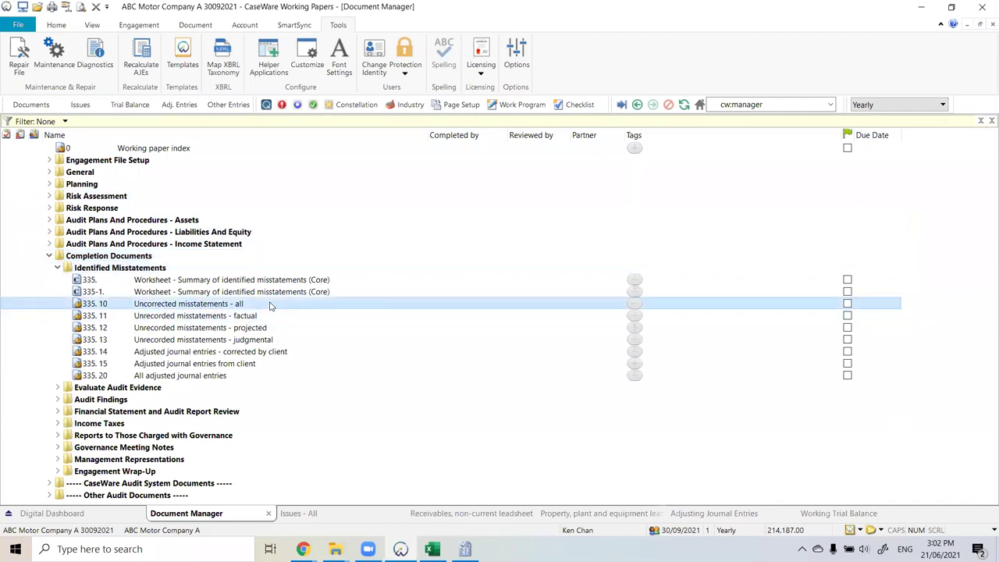
left_click(279, 318, "ctrl")
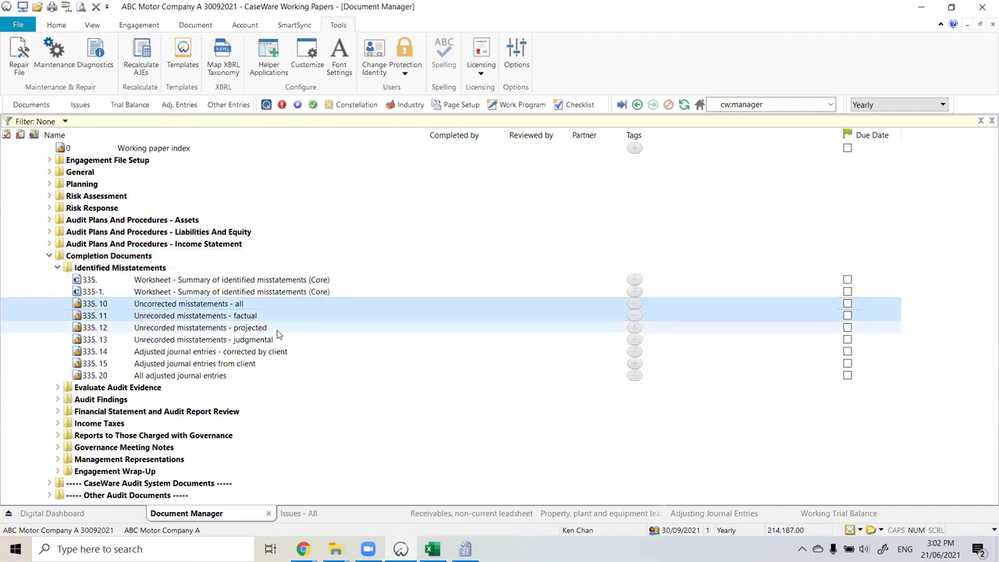
left_click(281, 330, "ctrl")
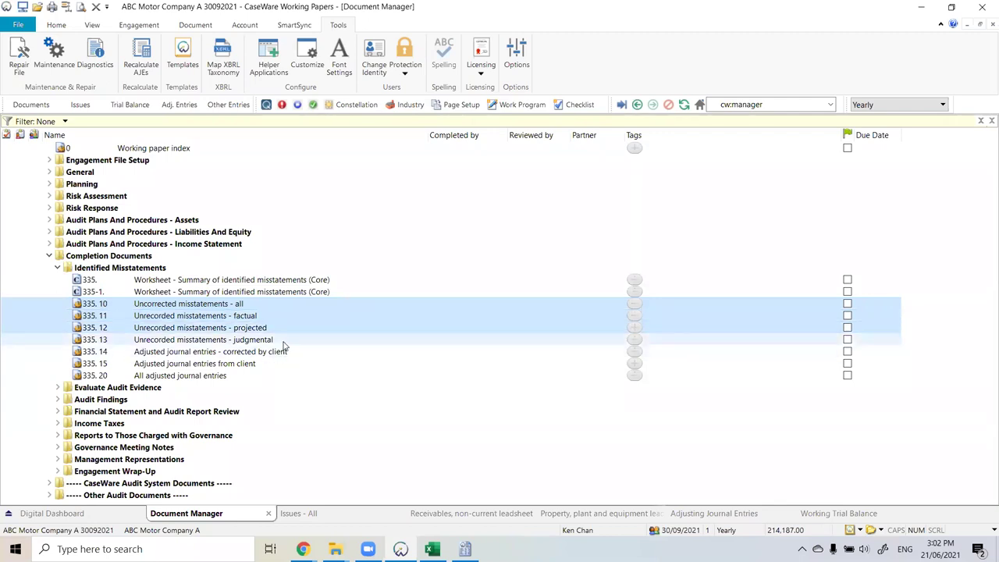
left_click(284, 343, "ctrl")
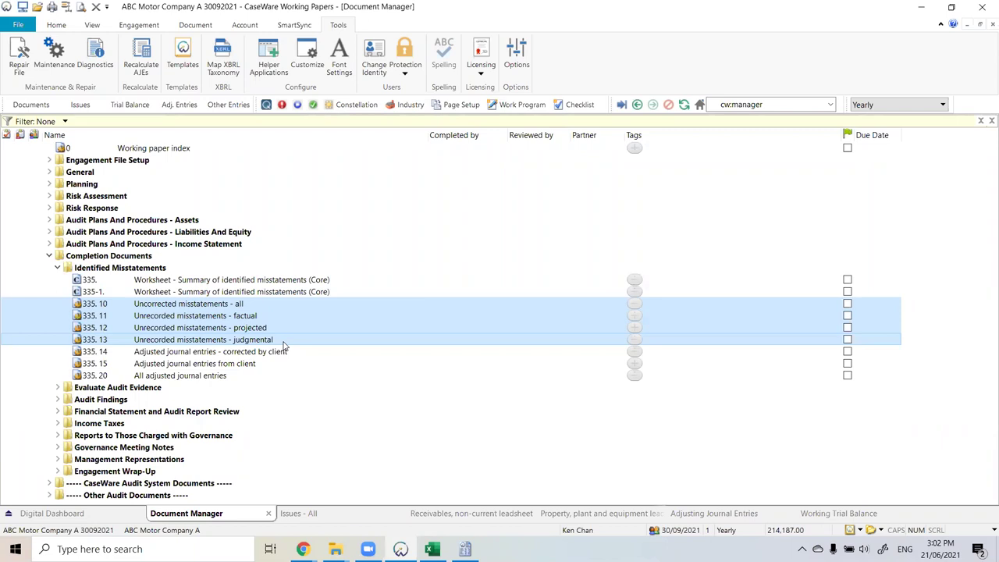
Step: Open document 335.10, Uncorrected misstatements - all, and widen its Description column
left_click(264, 329)
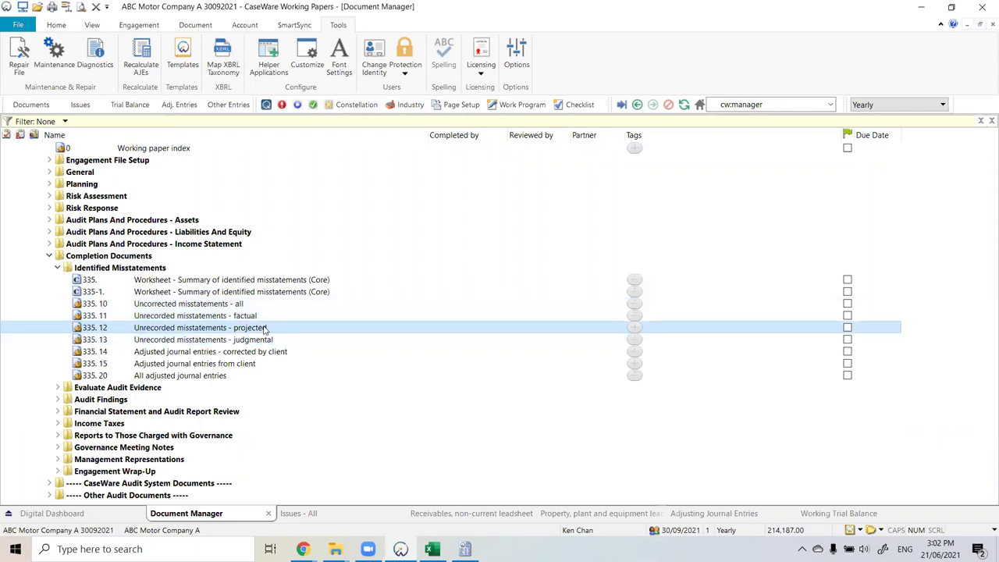
double_click(274, 304)
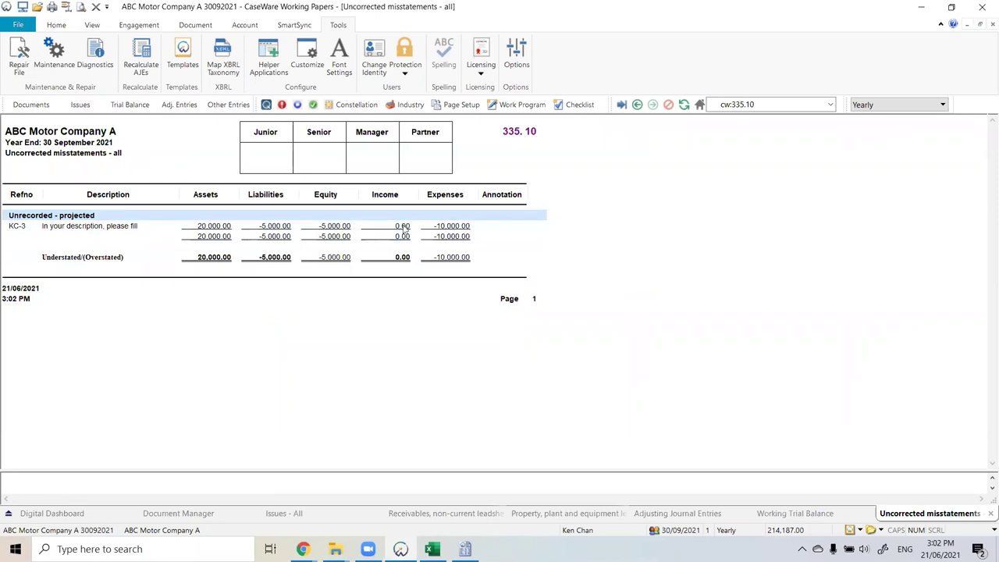
left_click_drag(180, 197, 236, 196)
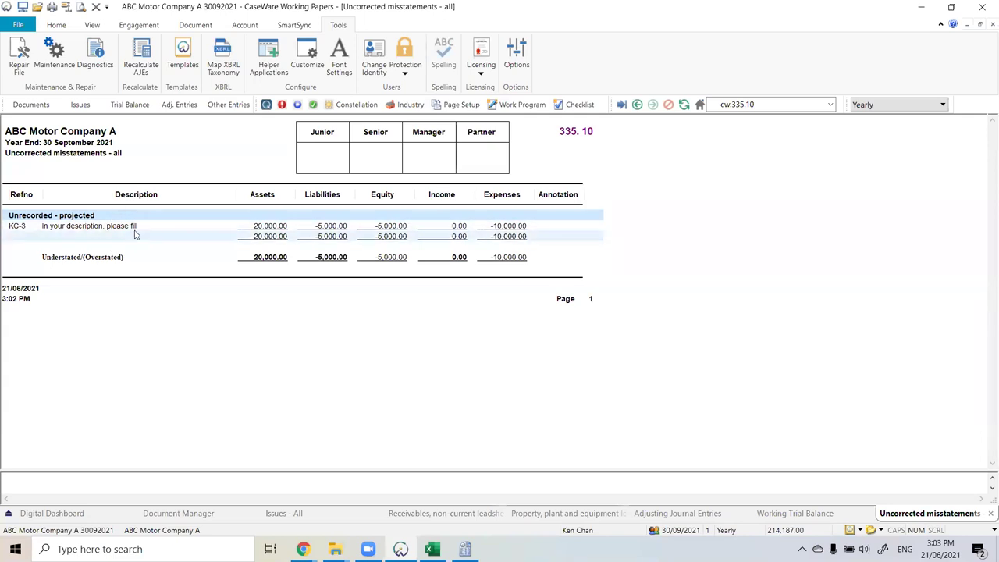
Step: Open document 335.12, Unrecorded misstatements - projected, and save it as a PDF in the Desktop folder
left_click(31, 104)
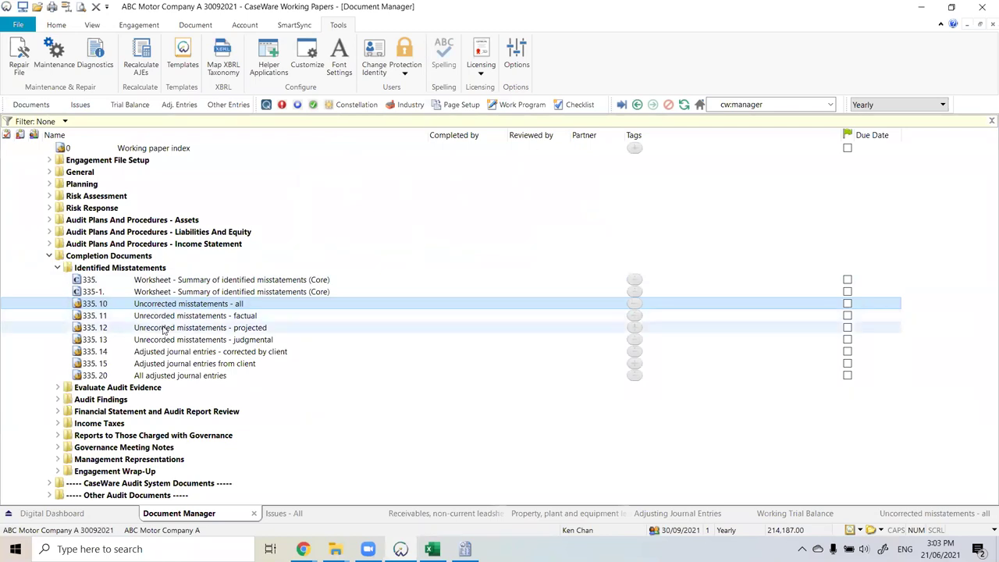
double_click(164, 329)
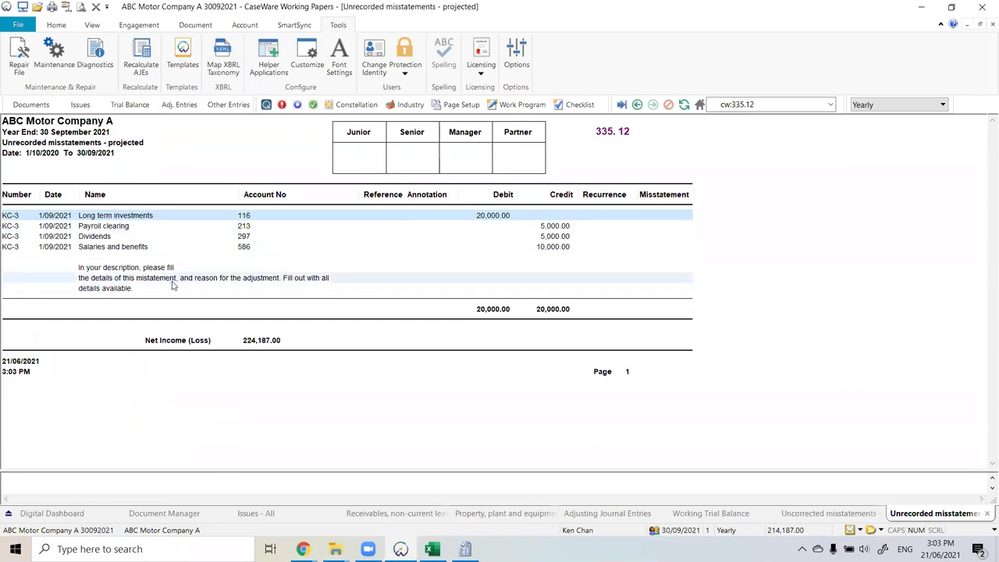
right_click(700, 256)
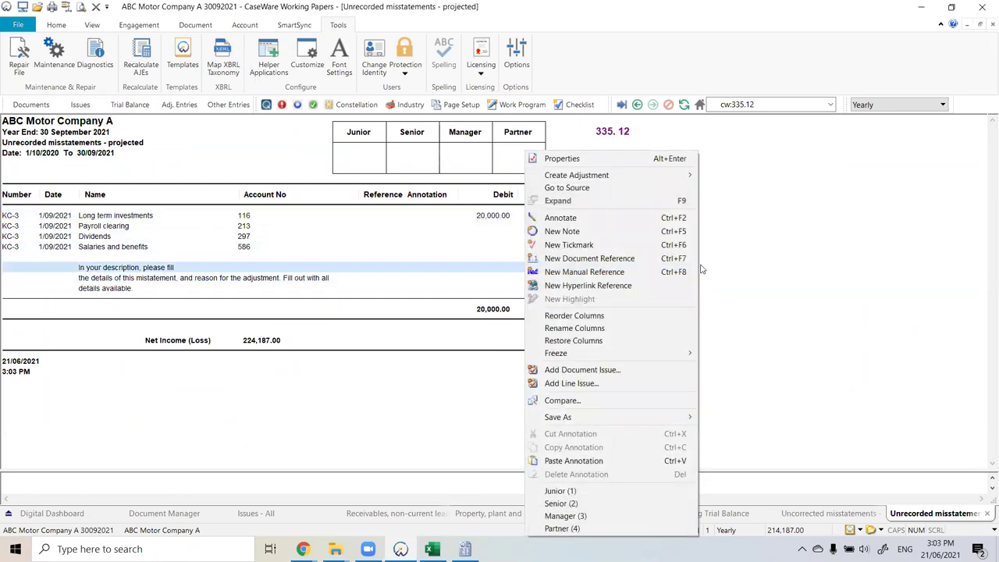
mouse_move(665, 417)
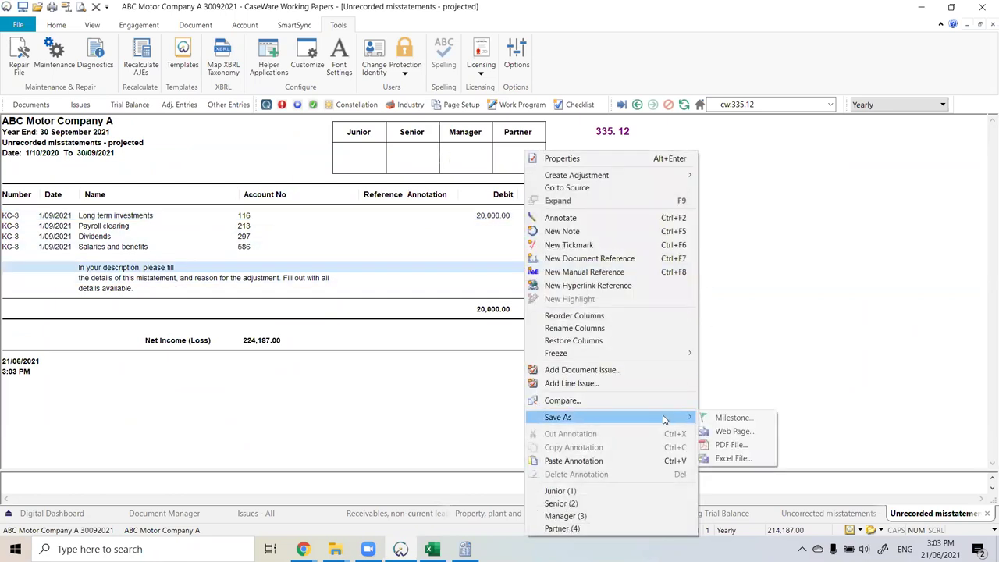
left_click(745, 445)
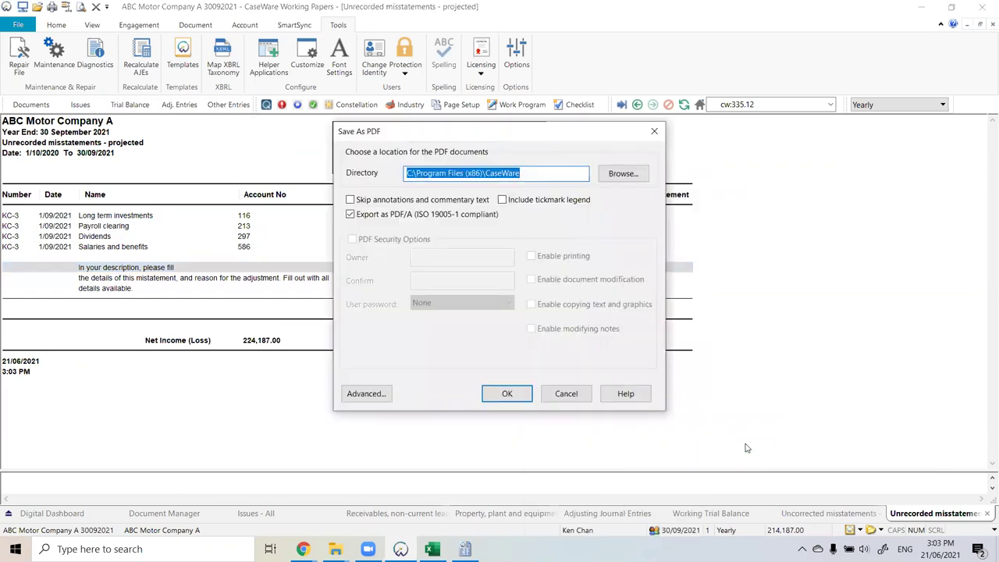
left_click(622, 177)
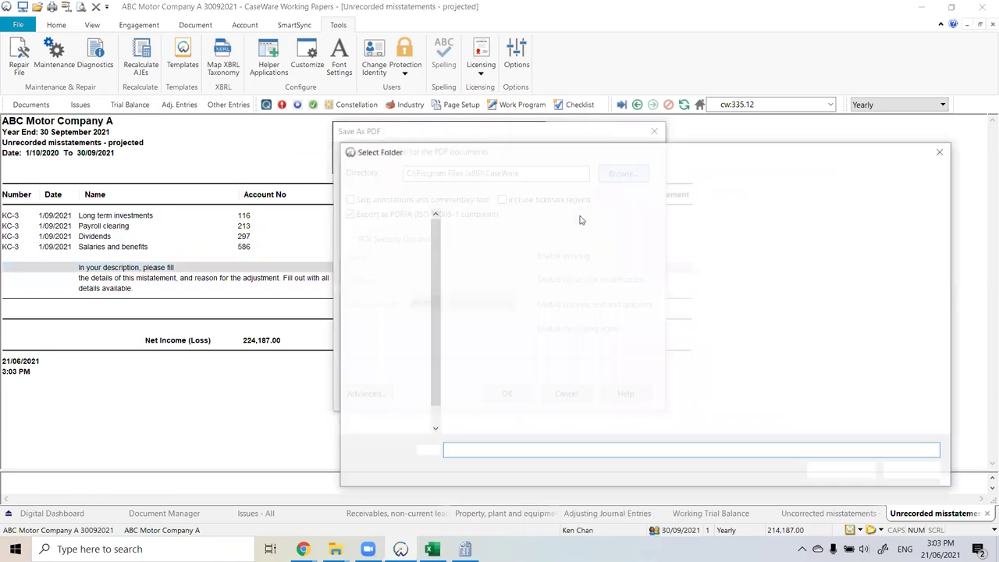
left_click(386, 319)
left_click(846, 474)
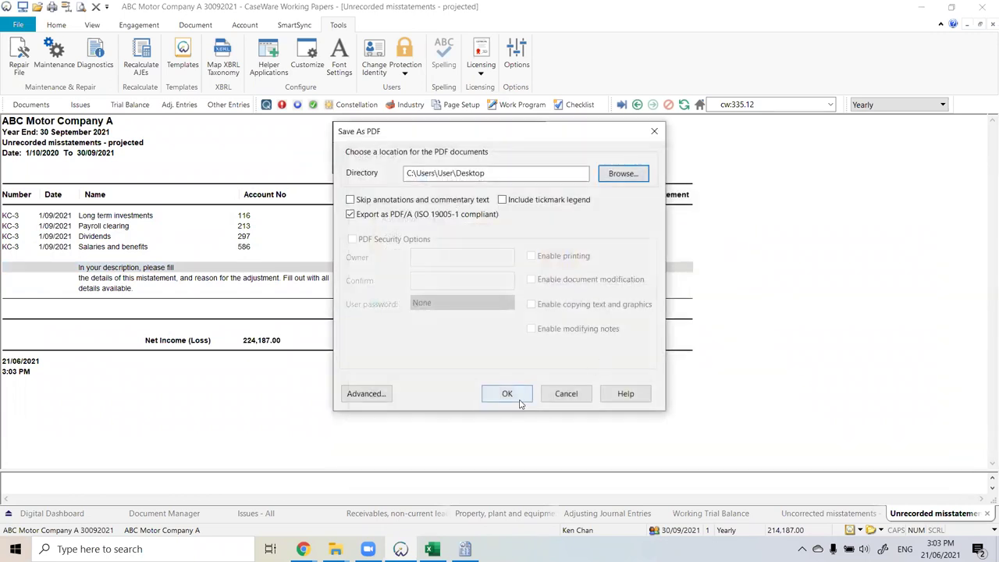
left_click(518, 395)
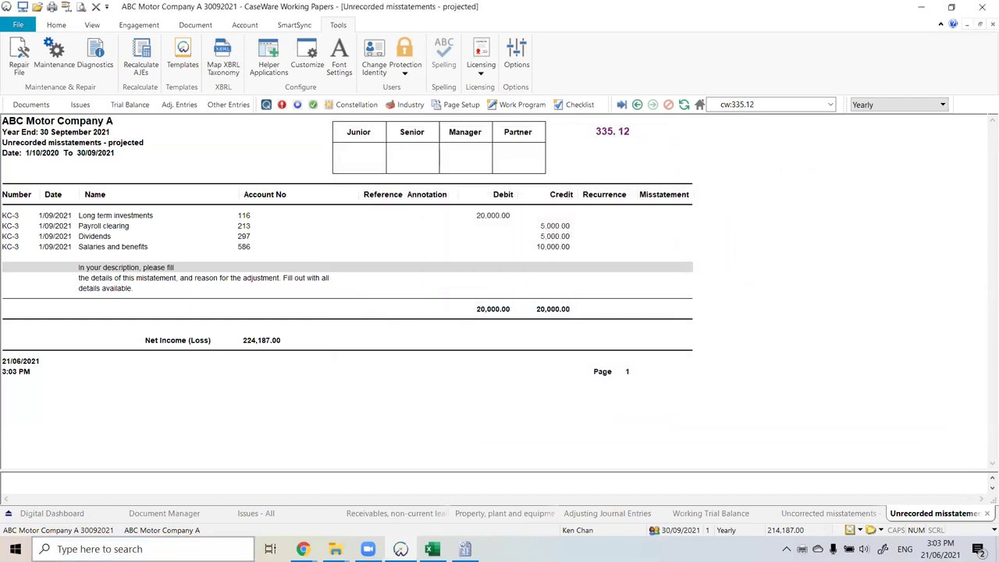
Step: Switch to File Explorer and open the exported Unrecordedmisstatements-projected PDF from the Desktop to check its contents
mouse_move(336, 548)
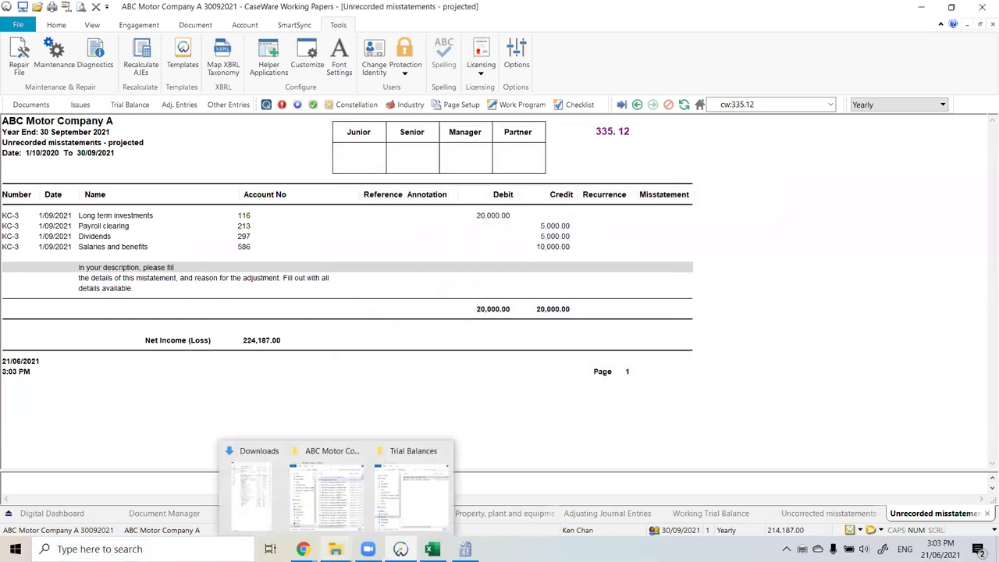
left_click(418, 503)
left_click(617, 205)
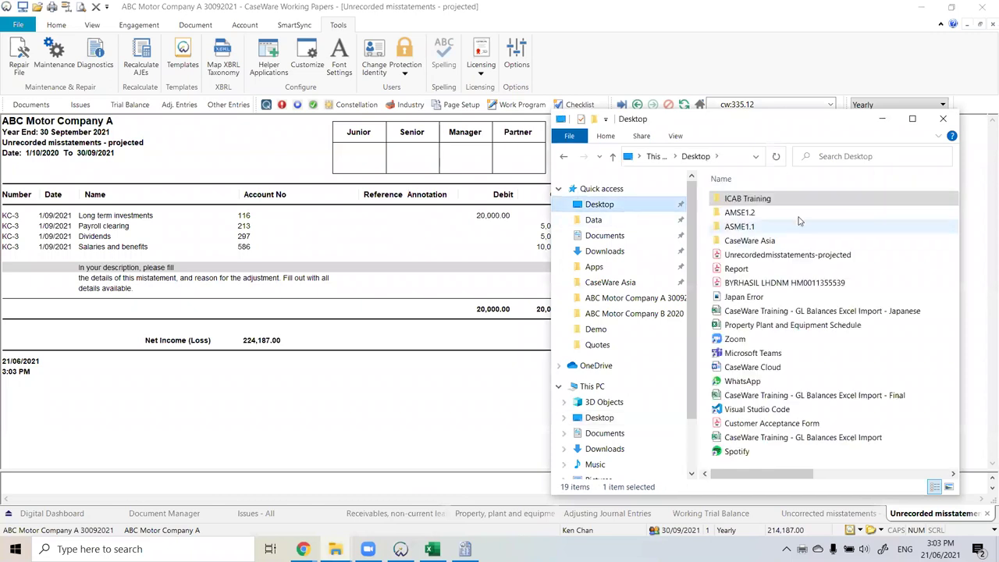
left_click(784, 258)
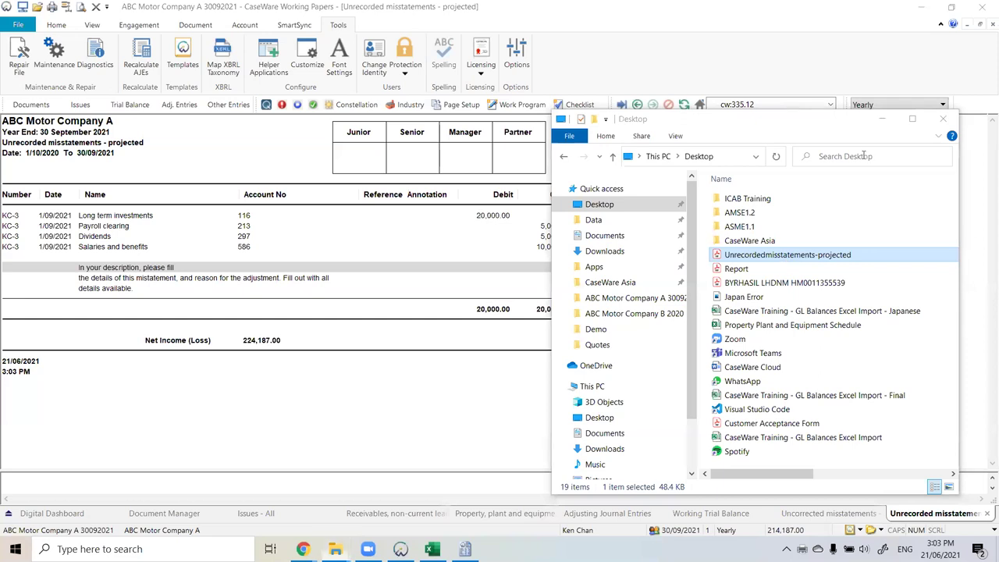
left_click(943, 120)
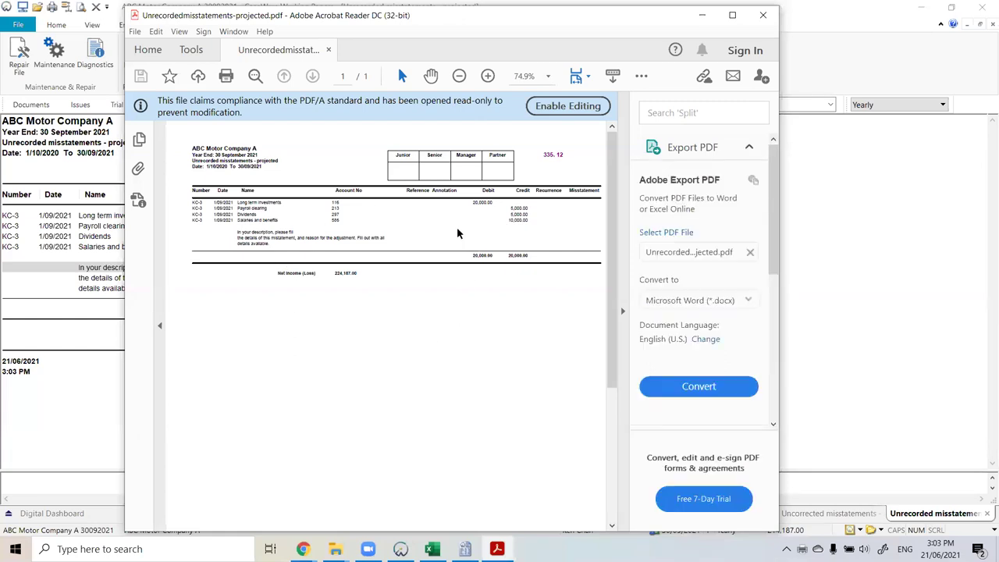
left_click(732, 14)
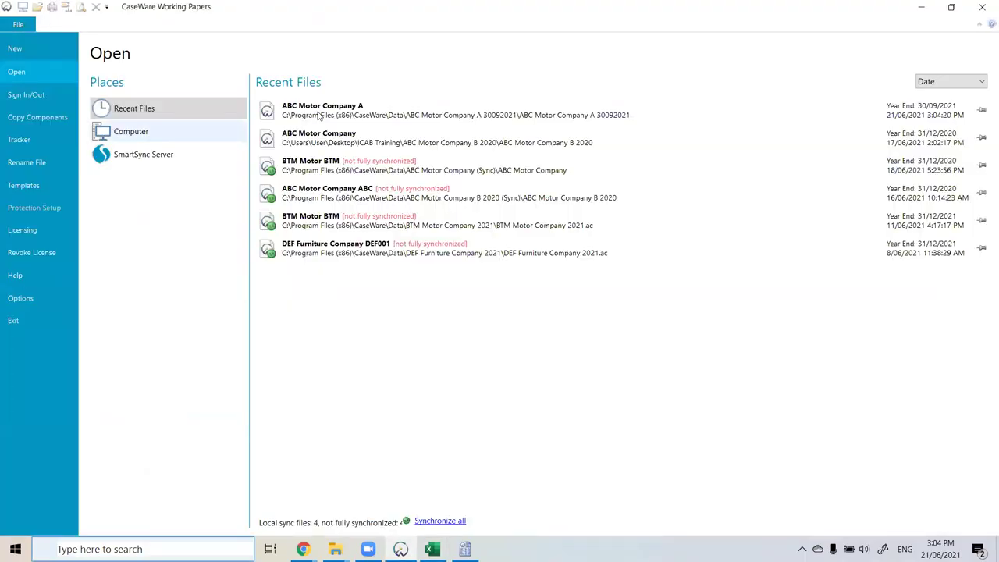
Step: Reopen the recent ABC Motor Company A 30092021 file in CaseWare Working Papers and display adjusting entry KC-3
left_click(317, 116)
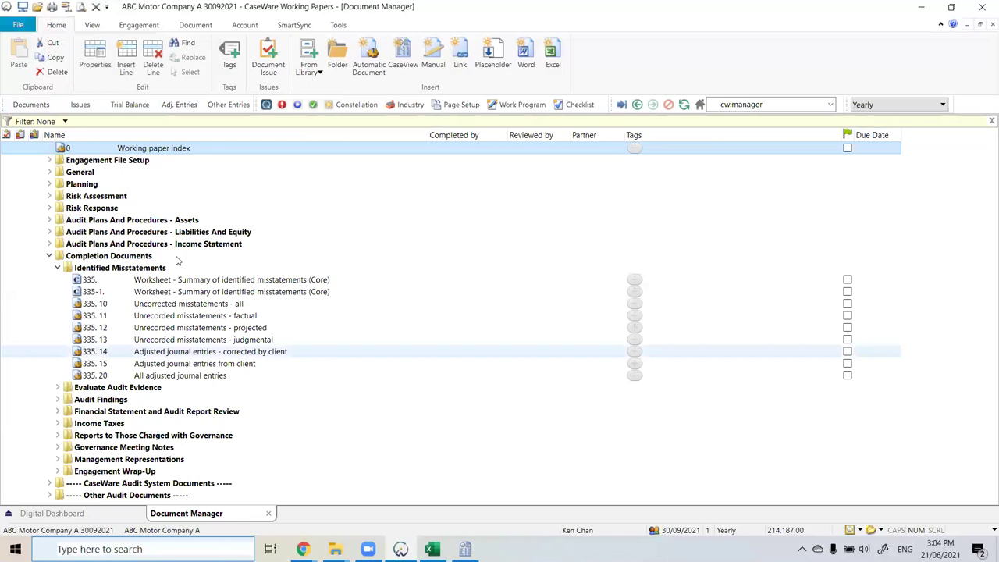
left_click(187, 109)
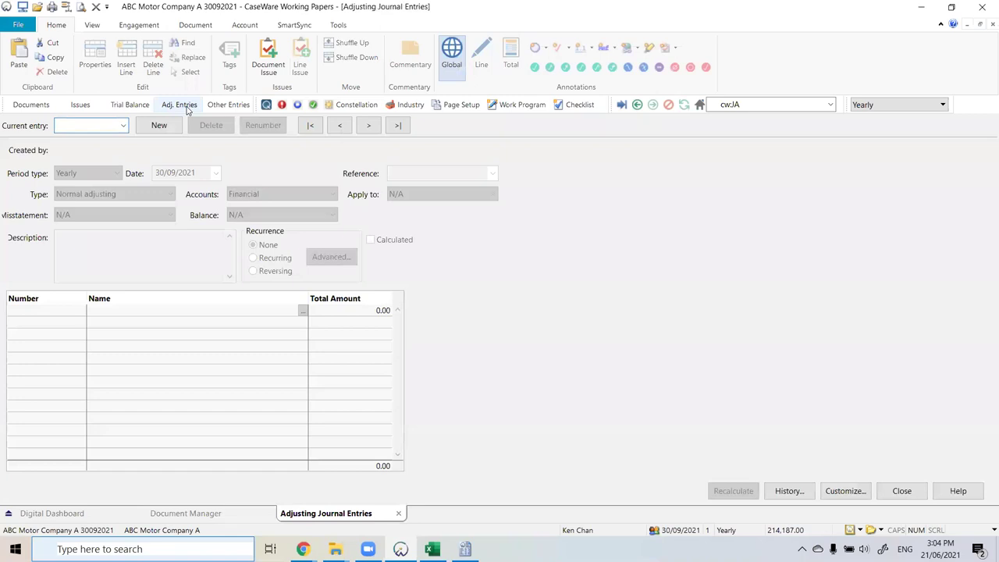
left_click(122, 126)
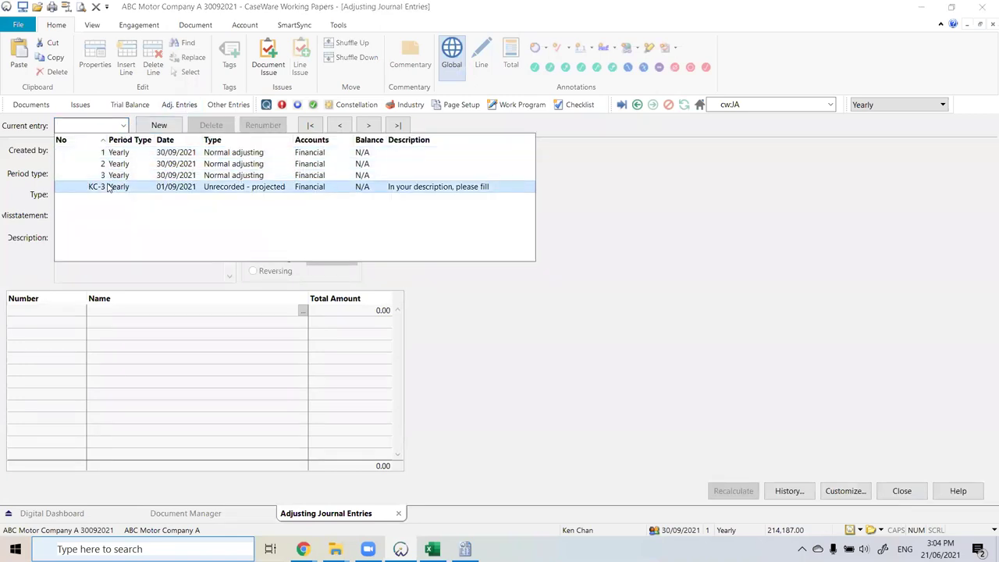
left_click(304, 192)
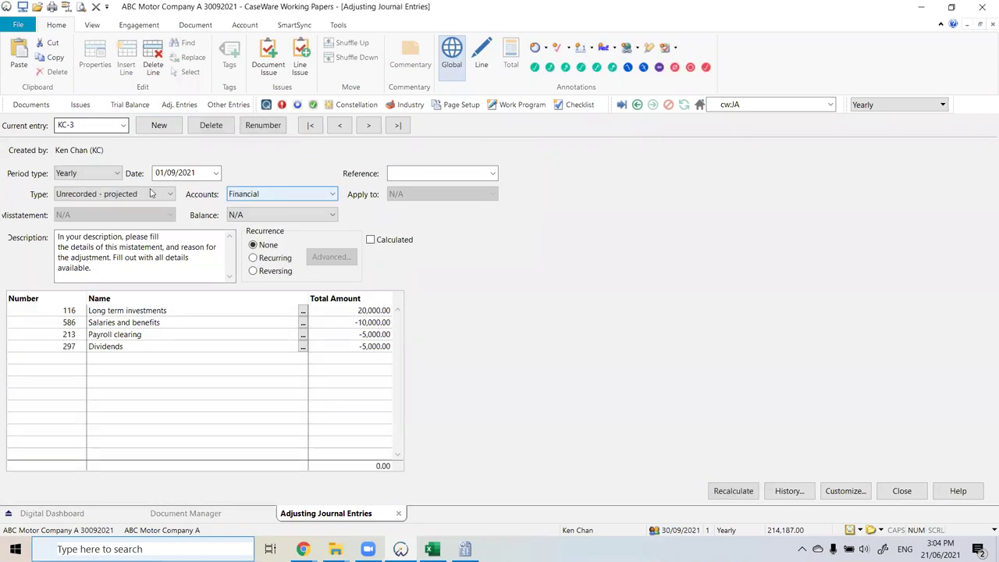
Step: Change entry KC-3's type to Normal adjusting and review its misstatement options, keeping Projected
left_click(152, 194)
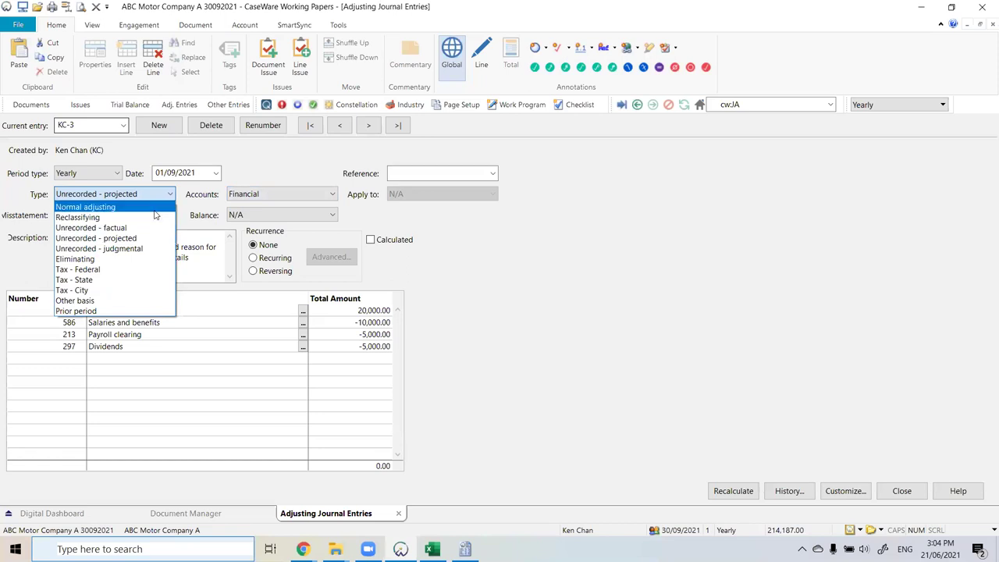
left_click(156, 207)
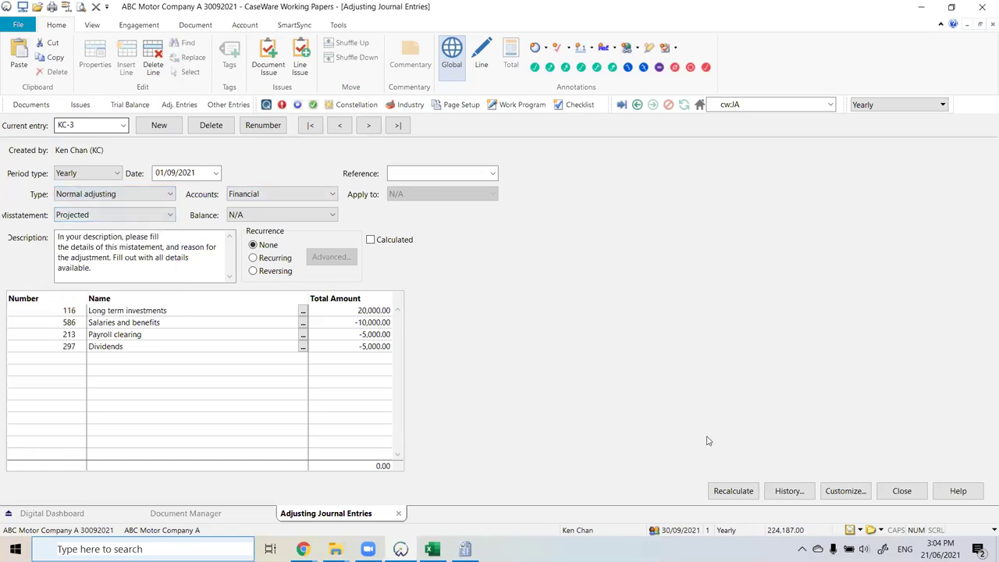
left_click(138, 217)
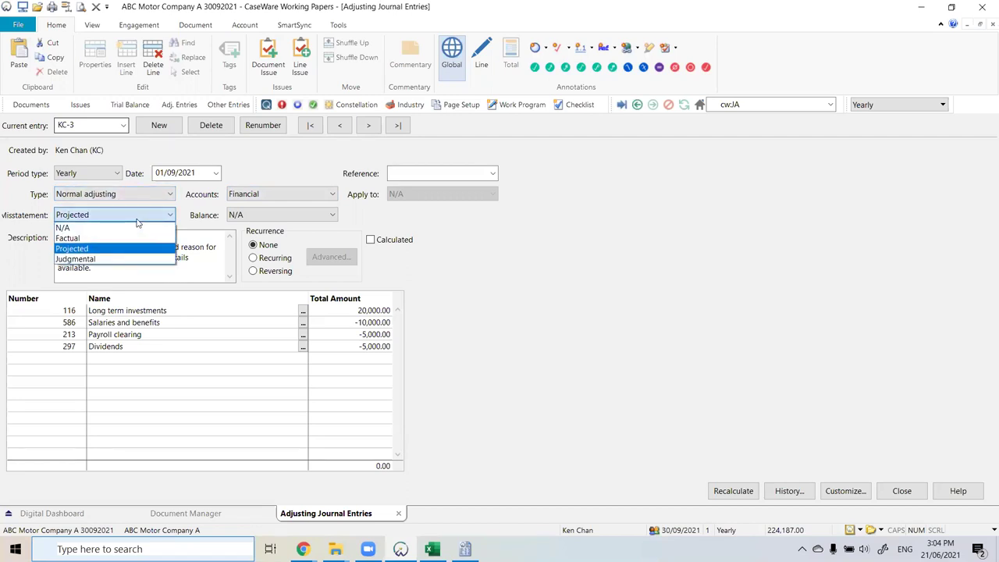
left_click(137, 219)
Step: Switch entry KC-3's type to Unrecorded - factual and back to Normal adjusting to classify its misstatement as Factual
left_click(160, 194)
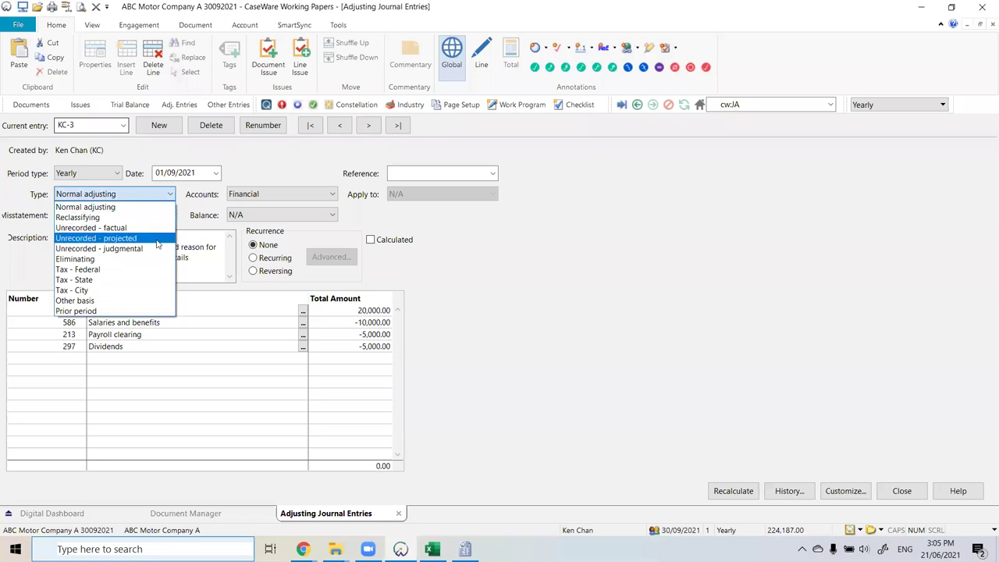
left_click(143, 228)
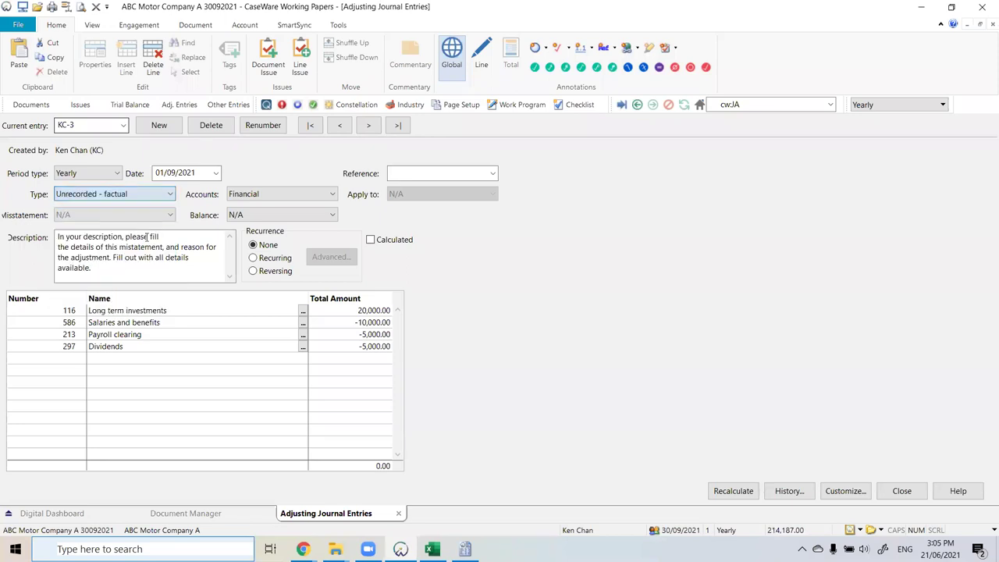
left_click(129, 195)
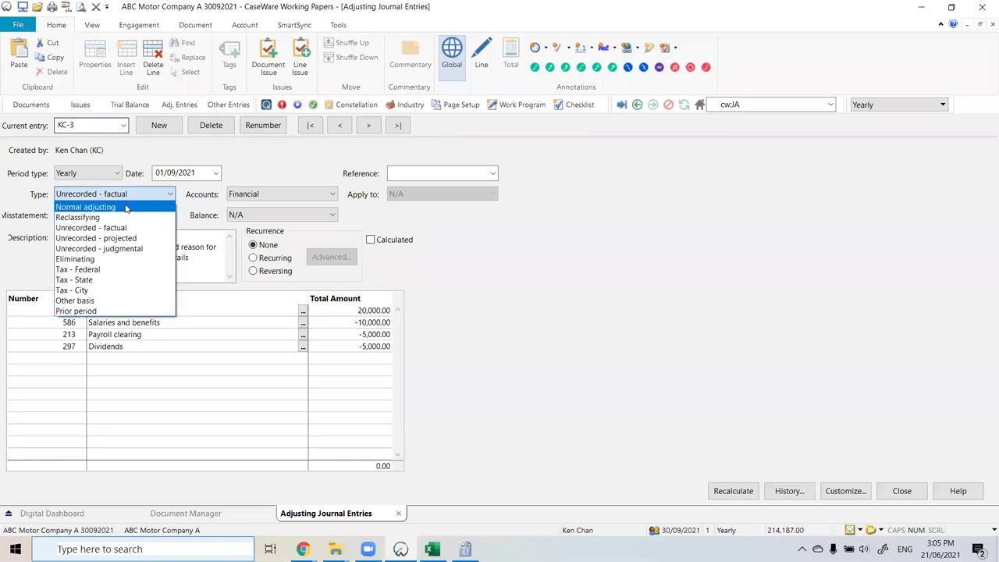
left_click(126, 207)
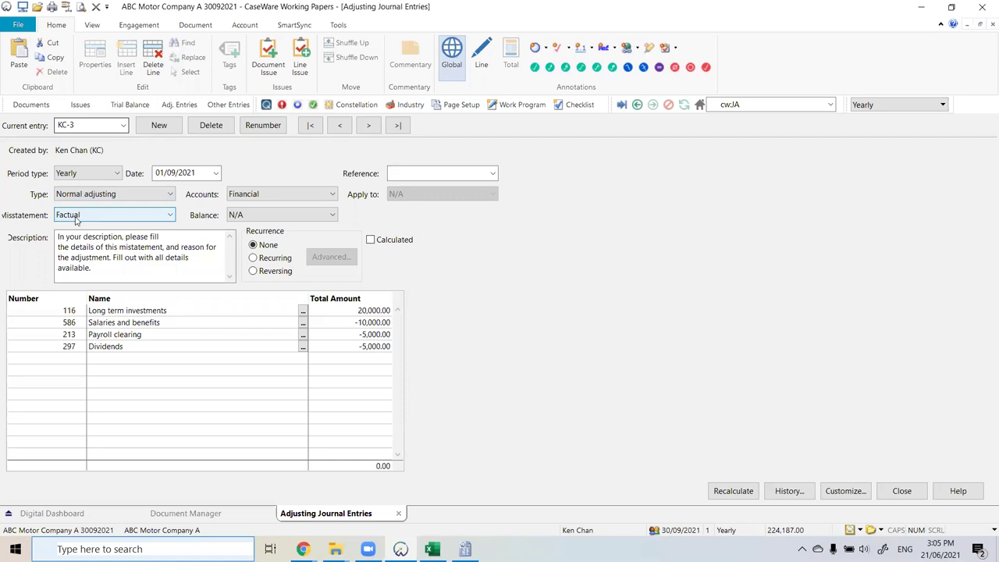
left_click(118, 195)
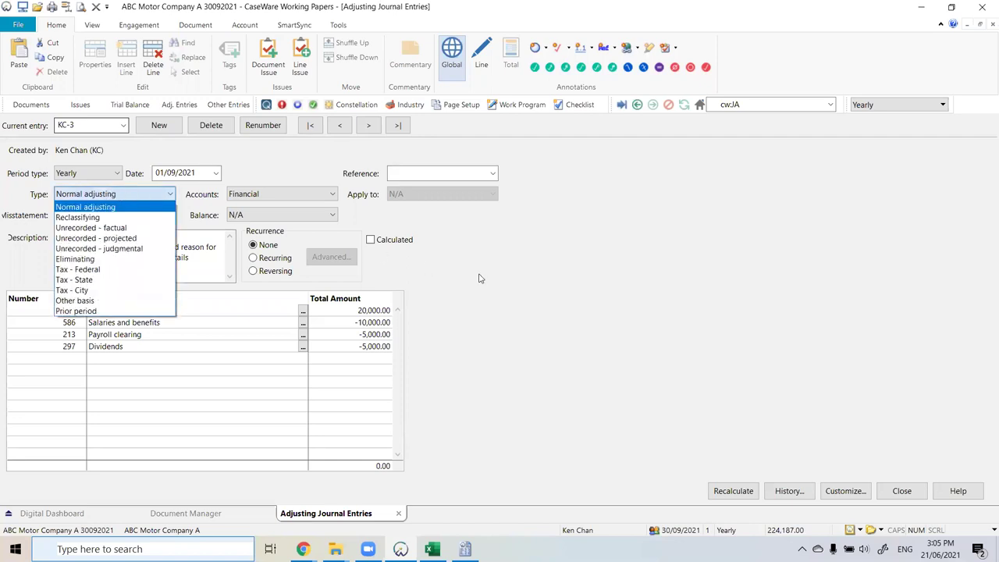
left_click(359, 275)
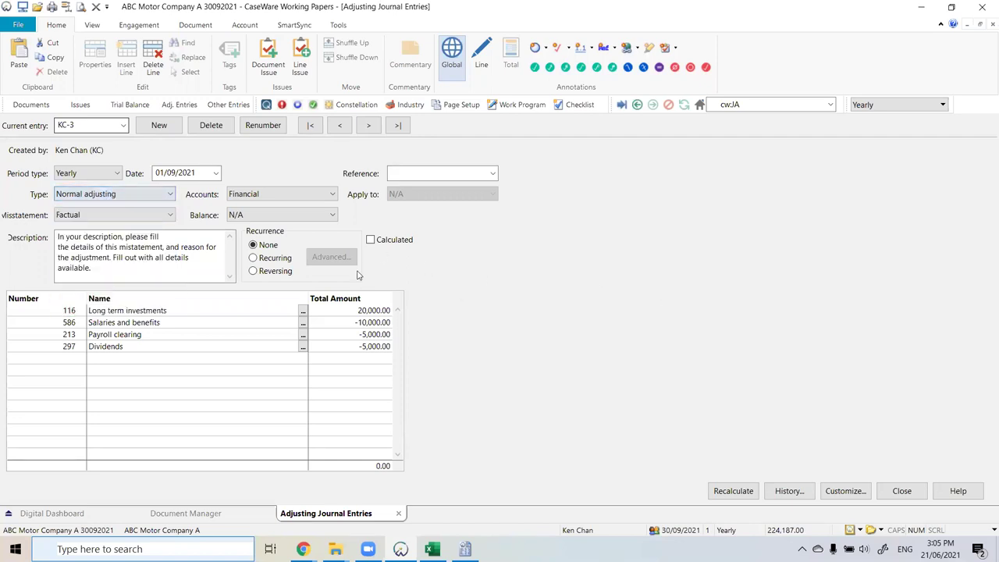
left_click(127, 194)
left_click(591, 346)
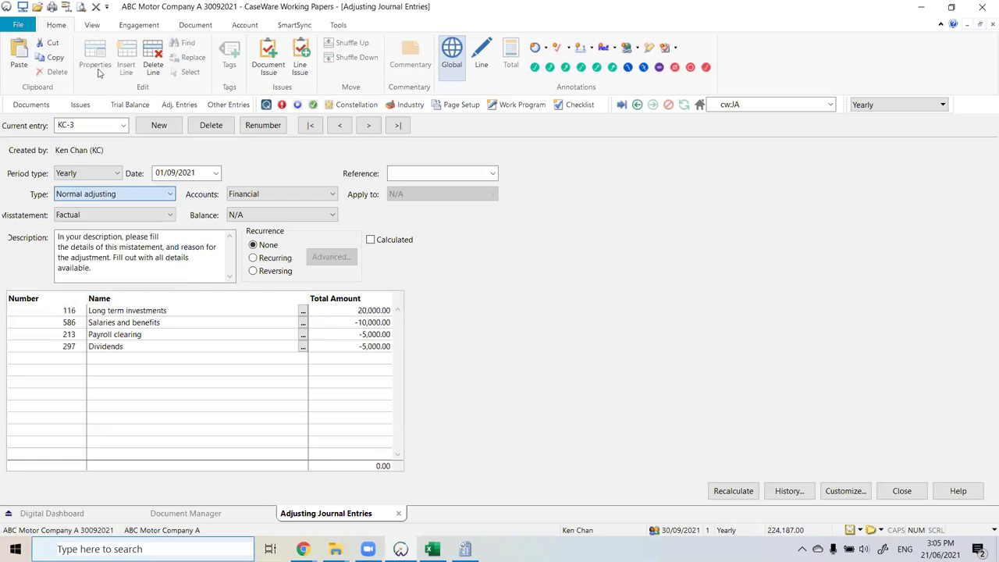
Step: Open the trial balance and highlight the Long term investments row to check the KC-3 adjustment
left_click(123, 107)
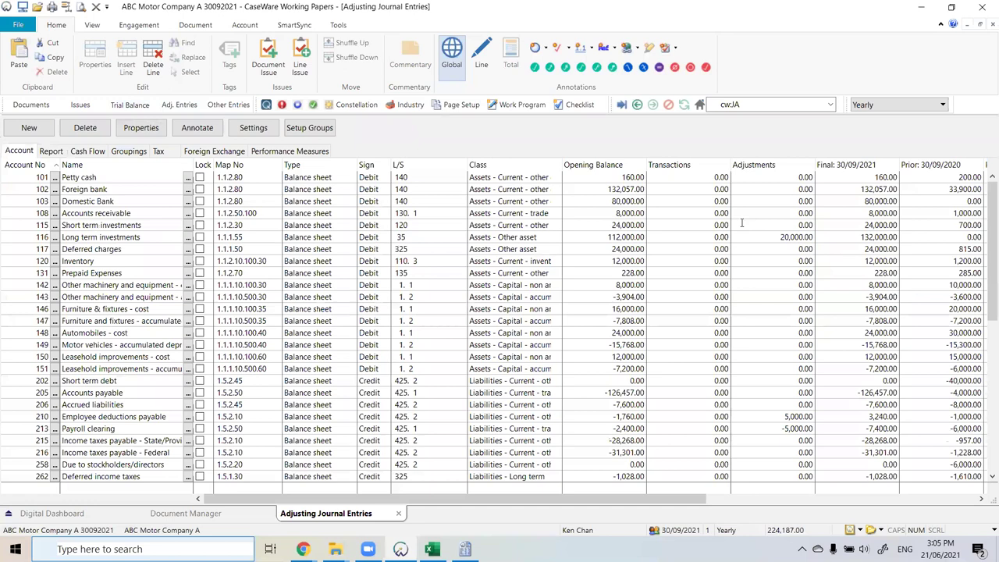
double_click(758, 237)
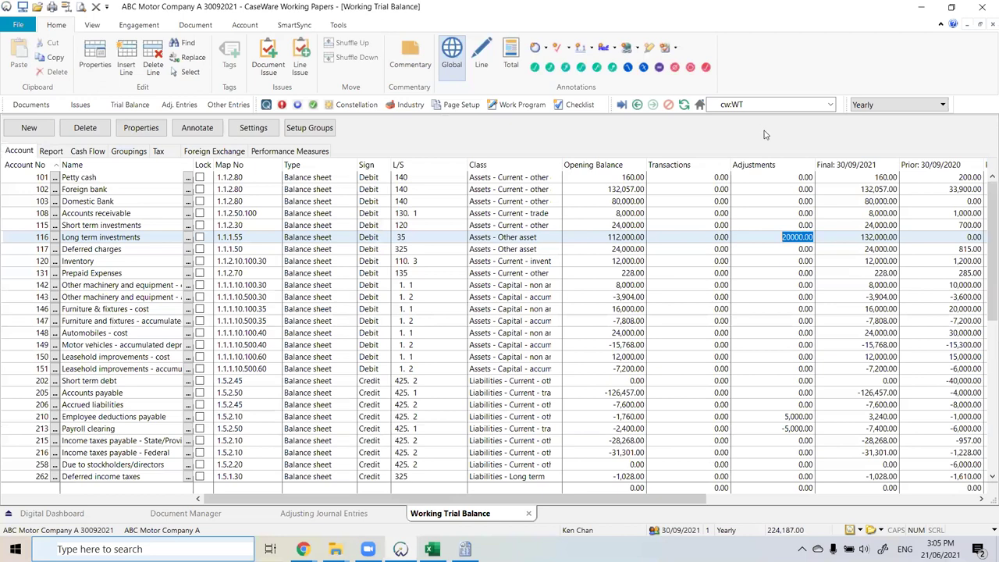
left_click(29, 164)
left_click(29, 164)
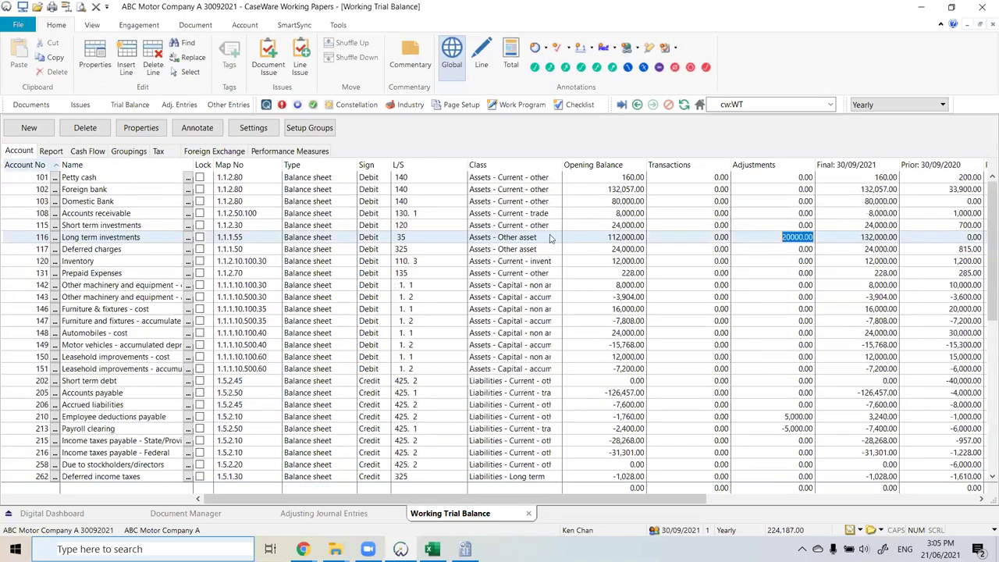
left_click(3, 240)
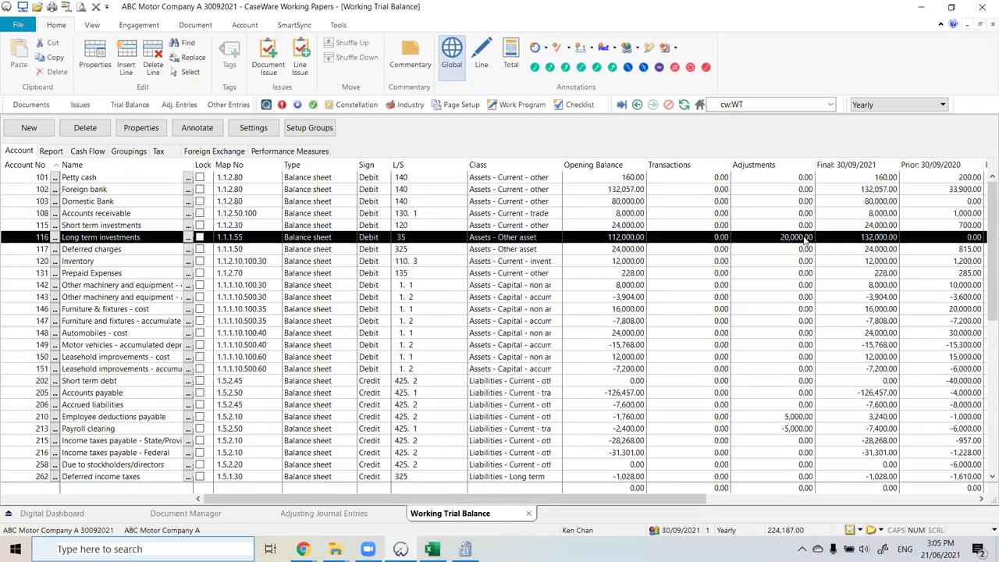
scroll(798, 273, "down", 1)
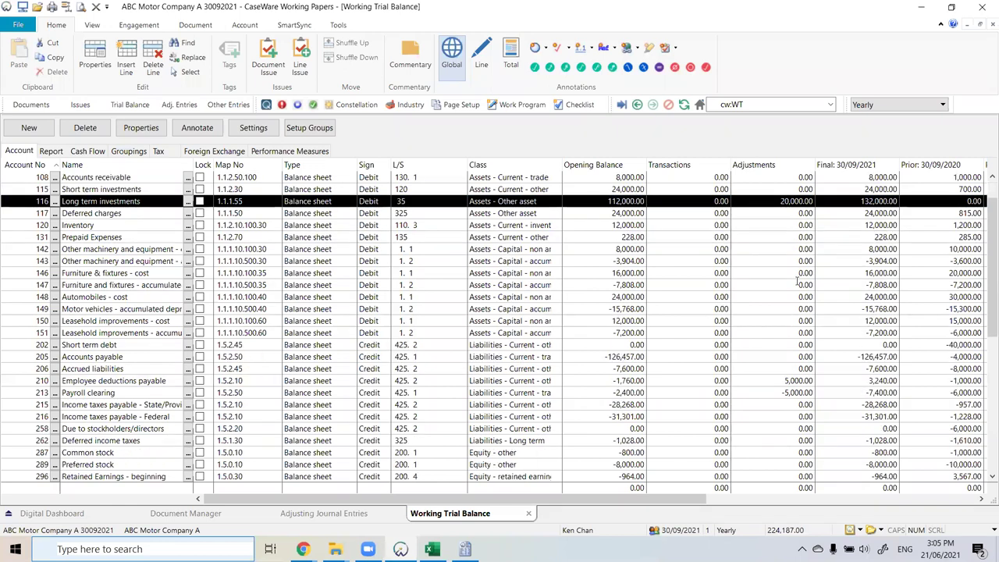
Step: Highlight the Employee deductions payable, Dividends and Salaries and benefits rows in the trial balance to check their adjustments
scroll(797, 290, "down", 6)
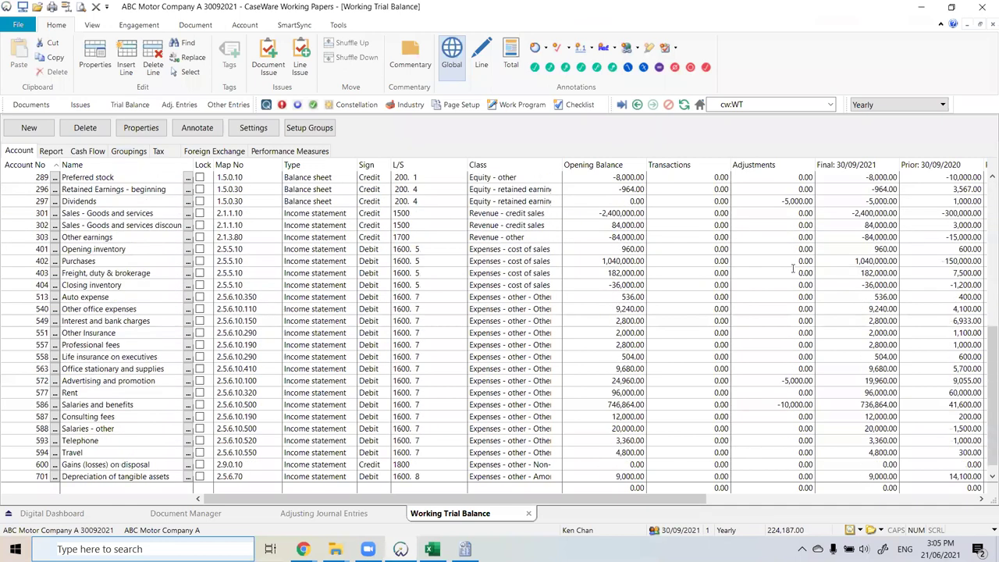
scroll(15, 227, "up", 2)
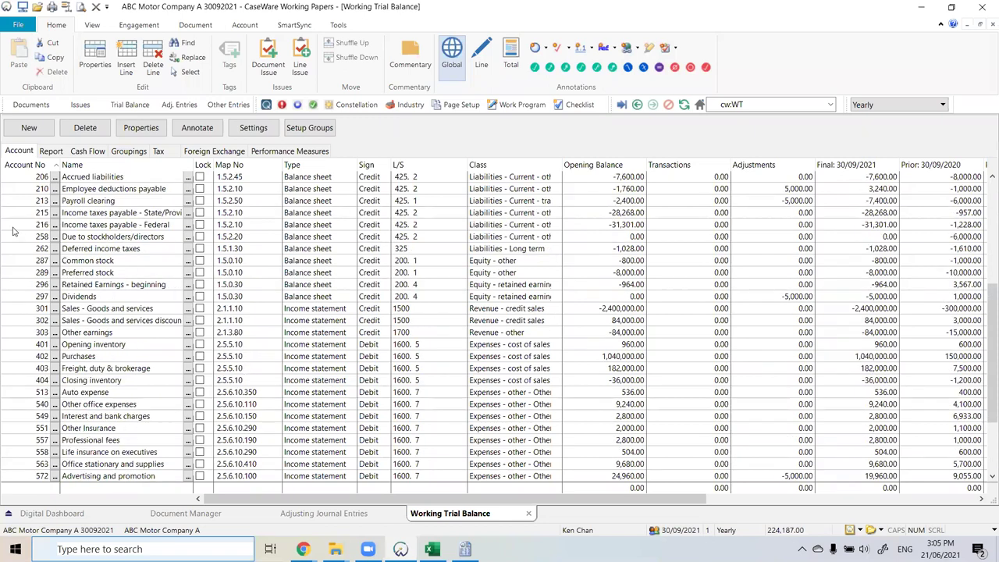
left_click(4, 225)
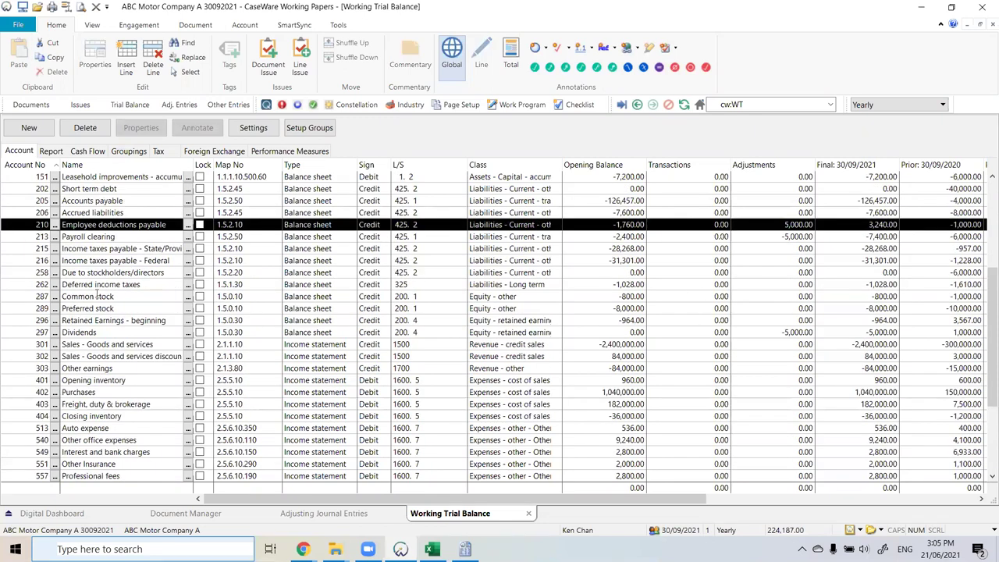
left_click(3, 336)
scroll(604, 368, "down", 2)
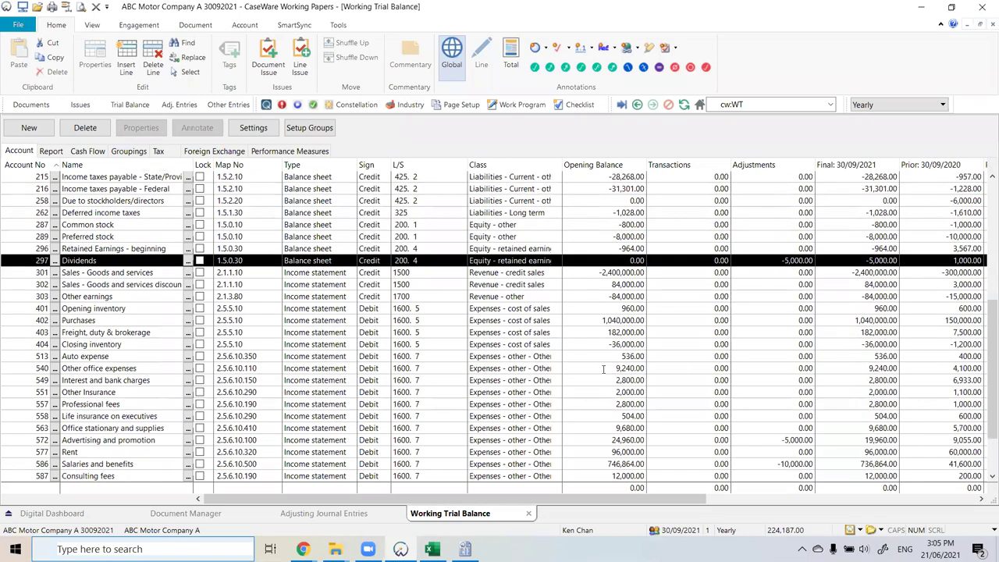
scroll(303, 380, "down", 2)
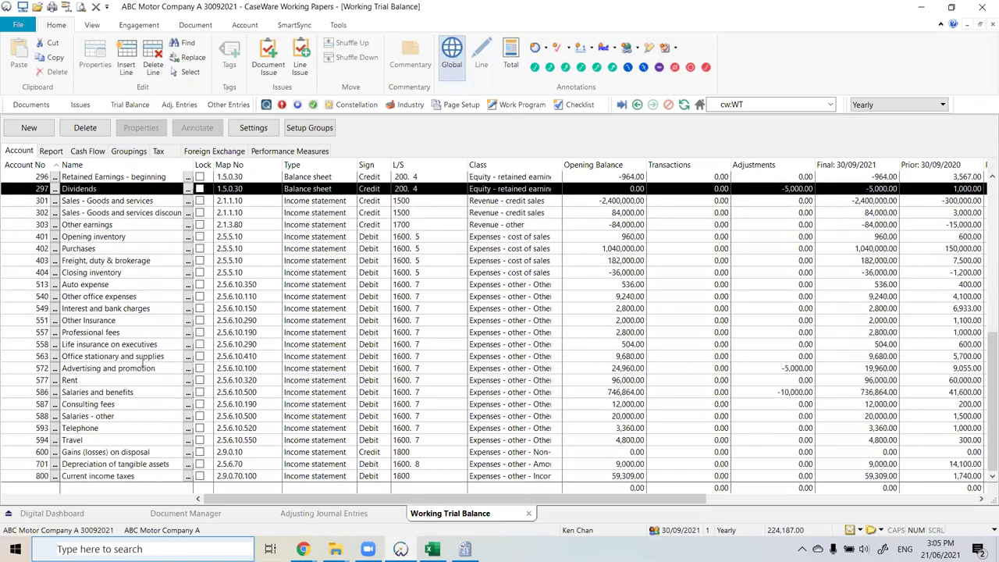
left_click(3, 393, "ctrl")
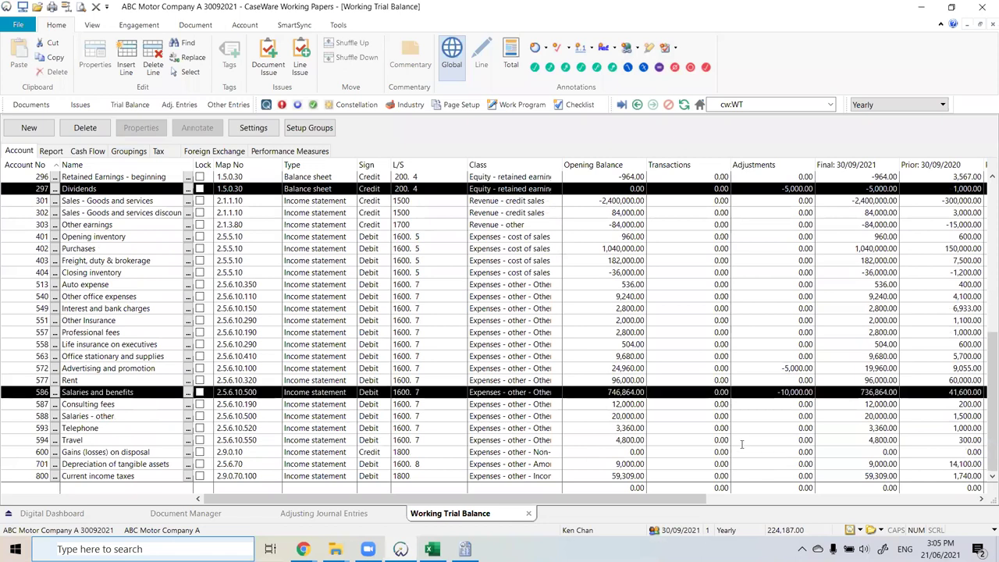
scroll(742, 435, "up", 3)
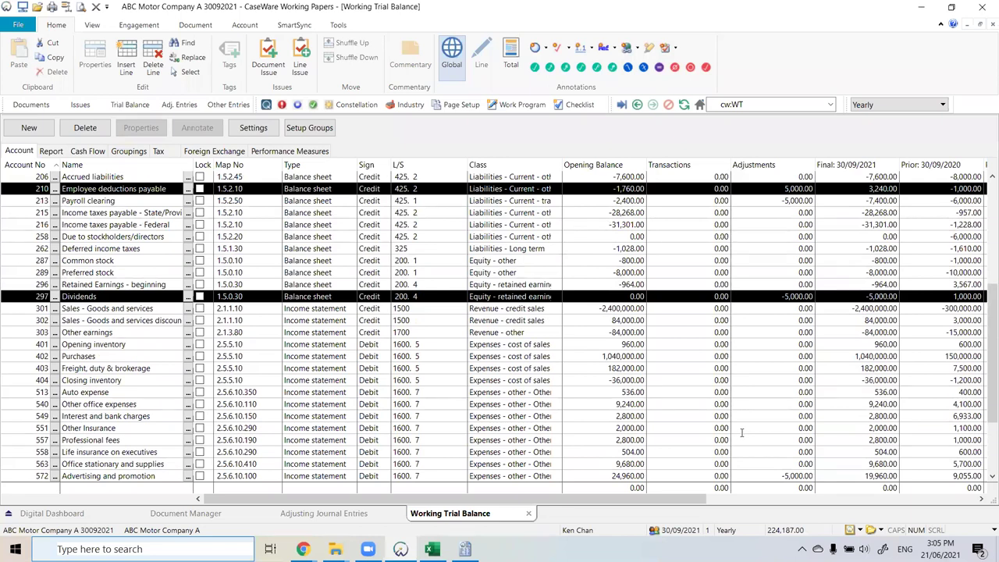
scroll(742, 434, "down", 1)
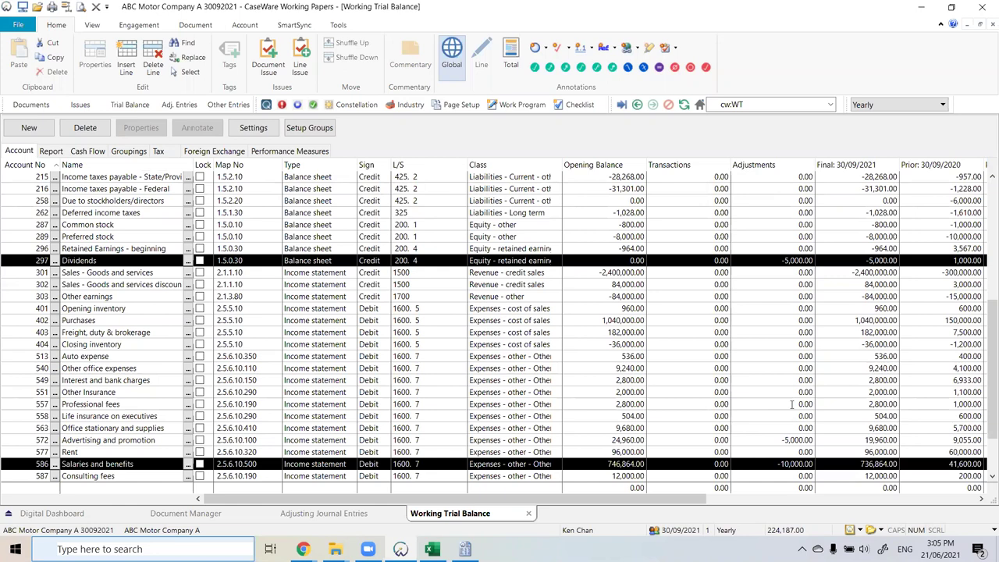
Step: Set the Dividends amount in adjusting entry KC-3 to 0 and close the entry, leaving it unbalanced
left_click(798, 347)
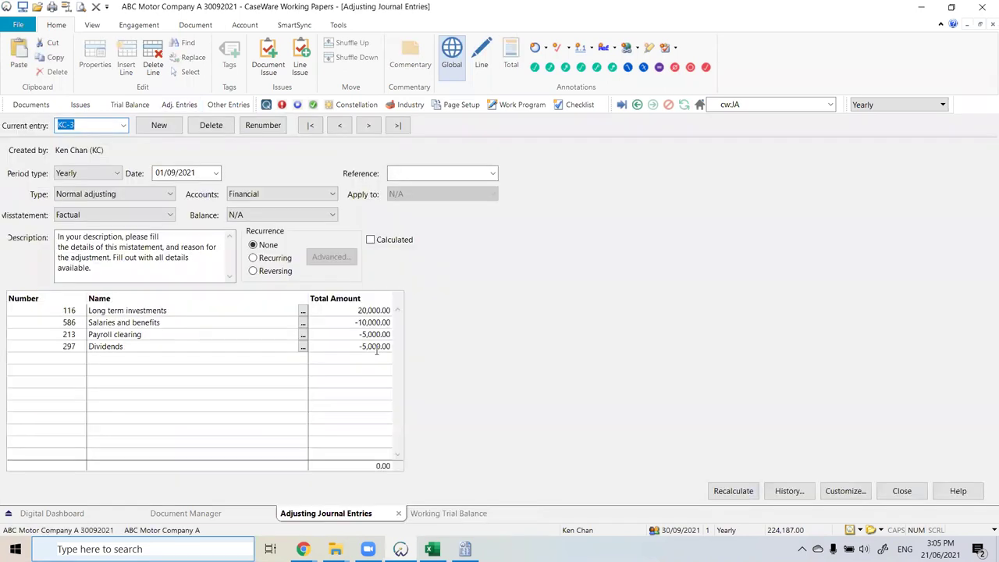
double_click(382, 349)
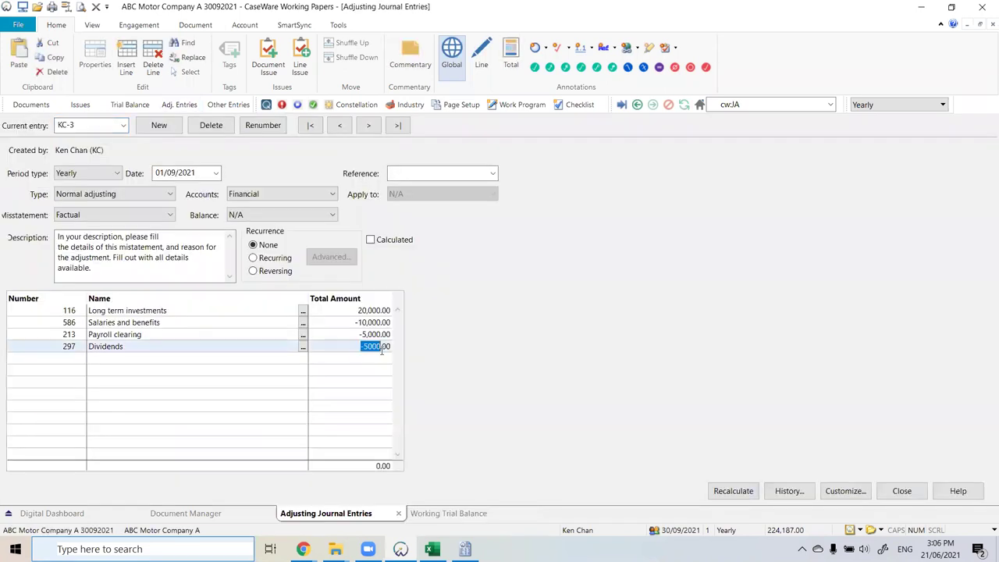
type("0")
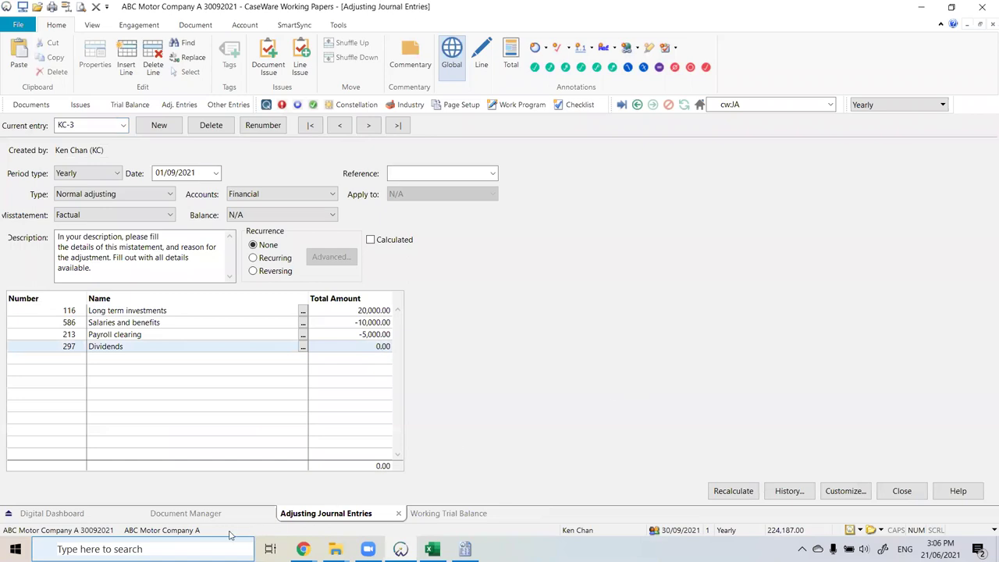
left_click(902, 491)
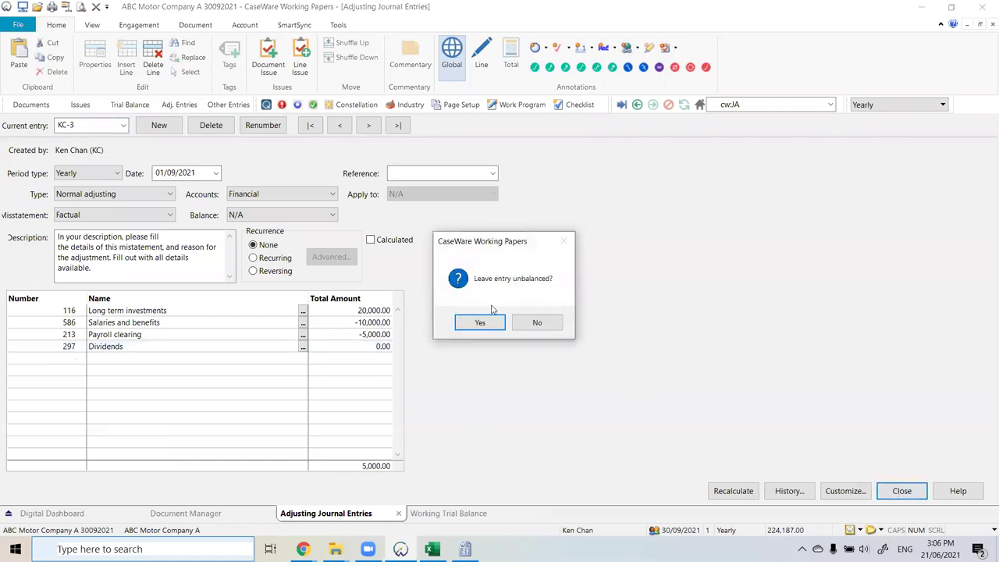
left_click(482, 324)
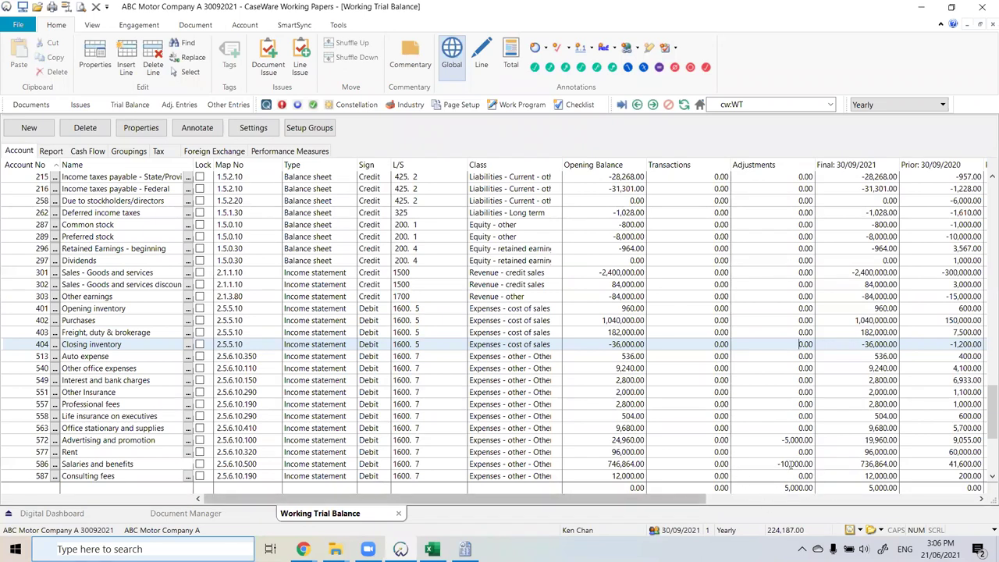
Step: Sort the trial balance by the Adjustments column and examine which accounts carry adjustments
left_click(758, 157)
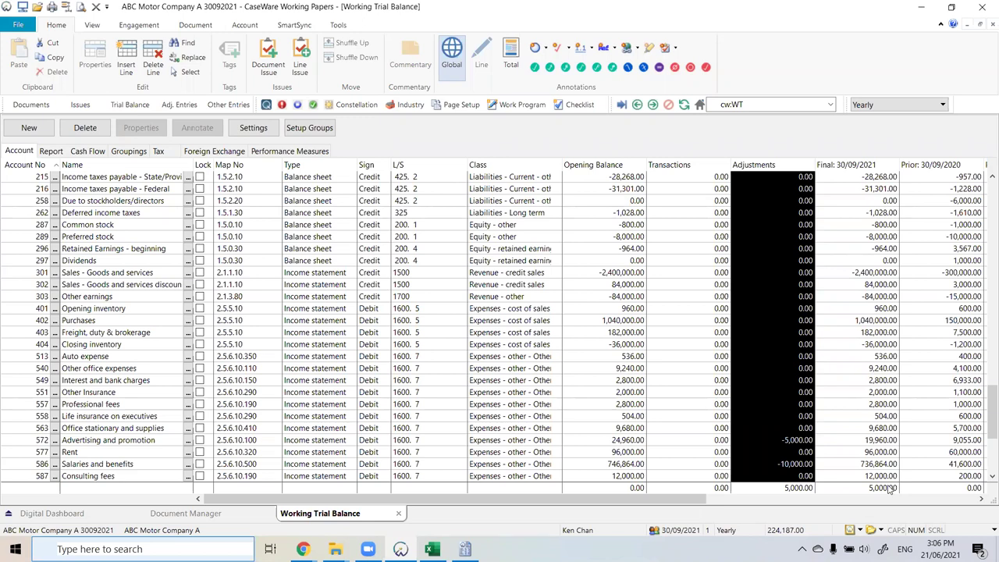
scroll(758, 232, "up", 5)
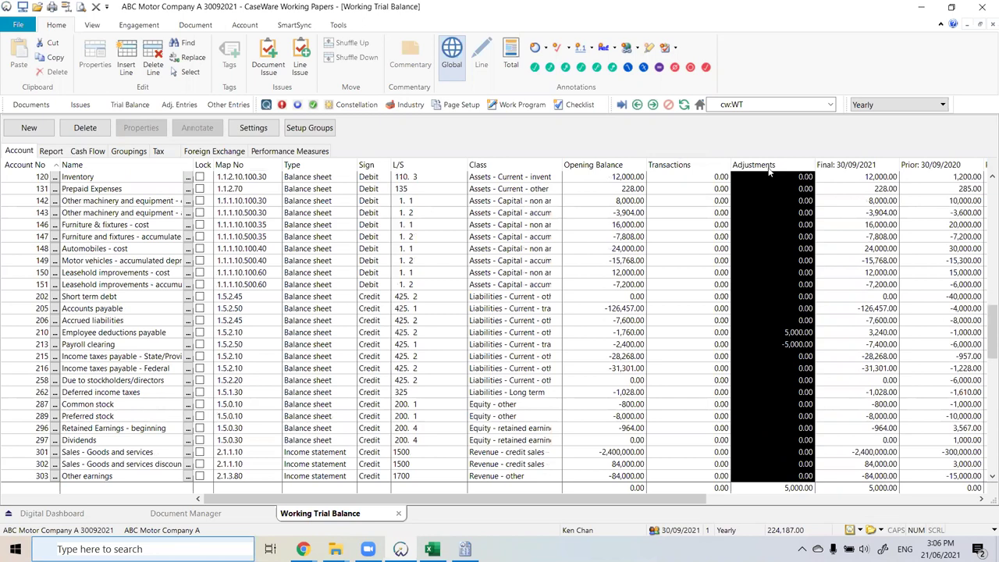
scroll(779, 202, "up", 1)
scroll(778, 202, "up", 2)
left_click(778, 191)
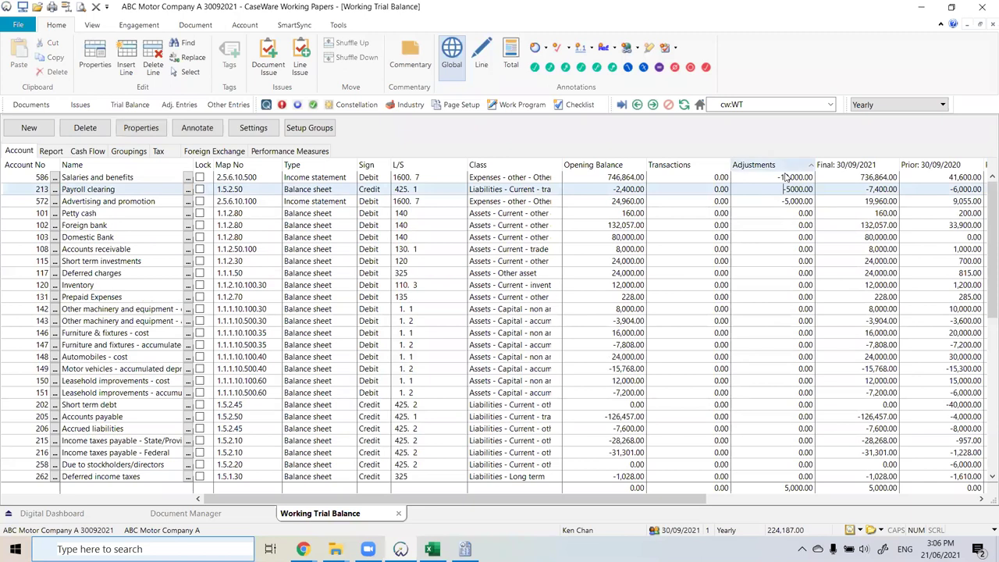
left_click(986, 381)
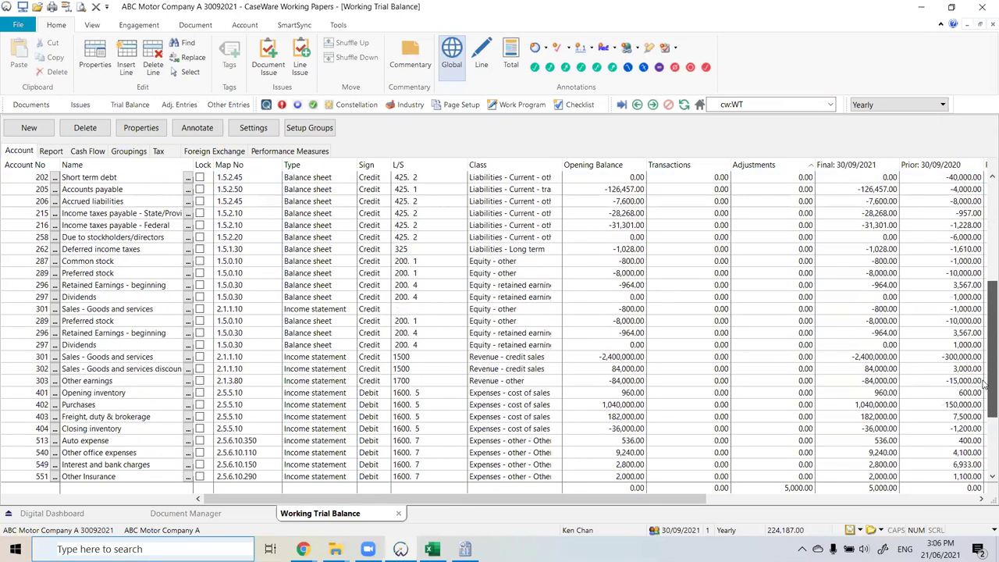
left_click(985, 381)
Step: List the existing adjusting journal entries and open document 335.10, Uncorrected misstatements - all, for review
left_click(180, 104)
left_click(123, 126)
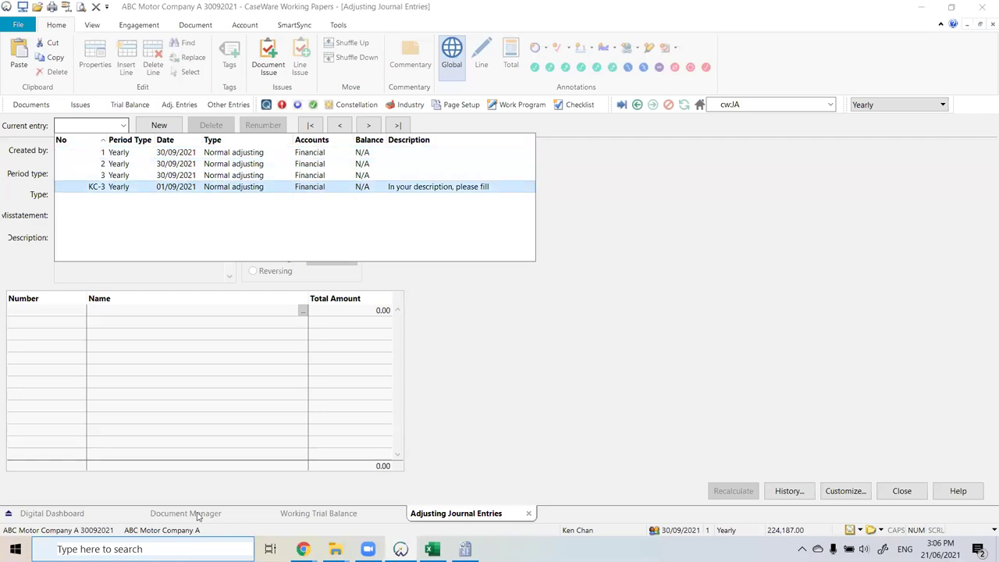
left_click(82, 514)
left_click(218, 515)
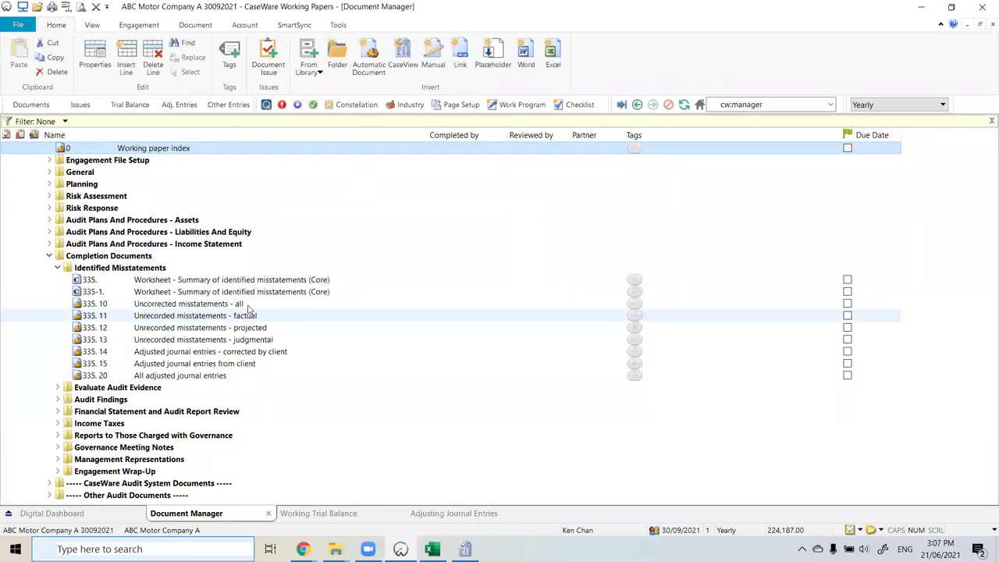
double_click(248, 307)
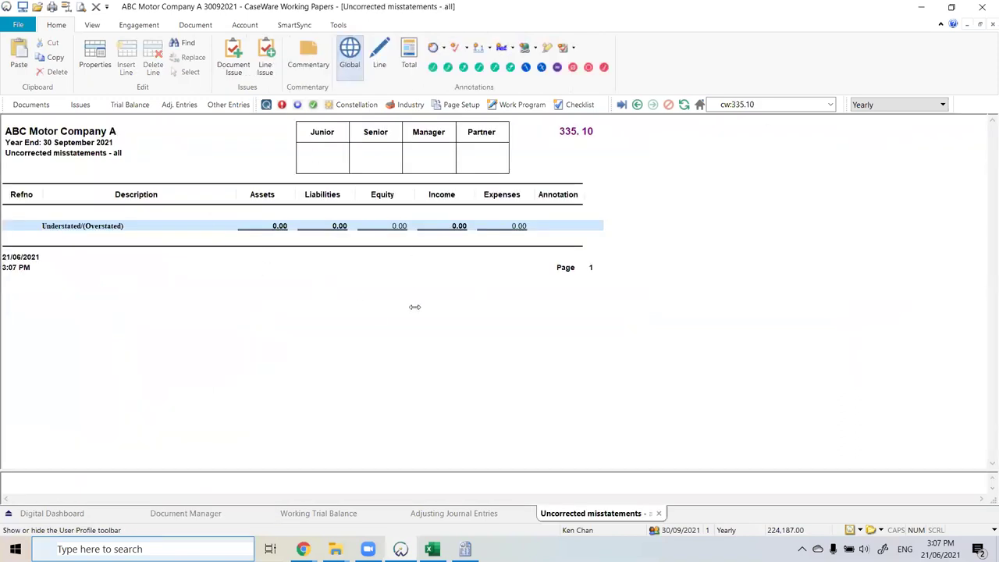
Step: Review documents 335.14, Adjusted journal entries - corrected by client, and 335.20, All adjusted journal entries, for the KC-3 debits and credits
left_click(30, 105)
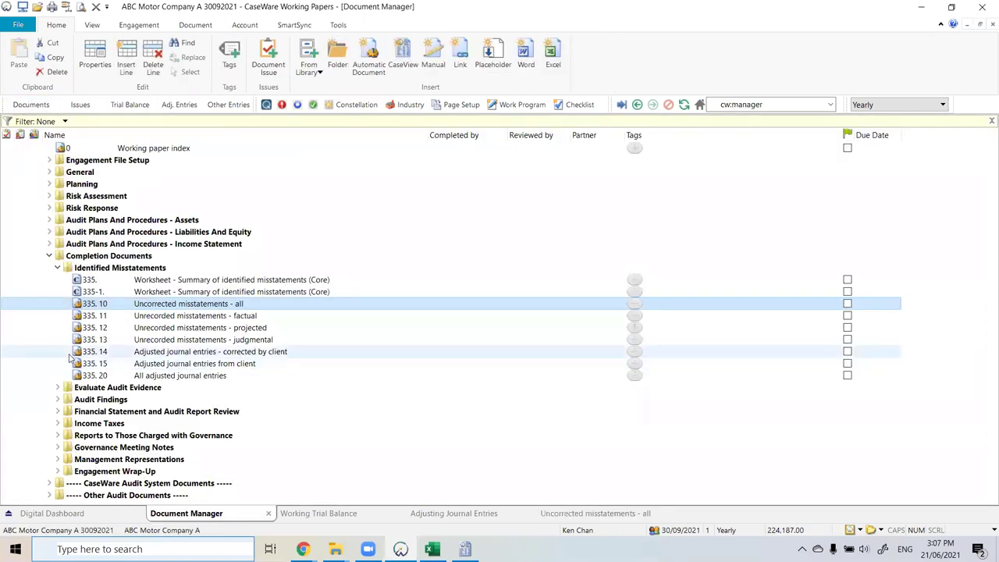
double_click(128, 353)
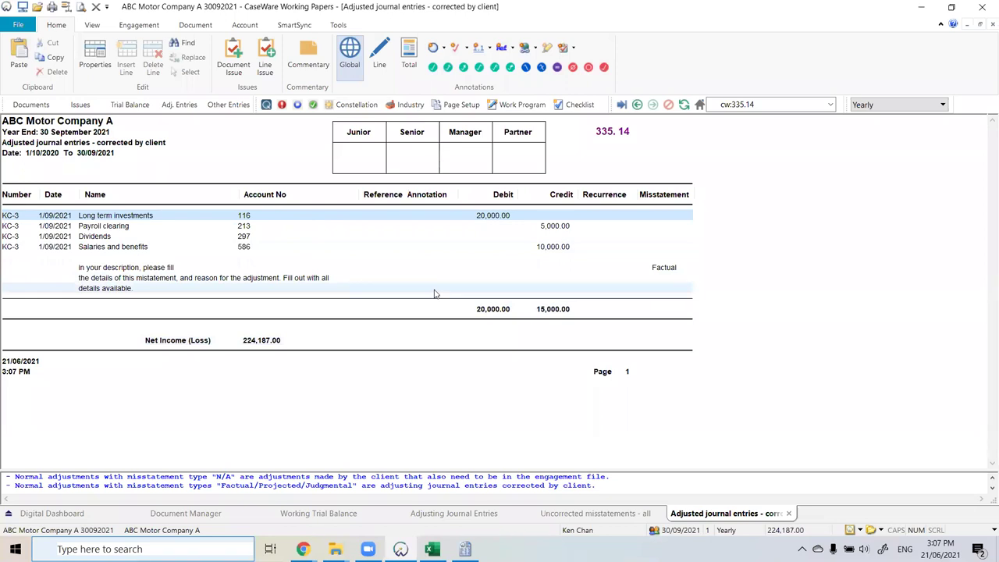
left_click(48, 110)
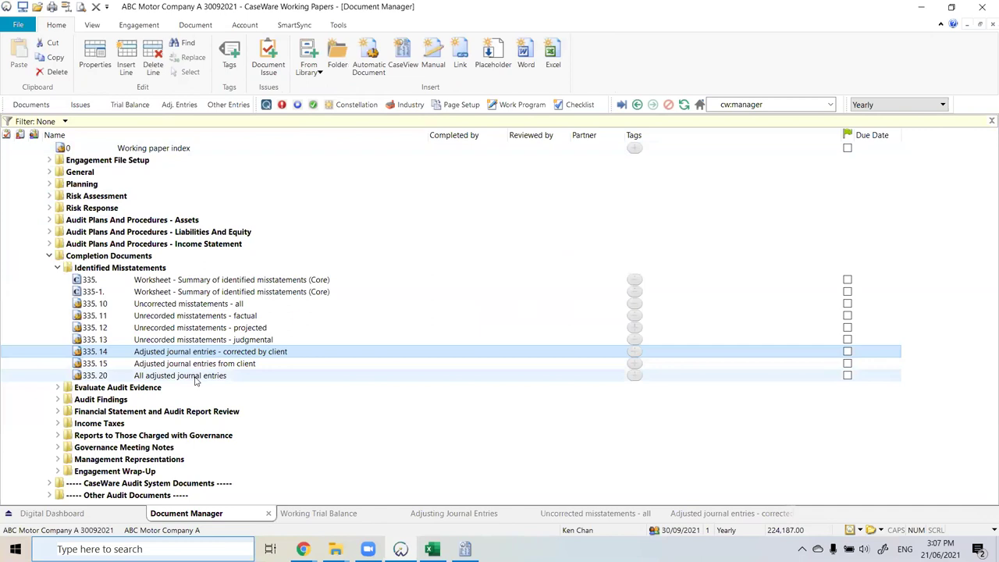
left_click(196, 378)
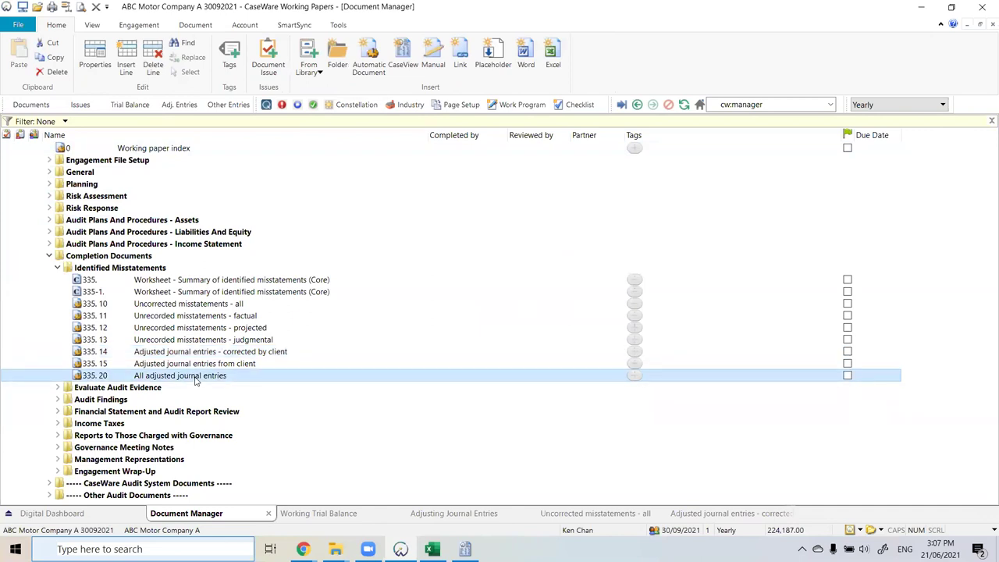
double_click(196, 378)
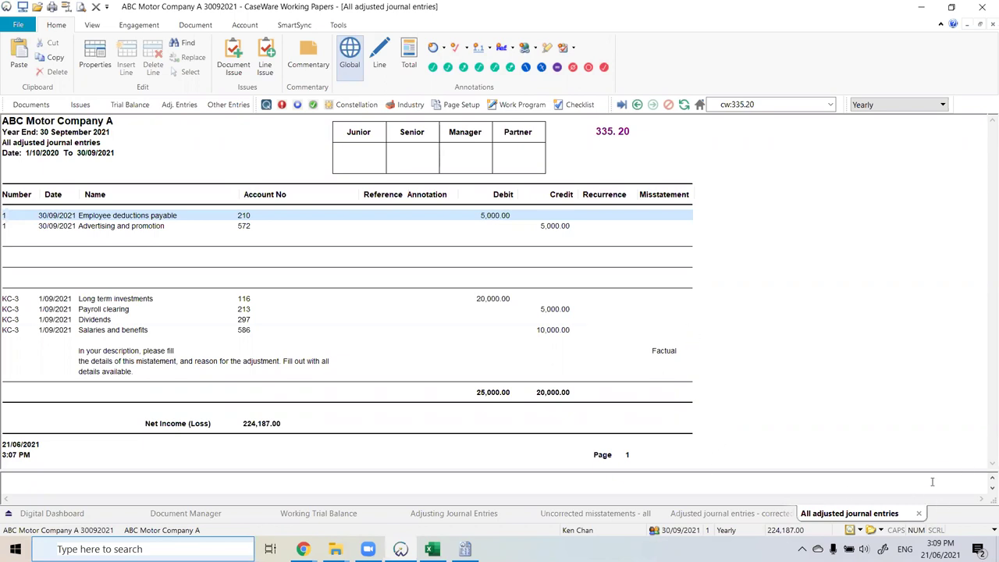
left_click(917, 513)
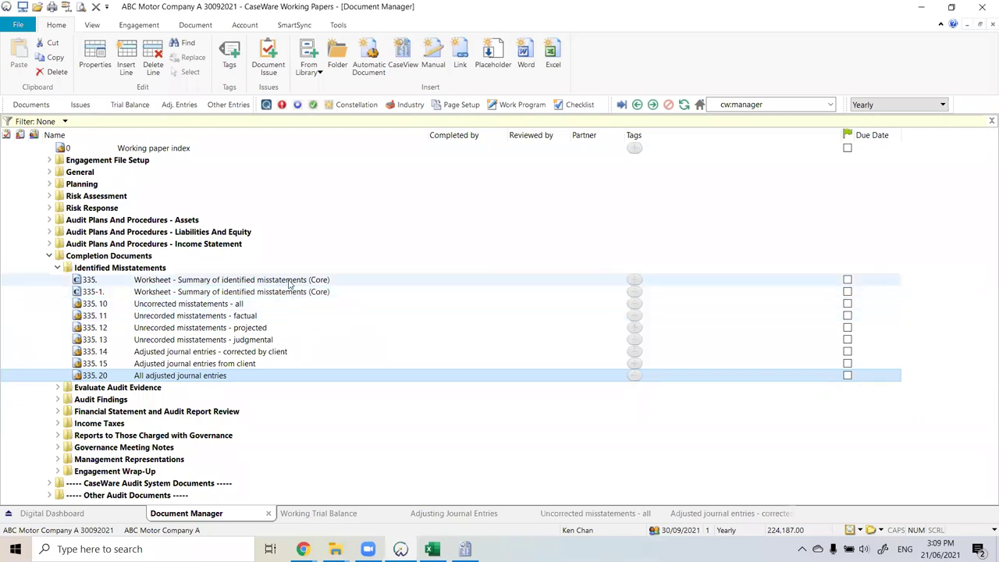
Step: Collapse the Identified Misstatements and Completion Documents folders and start a new reportable item
left_click(57, 267)
left_click(49, 258)
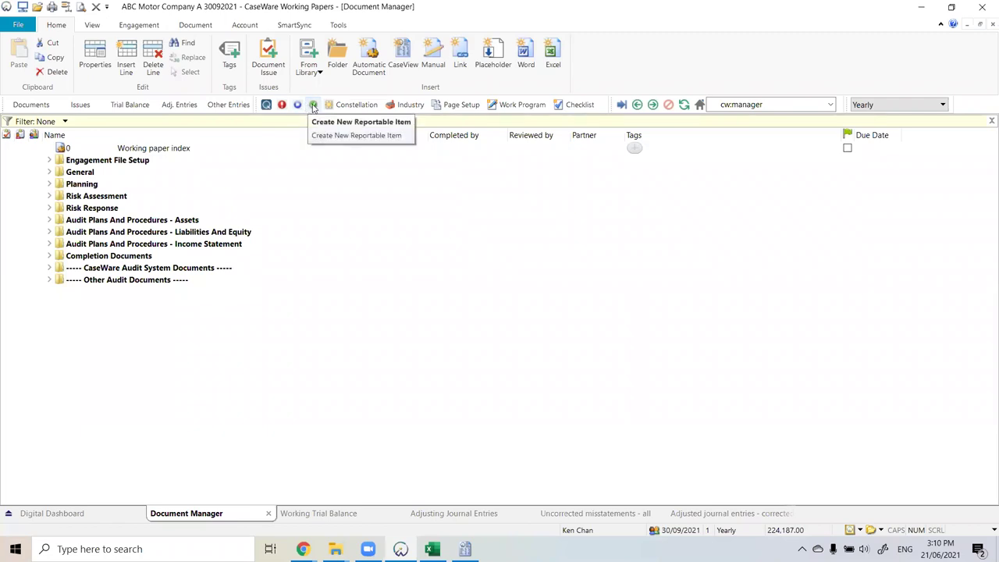
left_click(313, 106)
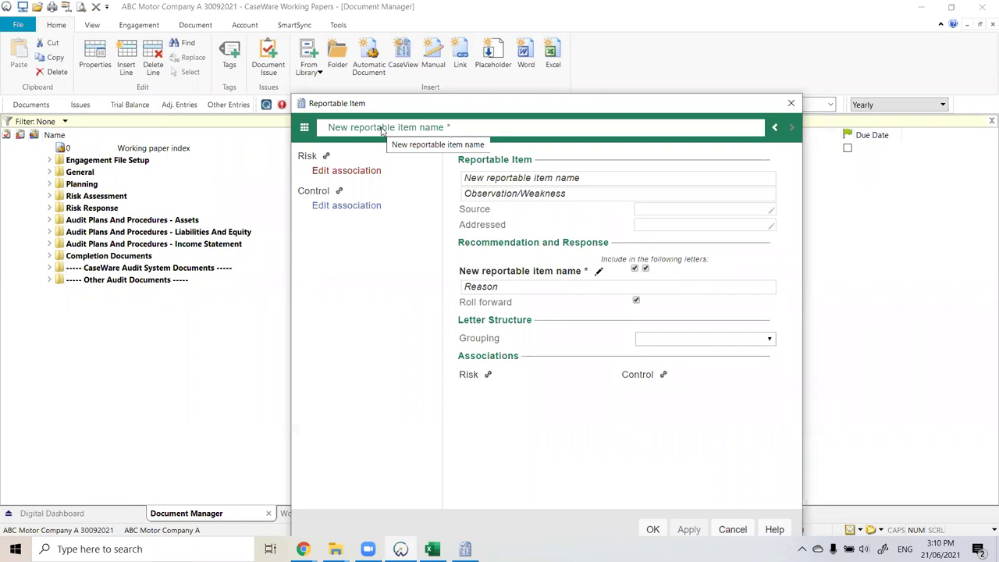
Step: Examine the file's existing risks, controls and reportable items from within the new reportable item
left_click(304, 129)
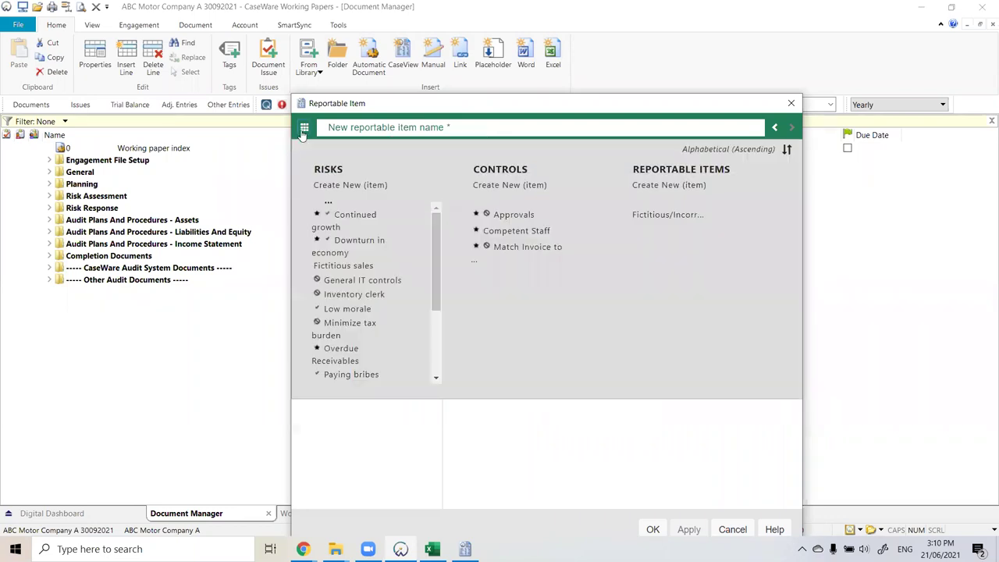
scroll(436, 234, "down", 5)
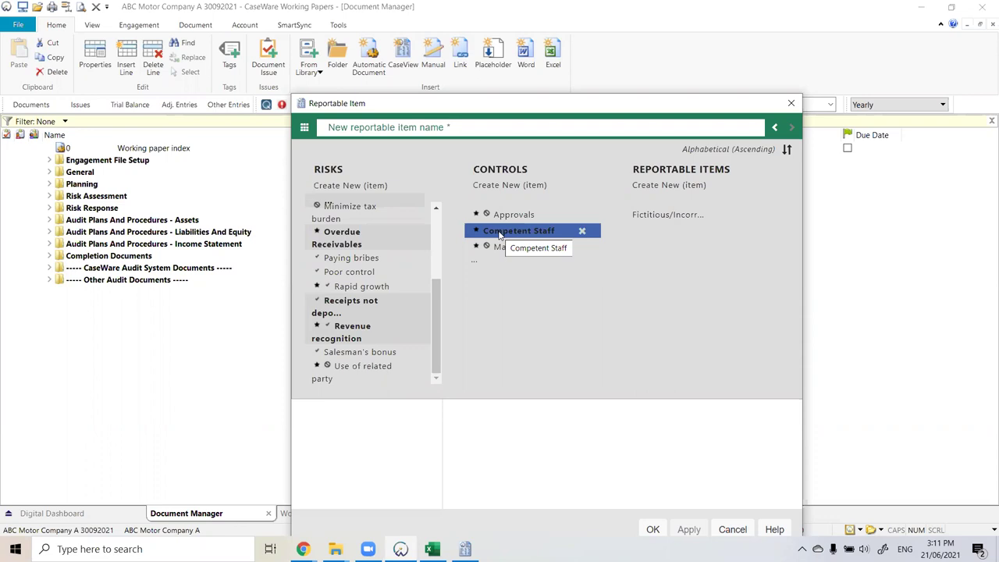
left_click(549, 437)
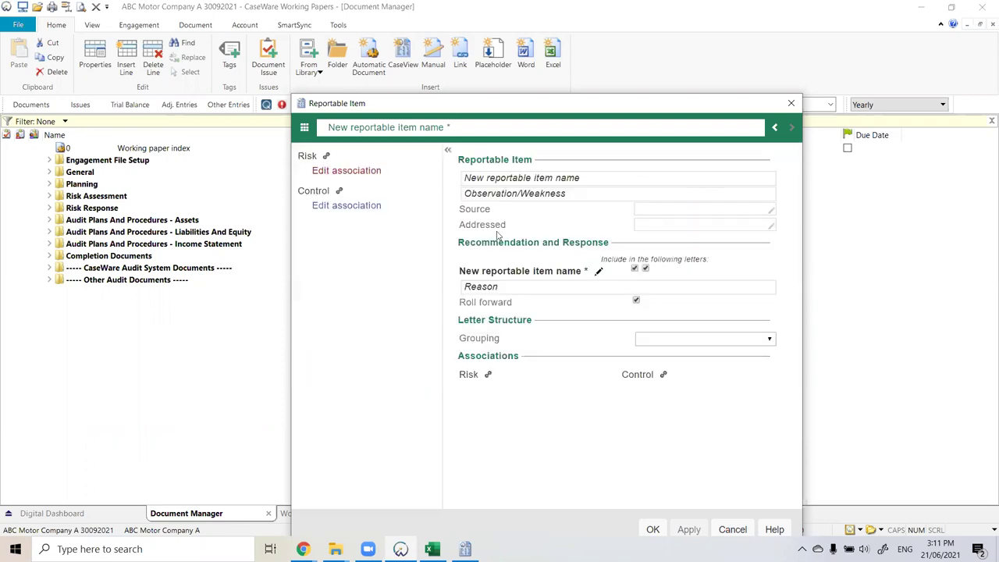
left_click(458, 128)
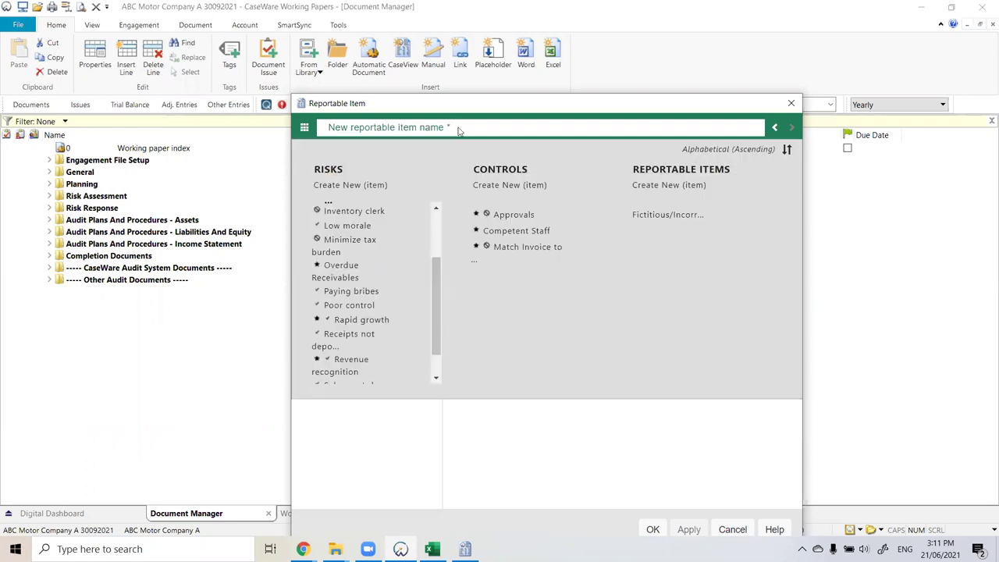
left_click(591, 463)
Step: Name the new reportable item "Competant Staff Policy"
left_click(549, 180)
type("Compet")
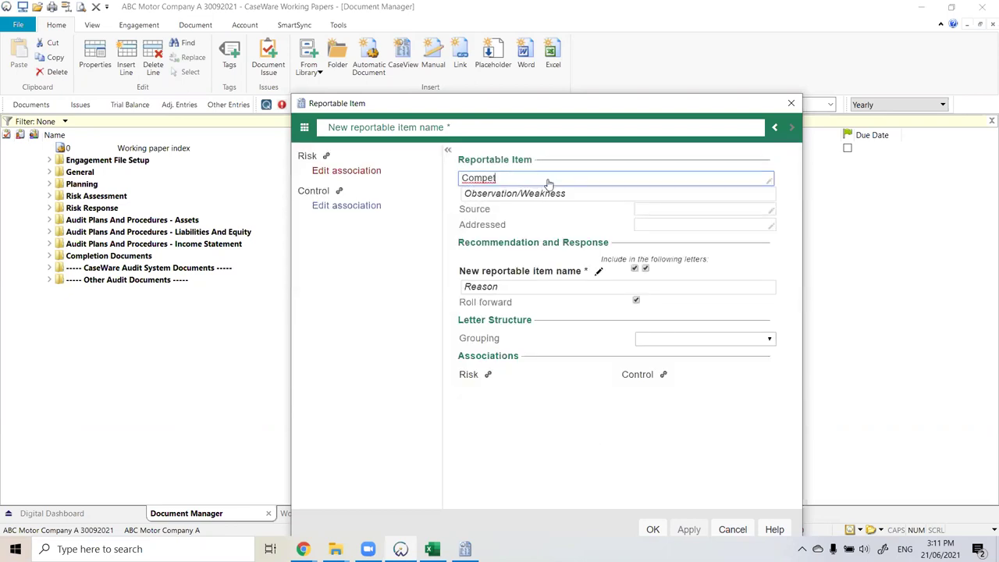
type("ant Staff Policy")
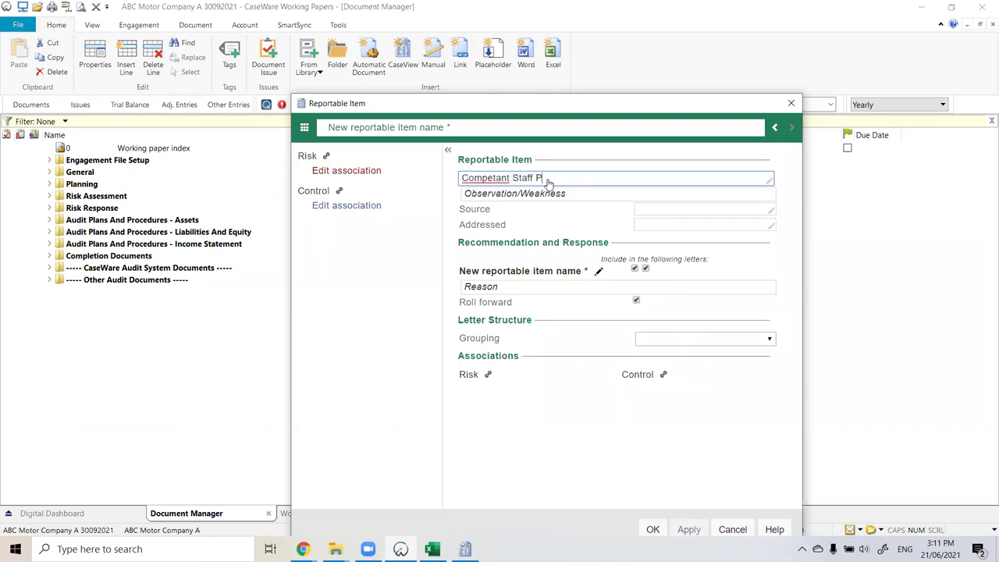
Step: Enter "Based on our observation, no one was following the policy" as the reportable item's observation/weakness
left_click(538, 201)
type("Base")
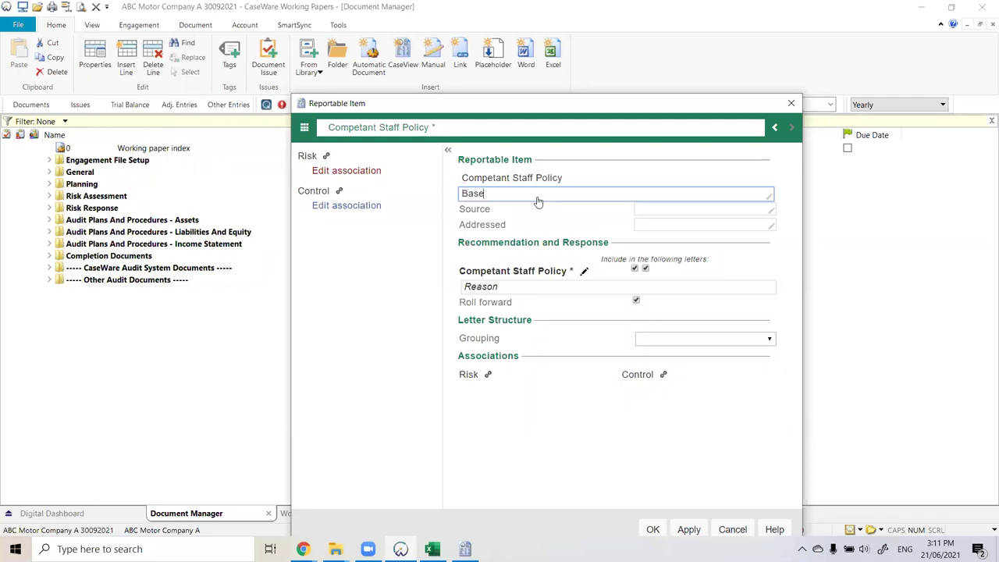
type("d on our o")
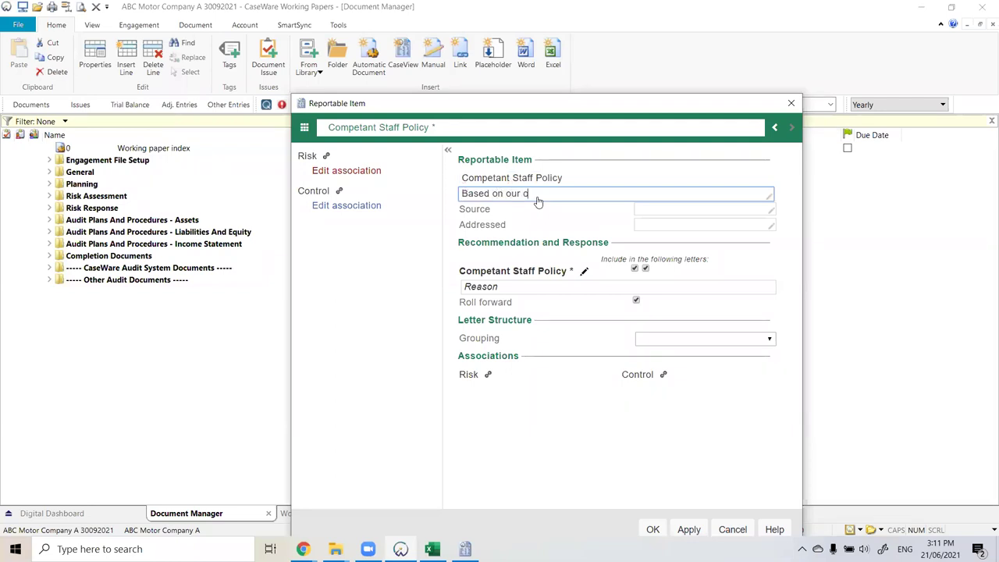
type("bservation, not")
key("BackSpace")
key("BackSpace")
type("one t")
key("BackSpace")
type("was fa")
key("BackSpace")
type("fao")
key("BackSpace")
key("BackSpace")
key("BackSpace")
type("fo")
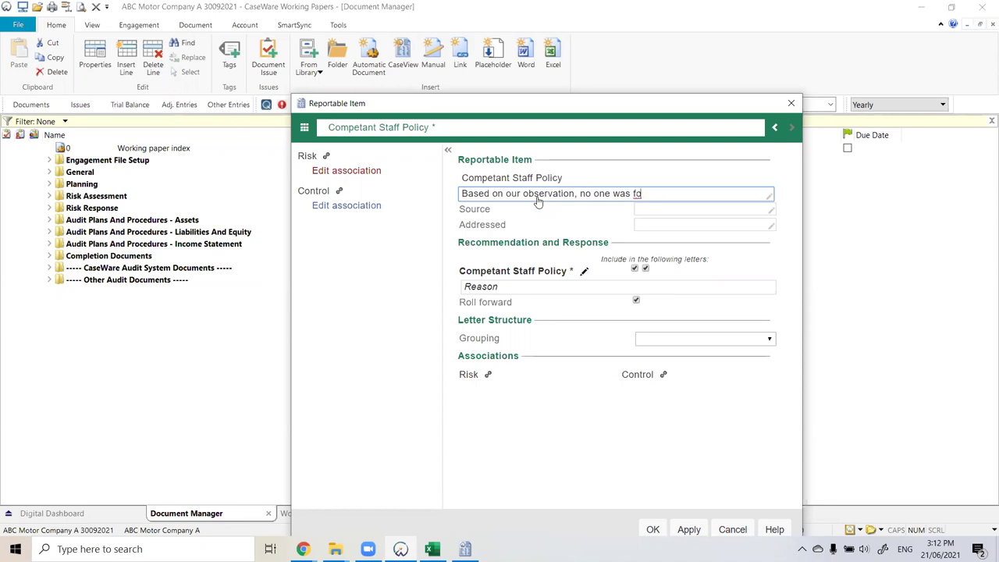
type("llowing the policy")
Step: Link Risk Assessment document 545, Control design/implementation - Revenues, receivables, receipts (Core), as the item's source, and view the document choices for Addressed
left_click(725, 209)
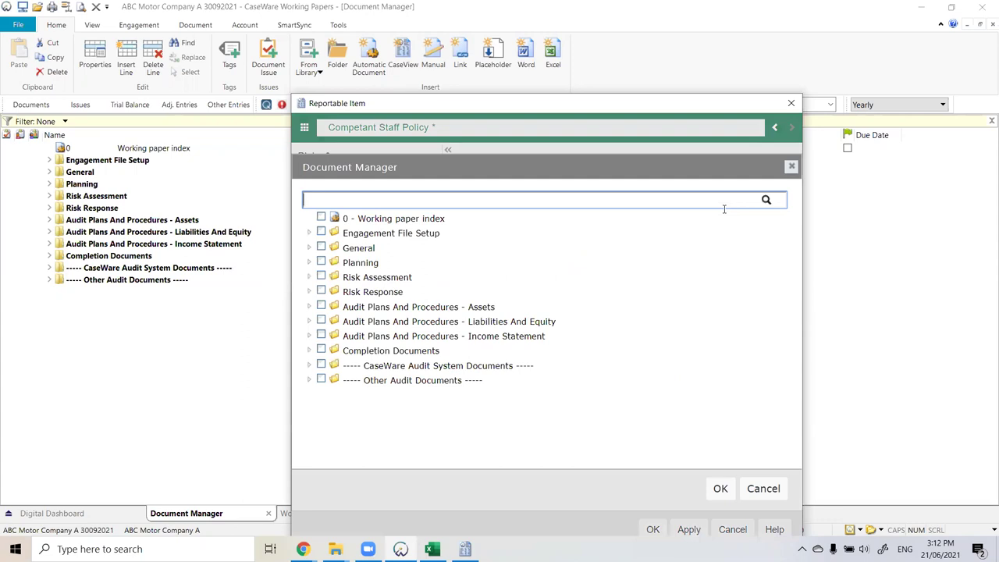
left_click(310, 292)
left_click(310, 292)
left_click(309, 278)
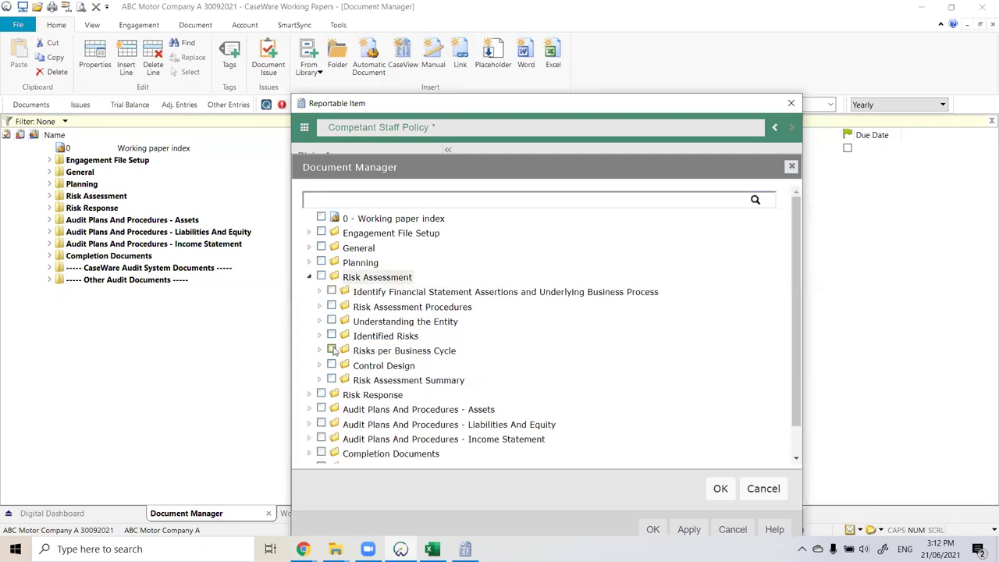
left_click(320, 366)
scroll(537, 307, "down", 1)
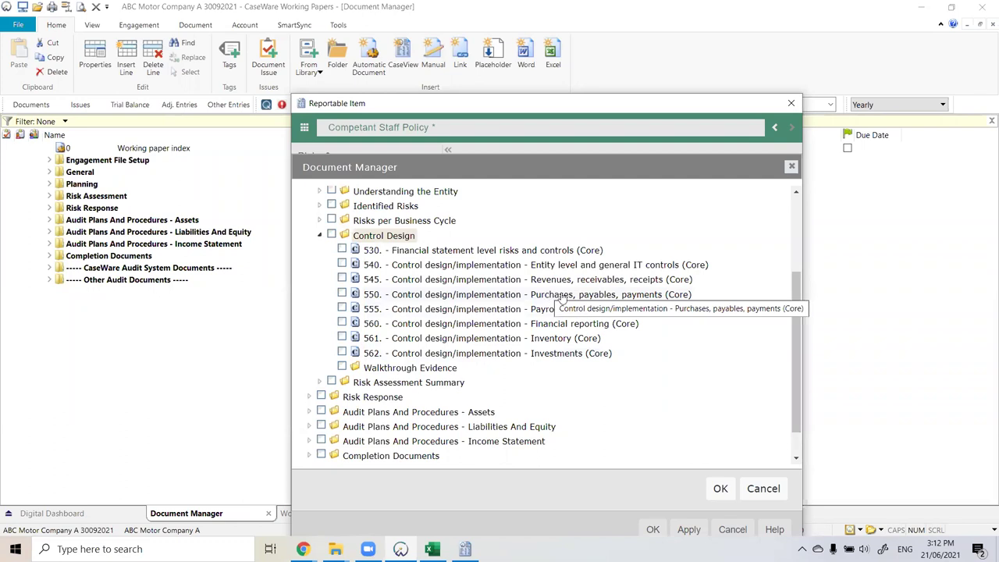
left_click(342, 279)
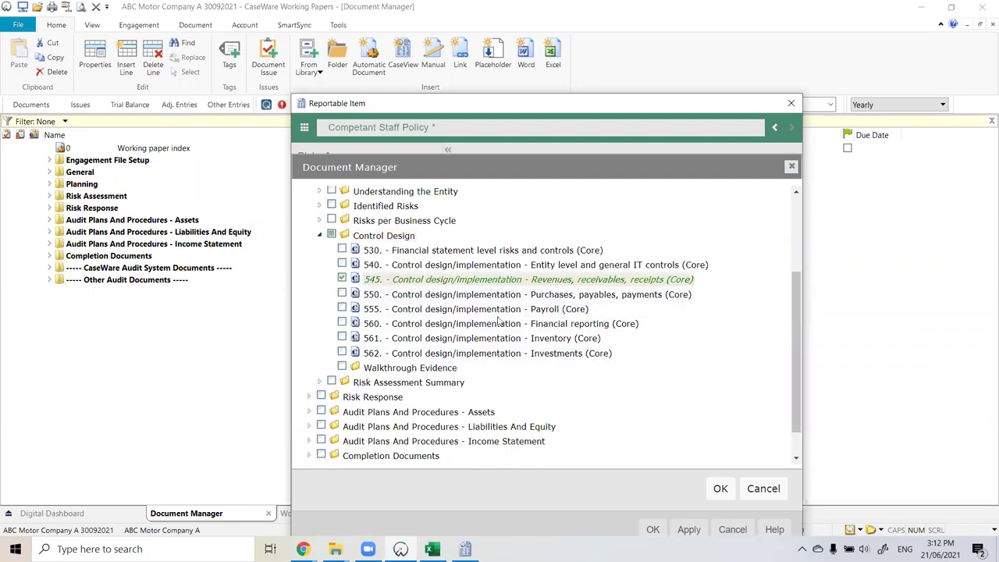
left_click(721, 490)
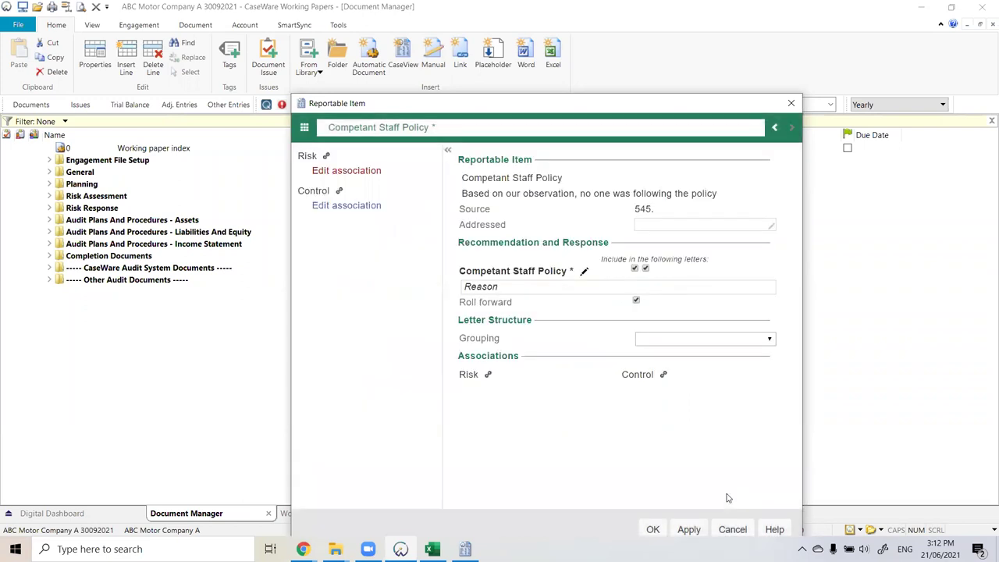
left_click(663, 230)
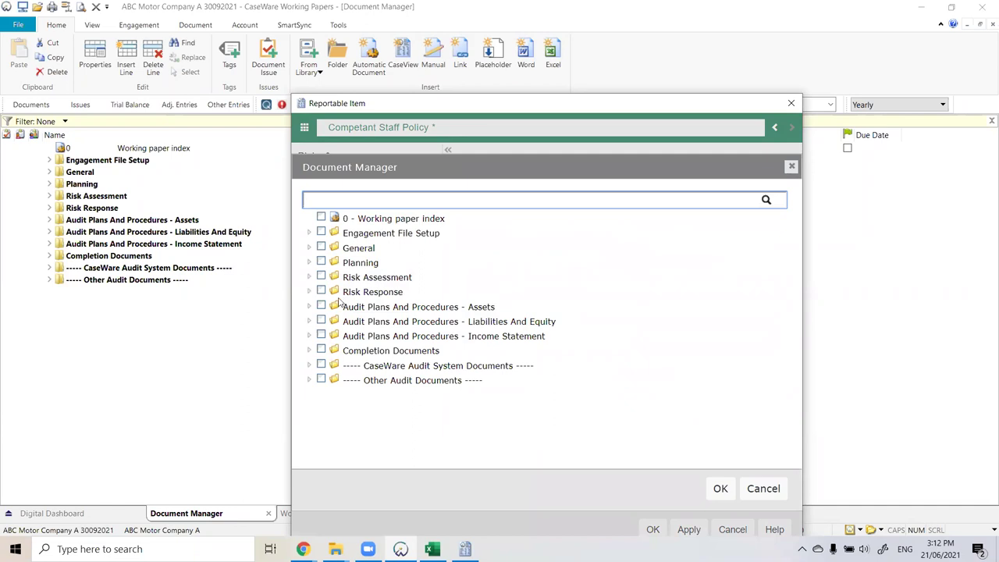
left_click(761, 489)
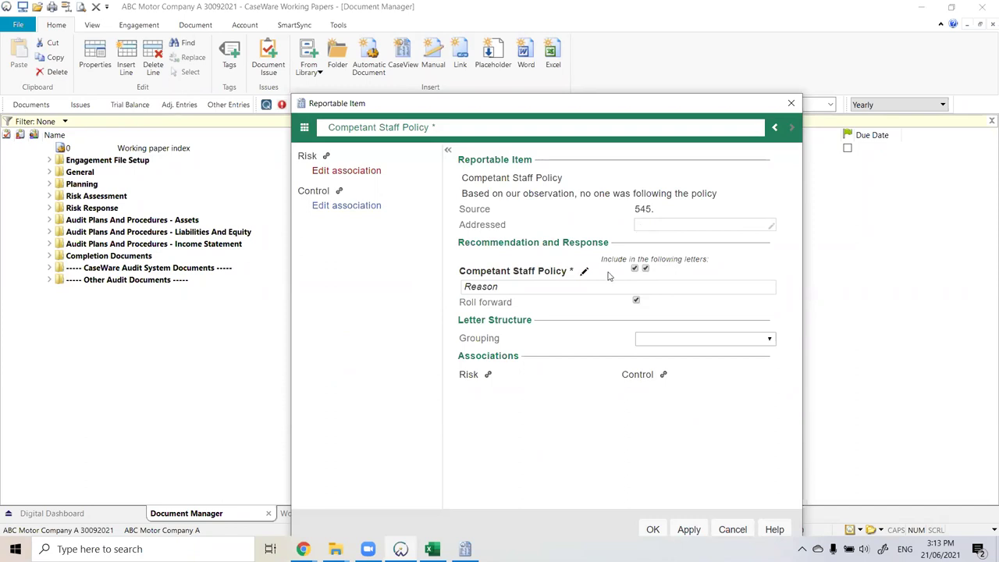
Step: Create the recommendation "All management staff to undergo training on XYZ..." with the text "We recommend that you ensure all staff does...................."
left_click(585, 273)
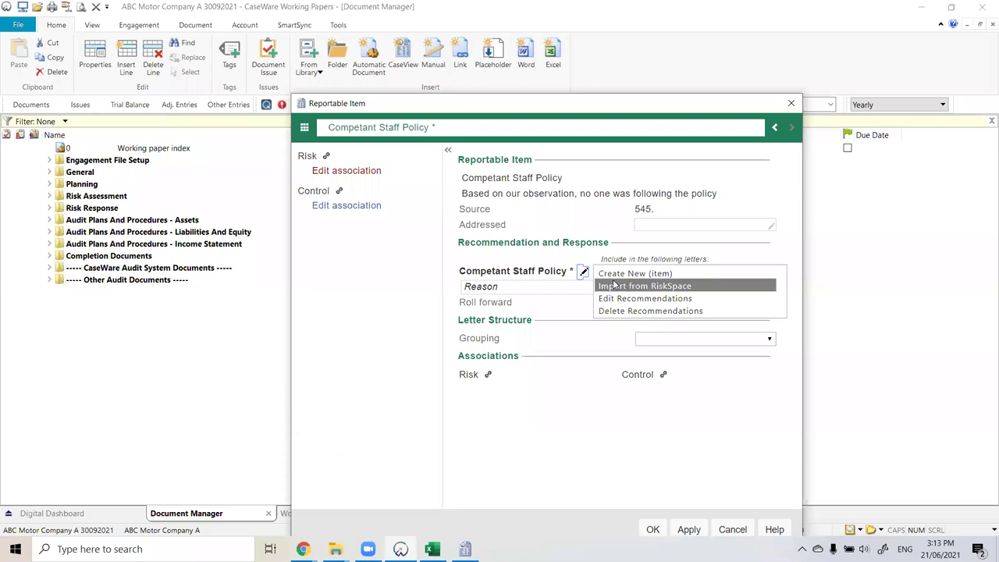
left_click(627, 275)
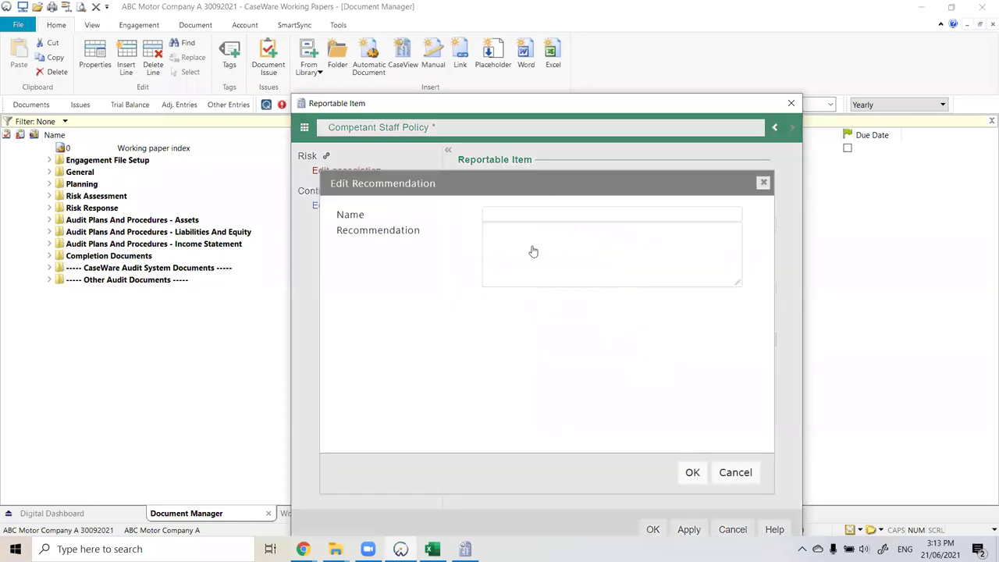
left_click(551, 220)
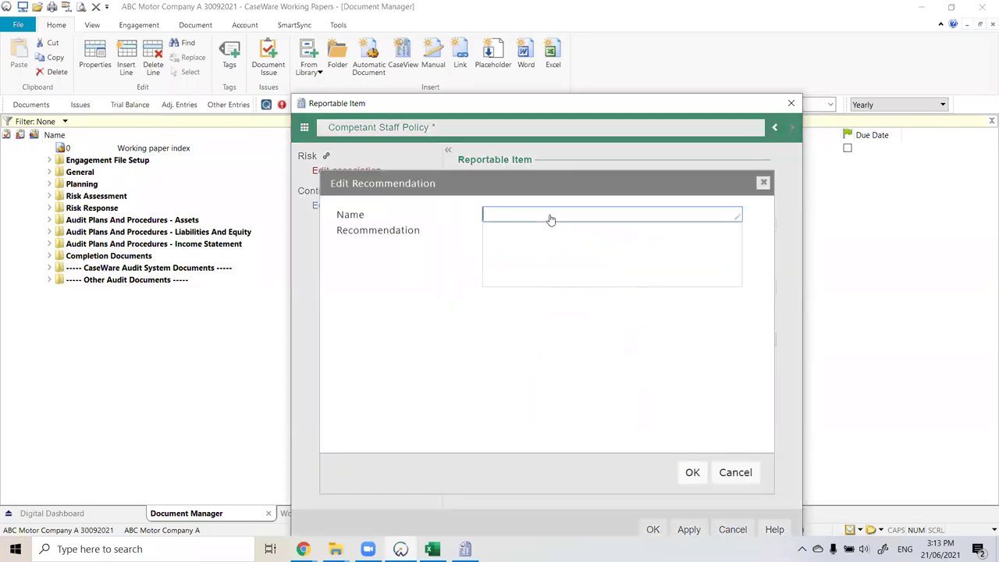
type("All management staff")
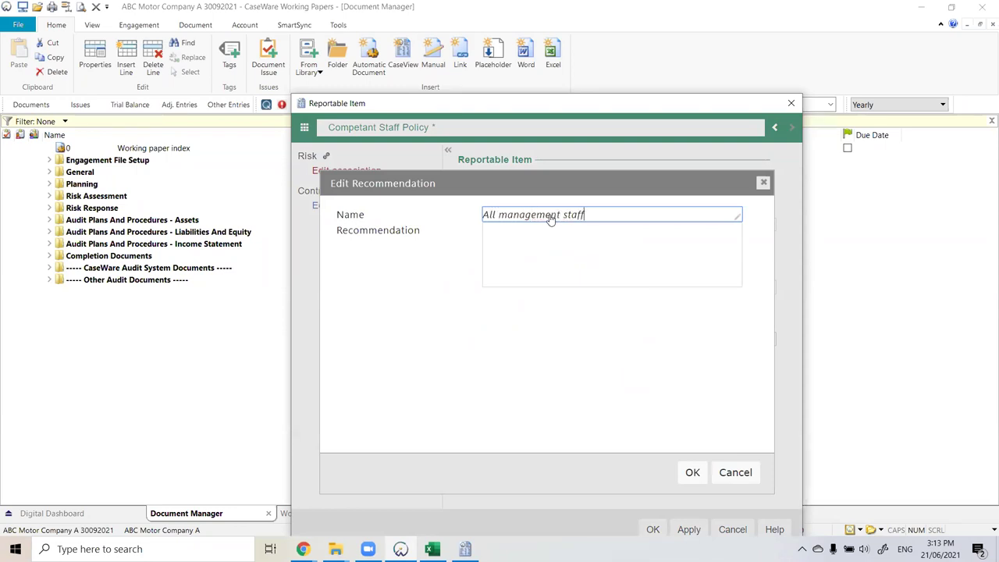
type(" to undergo training on XYZ...")
left_click(542, 253)
type("We recommend that you ensure all staff does....................")
left_click(687, 473)
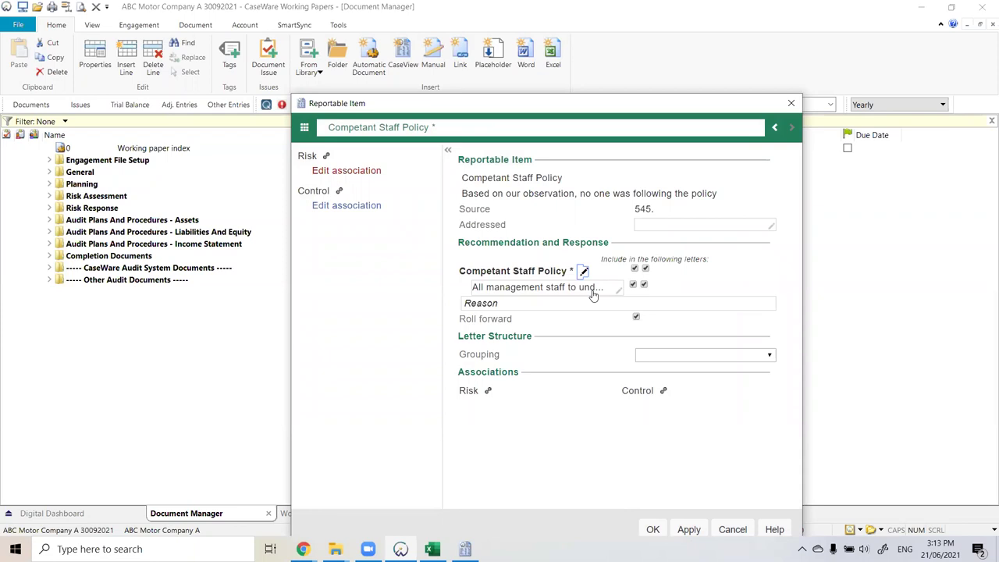
Step: Check the list of recommendations available for deletion without removing any
left_click(584, 271)
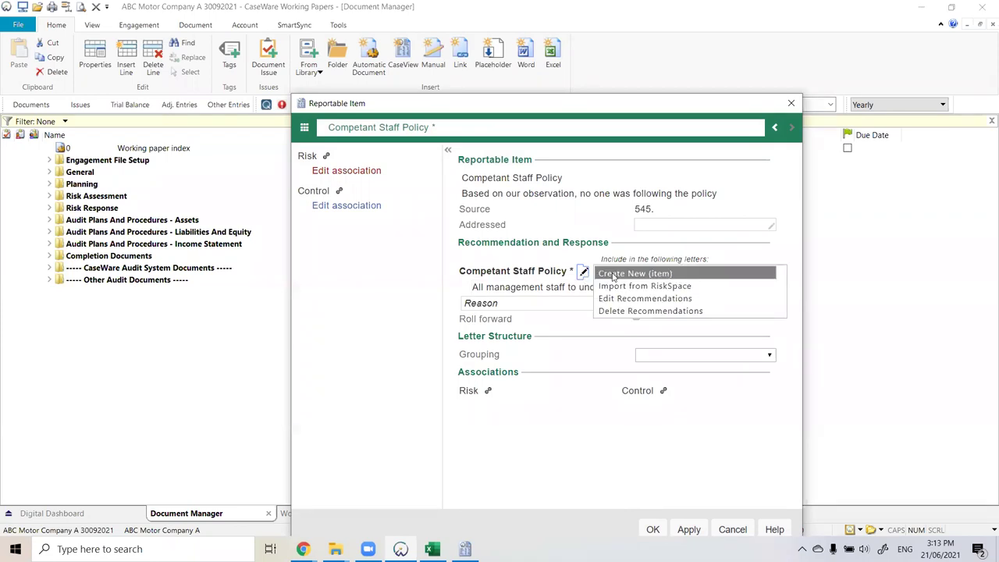
left_click(644, 311)
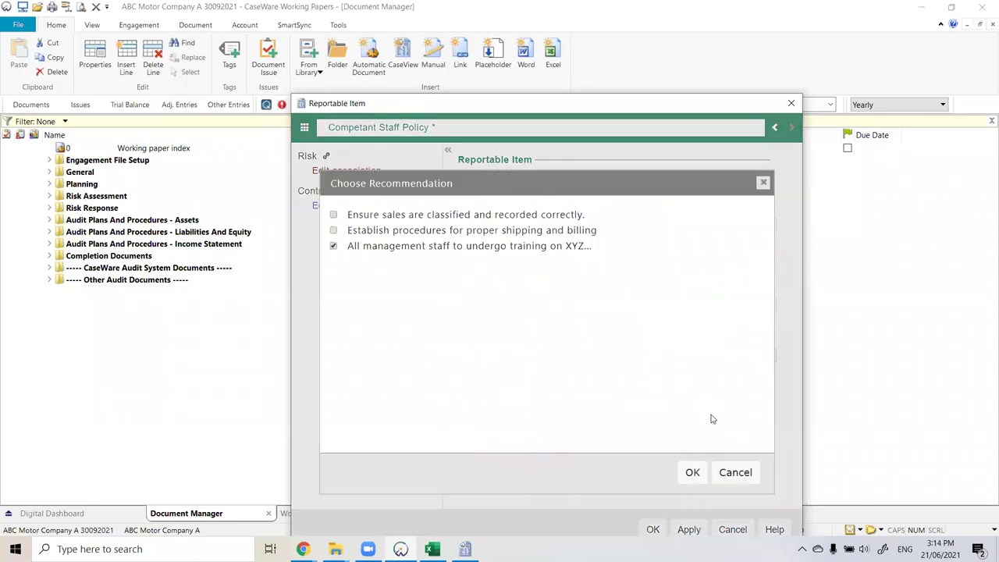
left_click(736, 474)
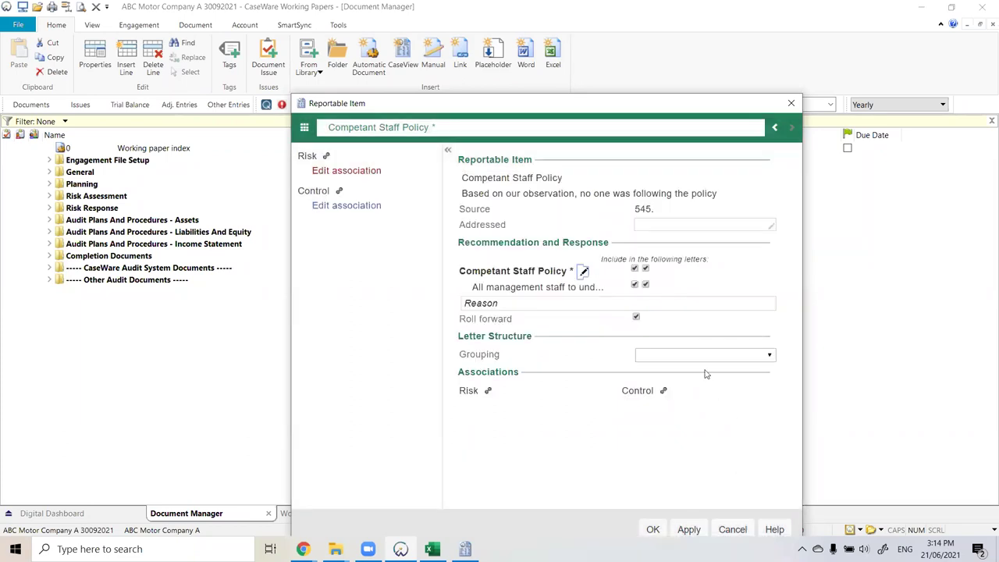
Step: Enter "Without training, staff members are making mistakes in......" as the reason on the Competant Staff Policy item
left_click(552, 306)
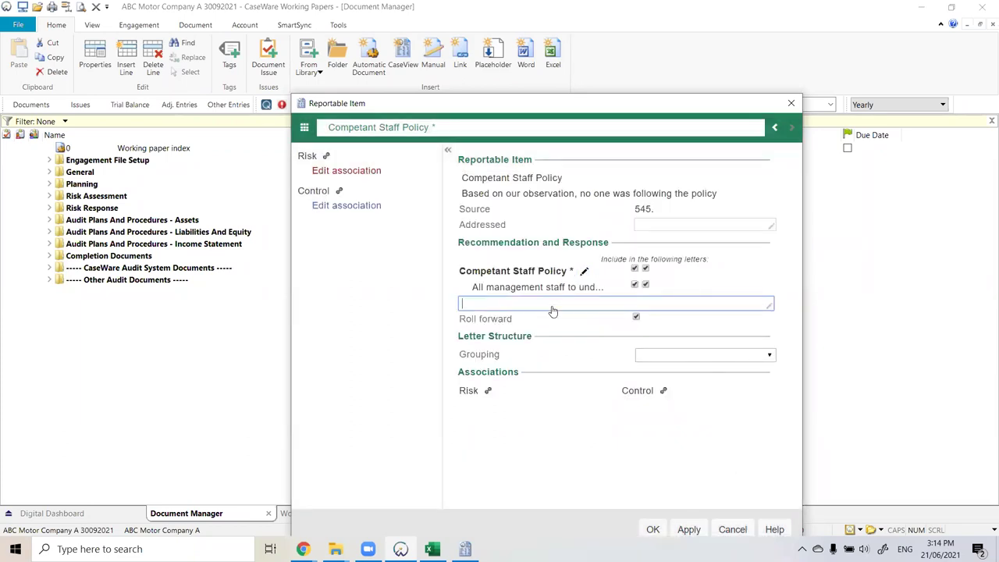
type("Without training, staff members are ")
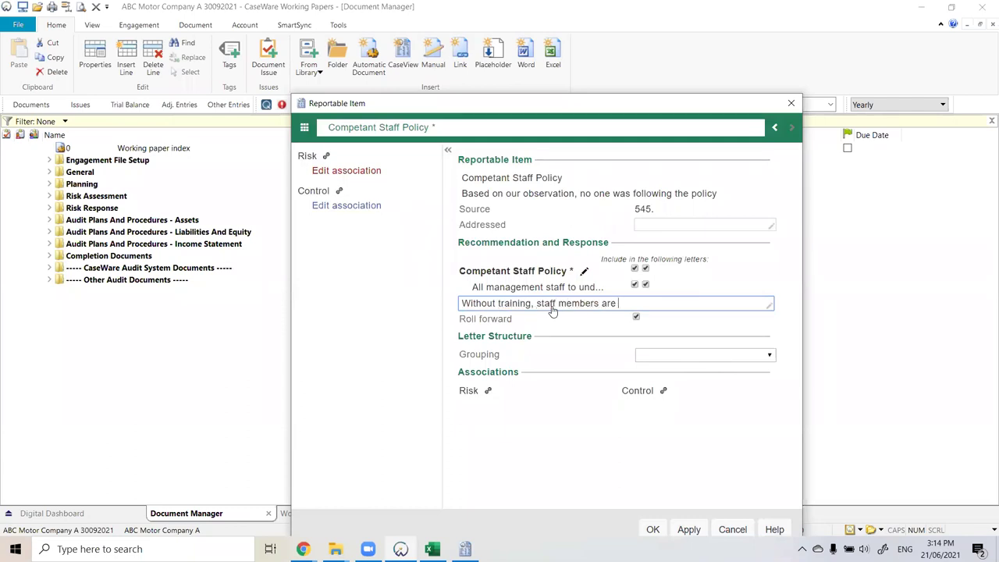
type("making mistakes in...............")
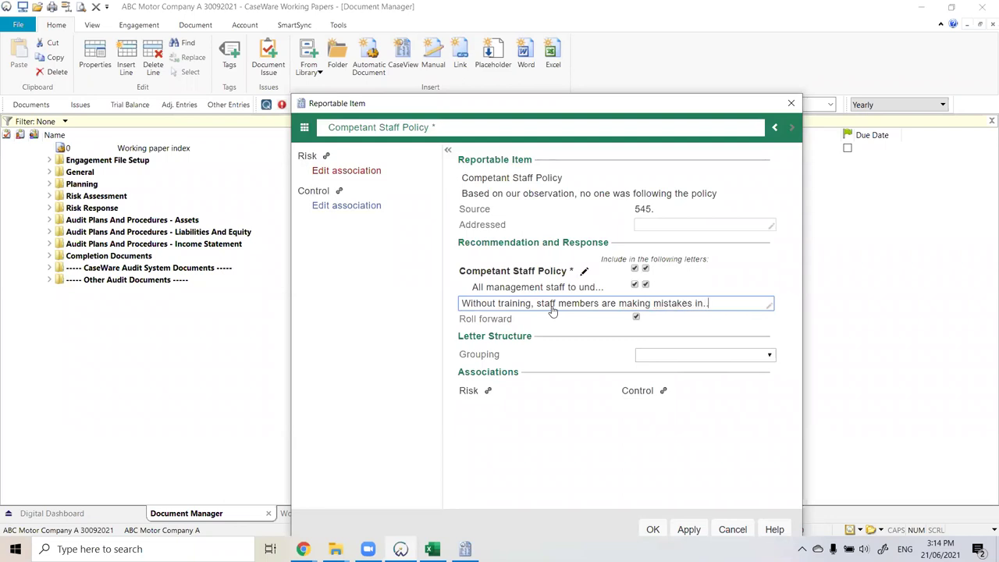
type("..")
left_click(763, 282)
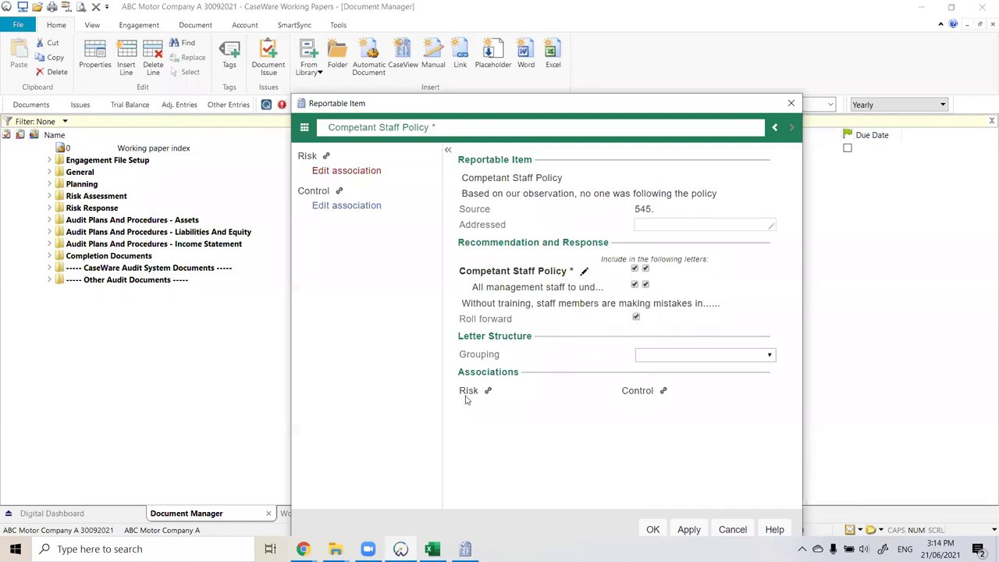
Step: Associate the Competent Staff control with the reportable item and check the link in the overview of risks, controls and reportable items
left_click(489, 393)
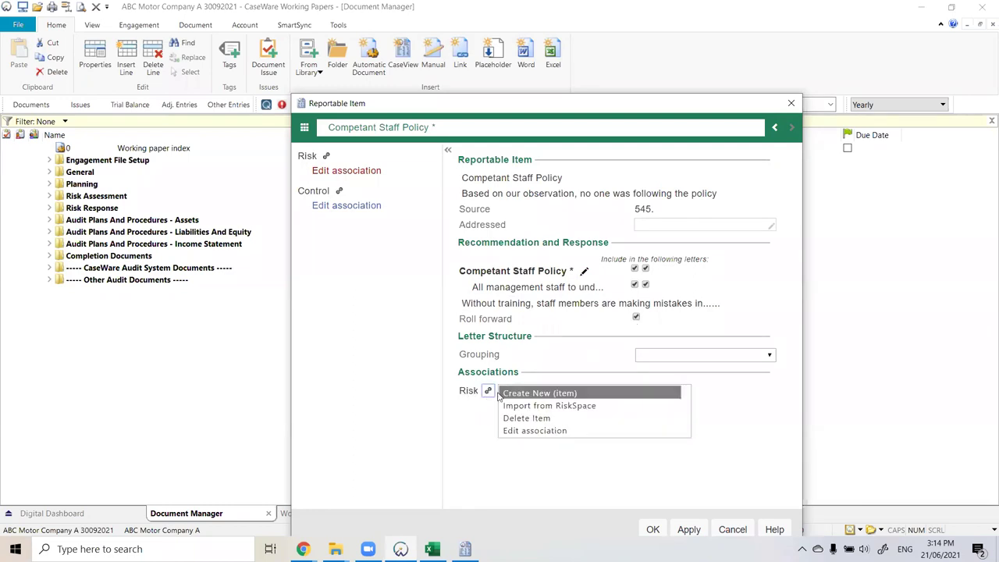
left_click(664, 391)
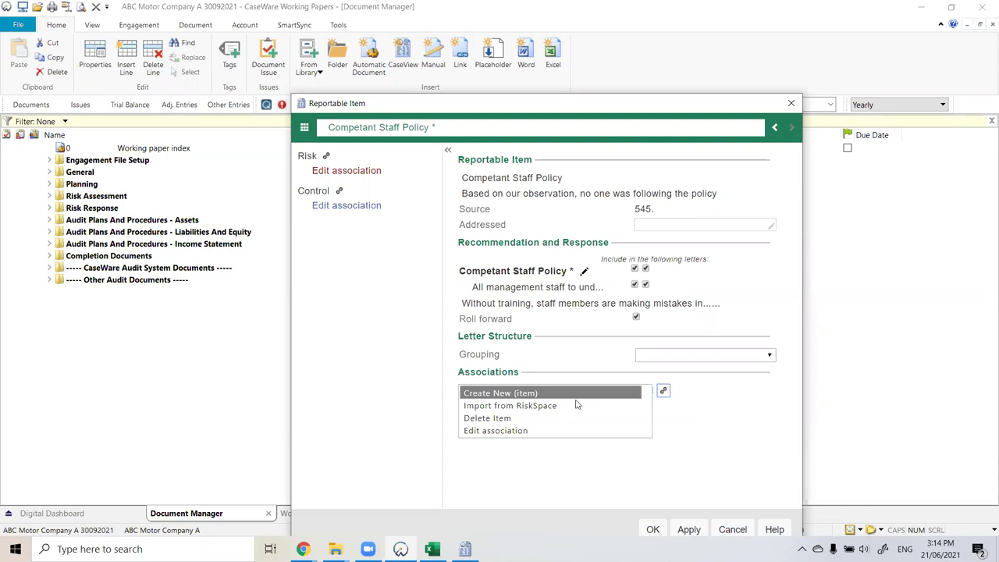
left_click(568, 431)
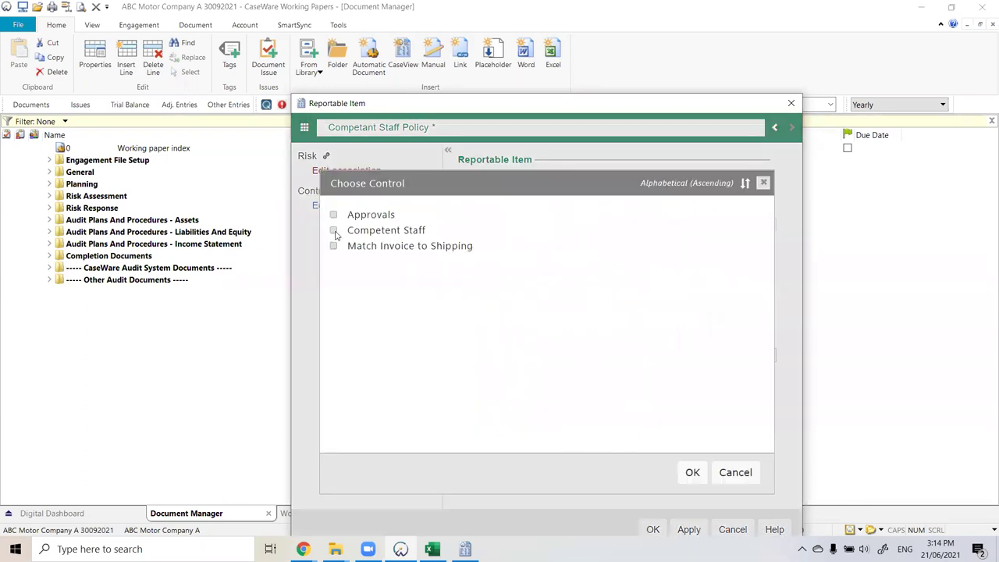
left_click(692, 472)
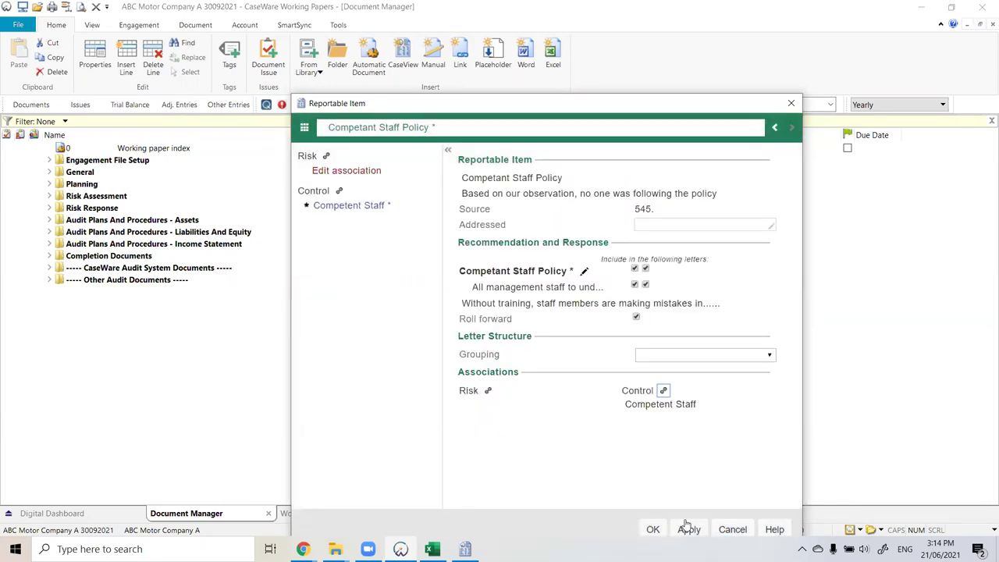
left_click(304, 129)
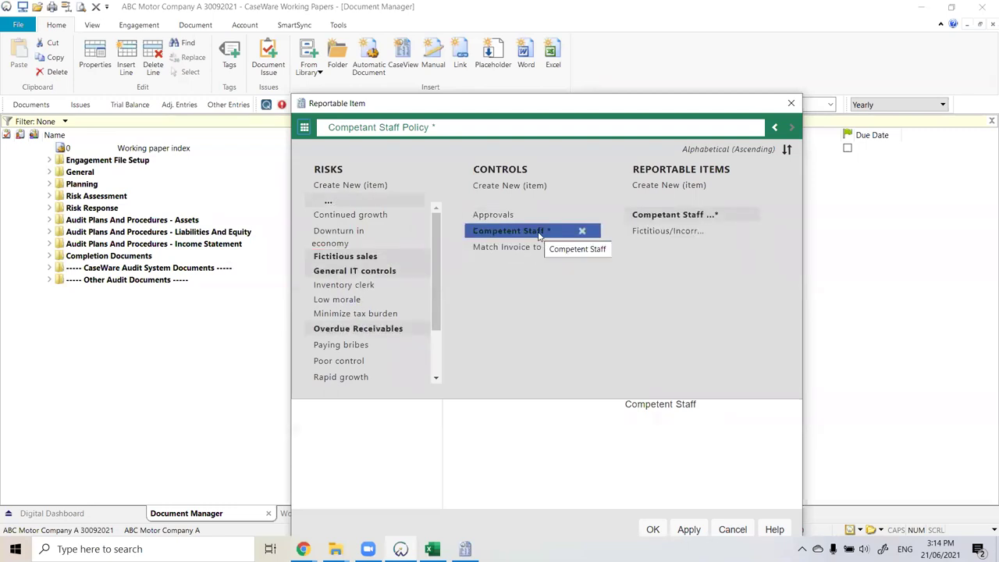
left_click(521, 481)
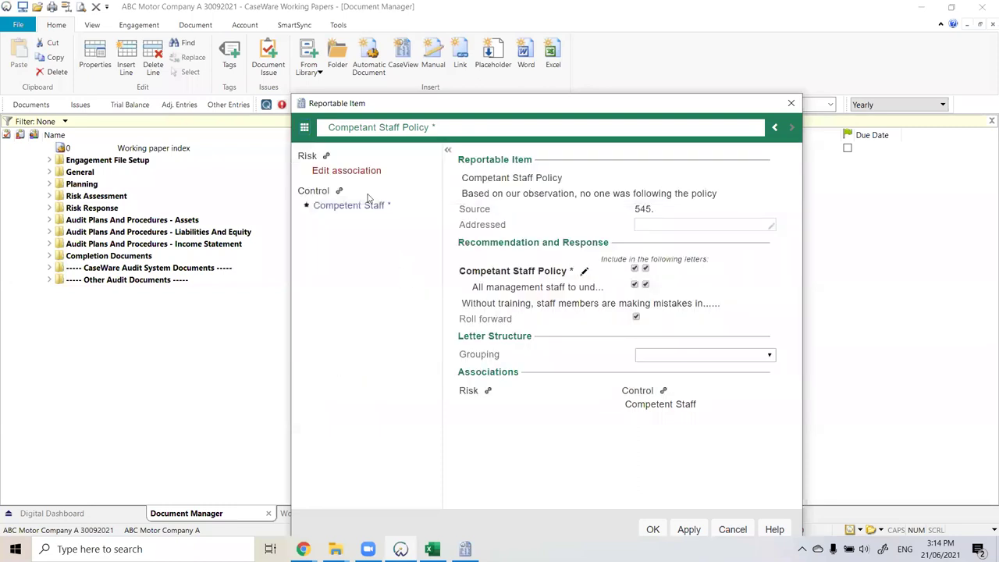
Step: Associate the General IT controls and Overdue Receivables risks with the reportable item
left_click(326, 155)
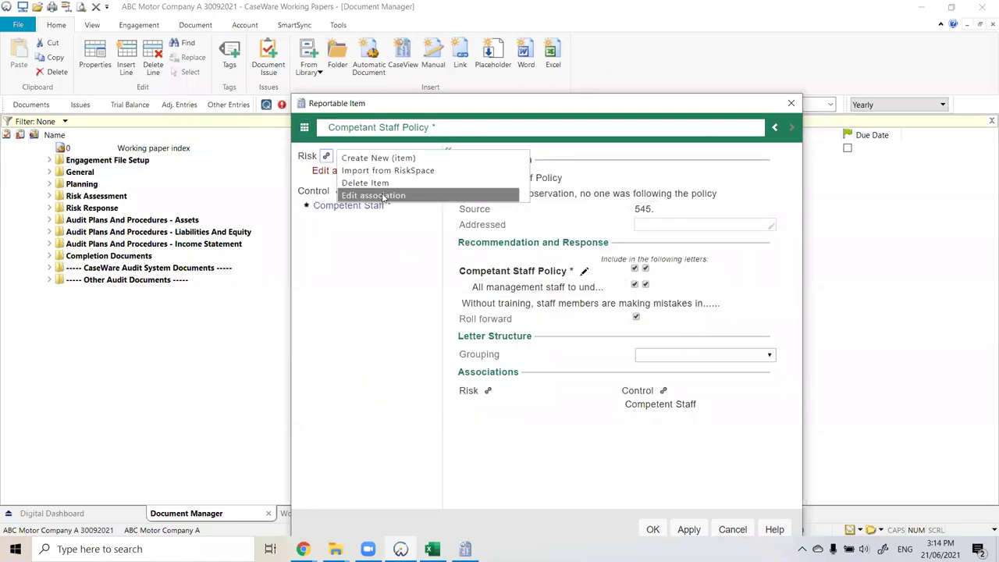
left_click(384, 195)
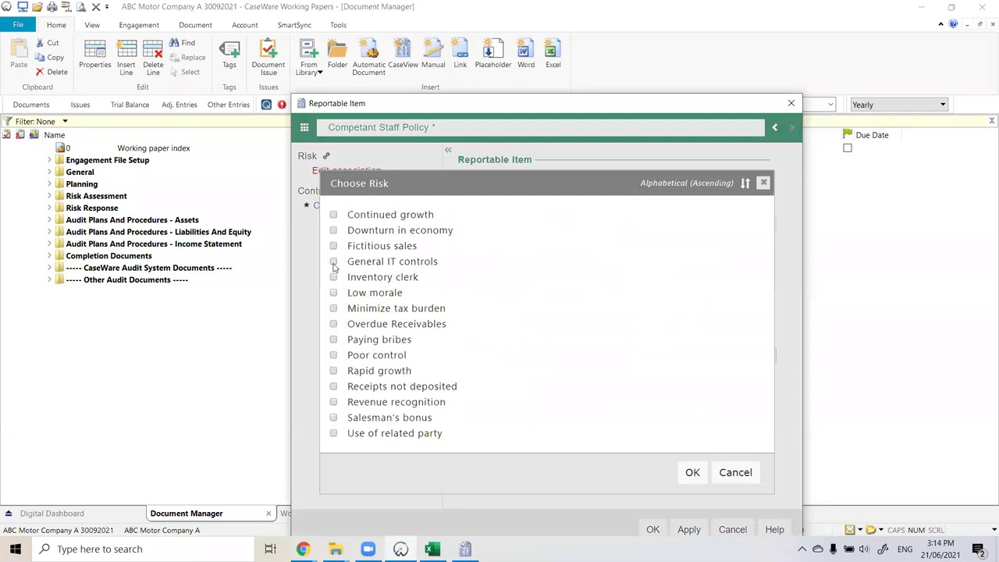
left_click(333, 324)
left_click(692, 472)
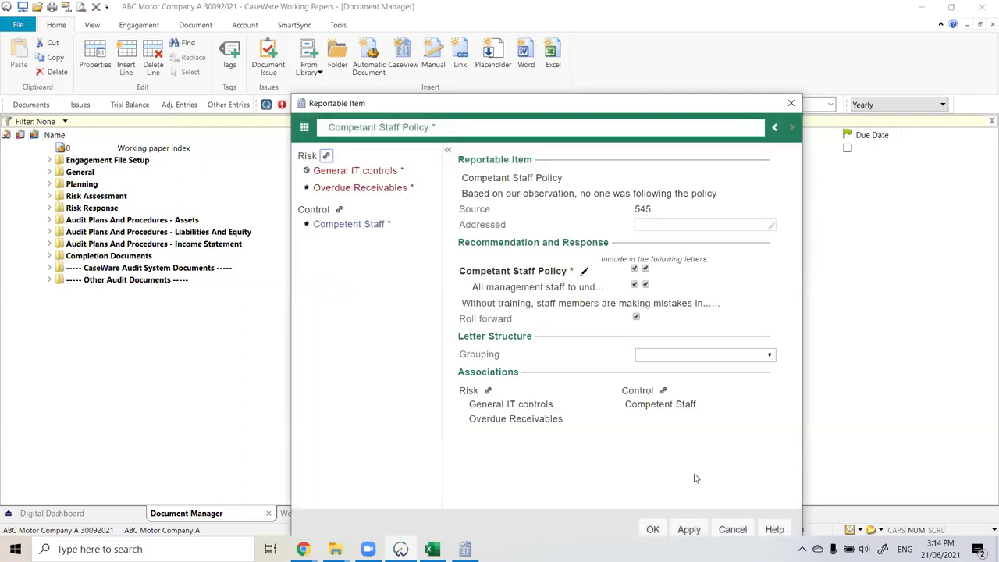
Step: Open the existing Fictitious/Incorrect Sales reportable item from the overview of risks, controls and reportable items
left_click(305, 130)
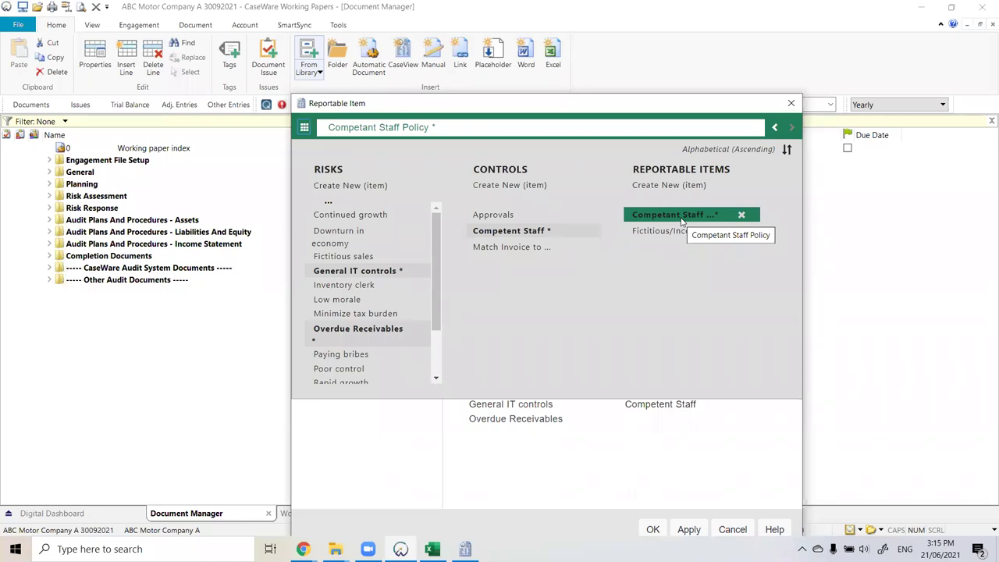
left_click(683, 238)
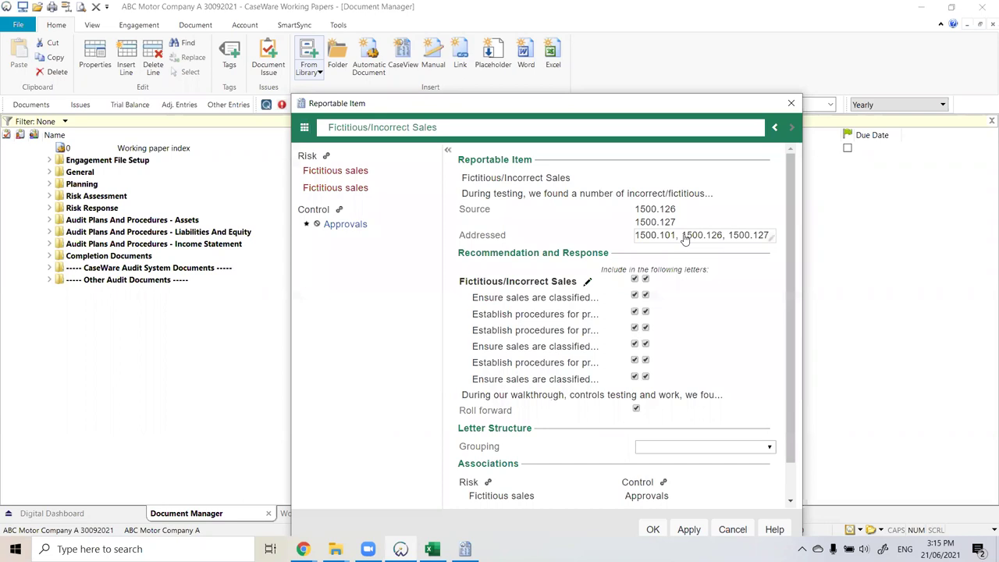
Step: Review the description, source documents and addressed documents of the Fictitious/Incorrect Sales reportable item, leaving the document selections as they are
left_click(595, 200)
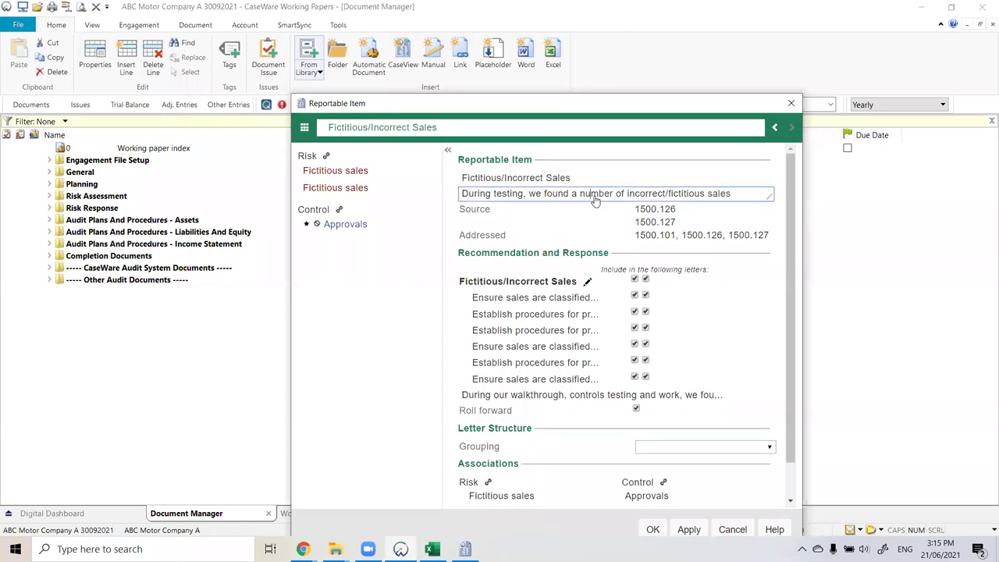
left_click(700, 224)
scroll(506, 394, "down", 2)
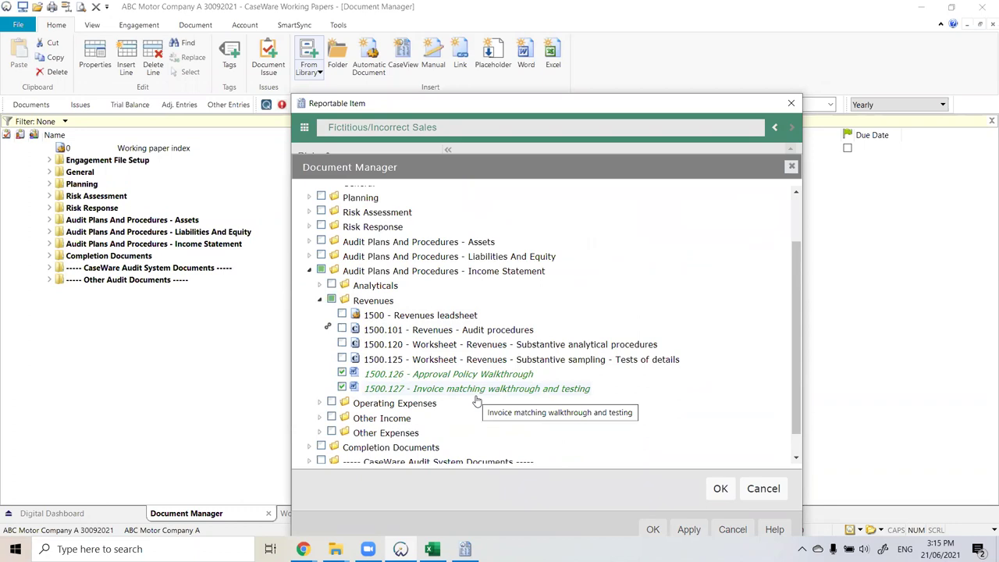
left_click(764, 488)
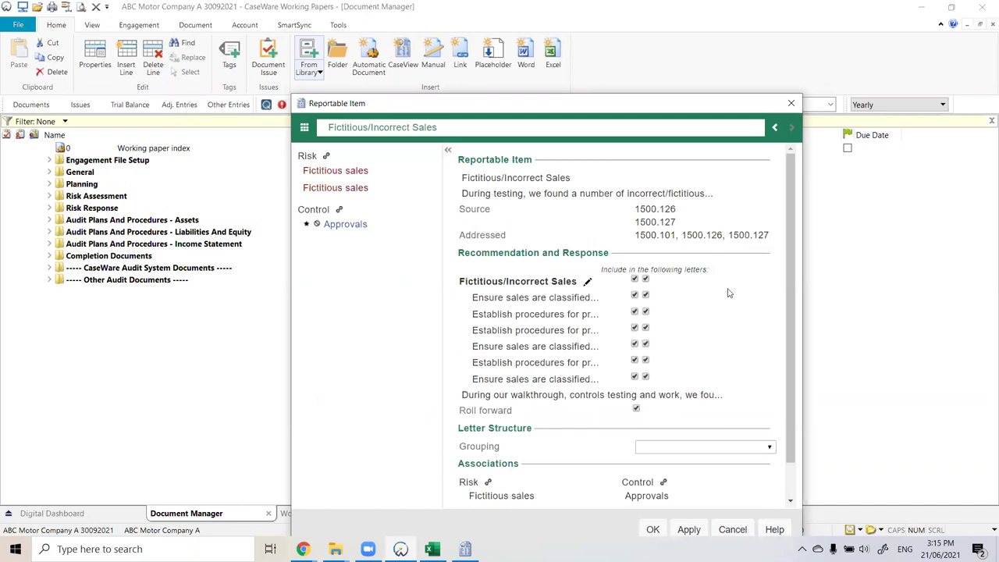
left_click(709, 238)
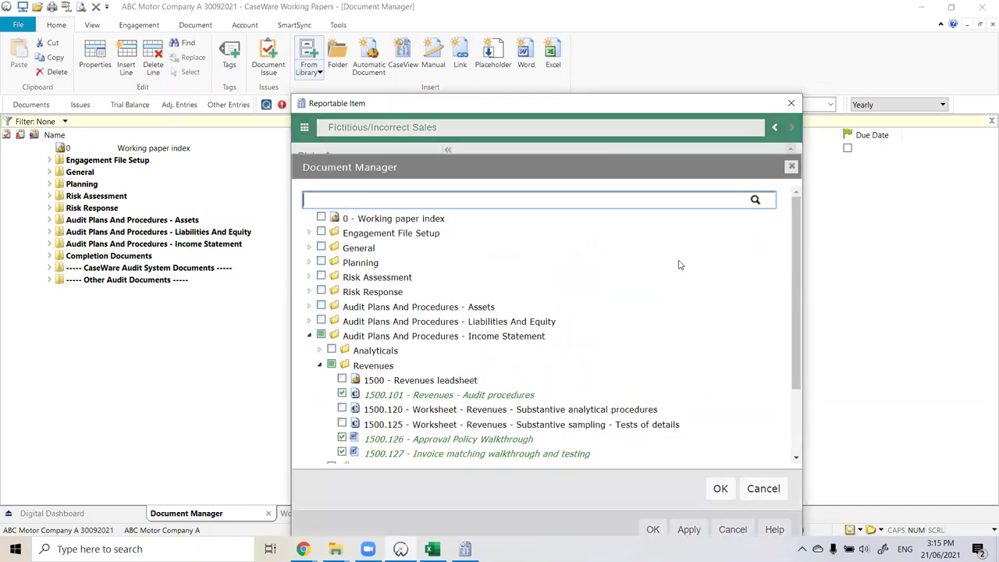
scroll(573, 319, "down", 2)
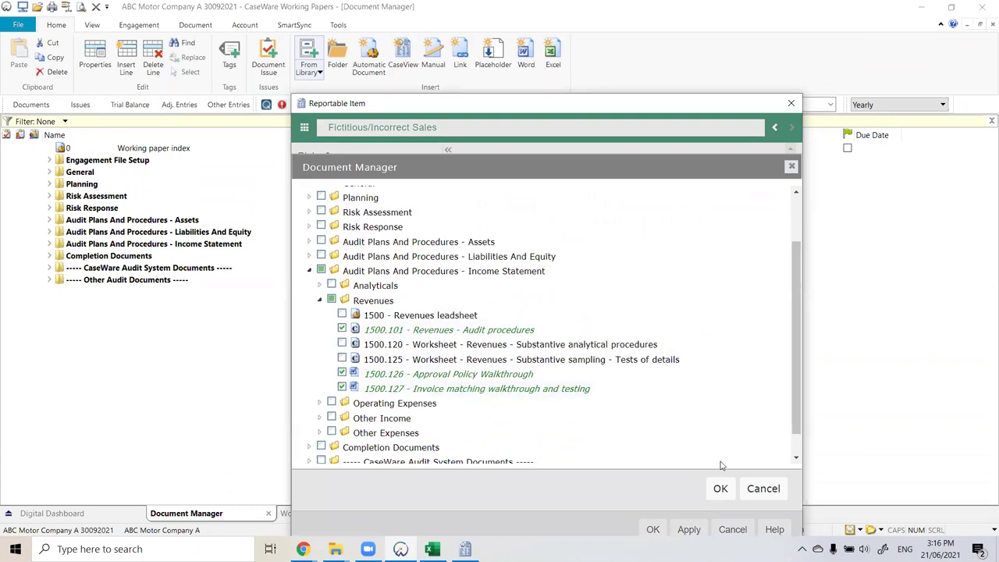
left_click(763, 488)
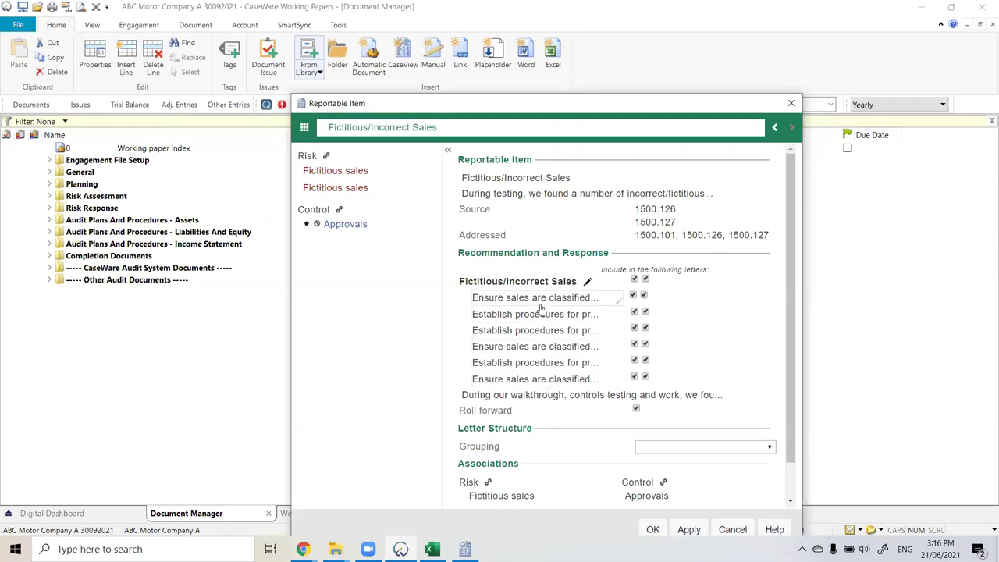
Step: Read the recommendations on classifying and recording sales correctly and on establishing procedures for proper shipping and billing
double_click(573, 301)
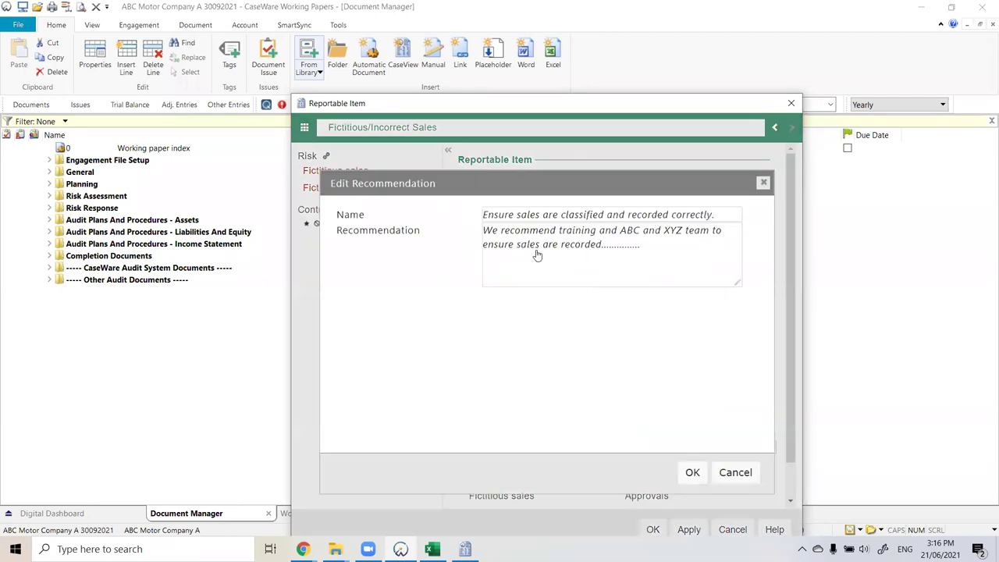
left_click(735, 473)
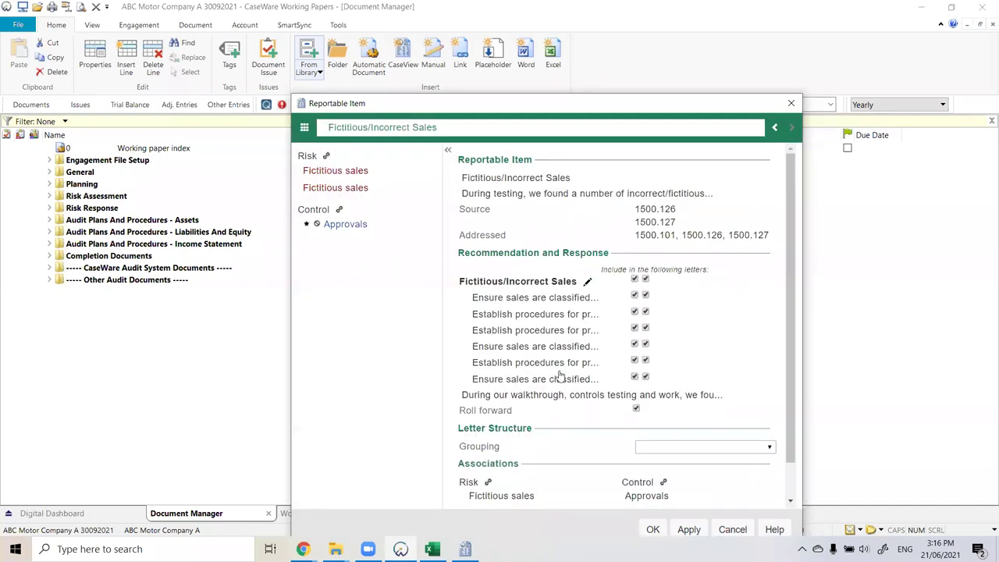
left_click(563, 316)
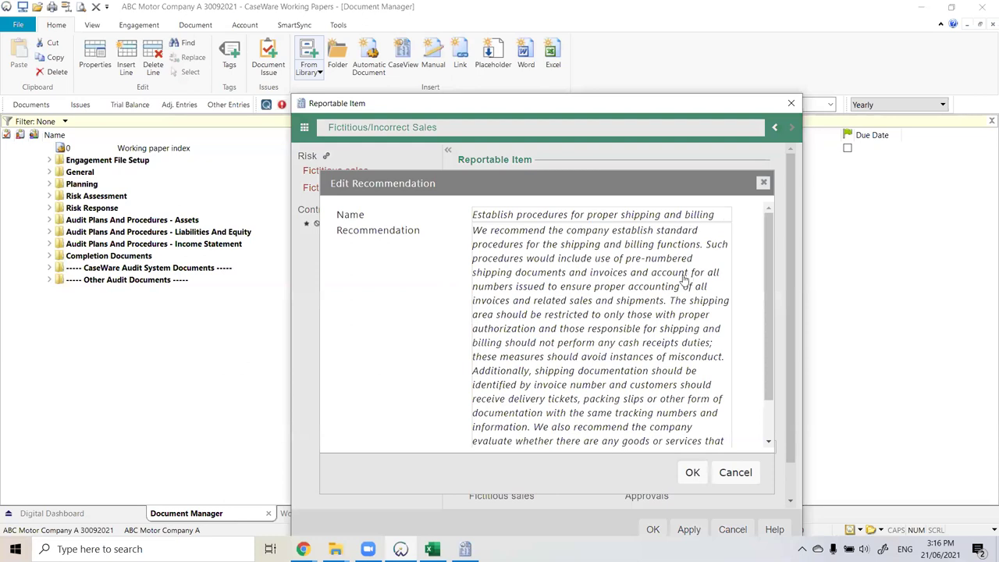
scroll(623, 250, "down", 1)
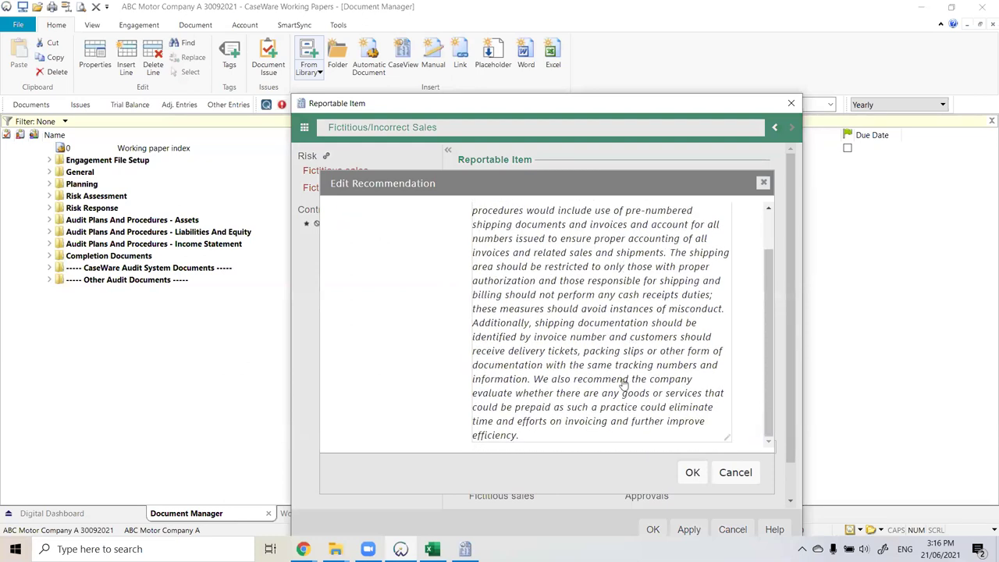
scroll(623, 384, "up", 1)
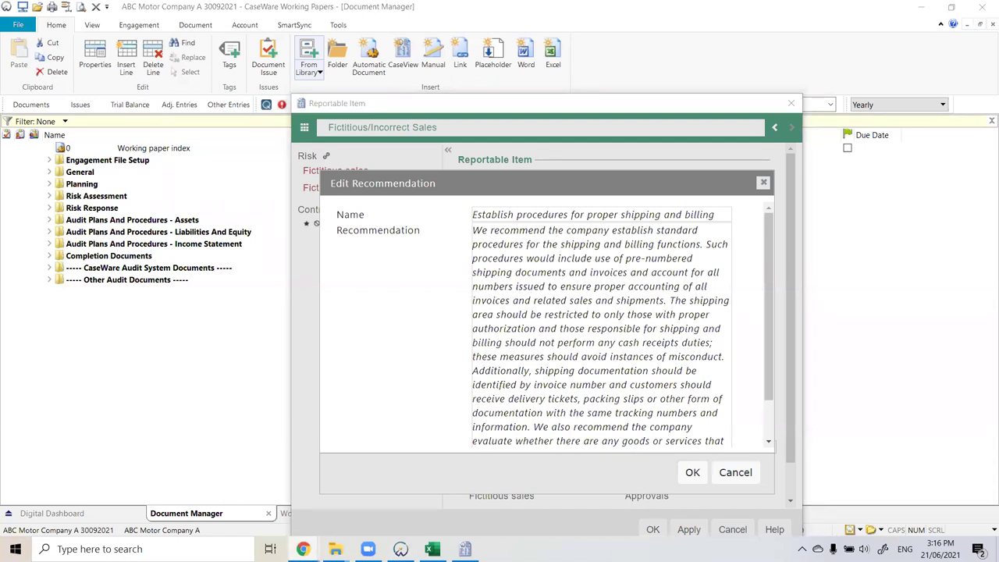
left_click(648, 305)
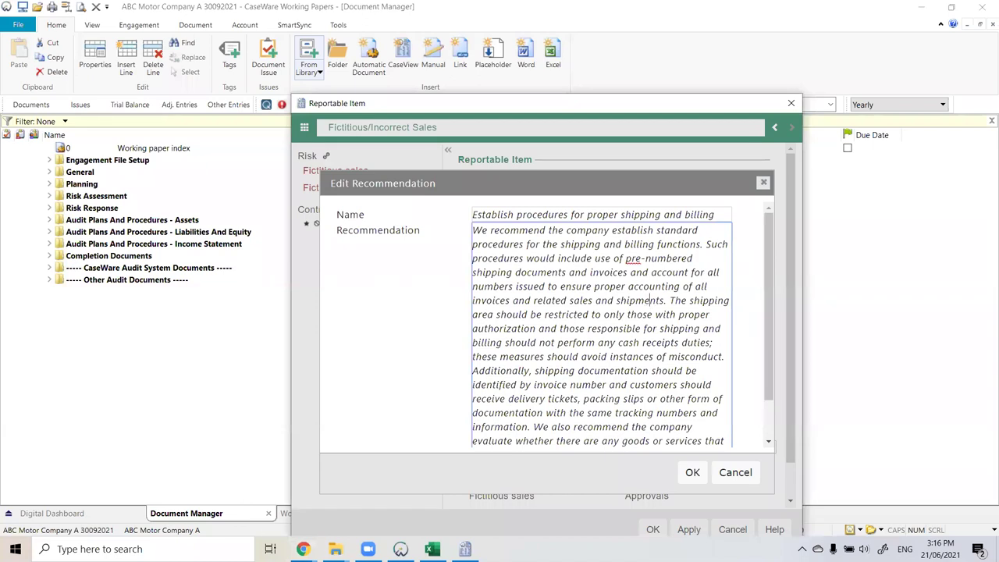
Step: Switch to CaseWare RiskSpace in Chrome and list all management letter points by category with every category expanded
left_click(303, 549)
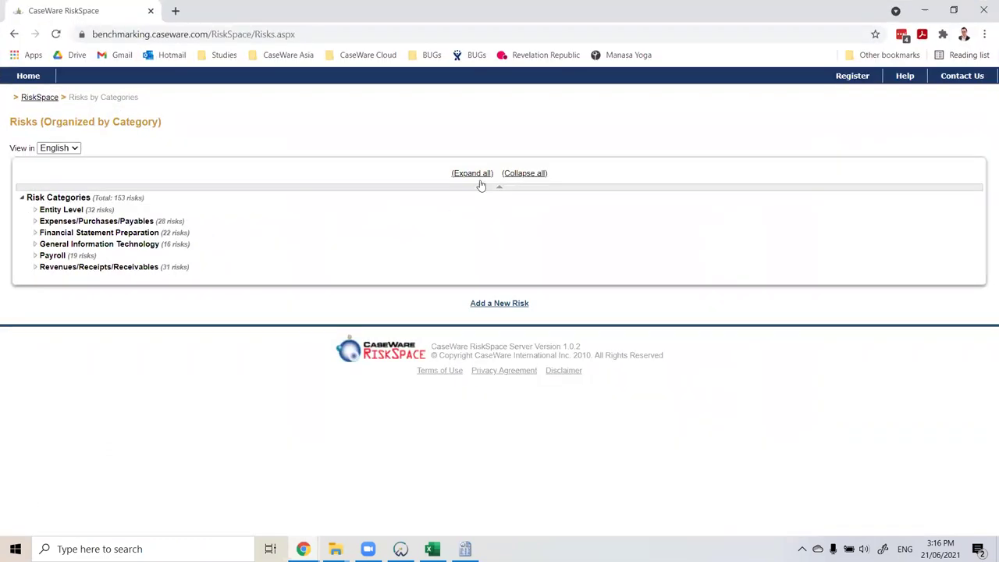
left_click(40, 98)
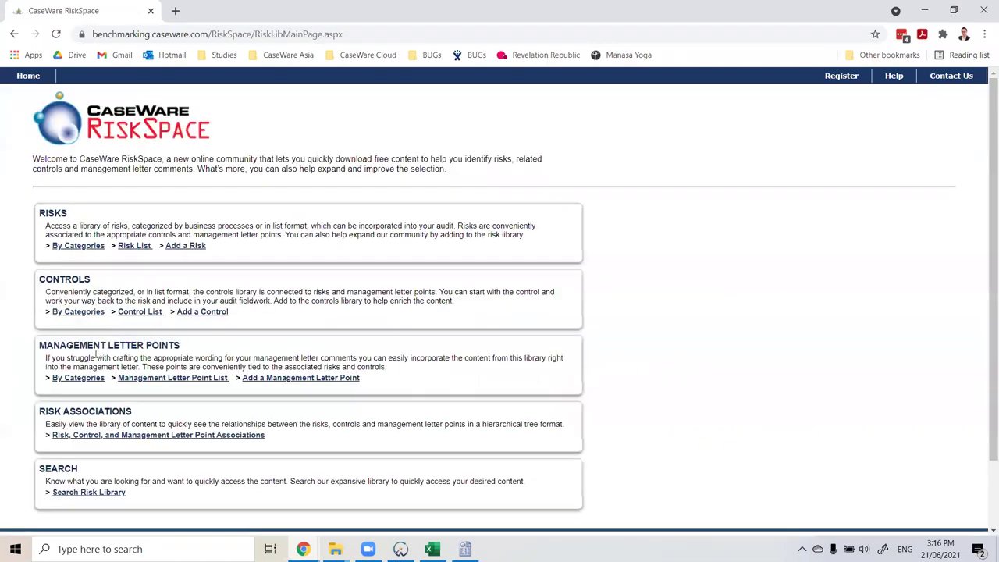
left_click(88, 379)
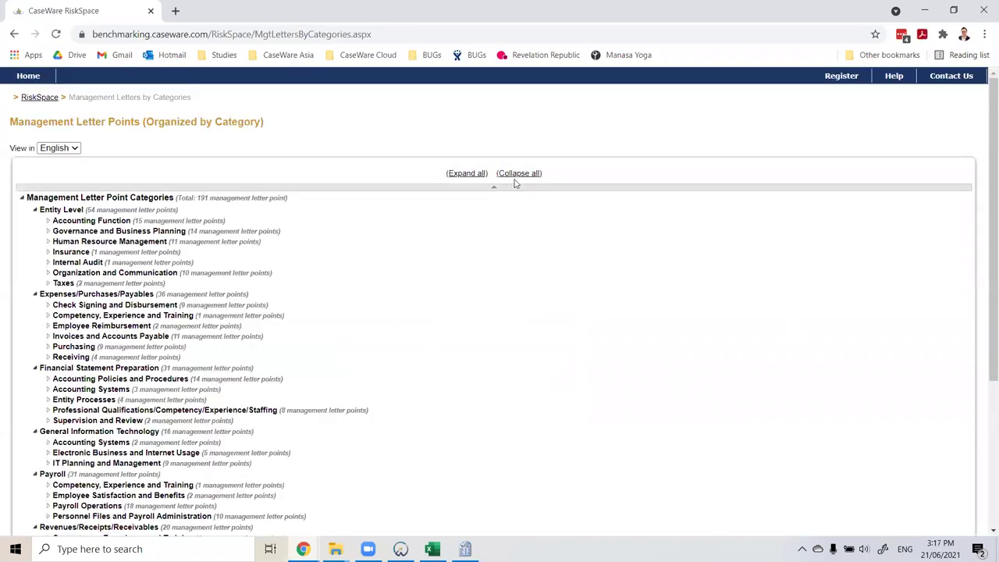
left_click(466, 174)
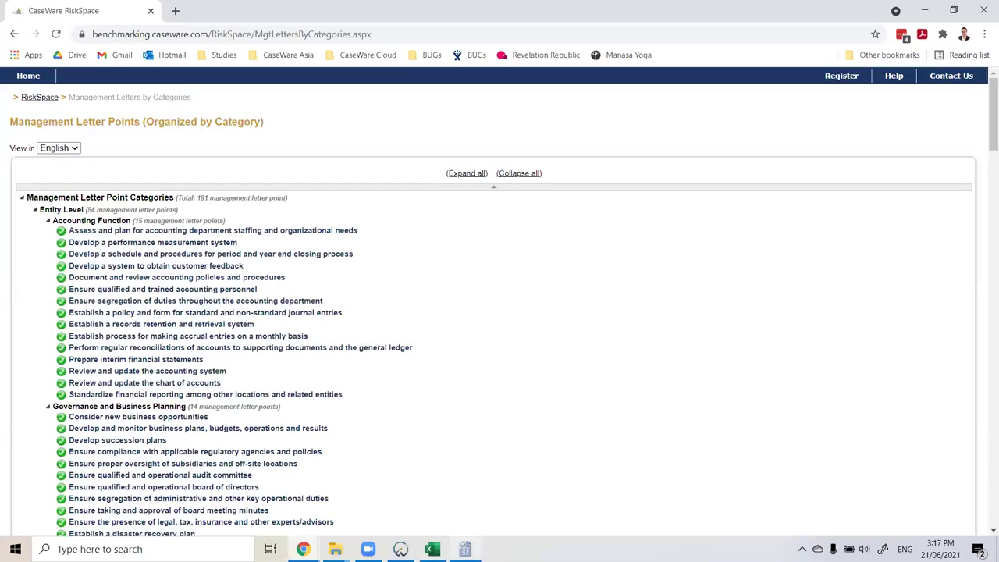
Step: Check the recommendation's name in Working Papers, then search RiskSpace for "billi" and open the matching shipping and billing letter point
left_click(401, 548)
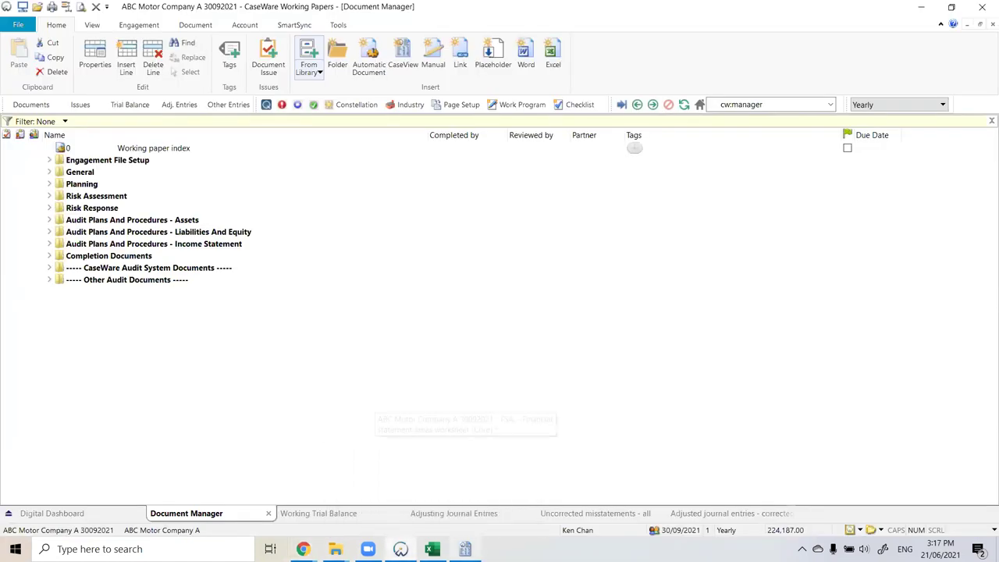
key("alt+Tab")
key("alt+Tab")
key("alt+Tab")
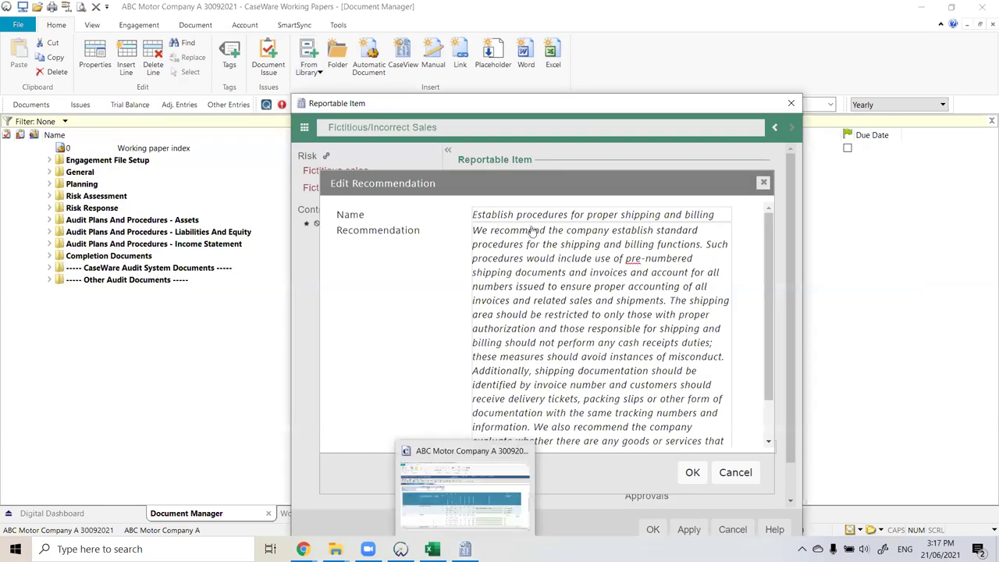
key("alt+Tab")
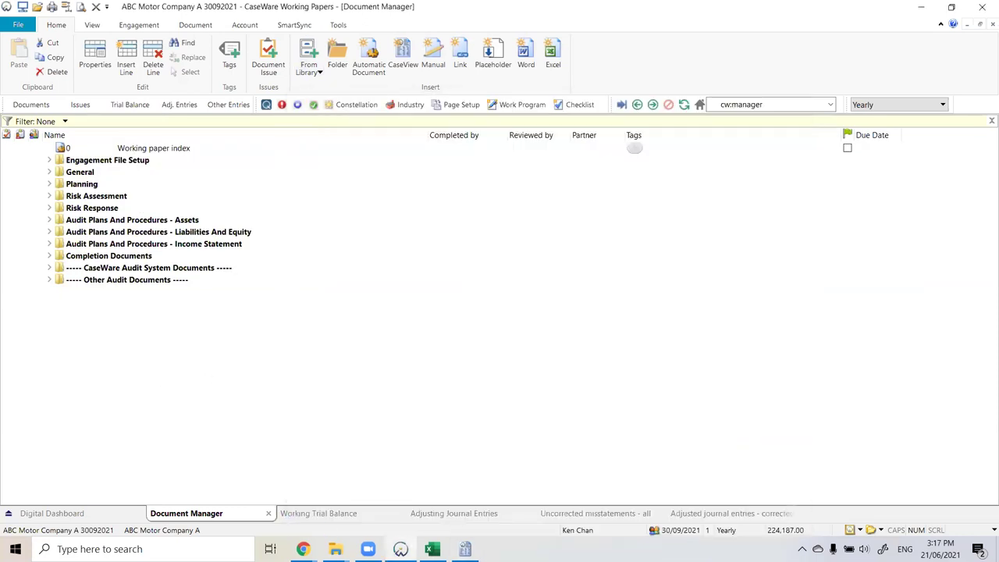
left_click(407, 505)
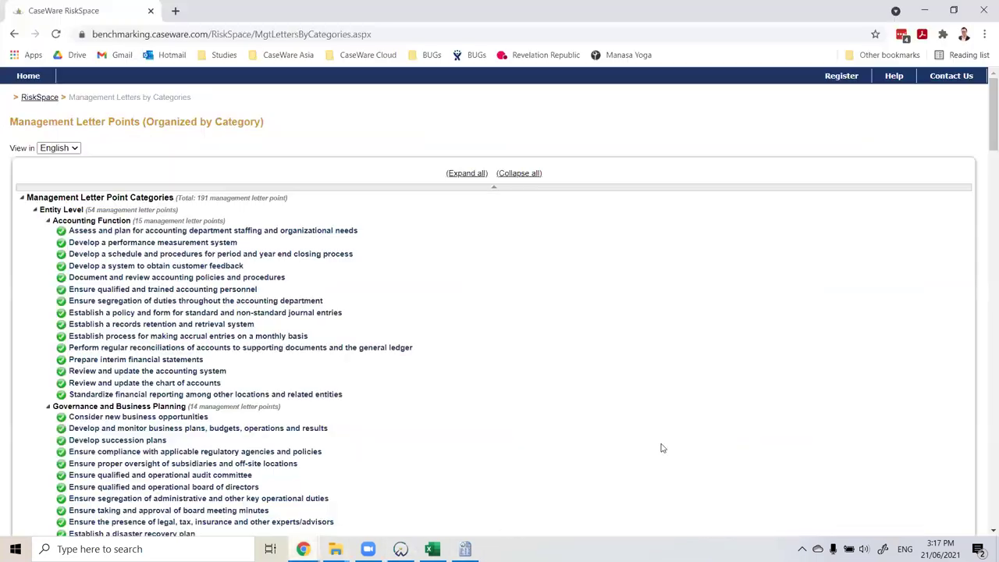
key("ctrl+f")
type("billi")
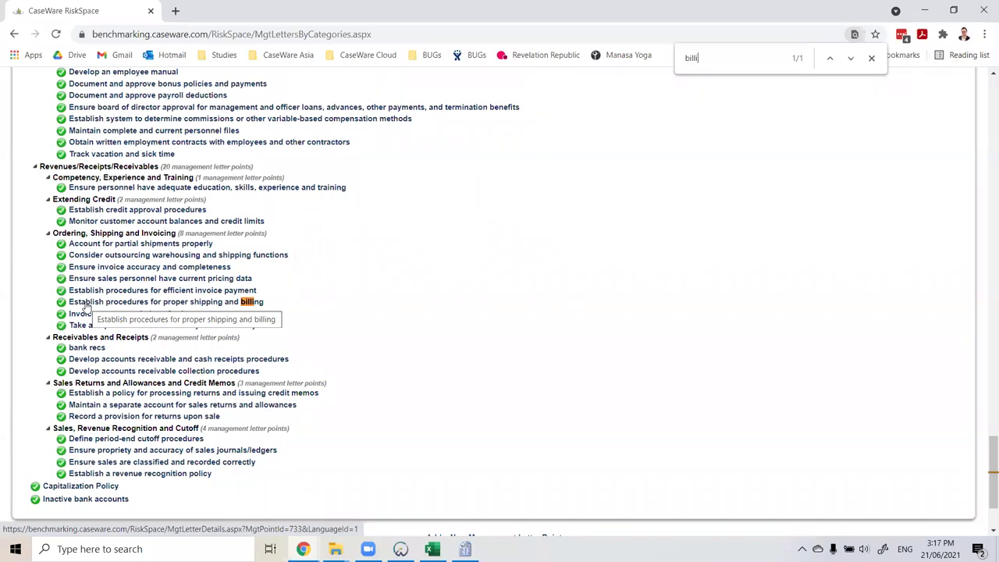
left_click(86, 305)
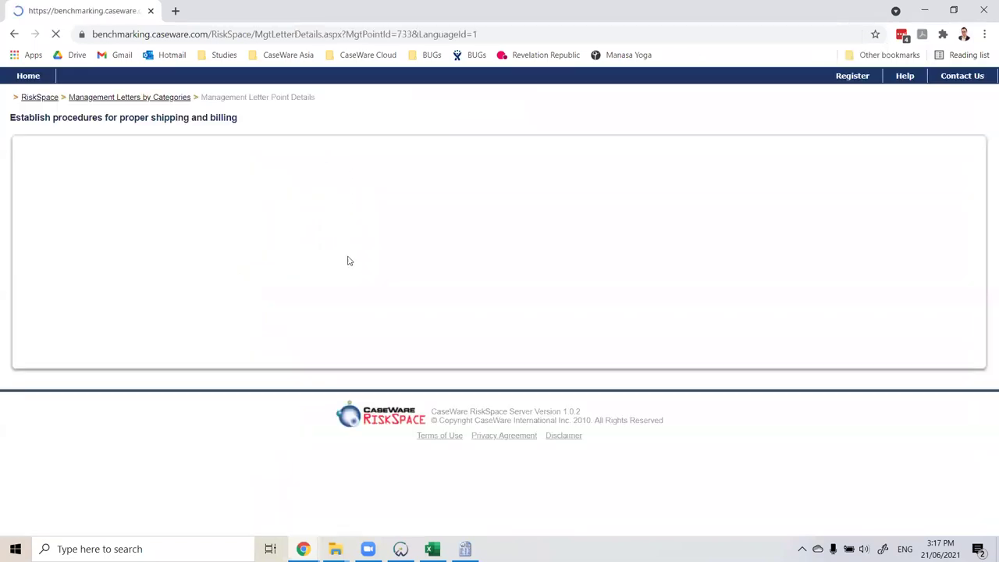
Step: Highlight the letter point's body text in RiskSpace and compare it with the recommendation wording in the reportable item
left_click_drag(32, 221, 507, 252)
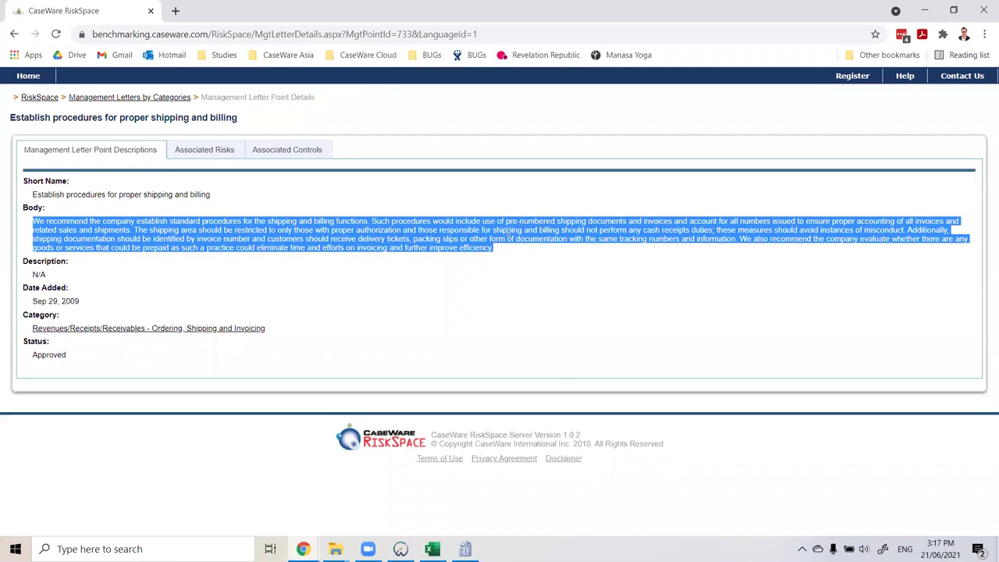
right_click(508, 232)
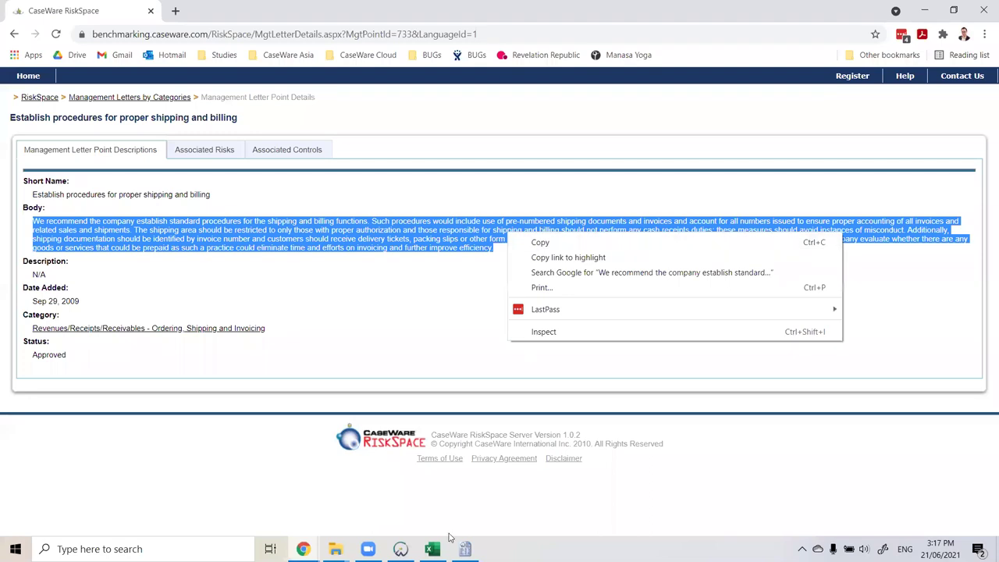
key("alt+Tab")
key("alt+Tab")
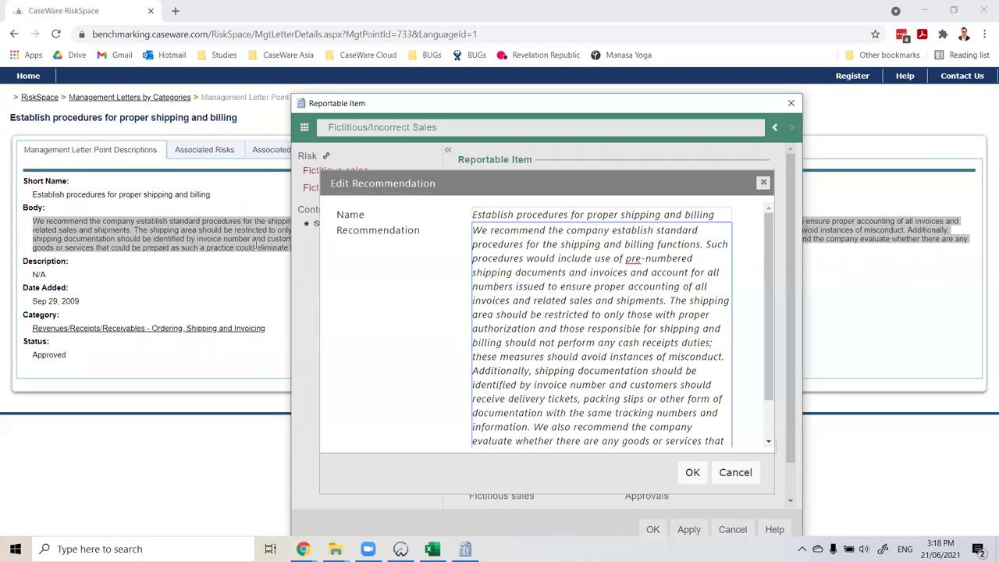
Step: Replace the recommendation text from "Additionally, shipping documentation" onward with "You can edit this recommendation to fit your audit." and accept the edit
scroll(587, 320, "down", 1)
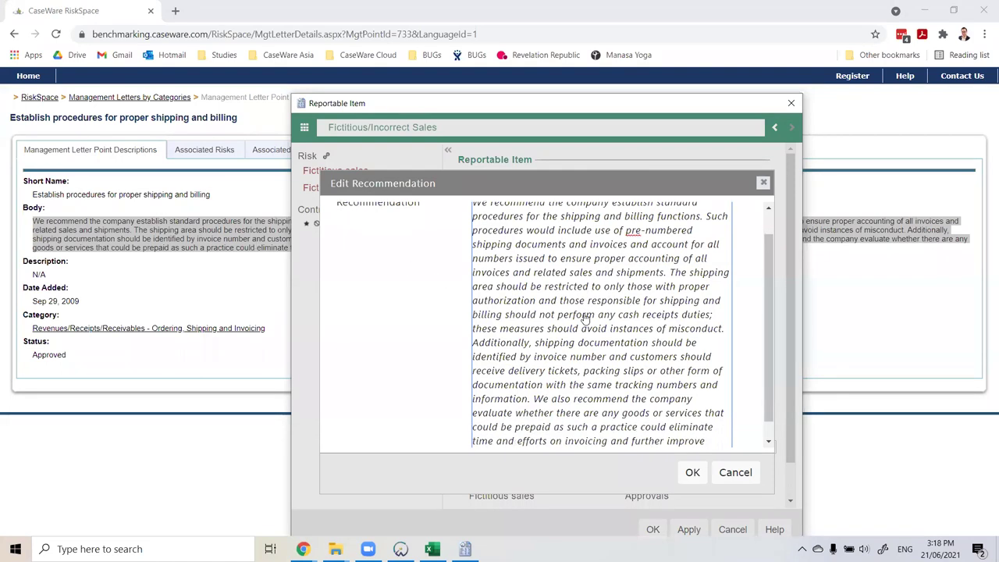
left_click_drag(473, 323, 670, 452)
key("BackSpace")
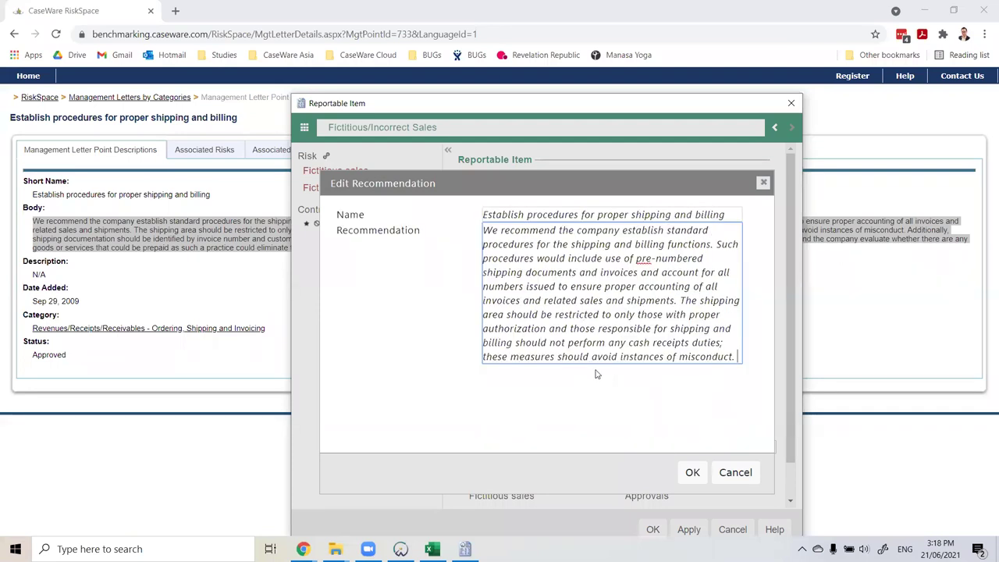
type("Y")
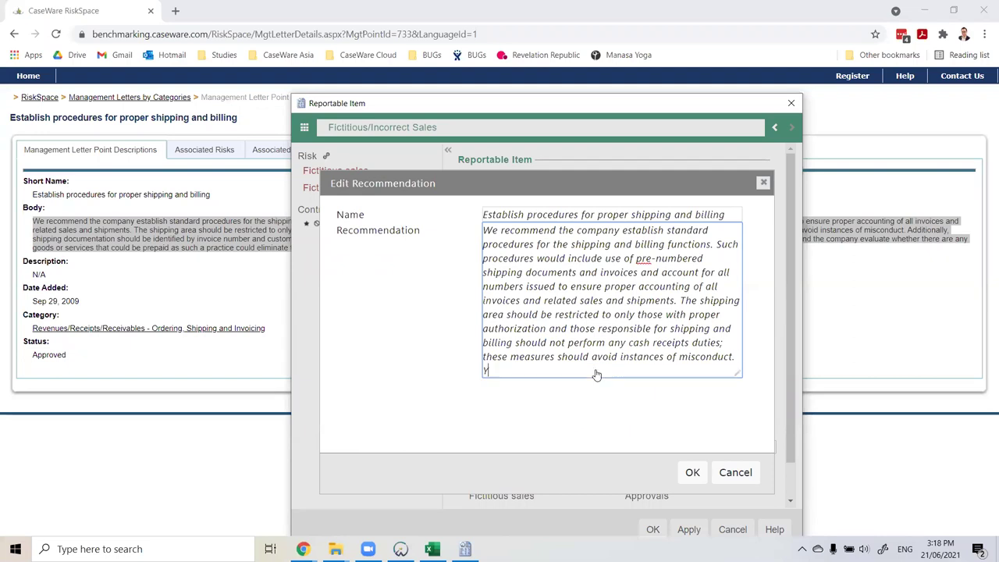
type("ou can edit this reccommendation to fit your a")
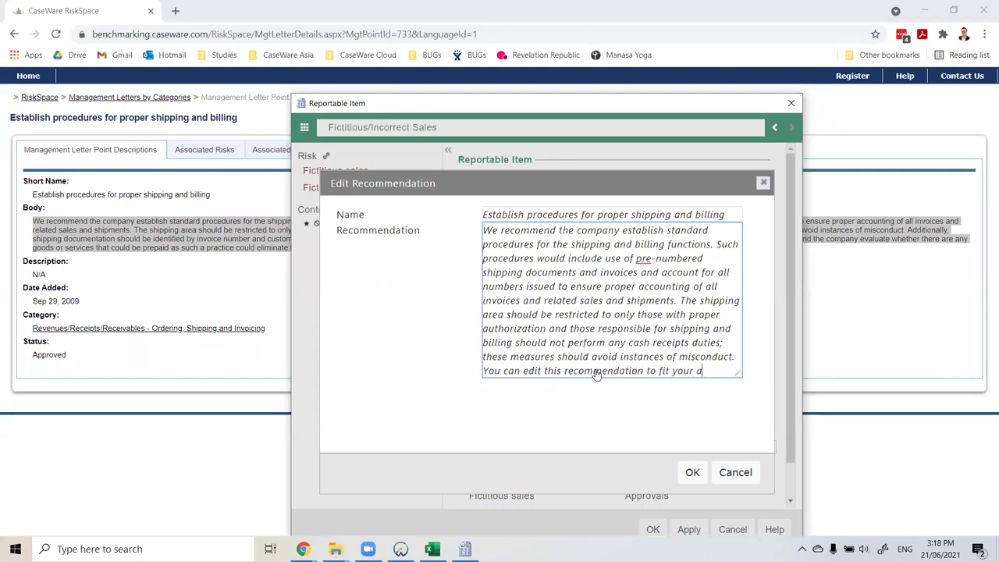
type("udit.")
left_click(692, 473)
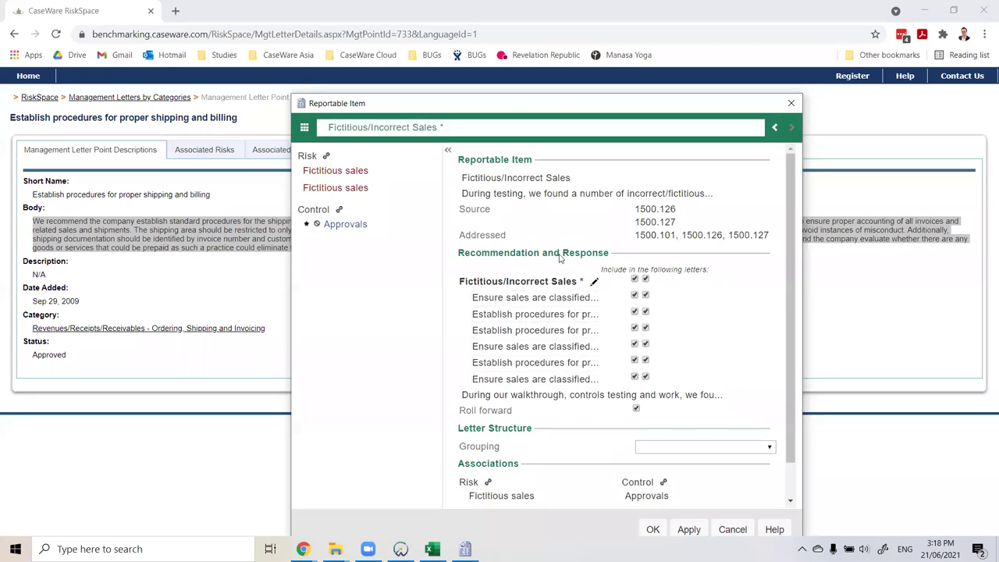
Step: Confirm Fictitious sales as the associated risk of the Fictitious/Incorrect Sales item, and save and close the reportable item
scroll(709, 432, "down", 1)
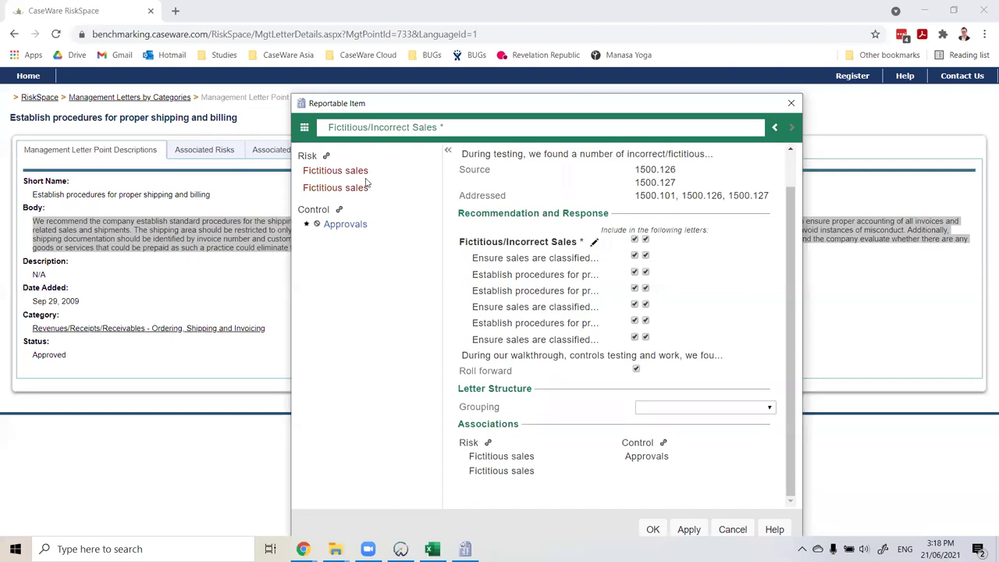
left_click(326, 158)
left_click(391, 197)
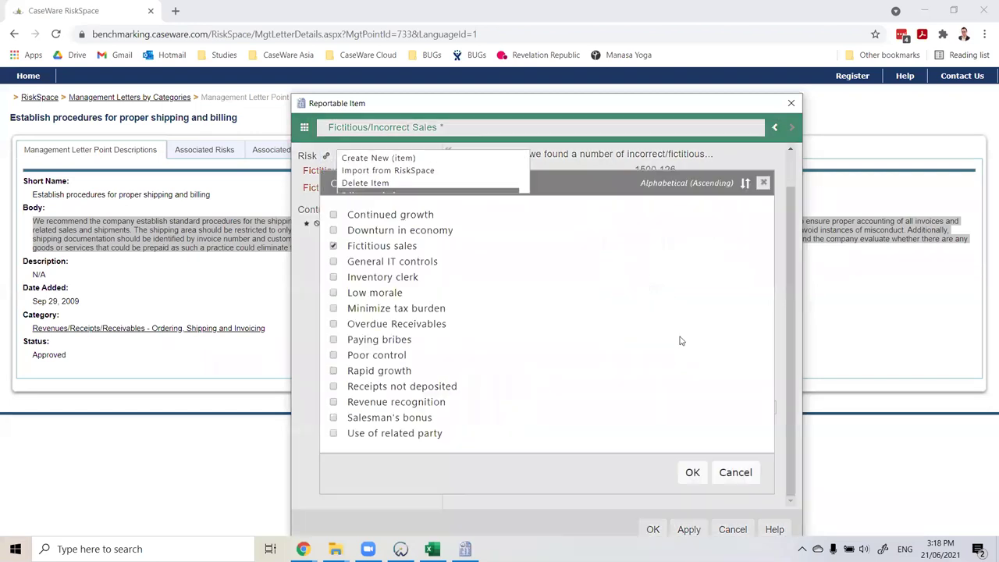
left_click(691, 472)
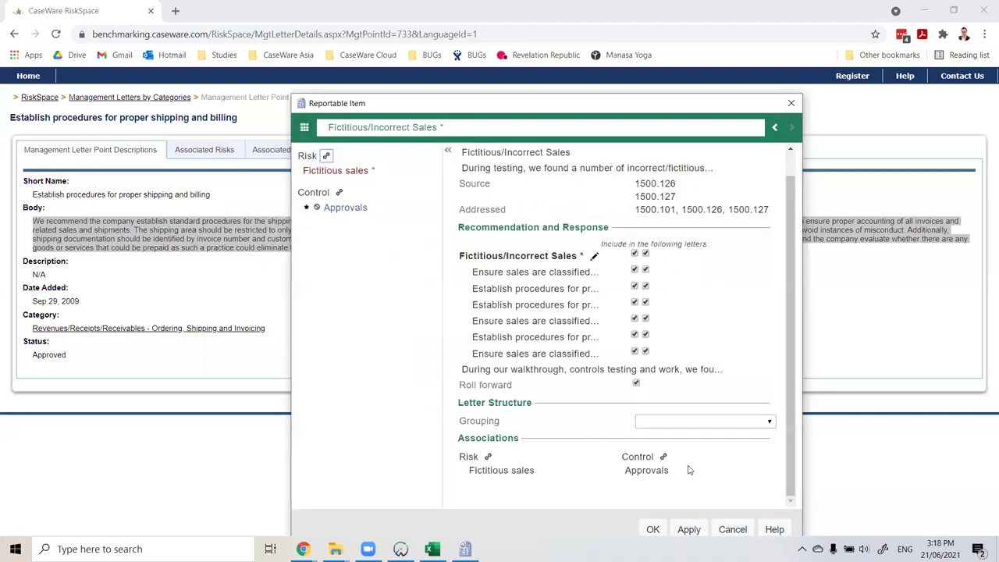
left_click(688, 530)
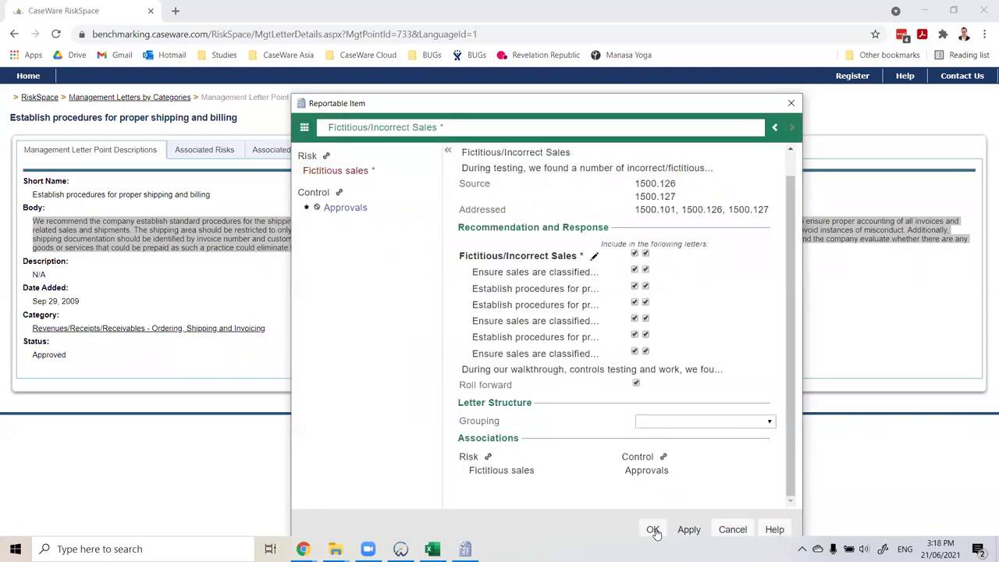
left_click_drag(546, 104, 538, 50)
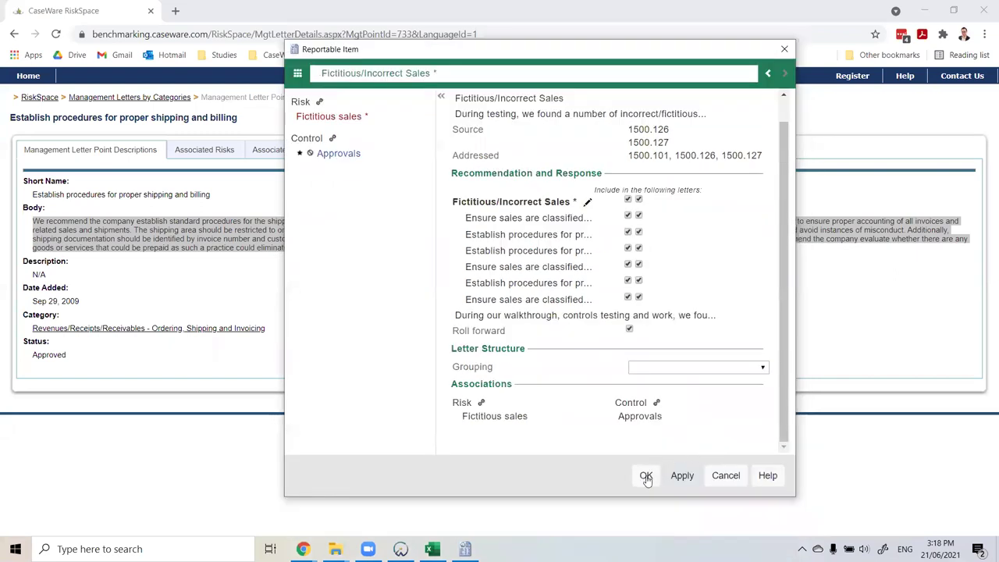
left_click(647, 476)
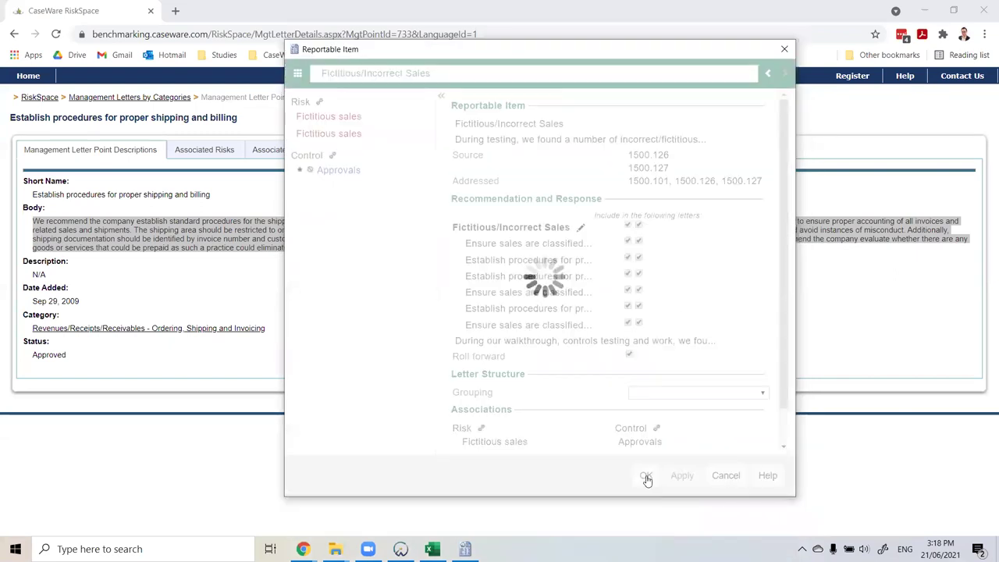
left_click(646, 477)
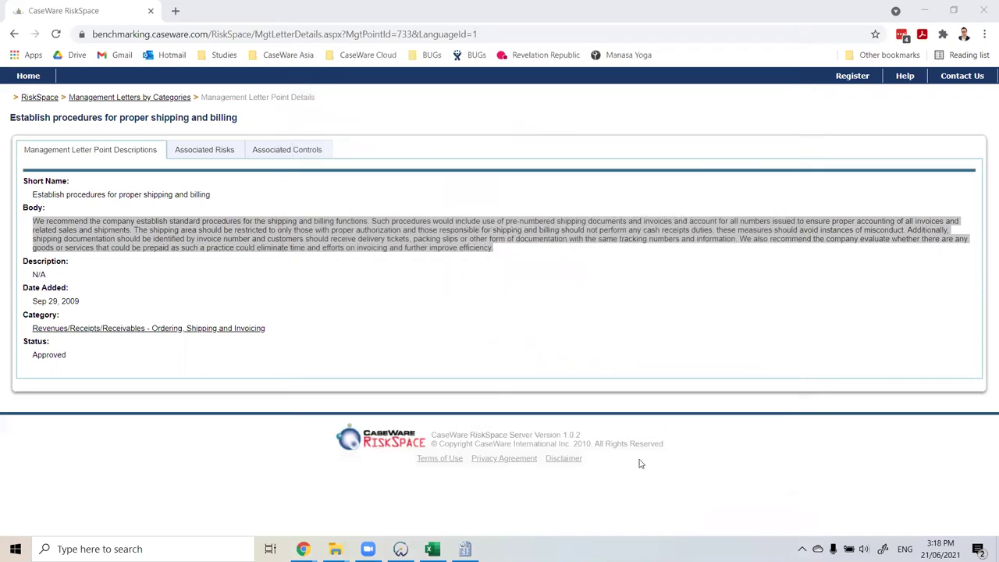
Step: Switch to CaseWare Working Papers and close the blank new reportable item without saving it
key("alt+Tab")
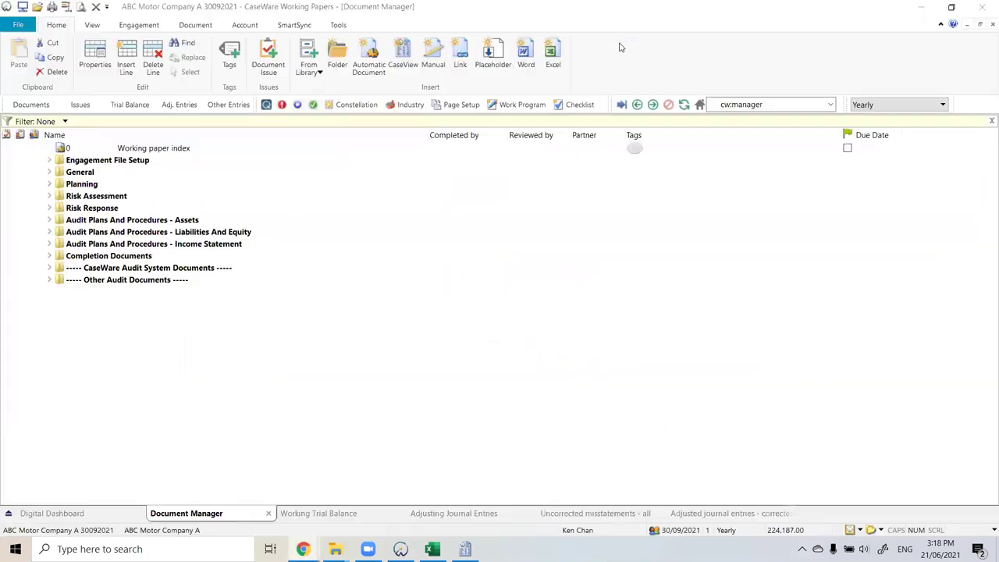
key("alt+Tab")
key("alt+Tab")
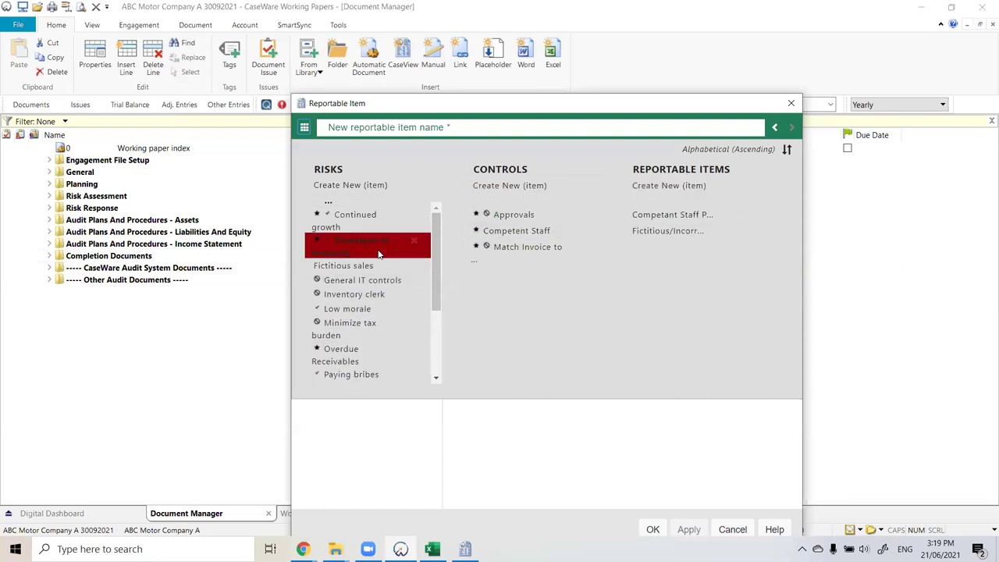
left_click(791, 103)
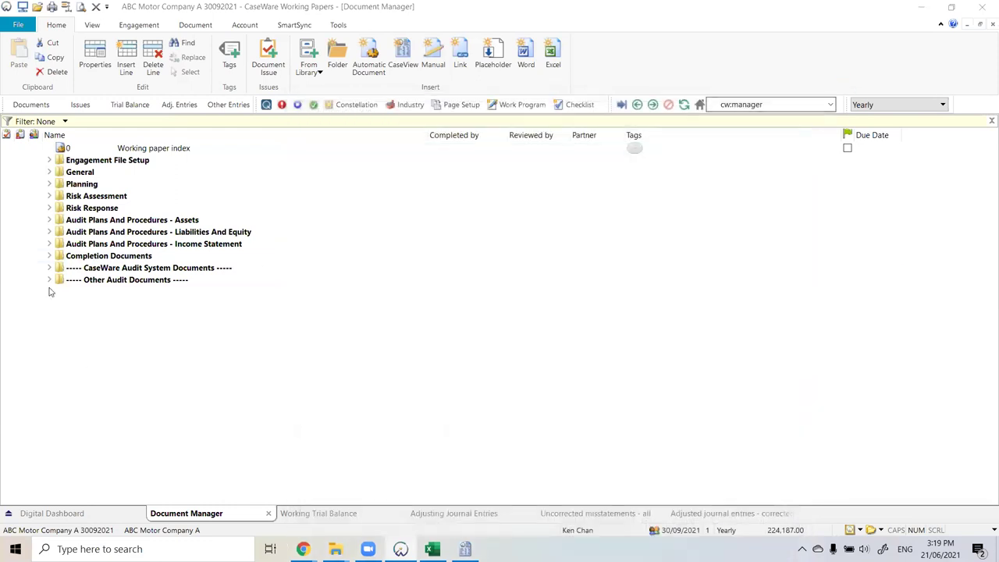
Step: Open document 360, Management letter report, from Reports to Those Charged with Governance within the Completion Documents
left_click(48, 257)
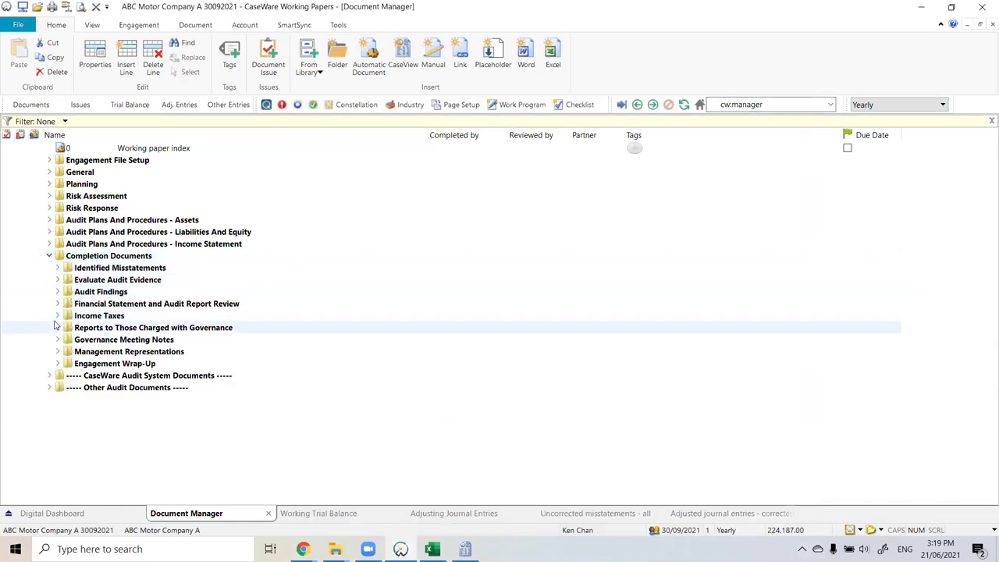
left_click(57, 327)
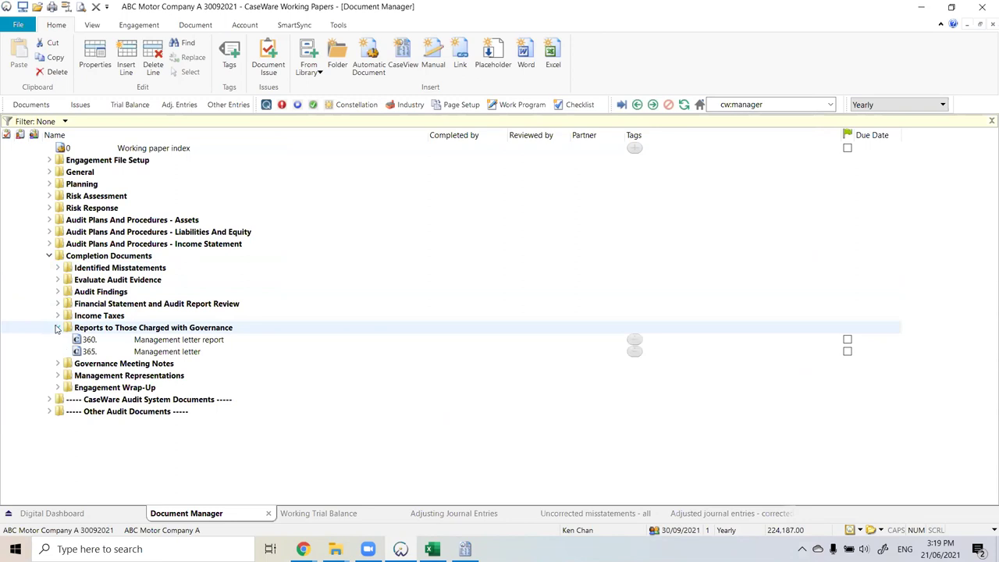
double_click(108, 343)
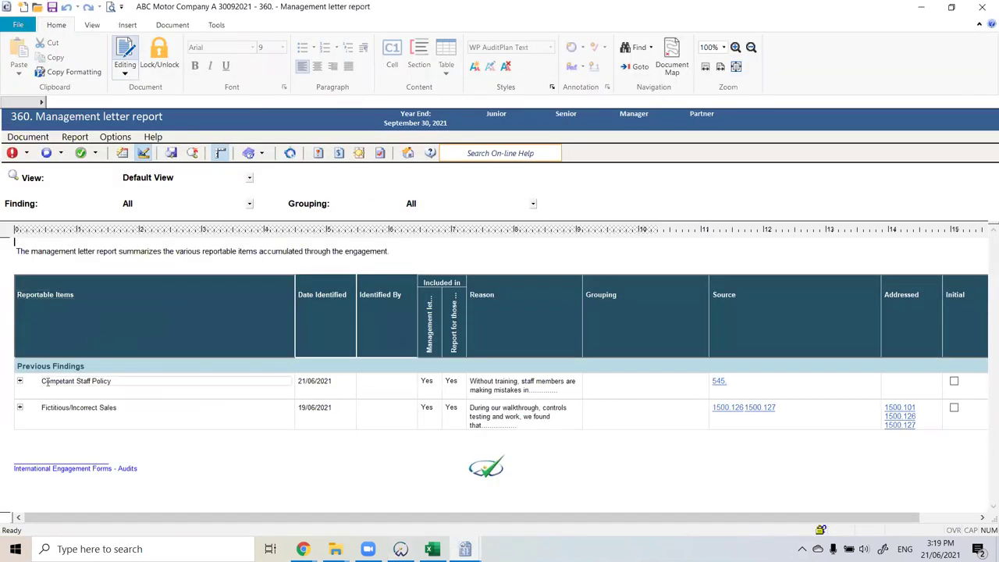
Step: Expand the Competant Staff Policy and Fictitious/Incorrect Sales items and review their risks, controls, recommendations, reasons and sources
left_click(19, 381)
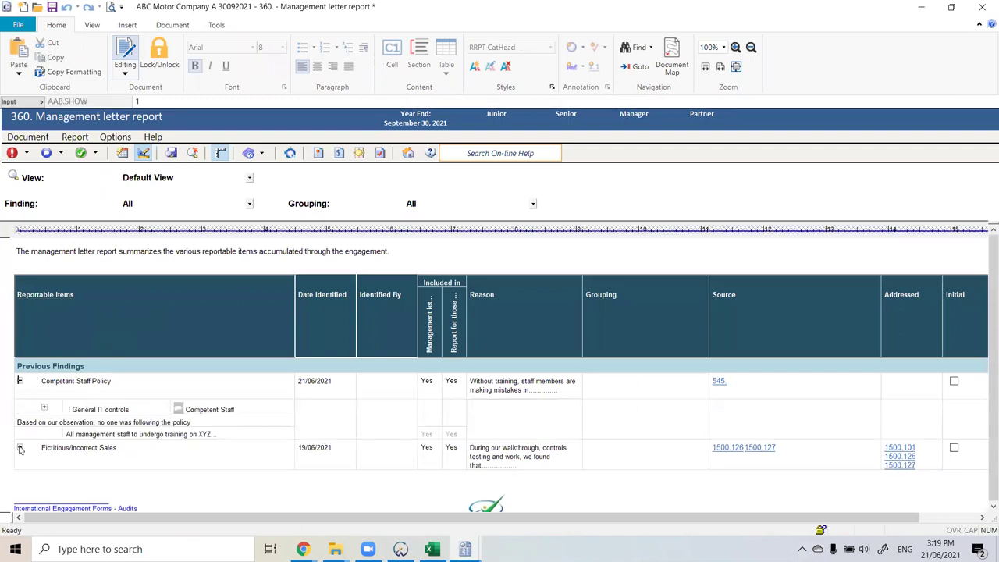
left_click(20, 449)
scroll(190, 424, "down", 1)
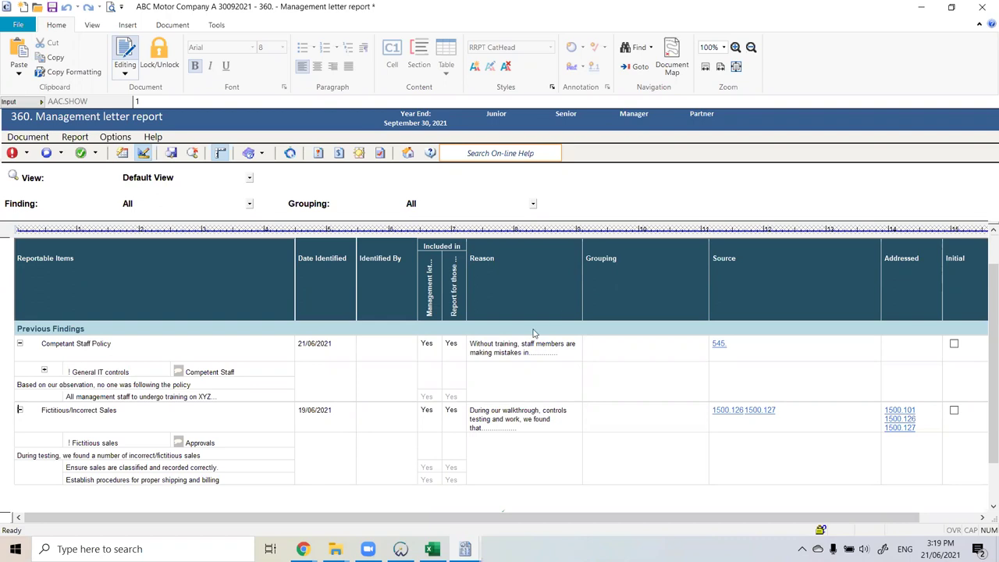
scroll(615, 346, "down", 1)
scroll(207, 331, "up", 2)
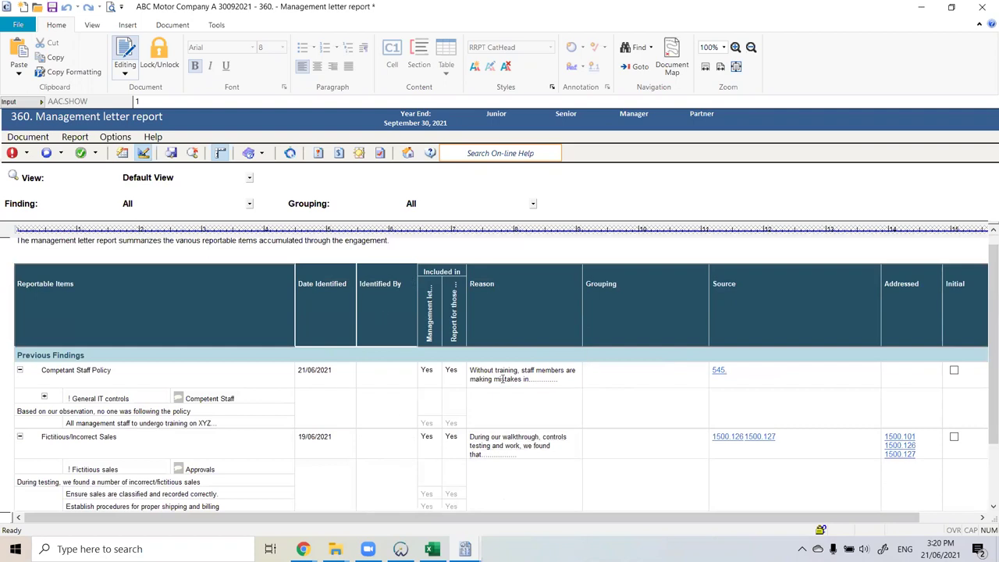
scroll(611, 358, "right", 1)
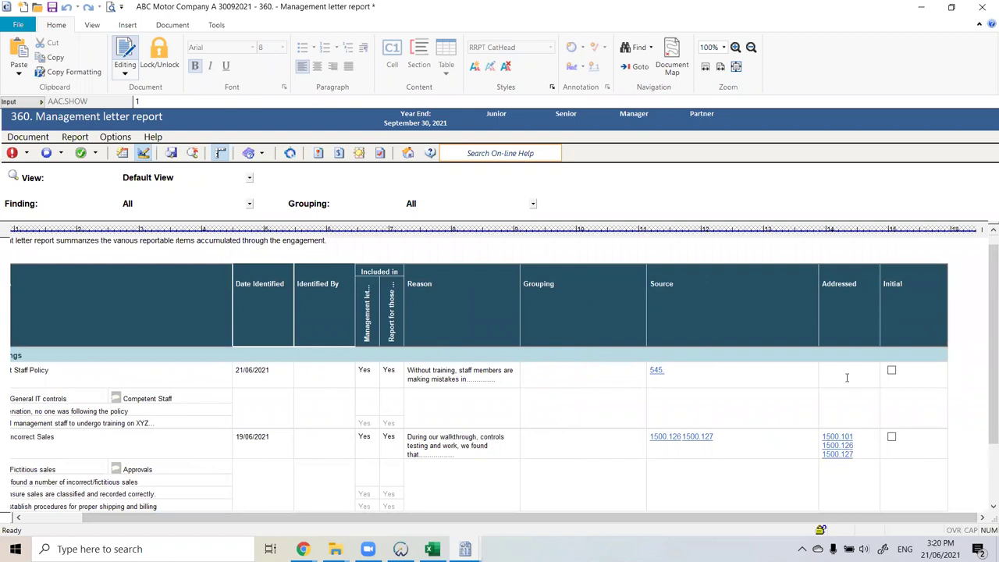
Step: Initial both the Competant Staff Policy and Fictitious/Incorrect Sales items in the report, and return to the Document Manager
left_click(892, 372)
left_click(892, 437)
scroll(896, 441, "down", 1)
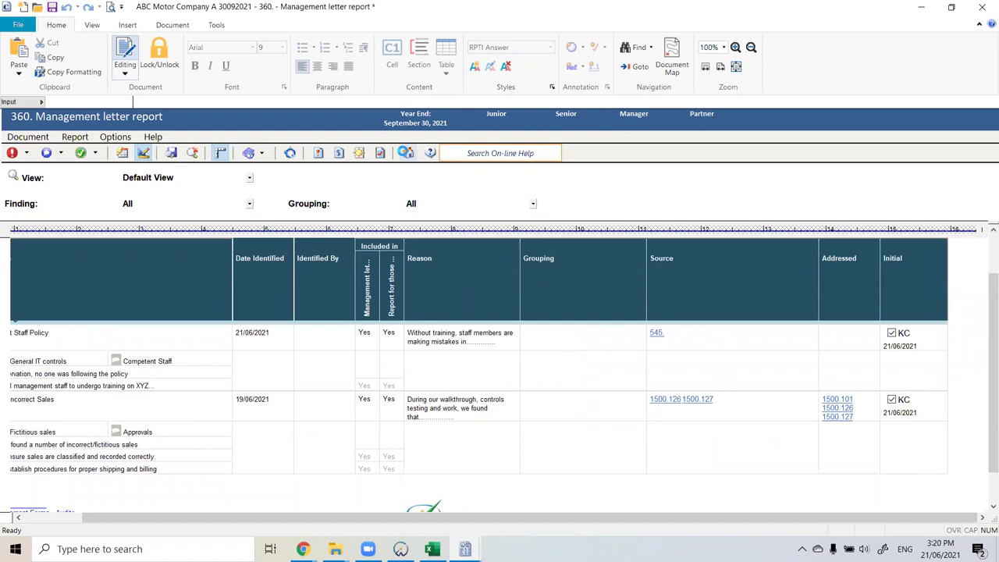
left_click(406, 153)
left_click(487, 333)
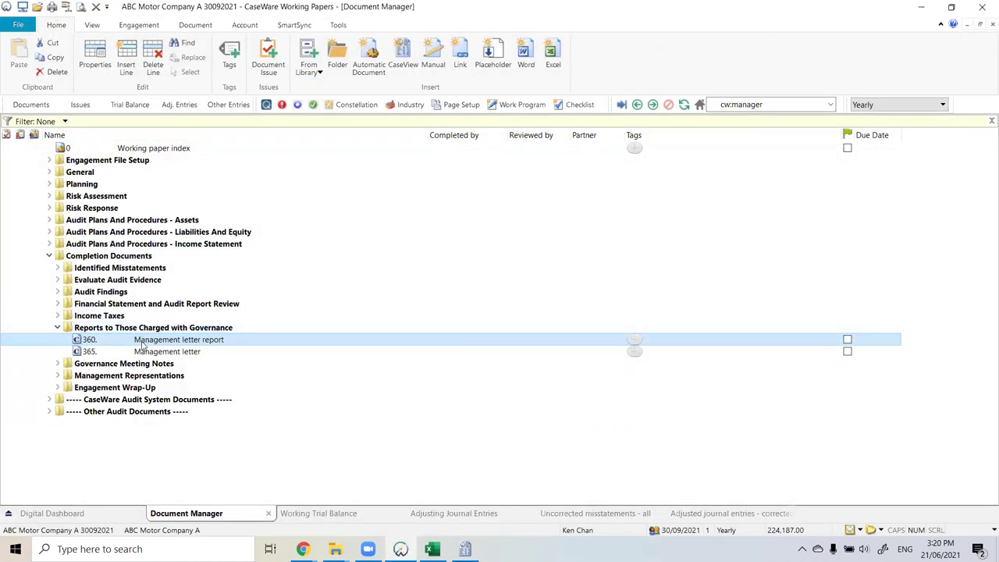
Step: Open document 365, Management letter, and read through its address block and introductory paragraphs
left_click(145, 353)
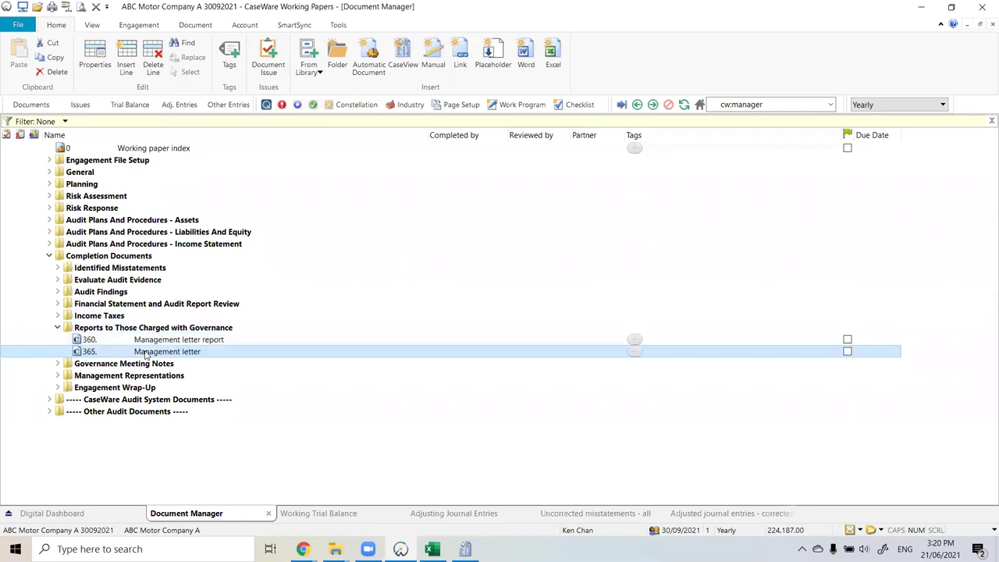
double_click(145, 352)
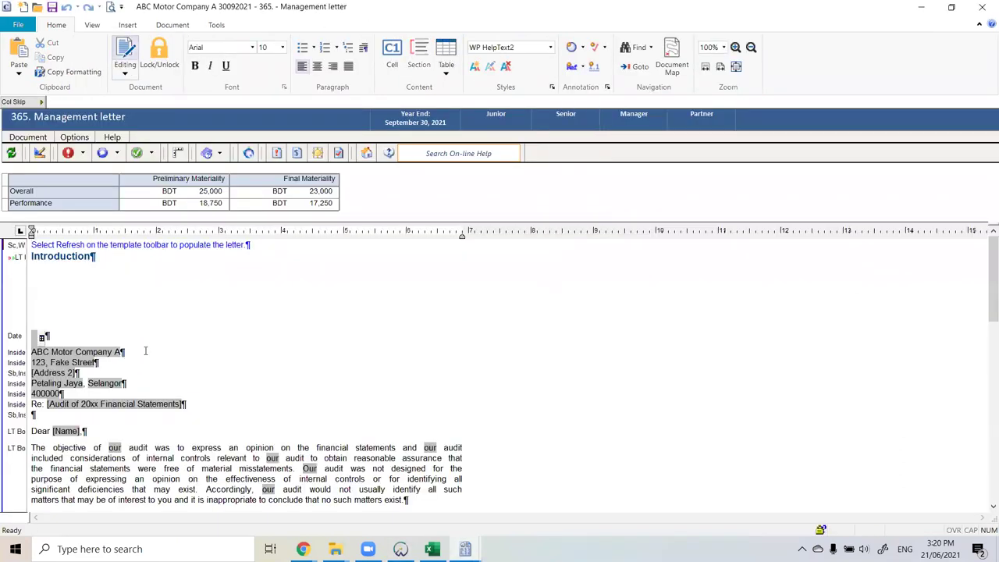
scroll(199, 360, "down", 3)
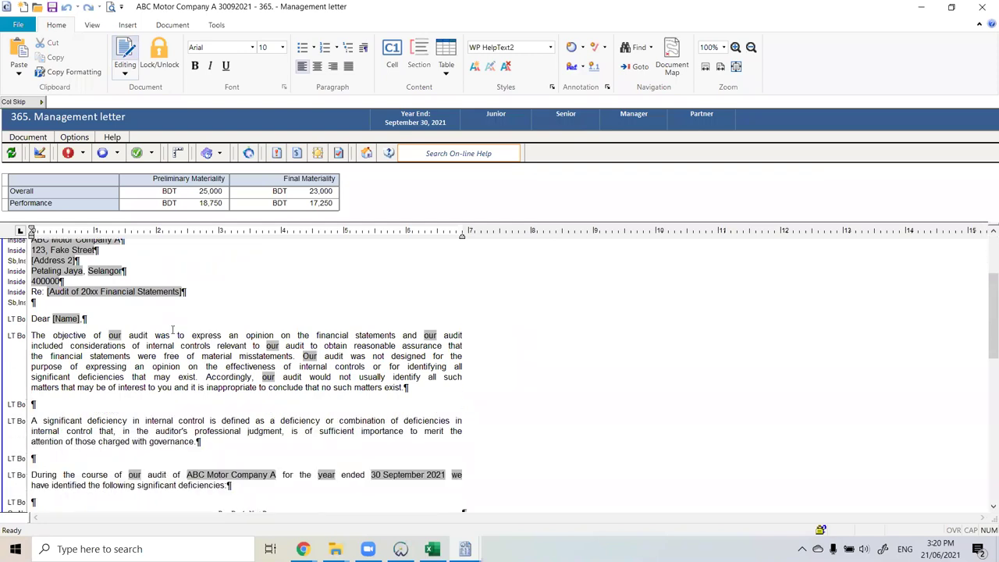
scroll(173, 335, "up", 1)
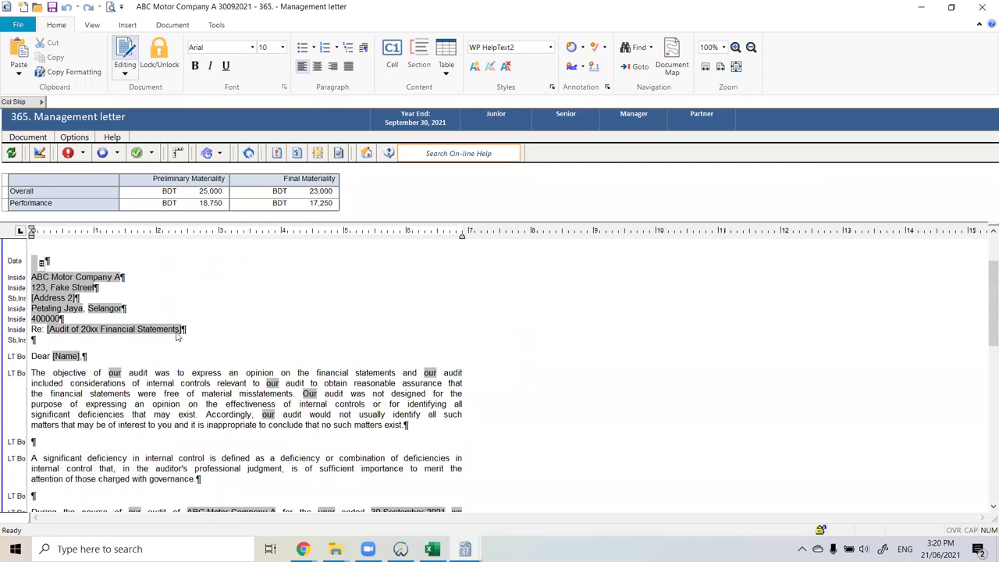
scroll(267, 343, "down", 2)
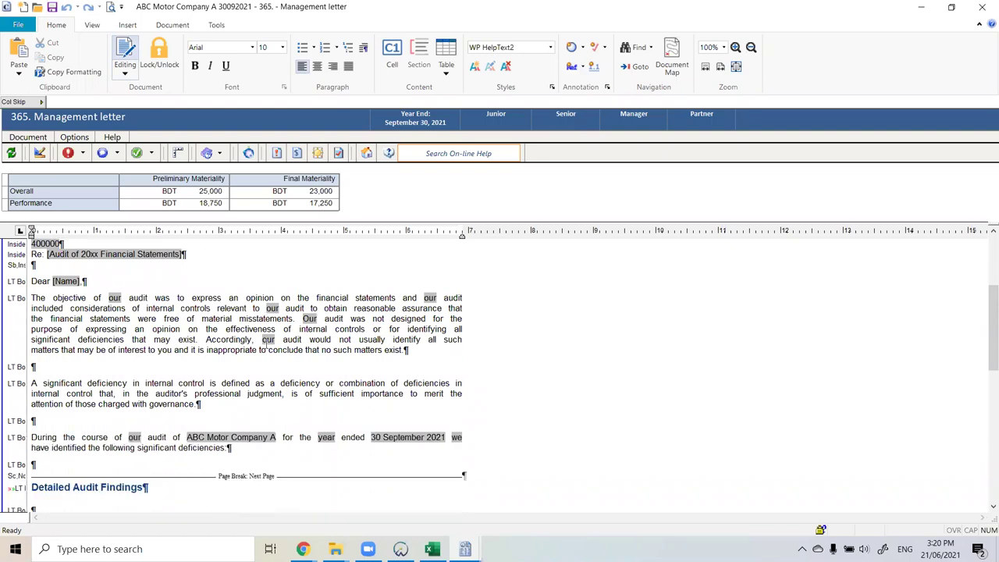
scroll(266, 346, "up", 2)
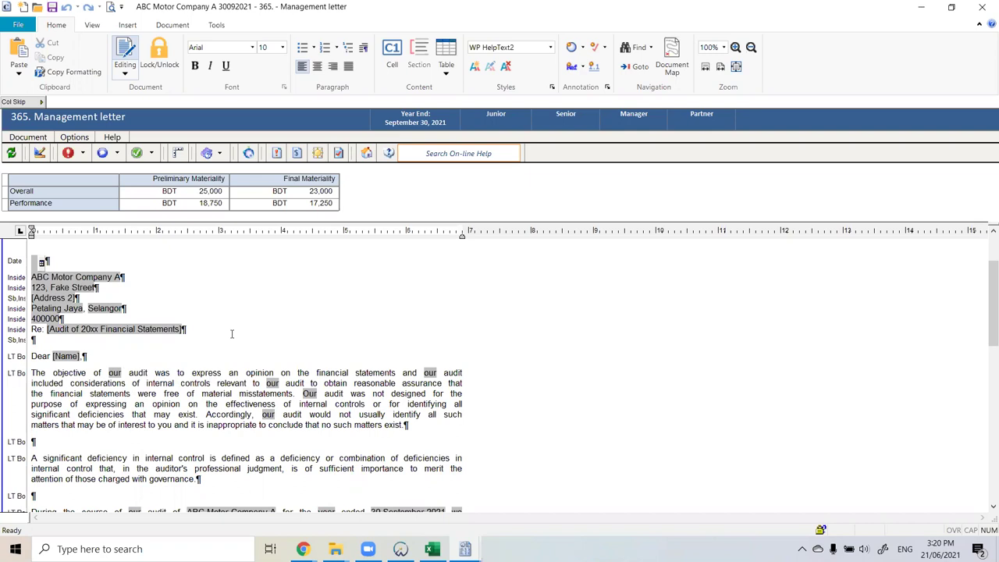
Step: Add the sentence "You can edit the letter in here." to the end of the significant deficiency paragraph
left_click(197, 480)
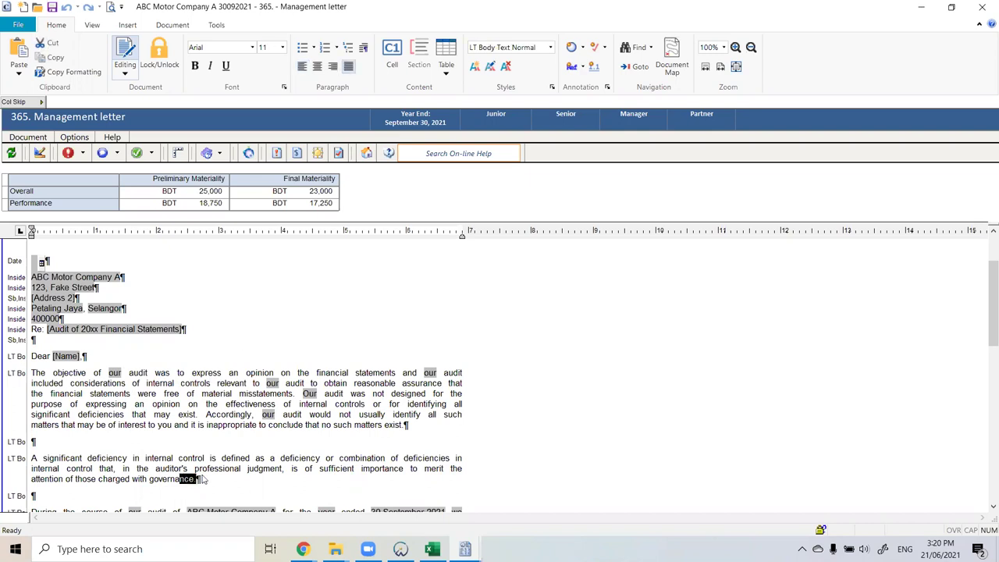
type("You can edit the ")
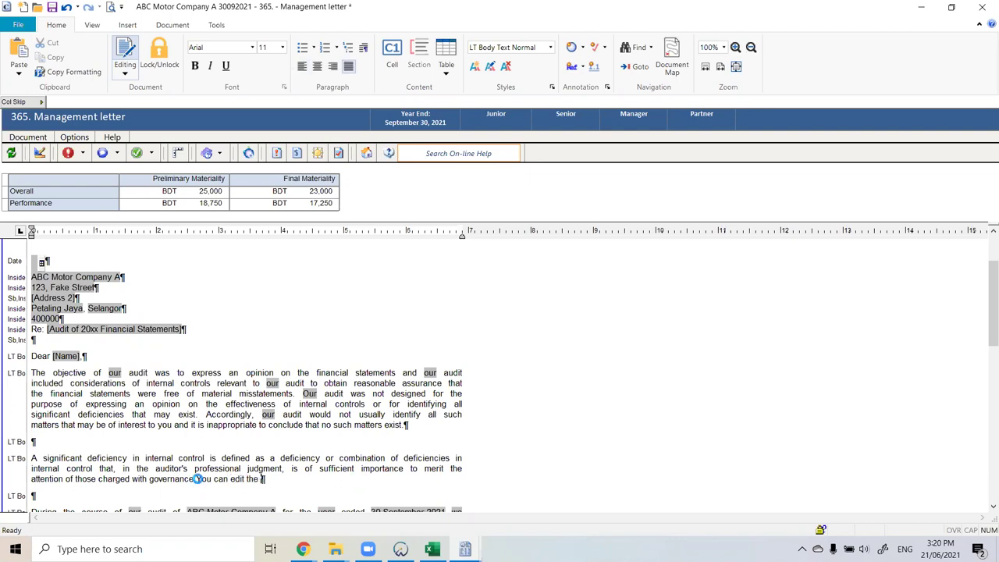
type("letter in here.")
Step: Examine the letter's fillable fields for address, recipient name, audit subject, company, period and year-end date
left_click(63, 287)
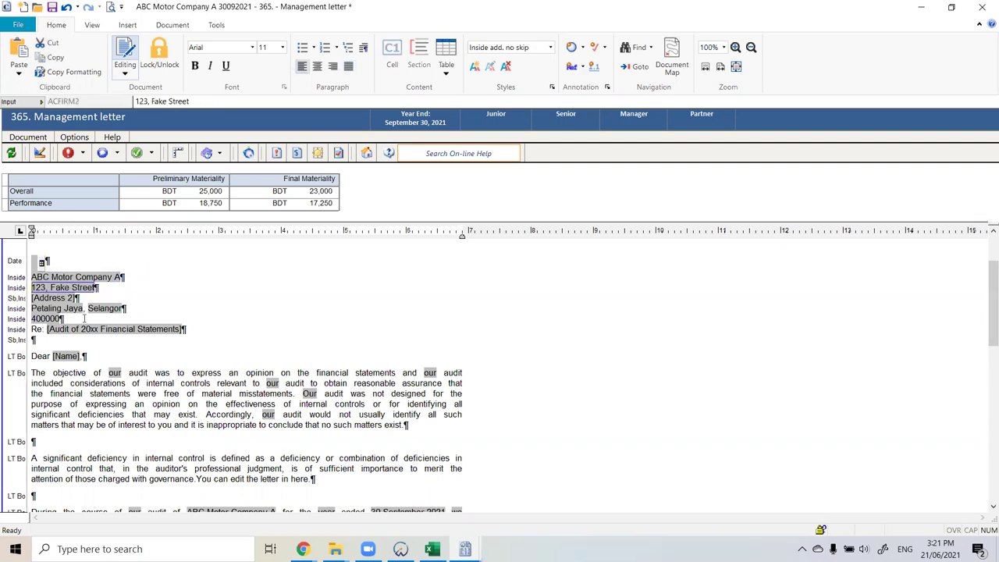
left_click(68, 358)
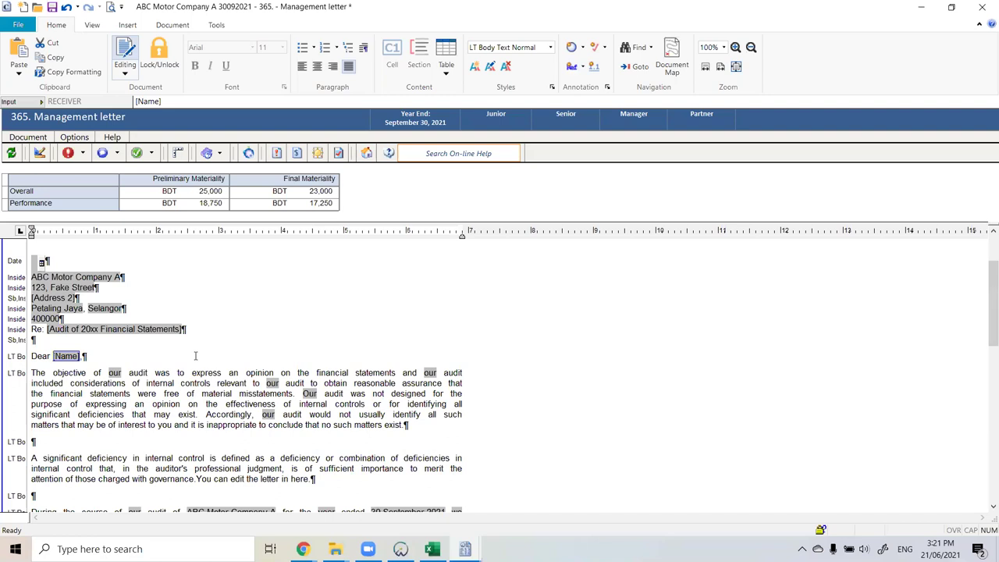
left_click(161, 330)
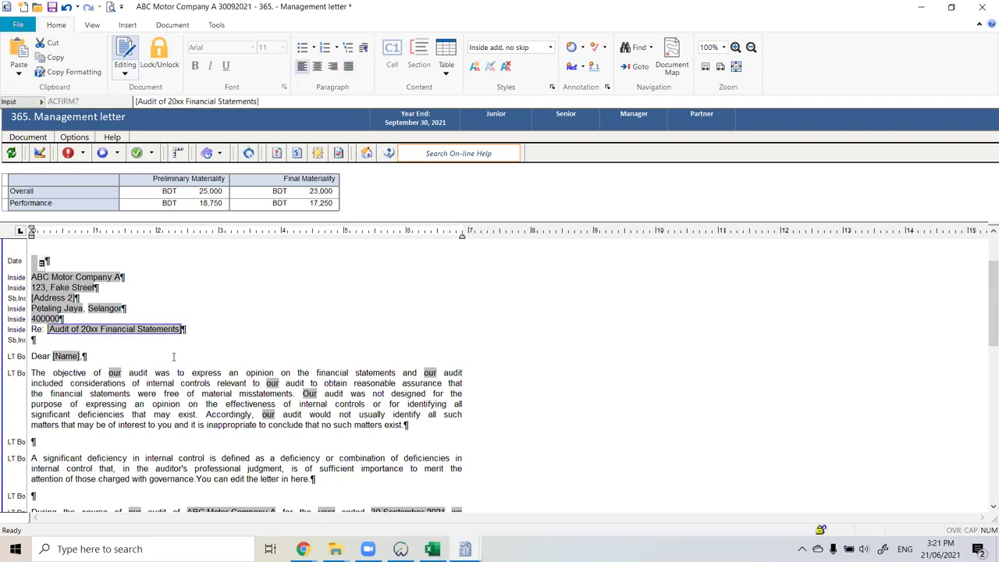
scroll(173, 357, "down", 2)
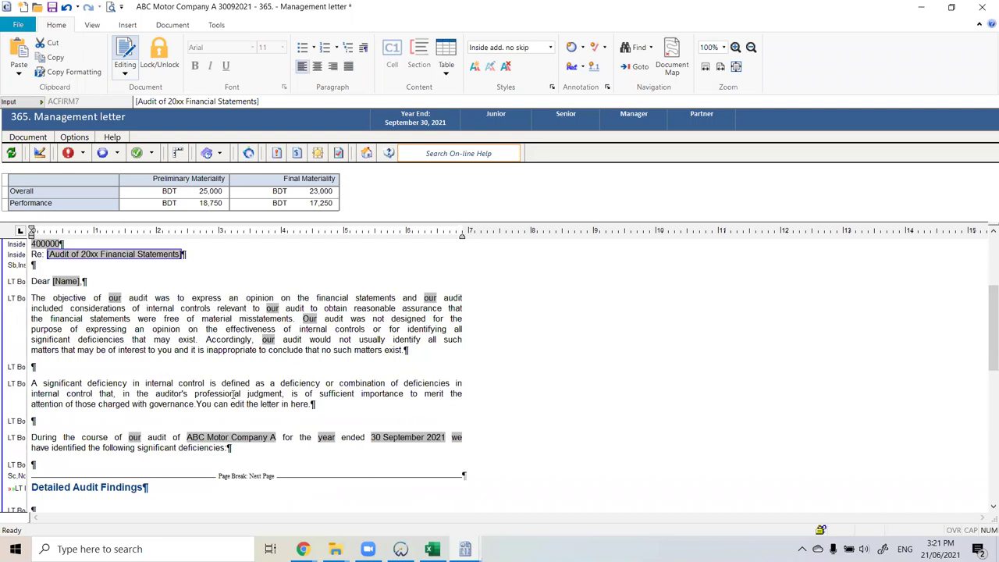
left_click(424, 439)
left_click(239, 439)
left_click(327, 439)
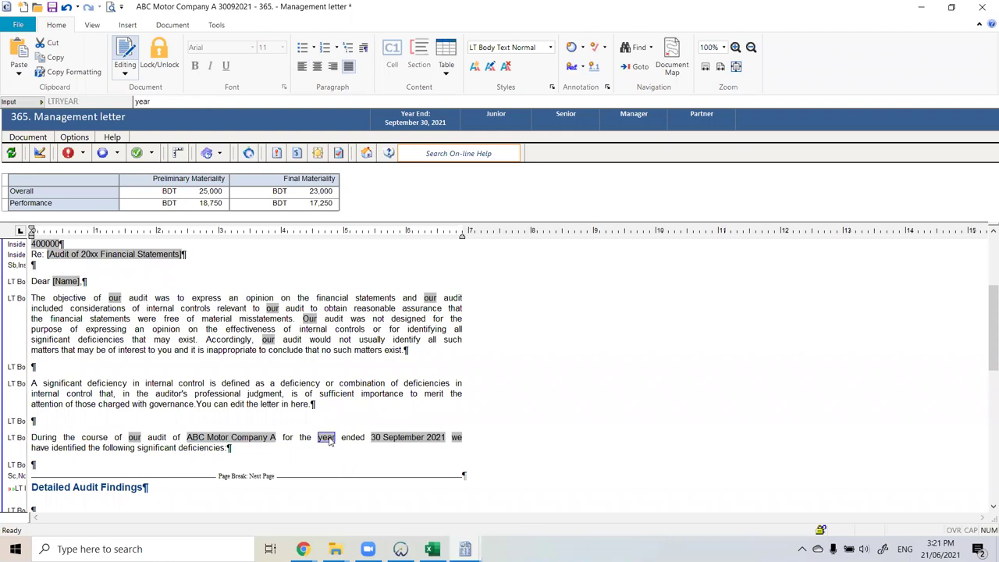
Step: Review the letter's Detailed Audit Findings section and its closing signature block
scroll(330, 440, "down", 8)
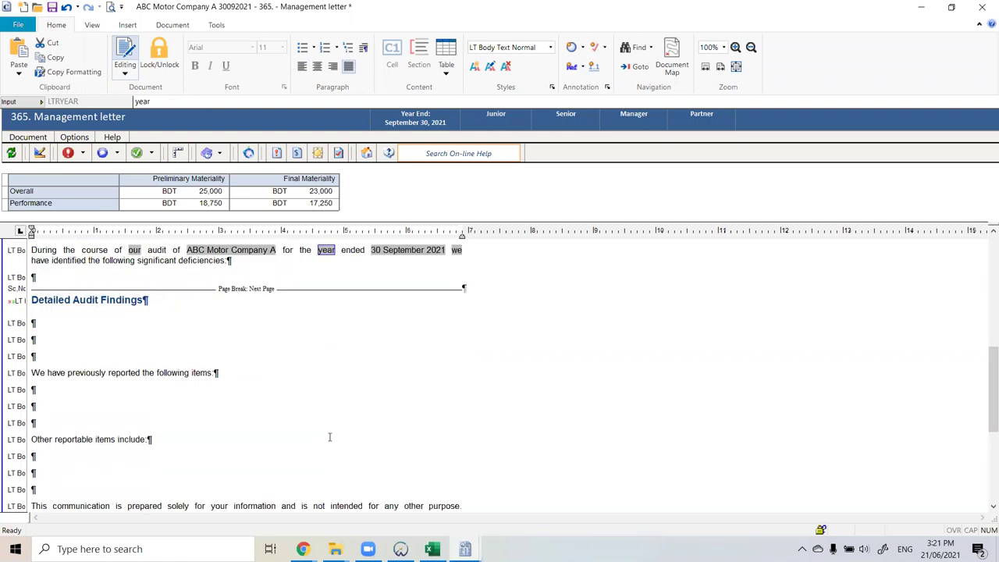
scroll(330, 437, "down", 3)
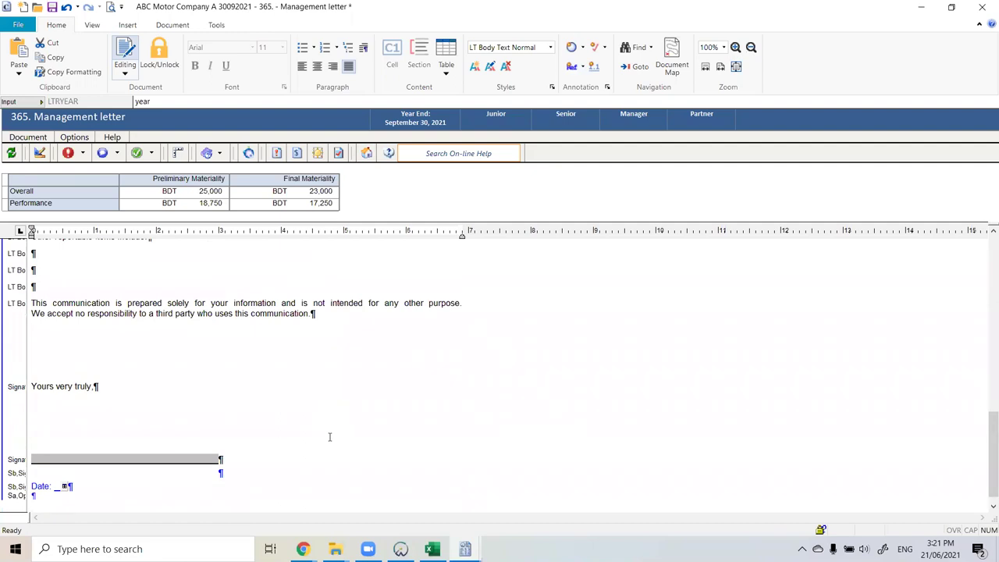
scroll(329, 437, "up", 5)
scroll(330, 437, "up", 1)
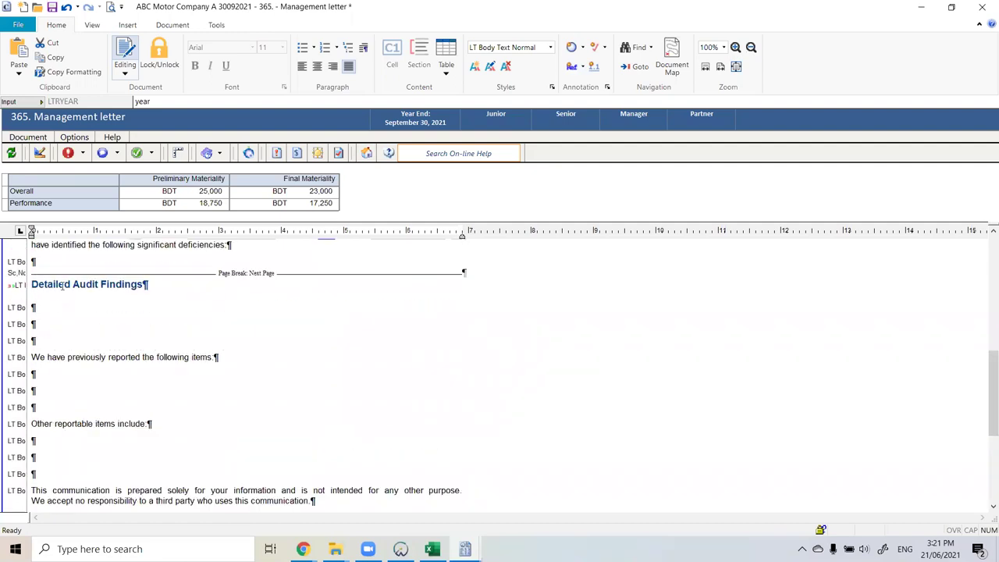
Step: Refresh the management letter so the reportable items are pulled into its Detailed Audit Findings section
left_click_drag(45, 356, 250, 378)
left_click(168, 376)
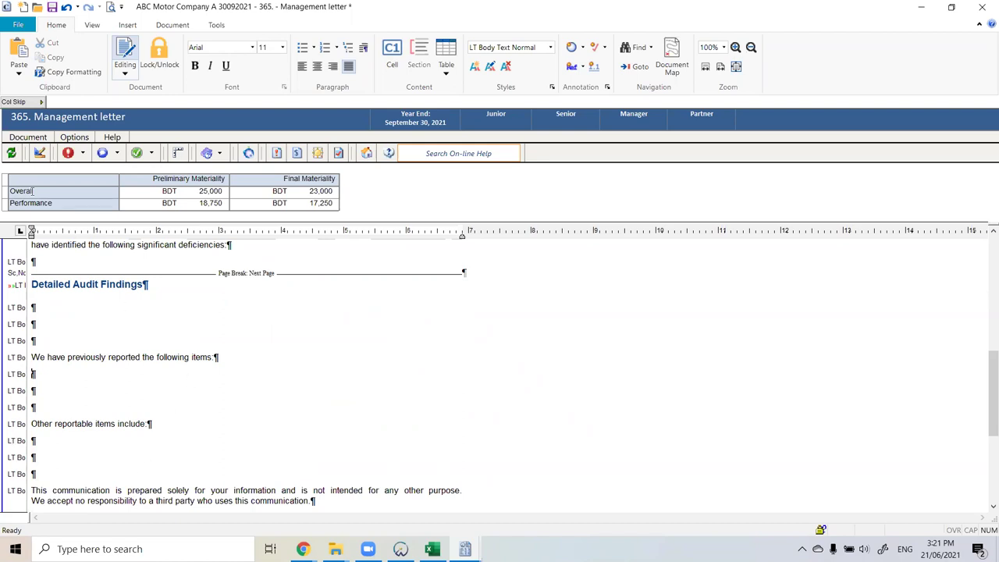
left_click(11, 156)
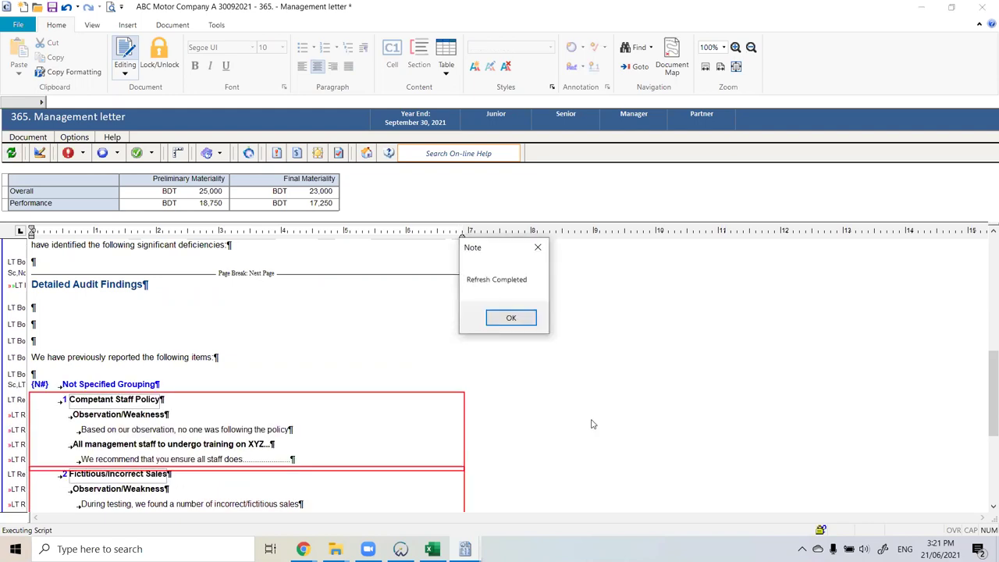
left_click(512, 317)
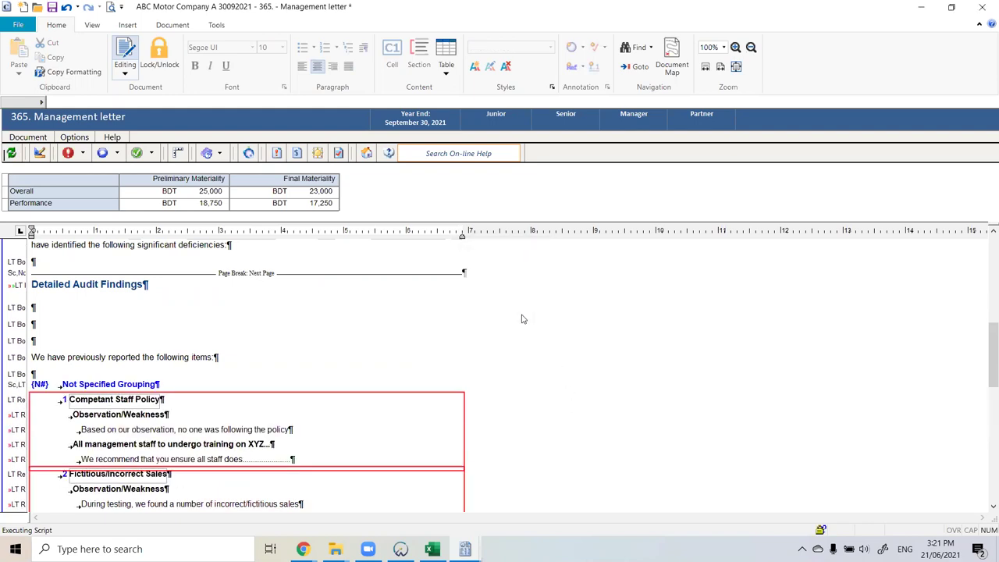
Step: Review the observations and recommendations listed in the letter under Competant Staff Policy and Fictitious/Incorrect Sales
scroll(522, 314, "down", 2)
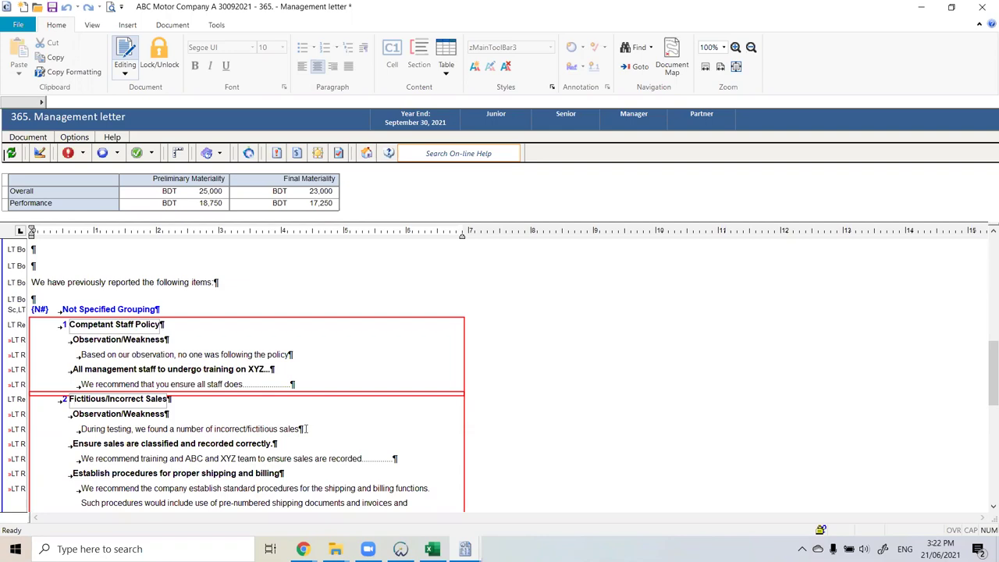
scroll(306, 428, "down", 1)
left_click_drag(97, 422, 361, 422)
scroll(91, 377, "down", 2)
left_click_drag(90, 377, 314, 435)
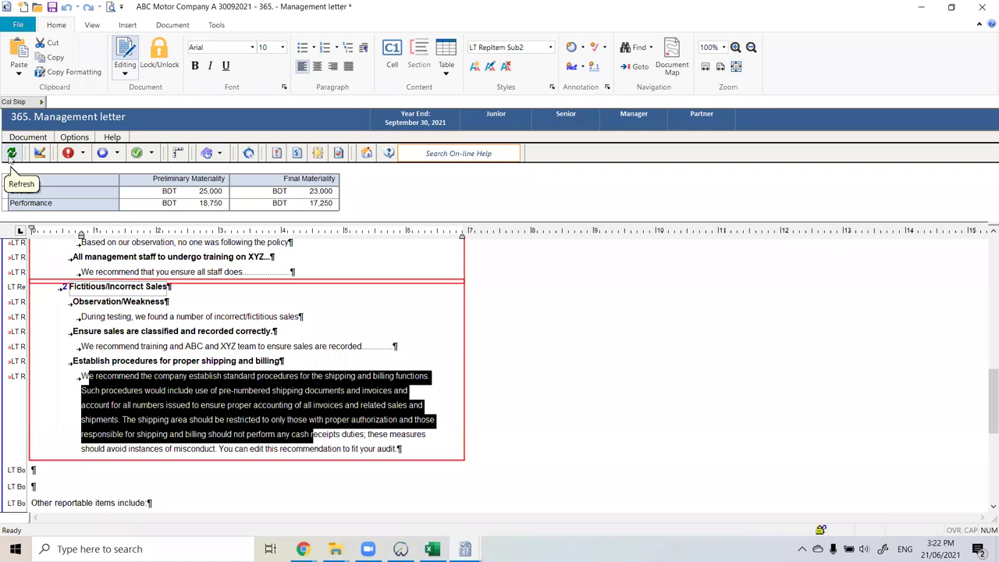
left_click(602, 422)
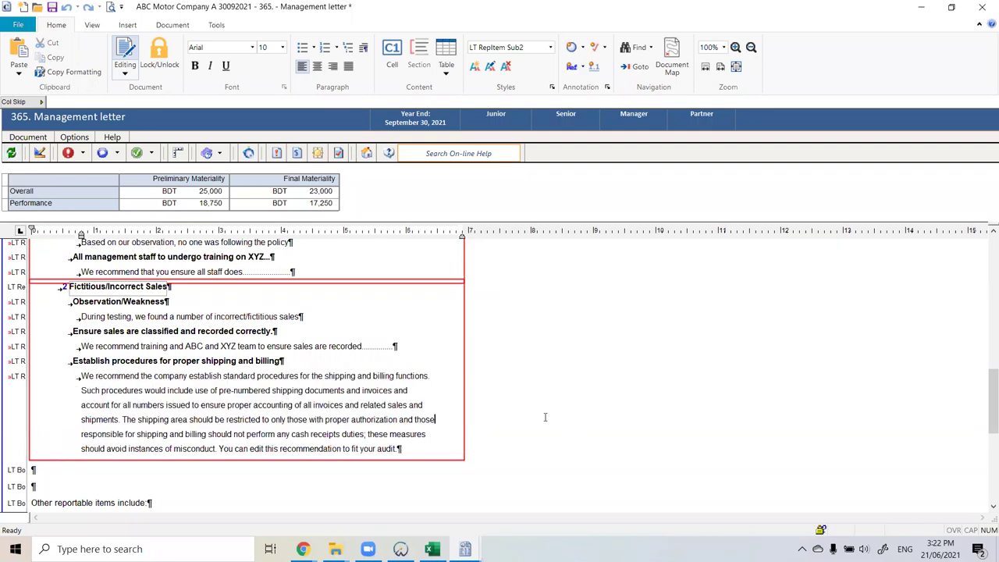
scroll(545, 417, "up", 1)
scroll(545, 417, "up", 3)
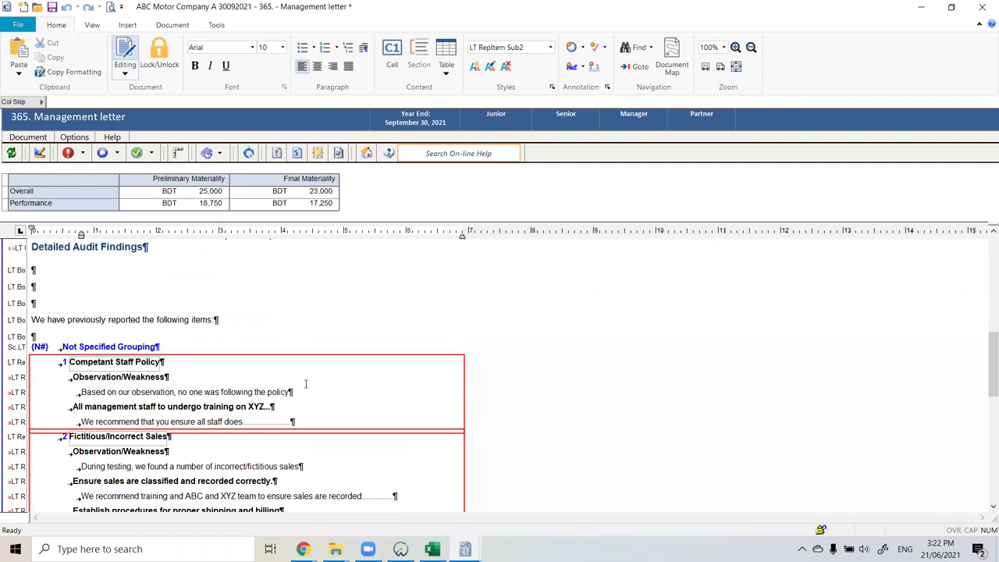
scroll(303, 378, "down", 5)
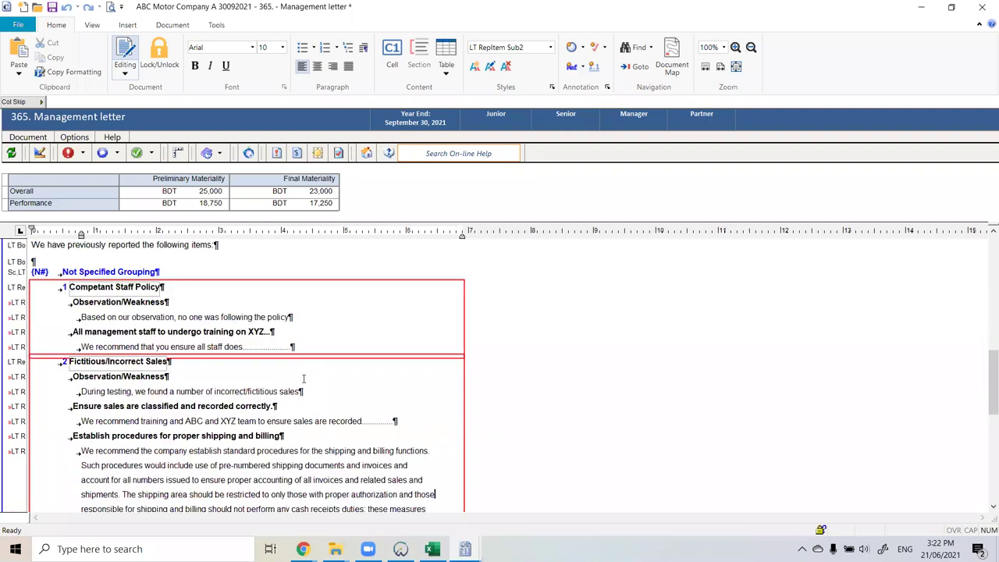
scroll(303, 379, "up", 2)
Step: Check the export formats available for the management letter, and close the letter with its changes saved
left_click(17, 26)
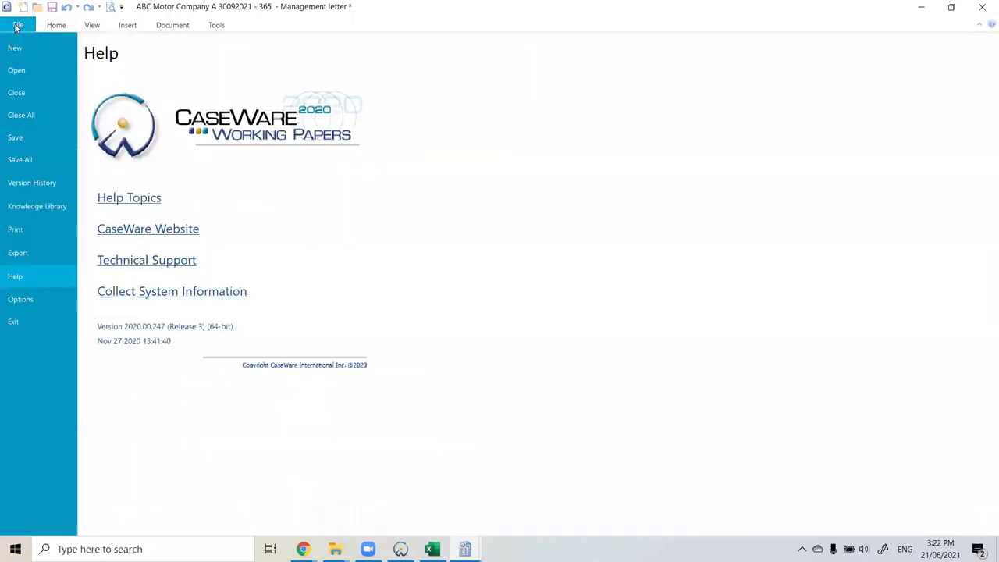
left_click(44, 253)
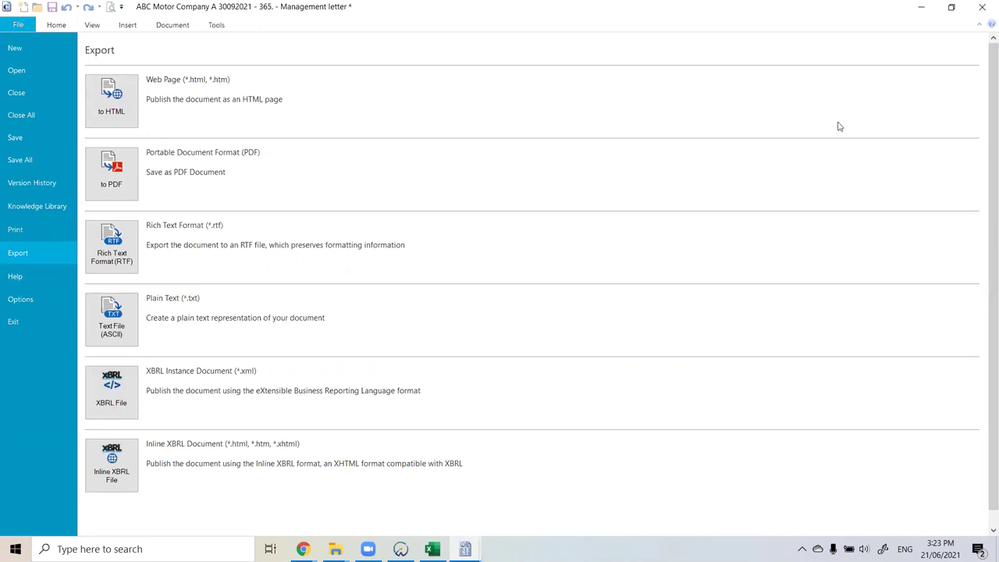
left_click(981, 7)
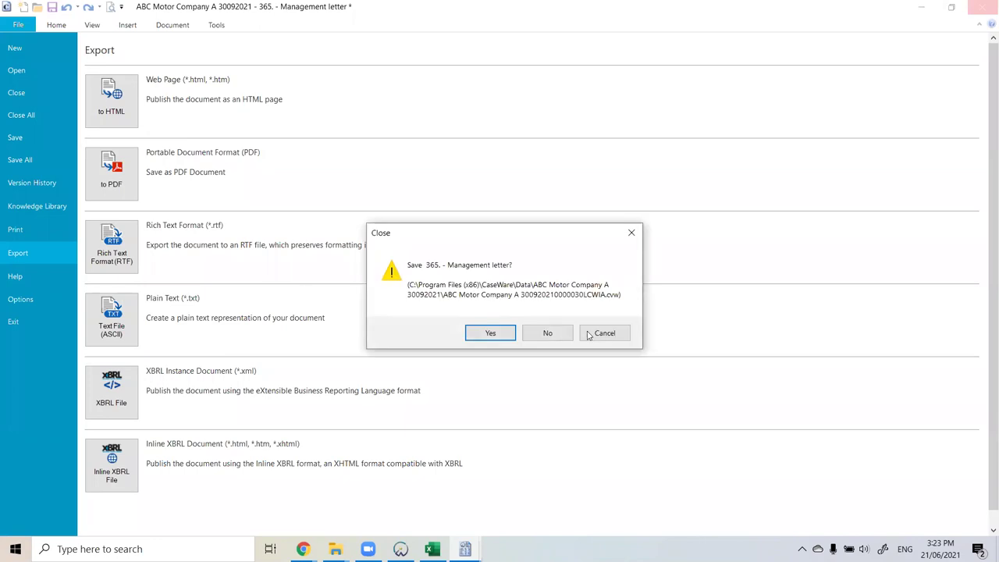
left_click(492, 334)
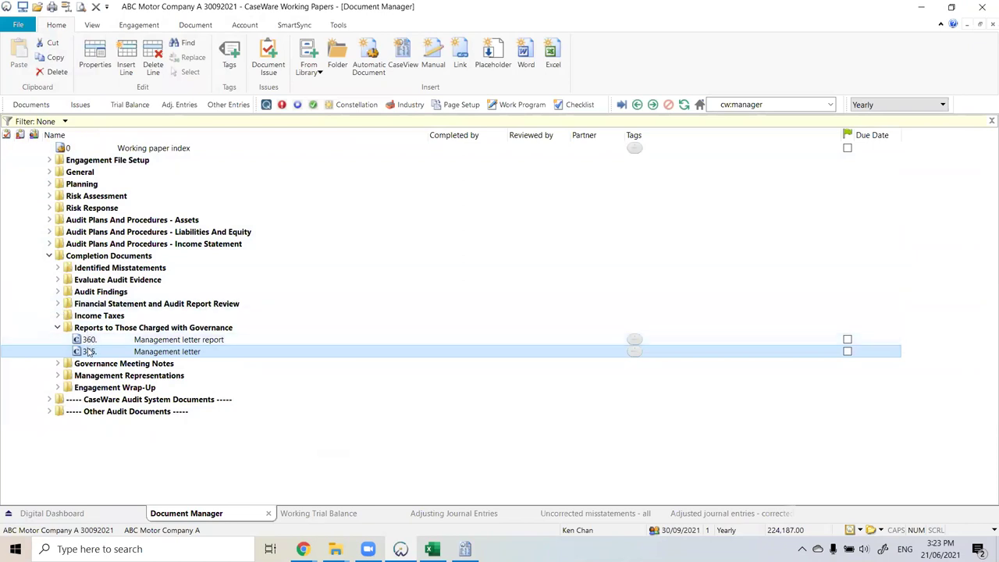
Step: Expand the Income Taxes folder and check the Save as PDF File option for document 365, Management letter
left_click(57, 316)
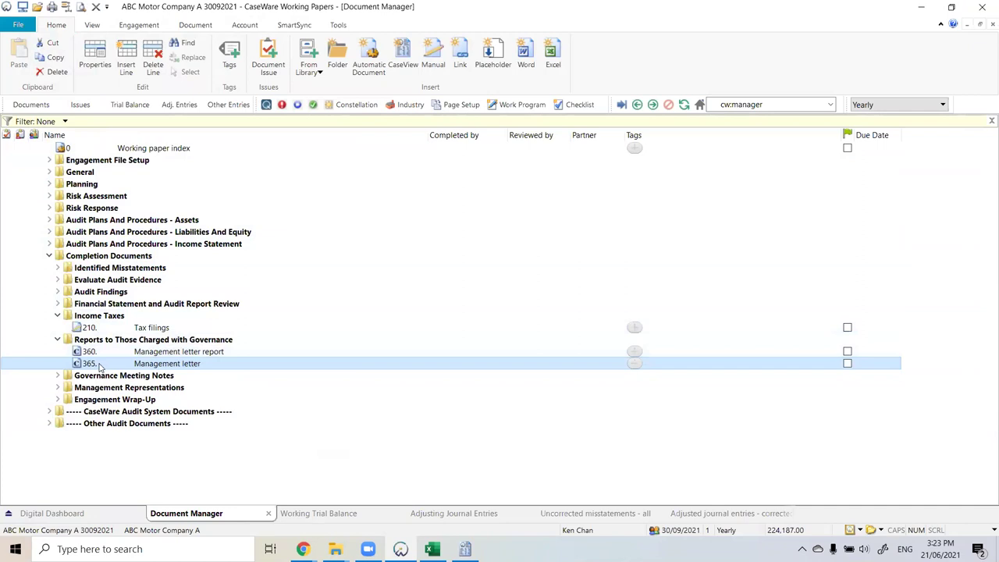
right_click(100, 367)
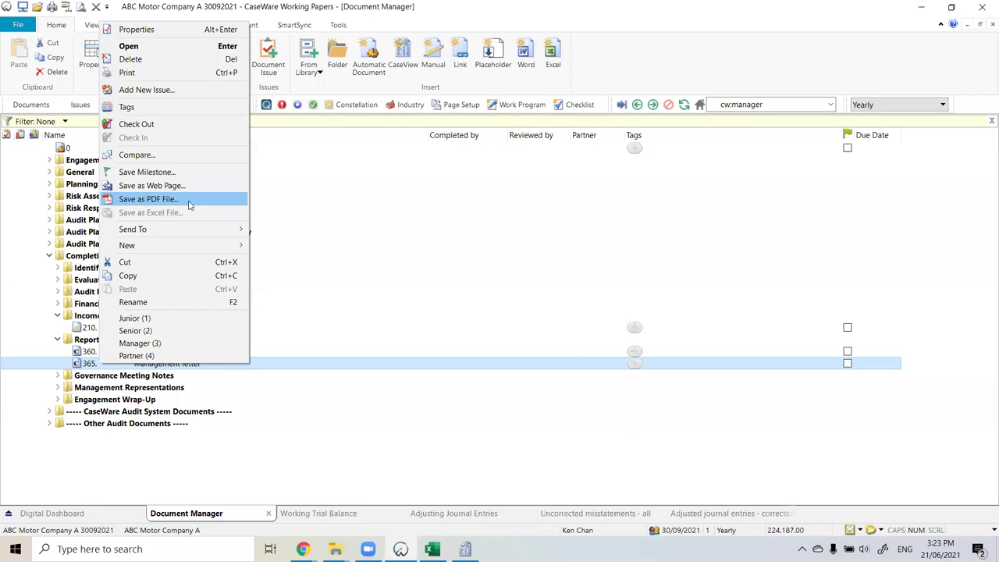
left_click(547, 277)
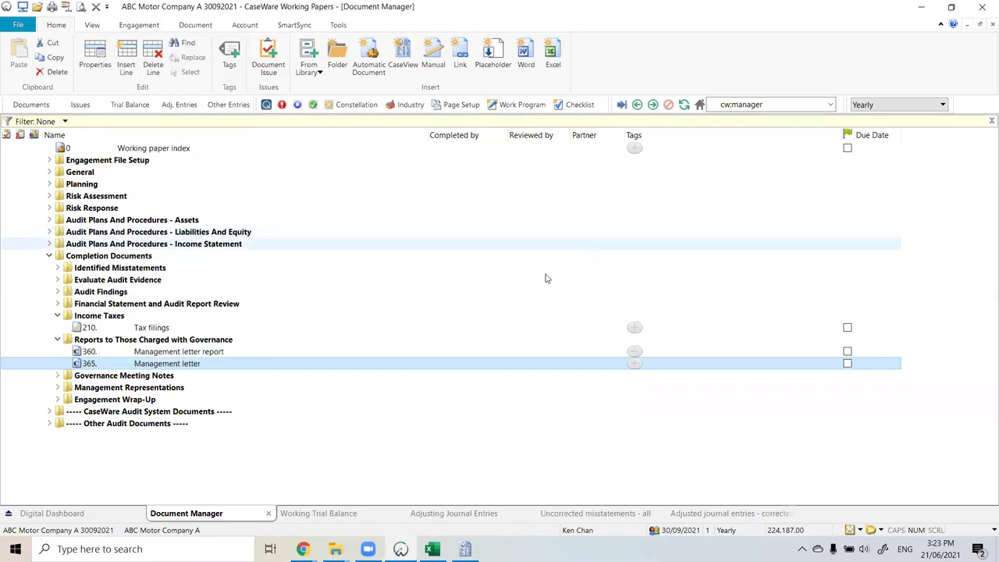
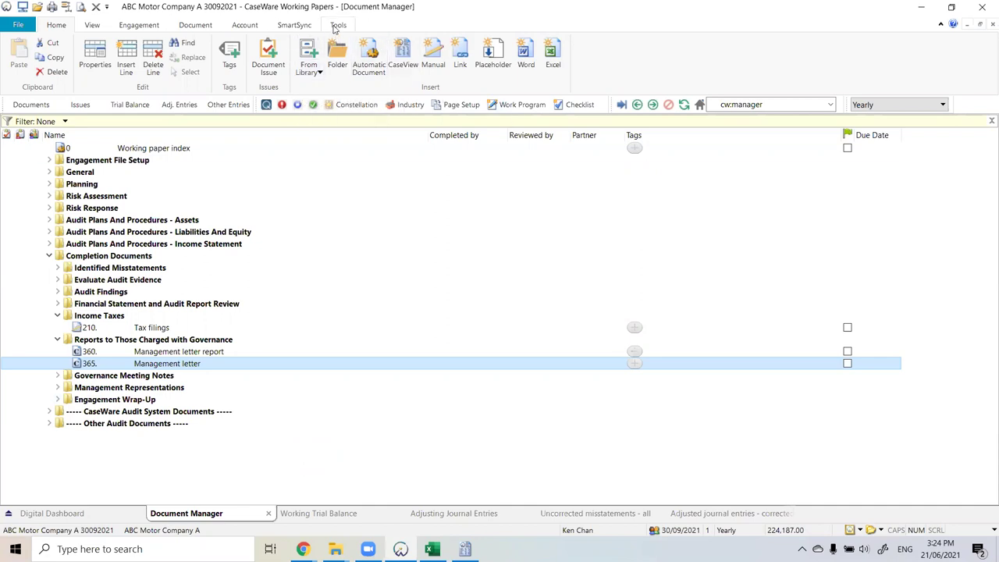
Step: Sign off document 210, Tax filings, under both the Junior and Senior roles
left_click(338, 26)
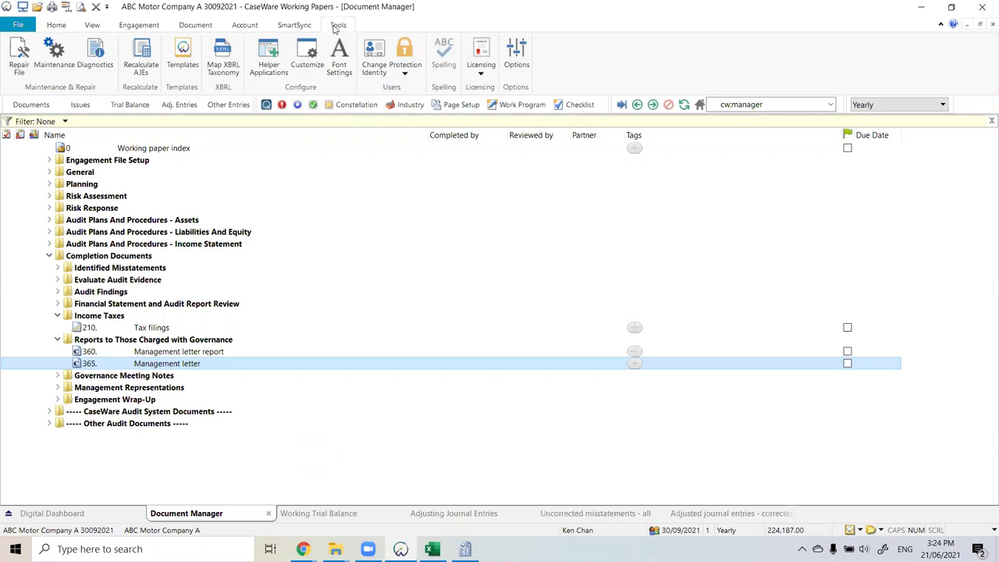
right_click(113, 328)
left_click(179, 490)
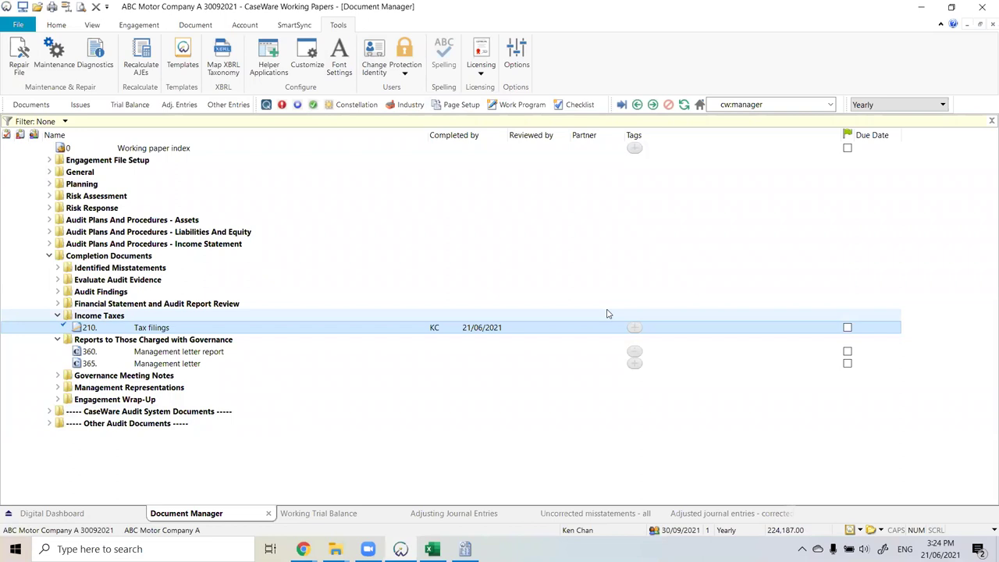
right_click(321, 329)
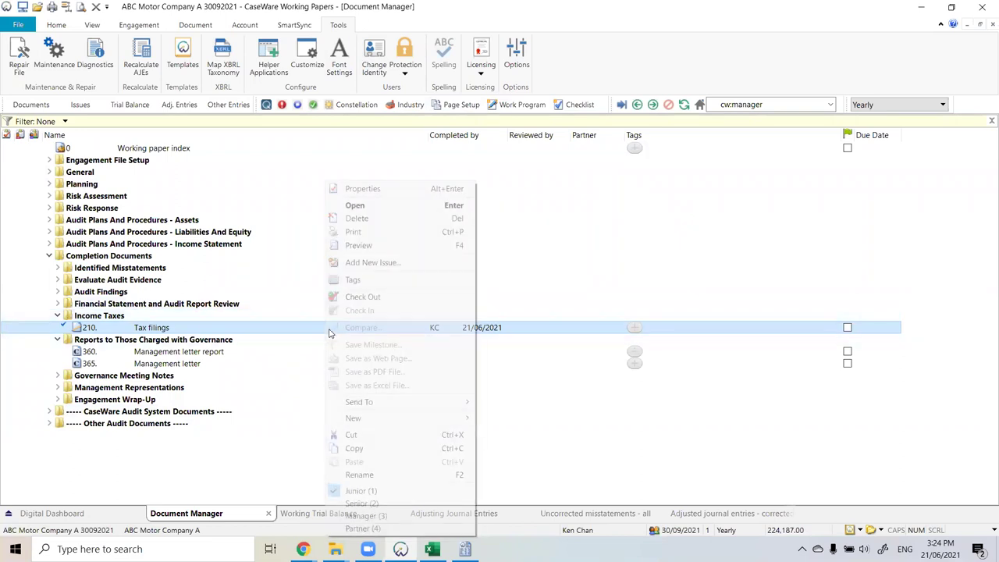
left_click(382, 503)
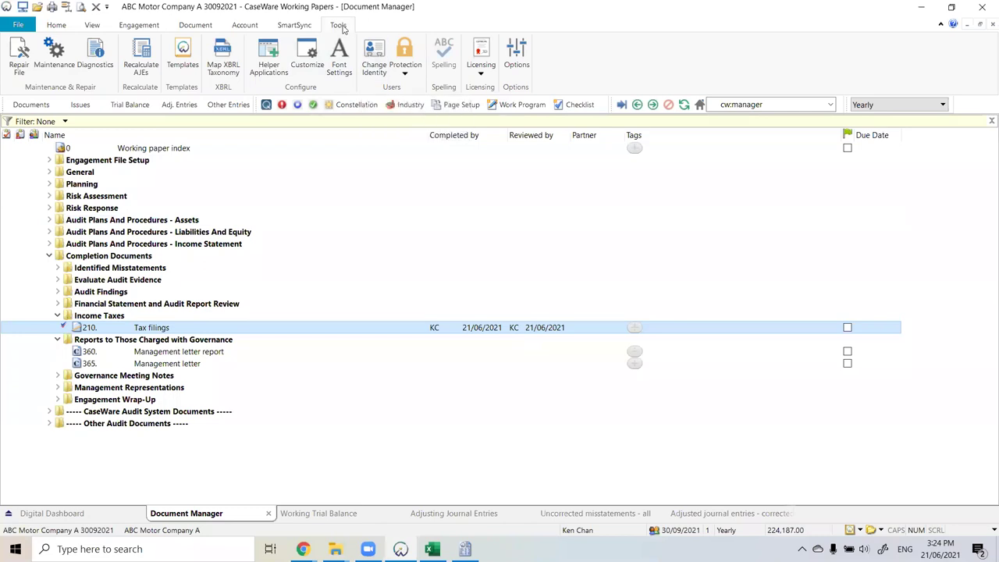
Step: Add a new user identity with user ID DD, a full name and the role-completion initials DD
left_click(378, 52)
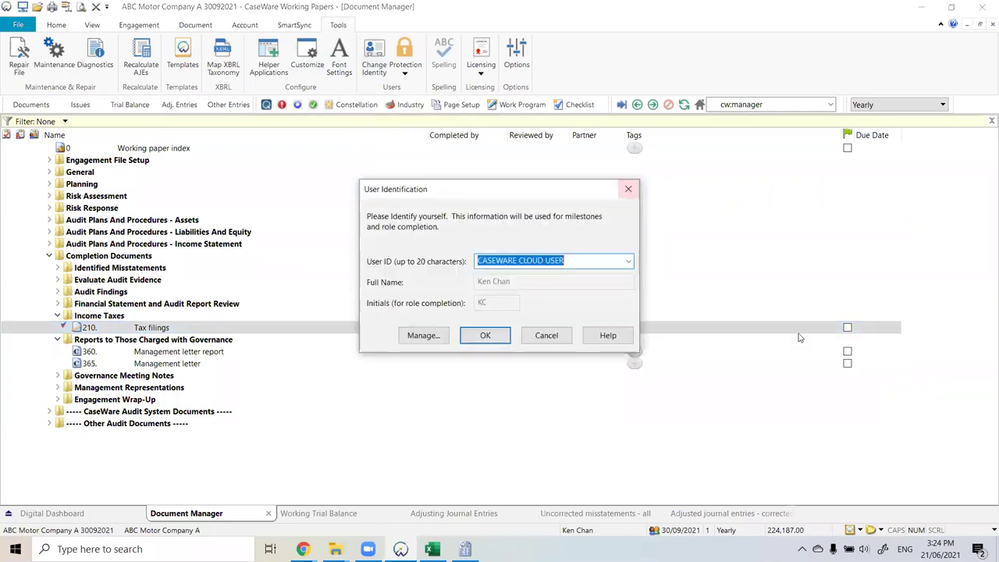
left_click(629, 261)
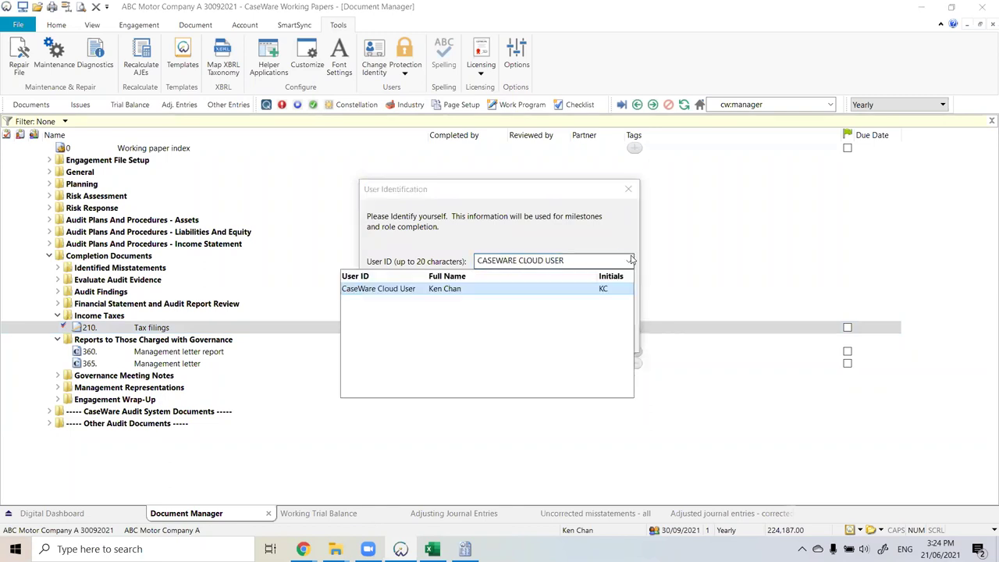
left_click(571, 262)
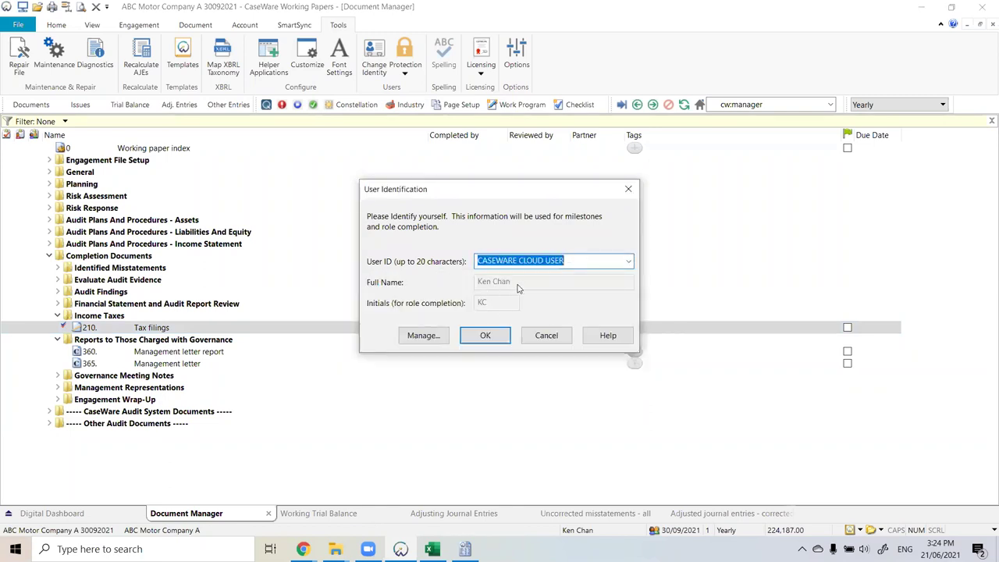
left_click(412, 336)
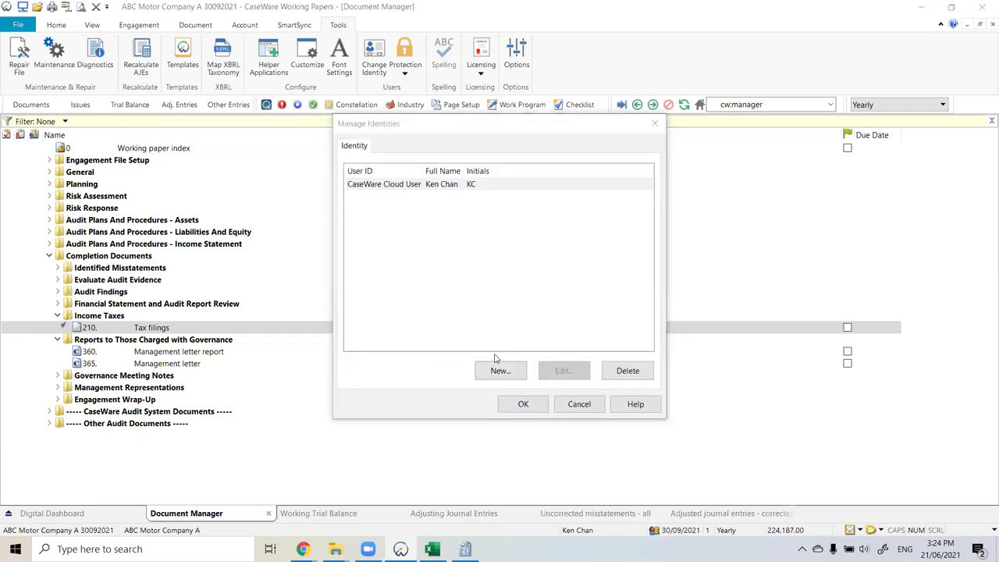
left_click(498, 368)
type("DD")
key("Tab")
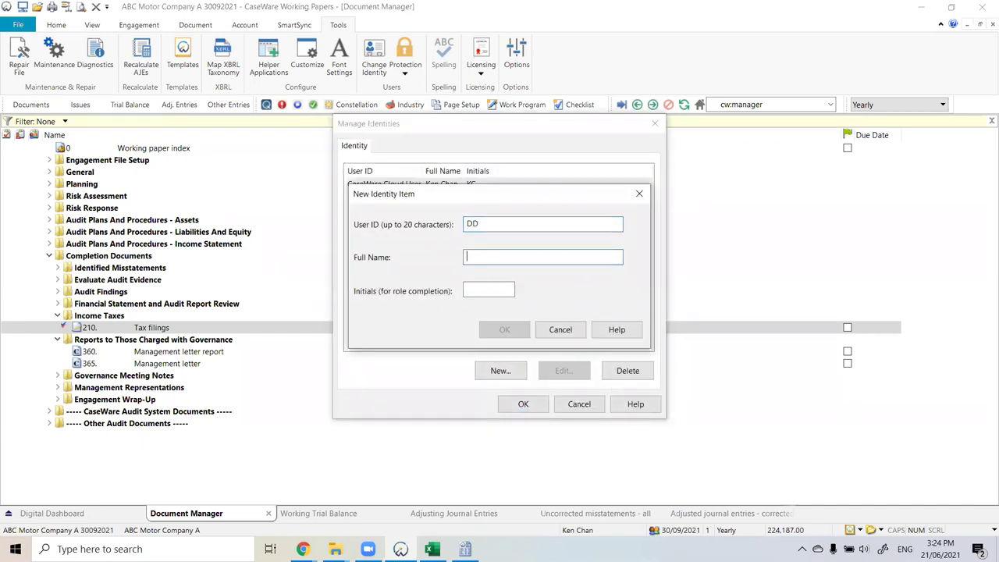
type("DumbleDore")
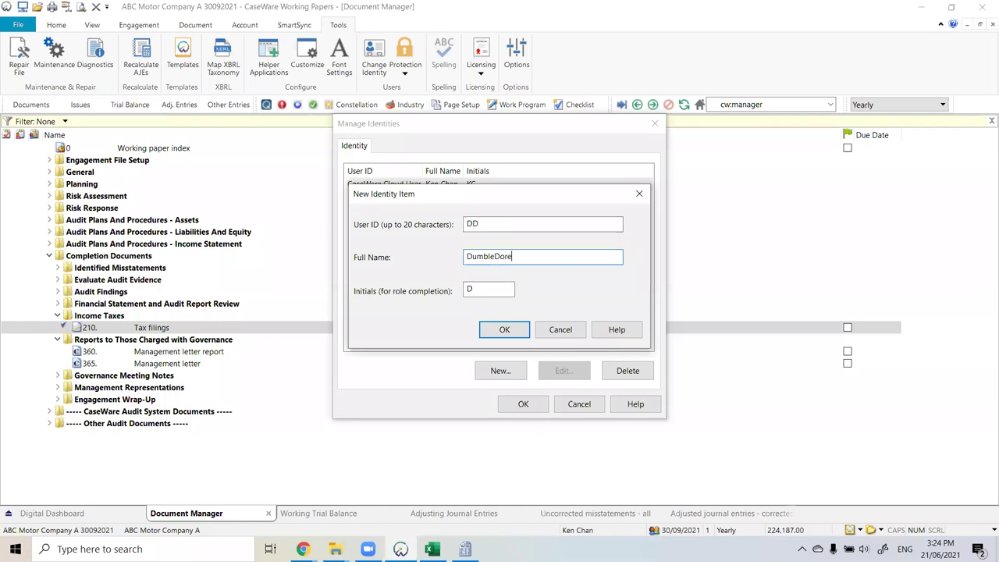
left_click(488, 289)
type("D")
left_click(500, 330)
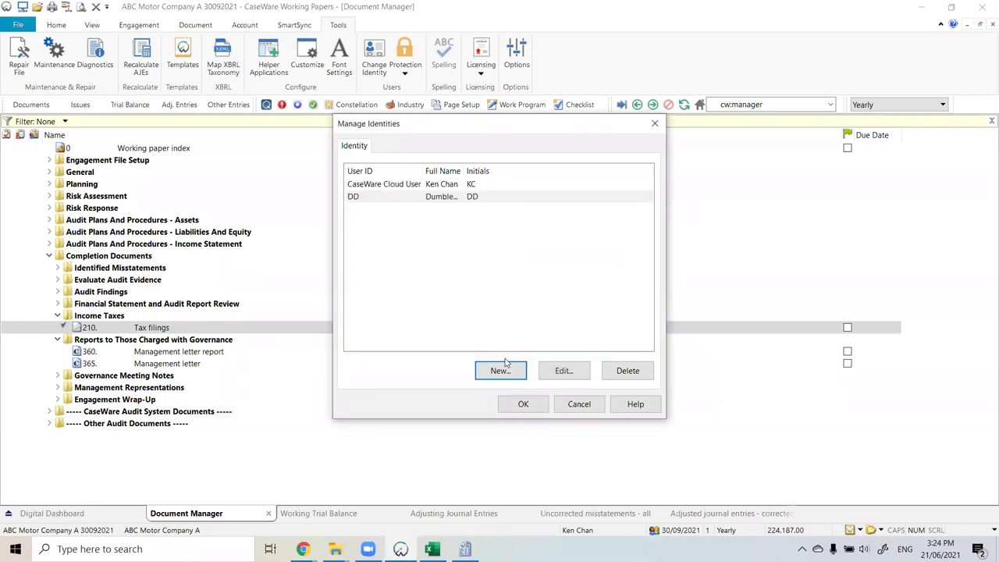
left_click(522, 403)
Step: Switch the active user identity to DD
left_click(628, 261)
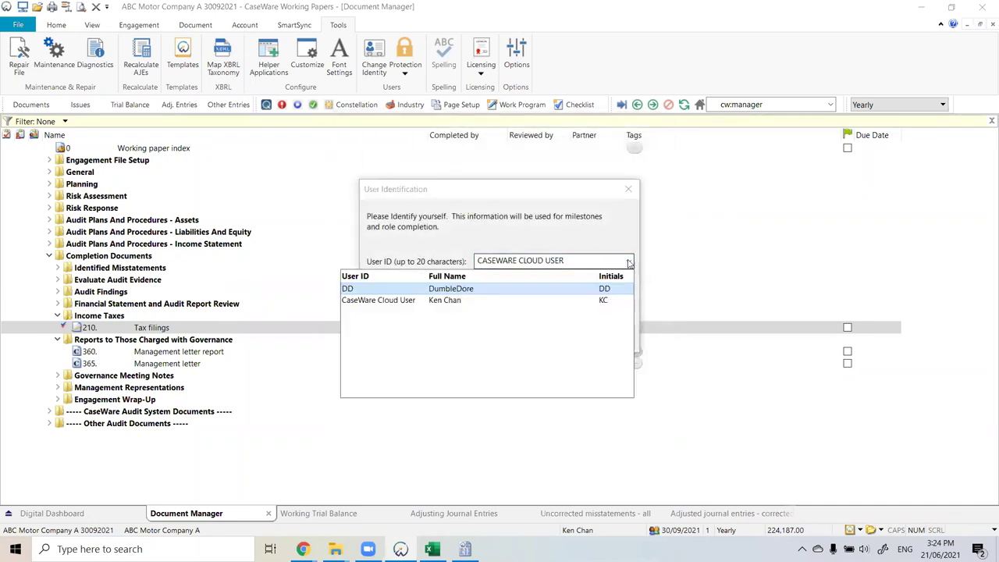
left_click(511, 289)
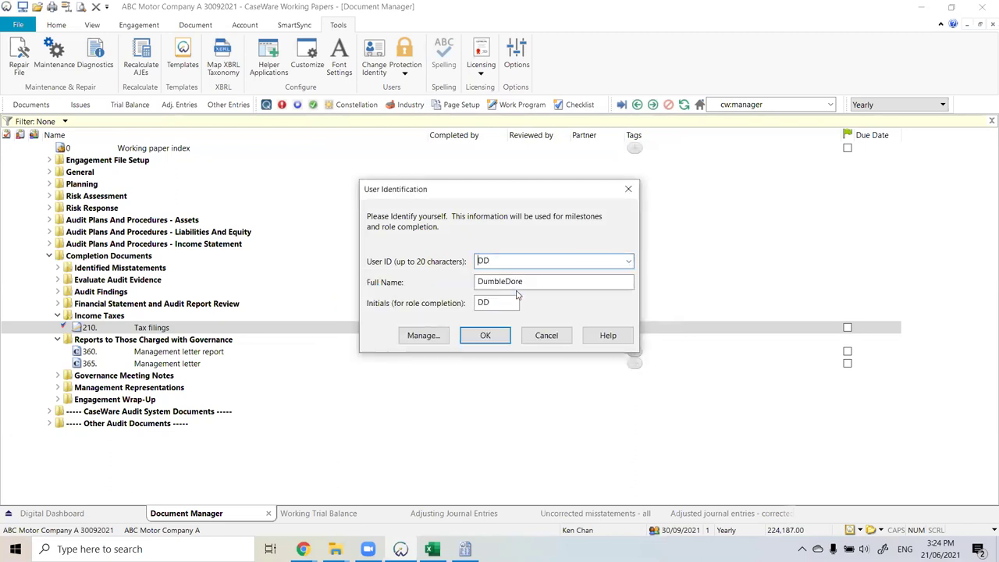
left_click(472, 337)
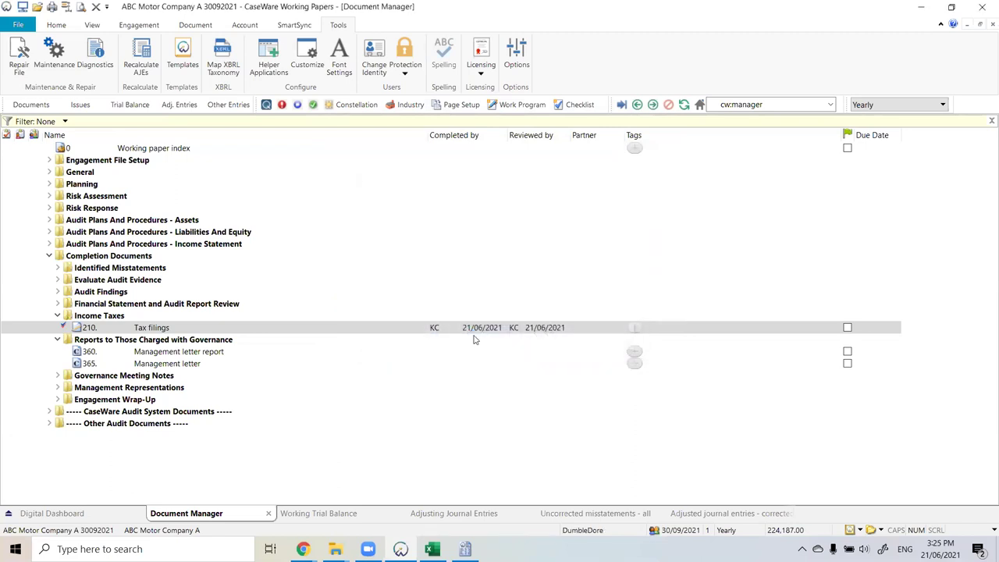
Step: Clear the existing Junior sign-off on document 210, Tax filings, and sign that role off again as DD
right_click(508, 328)
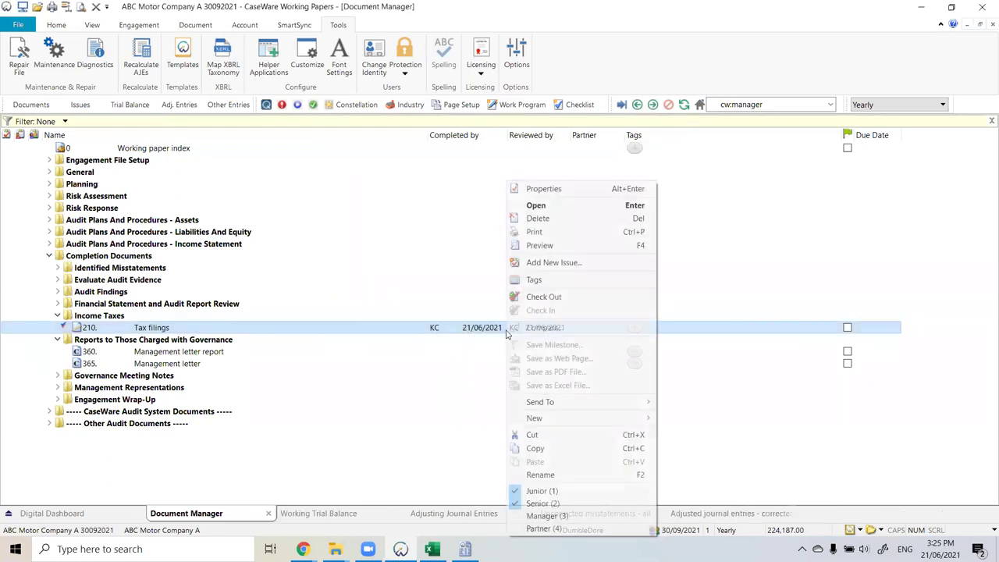
left_click(554, 503)
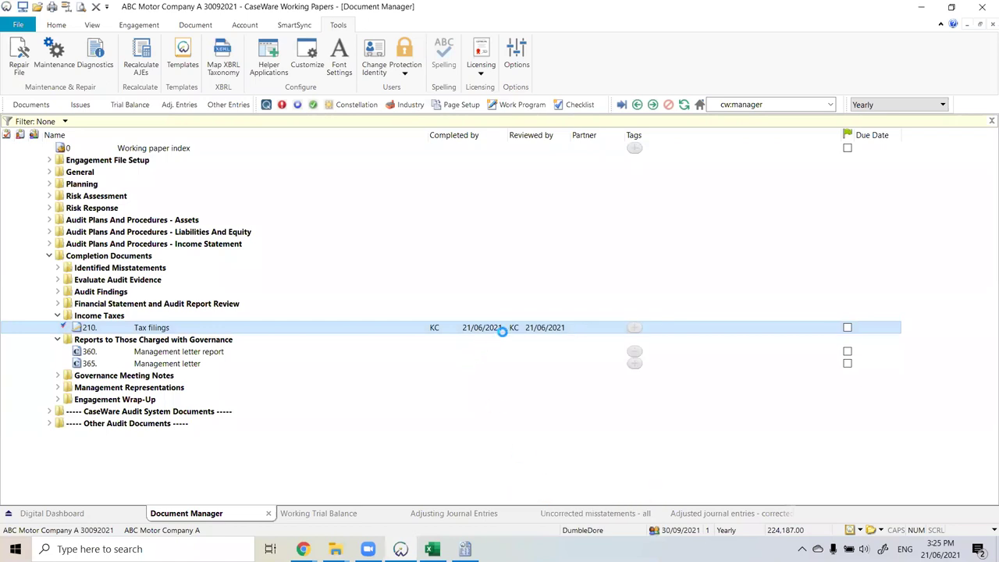
left_click(377, 55)
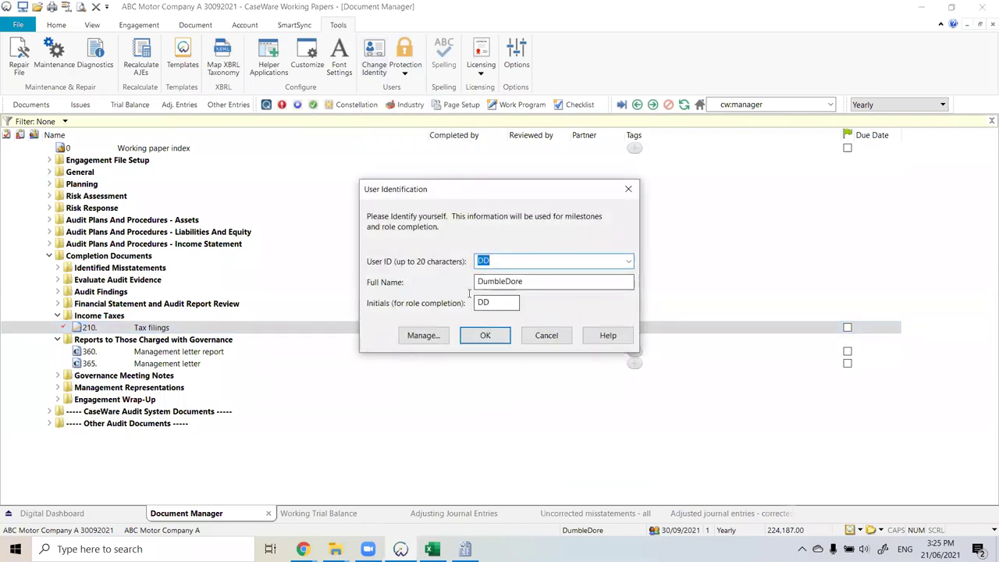
left_click(484, 335)
right_click(473, 328)
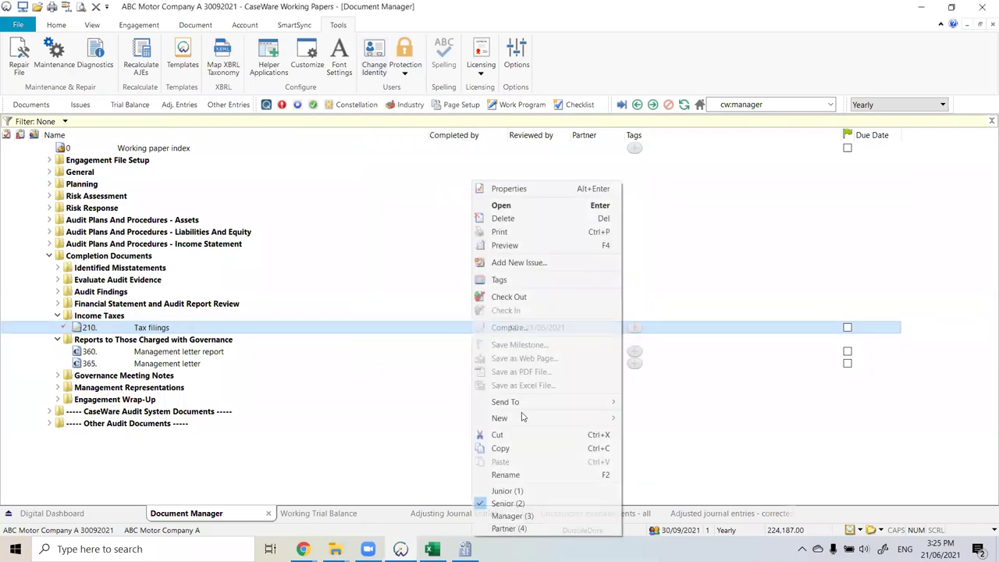
left_click(539, 491)
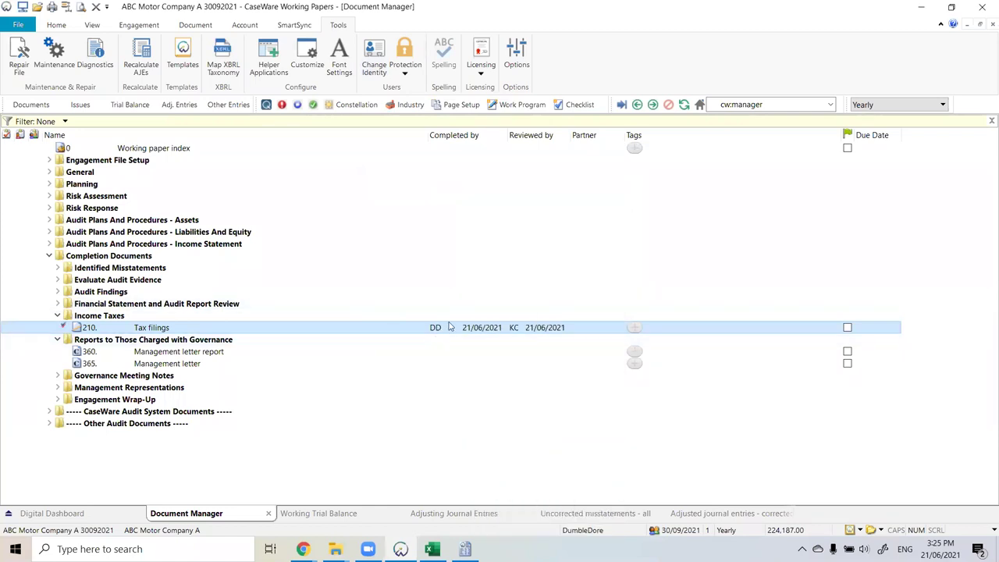
Step: Add a new user identity with user ID SOPH, a full name and the role-completion initials SM
left_click(376, 68)
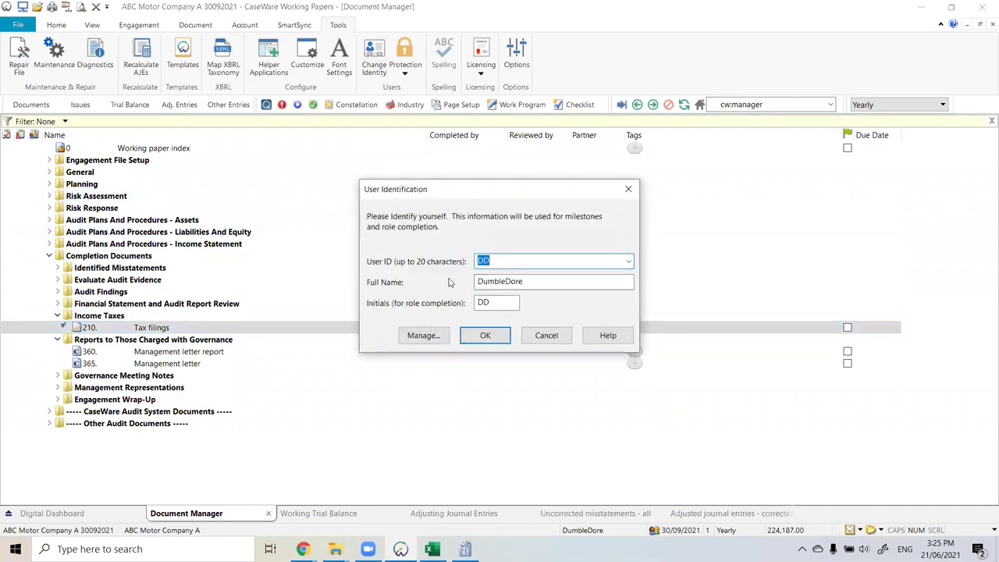
left_click(420, 335)
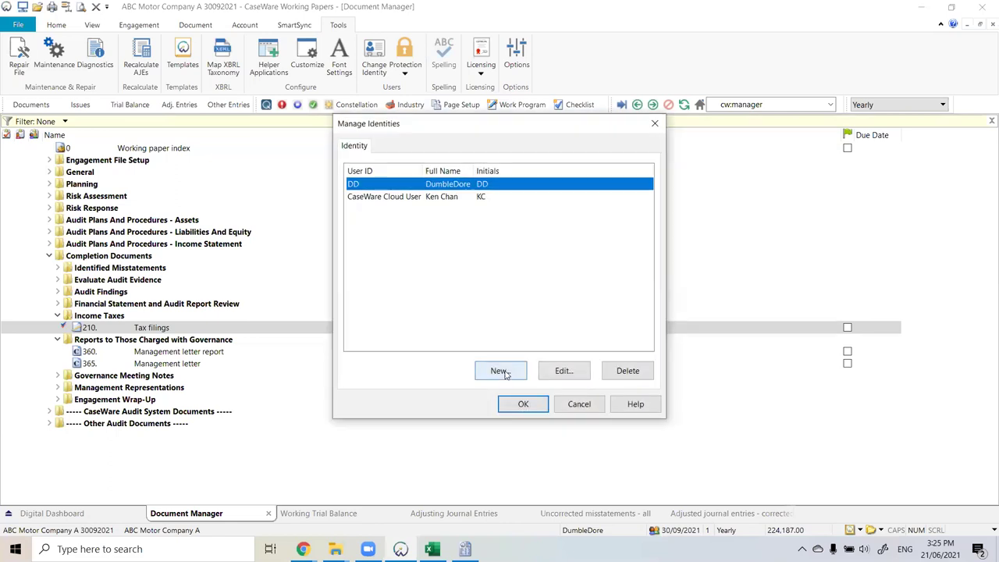
left_click(500, 371)
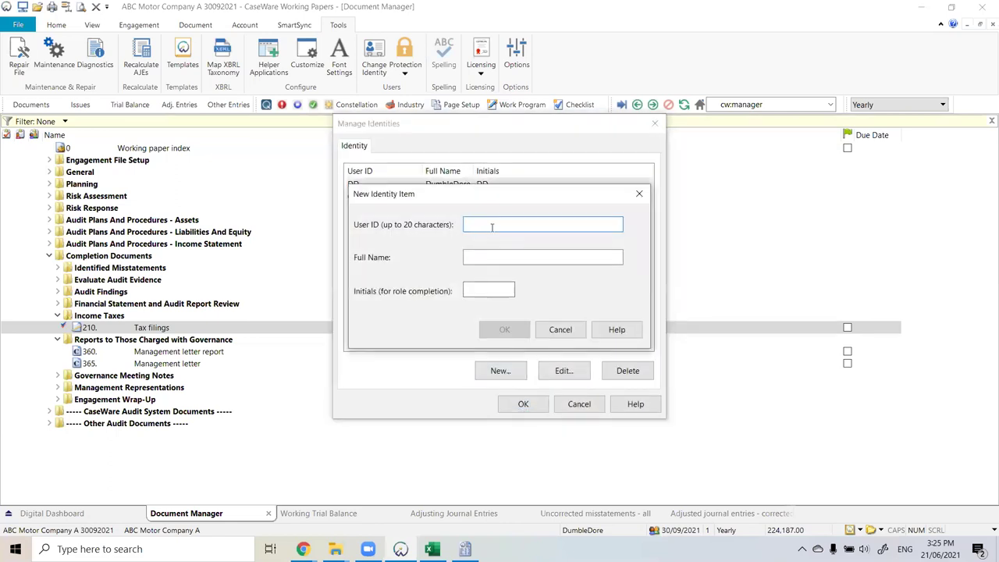
type("SIP")
key("BackSpace")
key("BackSpace")
key("BackSpace")
type("SOP")
key("BackSpace")
key("BackSpace")
type("OPH")
key("Tab")
type("Sophie Monk")
left_click(505, 330)
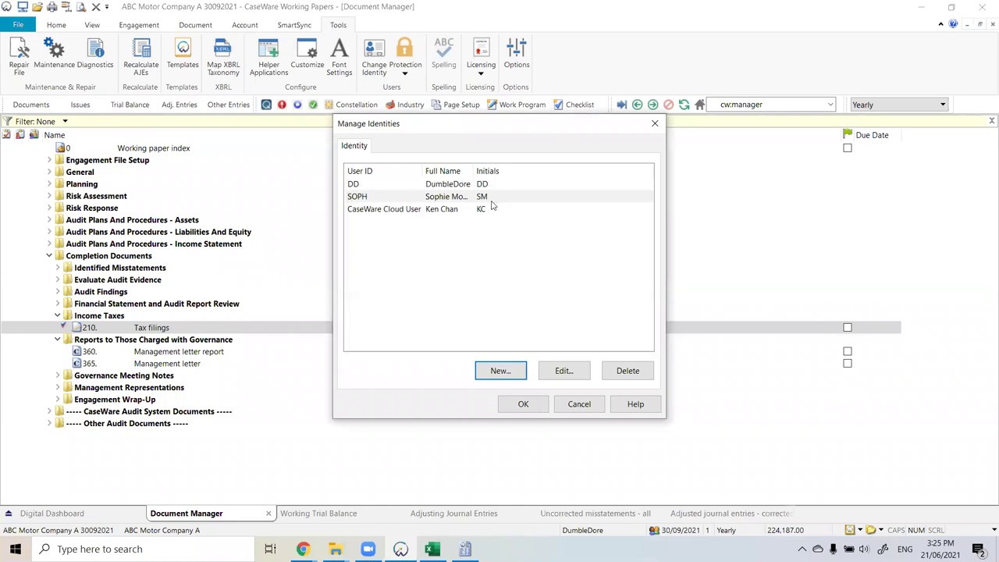
left_click(525, 372)
left_click(556, 329)
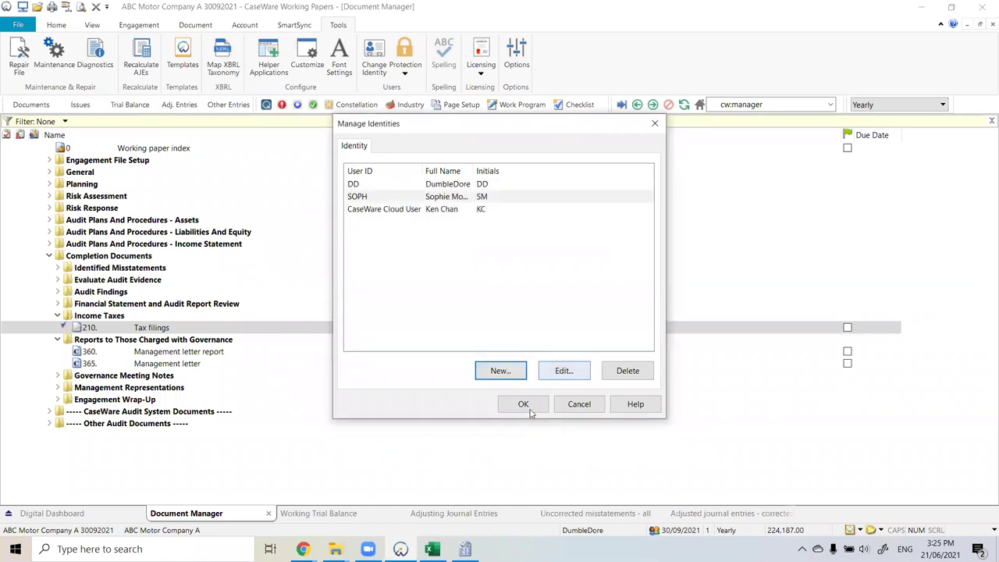
left_click(523, 404)
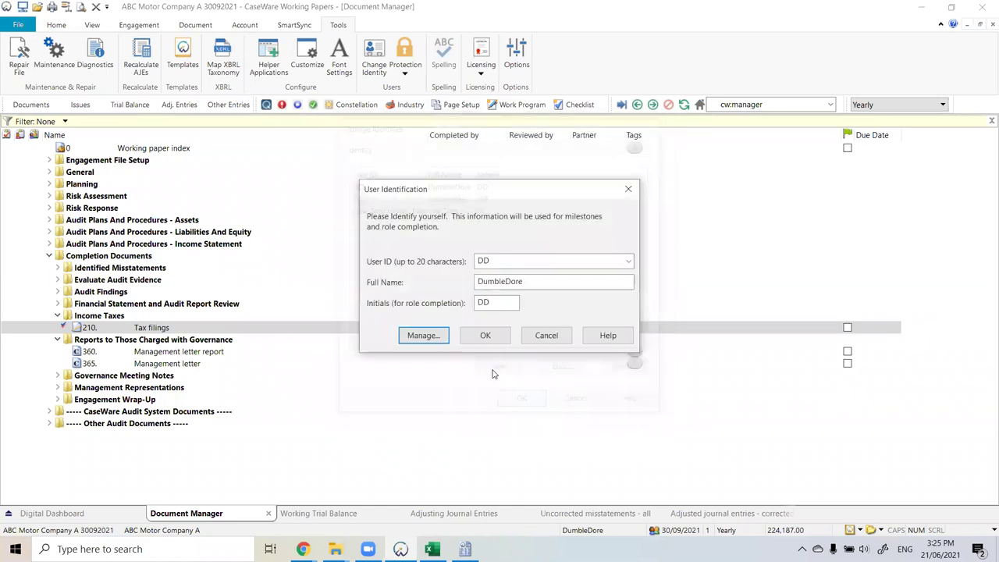
Step: Switch the active user identity to SOPH
left_click(629, 266)
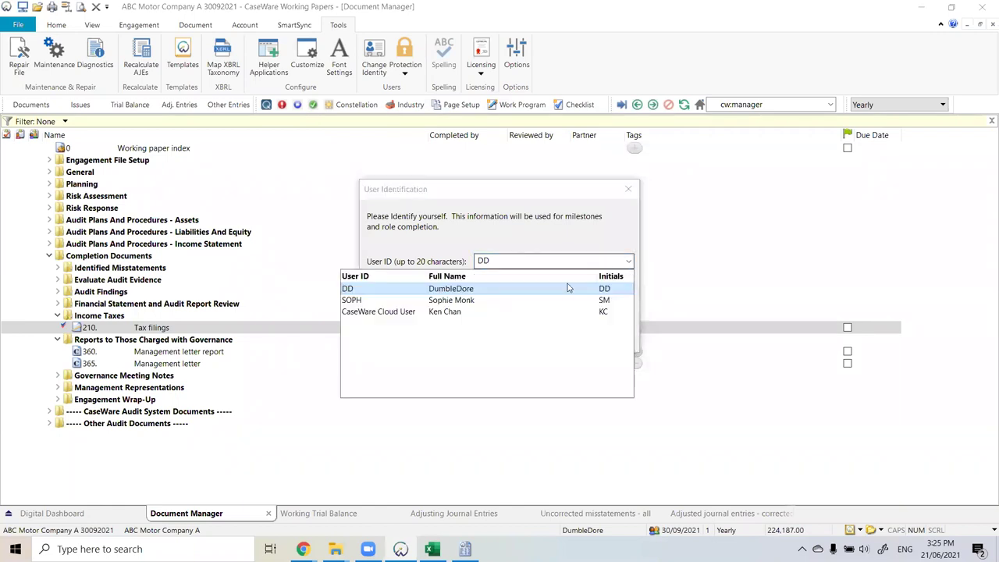
left_click(527, 298)
left_click(482, 335)
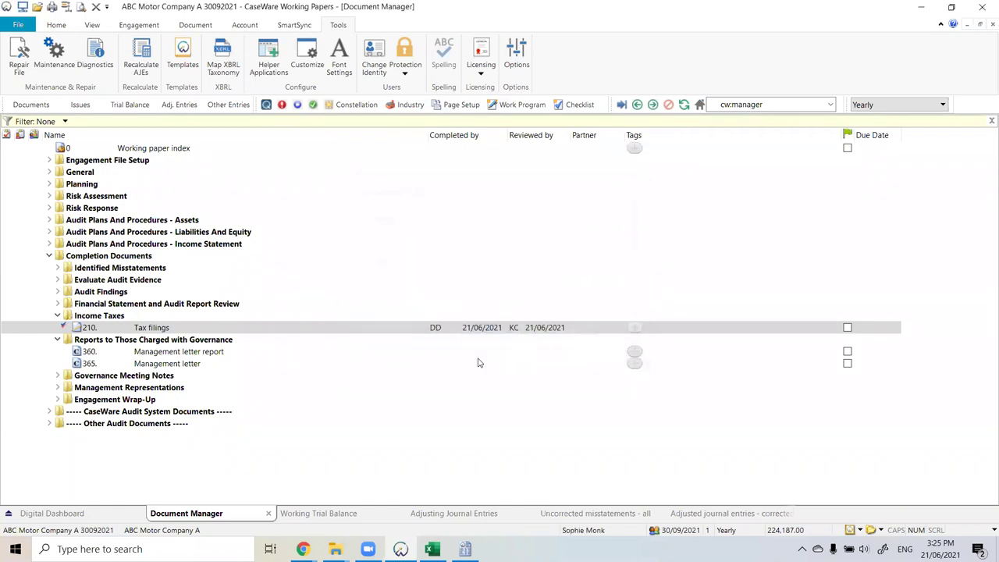
Step: Try to sign off document 360, Management letter report, under the Manager role
right_click(203, 353)
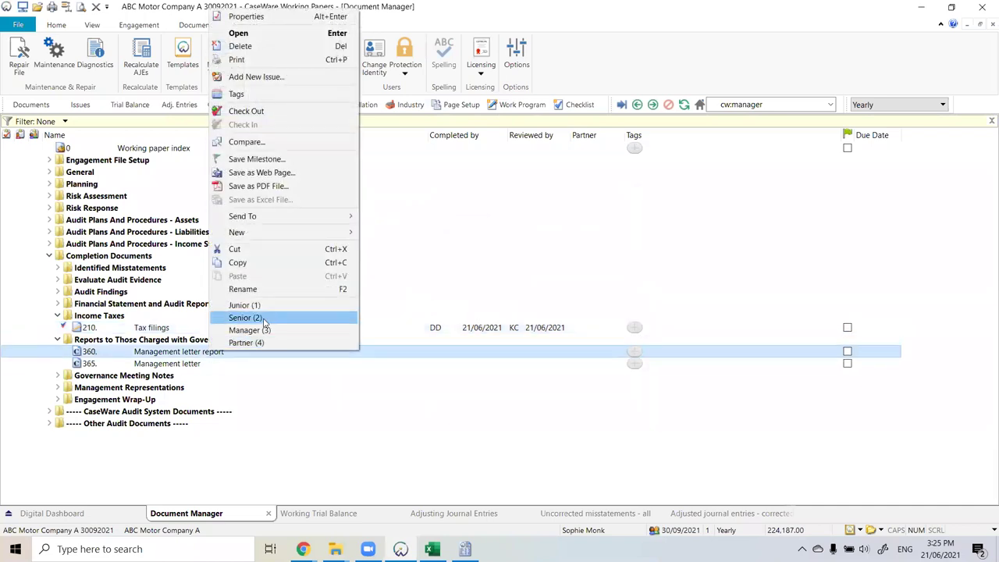
left_click(270, 331)
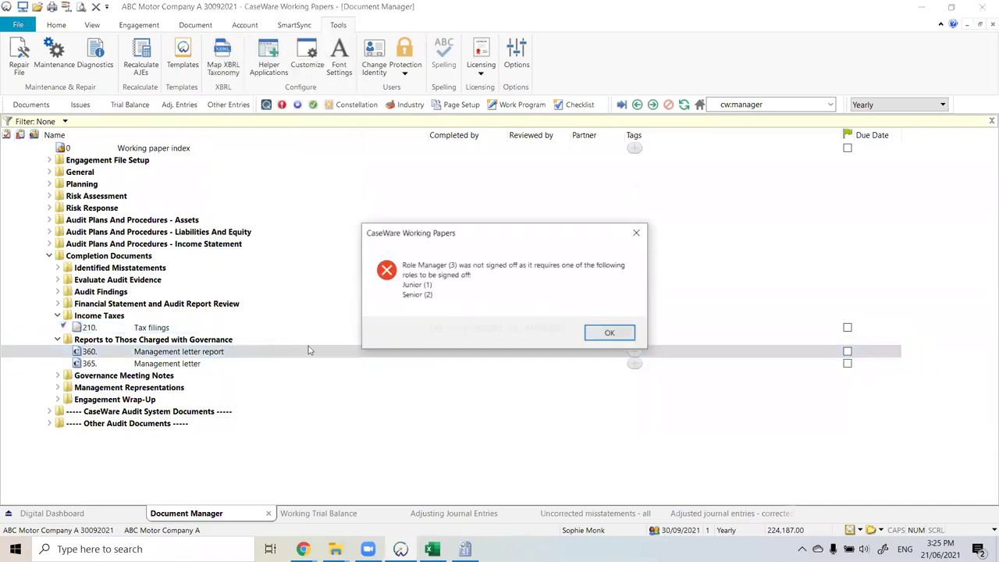
key("Return")
Step: Sign off document 360, Management letter report, under the Junior role as SOPH
right_click(252, 354)
left_click(304, 303)
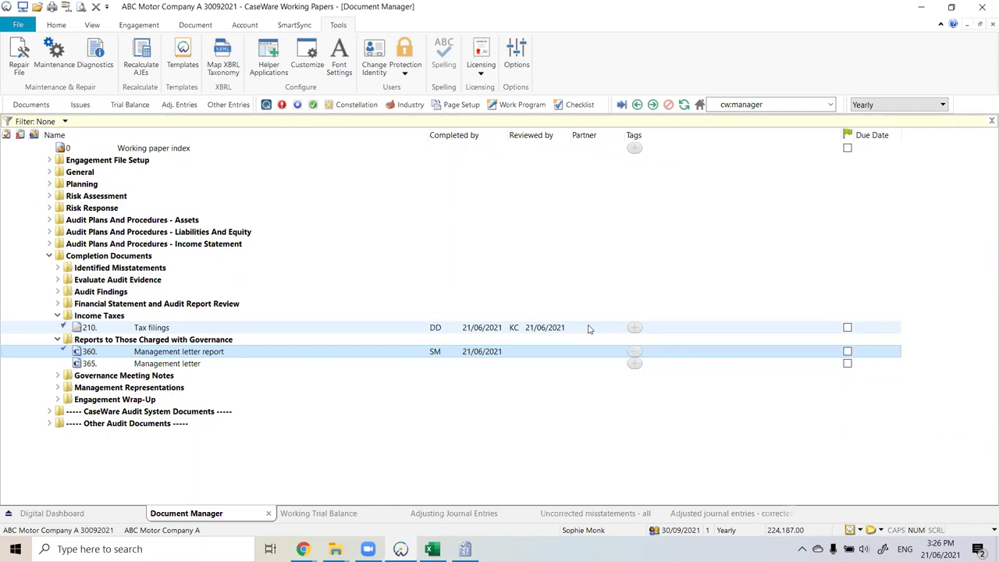
left_click(374, 53)
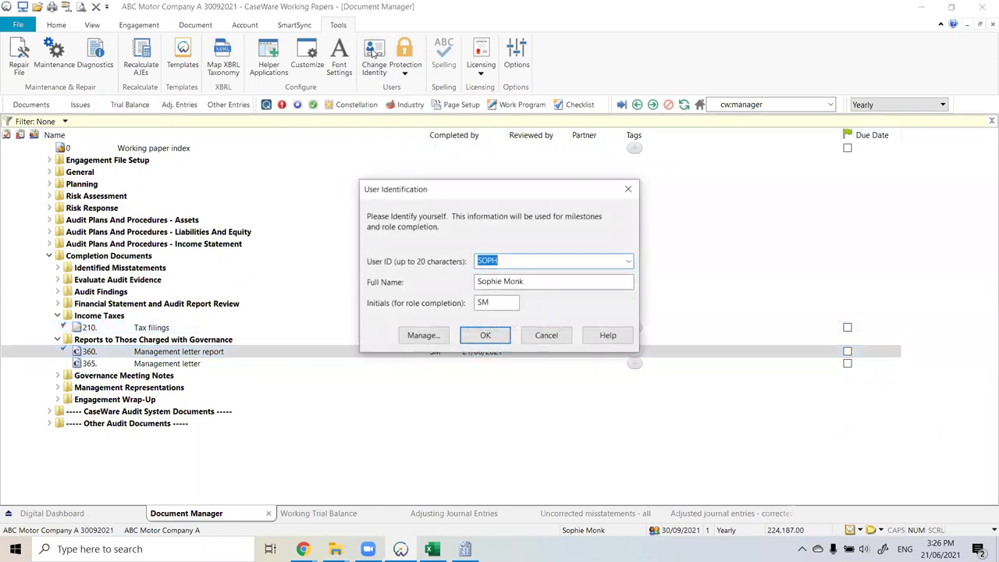
left_click(630, 190)
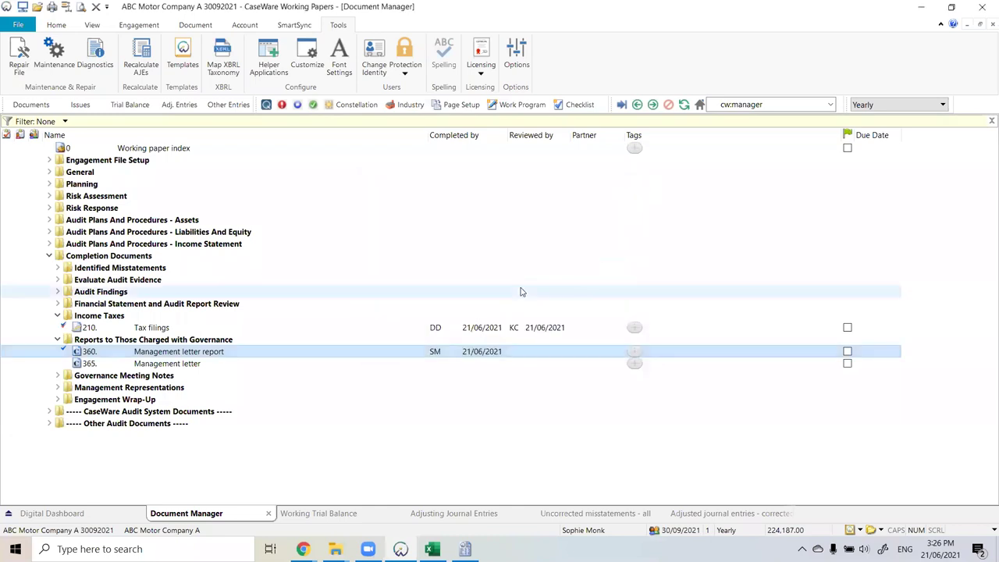
Step: Collapse the CaseWare Audit System Documents and Completion Documents folders, including the Income Taxes and Reports to Those Charged with Governance subfolders
left_click(50, 412)
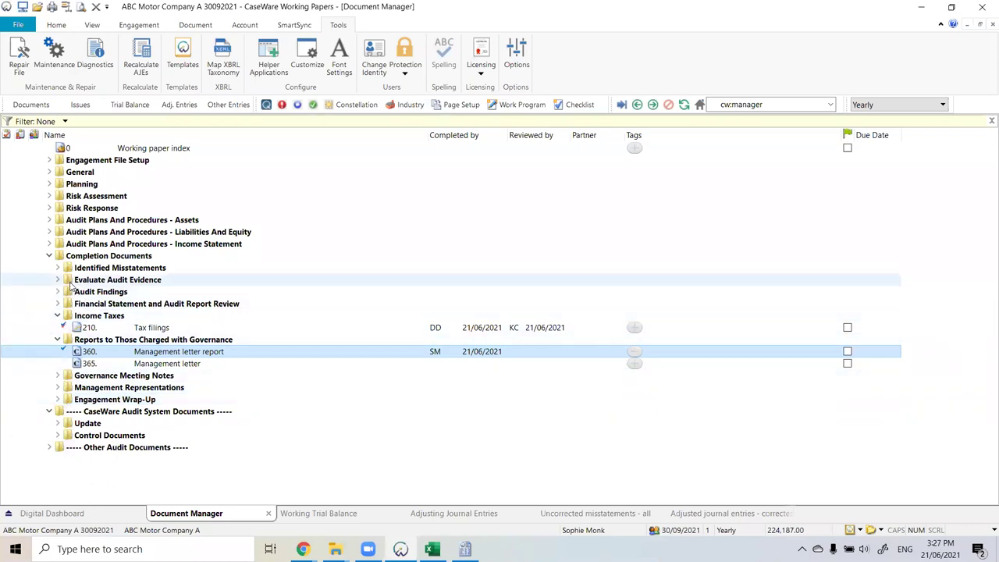
left_click(57, 340)
left_click(57, 315)
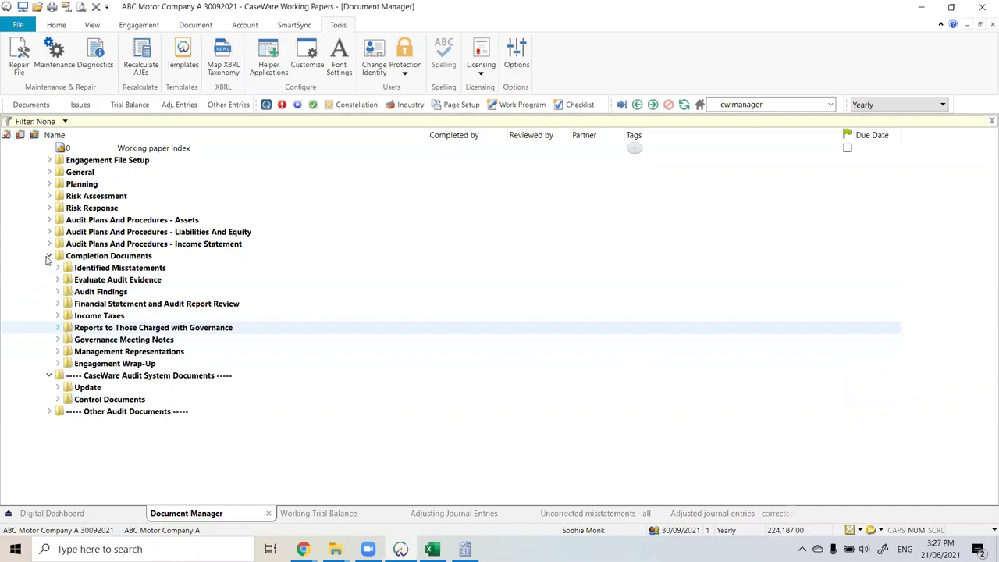
left_click(49, 255)
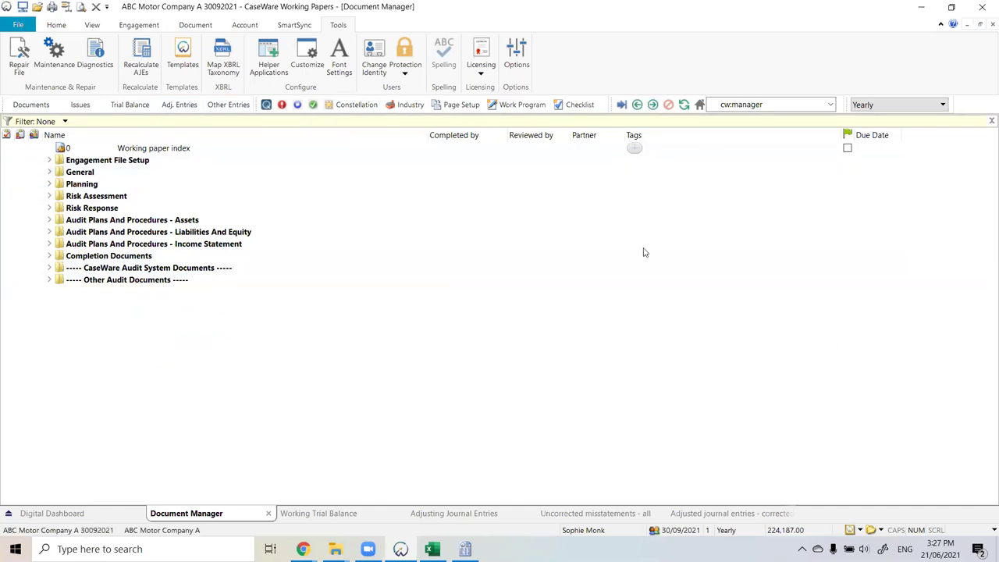
Step: Launch Constellation from the Digital Dashboard and examine the business cycles, risks and controls linked to Operating expenses
left_click(110, 514)
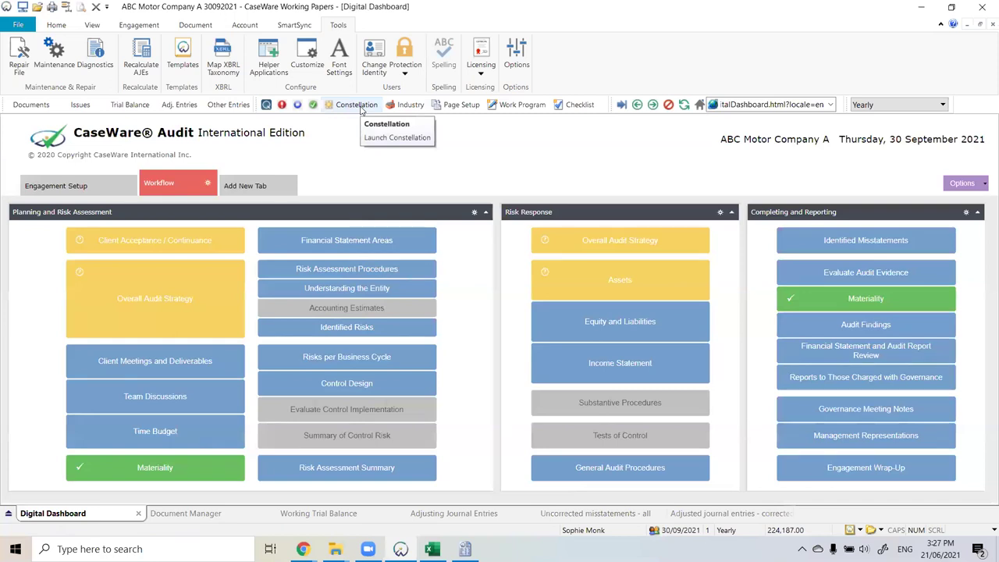
left_click(362, 107)
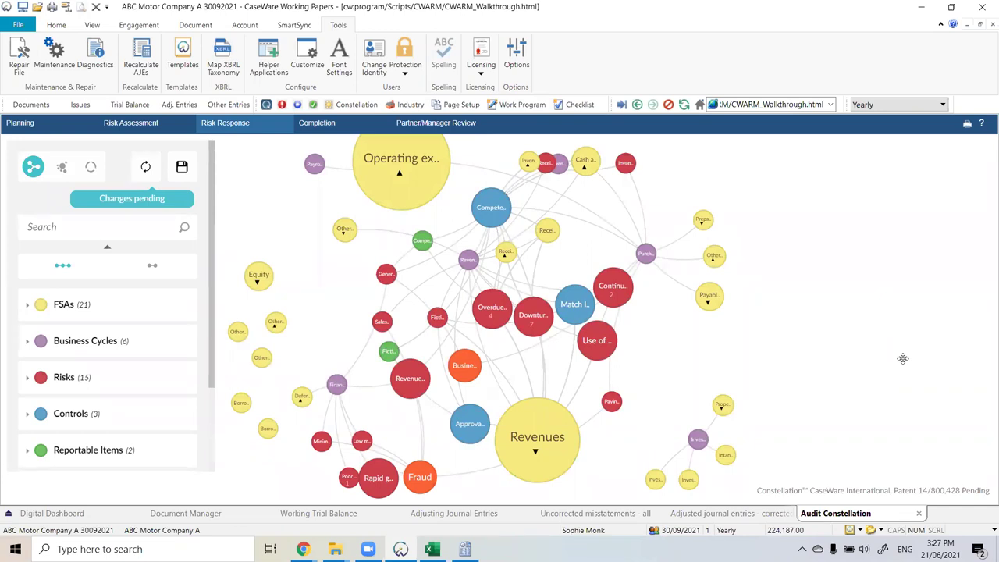
left_click(416, 189)
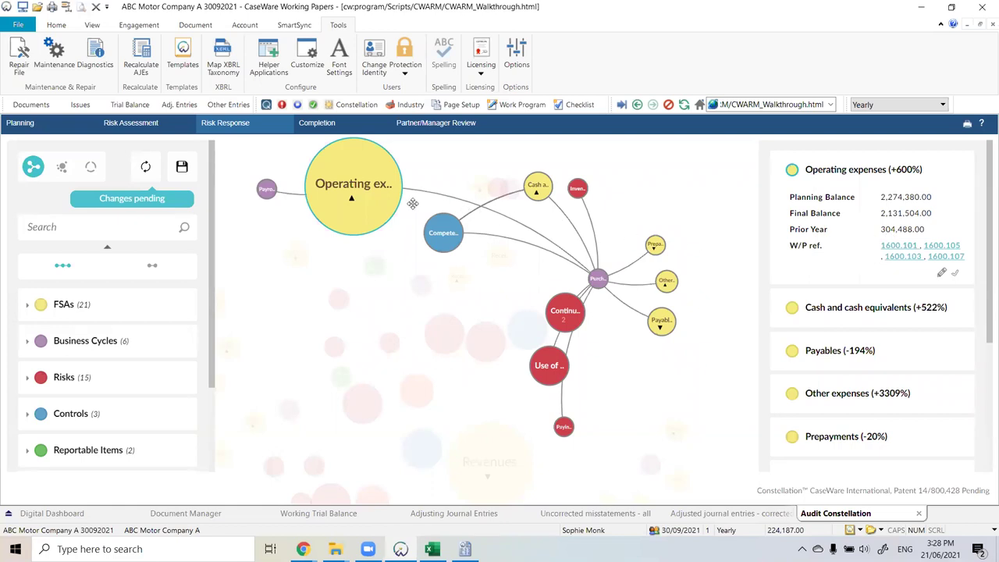
left_click(410, 179)
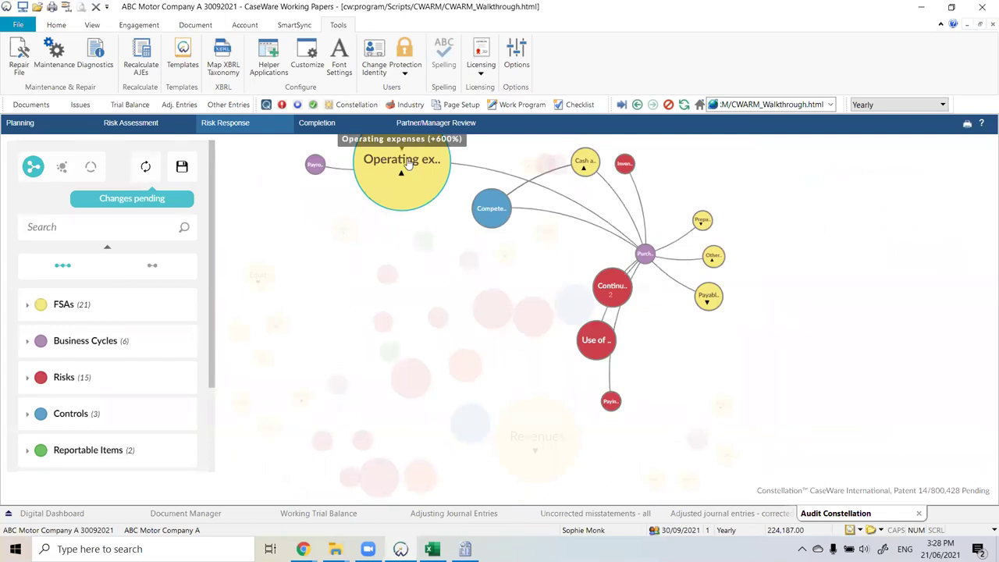
left_click(676, 190)
left_click(436, 176)
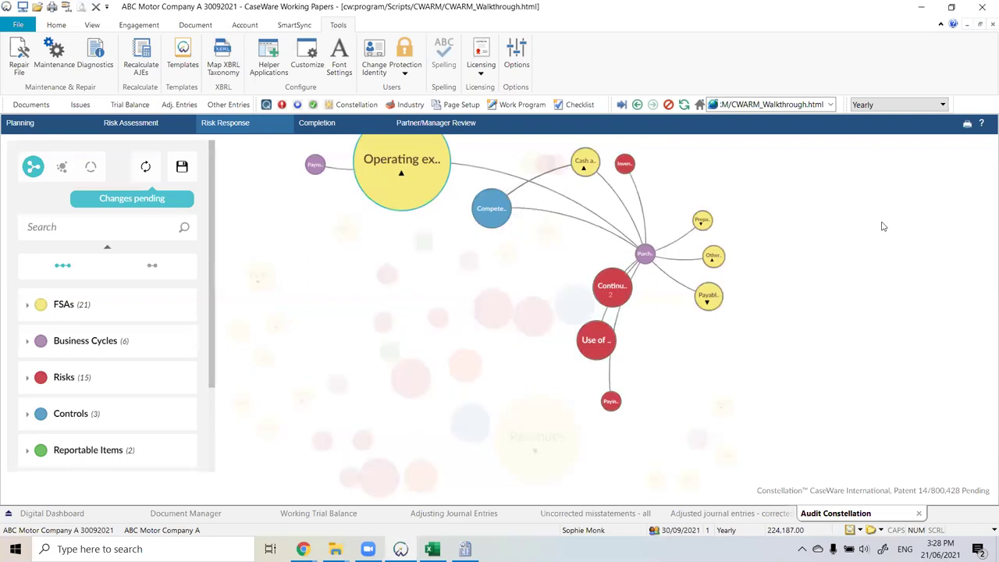